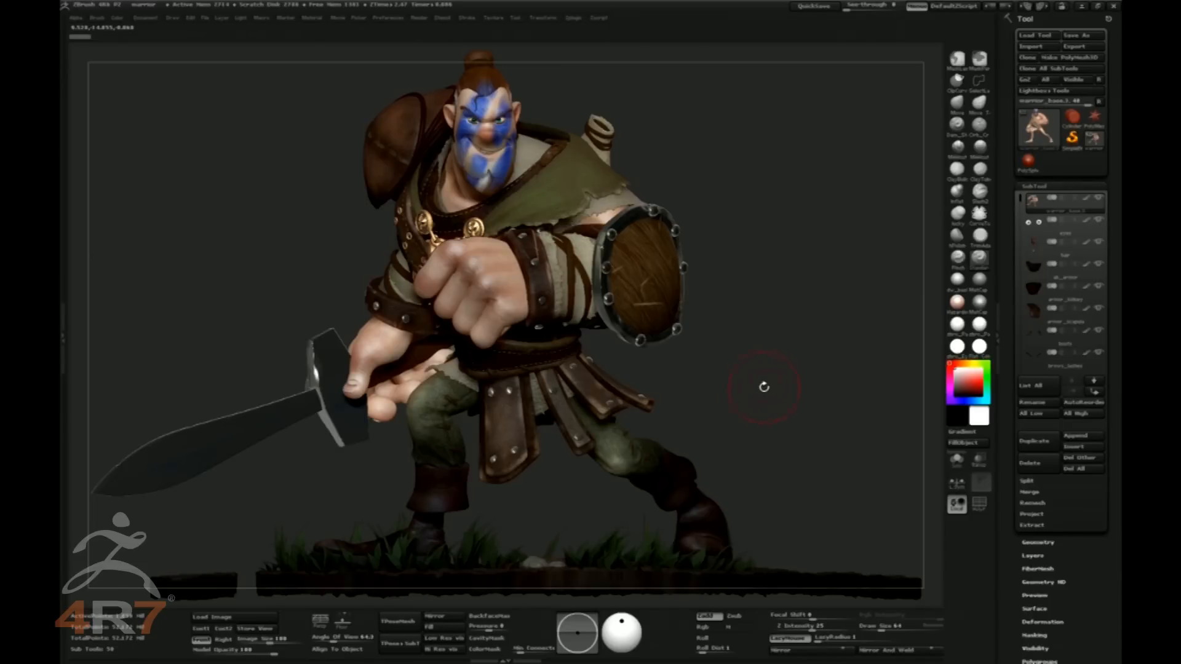
Examine the finished warrior character from the front, side and back
{"action": "left_click_drag", "start_coordinate": [798, 392], "coordinate": [917, 394]}
{"action": "left_click_drag", "start_coordinate": [817, 434], "coordinate": [830, 436]}
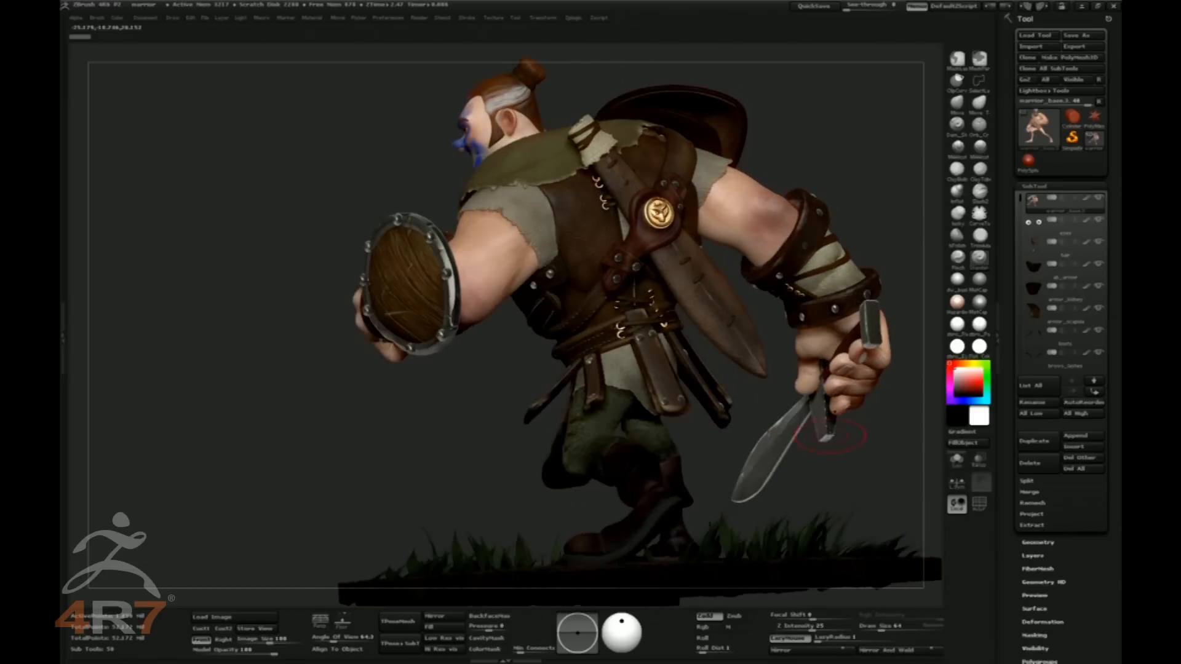
{"action": "left_click_drag", "start_coordinate": [832, 479], "coordinate": [859, 420]}
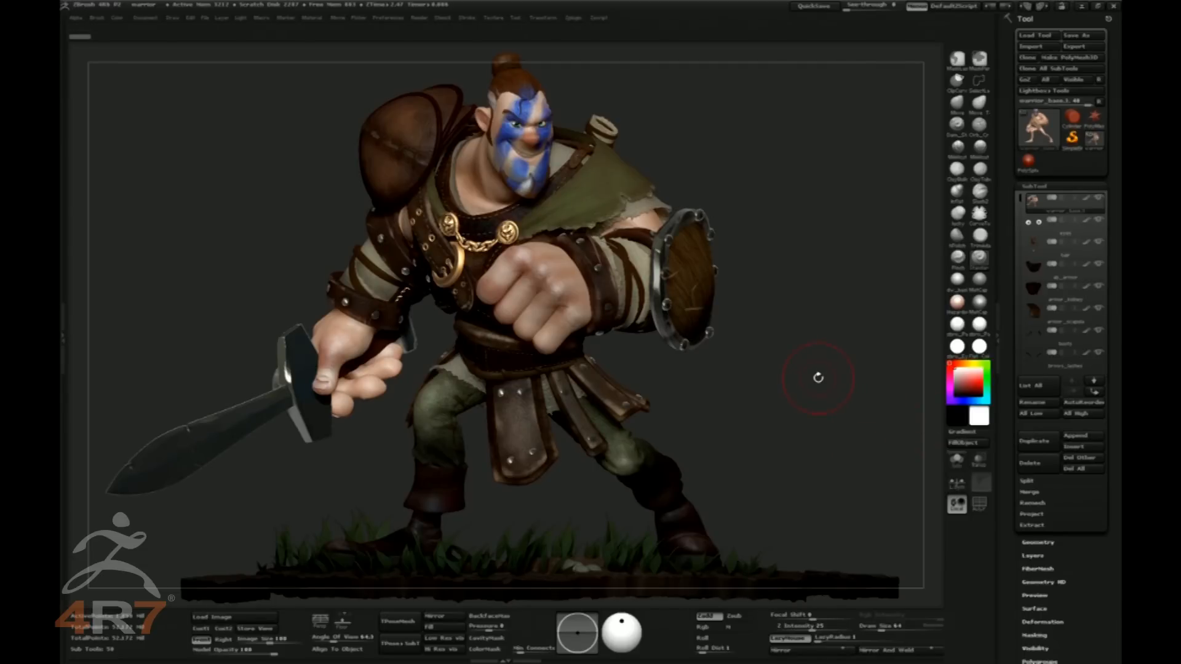
{"action": "mouse_move", "coordinate": [818, 377]}
{"action": "left_mouse_down"}
{"action": "mouse_move", "coordinate": [778, 372]}
{"action": "mouse_move", "coordinate": [734, 298]}
{"action": "left_mouse_up"}
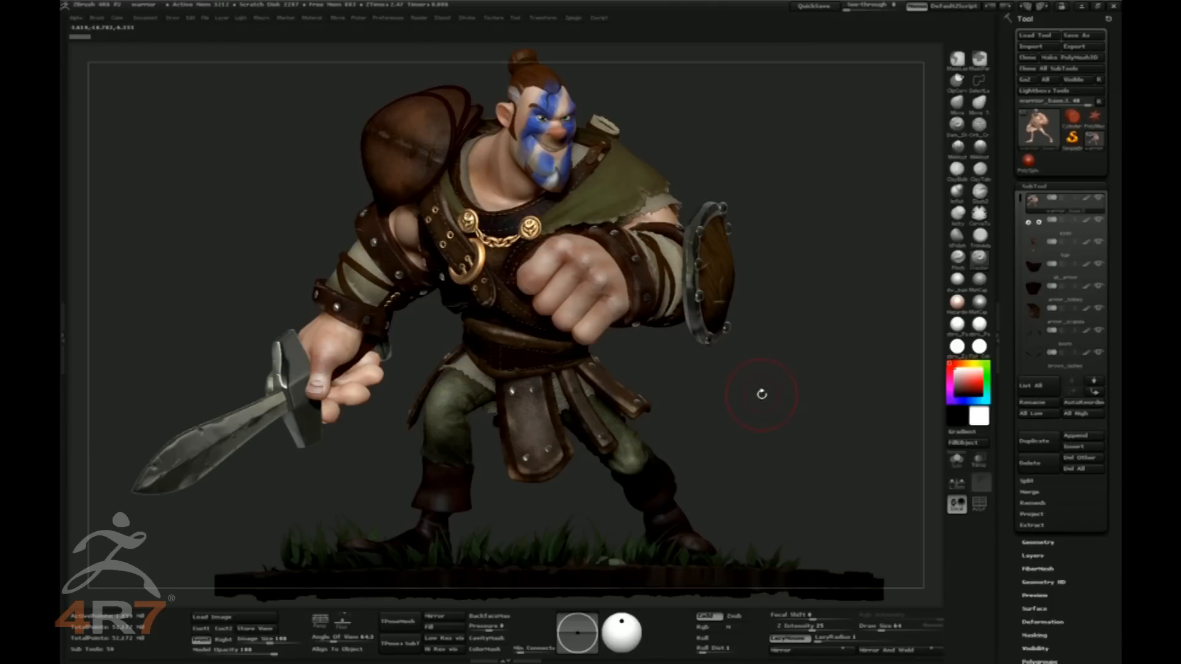
{"action": "left_click_drag", "start_coordinate": [769, 404], "coordinate": [759, 406]}
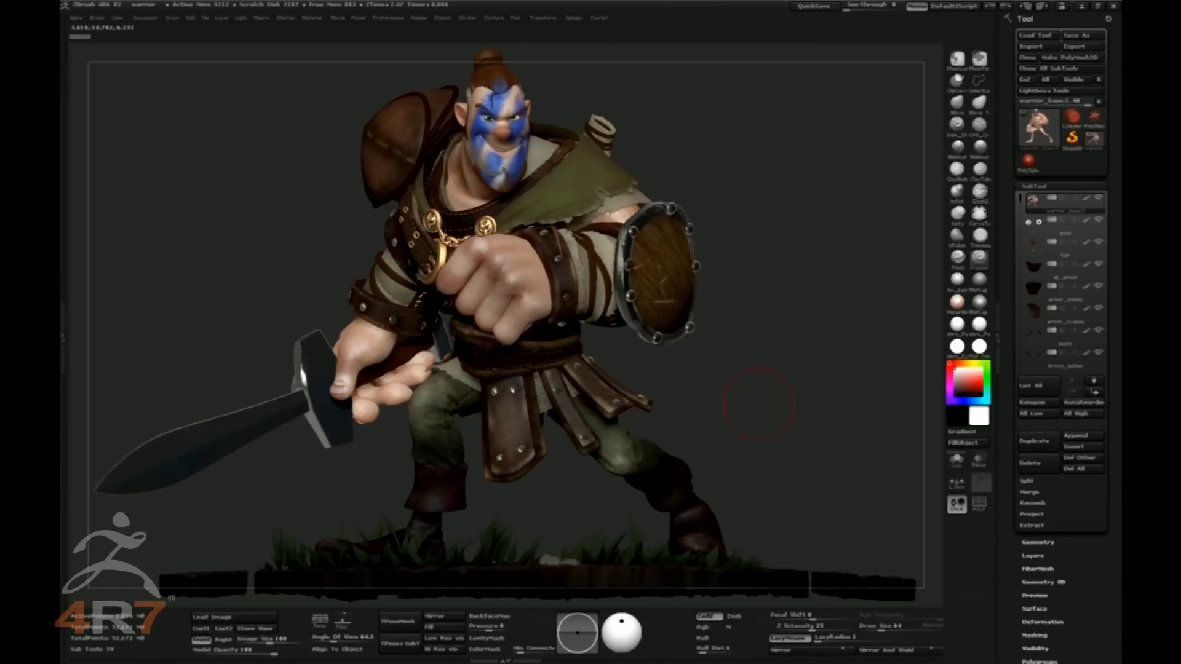
{"action": "left_click_drag", "start_coordinate": [794, 354], "coordinate": [766, 326]}
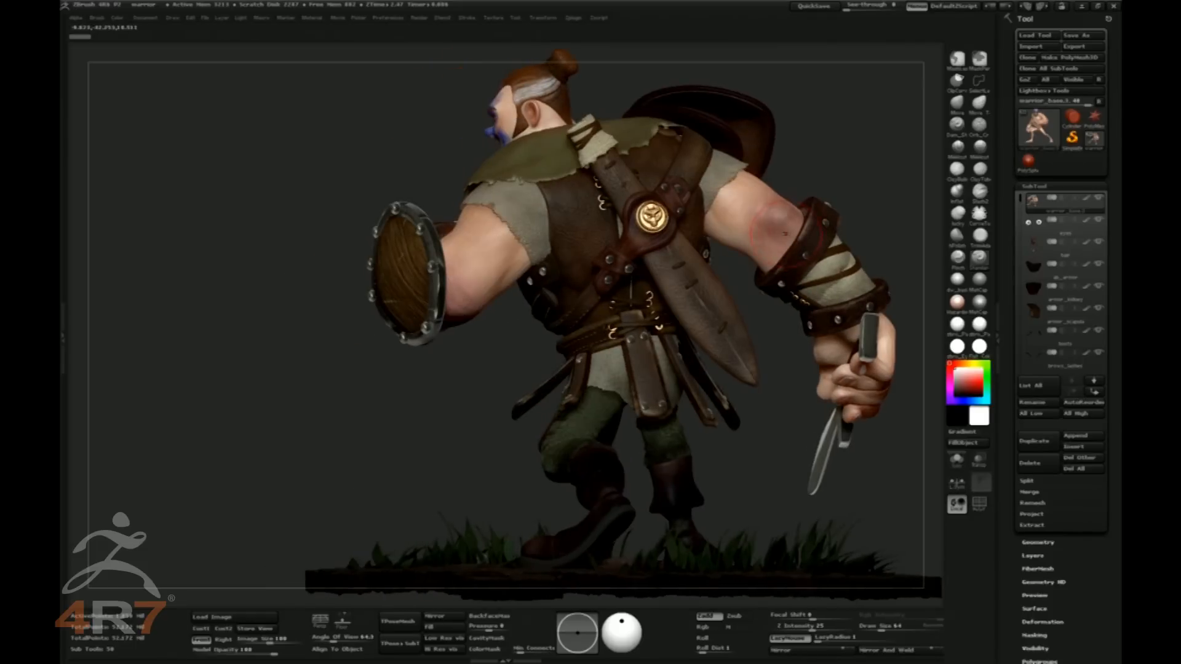
{"action": "left_click_drag", "start_coordinate": [884, 165], "coordinate": [796, 162]}
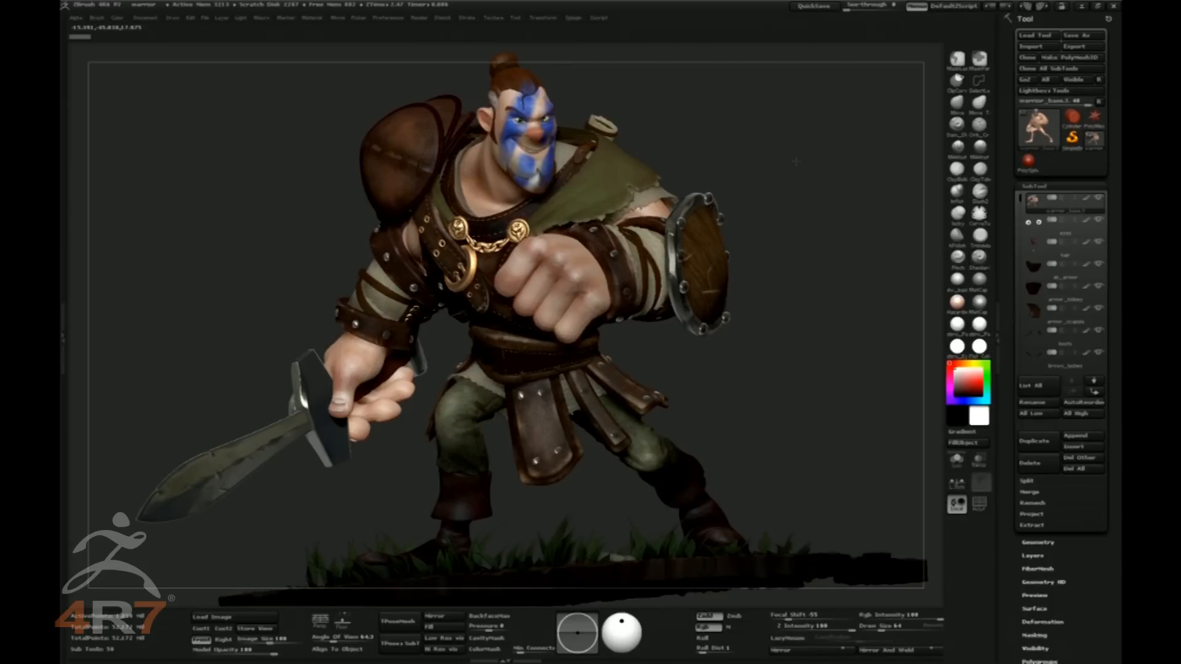
{"action": "key", "text": "p"}
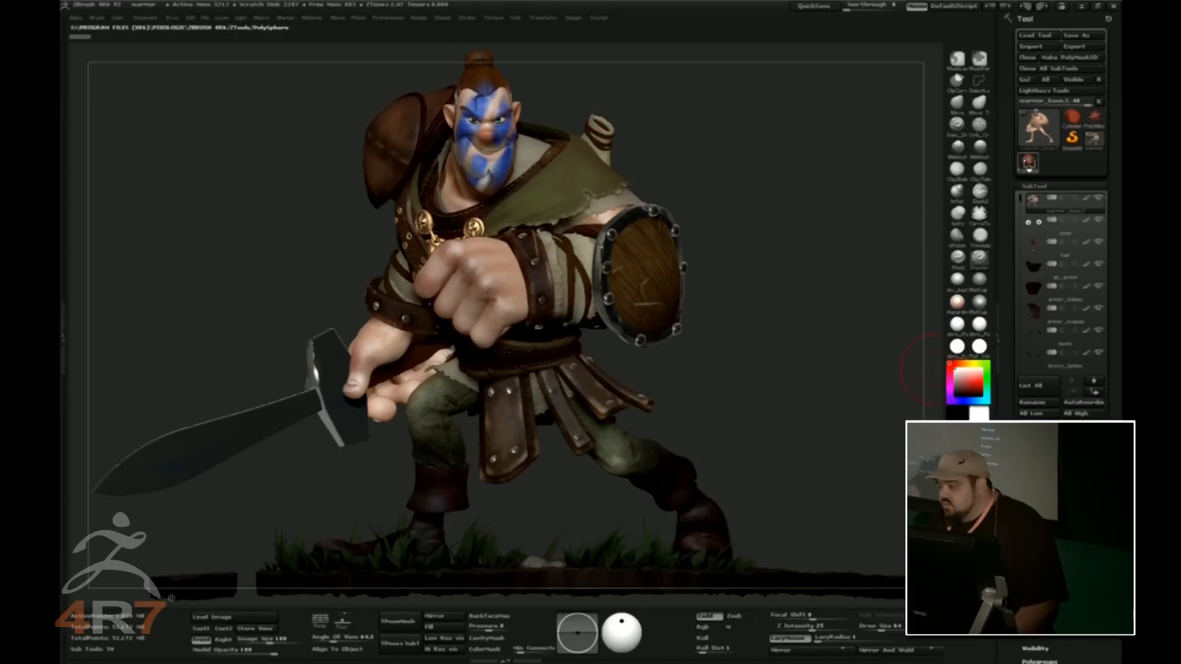
Switch the active model to the PolySphere and display its polygon wireframe
{"action": "left_click", "coordinate": [1027, 161]}
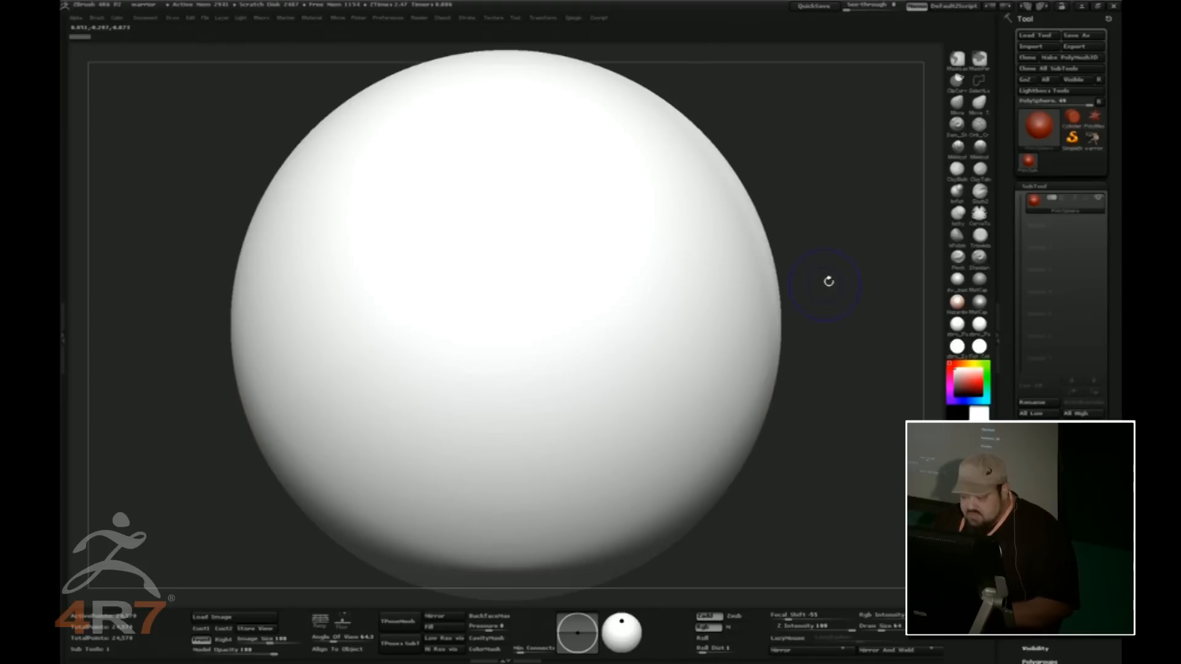
{"action": "key", "text": "shift+f"}
{"action": "key", "text": "space"}
{"action": "left_click_drag", "start_coordinate": [888, 365], "coordinate": [873, 368]}
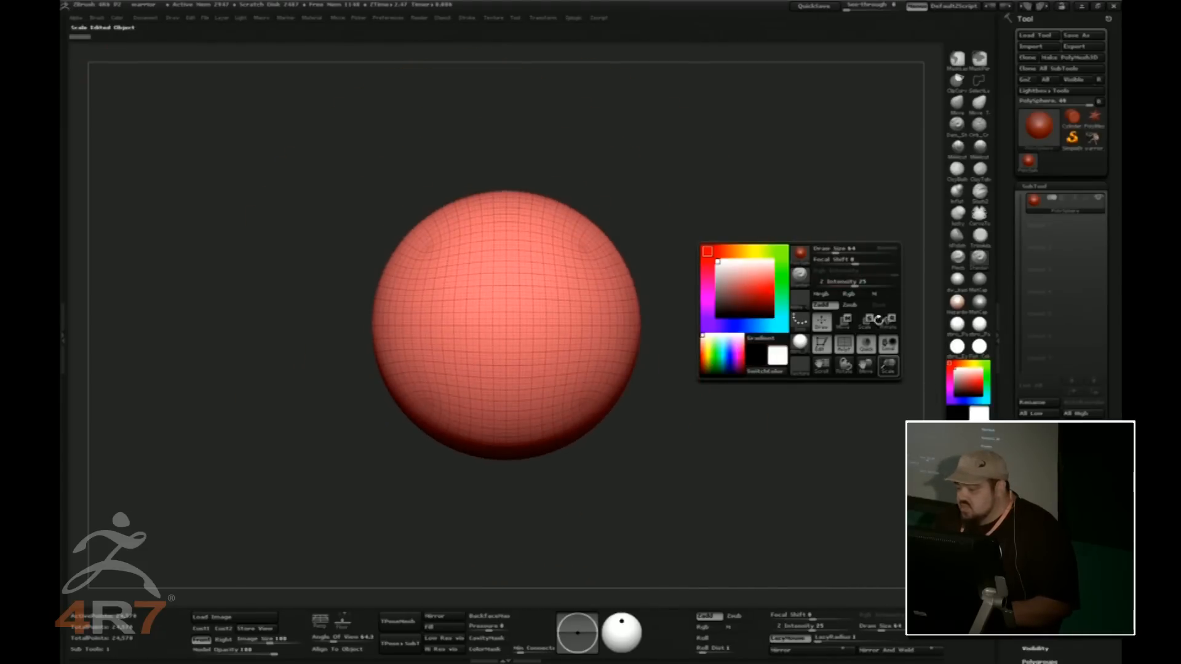
{"action": "left_click_drag", "start_coordinate": [702, 369], "coordinate": [743, 370]}
Step the sphere down to a lower subdivision level and reconstruct two even coarser levels
{"action": "key", "text": "shift+d"}
{"action": "key", "text": "shift+d"}
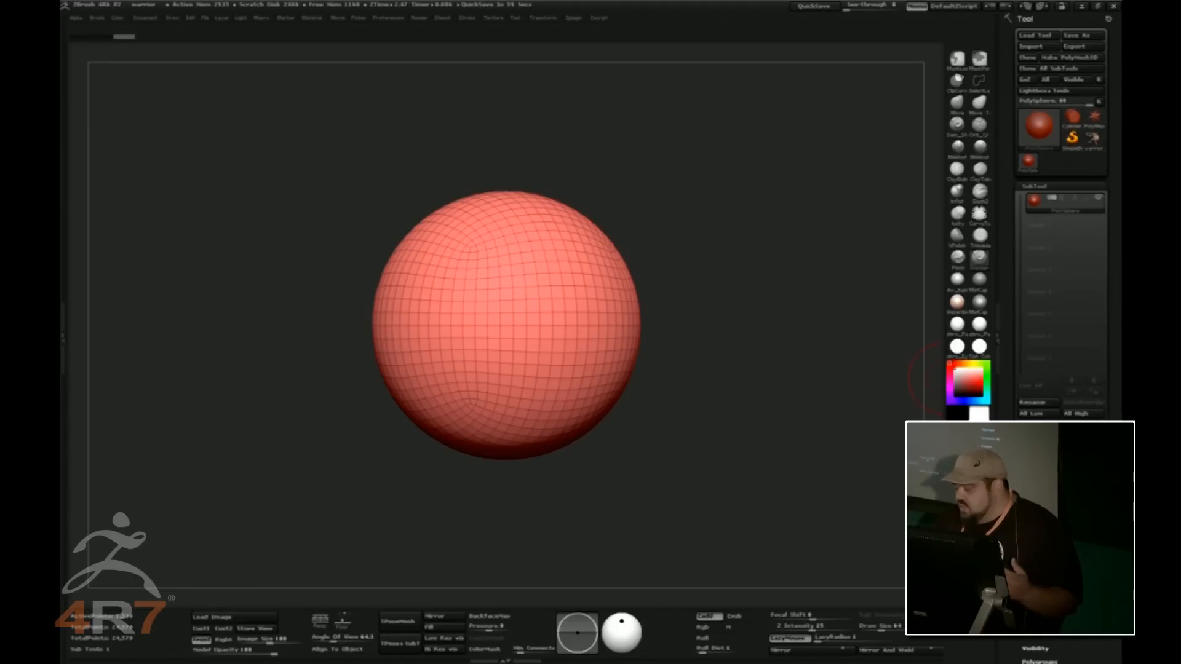
{"action": "left_click", "coordinate": [1034, 545]}
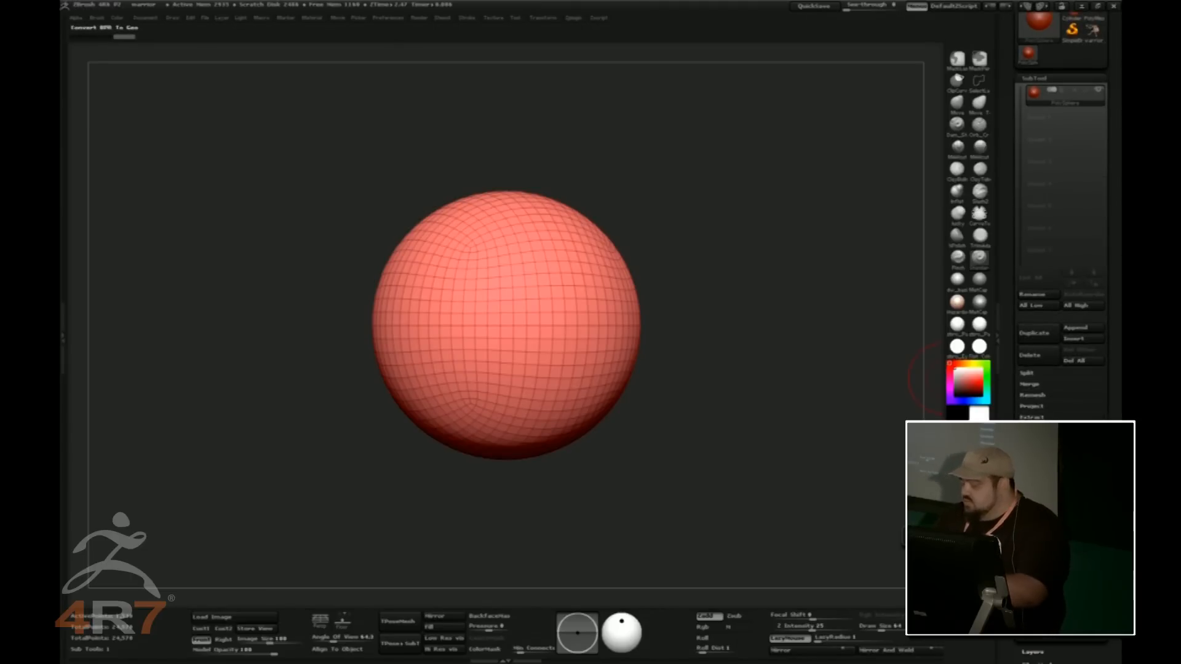
{"action": "left_click", "coordinate": [1046, 530]}
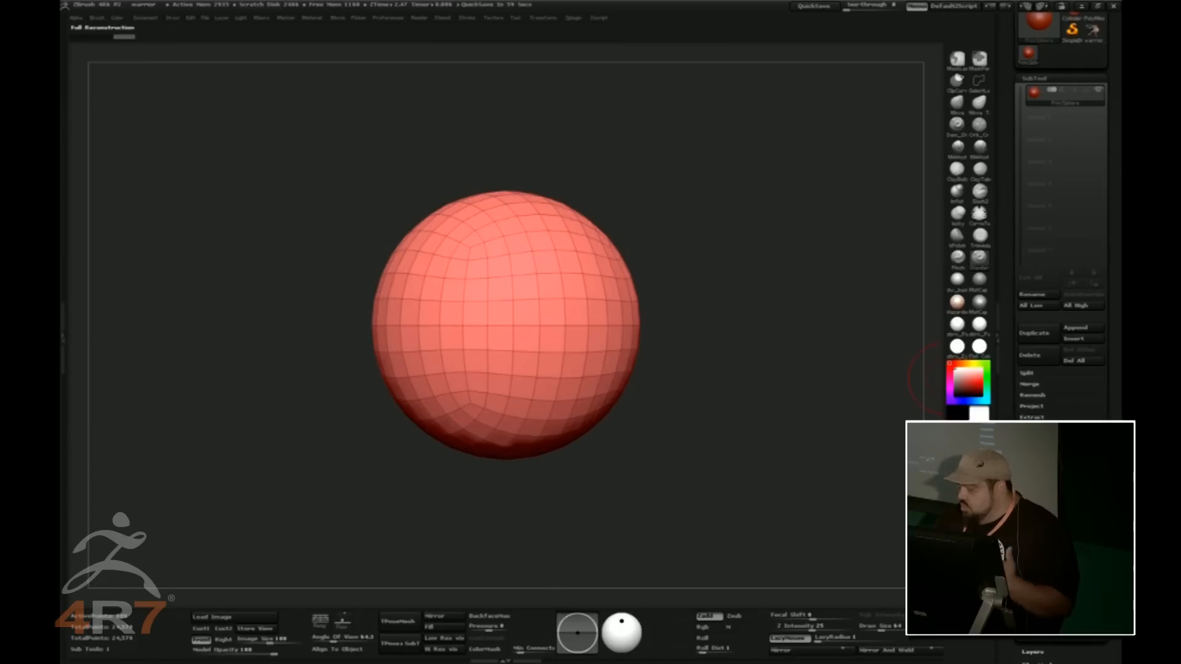
{"action": "left_click", "coordinate": [1045, 530]}
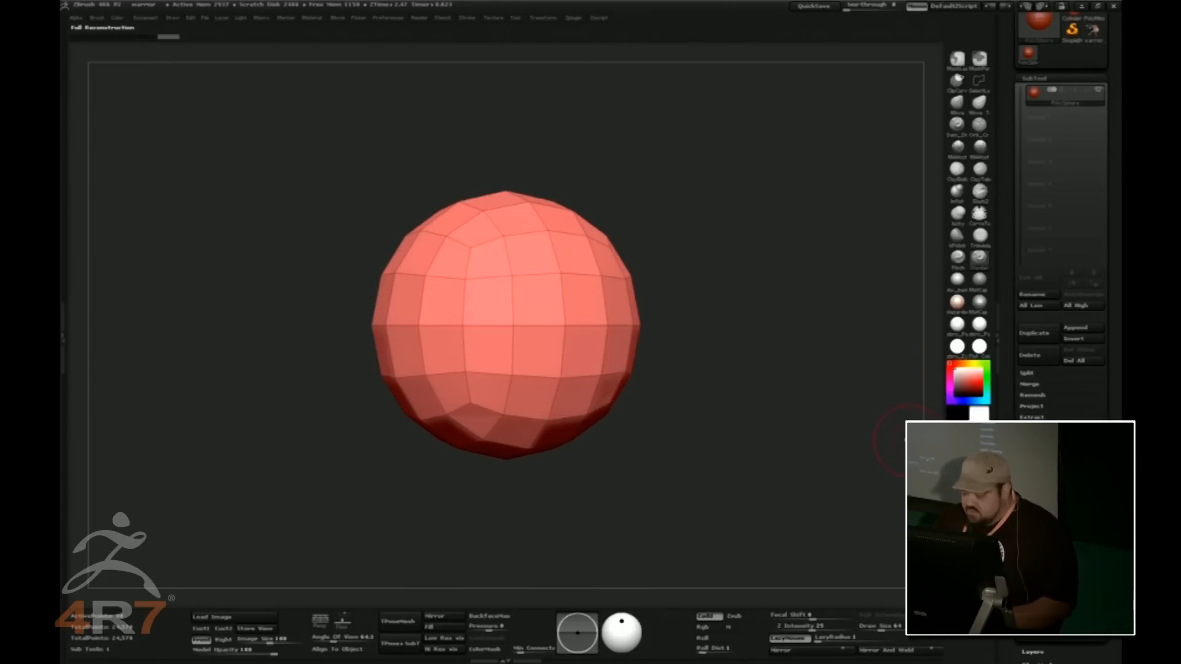
Choose the Move brush and enlarge its draw size to 124 for shaping the low-resolution sphere
{"action": "key", "text": "f"}
{"action": "key", "text": "space"}
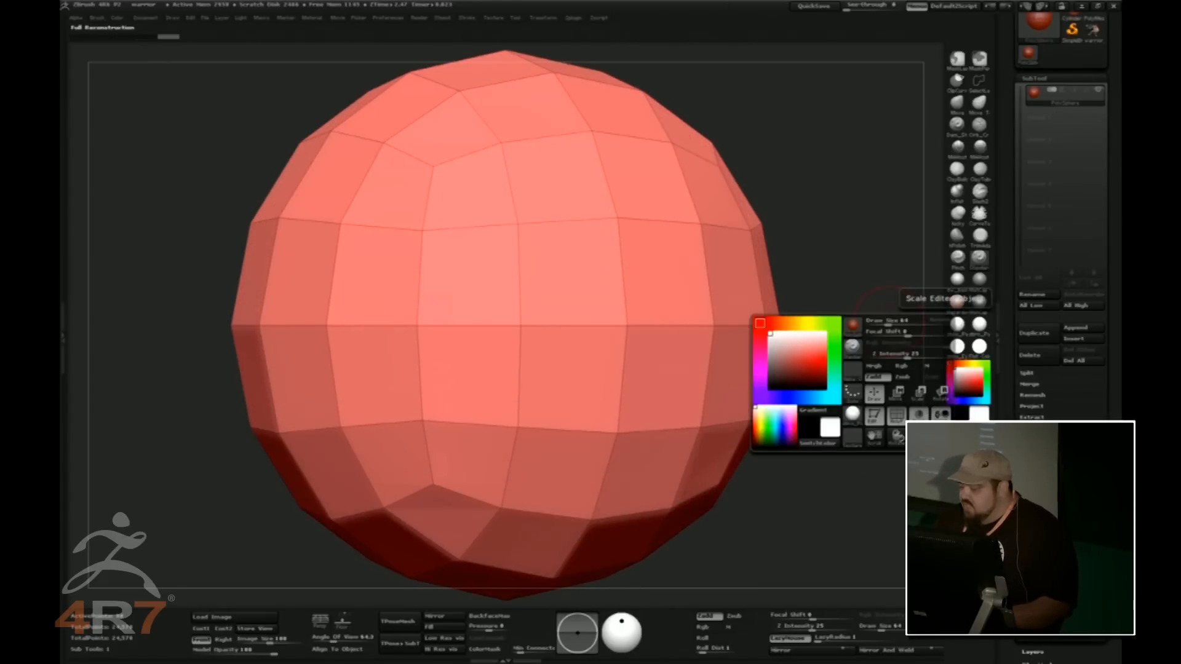
{"action": "left_click_drag", "start_coordinate": [920, 393], "coordinate": [819, 358]}
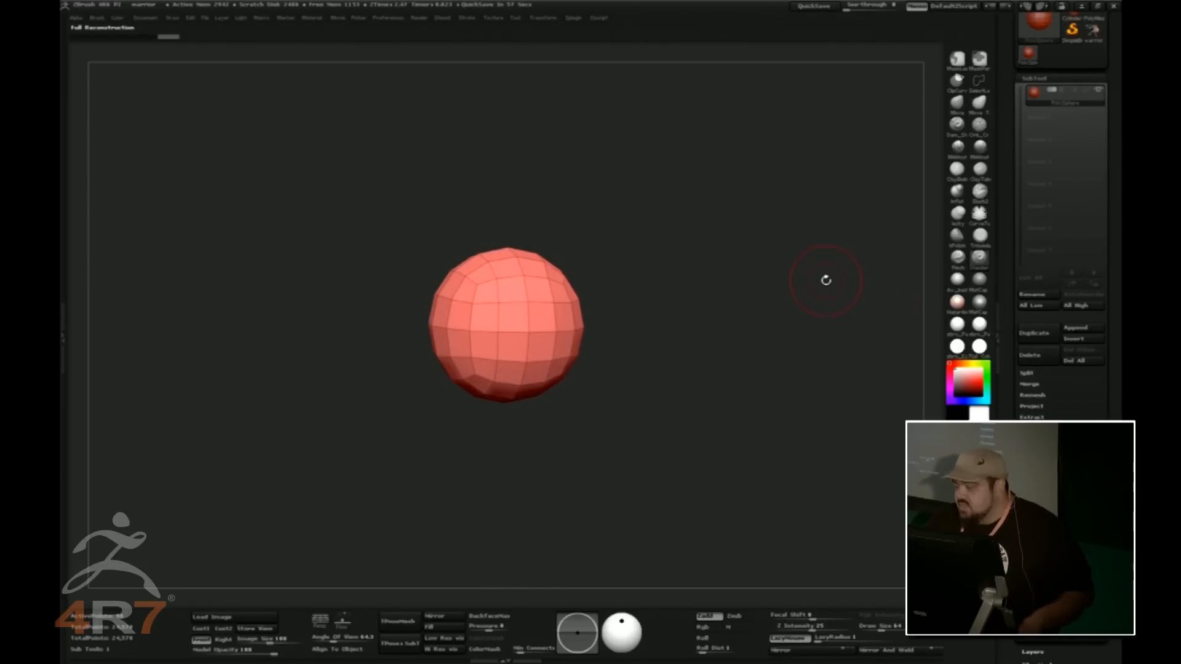
{"action": "left_click", "coordinate": [960, 107]}
{"action": "mouse_move", "coordinate": [678, 403]}
{"action": "left_mouse_down"}
{"action": "mouse_move", "coordinate": [593, 409]}
{"action": "mouse_move", "coordinate": [605, 407]}
{"action": "left_mouse_up"}
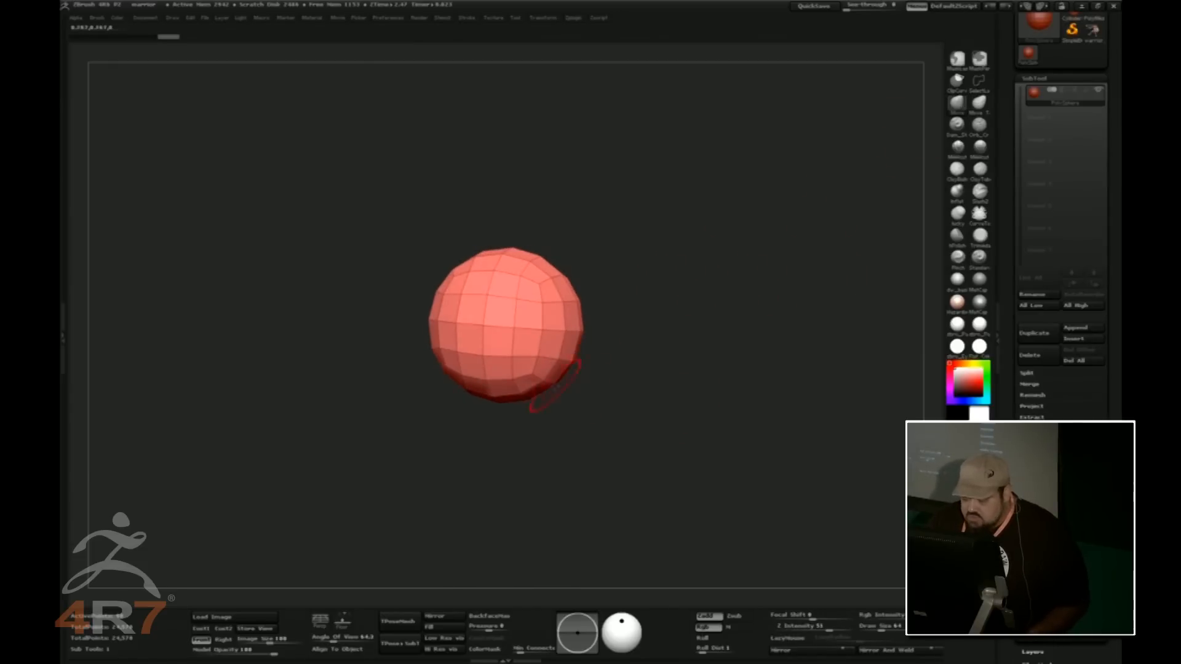
{"action": "key", "text": "bracketright"}
{"action": "key", "text": "bracketright"}
{"action": "key", "text": "bracketright"}
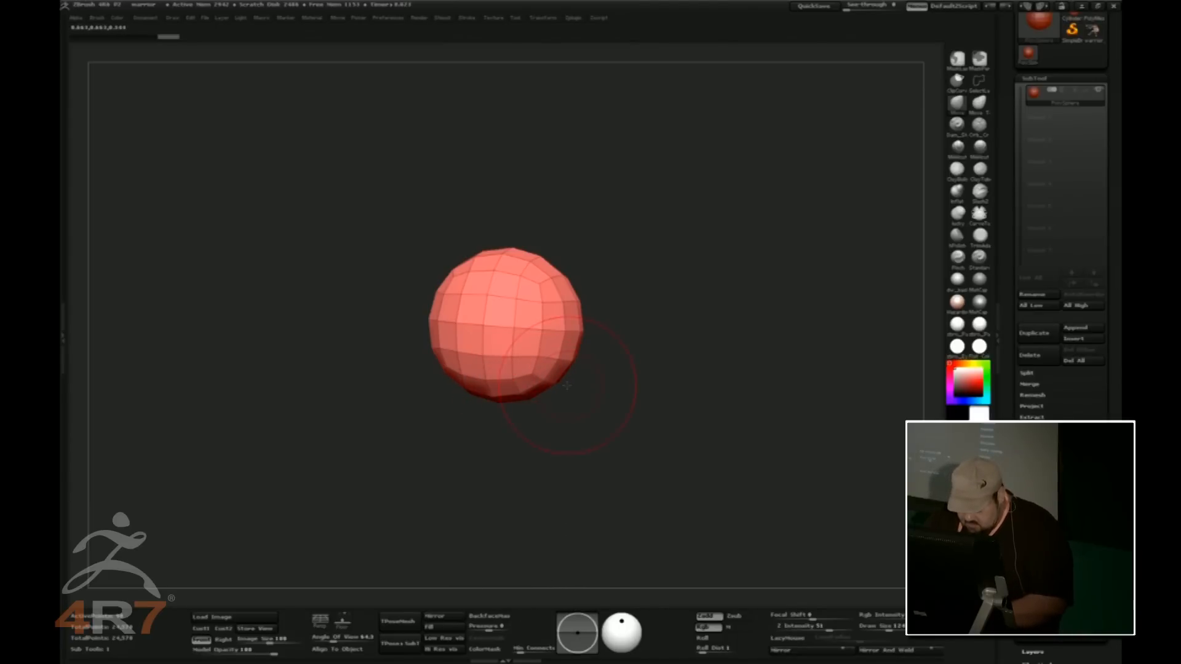
{"action": "key", "text": "comma"}
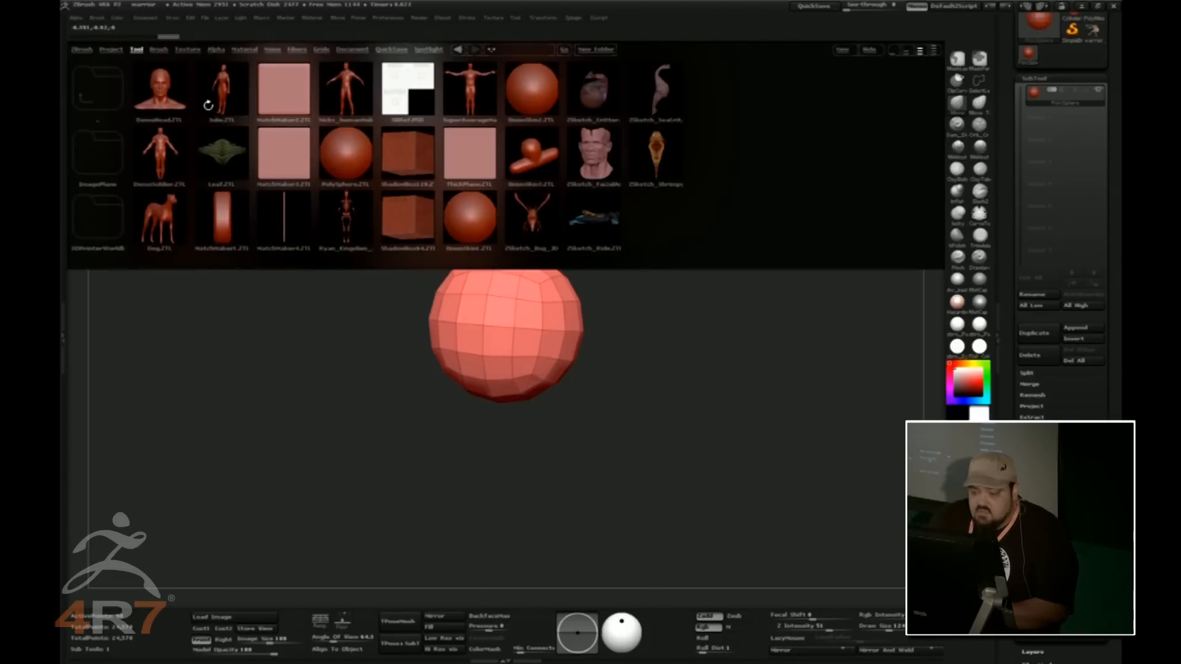
{"action": "key", "text": "comma"}
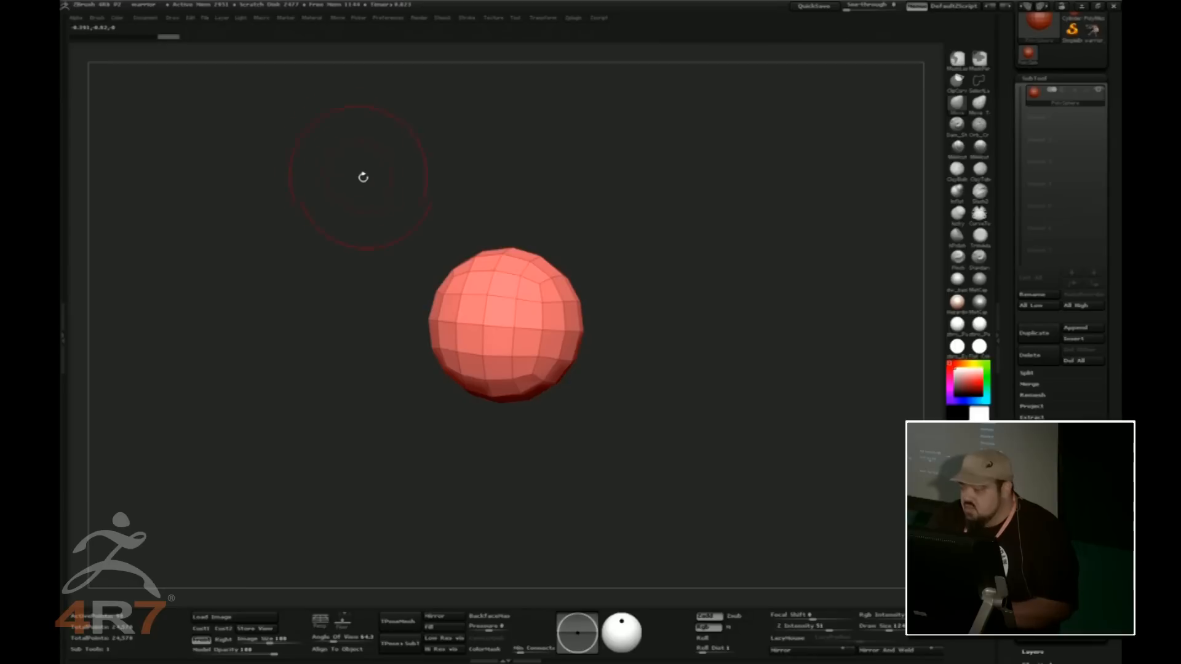
Duplicate the low-resolution sphere three times as separate subtools
{"action": "left_click_drag", "start_coordinate": [759, 380], "coordinate": [643, 426]}
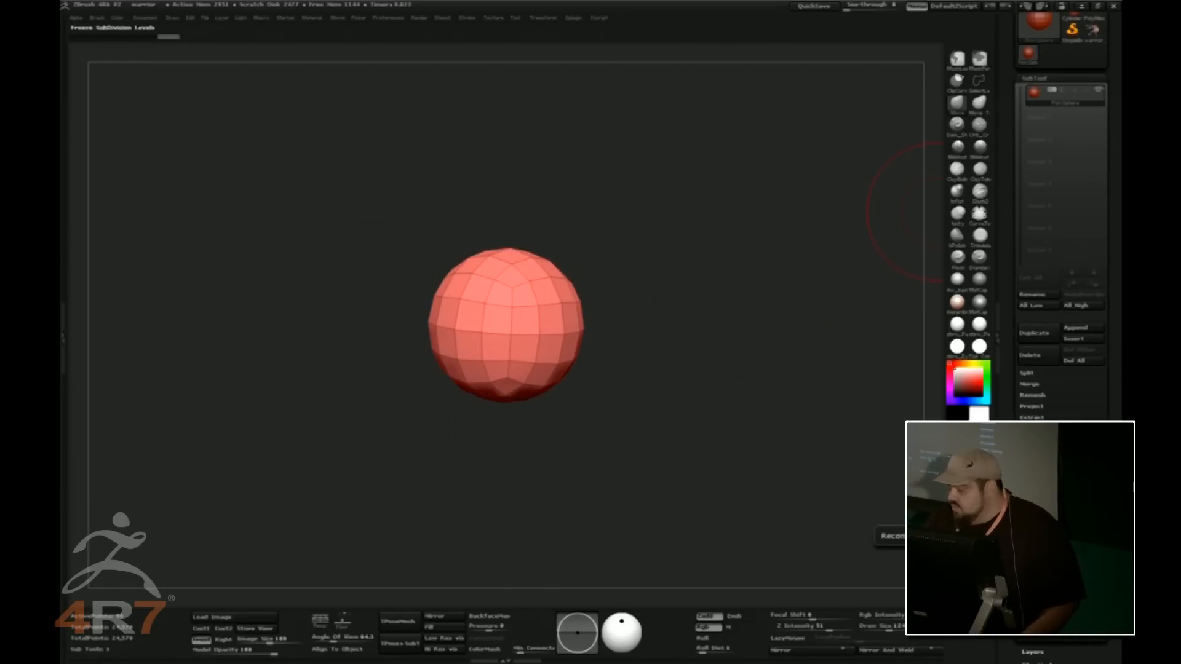
{"action": "left_click_drag", "start_coordinate": [755, 477], "coordinate": [643, 466]}
{"action": "left_click", "coordinate": [1039, 334]}
{"action": "left_click", "coordinate": [1039, 334]}
{"action": "left_click", "coordinate": [1039, 334]}
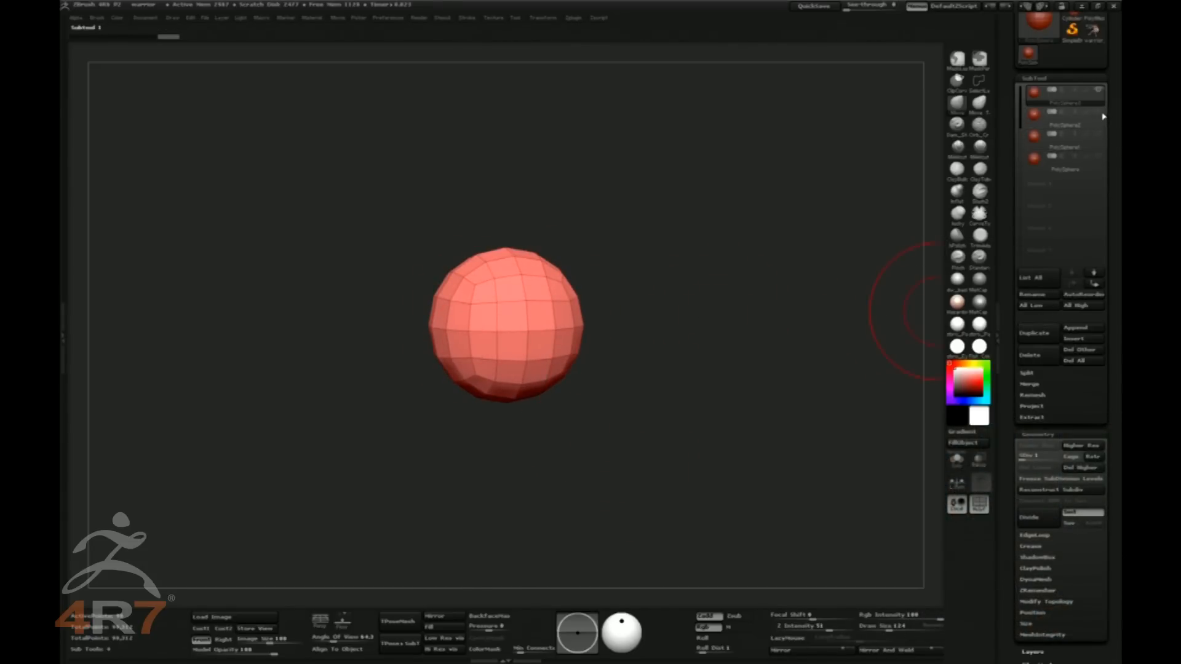
Shape the first sphere into a rough head by pulling its lower front down into a tapered jaw and chin
{"action": "mouse_move", "coordinate": [493, 387]}
{"action": "left_mouse_down"}
{"action": "mouse_move", "coordinate": [487, 448]}
{"action": "mouse_move", "coordinate": [461, 424]}
{"action": "mouse_move", "coordinate": [431, 426]}
{"action": "left_mouse_up"}
{"action": "mouse_move", "coordinate": [546, 399]}
{"action": "left_mouse_down"}
{"action": "mouse_move", "coordinate": [533, 357]}
{"action": "mouse_move", "coordinate": [545, 356]}
{"action": "mouse_move", "coordinate": [529, 361]}
{"action": "left_mouse_up"}
{"action": "right_click_drag", "start_coordinate": [507, 371], "coordinate": [519, 367]}
{"action": "left_click_drag", "start_coordinate": [615, 366], "coordinate": [640, 364]}
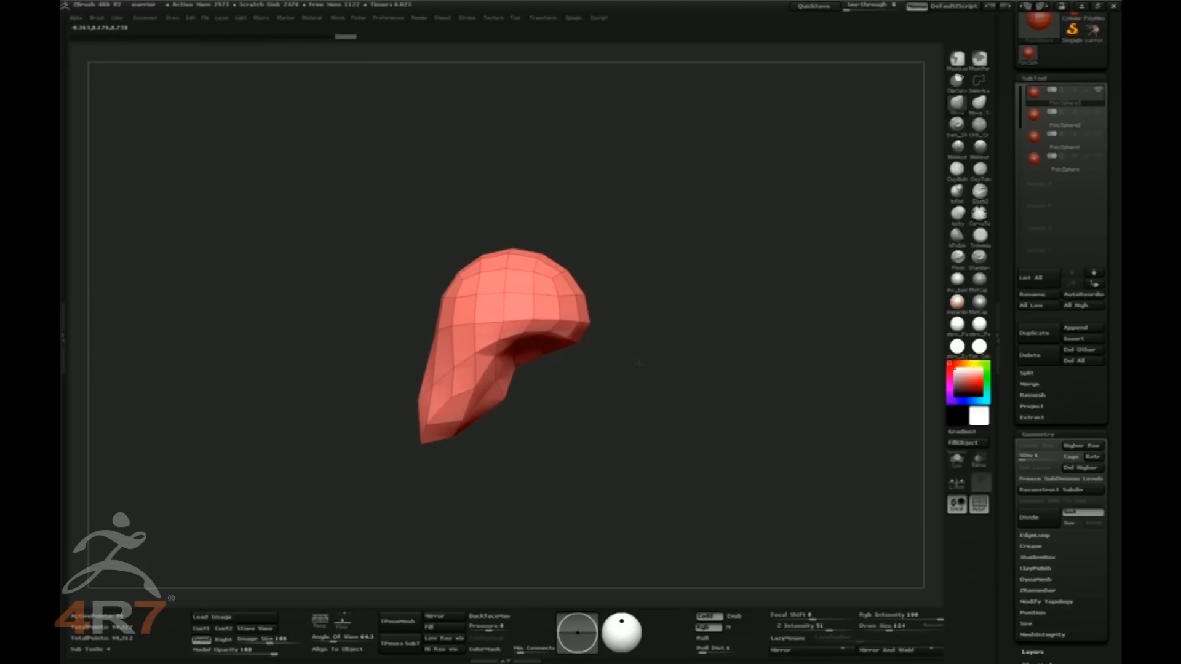
{"action": "left_click_drag", "start_coordinate": [493, 364], "coordinate": [540, 411]}
{"action": "left_click_drag", "start_coordinate": [434, 397], "coordinate": [457, 391]}
{"action": "left_click_drag", "start_coordinate": [524, 420], "coordinate": [684, 428]}
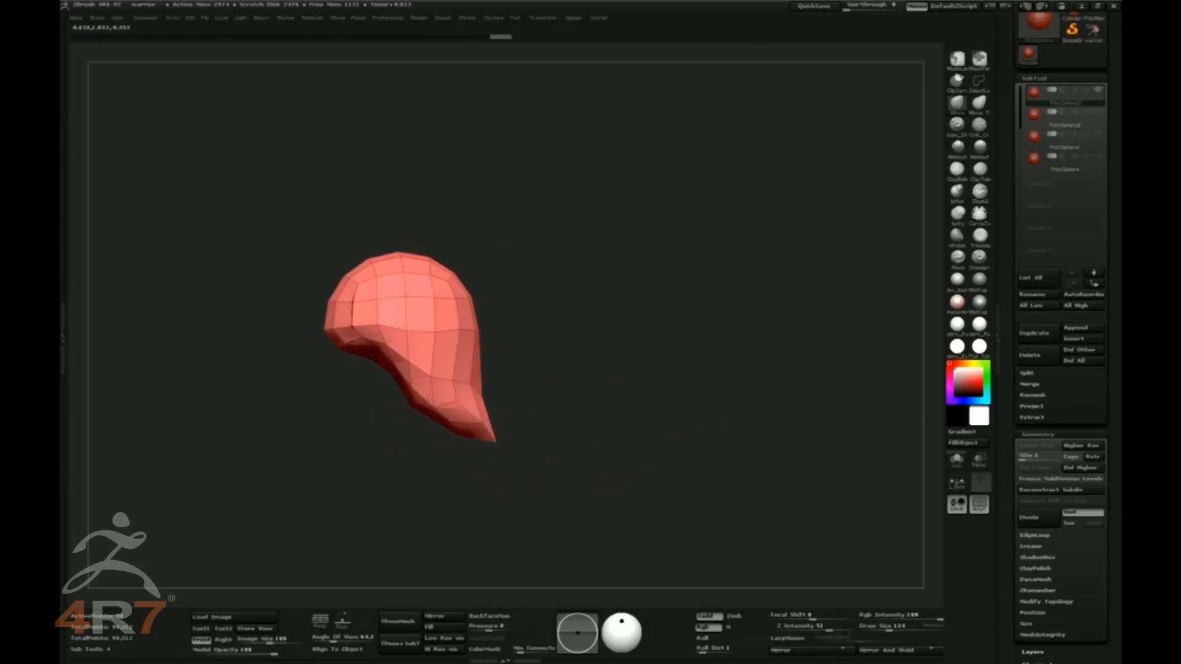
{"action": "left_click_drag", "start_coordinate": [450, 406], "coordinate": [446, 419]}
{"action": "left_click_drag", "start_coordinate": [591, 400], "coordinate": [663, 436]}
Select the second sphere and move it straight down below the head
{"action": "left_click", "coordinate": [1098, 122]}
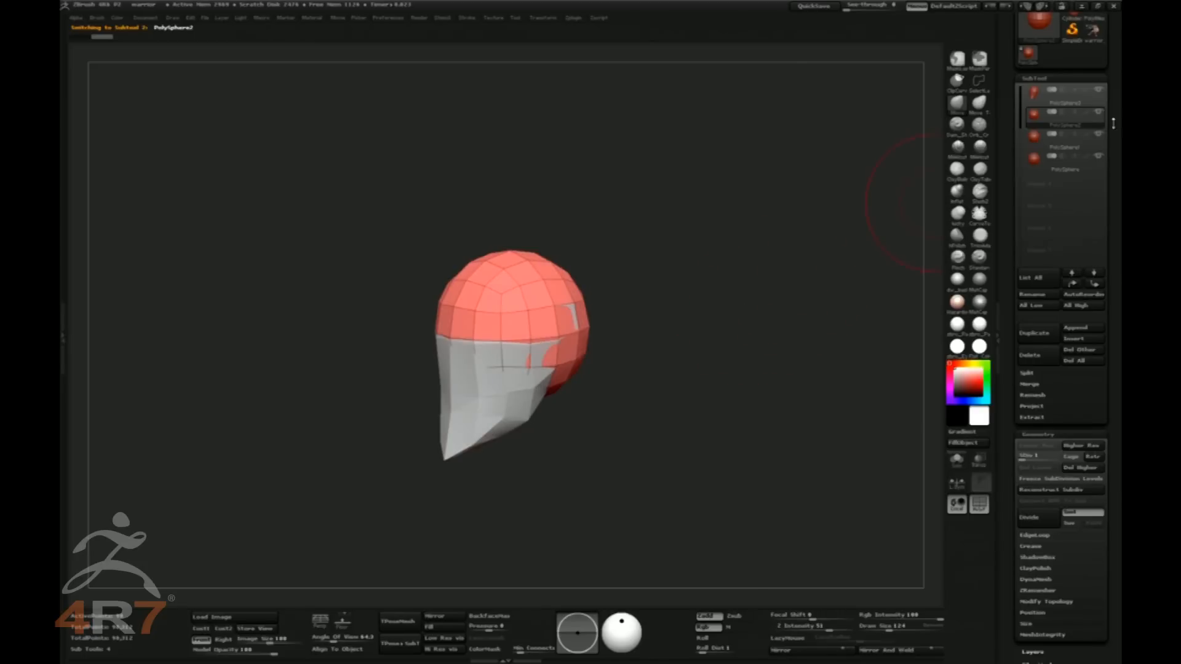
{"action": "left_click_drag", "start_coordinate": [713, 324], "coordinate": [633, 389]}
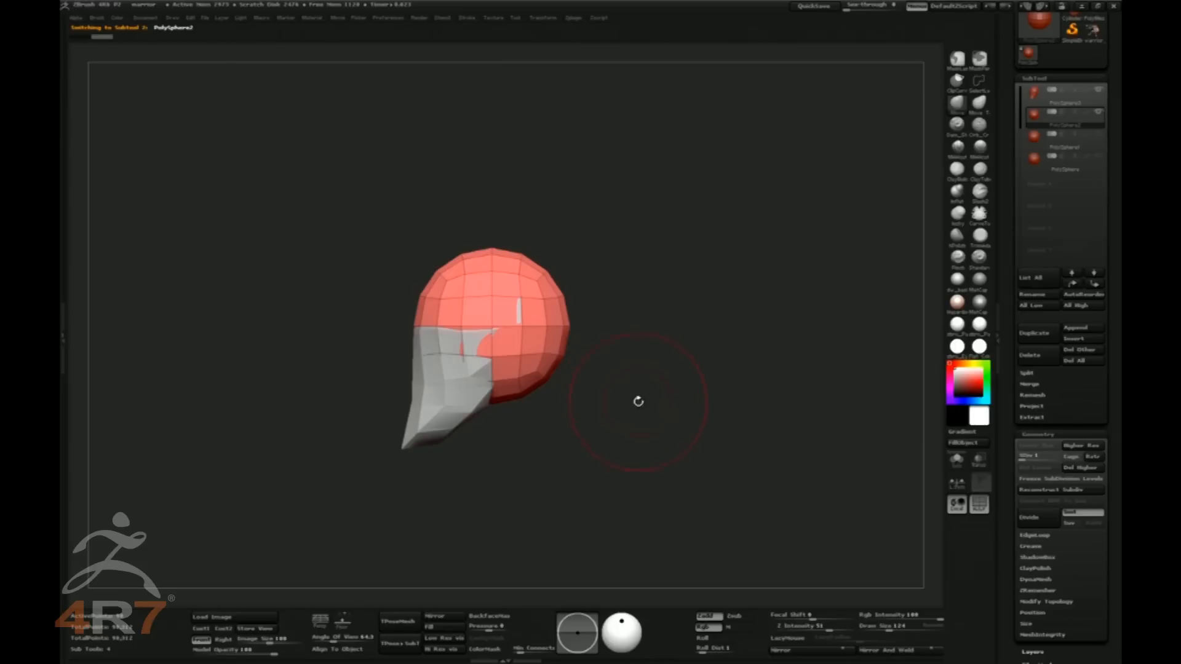
{"action": "right_click", "coordinate": [728, 380]}
{"action": "left_click_drag", "start_coordinate": [770, 495], "coordinate": [717, 409]}
{"action": "left_click_drag", "start_coordinate": [599, 501], "coordinate": [677, 327], "text": "alt"}
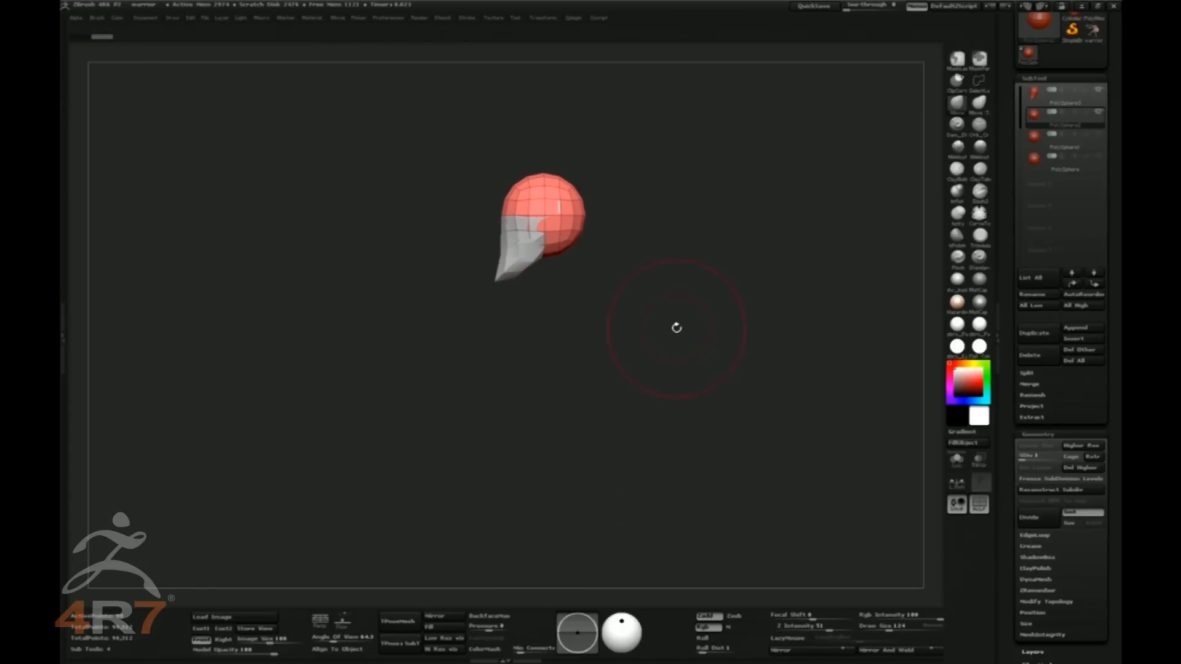
{"action": "key", "text": "w"}
{"action": "left_click_drag", "start_coordinate": [572, 230], "coordinate": [572, 475]}
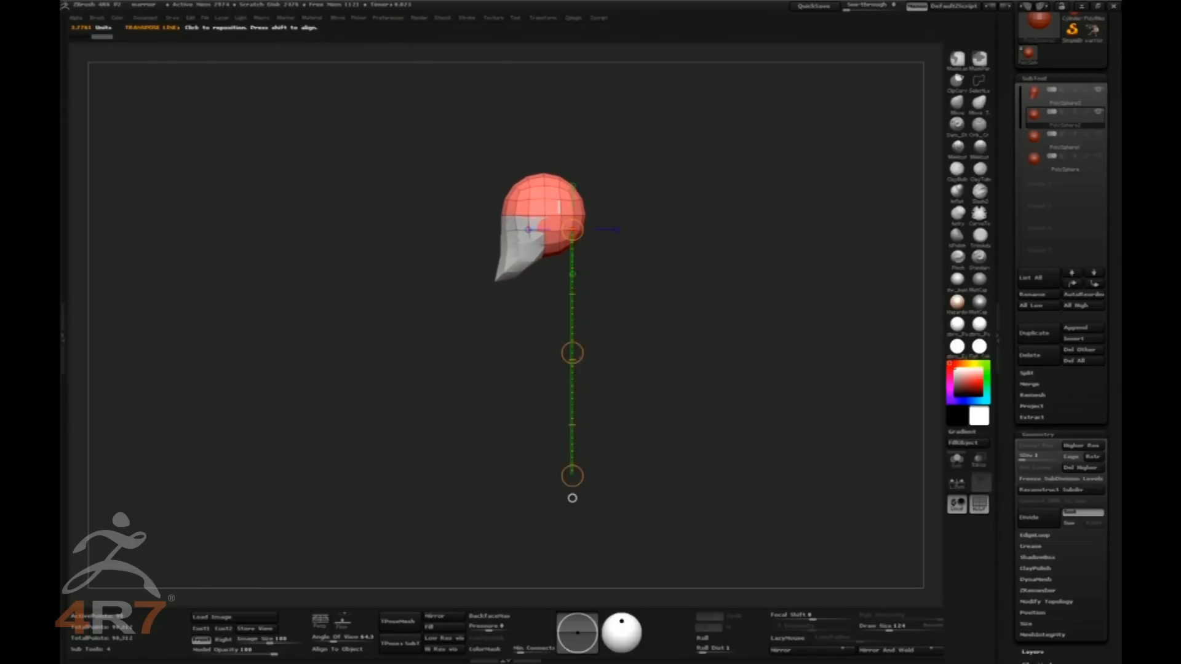
{"action": "left_click_drag", "start_coordinate": [572, 352], "coordinate": [577, 515]}
{"action": "key", "text": "q"}
Stretch the second sphere into a rough torso with a raised neck base, wide shoulders and a narrower waist
{"action": "mouse_move", "coordinate": [643, 375]}
{"action": "left_mouse_down"}
{"action": "mouse_move", "coordinate": [717, 364]}
{"action": "mouse_move", "coordinate": [707, 368]}
{"action": "left_mouse_up"}
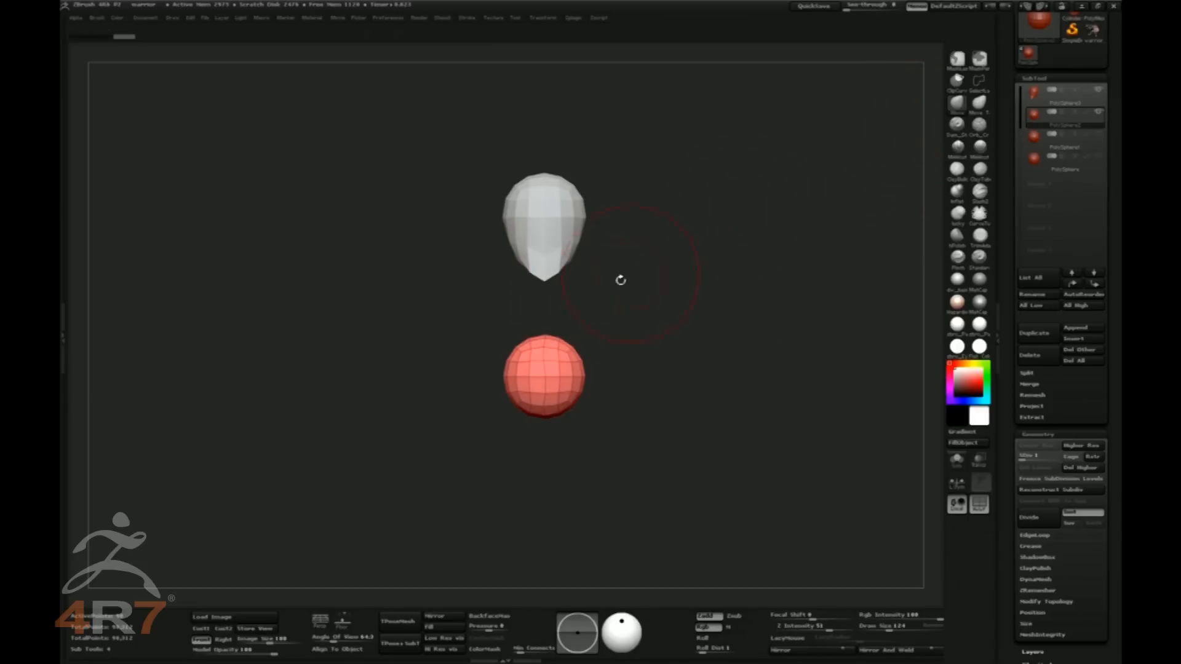
{"action": "mouse_move", "coordinate": [557, 340]}
{"action": "left_mouse_down"}
{"action": "mouse_move", "coordinate": [557, 287]}
{"action": "mouse_move", "coordinate": [568, 291]}
{"action": "left_mouse_up"}
{"action": "mouse_move", "coordinate": [573, 385]}
{"action": "left_mouse_down"}
{"action": "mouse_move", "coordinate": [600, 410]}
{"action": "mouse_move", "coordinate": [556, 442]}
{"action": "left_mouse_up"}
{"action": "left_click_drag", "start_coordinate": [596, 418], "coordinate": [602, 424]}
{"action": "left_click_drag", "start_coordinate": [574, 349], "coordinate": [585, 345]}
{"action": "left_click_drag", "start_coordinate": [602, 394], "coordinate": [619, 400]}
{"action": "mouse_move", "coordinate": [696, 403]}
{"action": "left_mouse_down"}
{"action": "mouse_move", "coordinate": [698, 361]}
{"action": "mouse_move", "coordinate": [738, 294]}
{"action": "mouse_move", "coordinate": [704, 300]}
{"action": "mouse_move", "coordinate": [738, 303]}
{"action": "left_mouse_up"}
{"action": "left_click_drag", "start_coordinate": [776, 313], "coordinate": [781, 332]}
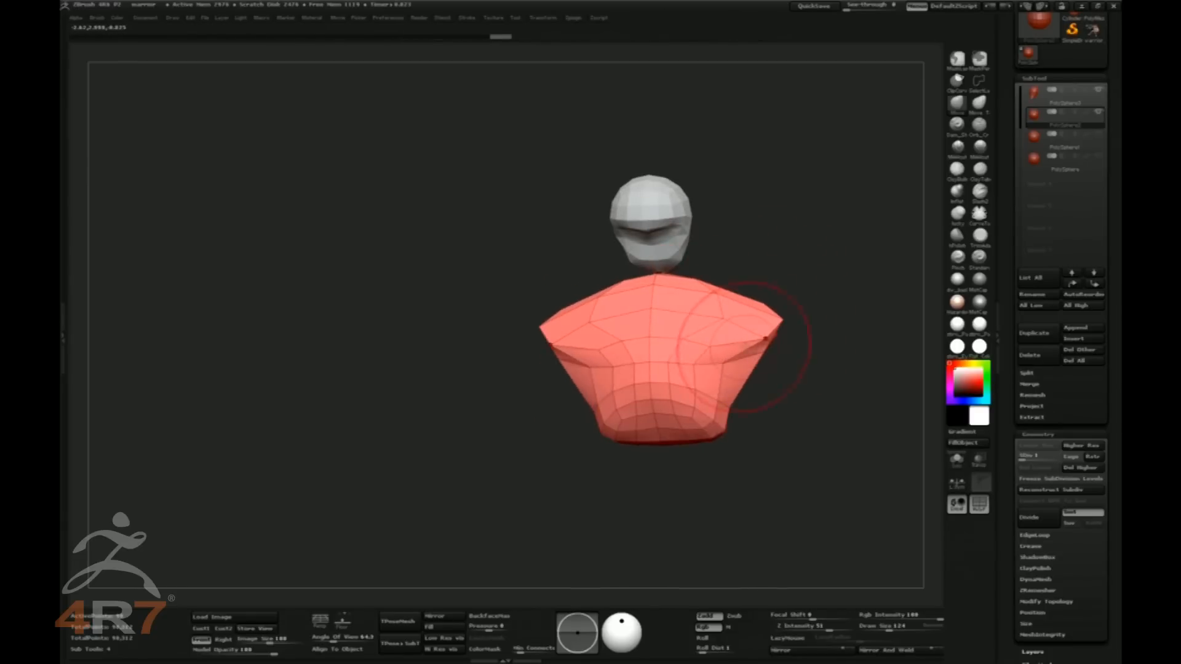
Refine the torso's shoulders, waist and side profile, and subdivide its mesh
{"action": "mouse_move", "coordinate": [713, 430]}
{"action": "left_mouse_down"}
{"action": "mouse_move", "coordinate": [717, 448]}
{"action": "mouse_move", "coordinate": [718, 424]}
{"action": "left_mouse_up"}
{"action": "left_click_drag", "start_coordinate": [768, 319], "coordinate": [718, 336]}
{"action": "left_click_drag", "start_coordinate": [707, 284], "coordinate": [704, 289]}
{"action": "left_click_drag", "start_coordinate": [761, 264], "coordinate": [833, 298]}
{"action": "left_click_drag", "start_coordinate": [620, 443], "coordinate": [598, 463]}
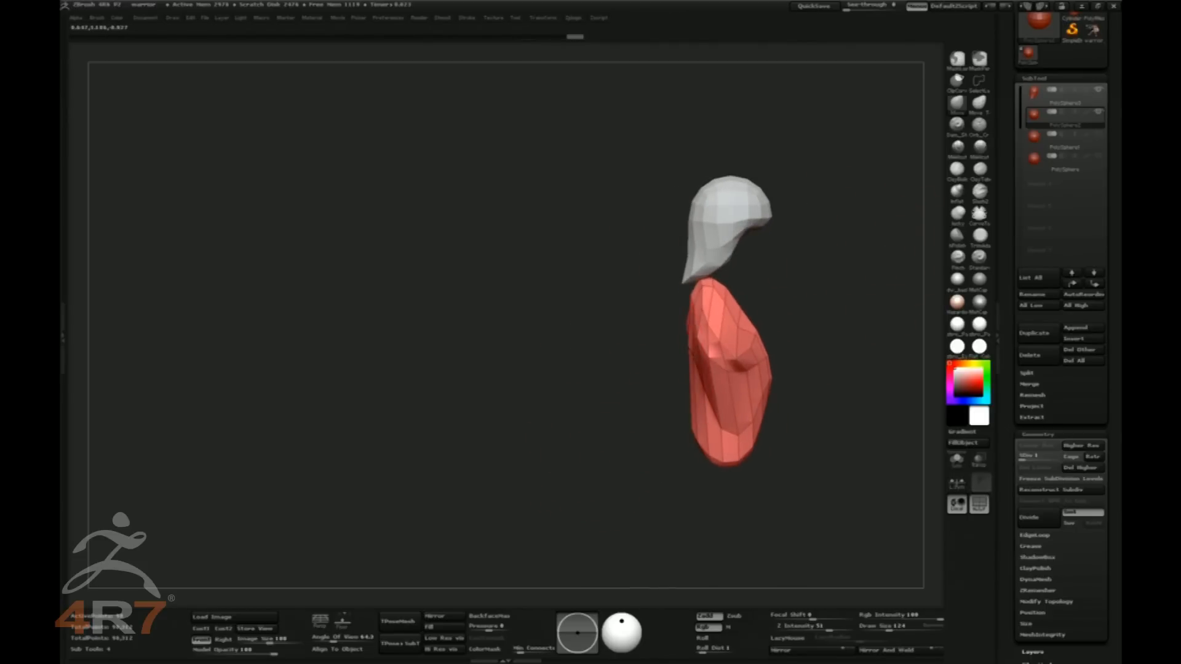
{"action": "left_click_drag", "start_coordinate": [690, 352], "coordinate": [679, 360]}
{"action": "left_click_drag", "start_coordinate": [691, 424], "coordinate": [697, 463]}
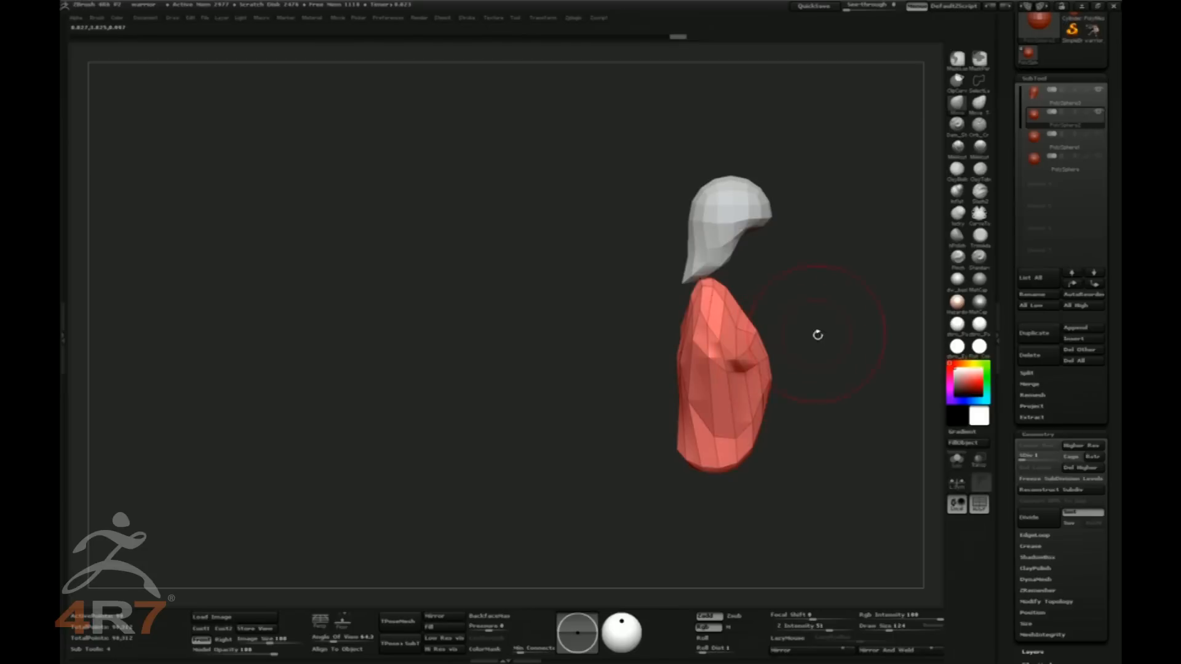
{"action": "left_click_drag", "start_coordinate": [815, 332], "coordinate": [820, 346]}
{"action": "key", "text": "ctrl+d"}
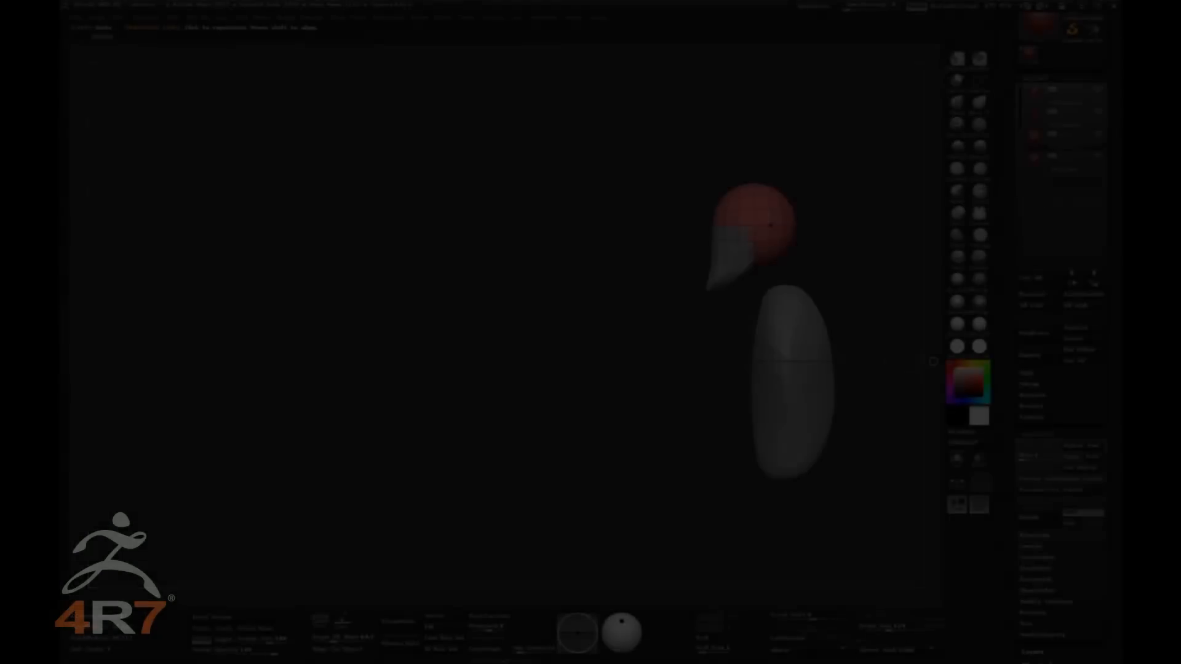
Move the third sphere down below the torso and reshape it into a flattened pelvis
{"action": "left_click_drag", "start_coordinate": [770, 182], "coordinate": [771, 484]}
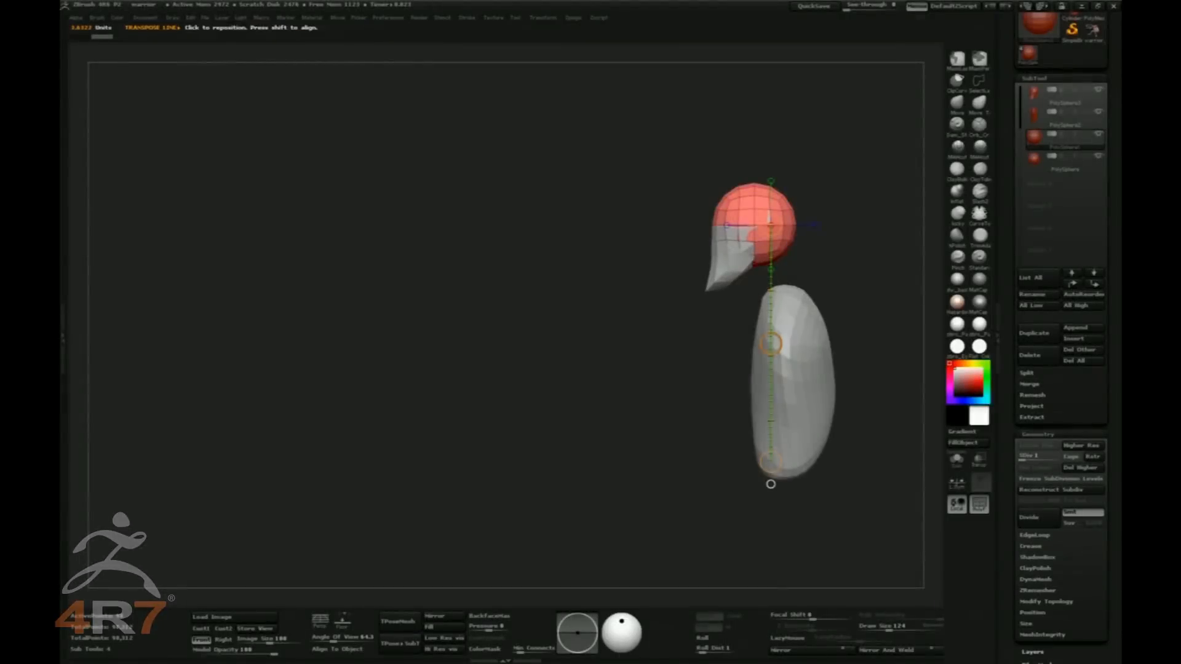
{"action": "left_click_drag", "start_coordinate": [771, 344], "coordinate": [793, 597]}
{"action": "key", "text": "q"}
{"action": "left_click_drag", "start_coordinate": [830, 486], "coordinate": [891, 493]}
{"action": "mouse_move", "coordinate": [730, 483]}
{"action": "left_mouse_down"}
{"action": "mouse_move", "coordinate": [731, 511]}
{"action": "mouse_move", "coordinate": [773, 501]}
{"action": "mouse_move", "coordinate": [778, 486]}
{"action": "mouse_move", "coordinate": [765, 497]}
{"action": "mouse_move", "coordinate": [770, 522]}
{"action": "mouse_move", "coordinate": [746, 523]}
{"action": "left_mouse_up"}
{"action": "mouse_move", "coordinate": [867, 527]}
{"action": "left_mouse_down"}
{"action": "mouse_move", "coordinate": [811, 532]}
{"action": "mouse_move", "coordinate": [867, 477]}
{"action": "mouse_move", "coordinate": [852, 391]}
{"action": "left_mouse_up"}
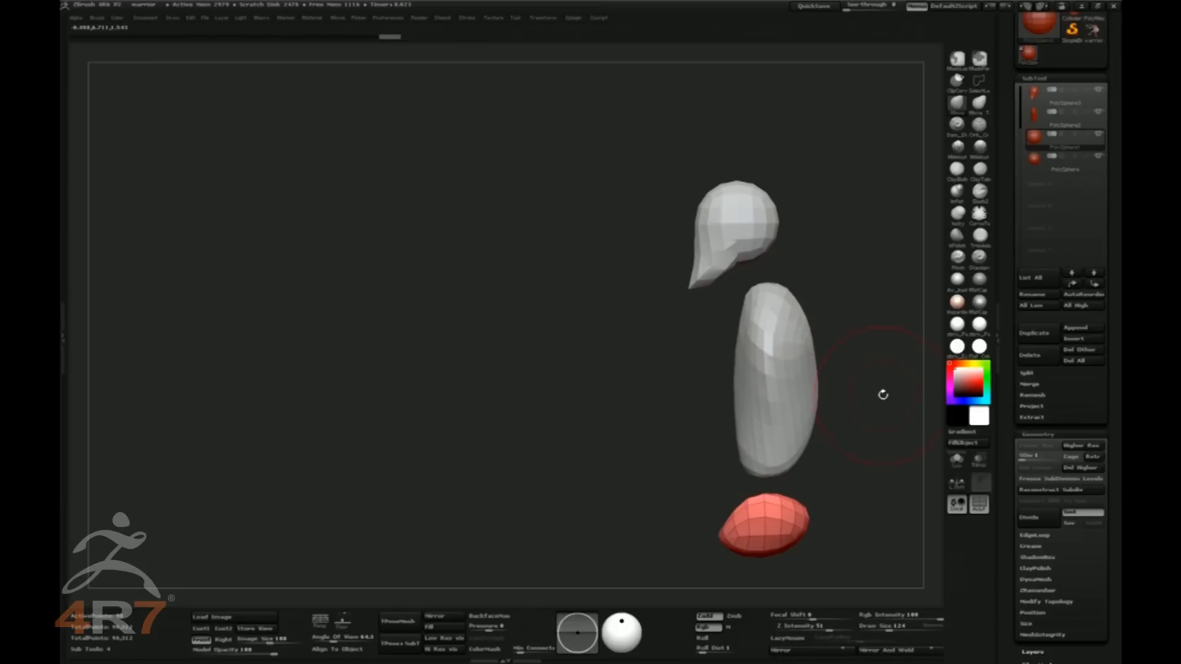
Hide the unused fourth sphere overlapping the head and make the head the active subtool
{"action": "key", "text": "space"}
{"action": "left_click_drag", "start_coordinate": [904, 512], "coordinate": [775, 440]}
{"action": "left_click", "coordinate": [653, 180], "text": "alt"}
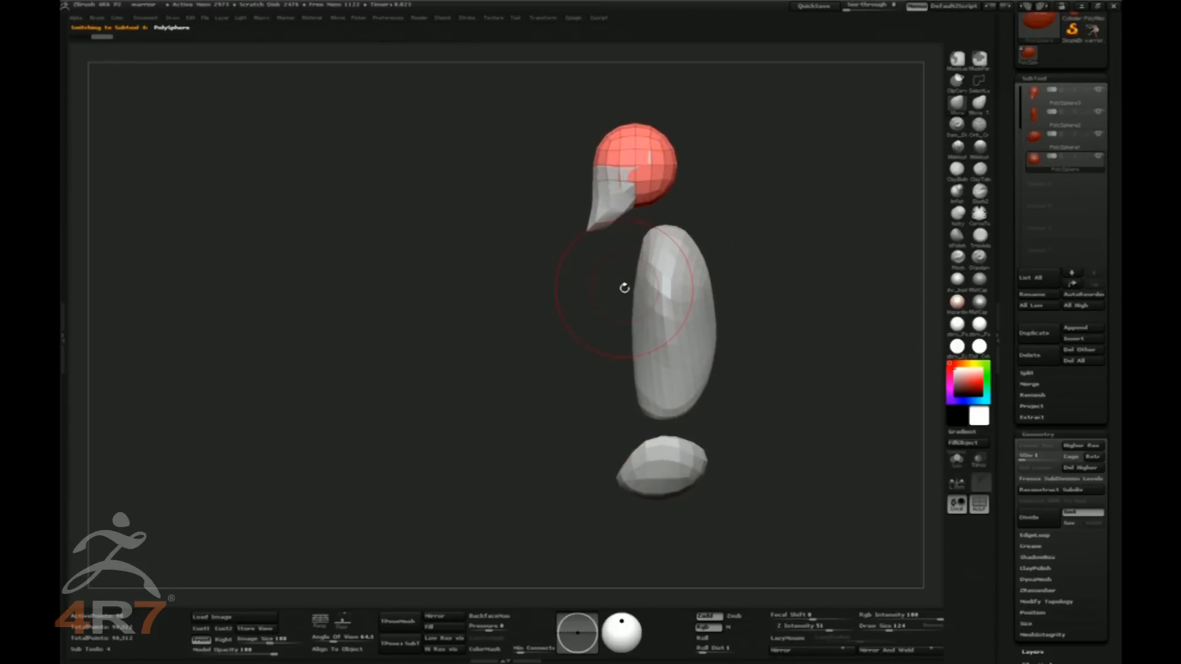
{"action": "left_click", "coordinate": [1080, 98]}
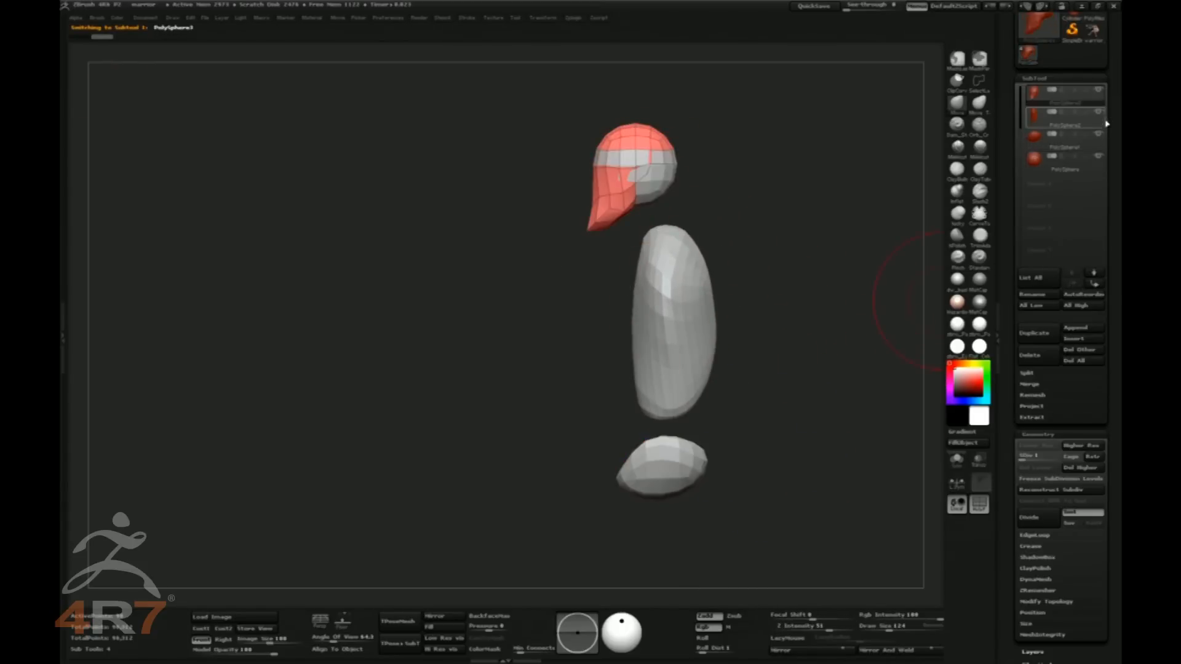
{"action": "left_click", "coordinate": [1098, 156]}
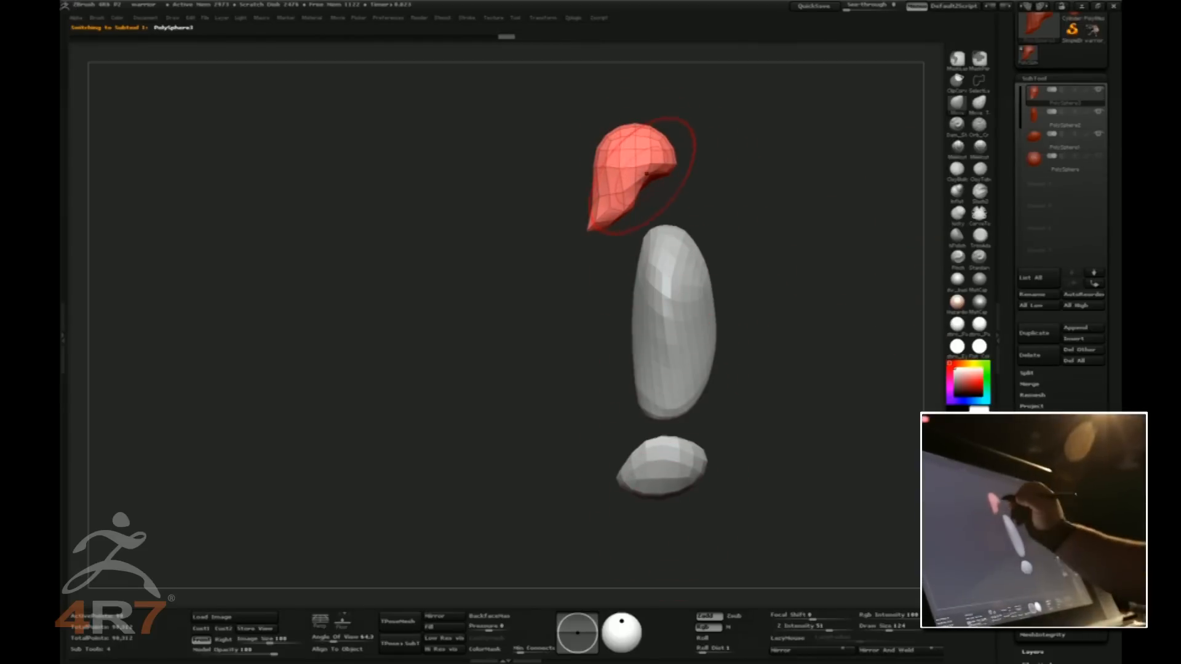
Move the head forward and slightly down, in front of the torso's upper end
{"action": "key", "text": "w"}
{"action": "left_click_drag", "start_coordinate": [635, 185], "coordinate": [841, 185], "text": "shift"}
{"action": "left_click_drag", "start_coordinate": [737, 184], "coordinate": [691, 219]}
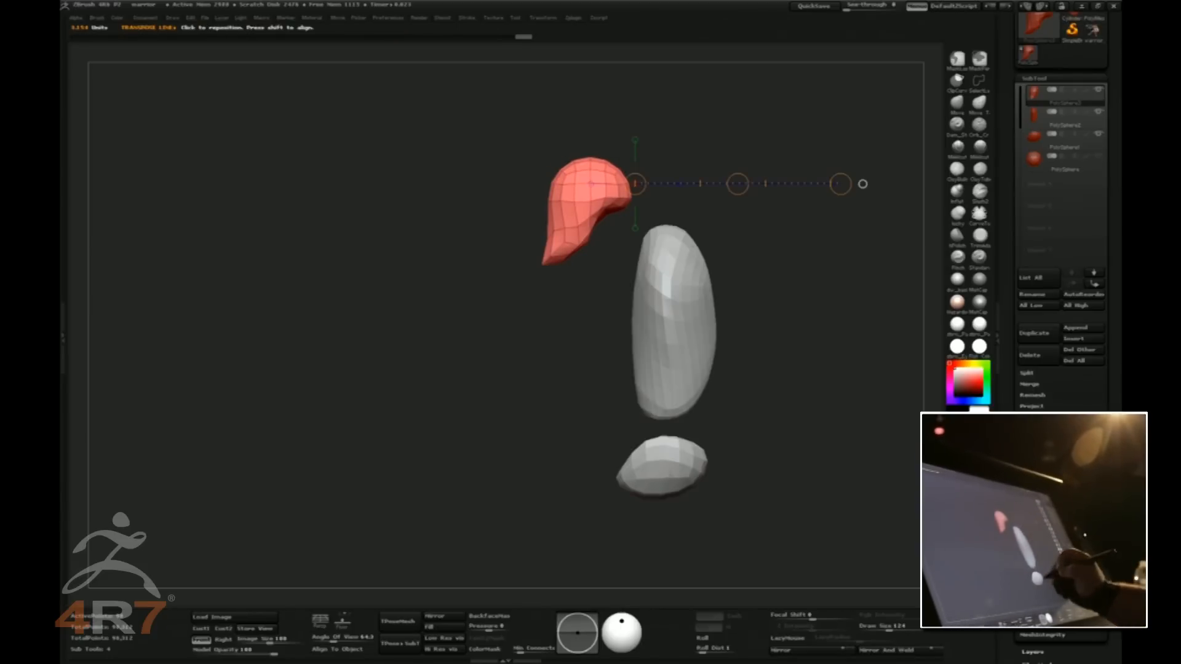
Select the pelvis and shift it horizontally so it sits behind the torso's lower end
{"action": "left_click", "coordinate": [672, 476], "text": "alt"}
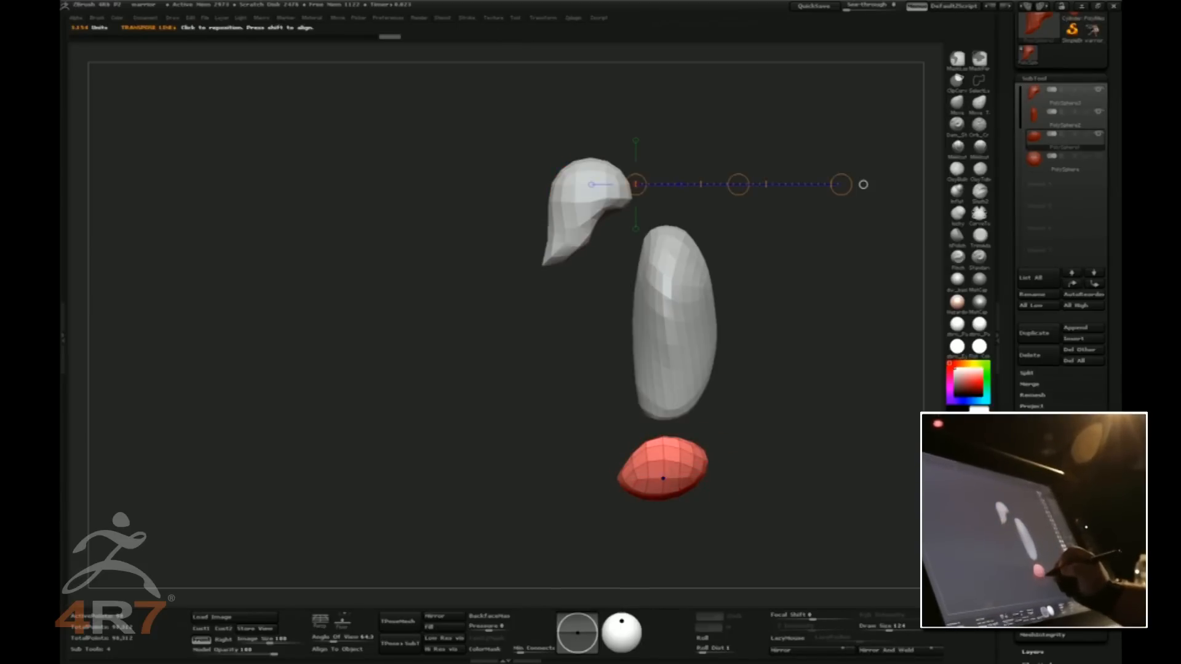
{"action": "left_click_drag", "start_coordinate": [667, 470], "coordinate": [840, 470], "text": "shift"}
{"action": "left_click_drag", "start_coordinate": [755, 470], "coordinate": [725, 470]}
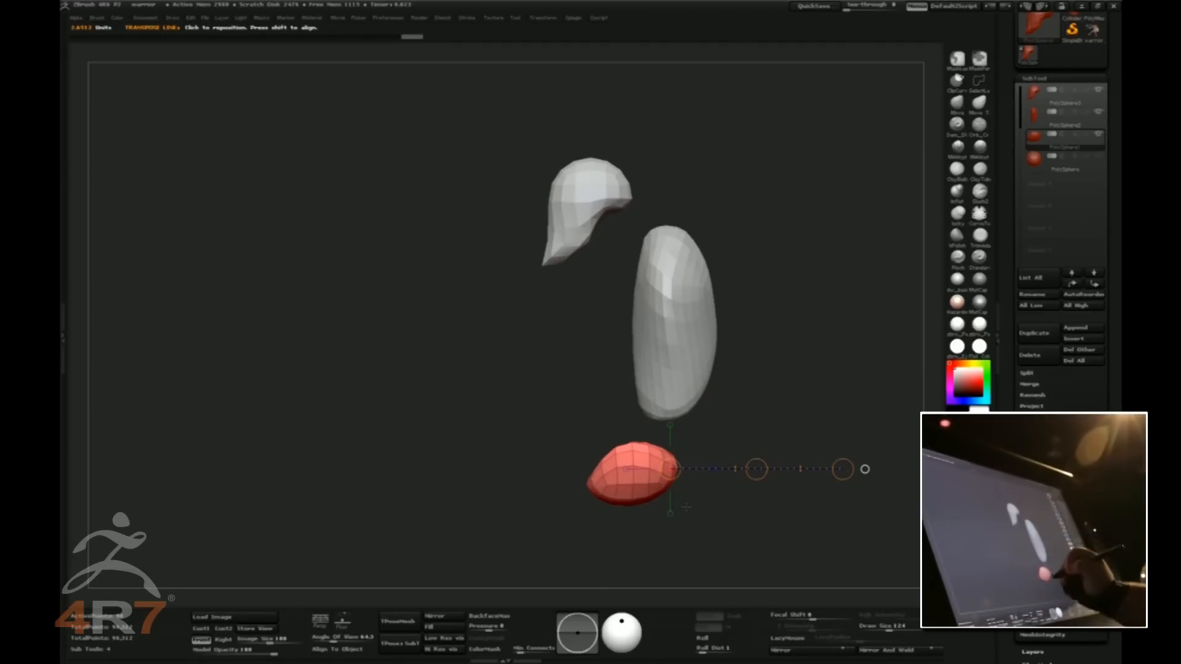
{"action": "left_click_drag", "start_coordinate": [756, 469], "coordinate": [841, 470]}
{"action": "key", "text": "q"}
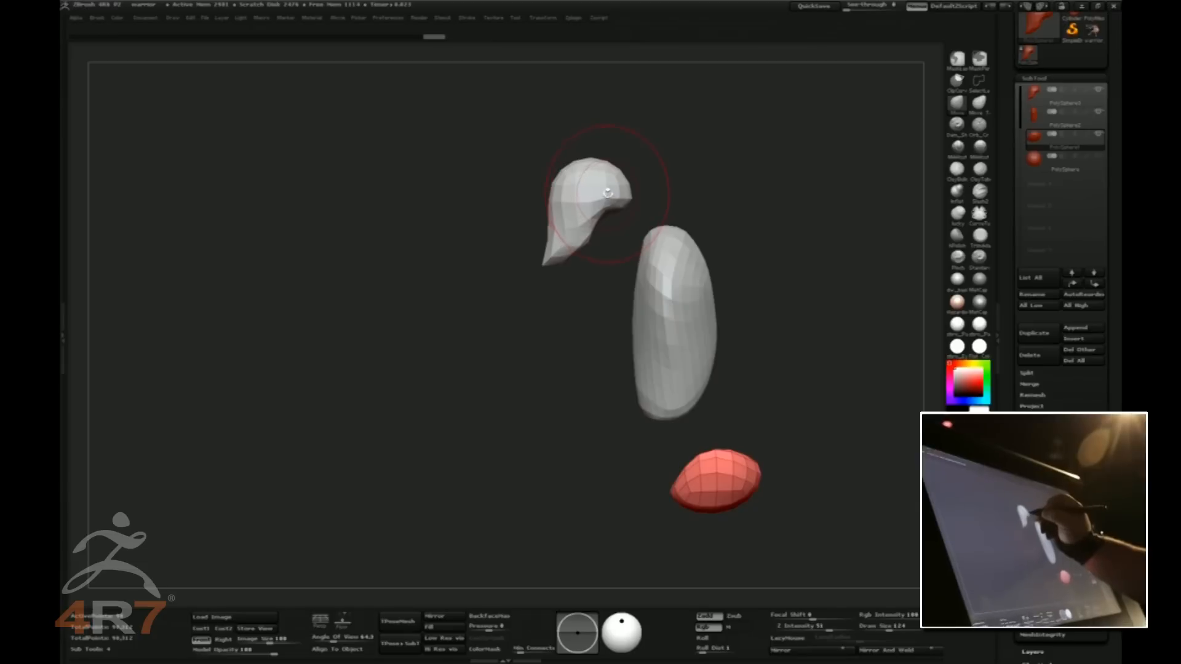
Select the head and move it up and back so it sits above the torso
{"action": "left_click", "coordinate": [608, 193], "text": "alt"}
{"action": "key", "text": "w"}
{"action": "mouse_move", "coordinate": [627, 193]}
{"action": "left_mouse_down"}
{"action": "mouse_move", "coordinate": [812, 193]}
{"action": "mouse_move", "coordinate": [786, 206]}
{"action": "left_mouse_up"}
{"action": "left_click_drag", "start_coordinate": [693, 205], "coordinate": [797, 153]}
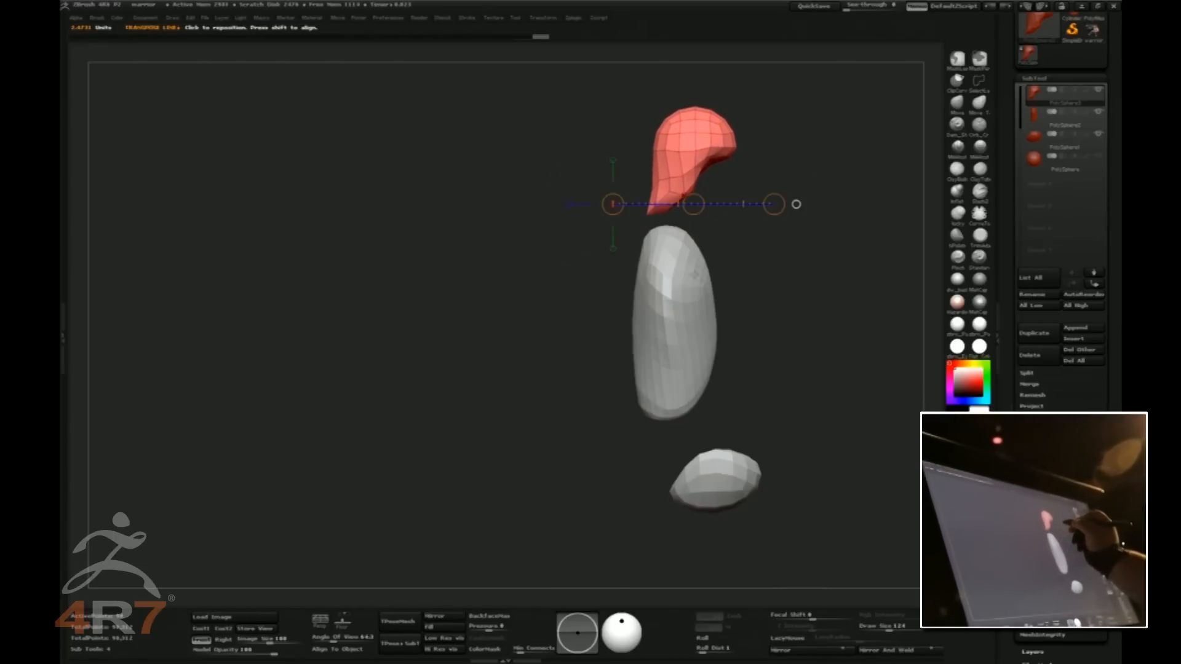
{"action": "key", "text": "q"}
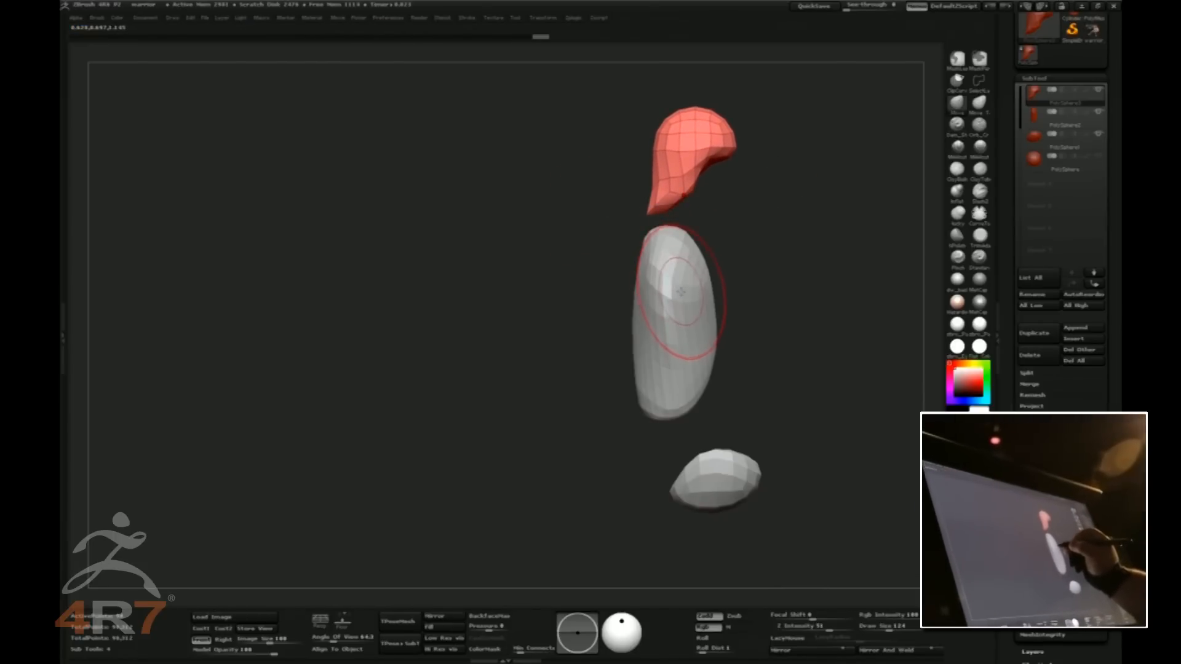
Select the torso and pull its upper end up and backward to slant the neck base in profile
{"action": "key", "text": "w"}
{"action": "key", "text": "q"}
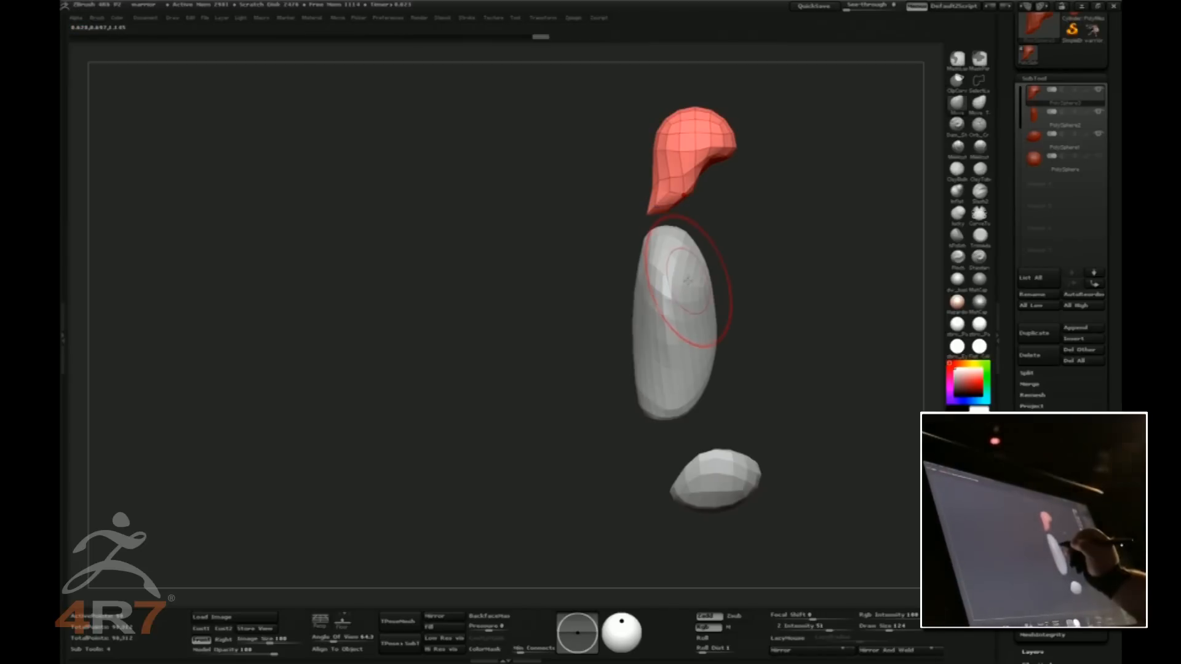
{"action": "left_click", "coordinate": [690, 280], "text": "alt"}
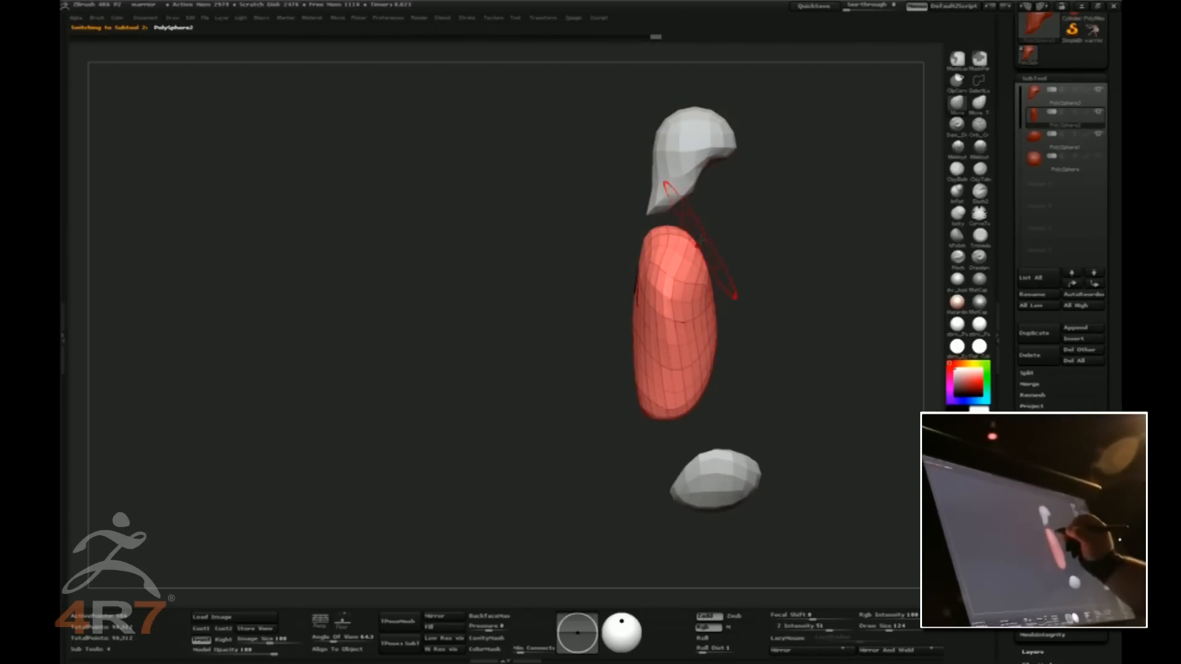
{"action": "left_click_drag", "start_coordinate": [679, 261], "coordinate": [717, 240]}
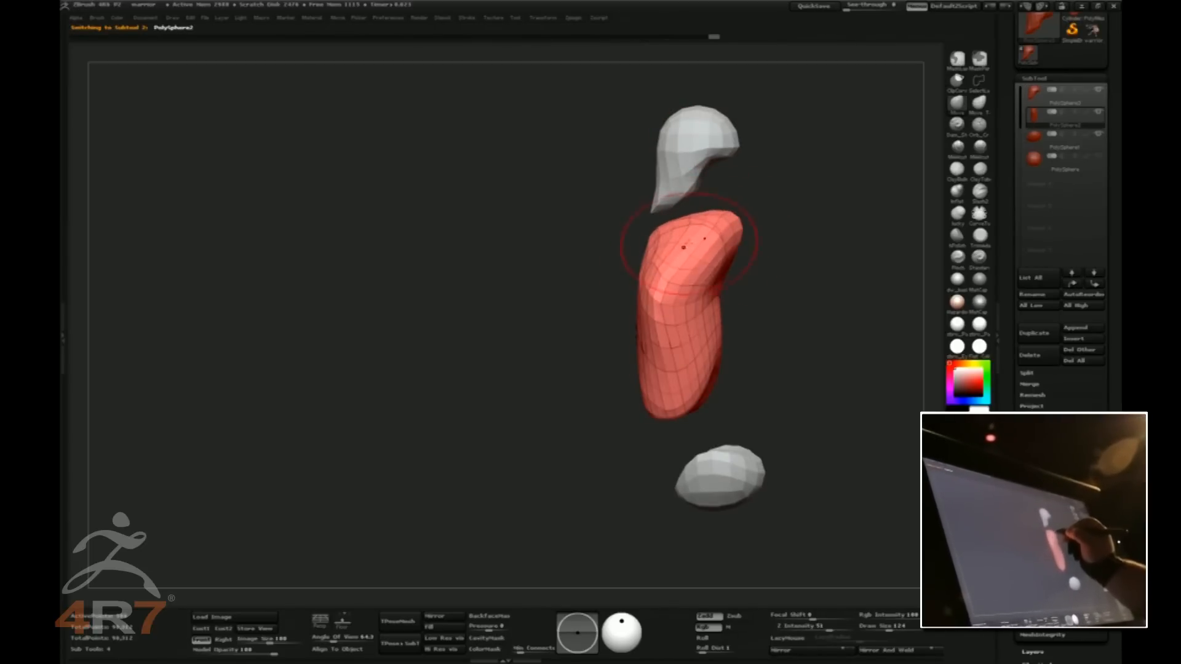
{"action": "left_click_drag", "start_coordinate": [793, 258], "coordinate": [946, 232]}
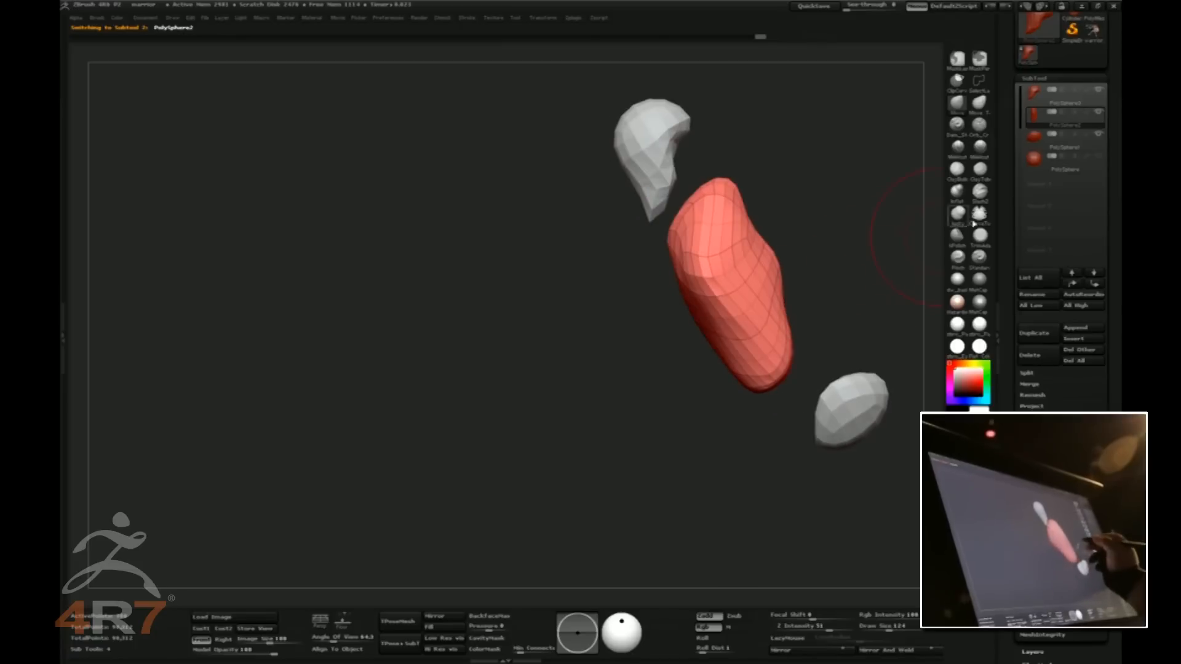
Select the unused fourth sphere and move it backward beneath the head to the neck position
{"action": "left_click", "coordinate": [1067, 163]}
{"action": "left_click_drag", "start_coordinate": [851, 297], "coordinate": [843, 298]}
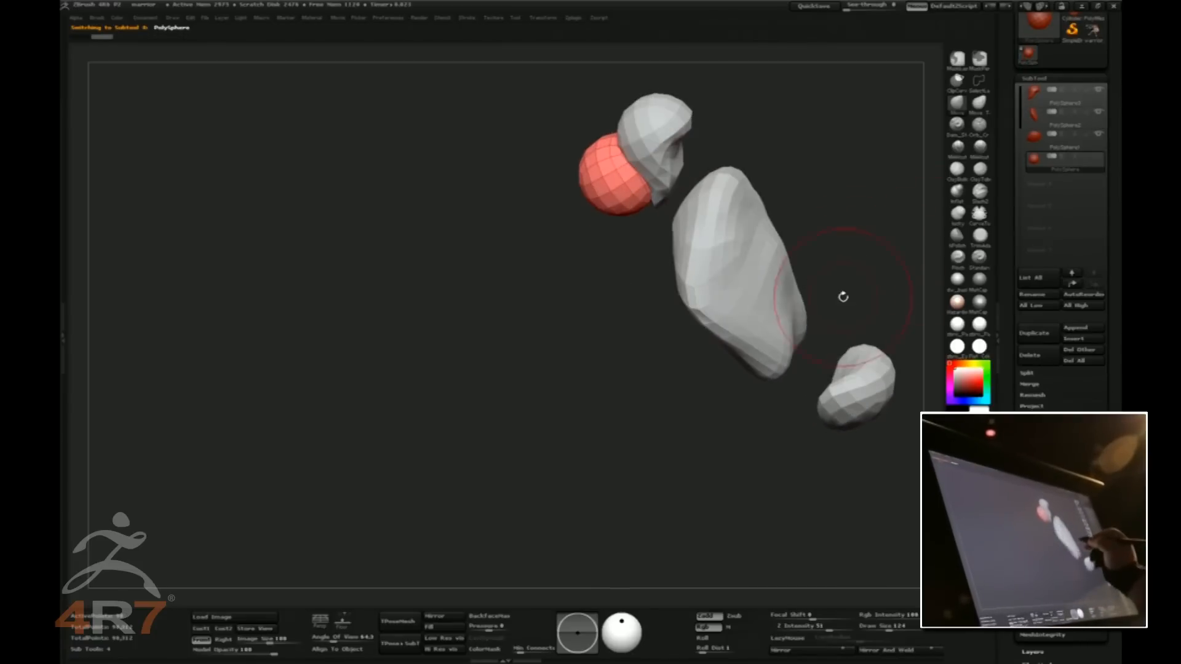
{"action": "left_click_drag", "start_coordinate": [821, 218], "coordinate": [823, 200]}
{"action": "key", "text": "w"}
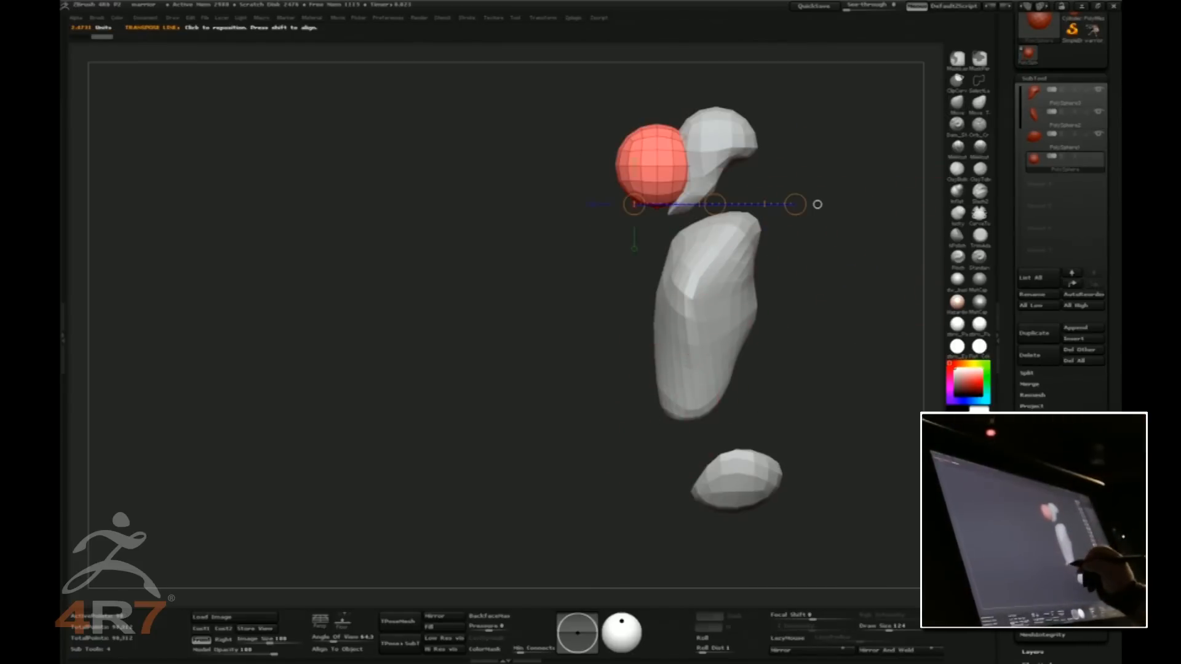
{"action": "left_click_drag", "start_coordinate": [657, 166], "coordinate": [862, 166]}
{"action": "mouse_move", "coordinate": [748, 166]}
{"action": "left_mouse_down"}
{"action": "mouse_move", "coordinate": [834, 203]}
{"action": "mouse_move", "coordinate": [814, 178]}
{"action": "mouse_move", "coordinate": [786, 181]}
{"action": "mouse_move", "coordinate": [824, 178]}
{"action": "mouse_move", "coordinate": [769, 177]}
{"action": "left_mouse_up"}
Reshape the repositioned sphere into a slim neck column joining the head to the torso
{"action": "key", "text": "q"}
{"action": "mouse_move", "coordinate": [703, 219]}
{"action": "left_mouse_down"}
{"action": "mouse_move", "coordinate": [838, 234]}
{"action": "mouse_move", "coordinate": [846, 203]}
{"action": "mouse_move", "coordinate": [790, 205]}
{"action": "mouse_move", "coordinate": [819, 196]}
{"action": "mouse_move", "coordinate": [816, 165]}
{"action": "mouse_move", "coordinate": [835, 183]}
{"action": "mouse_move", "coordinate": [819, 166]}
{"action": "left_mouse_up"}
{"action": "mouse_move", "coordinate": [835, 208]}
{"action": "left_mouse_down"}
{"action": "mouse_move", "coordinate": [816, 212]}
{"action": "mouse_move", "coordinate": [820, 177]}
{"action": "mouse_move", "coordinate": [909, 194]}
{"action": "left_mouse_up"}
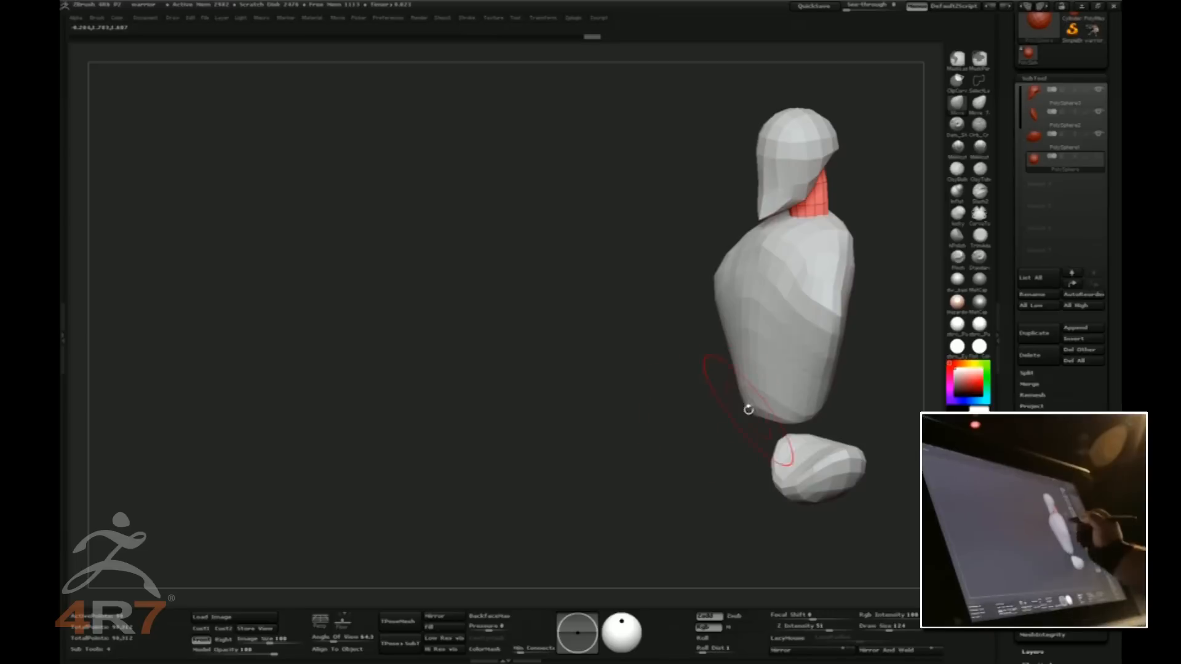
{"action": "mouse_move", "coordinate": [865, 401]}
{"action": "left_mouse_down"}
{"action": "mouse_move", "coordinate": [869, 416]}
{"action": "mouse_move", "coordinate": [809, 417]}
{"action": "left_mouse_up"}
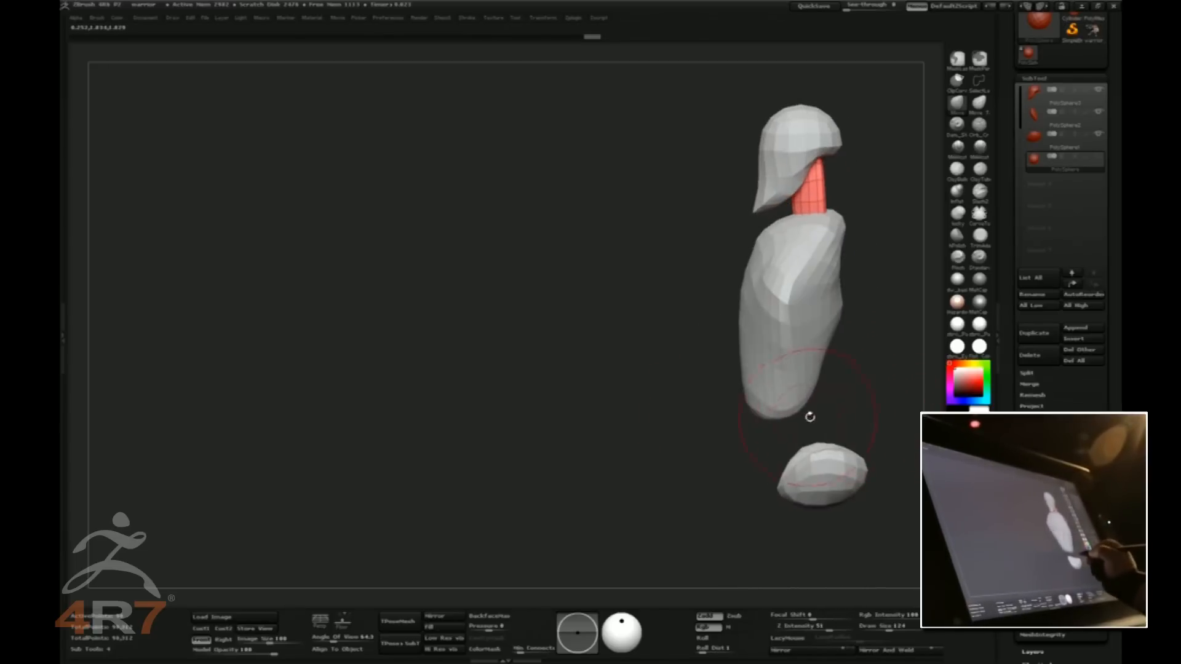
Select the torso, pull its lower front up and back, and smooth the upper and rear surfaces
{"action": "left_click", "coordinate": [763, 414], "text": "alt"}
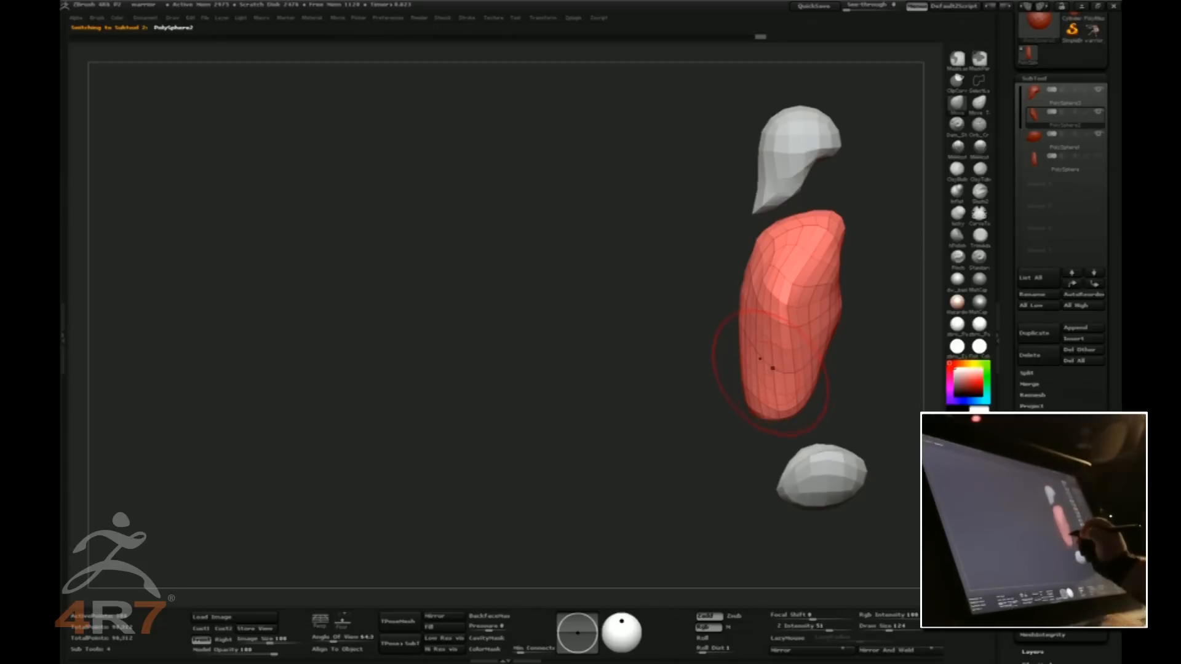
{"action": "mouse_move", "coordinate": [760, 387]}
{"action": "left_mouse_down"}
{"action": "mouse_move", "coordinate": [801, 388]}
{"action": "mouse_move", "coordinate": [808, 352]}
{"action": "mouse_move", "coordinate": [824, 345]}
{"action": "left_mouse_up"}
{"action": "mouse_move", "coordinate": [776, 270]}
{"action": "left_mouse_down", "text": "shift"}
{"action": "mouse_move", "coordinate": [777, 344]}
{"action": "mouse_move", "coordinate": [782, 298]}
{"action": "left_mouse_up", "text": "shift"}
{"action": "left_click_drag", "start_coordinate": [840, 339], "coordinate": [843, 292], "text": "shift"}
{"action": "left_click_drag", "start_coordinate": [795, 382], "coordinate": [777, 373]}
Push the torso's upper back outward, smooth it, and round the lower end into an egg-shaped ribcage
{"action": "mouse_move", "coordinate": [778, 258]}
{"action": "left_mouse_down"}
{"action": "mouse_move", "coordinate": [840, 268]}
{"action": "mouse_move", "coordinate": [840, 221]}
{"action": "left_mouse_up"}
{"action": "left_click_drag", "start_coordinate": [771, 286], "coordinate": [780, 274], "text": "shift"}
{"action": "mouse_move", "coordinate": [791, 401]}
{"action": "left_mouse_down"}
{"action": "mouse_move", "coordinate": [817, 369]}
{"action": "mouse_move", "coordinate": [820, 338]}
{"action": "mouse_move", "coordinate": [791, 298]}
{"action": "left_mouse_up"}
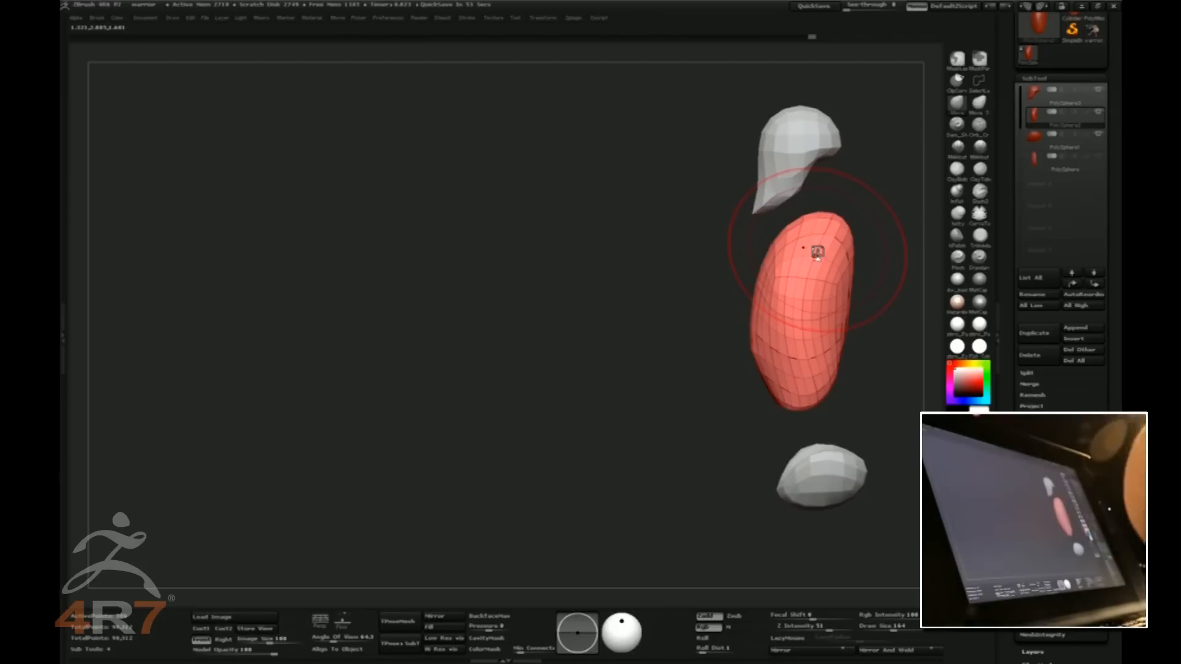
{"action": "mouse_move", "coordinate": [849, 406]}
{"action": "left_mouse_down"}
{"action": "mouse_move", "coordinate": [734, 403]}
{"action": "mouse_move", "coordinate": [850, 394]}
{"action": "left_mouse_up"}
{"action": "left_click_drag", "start_coordinate": [873, 269], "coordinate": [711, 404]}
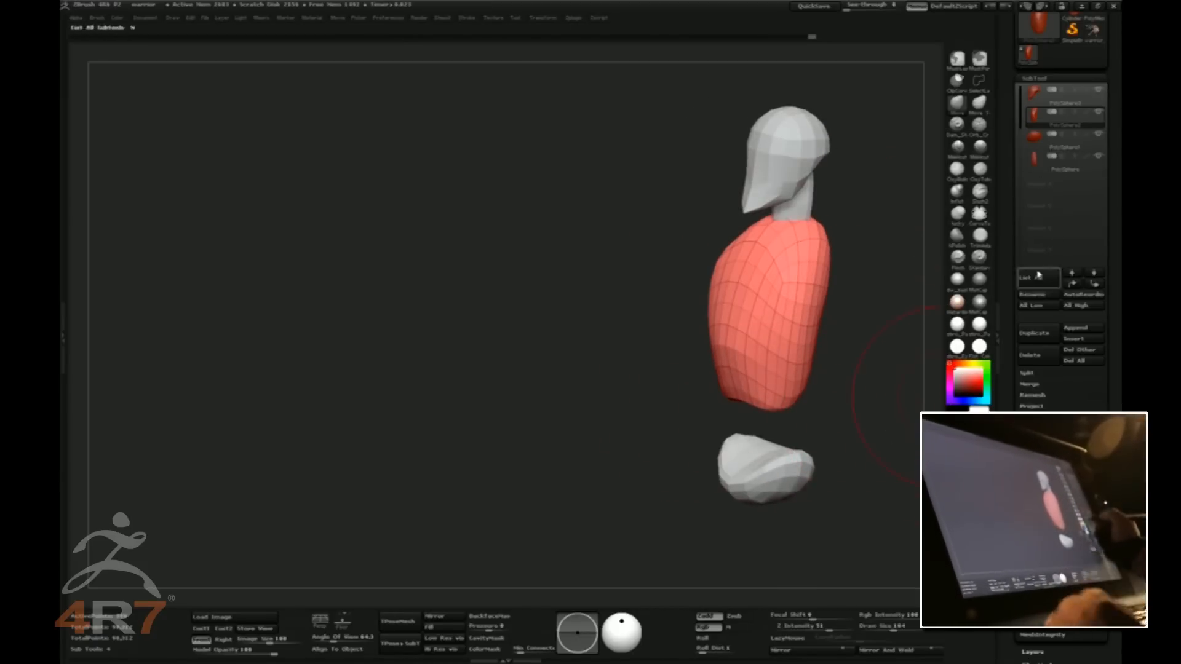
{"action": "left_click_drag", "start_coordinate": [916, 203], "coordinate": [834, 358]}
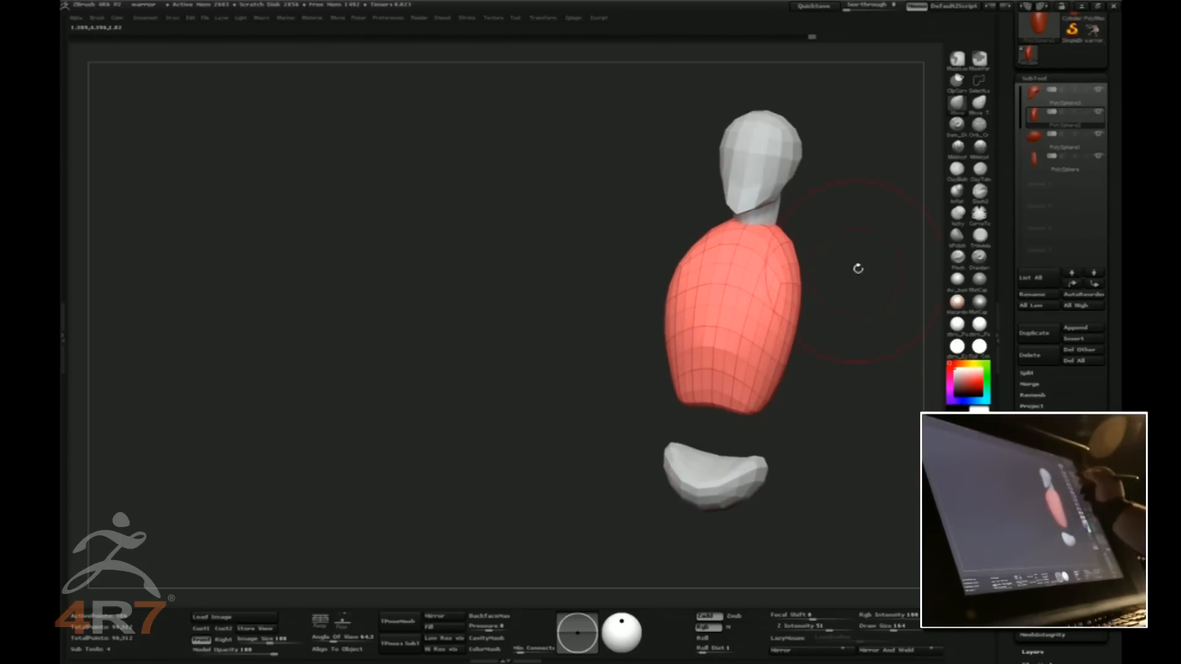
{"action": "left_click_drag", "start_coordinate": [857, 268], "coordinate": [828, 327]}
Duplicate the neck column and move the copy down into the gap between the torso and pelvis
{"action": "left_click", "coordinate": [1074, 162]}
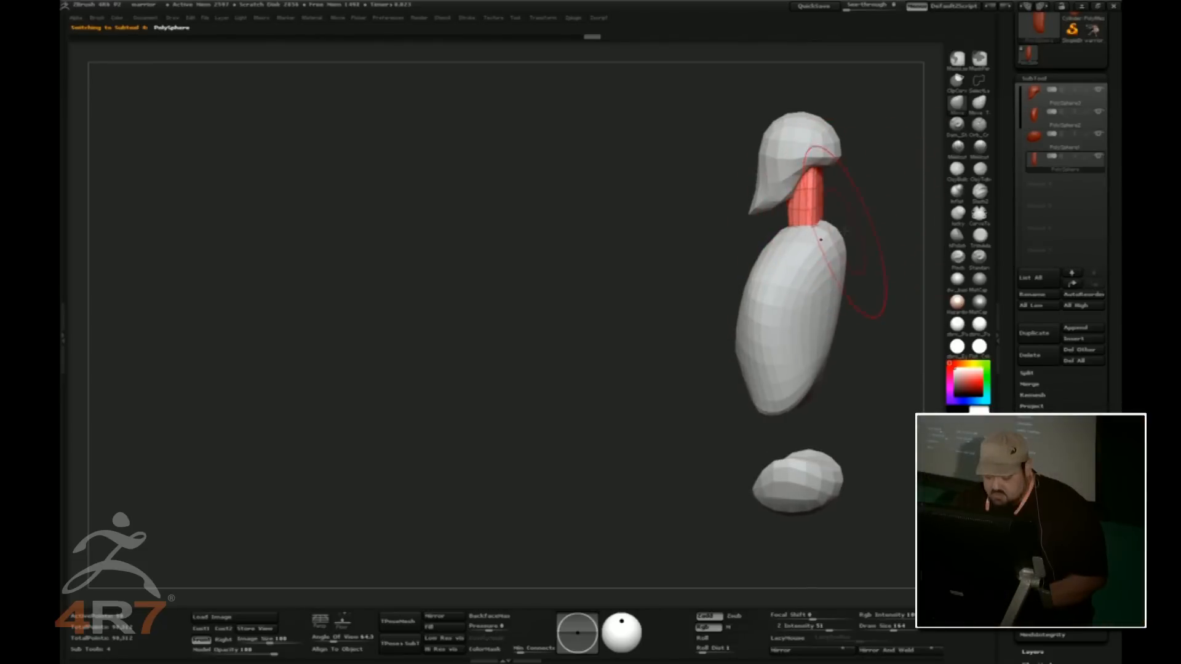
{"action": "key", "text": "w"}
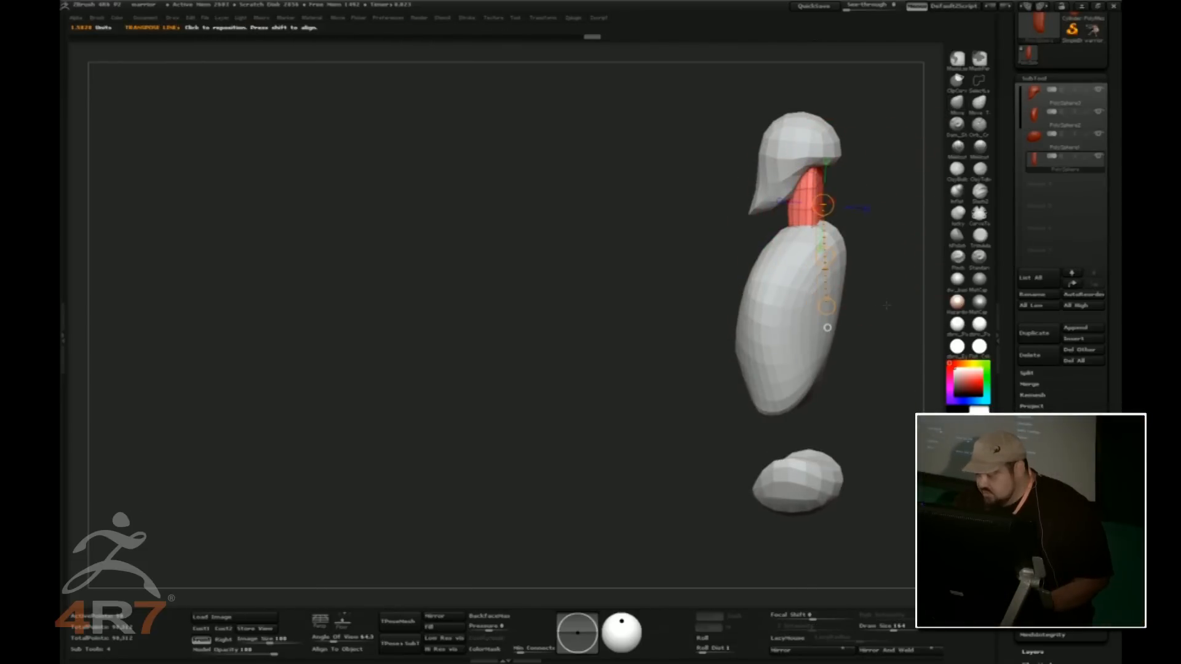
{"action": "left_click_drag", "start_coordinate": [887, 304], "coordinate": [881, 299], "text": "shift"}
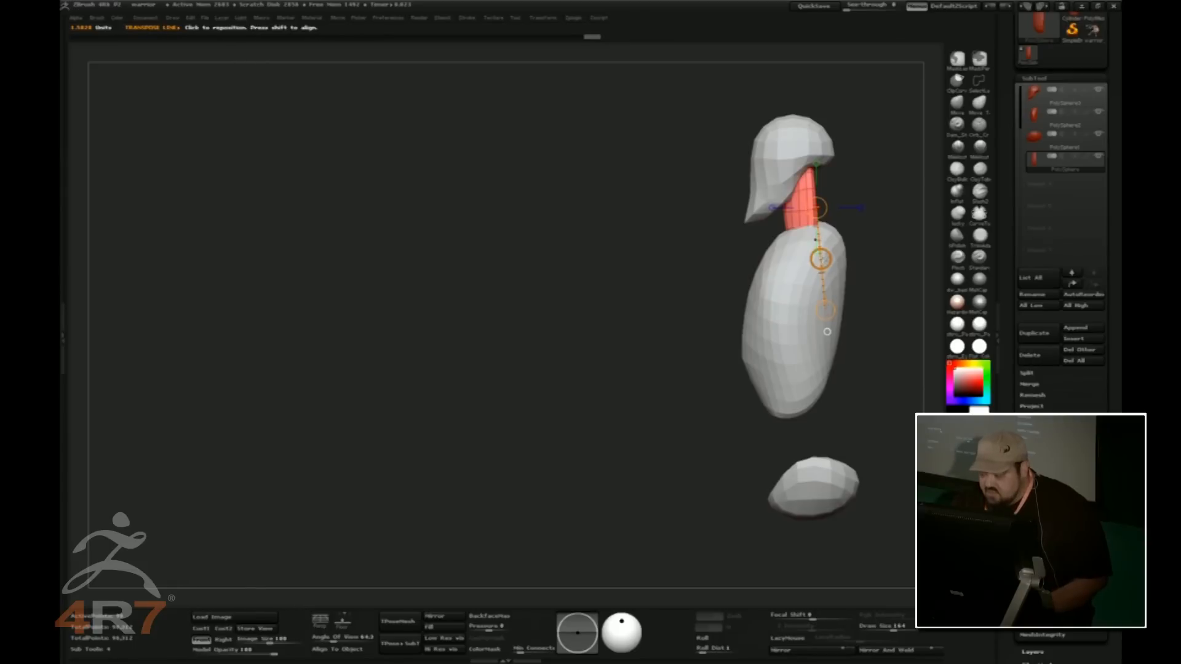
{"action": "left_click_drag", "start_coordinate": [821, 258], "coordinate": [823, 482]}
{"action": "key", "text": "ctrl+z"}
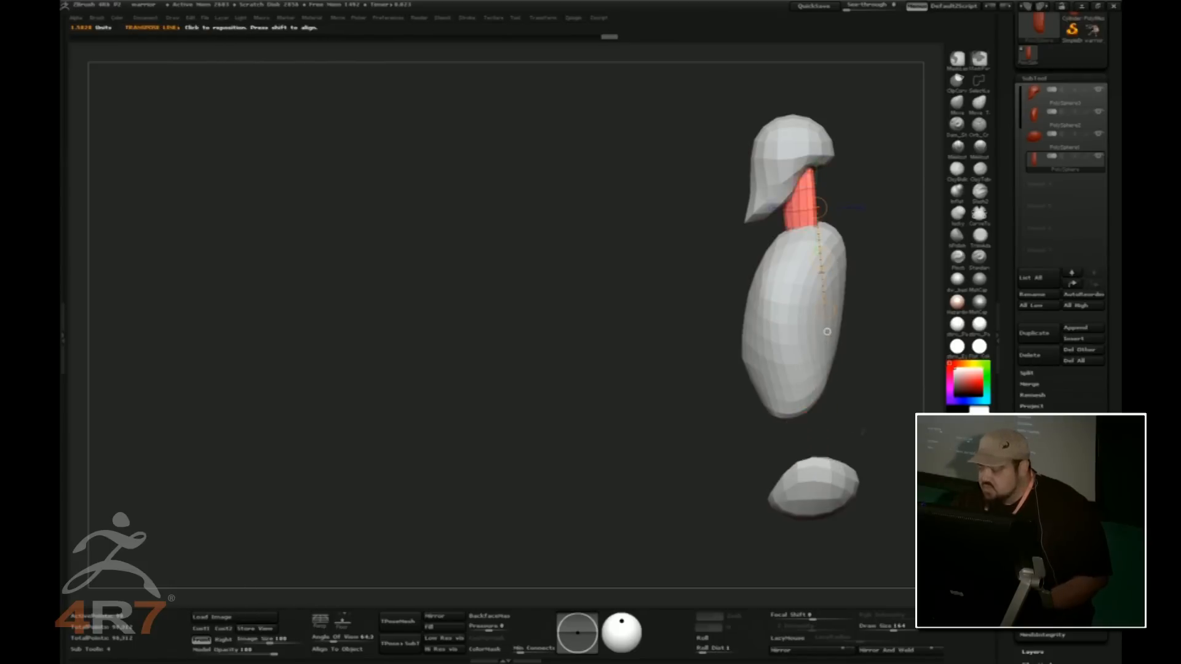
{"action": "left_click", "coordinate": [1042, 334]}
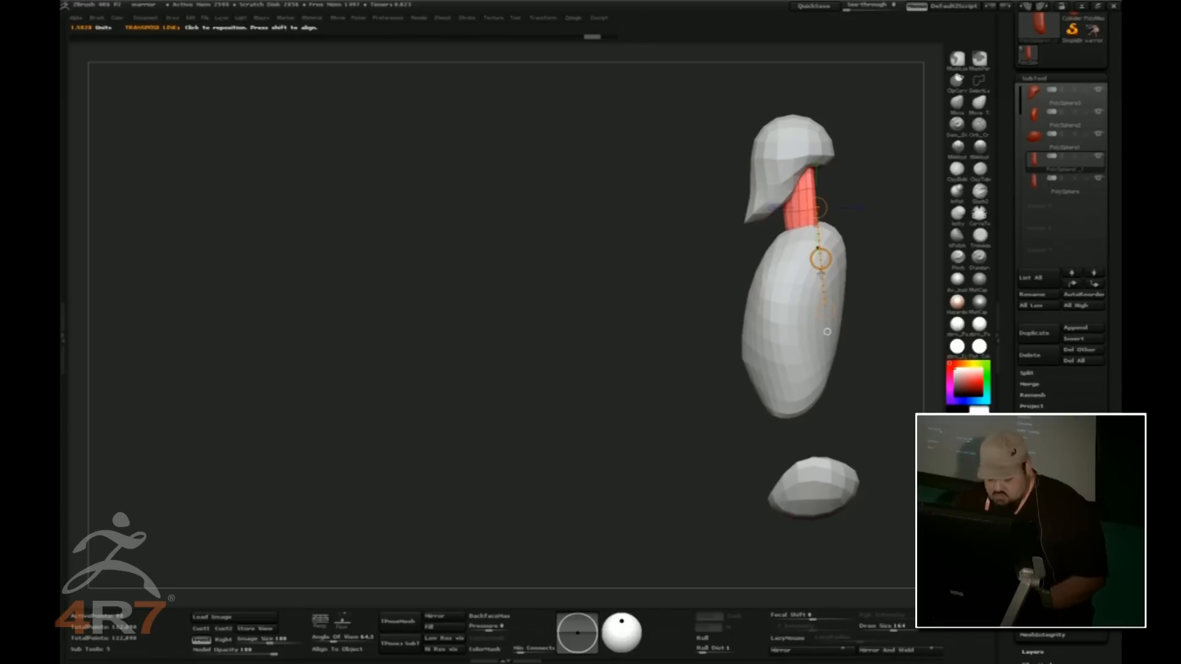
{"action": "left_click_drag", "start_coordinate": [827, 331], "coordinate": [828, 418]}
Widen and stretch the duplicated column into a waist connecting the ribcage to the pelvis
{"action": "key", "text": "q"}
{"action": "mouse_move", "coordinate": [855, 377]}
{"action": "left_mouse_down"}
{"action": "mouse_move", "coordinate": [902, 388]}
{"action": "mouse_move", "coordinate": [838, 422]}
{"action": "mouse_move", "coordinate": [864, 437]}
{"action": "mouse_move", "coordinate": [827, 471]}
{"action": "left_mouse_up"}
{"action": "mouse_move", "coordinate": [887, 433]}
{"action": "left_mouse_down"}
{"action": "mouse_move", "coordinate": [859, 432]}
{"action": "mouse_move", "coordinate": [800, 460]}
{"action": "mouse_move", "coordinate": [891, 415]}
{"action": "left_mouse_up"}
{"action": "left_click_drag", "start_coordinate": [825, 444], "coordinate": [847, 444]}
{"action": "left_click_drag", "start_coordinate": [851, 400], "coordinate": [859, 386]}
{"action": "left_click_drag", "start_coordinate": [890, 400], "coordinate": [903, 394]}
{"action": "mouse_move", "coordinate": [823, 426]}
{"action": "left_mouse_down"}
{"action": "mouse_move", "coordinate": [802, 432]}
{"action": "mouse_move", "coordinate": [813, 466]}
{"action": "mouse_move", "coordinate": [831, 421]}
{"action": "mouse_move", "coordinate": [872, 424]}
{"action": "mouse_move", "coordinate": [840, 422]}
{"action": "left_mouse_up"}
{"action": "left_click_drag", "start_coordinate": [751, 440], "coordinate": [806, 439]}
{"action": "left_click_drag", "start_coordinate": [902, 452], "coordinate": [893, 452]}
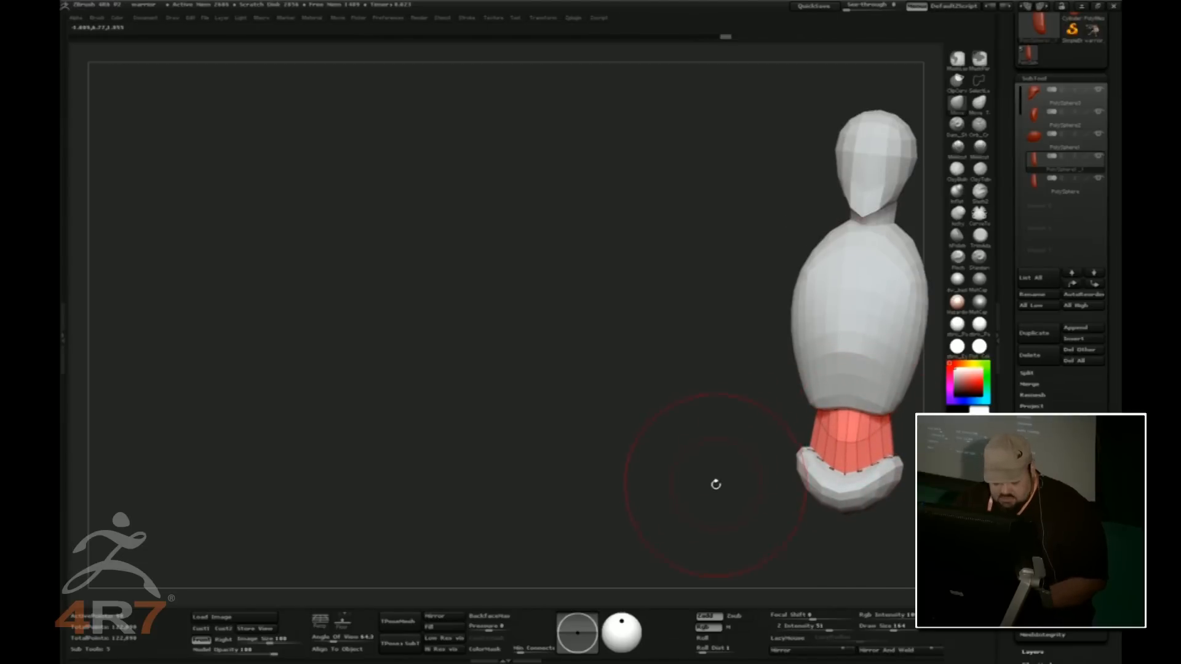
{"action": "key", "text": "f"}
{"action": "key", "text": "f"}
{"action": "left_click_drag", "start_coordinate": [778, 437], "coordinate": [752, 456]}
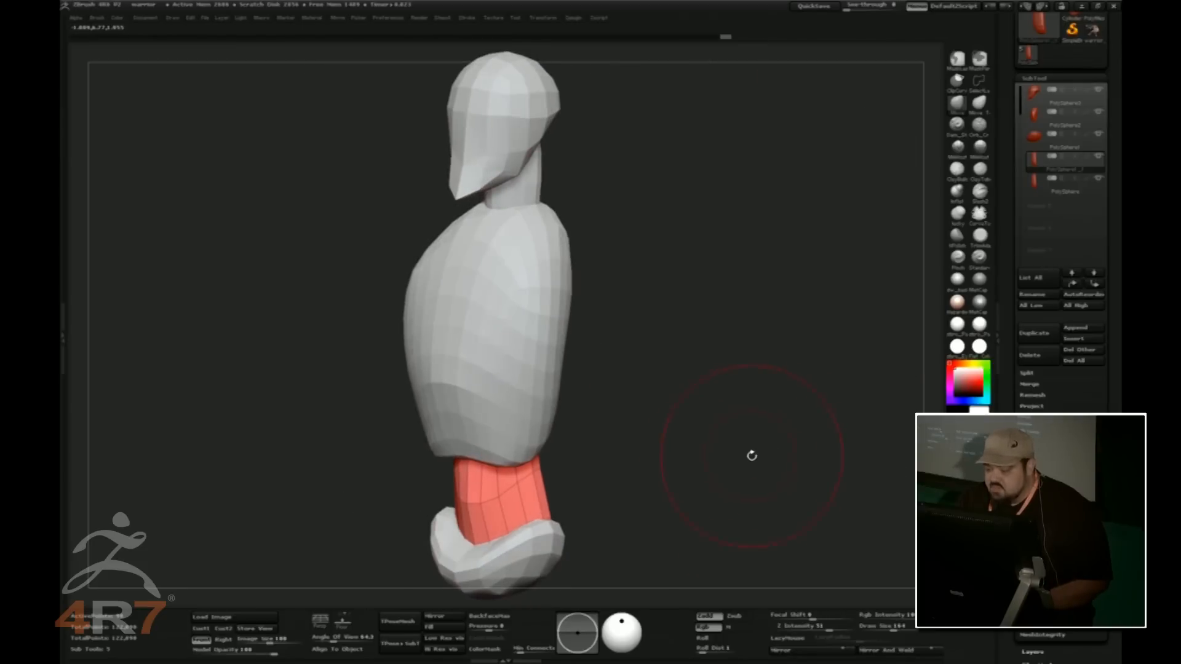
Select the torso and broaden its shoulders, pulling the upper back outward from above and the sides
{"action": "left_click", "coordinate": [1077, 109]}
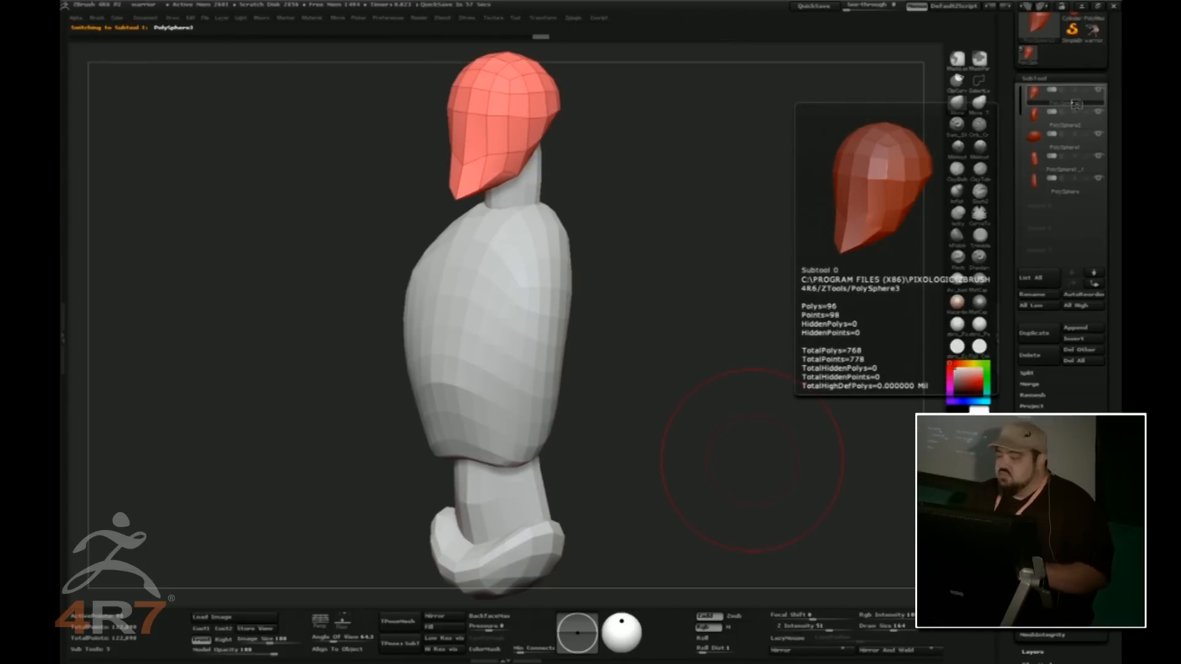
{"action": "left_click_drag", "start_coordinate": [656, 377], "coordinate": [665, 400]}
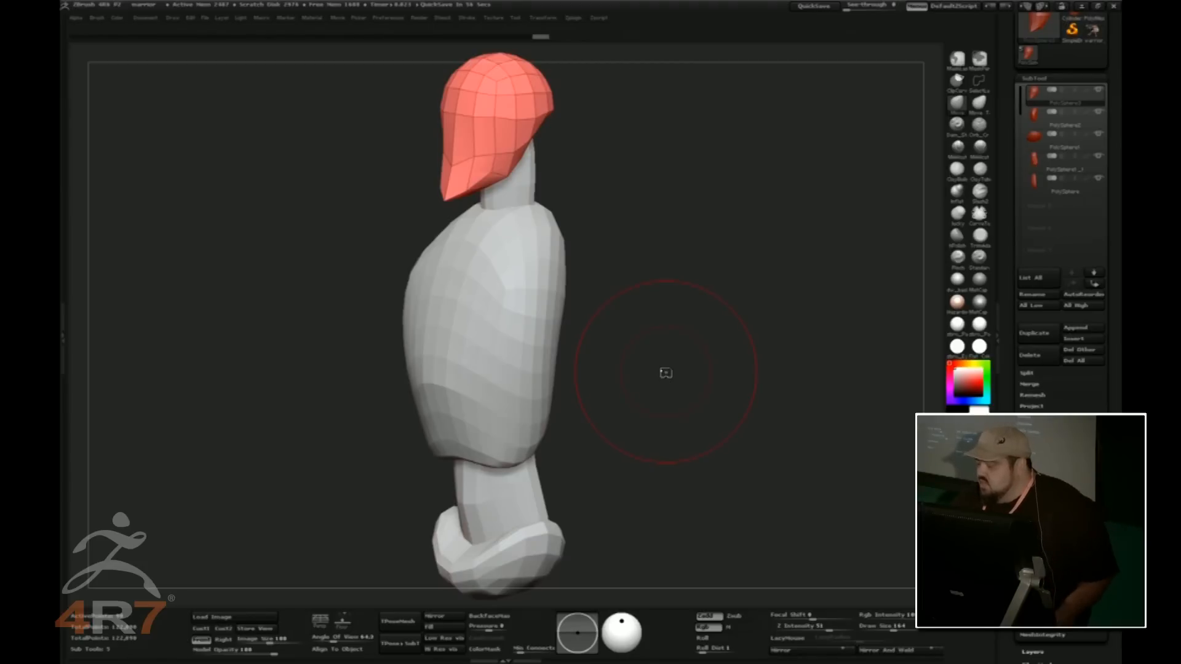
{"action": "left_click_drag", "start_coordinate": [816, 389], "coordinate": [715, 411]}
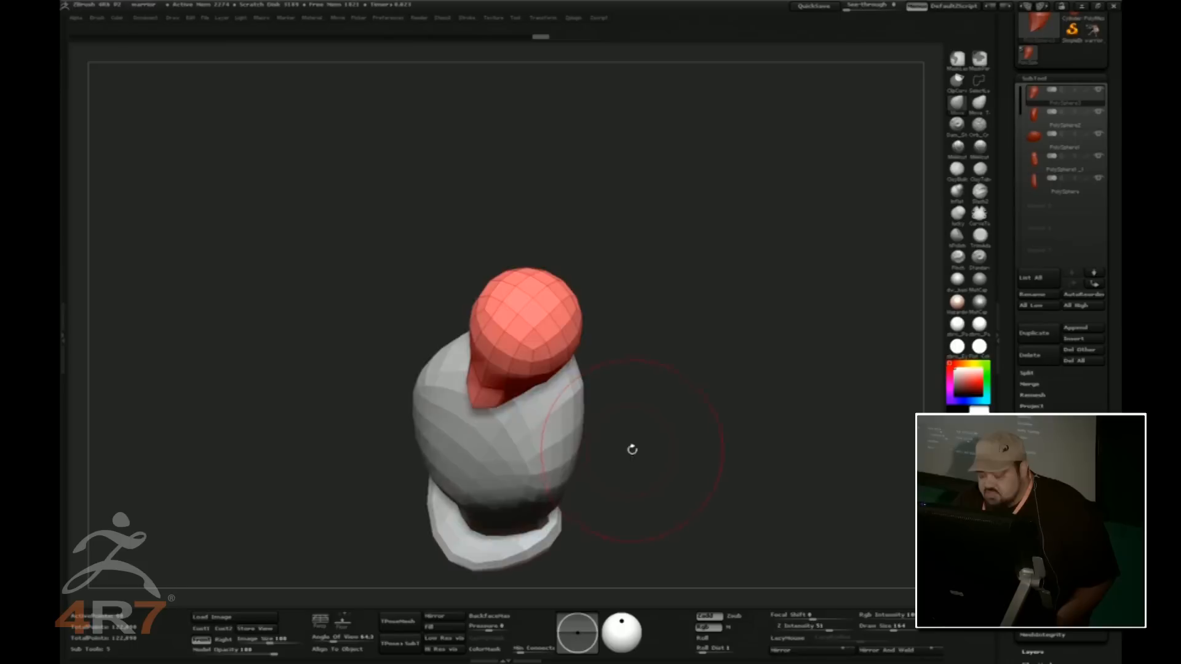
{"action": "left_click_drag", "start_coordinate": [632, 449], "coordinate": [605, 459]}
{"action": "left_click", "coordinate": [541, 470], "text": "alt"}
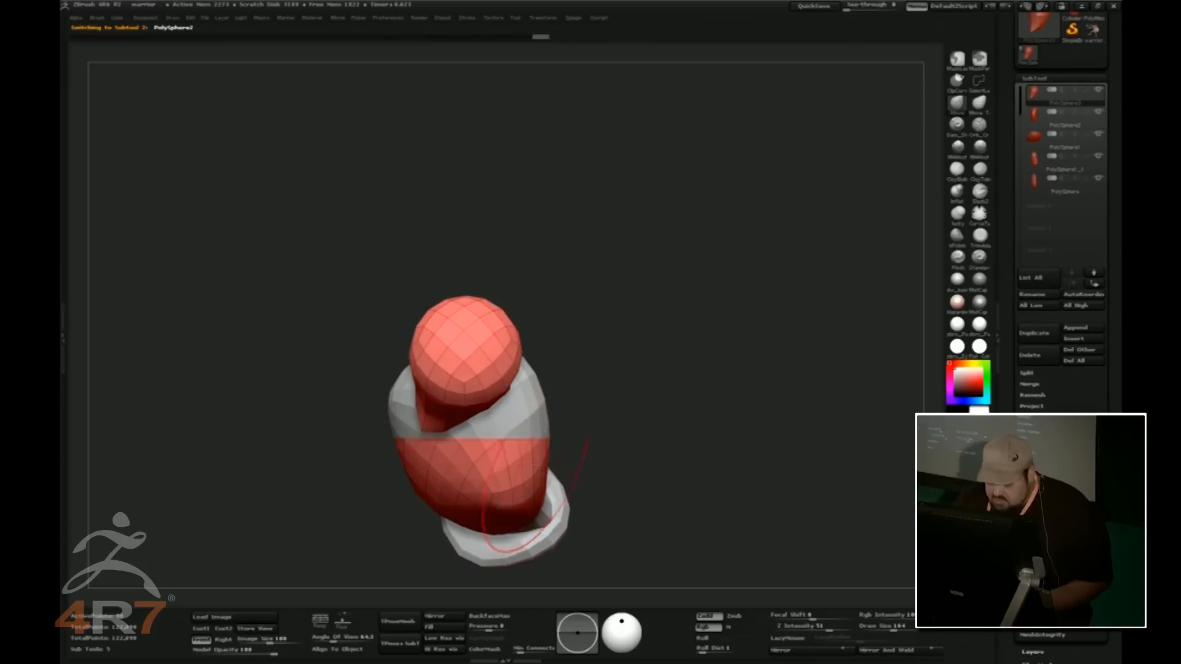
{"action": "mouse_move", "coordinate": [538, 450]}
{"action": "left_mouse_down"}
{"action": "mouse_move", "coordinate": [606, 419]}
{"action": "mouse_move", "coordinate": [555, 395]}
{"action": "mouse_move", "coordinate": [546, 440]}
{"action": "mouse_move", "coordinate": [555, 434]}
{"action": "left_mouse_up"}
{"action": "left_click_drag", "start_coordinate": [479, 520], "coordinate": [526, 503]}
{"action": "mouse_move", "coordinate": [607, 492]}
{"action": "left_mouse_down"}
{"action": "mouse_move", "coordinate": [659, 453]}
{"action": "mouse_move", "coordinate": [707, 376]}
{"action": "left_mouse_up"}
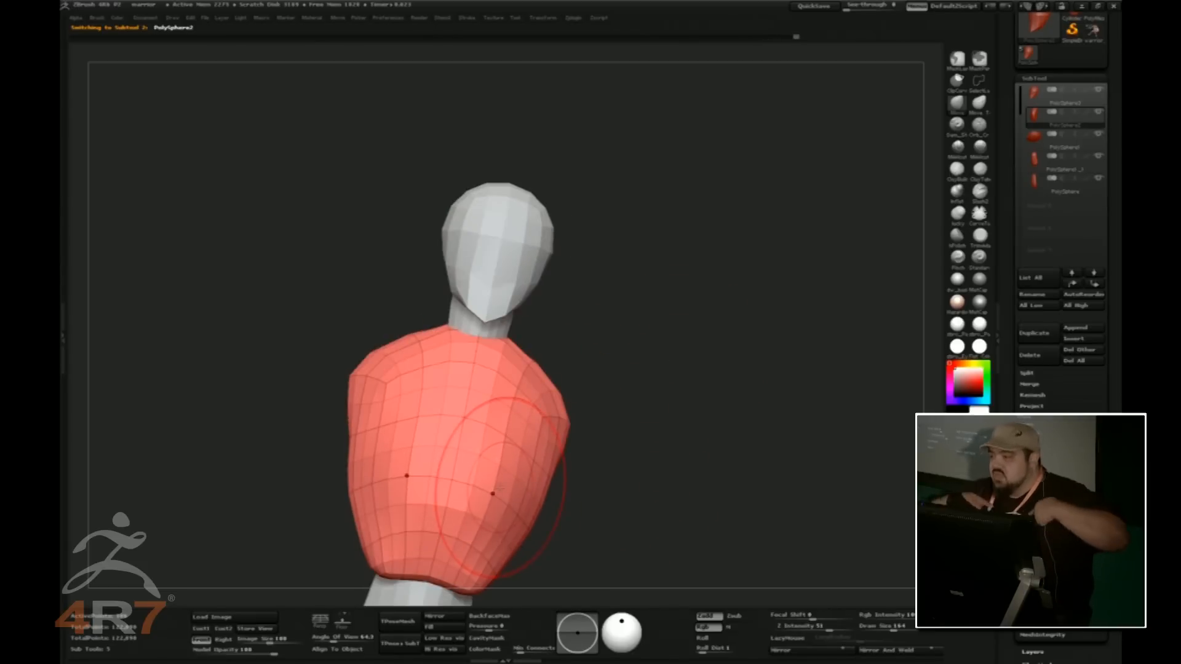
{"action": "left_click_drag", "start_coordinate": [732, 381], "coordinate": [655, 353]}
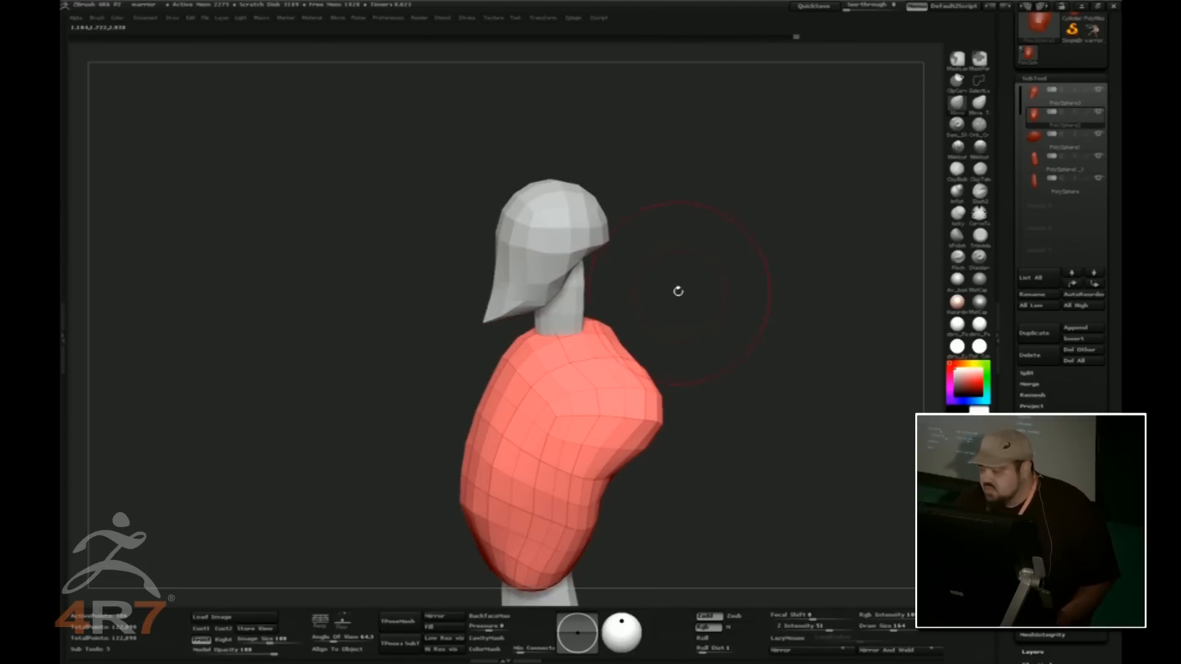
Merge the separate head, torso, neck, waist and pelvis parts into a single subtool
{"action": "left_click", "coordinate": [1083, 104]}
{"action": "left_click", "coordinate": [1030, 384]}
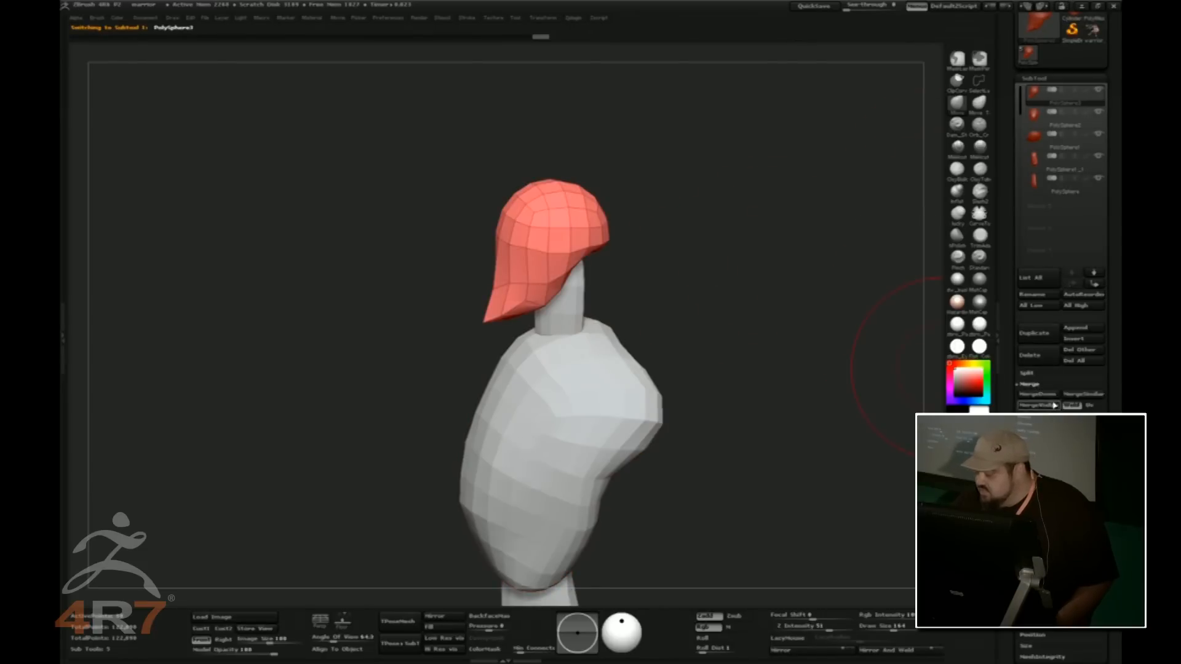
{"action": "left_click", "coordinate": [1040, 394]}
{"action": "left_click", "coordinate": [913, 418]}
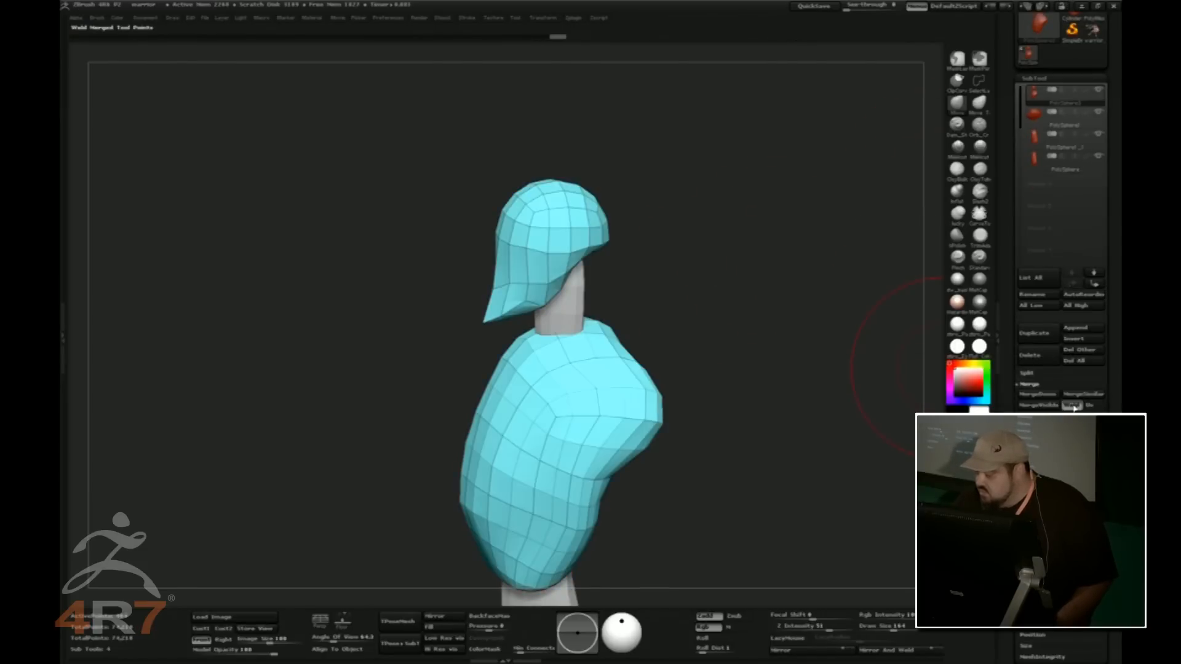
{"action": "left_click_drag", "start_coordinate": [811, 394], "coordinate": [772, 461]}
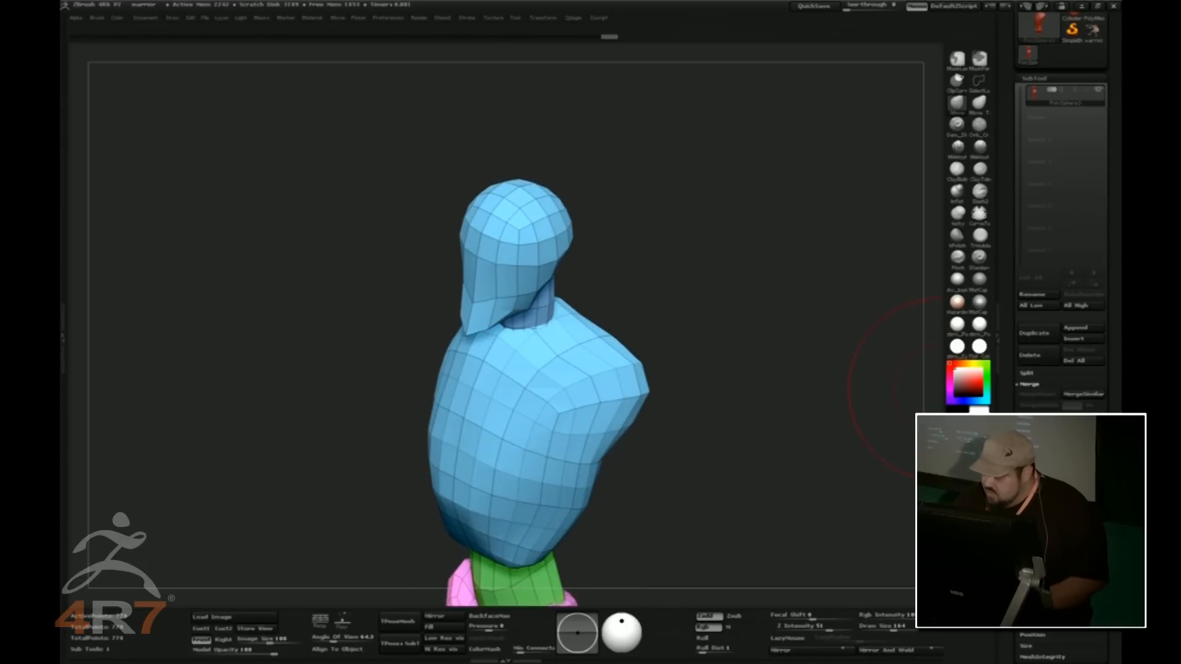
Convert the merged body into one continuous DynaMesh surface
{"action": "left_click_drag", "start_coordinate": [1035, 565], "coordinate": [1035, 382]}
{"action": "left_click", "coordinate": [1036, 419]}
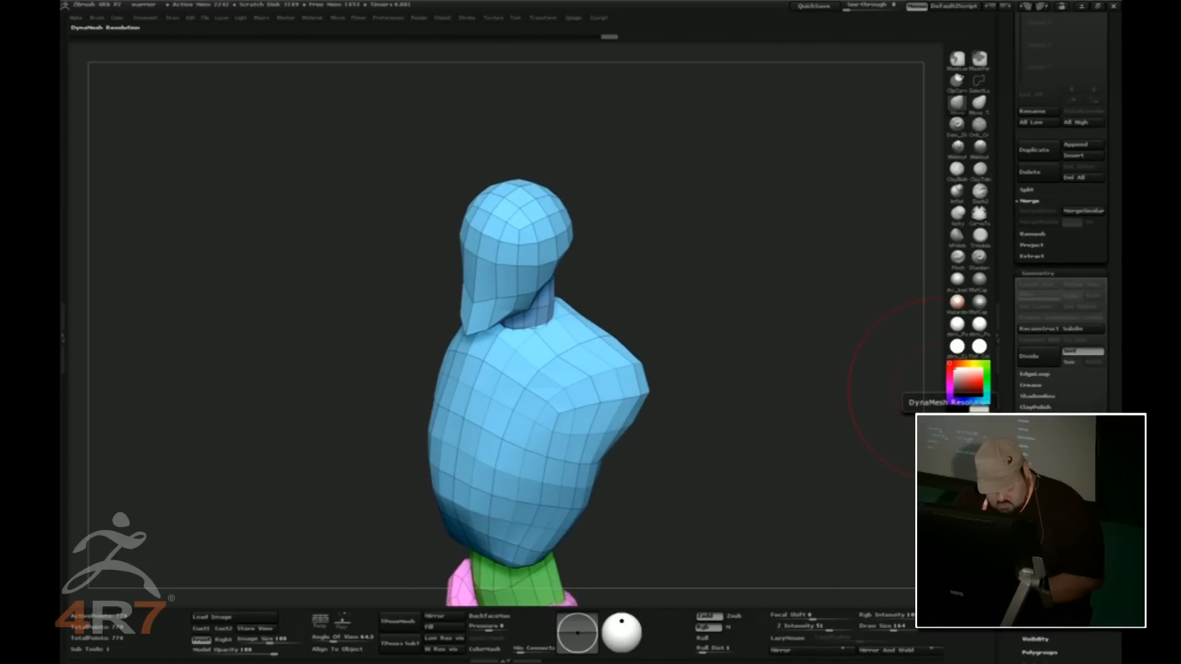
{"action": "left_click", "coordinate": [1038, 435]}
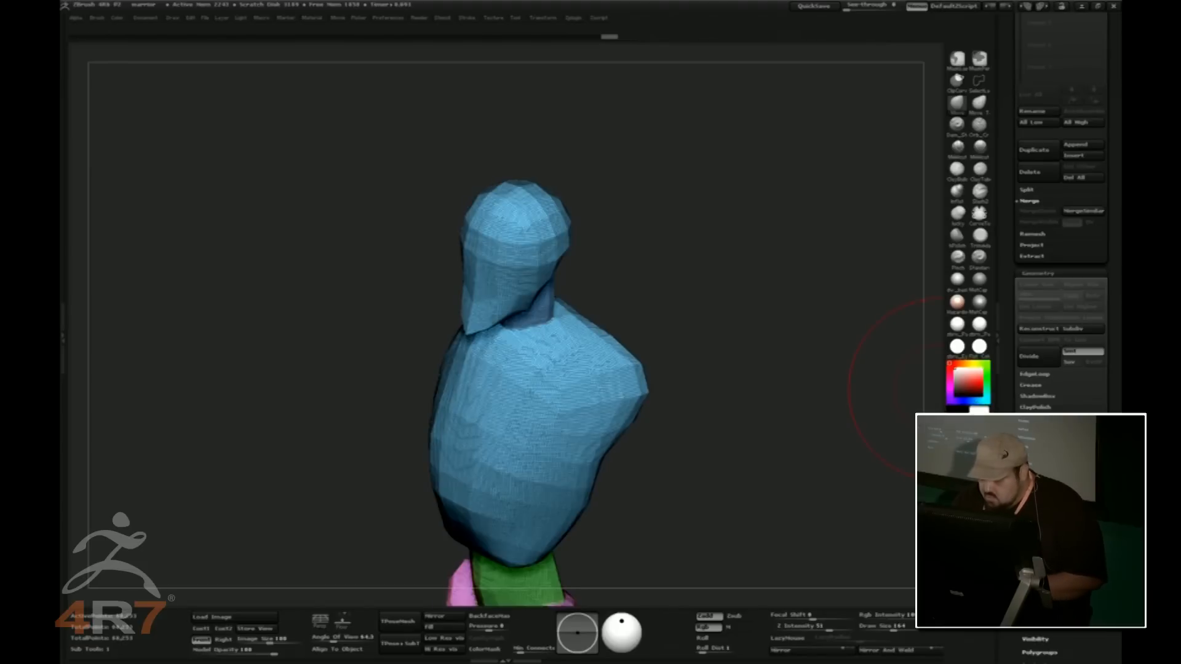
{"action": "left_click_drag", "start_coordinate": [772, 460], "coordinate": [758, 455]}
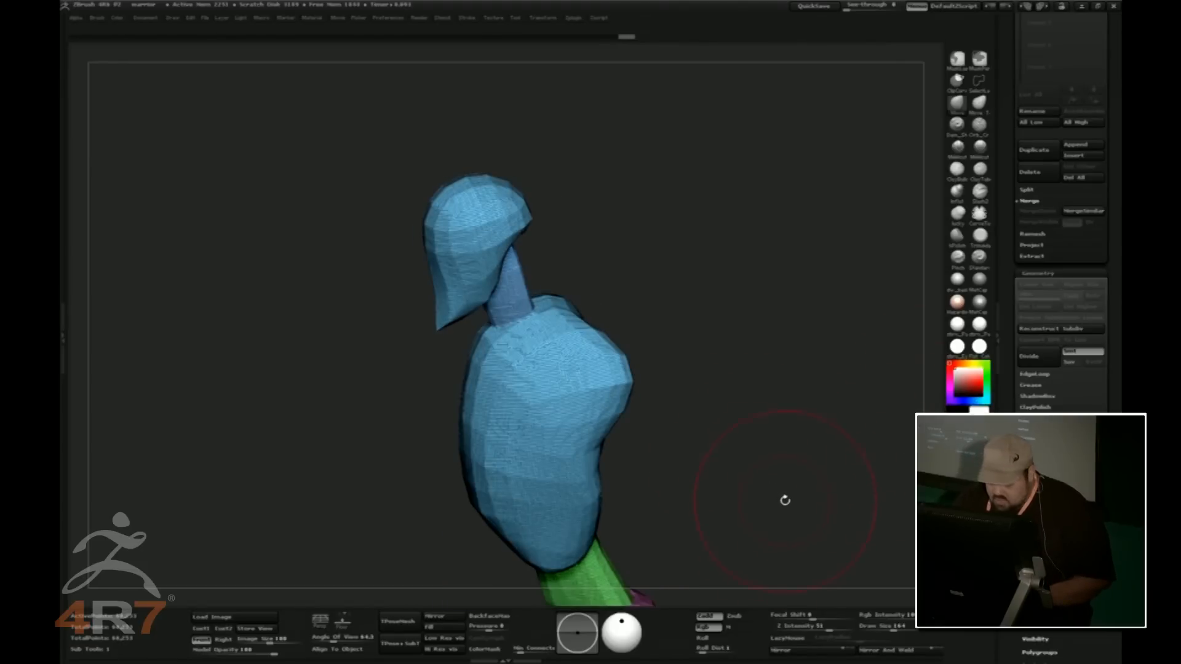
Smooth the faceted surface and joins of the head, torso, waist and pelvis, and turn off the polyframe display
{"action": "key", "text": "space"}
{"action": "mouse_move", "coordinate": [804, 594]}
{"action": "left_mouse_down"}
{"action": "mouse_move", "coordinate": [814, 393]}
{"action": "mouse_move", "coordinate": [867, 392]}
{"action": "left_mouse_up"}
{"action": "mouse_move", "coordinate": [580, 303]}
{"action": "left_mouse_down", "text": "shift"}
{"action": "mouse_move", "coordinate": [578, 326]}
{"action": "mouse_move", "coordinate": [591, 295]}
{"action": "mouse_move", "coordinate": [529, 135]}
{"action": "mouse_move", "coordinate": [553, 234]}
{"action": "mouse_move", "coordinate": [519, 437]}
{"action": "mouse_move", "coordinate": [529, 455]}
{"action": "left_mouse_up", "text": "shift"}
{"action": "mouse_move", "coordinate": [529, 381]}
{"action": "left_mouse_down", "text": "shift"}
{"action": "mouse_move", "coordinate": [532, 117]}
{"action": "mouse_move", "coordinate": [547, 123]}
{"action": "left_mouse_up", "text": "shift"}
{"action": "left_click_drag", "start_coordinate": [695, 221], "coordinate": [824, 231]}
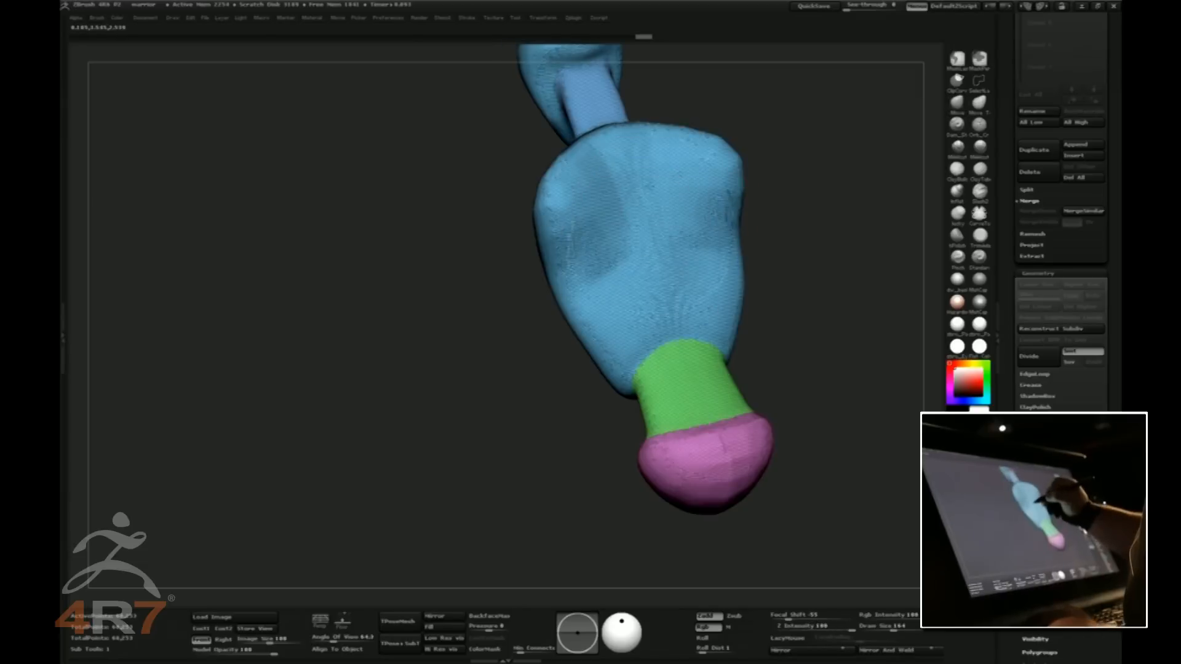
{"action": "left_click_drag", "start_coordinate": [818, 402], "coordinate": [875, 414]}
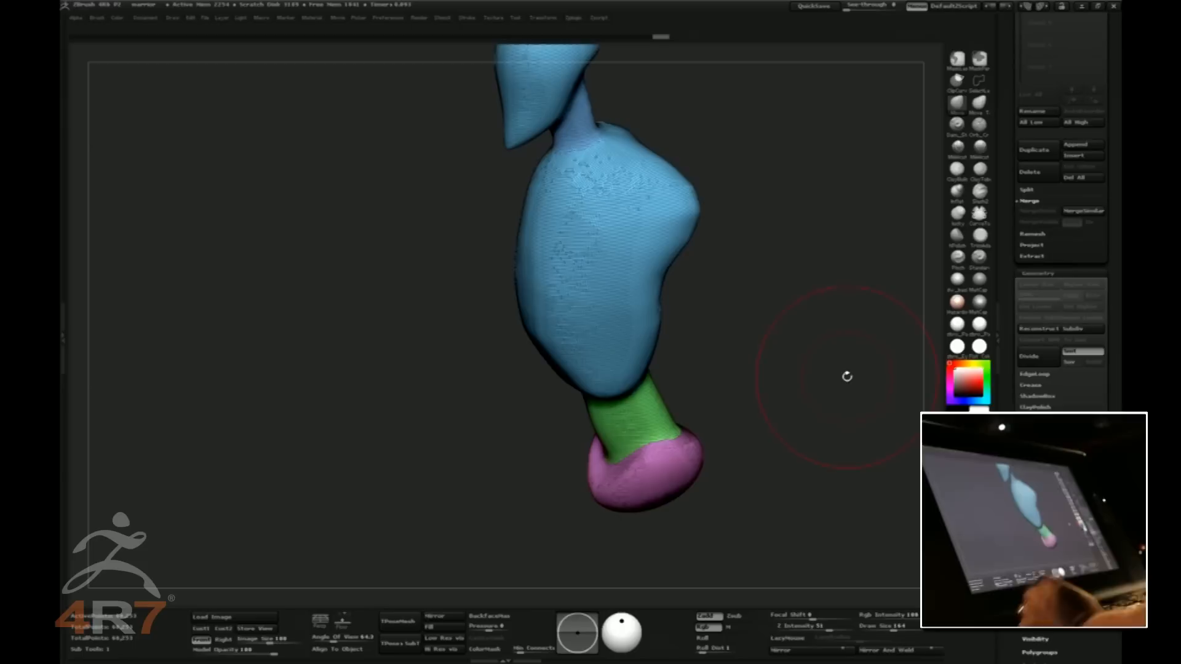
{"action": "key", "text": "shift+f"}
{"action": "left_click_drag", "start_coordinate": [831, 373], "coordinate": [828, 352]}
{"action": "key", "text": "space"}
{"action": "left_click_drag", "start_coordinate": [845, 470], "coordinate": [843, 549]}
{"action": "left_click_drag", "start_coordinate": [817, 344], "coordinate": [837, 339]}
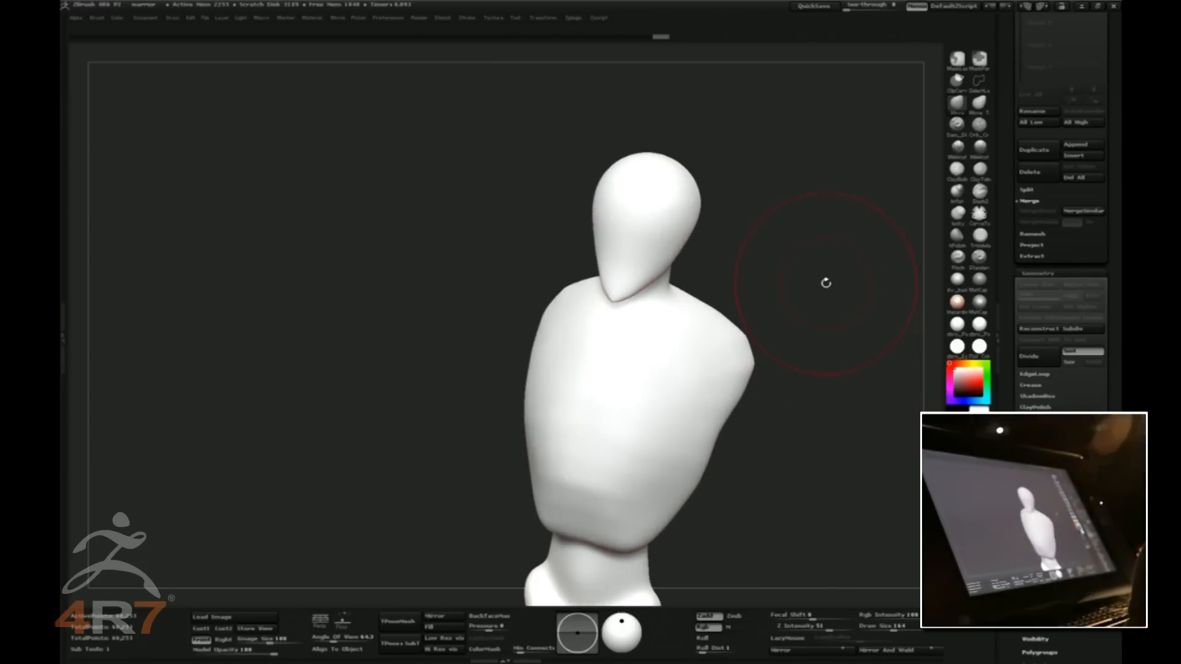
Carve two symmetrical eye sockets into the head using the Dam Standard brush at a much smaller size
{"action": "left_click", "coordinate": [957, 128]}
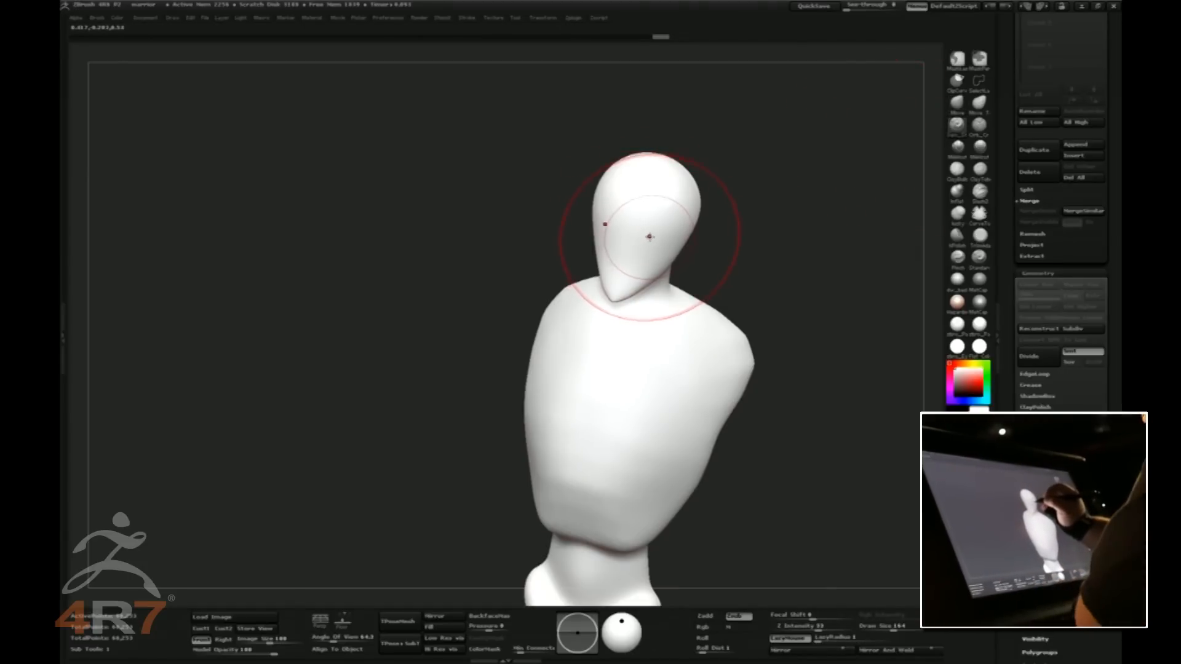
{"action": "key", "text": "bracketleft"}
{"action": "key", "text": "bracketleft"}
{"action": "key", "text": "bracketleft"}
{"action": "key", "text": "bracketleft"}
{"action": "key", "text": "bracketleft"}
{"action": "key", "text": "bracketleft"}
{"action": "key", "text": "bracketleft"}
{"action": "key", "text": "bracketleft"}
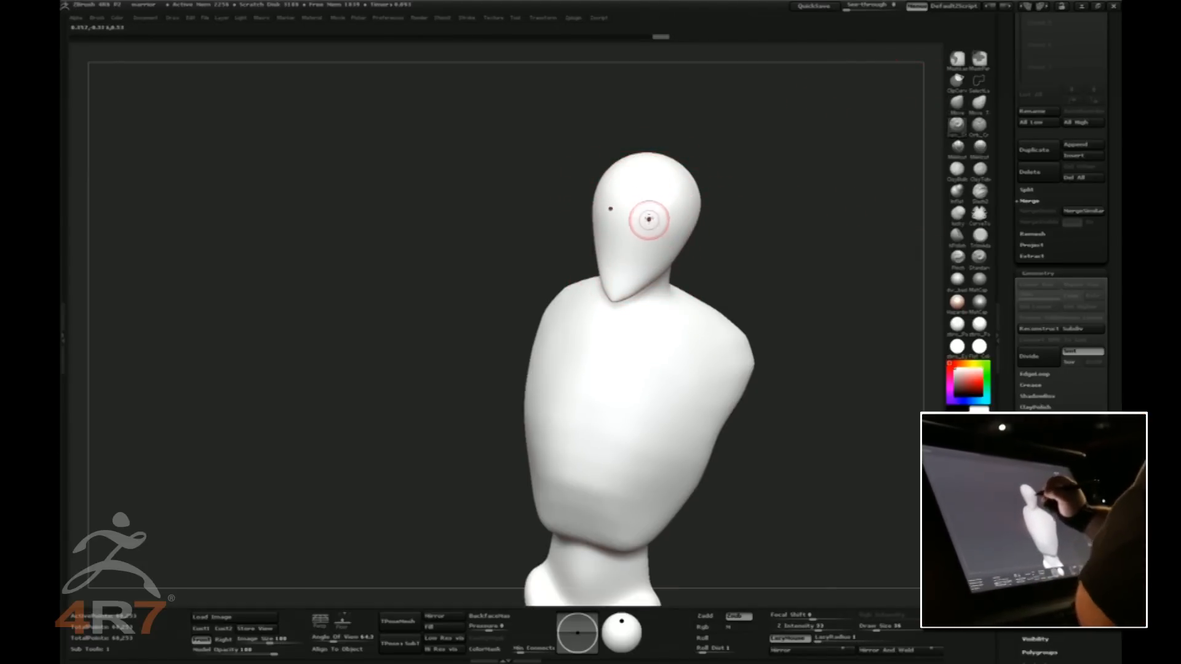
{"action": "right_click_drag", "start_coordinate": [649, 215], "coordinate": [661, 216]}
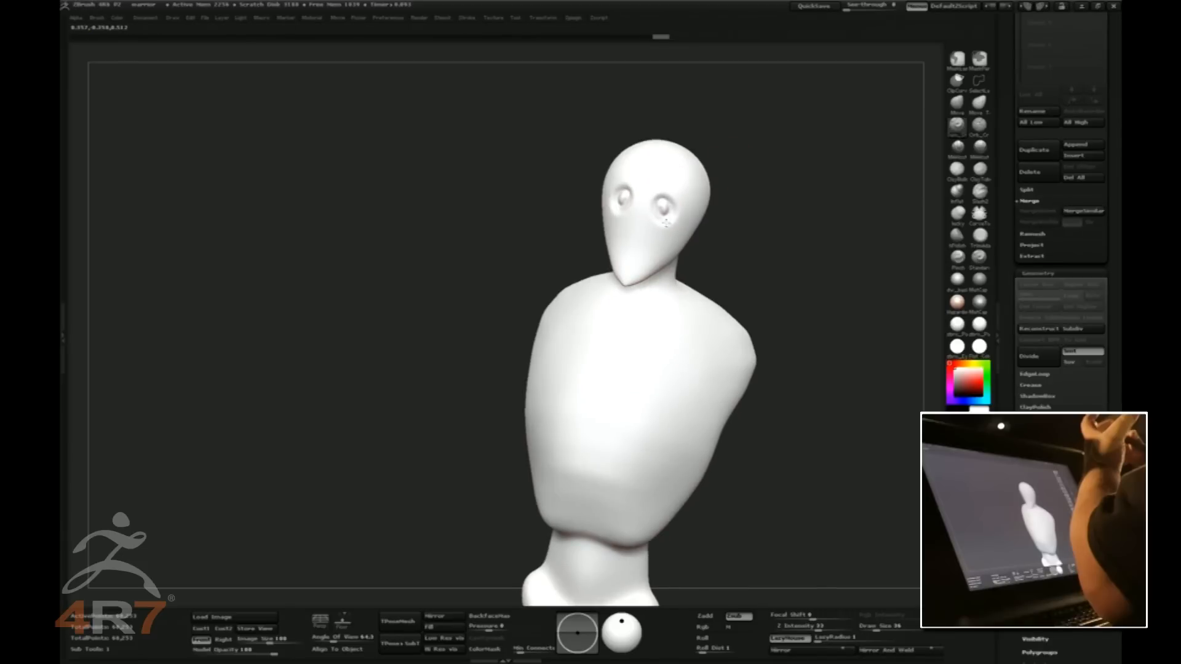
{"action": "left_click_drag", "start_coordinate": [664, 214], "coordinate": [665, 198]}
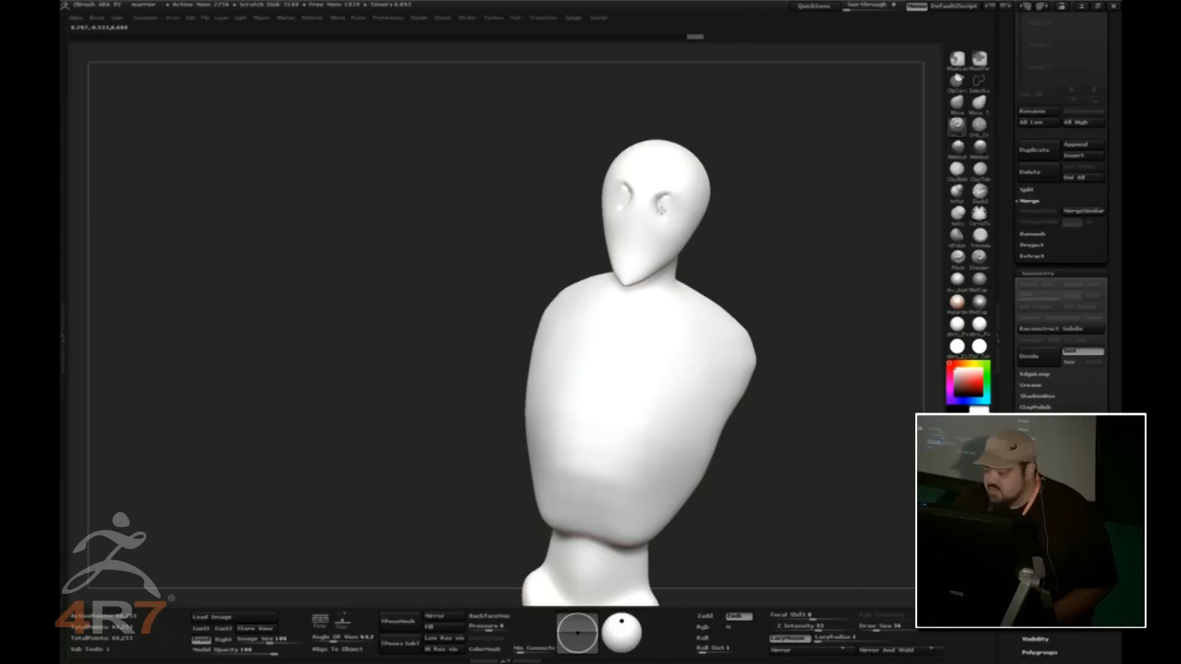
Build up the brow area around the eye sockets with the Standard brush and refine it with Dam Standard
{"action": "key", "text": "b"}
{"action": "key", "text": "s"}
{"action": "key", "text": "t"}
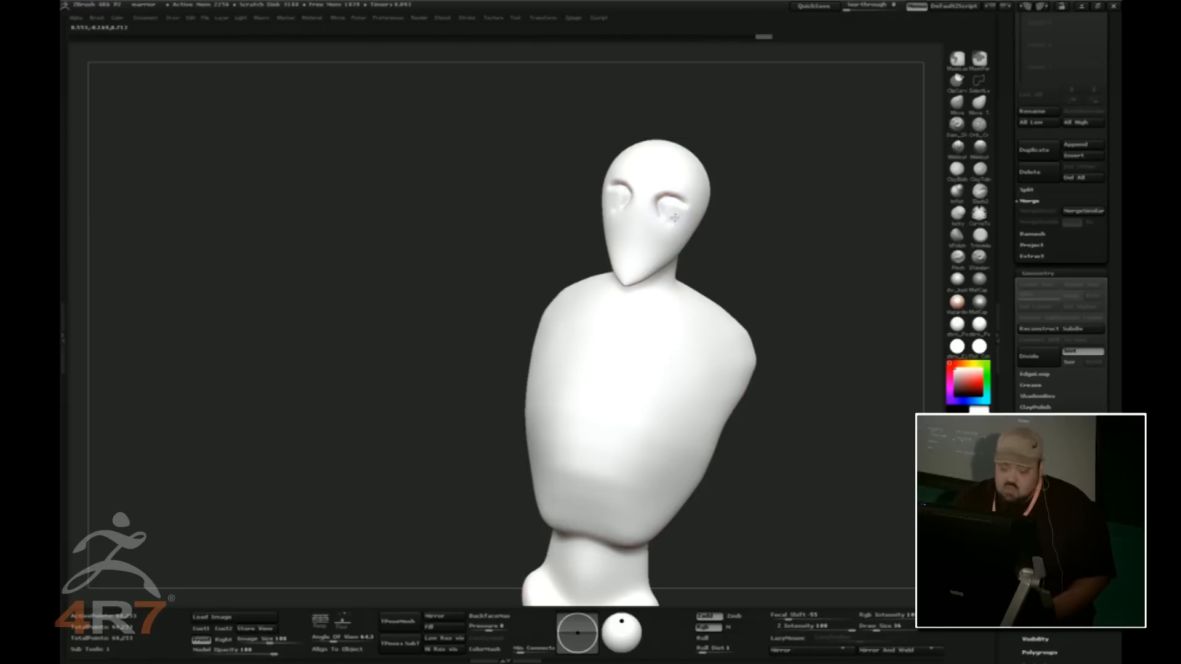
{"action": "key", "text": "b"}
{"action": "key", "text": "d"}
{"action": "key", "text": "s"}
{"action": "left_click_drag", "start_coordinate": [666, 227], "coordinate": [696, 228]}
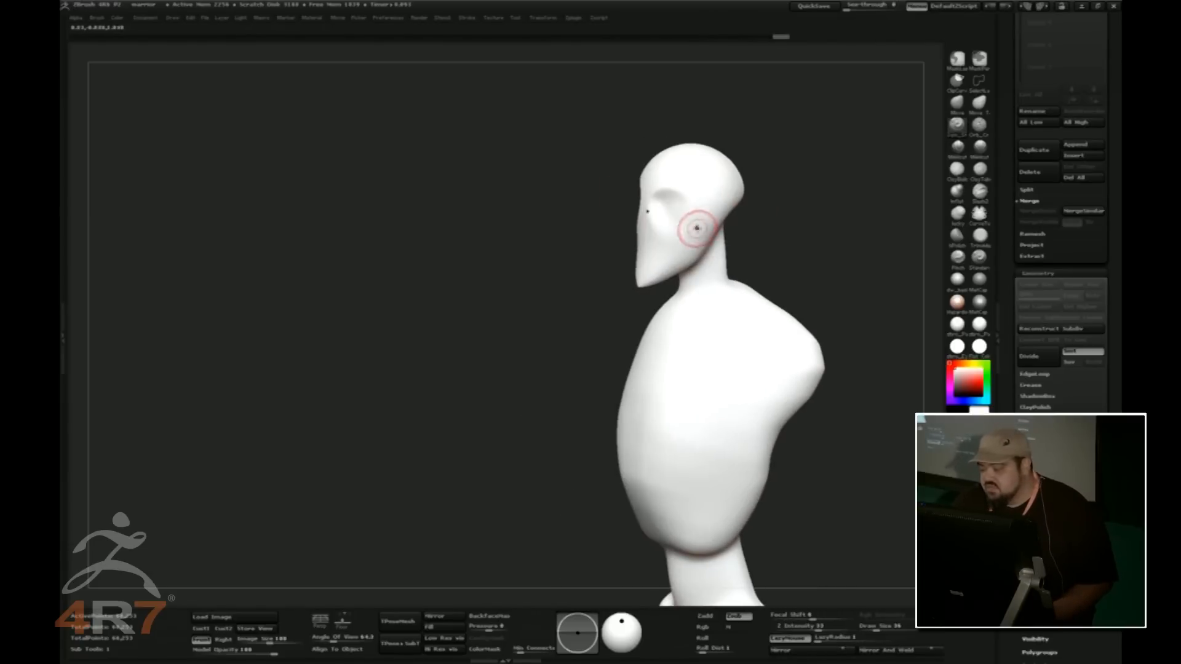
Define the mouth crease and cheek area on the face, alternating between the Standard and Dam Standard brushes
{"action": "mouse_move", "coordinate": [562, 249]}
{"action": "left_mouse_down"}
{"action": "mouse_move", "coordinate": [689, 246]}
{"action": "mouse_move", "coordinate": [633, 233]}
{"action": "left_mouse_up"}
{"action": "key", "text": "b"}
{"action": "key", "text": "s"}
{"action": "key", "text": "t"}
{"action": "key", "text": "b"}
{"action": "key", "text": "d"}
{"action": "key", "text": "s"}
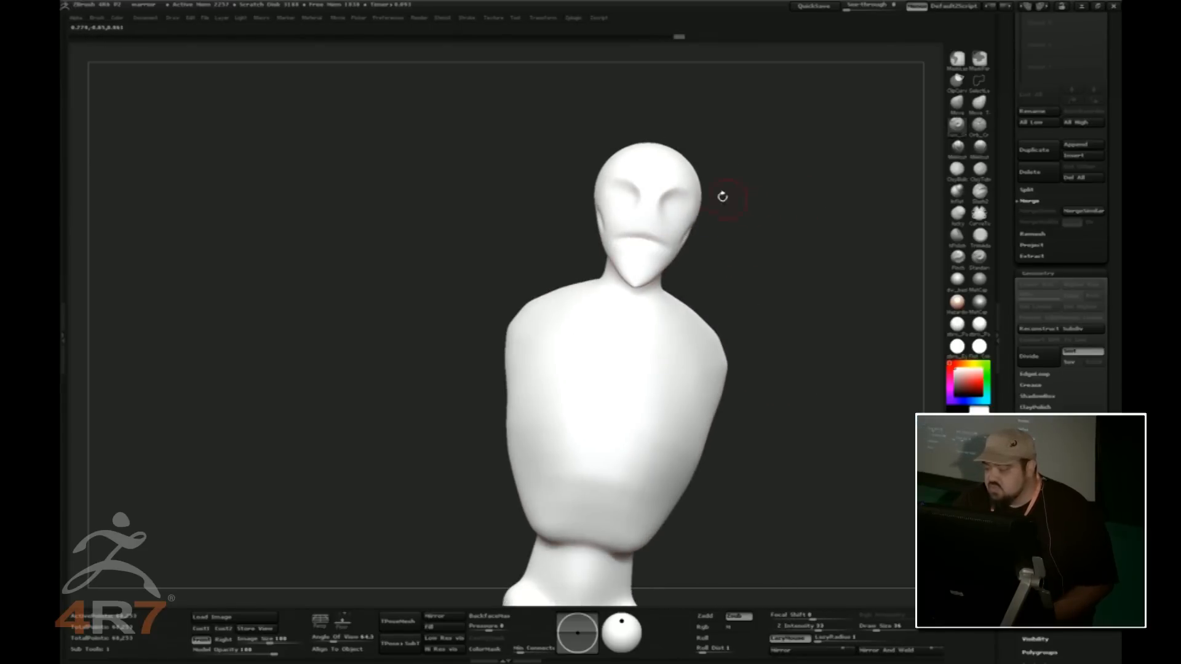
Carve the temple lines, cheekbones, ears and jawline into the head with Dam Standard
{"action": "left_click_drag", "start_coordinate": [720, 195], "coordinate": [707, 158]}
{"action": "mouse_move", "coordinate": [649, 183]}
{"action": "left_mouse_down"}
{"action": "mouse_move", "coordinate": [670, 188]}
{"action": "mouse_move", "coordinate": [649, 189]}
{"action": "mouse_move", "coordinate": [707, 159]}
{"action": "left_mouse_up"}
{"action": "left_click_drag", "start_coordinate": [750, 123], "coordinate": [756, 136]}
{"action": "mouse_move", "coordinate": [687, 228]}
{"action": "left_mouse_down"}
{"action": "mouse_move", "coordinate": [675, 237]}
{"action": "mouse_move", "coordinate": [683, 259]}
{"action": "mouse_move", "coordinate": [738, 261]}
{"action": "left_mouse_up"}
{"action": "left_click_drag", "start_coordinate": [646, 261], "coordinate": [633, 291]}
{"action": "left_click_drag", "start_coordinate": [700, 268], "coordinate": [646, 256]}
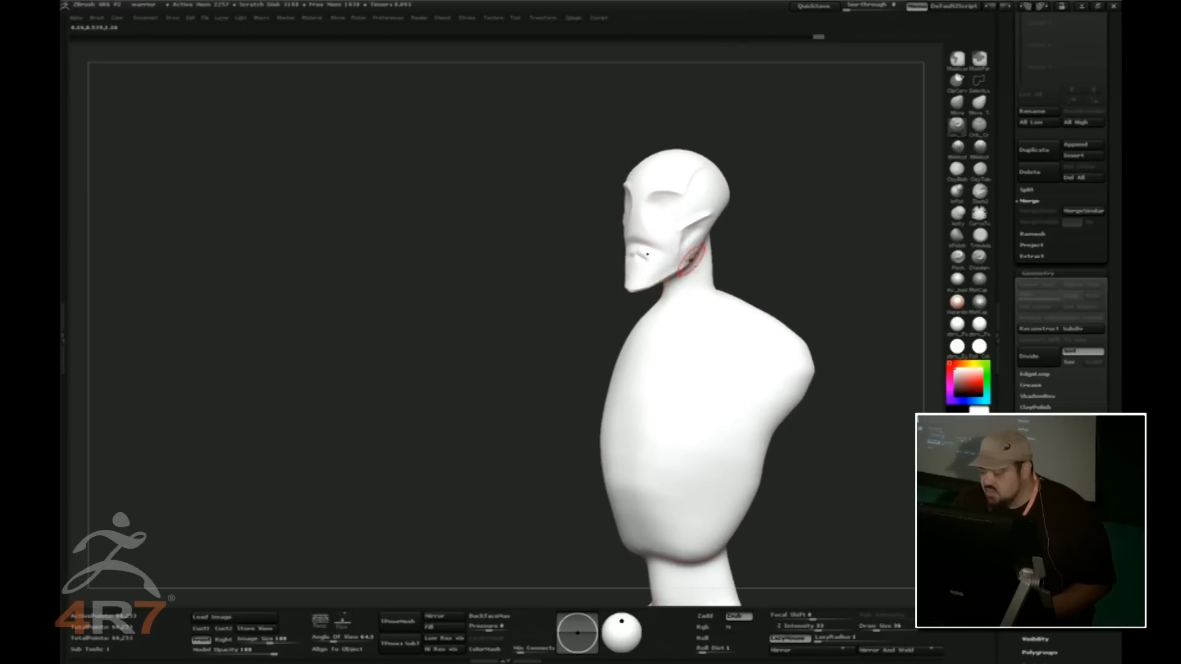
{"action": "mouse_move", "coordinate": [744, 239]}
{"action": "left_mouse_down"}
{"action": "mouse_move", "coordinate": [693, 242]}
{"action": "mouse_move", "coordinate": [711, 195]}
{"action": "mouse_move", "coordinate": [712, 225]}
{"action": "left_mouse_up"}
{"action": "left_click_drag", "start_coordinate": [746, 184], "coordinate": [779, 223]}
{"action": "left_click_drag", "start_coordinate": [731, 286], "coordinate": [719, 343]}
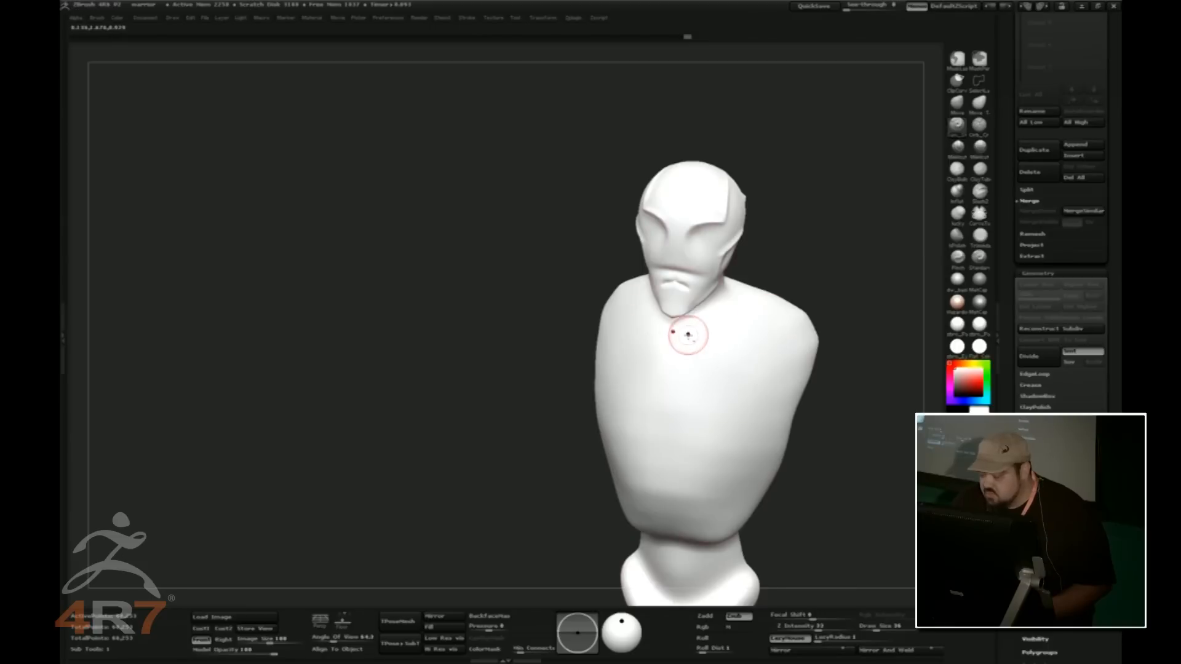
Set the model colour to RGB 142, 120, 120 and carve collarbone lines from the neck base to the shoulders
{"action": "left_click", "coordinate": [955, 379]}
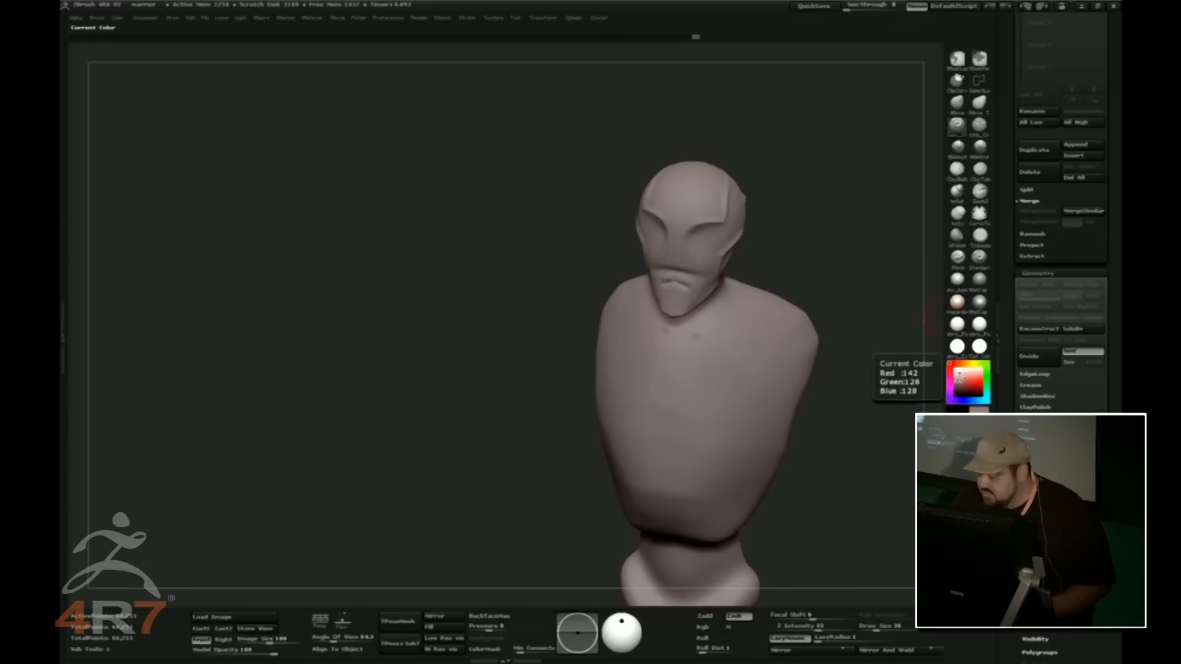
{"action": "mouse_move", "coordinate": [814, 280]}
{"action": "left_mouse_down"}
{"action": "mouse_move", "coordinate": [729, 334]}
{"action": "mouse_move", "coordinate": [819, 304]}
{"action": "left_mouse_up"}
{"action": "left_click_drag", "start_coordinate": [701, 336], "coordinate": [800, 300]}
{"action": "left_click_drag", "start_coordinate": [827, 255], "coordinate": [811, 343]}
{"action": "mouse_move", "coordinate": [824, 271]}
{"action": "left_mouse_down"}
{"action": "mouse_move", "coordinate": [835, 264]}
{"action": "mouse_move", "coordinate": [822, 345]}
{"action": "left_mouse_up"}
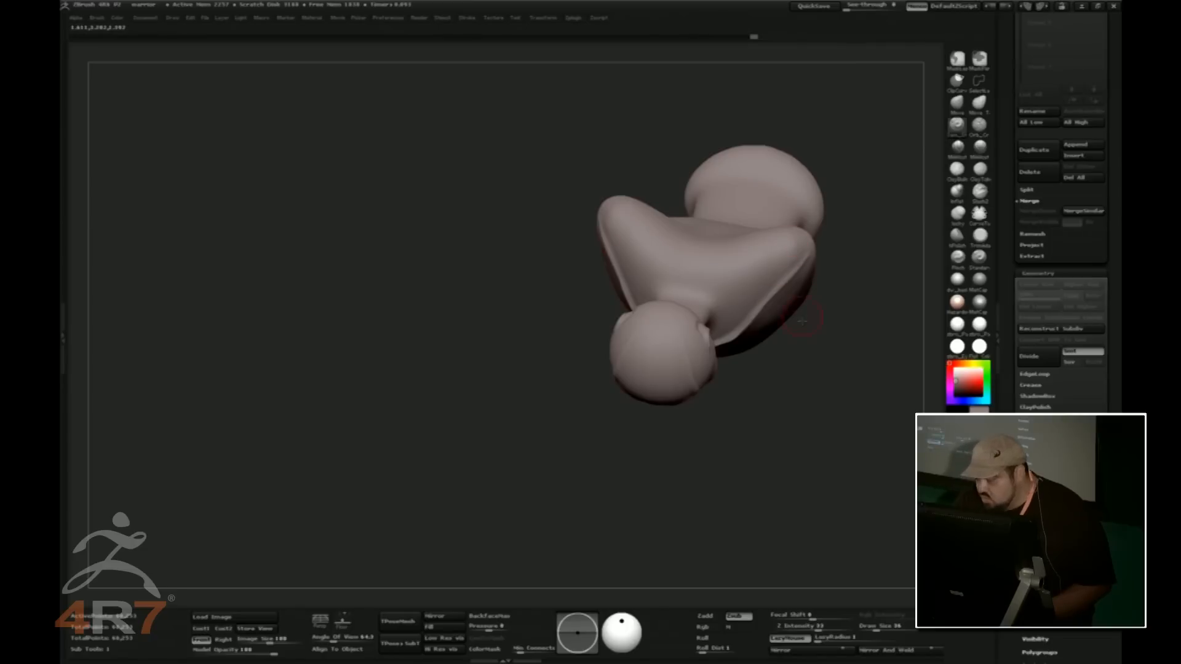
{"action": "left_click_drag", "start_coordinate": [748, 419], "coordinate": [767, 361]}
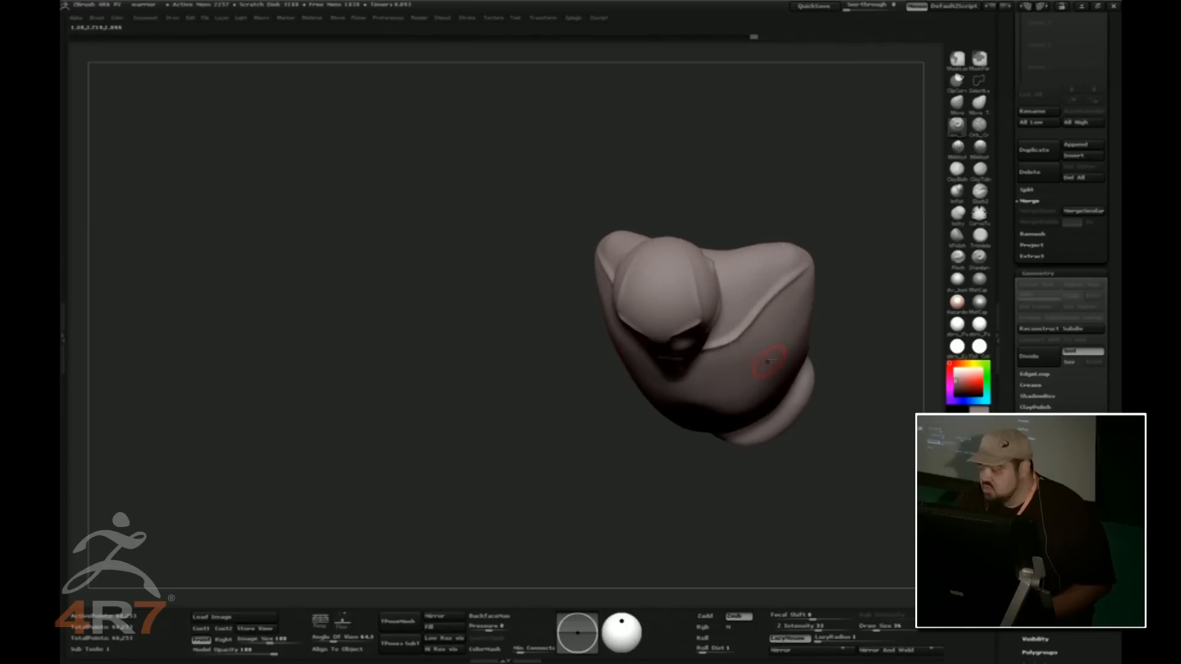
Pull the shoulders and collarbones wider using an enlarged Move brush
{"action": "left_click", "coordinate": [959, 103]}
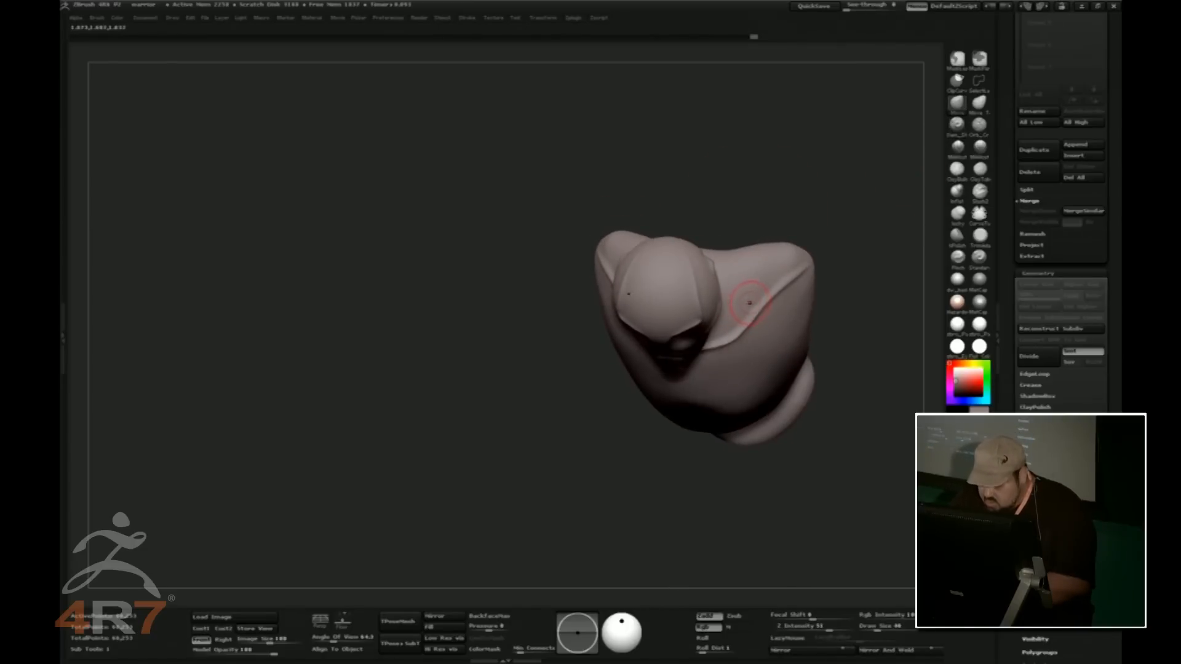
{"action": "left_click_drag", "start_coordinate": [802, 284], "coordinate": [760, 329]}
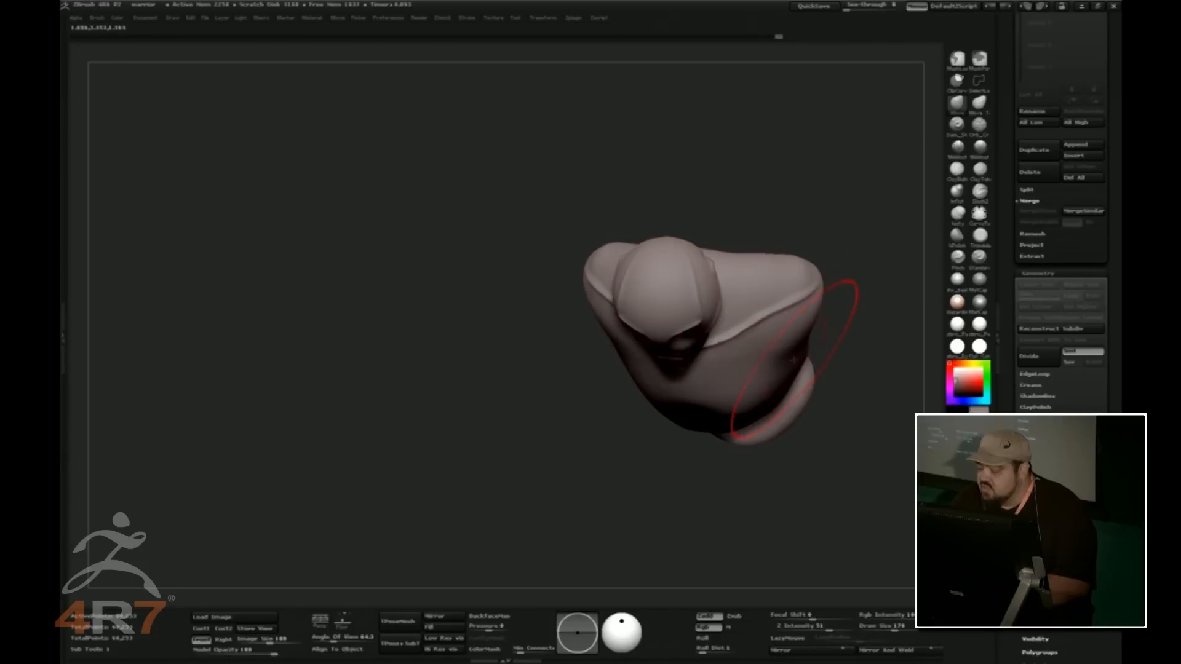
{"action": "mouse_move", "coordinate": [843, 319]}
{"action": "left_mouse_down"}
{"action": "mouse_move", "coordinate": [864, 253]}
{"action": "mouse_move", "coordinate": [830, 245]}
{"action": "mouse_move", "coordinate": [807, 271]}
{"action": "left_mouse_up"}
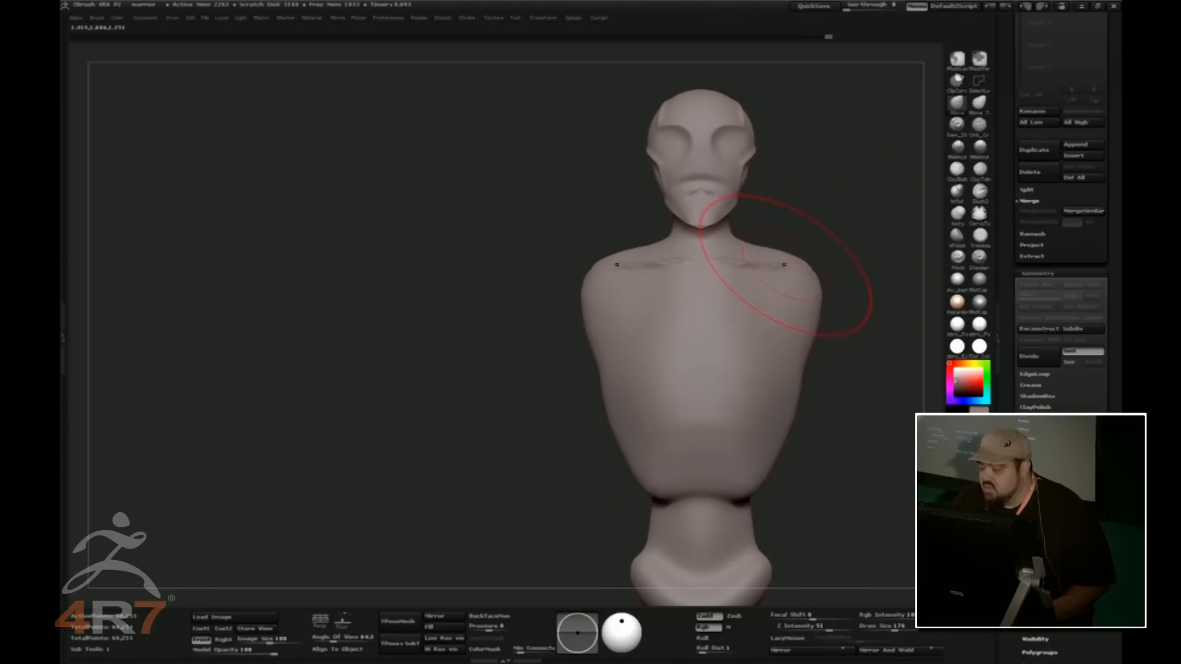
{"action": "mouse_move", "coordinate": [787, 224]}
{"action": "left_mouse_down"}
{"action": "mouse_move", "coordinate": [768, 211]}
{"action": "mouse_move", "coordinate": [812, 197]}
{"action": "mouse_move", "coordinate": [775, 229]}
{"action": "left_mouse_up"}
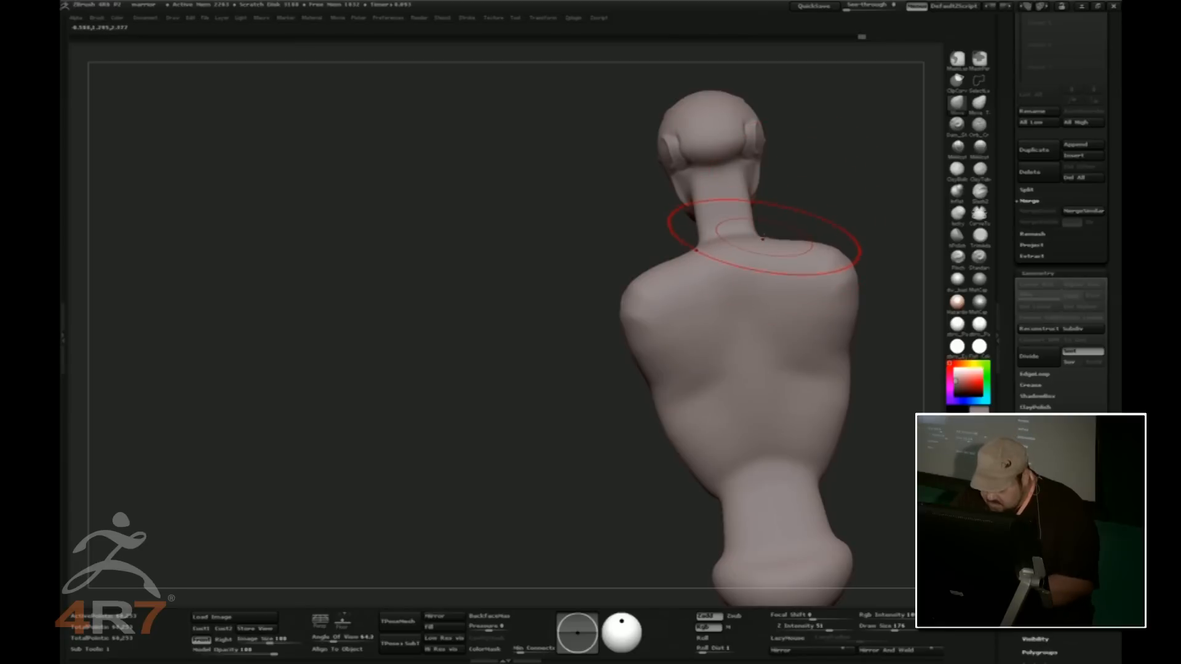
{"action": "left_click_drag", "start_coordinate": [783, 207], "coordinate": [823, 195]}
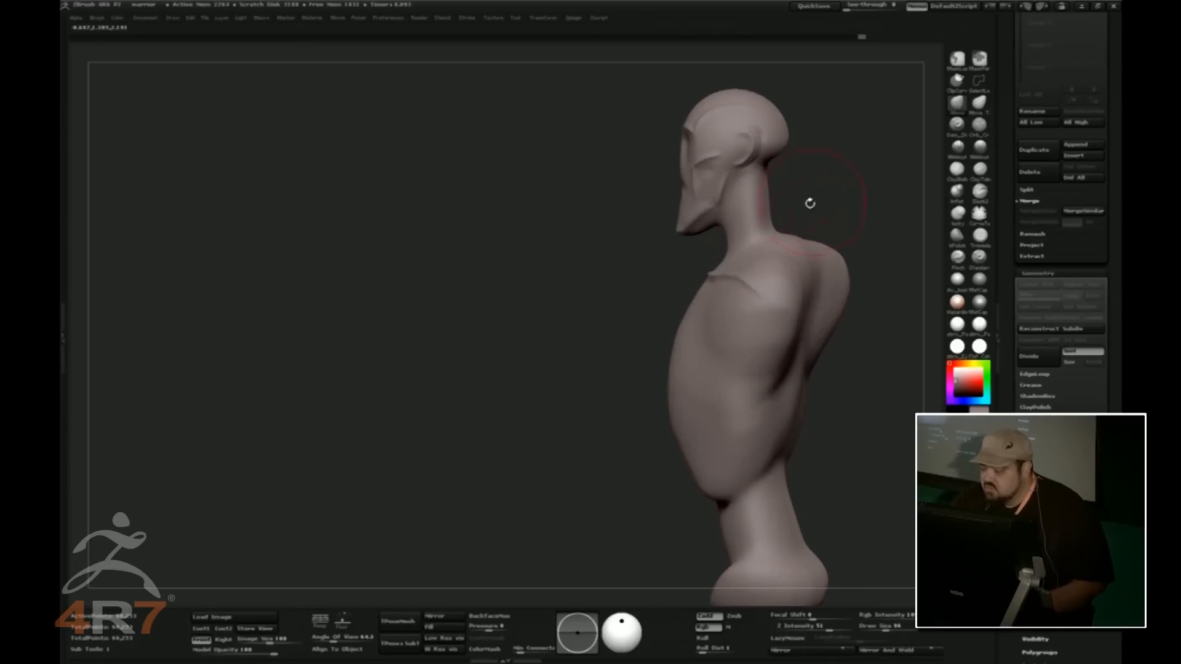
Reshape the neck base and trapezius slope into the shoulders with a smaller Move brush
{"action": "left_click_drag", "start_coordinate": [826, 208], "coordinate": [775, 225]}
{"action": "left_click_drag", "start_coordinate": [833, 197], "coordinate": [804, 174]}
{"action": "left_click_drag", "start_coordinate": [784, 222], "coordinate": [833, 222]}
{"action": "left_click_drag", "start_coordinate": [740, 256], "coordinate": [759, 258]}
{"action": "mouse_move", "coordinate": [838, 194]}
{"action": "left_mouse_down"}
{"action": "mouse_move", "coordinate": [883, 190]}
{"action": "mouse_move", "coordinate": [862, 231]}
{"action": "mouse_move", "coordinate": [869, 255]}
{"action": "left_mouse_up"}
Build up the chest muscles with a clay brush and carve the lower edge of the ribcage
{"action": "left_click", "coordinate": [957, 190]}
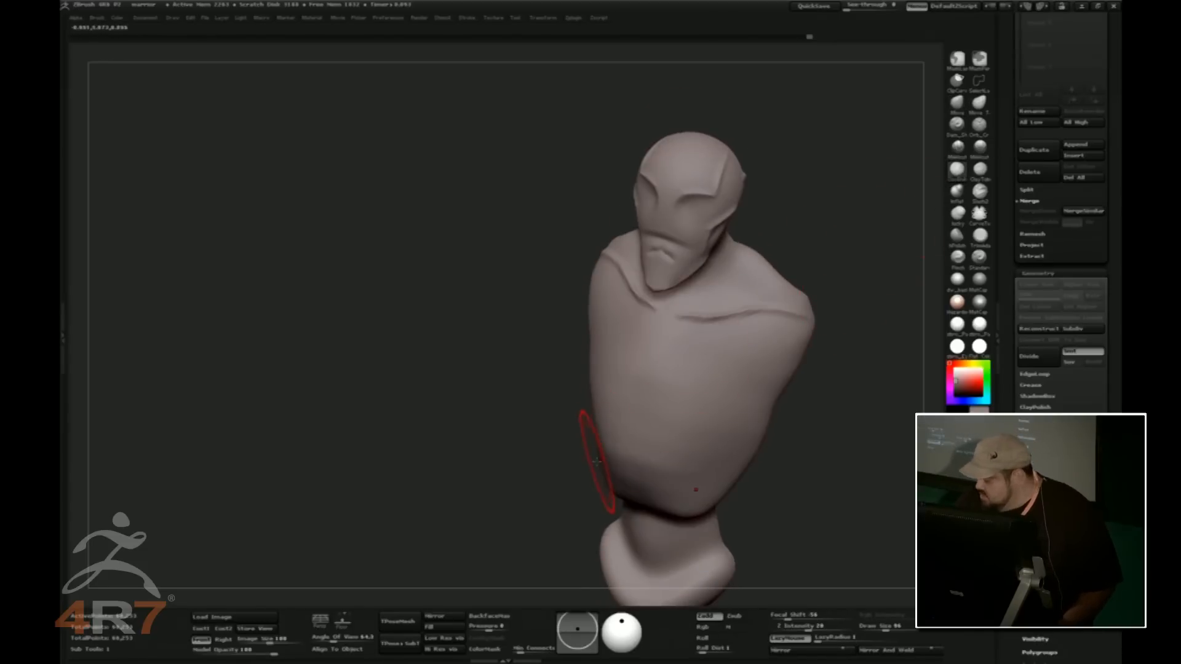
{"action": "mouse_move", "coordinate": [720, 409]}
{"action": "left_mouse_down"}
{"action": "mouse_move", "coordinate": [761, 368]}
{"action": "mouse_move", "coordinate": [686, 406]}
{"action": "mouse_move", "coordinate": [722, 359]}
{"action": "mouse_move", "coordinate": [757, 380]}
{"action": "mouse_move", "coordinate": [780, 364]}
{"action": "left_mouse_up"}
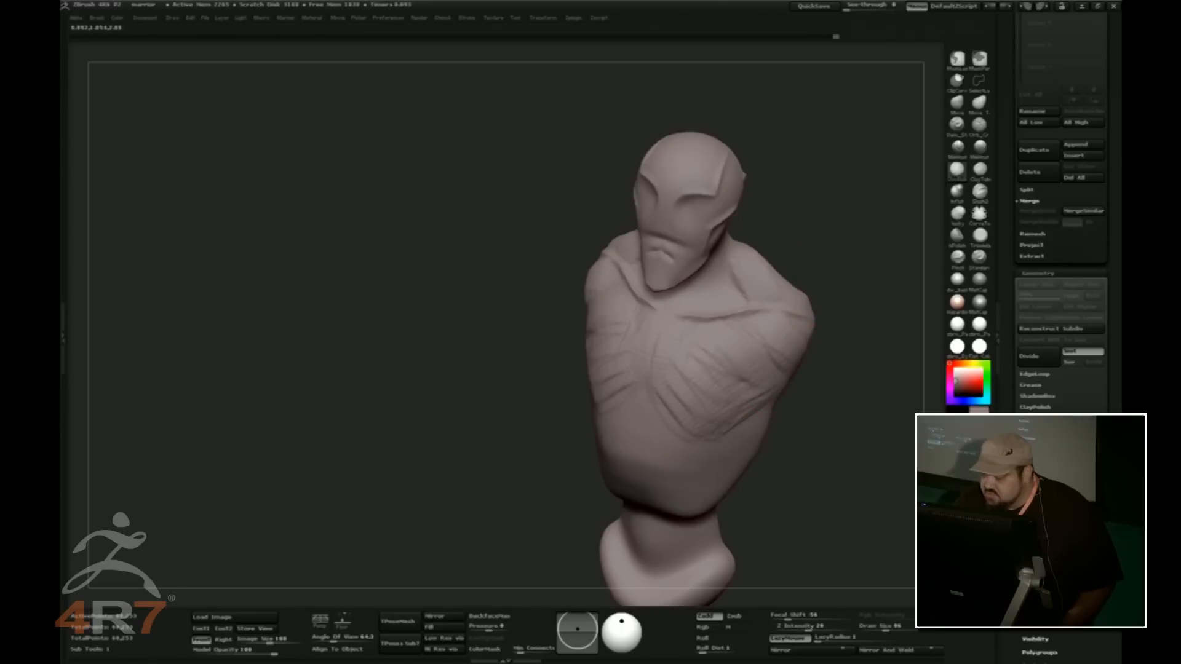
{"action": "left_click_drag", "start_coordinate": [754, 222], "coordinate": [782, 201]}
{"action": "mouse_move", "coordinate": [671, 415]}
{"action": "left_mouse_down"}
{"action": "mouse_move", "coordinate": [707, 439]}
{"action": "mouse_move", "coordinate": [670, 405]}
{"action": "left_mouse_up"}
{"action": "mouse_move", "coordinate": [741, 437]}
{"action": "left_mouse_down"}
{"action": "mouse_move", "coordinate": [766, 407]}
{"action": "mouse_move", "coordinate": [752, 465]}
{"action": "left_mouse_up"}
{"action": "left_click_drag", "start_coordinate": [861, 430], "coordinate": [790, 430]}
{"action": "mouse_move", "coordinate": [798, 424]}
{"action": "left_mouse_down"}
{"action": "mouse_move", "coordinate": [768, 467]}
{"action": "mouse_move", "coordinate": [799, 444]}
{"action": "mouse_move", "coordinate": [666, 410]}
{"action": "mouse_move", "coordinate": [626, 424]}
{"action": "mouse_move", "coordinate": [667, 430]}
{"action": "mouse_move", "coordinate": [682, 489]}
{"action": "mouse_move", "coordinate": [704, 514]}
{"action": "mouse_move", "coordinate": [735, 511]}
{"action": "left_mouse_up"}
{"action": "left_click_drag", "start_coordinate": [768, 470], "coordinate": [737, 539], "text": "alt"}
{"action": "left_click_drag", "start_coordinate": [755, 490], "coordinate": [732, 513], "text": "alt"}
Build up the abdominal muscles with clay strokes running down from the ribcage to the waist
{"action": "left_click_drag", "start_coordinate": [776, 485], "coordinate": [815, 485]}
{"action": "mouse_move", "coordinate": [678, 474]}
{"action": "left_mouse_down"}
{"action": "mouse_move", "coordinate": [672, 565]}
{"action": "mouse_move", "coordinate": [676, 544]}
{"action": "left_mouse_up"}
{"action": "mouse_move", "coordinate": [692, 470]}
{"action": "left_mouse_down"}
{"action": "mouse_move", "coordinate": [679, 543]}
{"action": "mouse_move", "coordinate": [664, 553]}
{"action": "left_mouse_up"}
{"action": "left_click_drag", "start_coordinate": [670, 437], "coordinate": [675, 535]}
{"action": "left_click_drag", "start_coordinate": [684, 471], "coordinate": [675, 515]}
{"action": "left_click_drag", "start_coordinate": [802, 496], "coordinate": [736, 499]}
Add clay strokes for the obliques and lower abdomen around the waist and pelvis
{"action": "mouse_move", "coordinate": [739, 589]}
{"action": "left_mouse_down"}
{"action": "mouse_move", "coordinate": [727, 572]}
{"action": "mouse_move", "coordinate": [738, 536]}
{"action": "mouse_move", "coordinate": [726, 581]}
{"action": "left_mouse_up"}
{"action": "mouse_move", "coordinate": [791, 447]}
{"action": "left_mouse_down"}
{"action": "mouse_move", "coordinate": [854, 438]}
{"action": "mouse_move", "coordinate": [882, 460]}
{"action": "left_mouse_up"}
{"action": "left_click_drag", "start_coordinate": [704, 500], "coordinate": [761, 496]}
{"action": "left_click_drag", "start_coordinate": [714, 481], "coordinate": [768, 451]}
{"action": "left_click_drag", "start_coordinate": [684, 557], "coordinate": [731, 583]}
{"action": "left_click_drag", "start_coordinate": [821, 446], "coordinate": [772, 470]}
Build up the shoulder blades, spine and lower back muscles with clay strokes on the rear of the torso
{"action": "left_click_drag", "start_coordinate": [756, 203], "coordinate": [821, 179]}
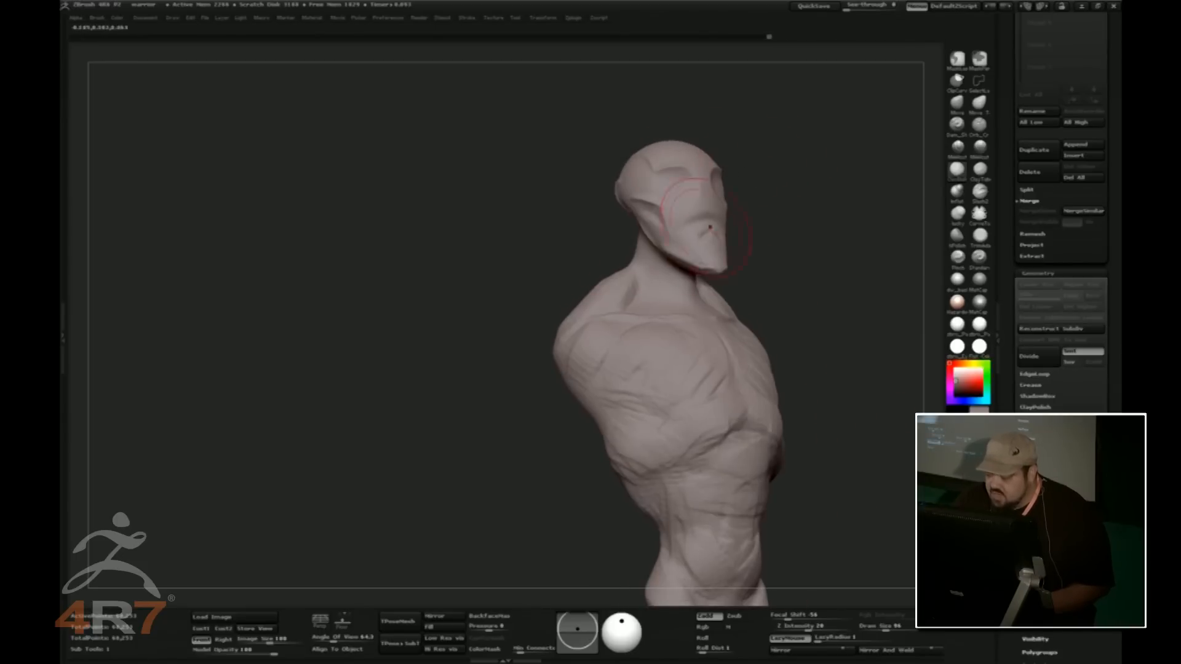
{"action": "mouse_move", "coordinate": [759, 219]}
{"action": "left_mouse_down"}
{"action": "mouse_move", "coordinate": [773, 152]}
{"action": "mouse_move", "coordinate": [709, 205]}
{"action": "left_mouse_up"}
{"action": "left_click_drag", "start_coordinate": [638, 295], "coordinate": [650, 387]}
{"action": "mouse_move", "coordinate": [653, 407]}
{"action": "left_mouse_down"}
{"action": "mouse_move", "coordinate": [740, 318]}
{"action": "mouse_move", "coordinate": [684, 354]}
{"action": "mouse_move", "coordinate": [742, 364]}
{"action": "mouse_move", "coordinate": [723, 390]}
{"action": "left_mouse_up"}
{"action": "mouse_move", "coordinate": [670, 432]}
{"action": "left_mouse_down"}
{"action": "mouse_move", "coordinate": [733, 465]}
{"action": "mouse_move", "coordinate": [707, 418]}
{"action": "mouse_move", "coordinate": [679, 464]}
{"action": "mouse_move", "coordinate": [707, 504]}
{"action": "mouse_move", "coordinate": [707, 575]}
{"action": "mouse_move", "coordinate": [738, 569]}
{"action": "left_mouse_up"}
{"action": "mouse_move", "coordinate": [661, 294]}
{"action": "left_mouse_down"}
{"action": "mouse_move", "coordinate": [643, 227]}
{"action": "mouse_move", "coordinate": [652, 252]}
{"action": "left_mouse_up"}
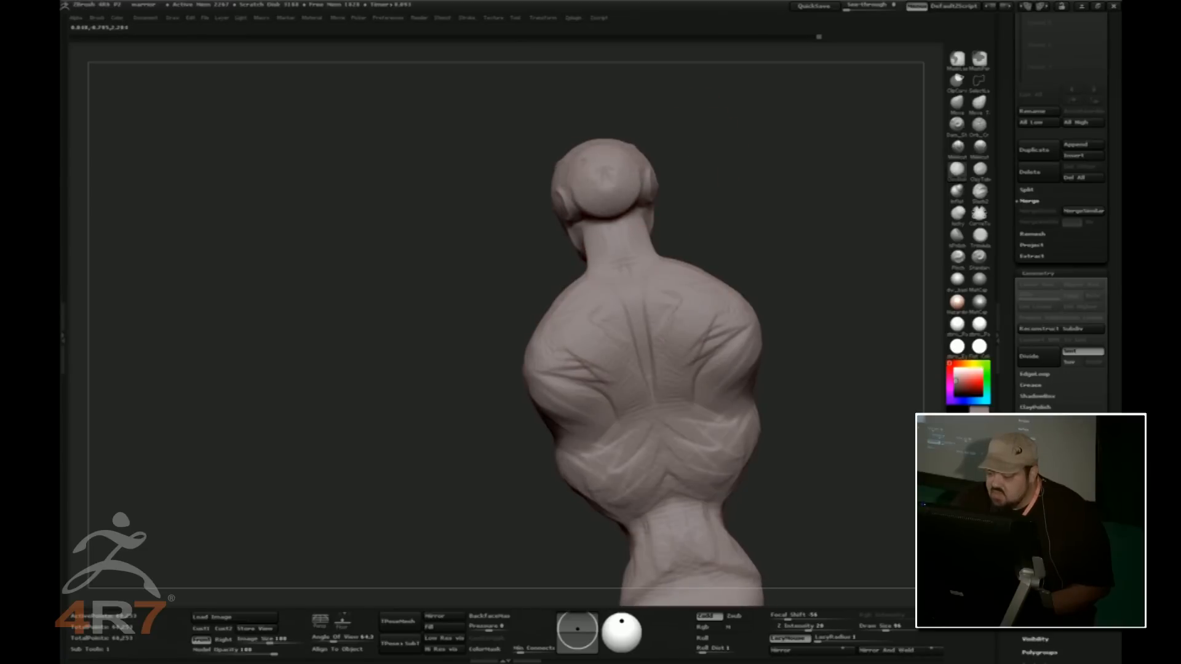
Reduce the clay brush size and build up the cheeks, nose and mouth area on the front of the face
{"action": "mouse_move", "coordinate": [714, 148]}
{"action": "left_mouse_down"}
{"action": "mouse_move", "coordinate": [757, 119]}
{"action": "mouse_move", "coordinate": [671, 142]}
{"action": "left_mouse_up"}
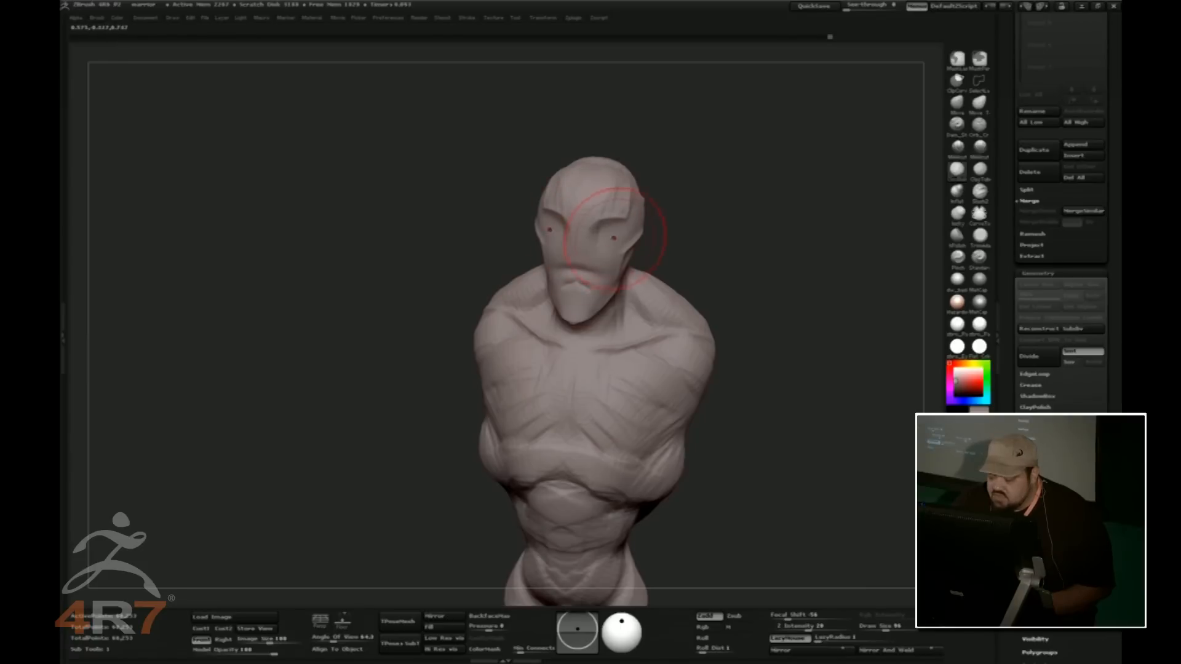
{"action": "key", "text": "bracketleft"}
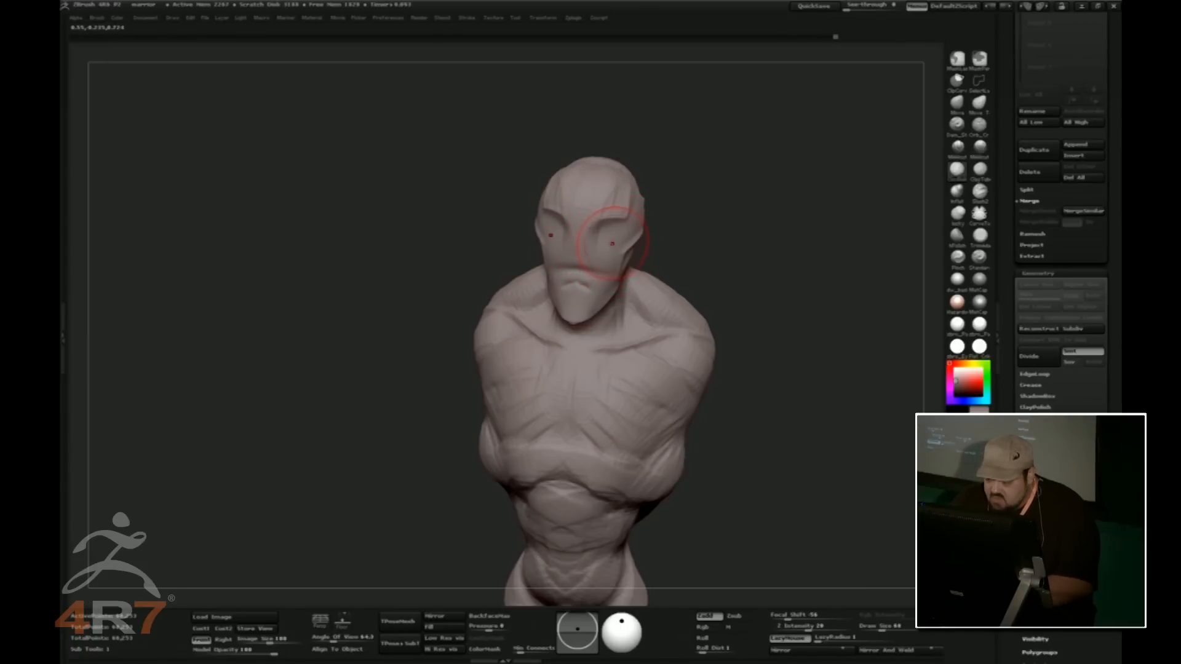
{"action": "key", "text": "bracketleft"}
{"action": "key", "text": "bracketleft"}
{"action": "key", "text": "bracketleft"}
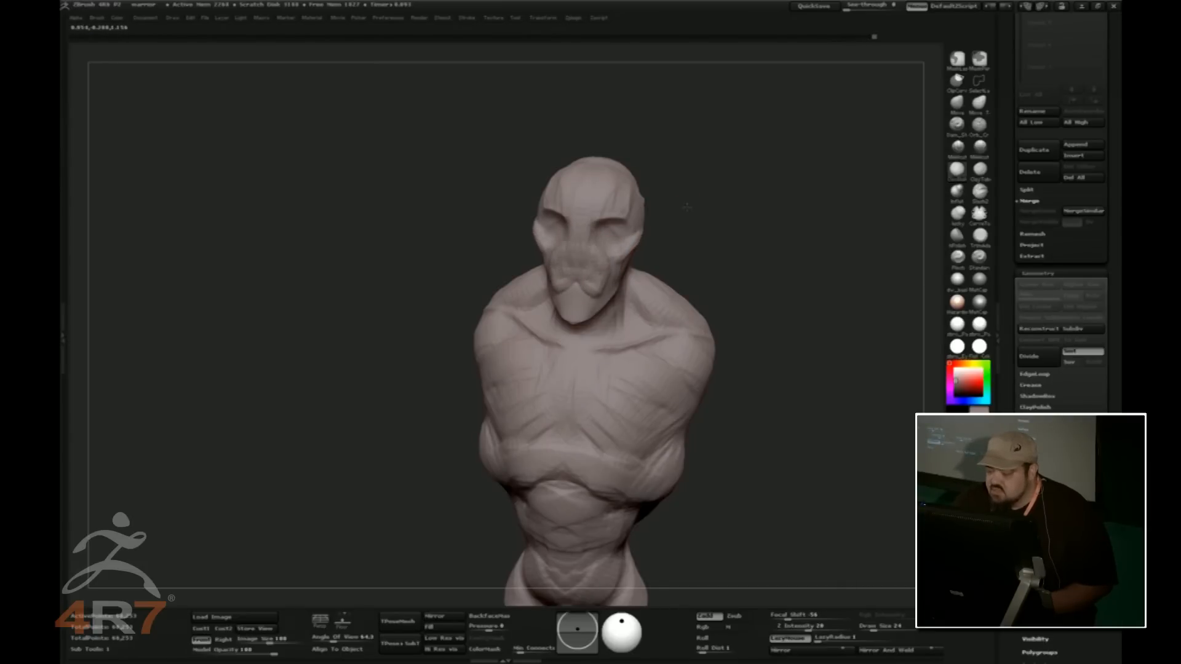
{"action": "left_click_drag", "start_coordinate": [689, 208], "coordinate": [595, 281]}
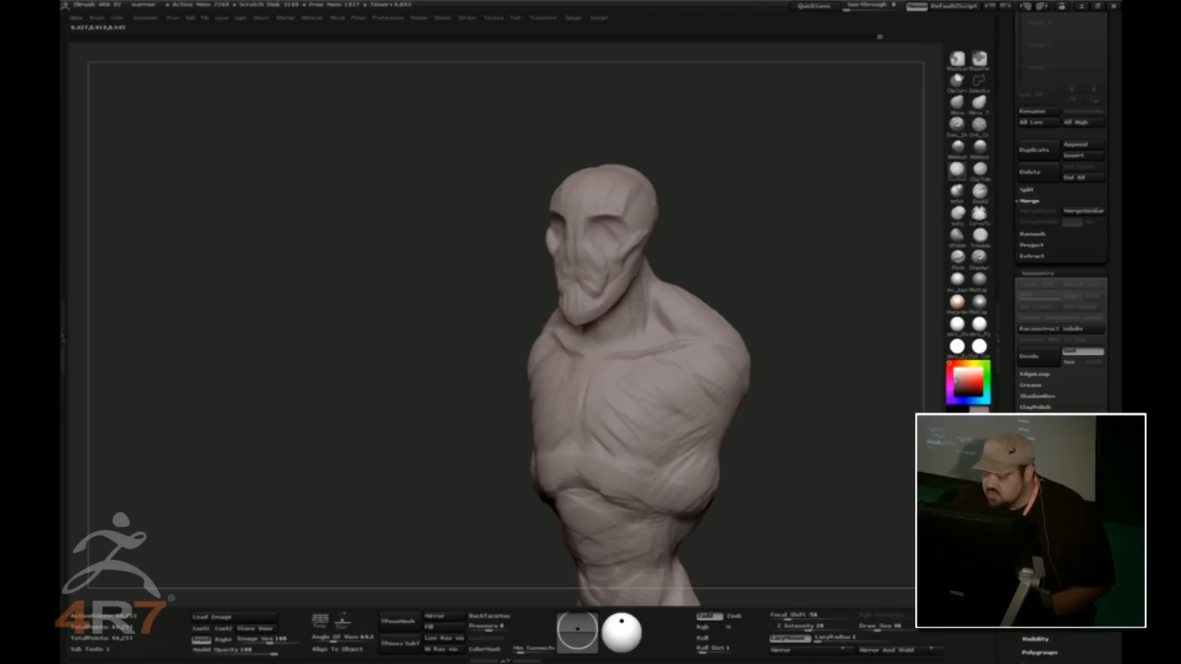
Refine the cheekbones, jaw and brow with clay strokes from both sides of the head
{"action": "left_click_drag", "start_coordinate": [699, 222], "coordinate": [642, 261]}
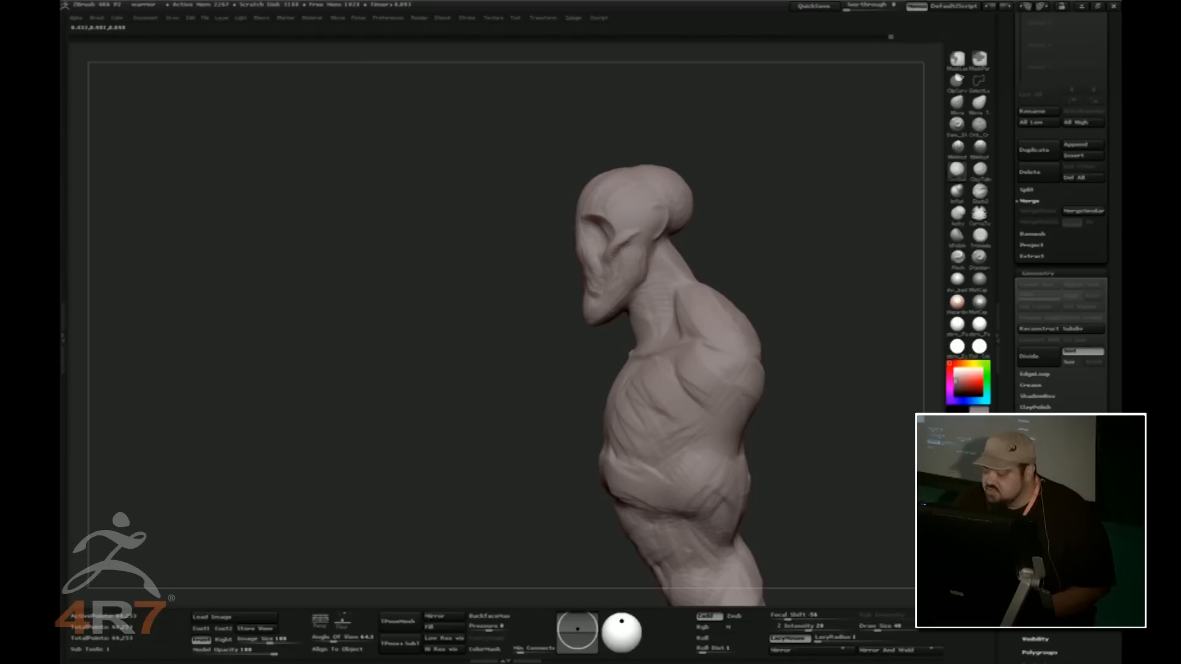
{"action": "left_click_drag", "start_coordinate": [675, 234], "coordinate": [646, 222]}
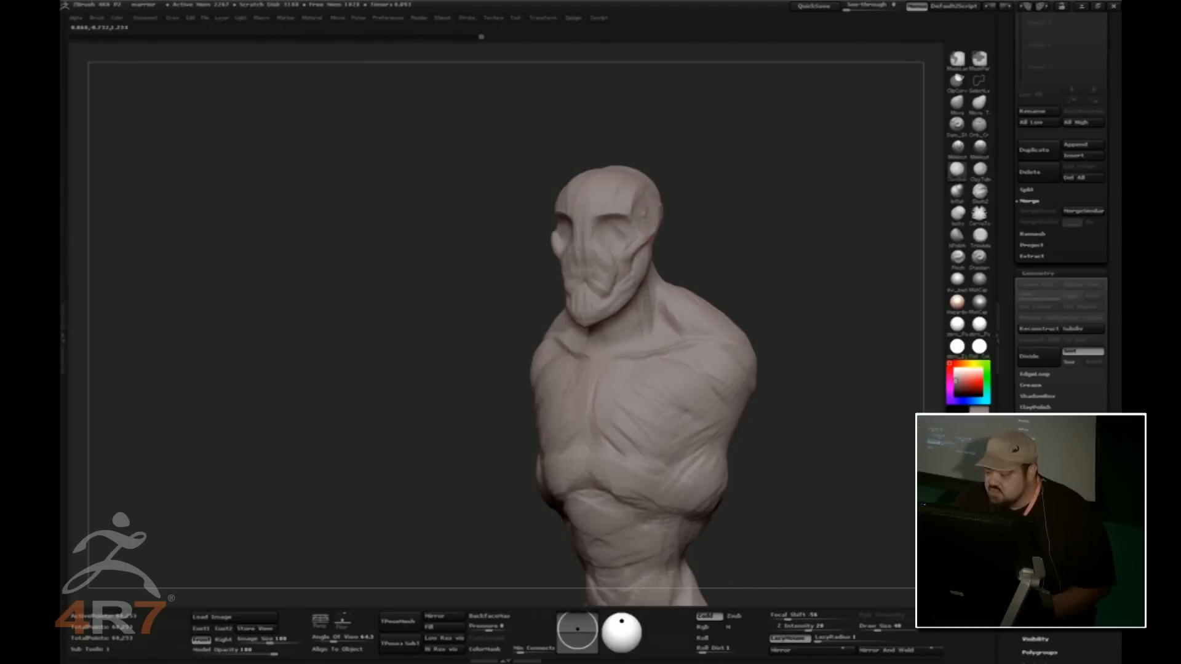
{"action": "mouse_move", "coordinate": [707, 161]}
{"action": "left_mouse_down"}
{"action": "mouse_move", "coordinate": [746, 150]}
{"action": "mouse_move", "coordinate": [719, 245]}
{"action": "left_mouse_up"}
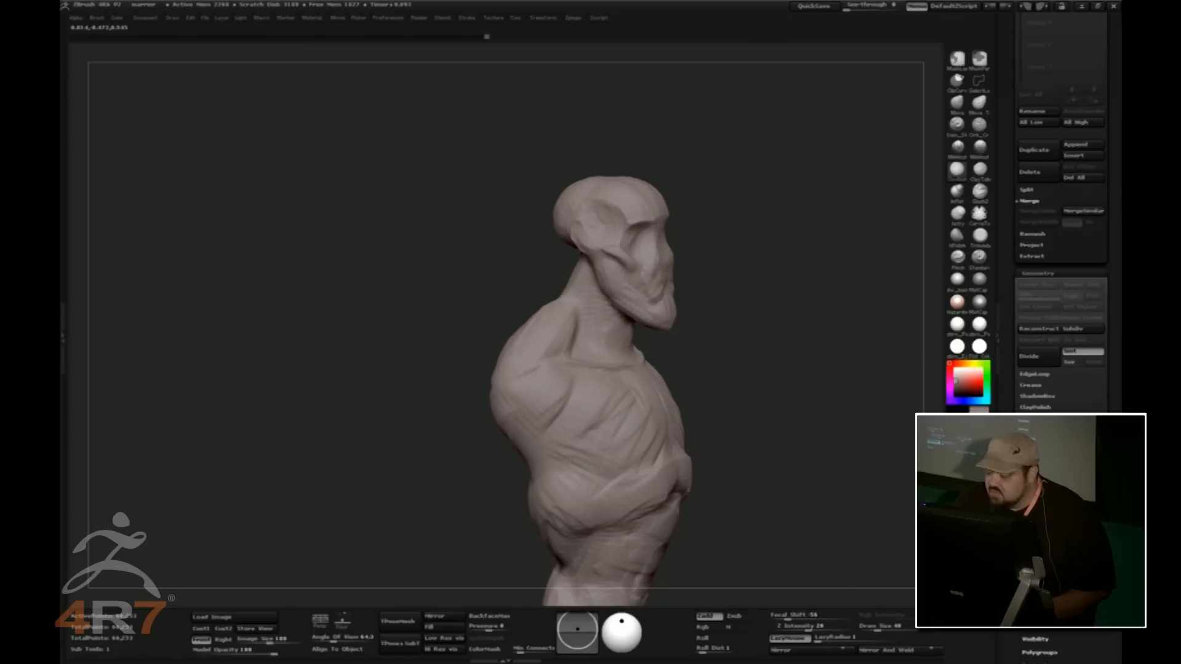
{"action": "left_click_drag", "start_coordinate": [699, 232], "coordinate": [684, 273]}
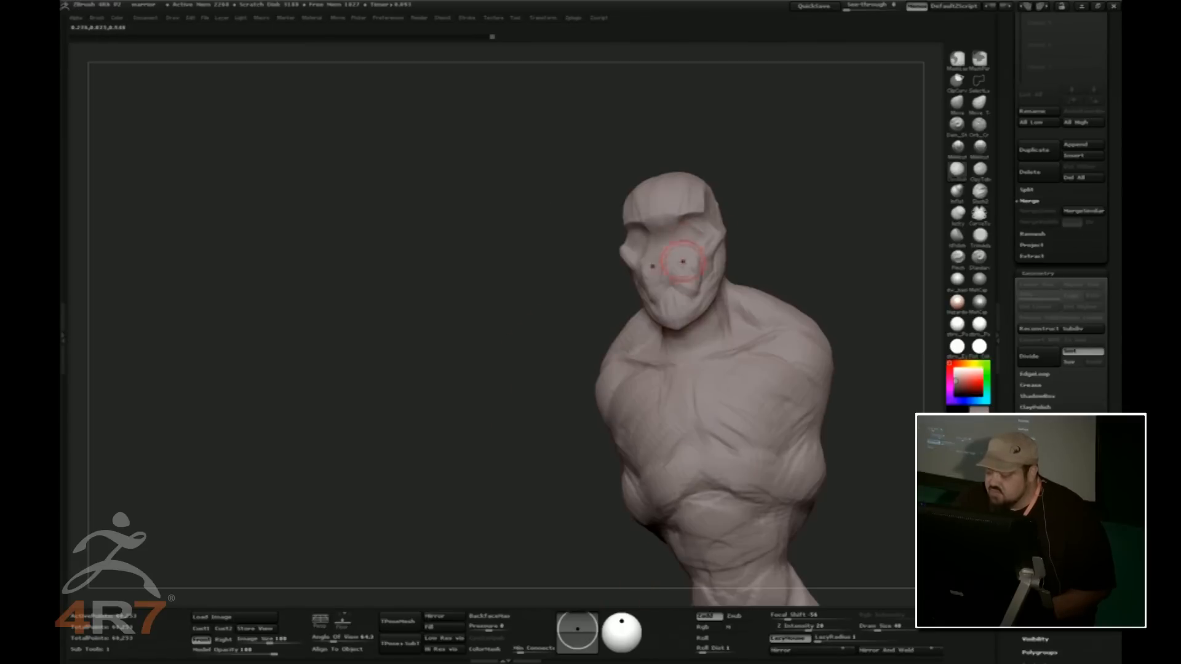
{"action": "mouse_move", "coordinate": [788, 211]}
{"action": "left_mouse_down"}
{"action": "mouse_move", "coordinate": [830, 208]}
{"action": "mouse_move", "coordinate": [798, 295]}
{"action": "mouse_move", "coordinate": [821, 248]}
{"action": "left_mouse_up"}
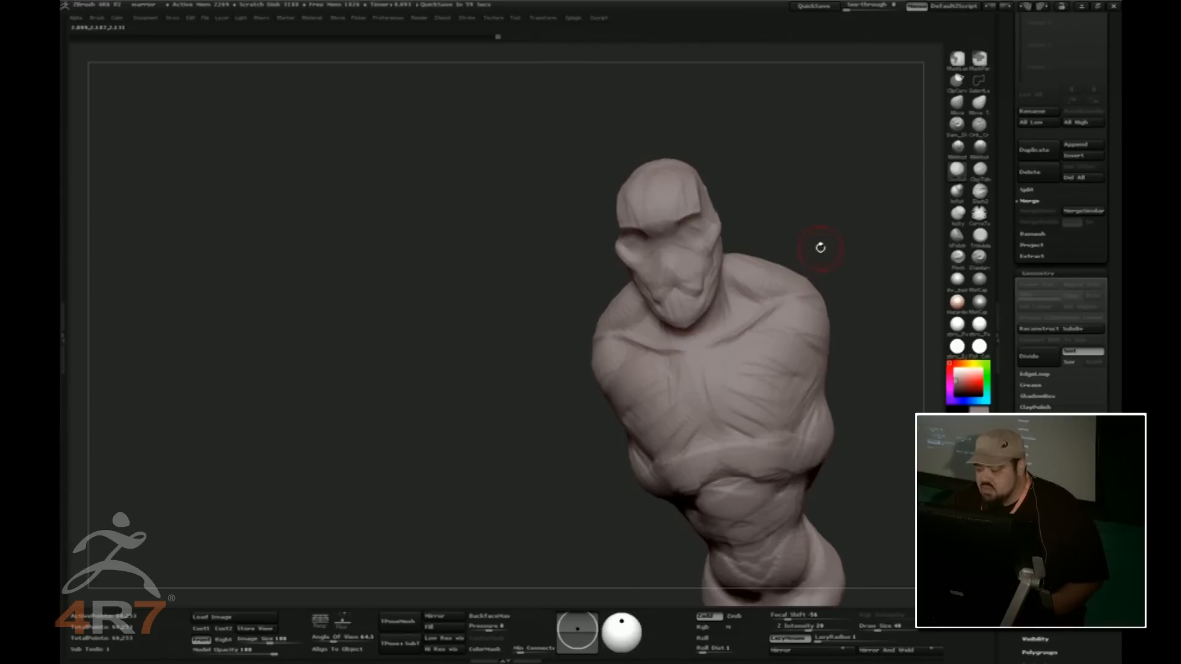
Frame the whole figure and apply ClayPolish to smooth the sculpted surface
{"action": "right_click", "coordinate": [854, 264]}
{"action": "key", "text": "f"}
{"action": "left_click_drag", "start_coordinate": [767, 271], "coordinate": [688, 304]}
{"action": "left_click_drag", "start_coordinate": [587, 314], "coordinate": [524, 359]}
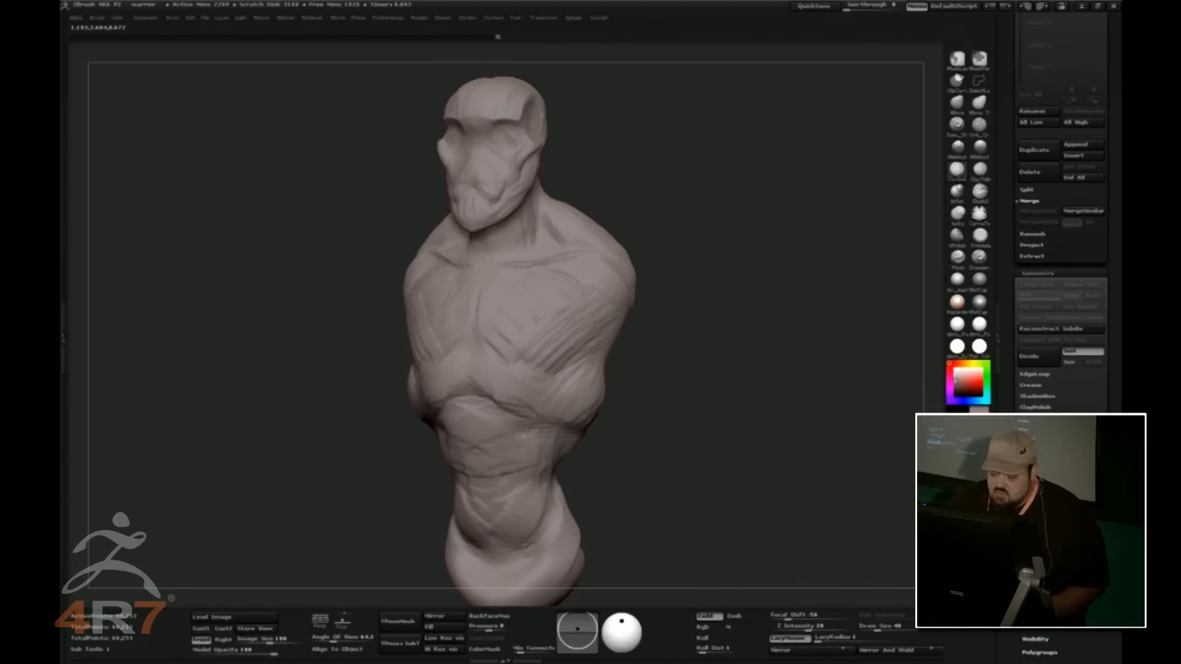
{"action": "mouse_move", "coordinate": [704, 314]}
{"action": "left_mouse_down"}
{"action": "mouse_move", "coordinate": [712, 372]}
{"action": "mouse_move", "coordinate": [609, 442]}
{"action": "mouse_move", "coordinate": [667, 430]}
{"action": "mouse_move", "coordinate": [787, 341]}
{"action": "left_mouse_up"}
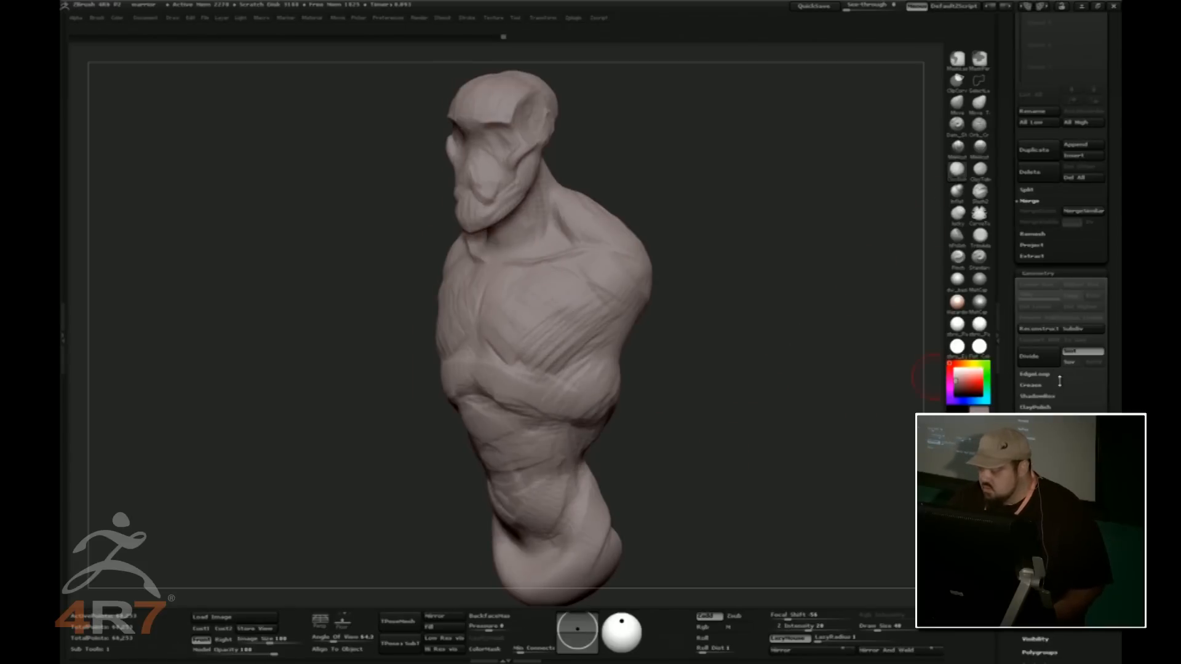
{"action": "left_click", "coordinate": [1044, 406]}
{"action": "left_click", "coordinate": [1047, 419]}
{"action": "mouse_move", "coordinate": [762, 476]}
{"action": "left_mouse_down"}
{"action": "mouse_move", "coordinate": [783, 475]}
{"action": "mouse_move", "coordinate": [770, 485]}
{"action": "left_mouse_up"}
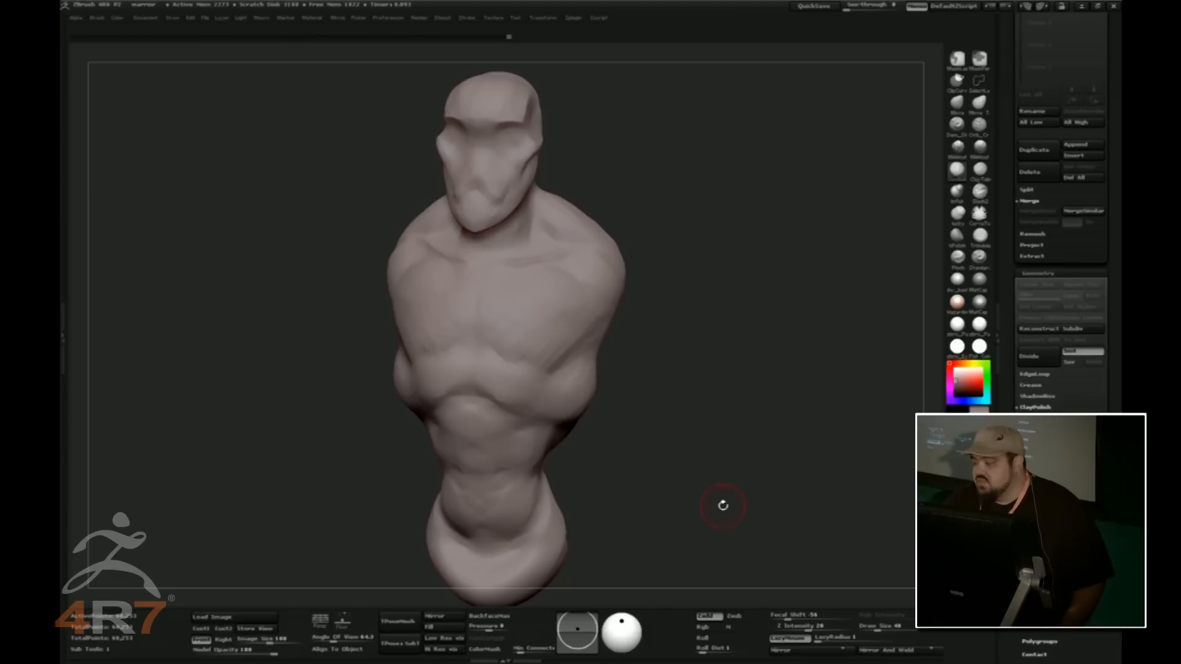
Carve creases under the chest muscles, along the ribcage edge and across the waist with the Dam Standard brush
{"action": "left_click", "coordinate": [957, 128]}
{"action": "left_click_drag", "start_coordinate": [657, 392], "coordinate": [645, 392]}
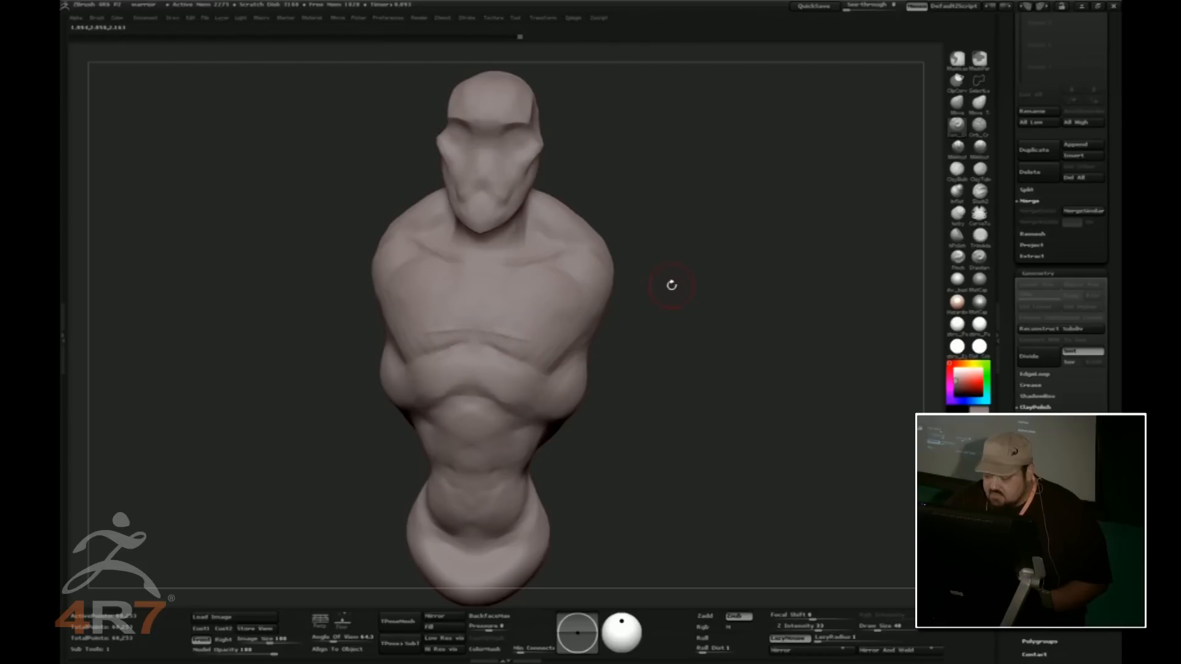
{"action": "left_click_drag", "start_coordinate": [671, 285], "coordinate": [538, 339]}
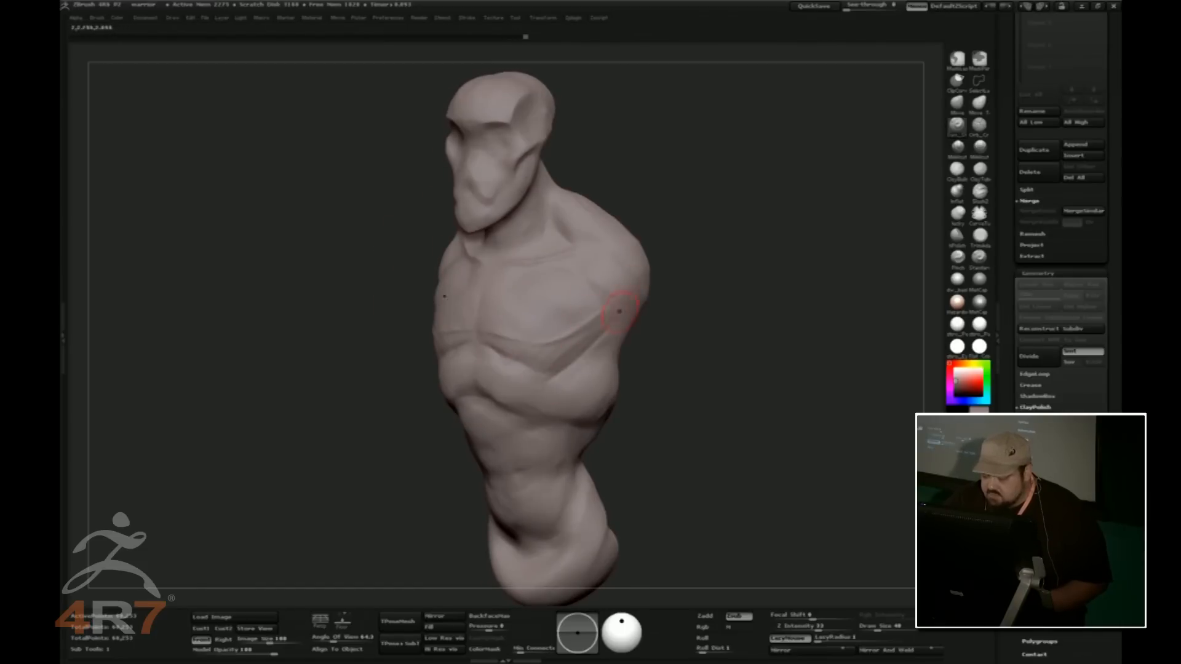
{"action": "left_click_drag", "start_coordinate": [710, 296], "coordinate": [495, 401]}
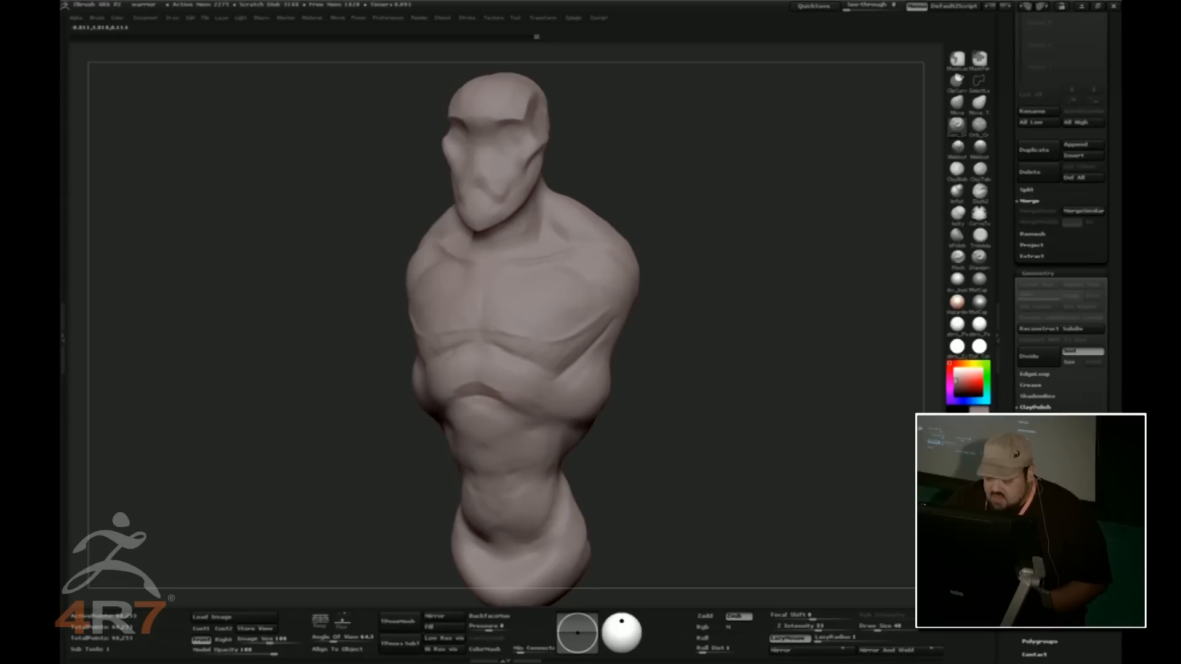
{"action": "left_click_drag", "start_coordinate": [673, 386], "coordinate": [594, 392]}
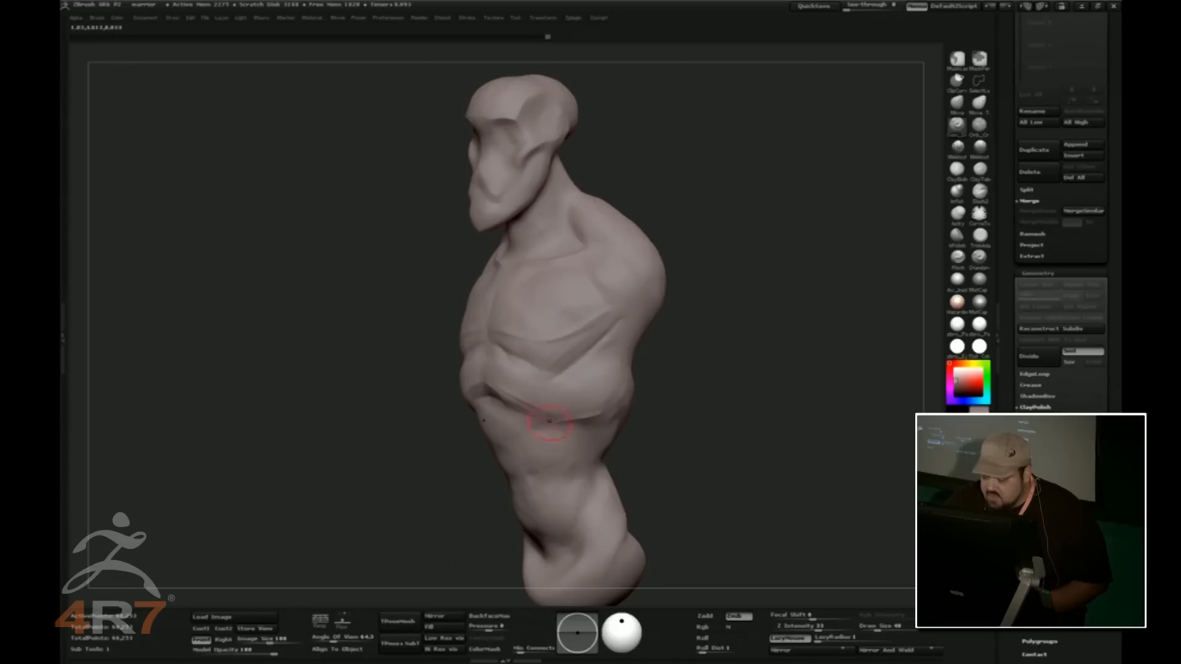
{"action": "left_click_drag", "start_coordinate": [646, 429], "coordinate": [706, 413]}
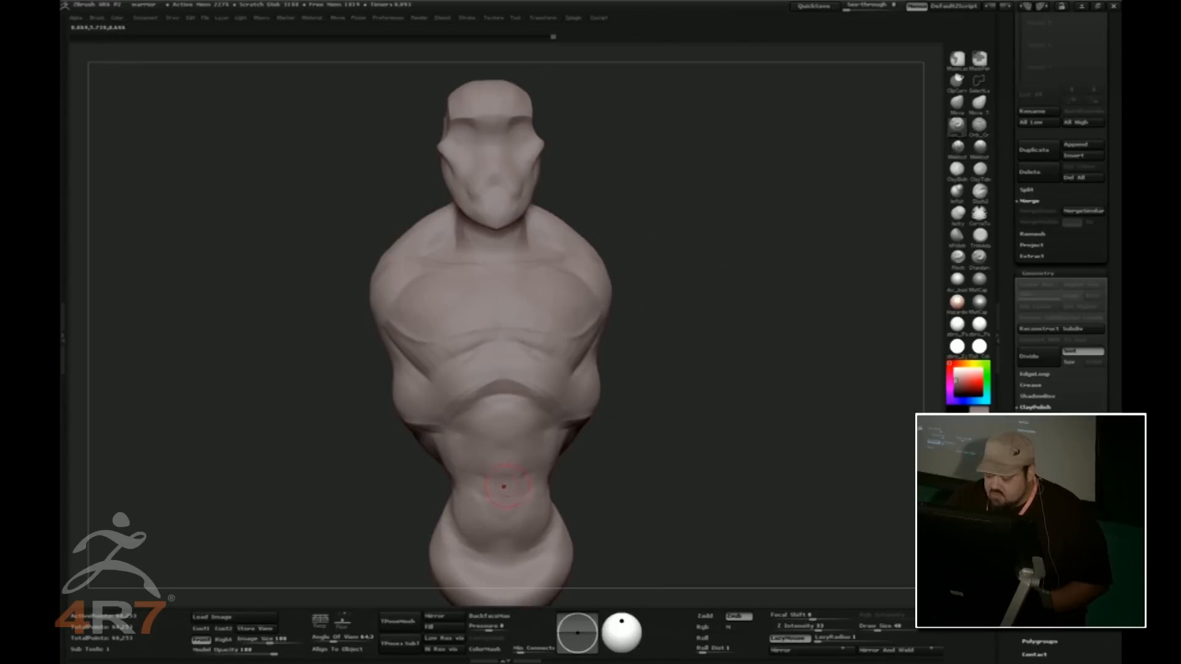
{"action": "left_click_drag", "start_coordinate": [530, 479], "coordinate": [477, 480]}
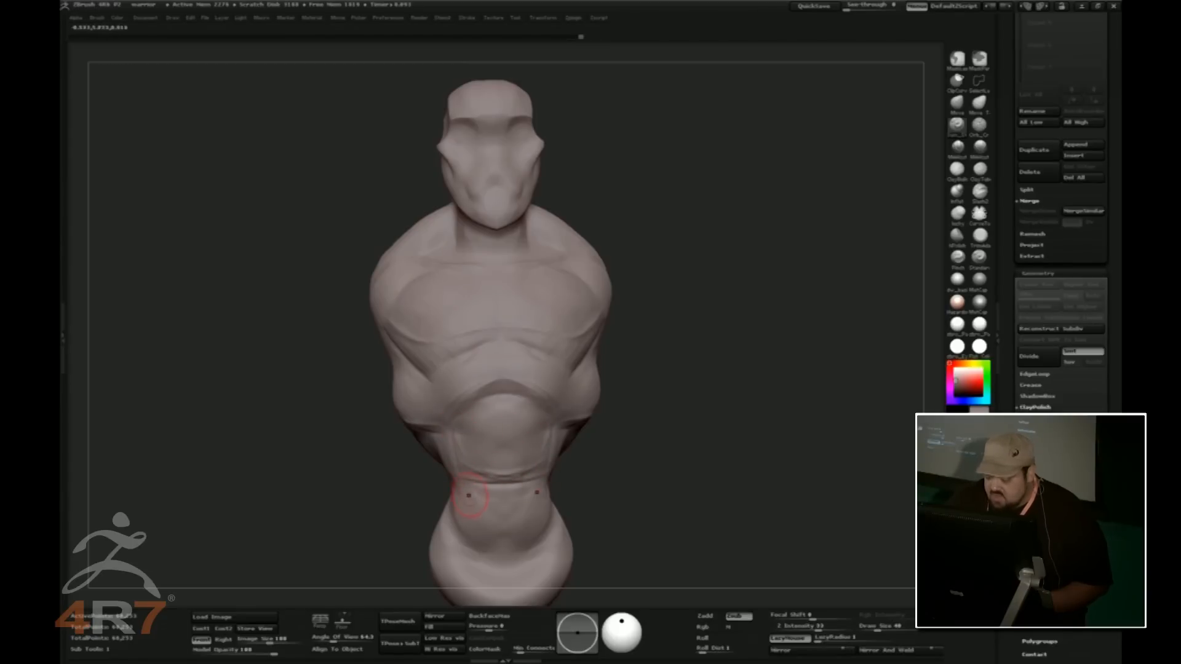
Cut the groove between chest and shoulder and define the collarbone, undoing the stray stroke
{"action": "mouse_move", "coordinate": [477, 554]}
{"action": "left_mouse_down"}
{"action": "mouse_move", "coordinate": [532, 554]}
{"action": "mouse_move", "coordinate": [556, 492]}
{"action": "mouse_move", "coordinate": [535, 308]}
{"action": "left_mouse_up"}
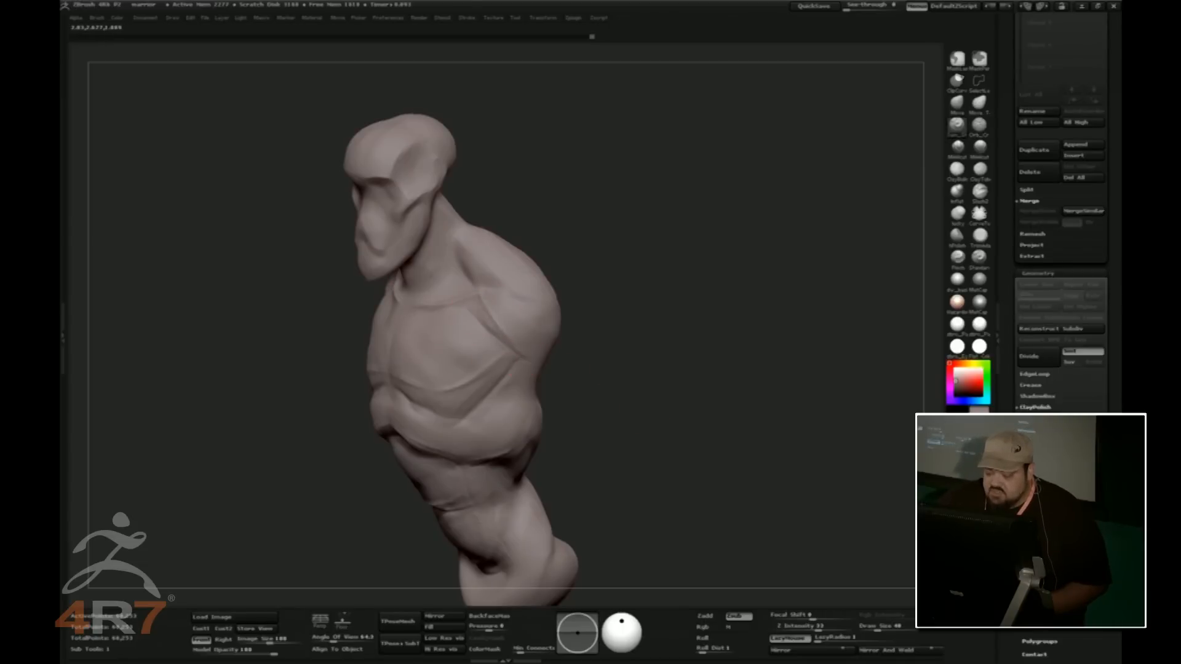
{"action": "left_click_drag", "start_coordinate": [535, 186], "coordinate": [543, 179]}
{"action": "key", "text": "ctrl+z"}
{"action": "left_click_drag", "start_coordinate": [479, 287], "coordinate": [454, 240]}
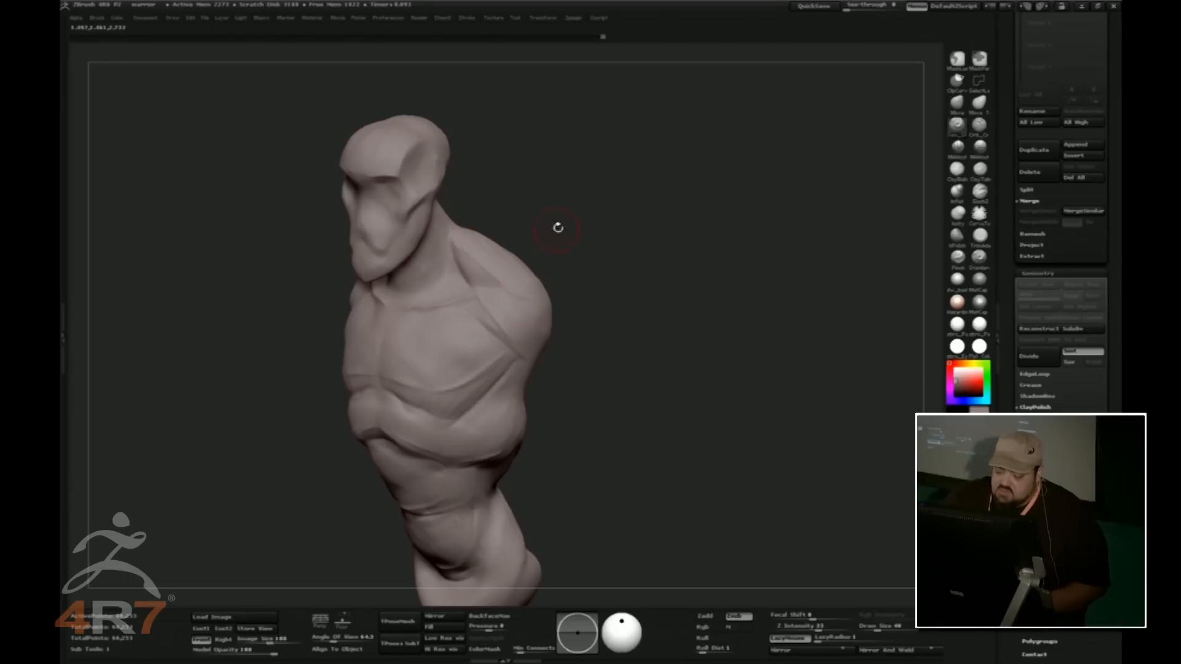
{"action": "left_click_drag", "start_coordinate": [548, 236], "coordinate": [506, 287]}
{"action": "left_click_drag", "start_coordinate": [646, 281], "coordinate": [624, 296]}
Carve the mouth line, nose bridge and eyelid slits into the face
{"action": "left_click_drag", "start_coordinate": [470, 172], "coordinate": [494, 152]}
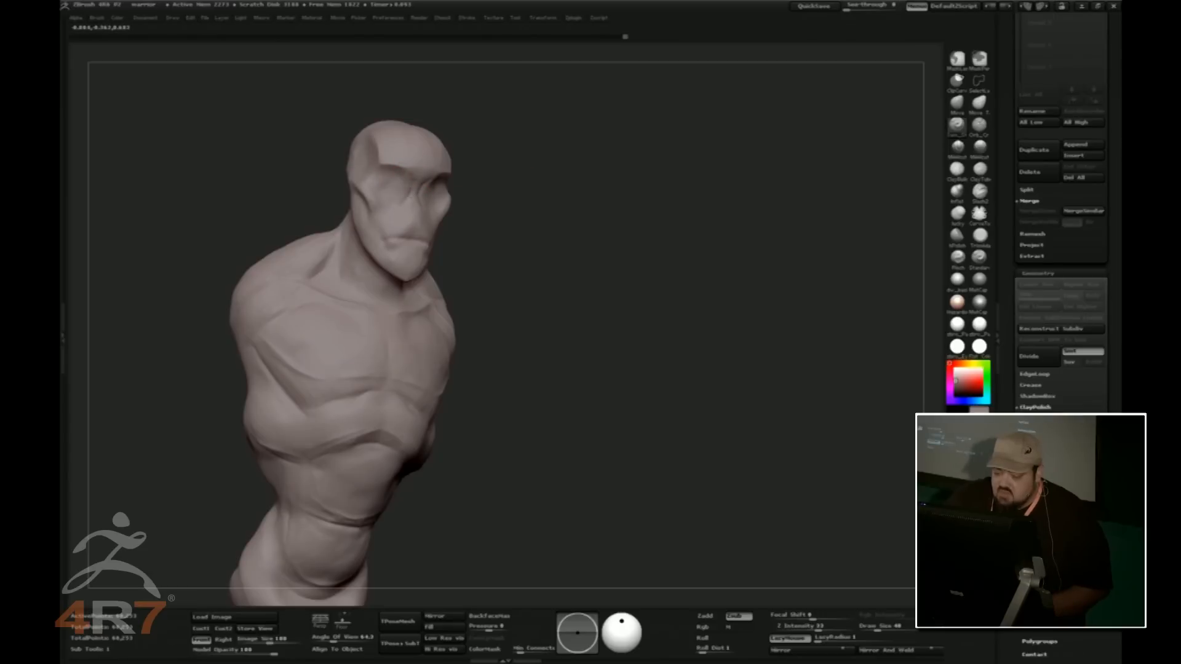
{"action": "mouse_move", "coordinate": [487, 160]}
{"action": "left_mouse_down"}
{"action": "mouse_move", "coordinate": [535, 131]}
{"action": "mouse_move", "coordinate": [444, 240]}
{"action": "left_mouse_up"}
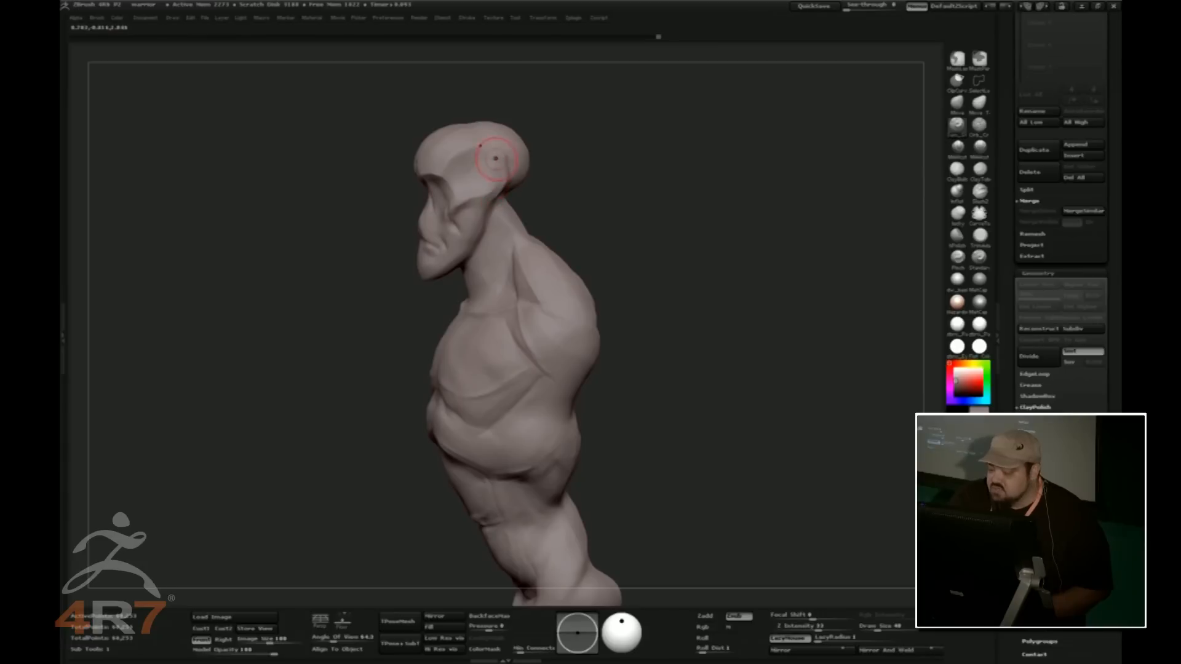
{"action": "left_click_drag", "start_coordinate": [611, 172], "coordinate": [691, 171]}
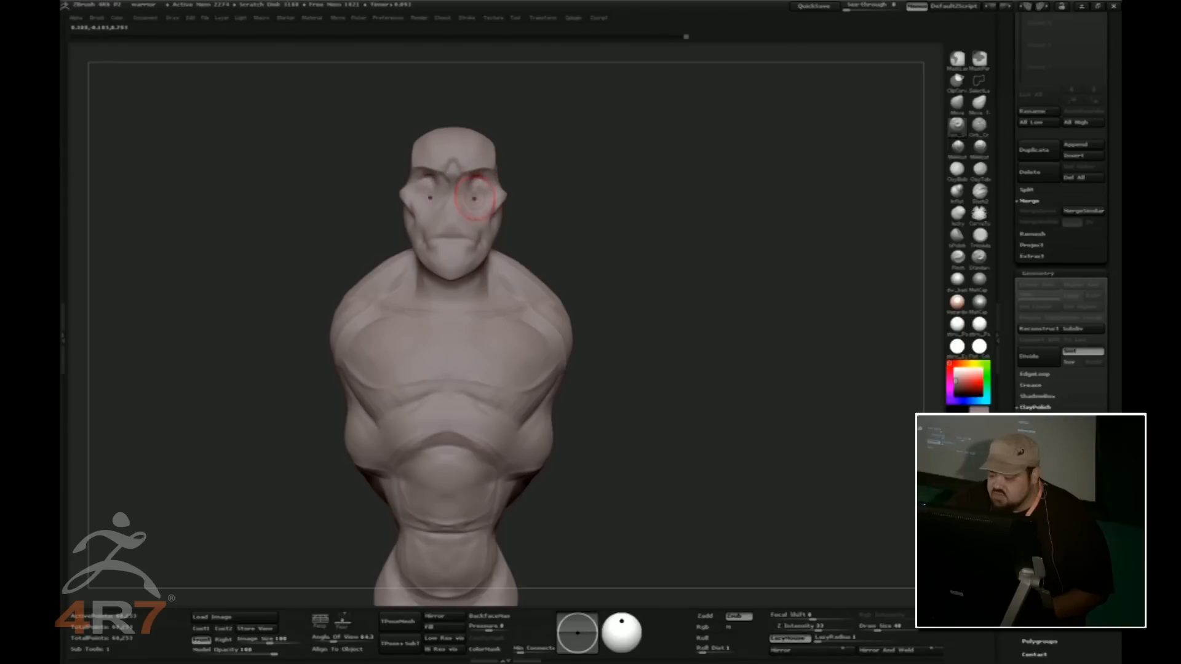
{"action": "mouse_move", "coordinate": [470, 190]}
{"action": "left_mouse_down"}
{"action": "mouse_move", "coordinate": [496, 189]}
{"action": "mouse_move", "coordinate": [483, 191]}
{"action": "left_mouse_up"}
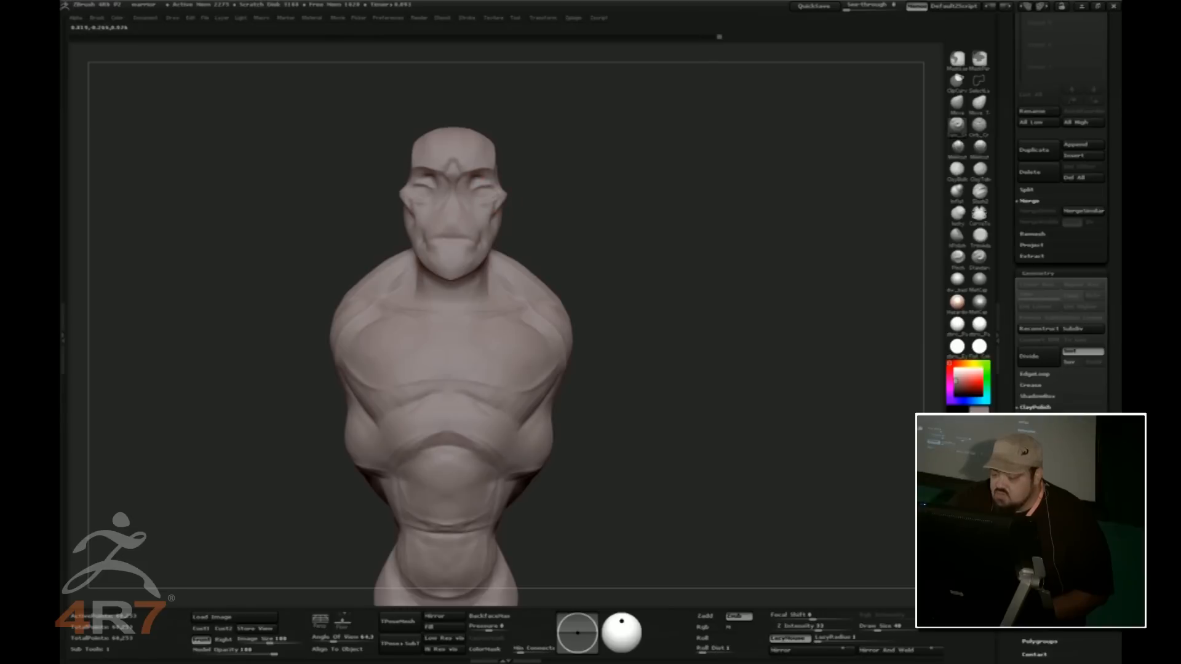
{"action": "mouse_move", "coordinate": [554, 171]}
{"action": "left_mouse_down"}
{"action": "mouse_move", "coordinate": [527, 164]}
{"action": "mouse_move", "coordinate": [456, 244]}
{"action": "left_mouse_up"}
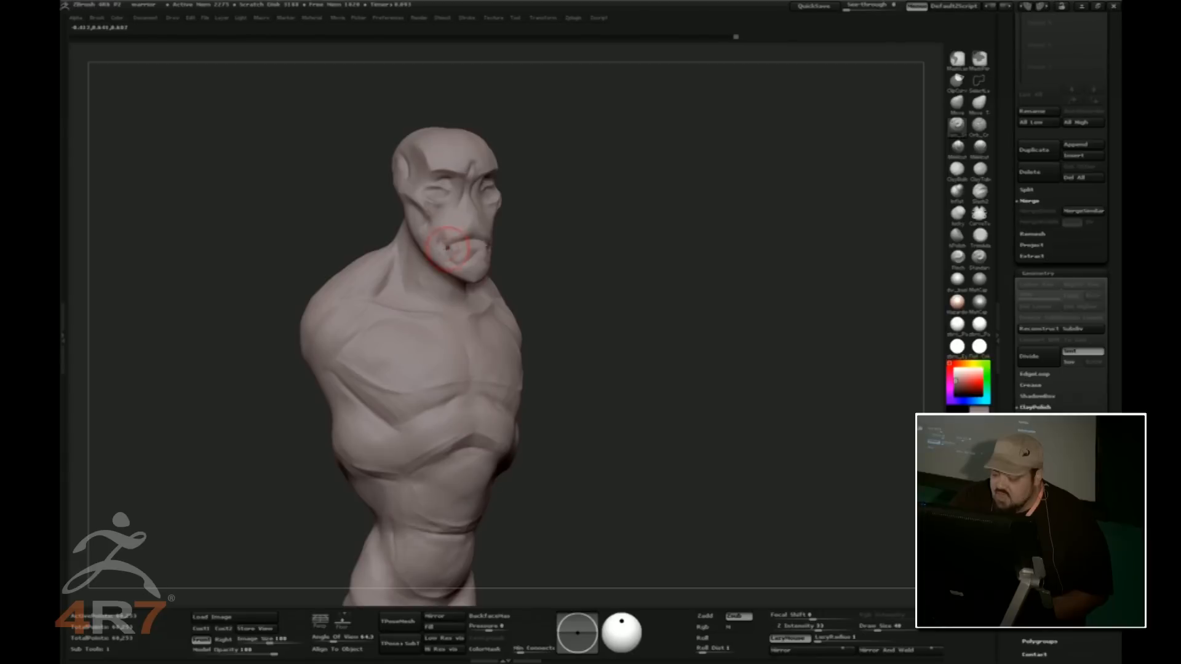
{"action": "left_click_drag", "start_coordinate": [534, 170], "coordinate": [629, 124]}
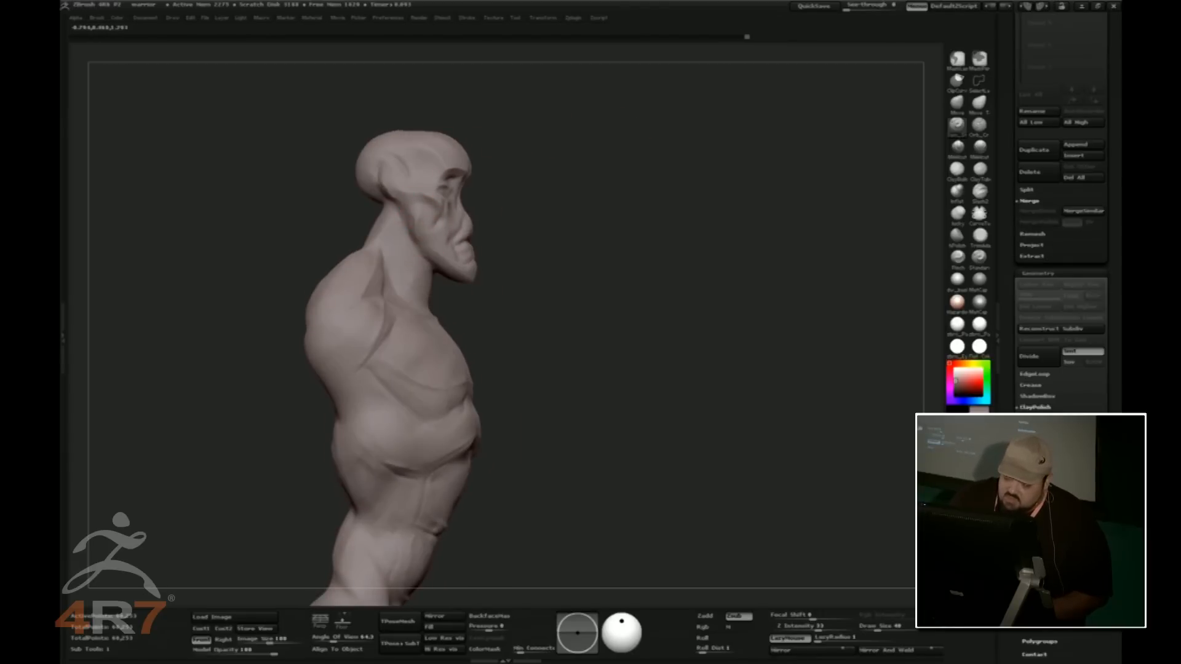
Carve the neck muscles from the jaw down to the collarbone on the side of the neck
{"action": "mouse_move", "coordinate": [423, 255]}
{"action": "left_mouse_down"}
{"action": "mouse_move", "coordinate": [431, 270]}
{"action": "mouse_move", "coordinate": [535, 206]}
{"action": "mouse_move", "coordinate": [468, 272]}
{"action": "left_mouse_up"}
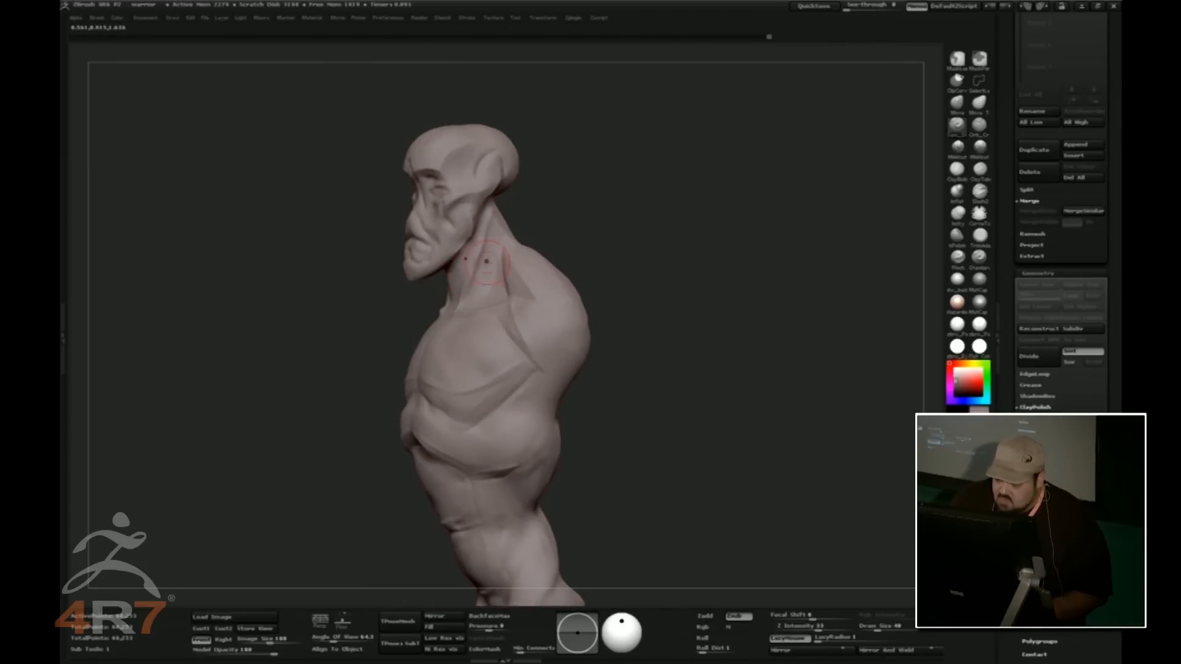
{"action": "left_click_drag", "start_coordinate": [494, 298], "coordinate": [499, 246]}
{"action": "left_click_drag", "start_coordinate": [540, 184], "coordinate": [615, 194]}
{"action": "mouse_move", "coordinate": [498, 252]}
{"action": "left_mouse_down"}
{"action": "mouse_move", "coordinate": [495, 278]}
{"action": "mouse_move", "coordinate": [461, 315]}
{"action": "left_mouse_up"}
{"action": "mouse_move", "coordinate": [591, 184]}
{"action": "left_mouse_down"}
{"action": "mouse_move", "coordinate": [624, 195]}
{"action": "mouse_move", "coordinate": [641, 298]}
{"action": "mouse_move", "coordinate": [622, 501]}
{"action": "left_mouse_up"}
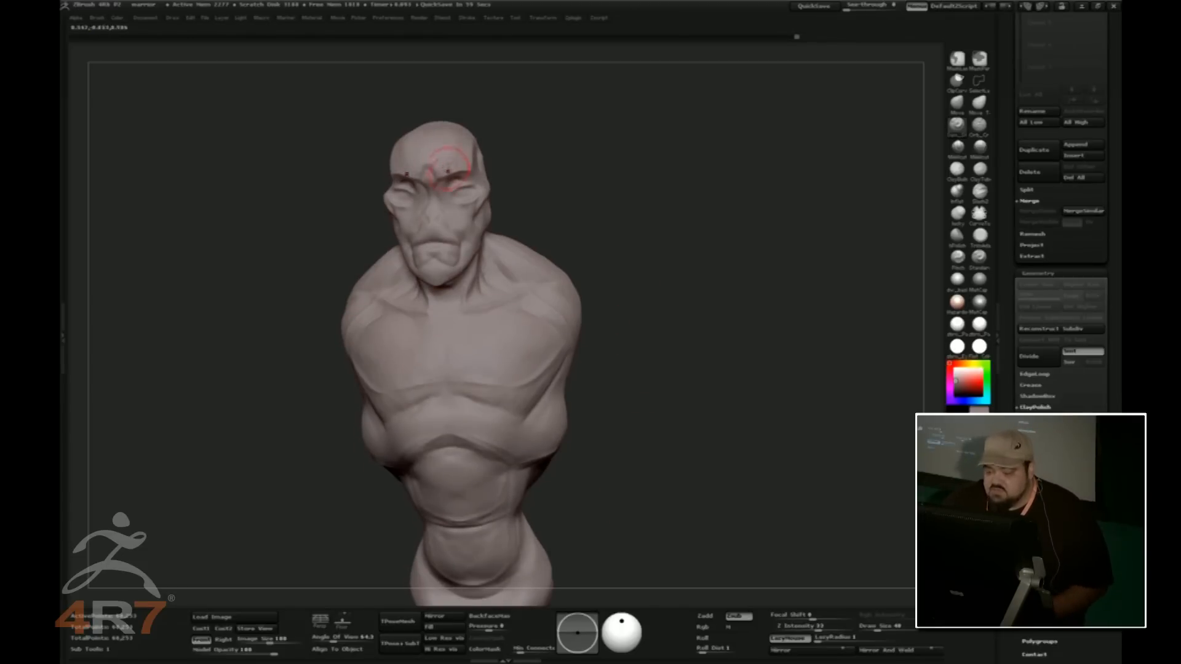
Cut frown creases between and above the eyebrows and check the head from several angles
{"action": "left_click_drag", "start_coordinate": [444, 159], "coordinate": [427, 162]}
{"action": "mouse_move", "coordinate": [481, 110]}
{"action": "left_mouse_down"}
{"action": "mouse_move", "coordinate": [611, 124]}
{"action": "mouse_move", "coordinate": [706, 361]}
{"action": "mouse_move", "coordinate": [691, 400]}
{"action": "left_mouse_up"}
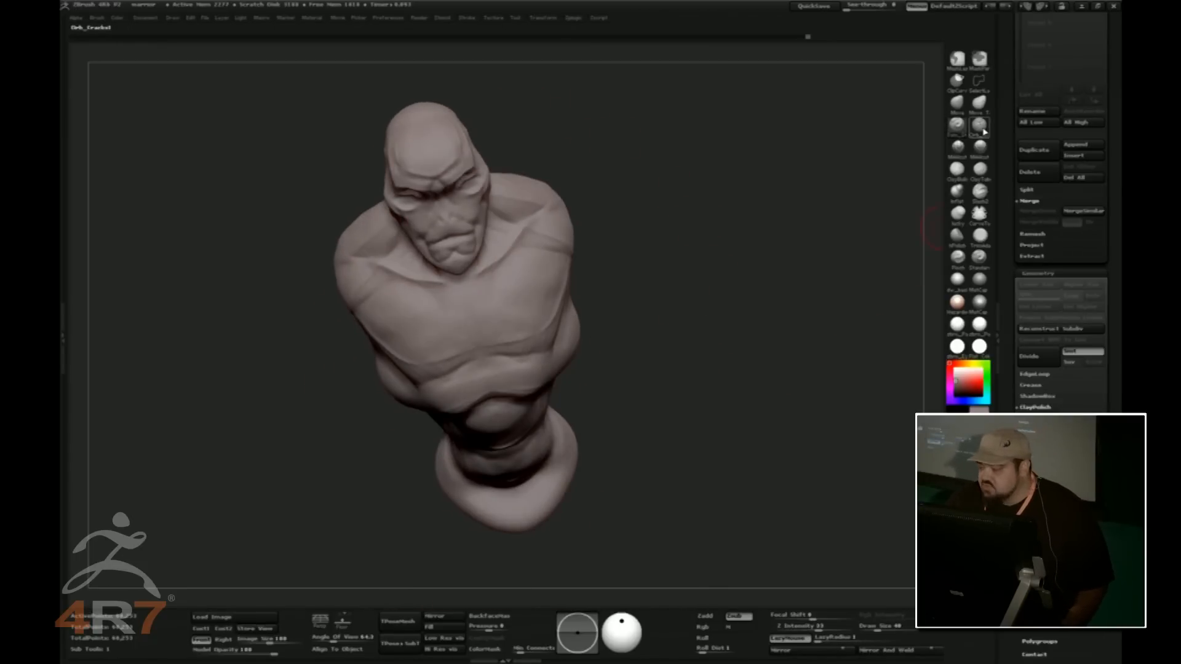
{"action": "left_click_drag", "start_coordinate": [690, 389], "coordinate": [768, 369]}
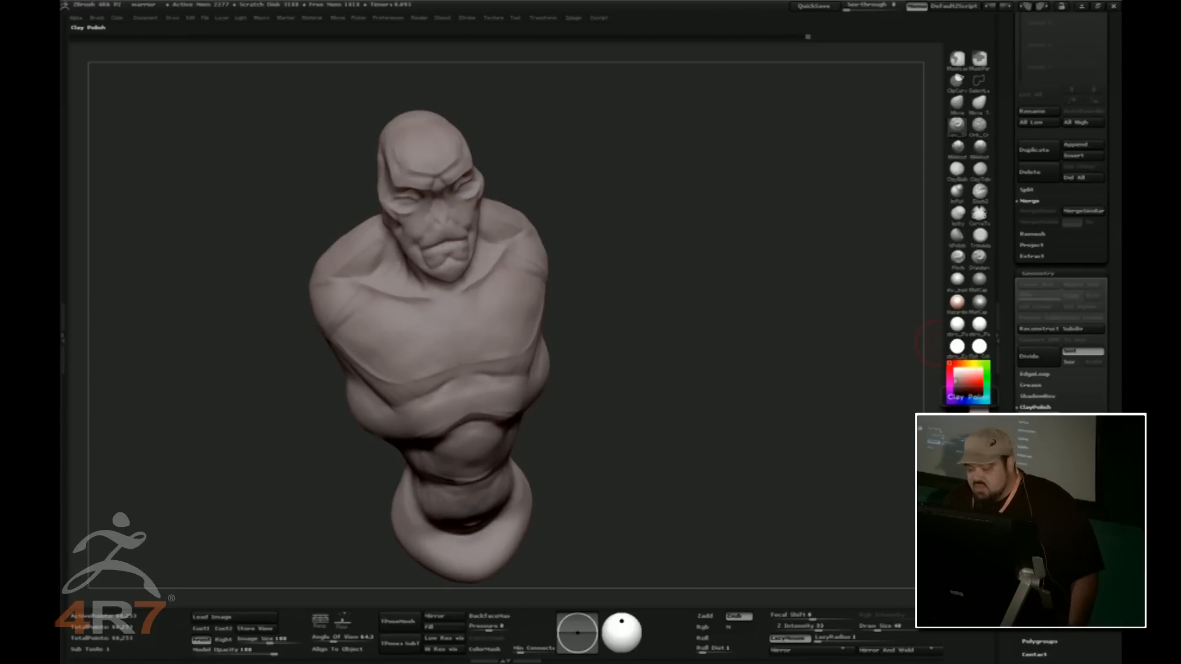
{"action": "left_click_drag", "start_coordinate": [815, 485], "coordinate": [791, 453]}
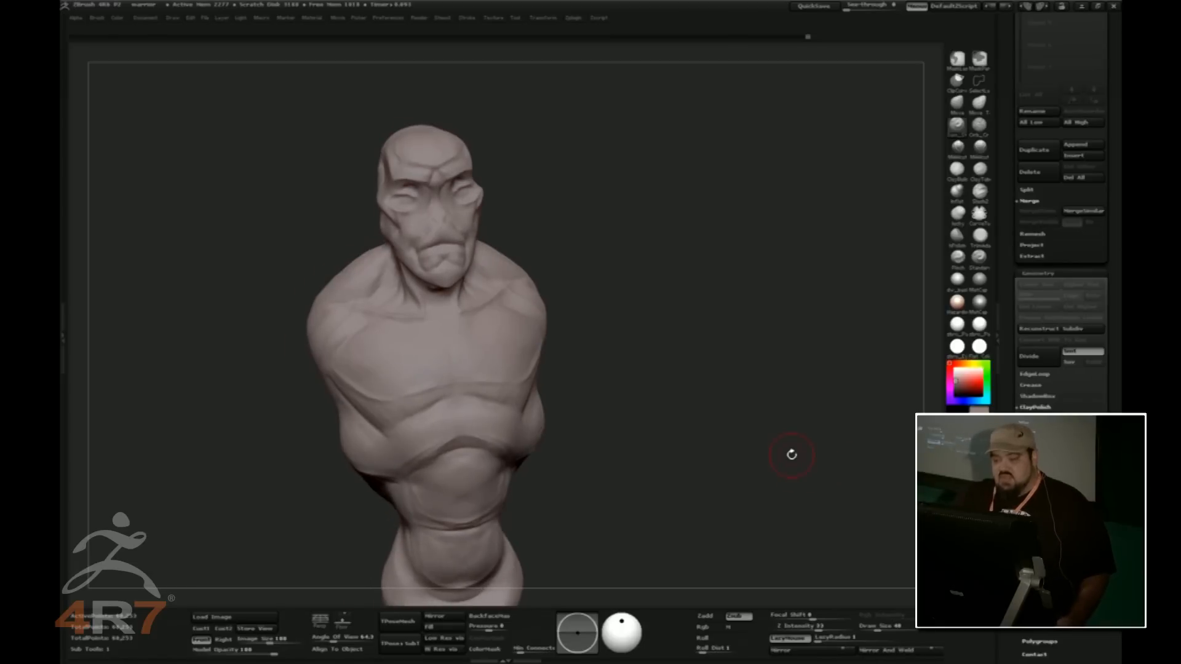
{"action": "mouse_move", "coordinate": [701, 359]}
{"action": "left_mouse_down"}
{"action": "mouse_move", "coordinate": [722, 345]}
{"action": "mouse_move", "coordinate": [719, 363]}
{"action": "left_mouse_up"}
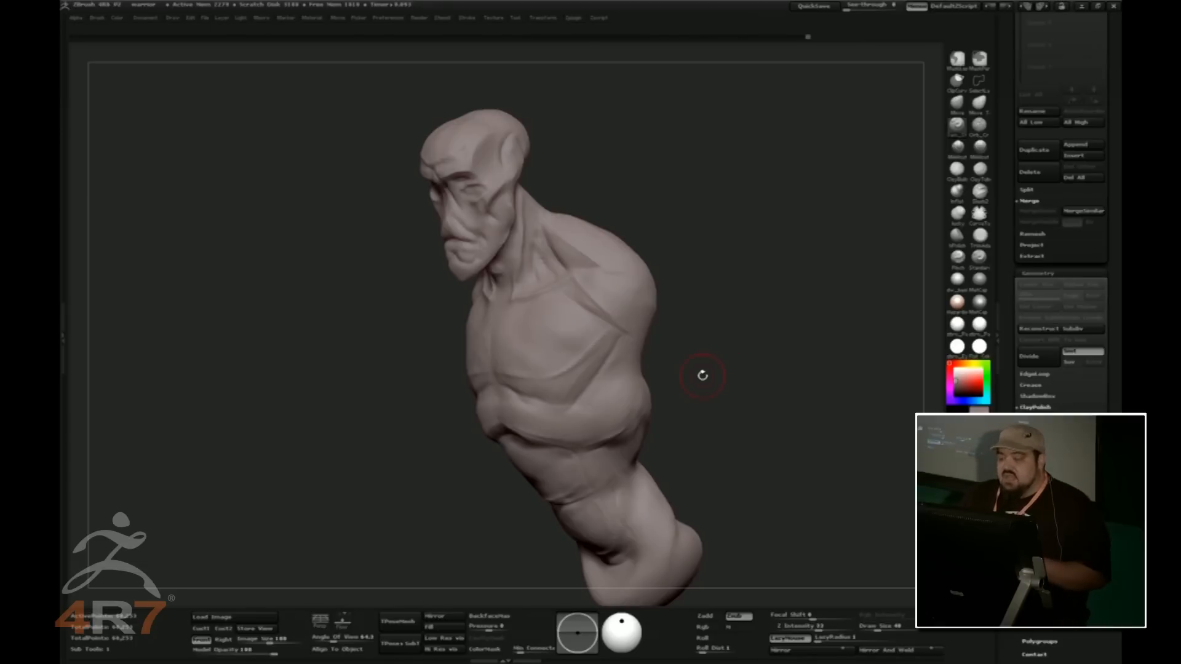
Deepen the creases below the chest and along the sides of the ribcage
{"action": "mouse_move", "coordinate": [730, 321]}
{"action": "left_mouse_down", "text": "shift"}
{"action": "mouse_move", "coordinate": [654, 390]}
{"action": "mouse_move", "coordinate": [627, 391]}
{"action": "left_mouse_up", "text": "shift"}
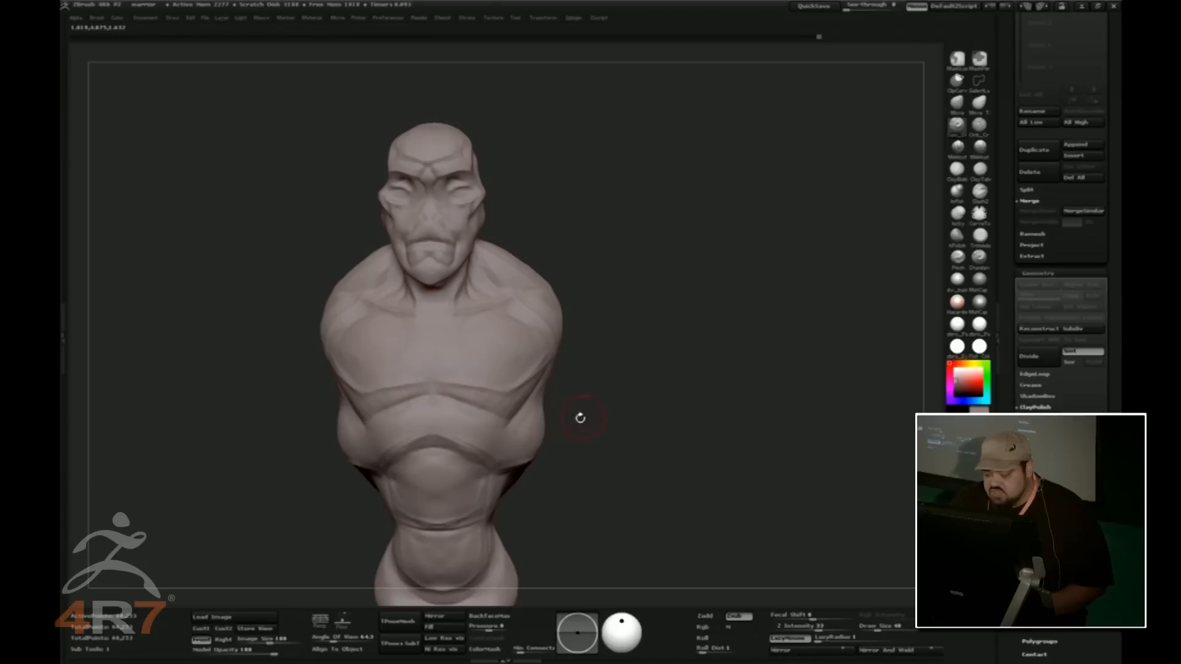
{"action": "left_click_drag", "start_coordinate": [580, 417], "coordinate": [538, 411]}
{"action": "mouse_move", "coordinate": [643, 389]}
{"action": "left_mouse_down"}
{"action": "mouse_move", "coordinate": [746, 395]}
{"action": "mouse_move", "coordinate": [692, 392]}
{"action": "left_mouse_up"}
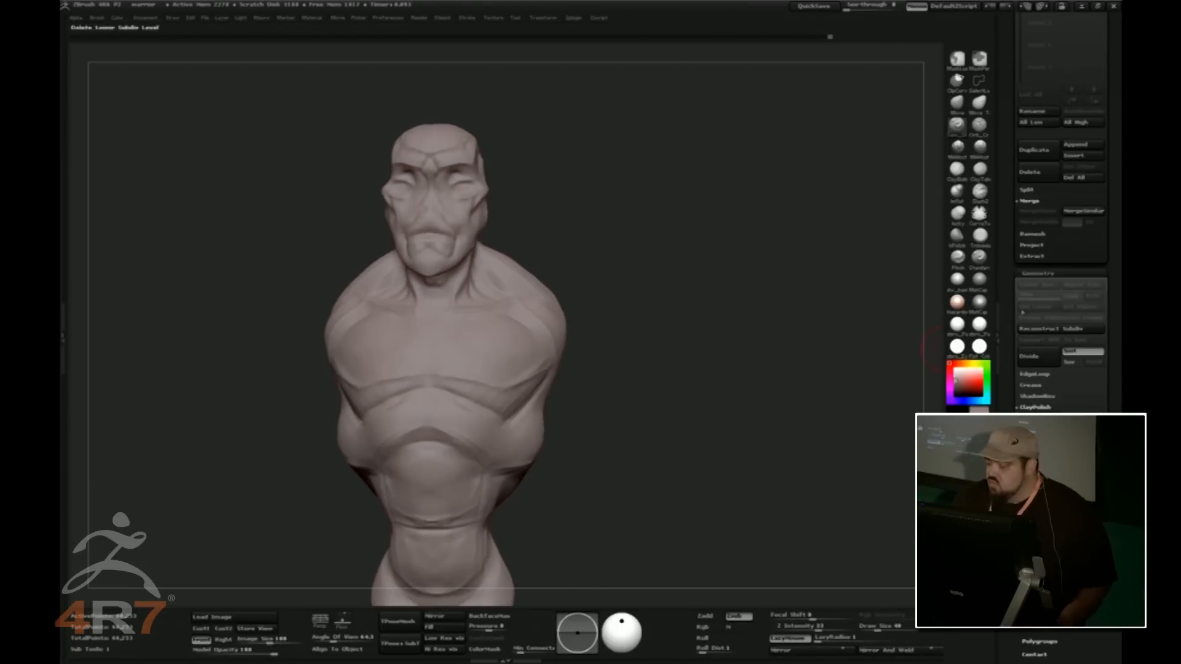
{"action": "left_click_drag", "start_coordinate": [611, 373], "coordinate": [570, 411]}
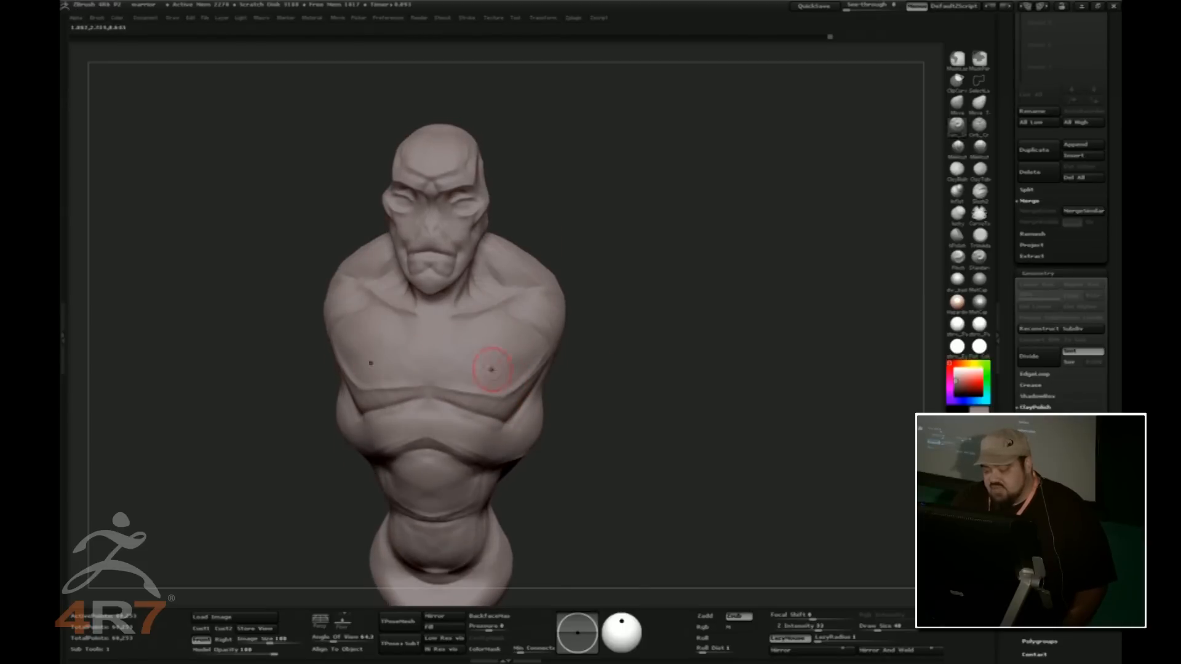
Polish the bust's surface with ClayPolish and check the forms from above, the front and the side
{"action": "mouse_move", "coordinate": [620, 366]}
{"action": "left_mouse_down"}
{"action": "mouse_move", "coordinate": [620, 393]}
{"action": "mouse_move", "coordinate": [621, 232]}
{"action": "mouse_move", "coordinate": [551, 331]}
{"action": "left_mouse_up"}
{"action": "mouse_move", "coordinate": [607, 366]}
{"action": "left_mouse_down"}
{"action": "mouse_move", "coordinate": [620, 414]}
{"action": "mouse_move", "coordinate": [605, 553]}
{"action": "left_mouse_up"}
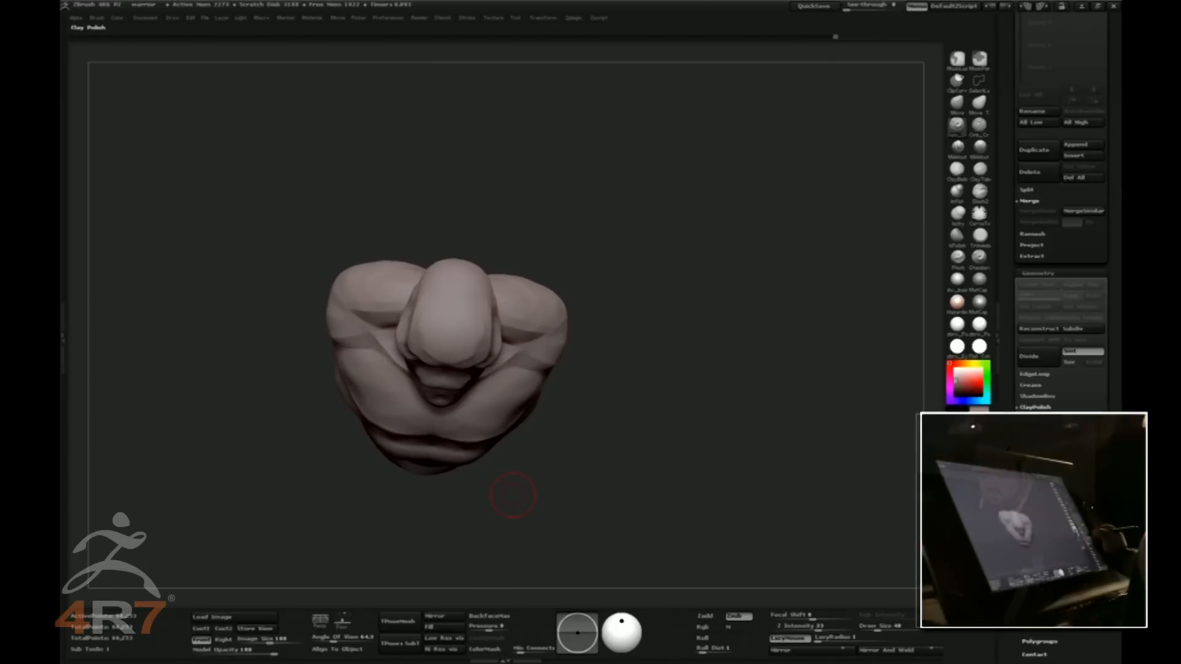
{"action": "left_click_drag", "start_coordinate": [788, 468], "coordinate": [753, 452]}
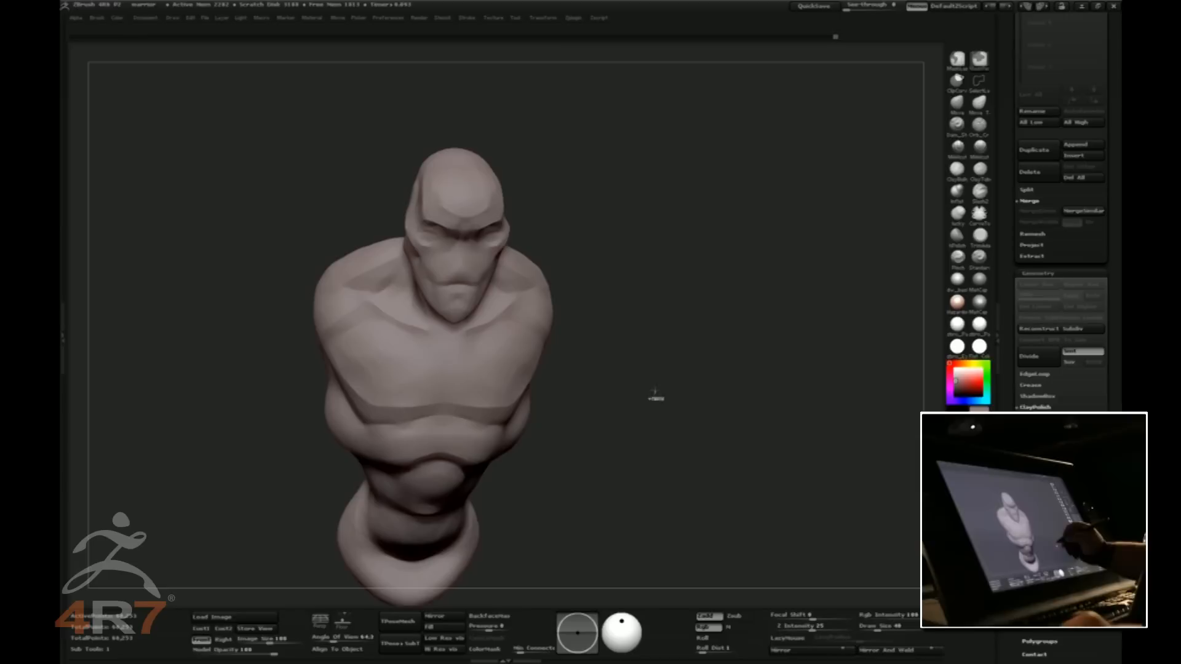
{"action": "left_click_drag", "start_coordinate": [674, 449], "coordinate": [580, 390]}
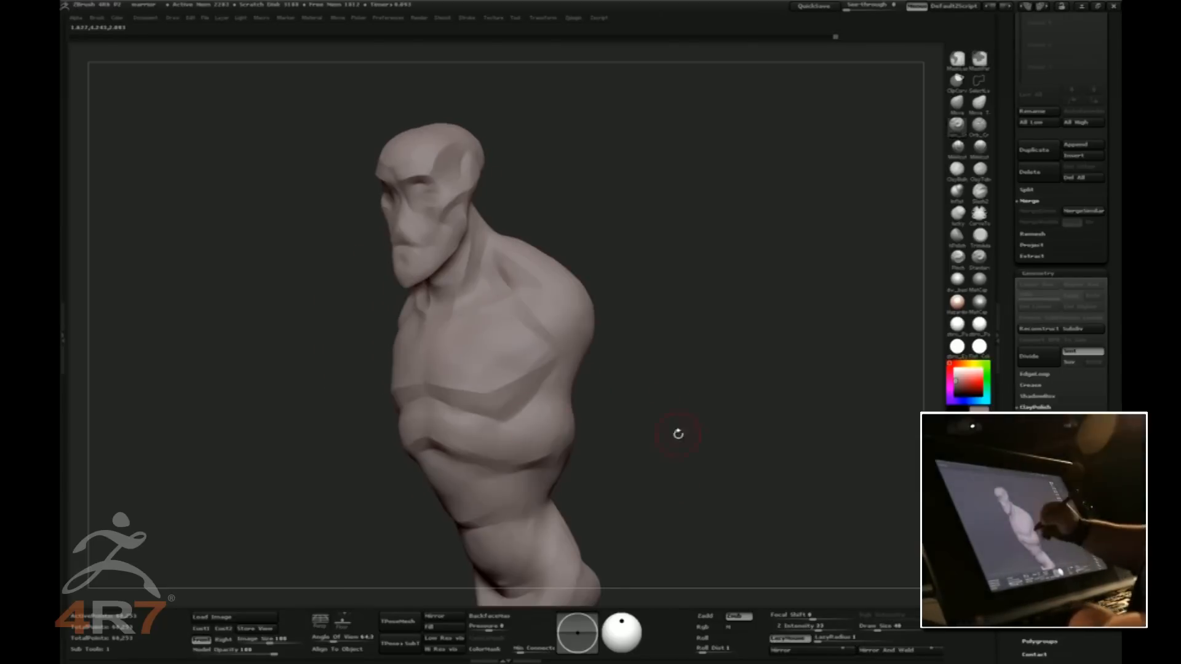
{"action": "left_click_drag", "start_coordinate": [654, 424], "coordinate": [747, 471]}
Close the ClayPolish settings and open the ZRemesher settings
{"action": "left_click", "coordinate": [1034, 407]}
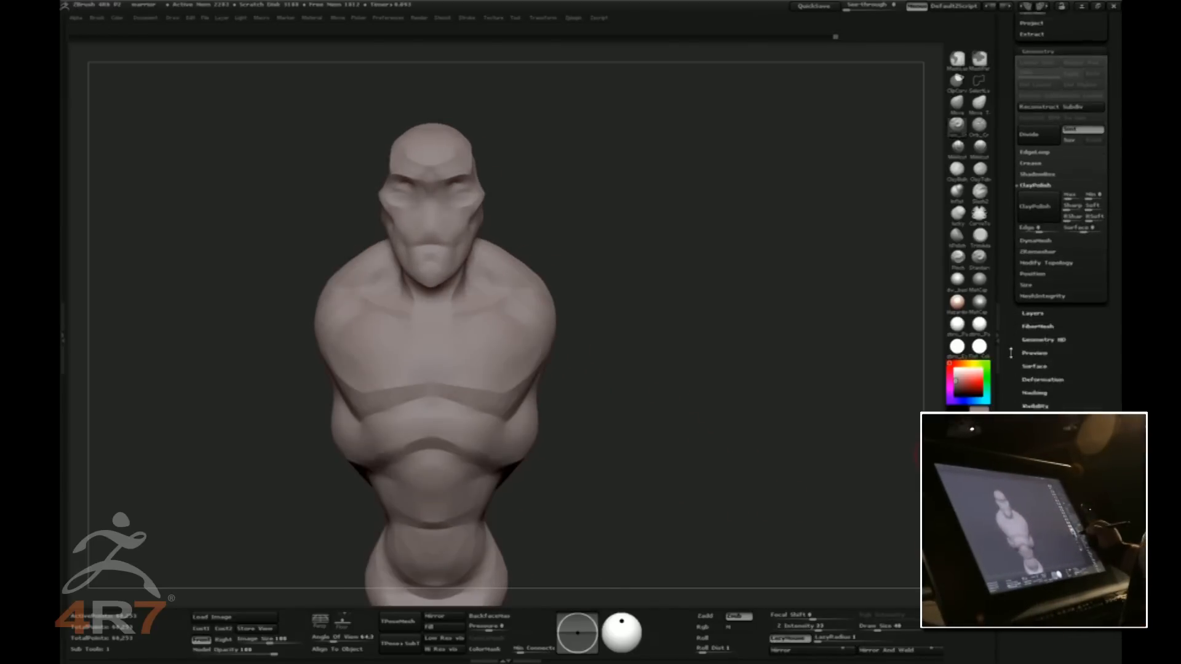
{"action": "left_click", "coordinate": [1044, 227]}
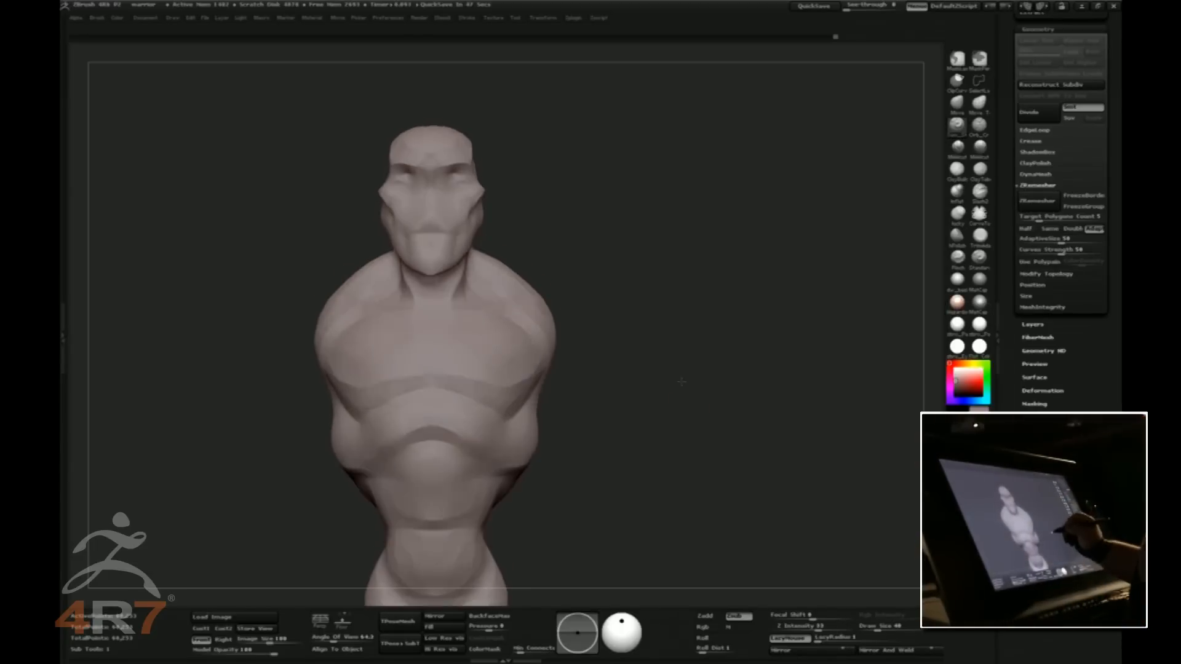
{"action": "left_click_drag", "start_coordinate": [606, 304], "coordinate": [759, 324]}
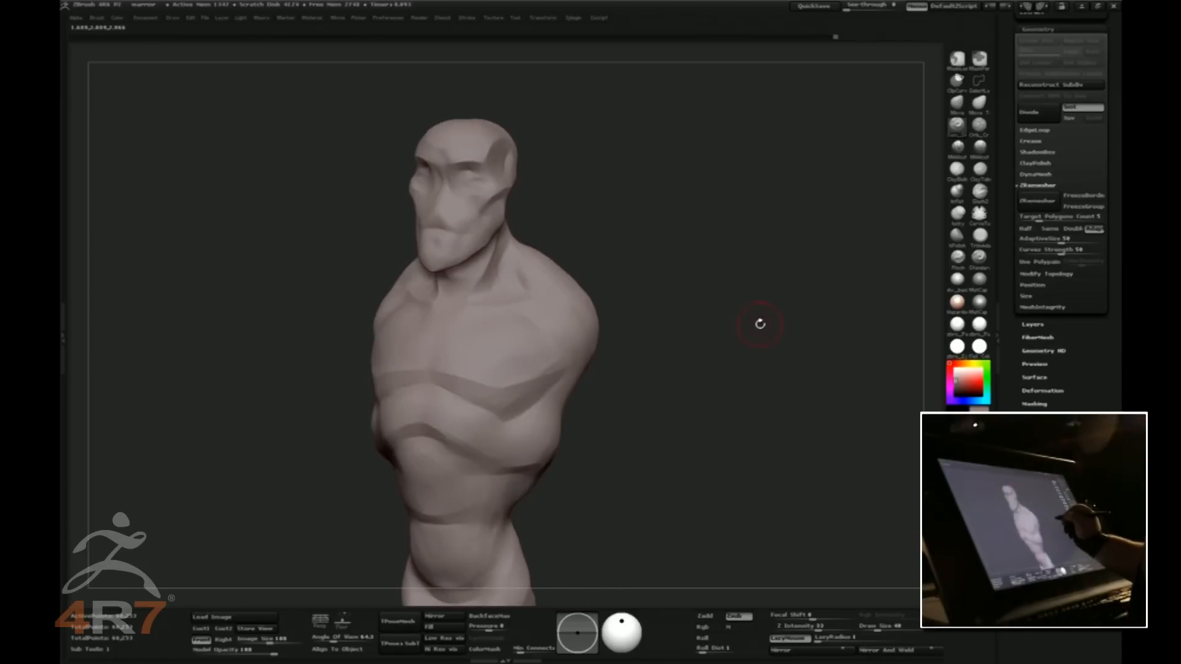
Duplicate the bust's subtool and hide the copy
{"action": "left_click_drag", "start_coordinate": [1010, 173], "coordinate": [1012, 293]}
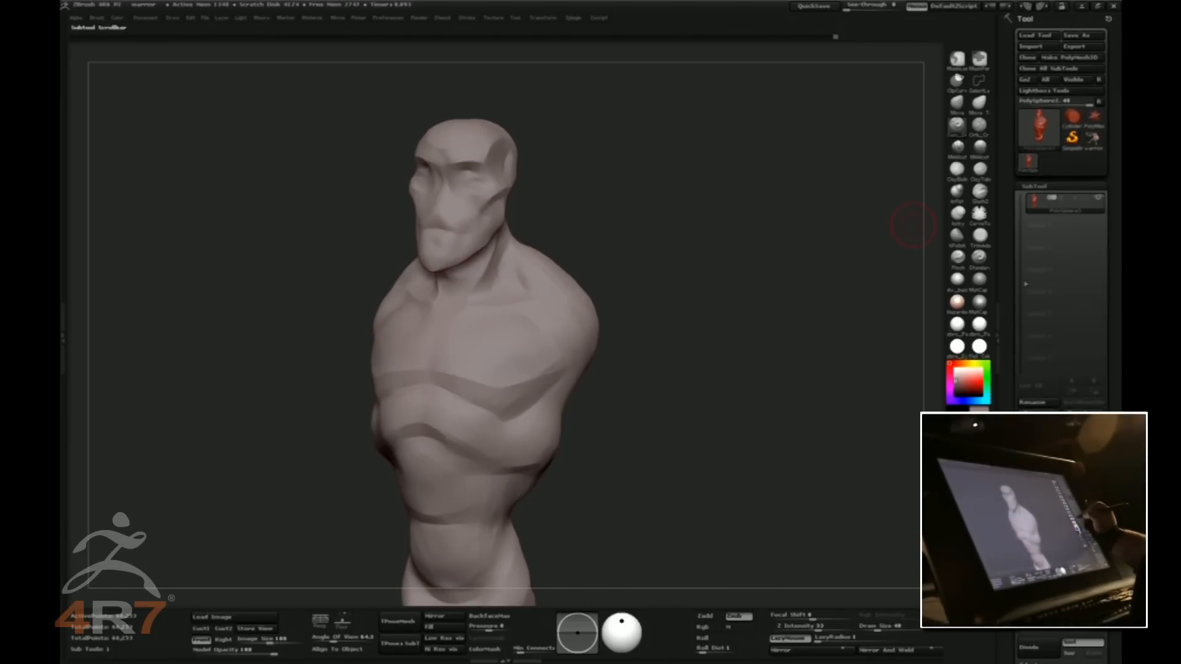
{"action": "left_click", "coordinate": [1039, 440]}
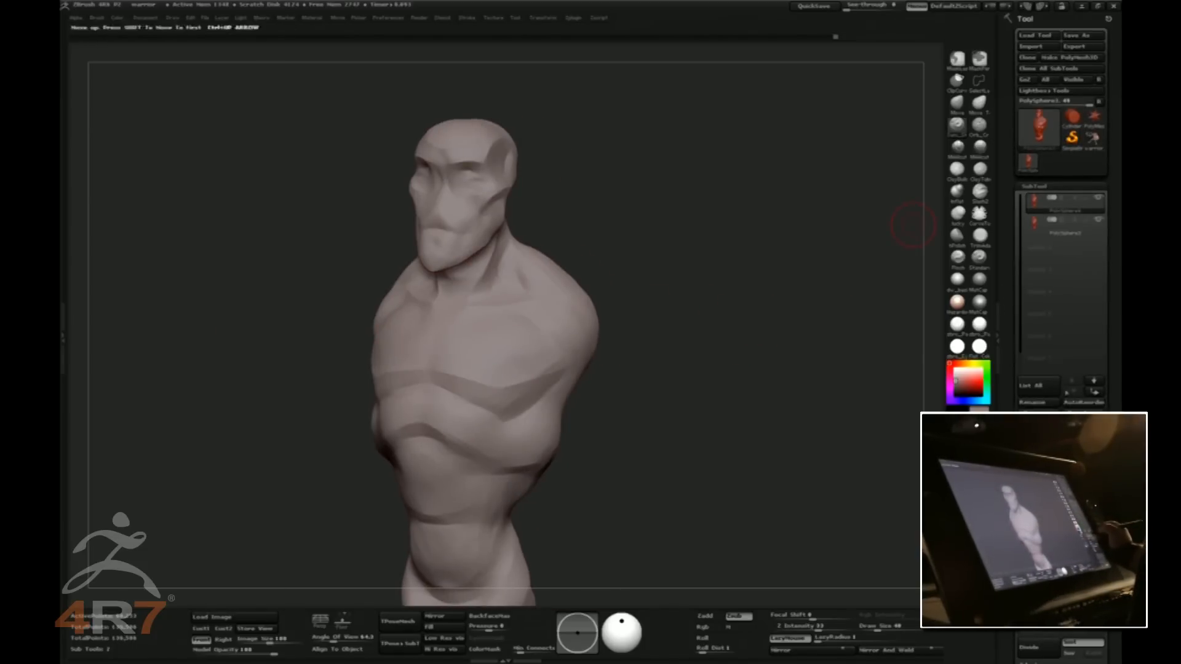
{"action": "left_click", "coordinate": [1098, 220]}
Remesh the original bust with ZRemesher and inspect its new topology with the wireframe shown
{"action": "left_click_drag", "start_coordinate": [1003, 381], "coordinate": [1004, 261]}
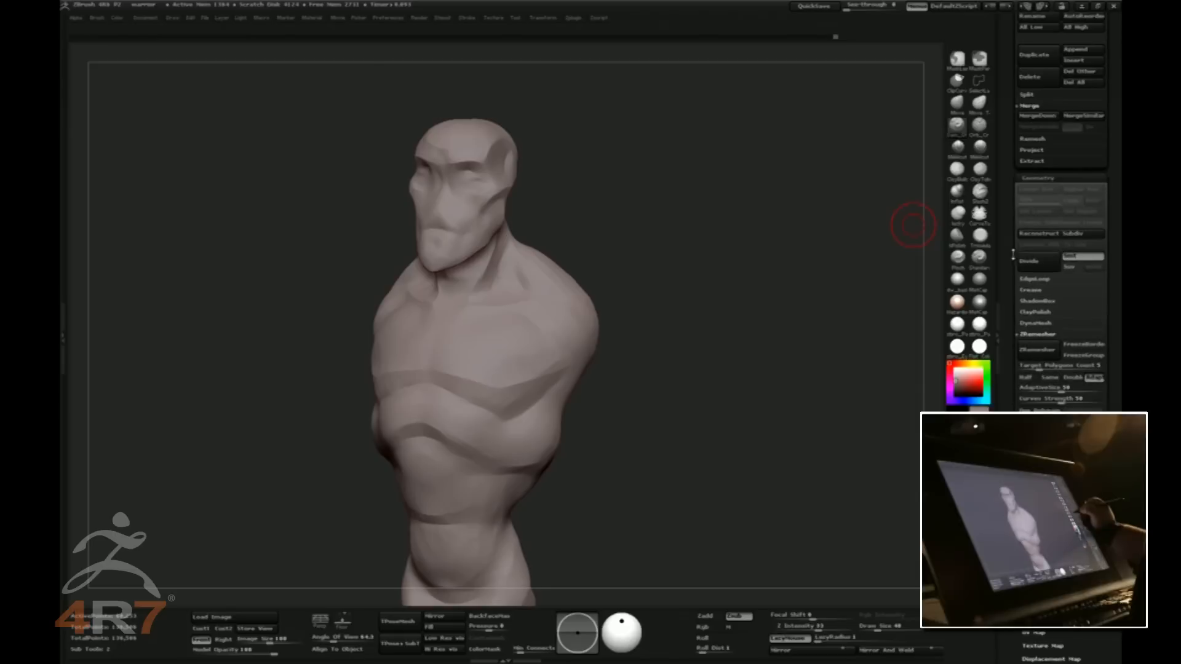
{"action": "left_click", "coordinate": [1043, 356]}
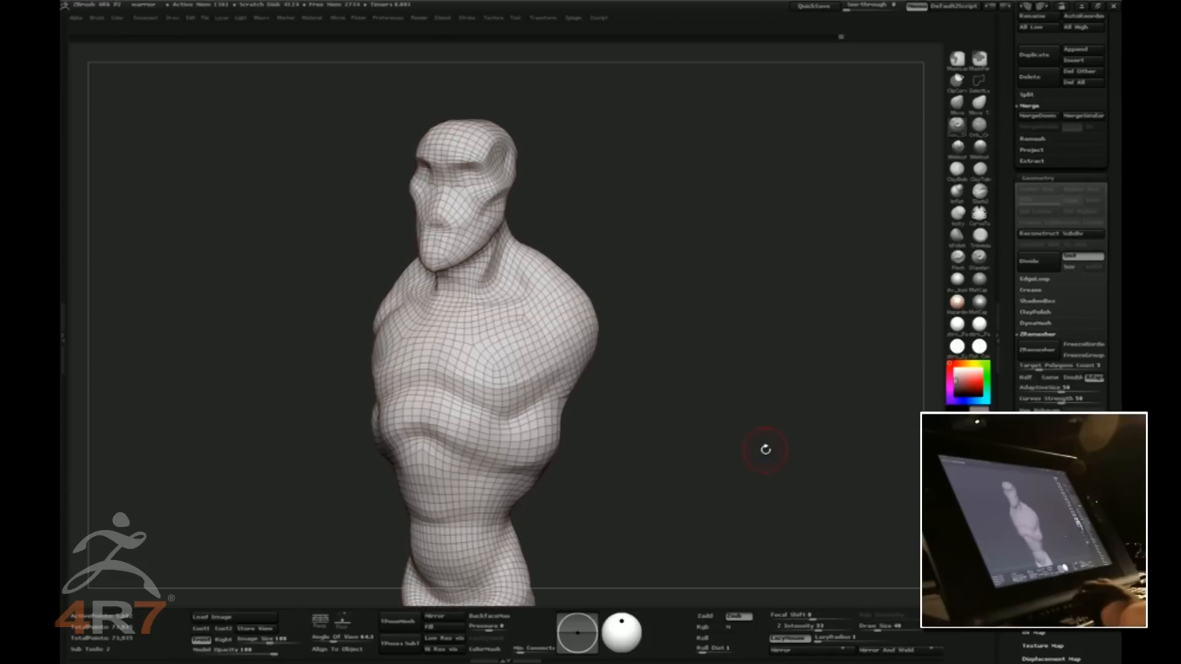
{"action": "key", "text": "shift"}
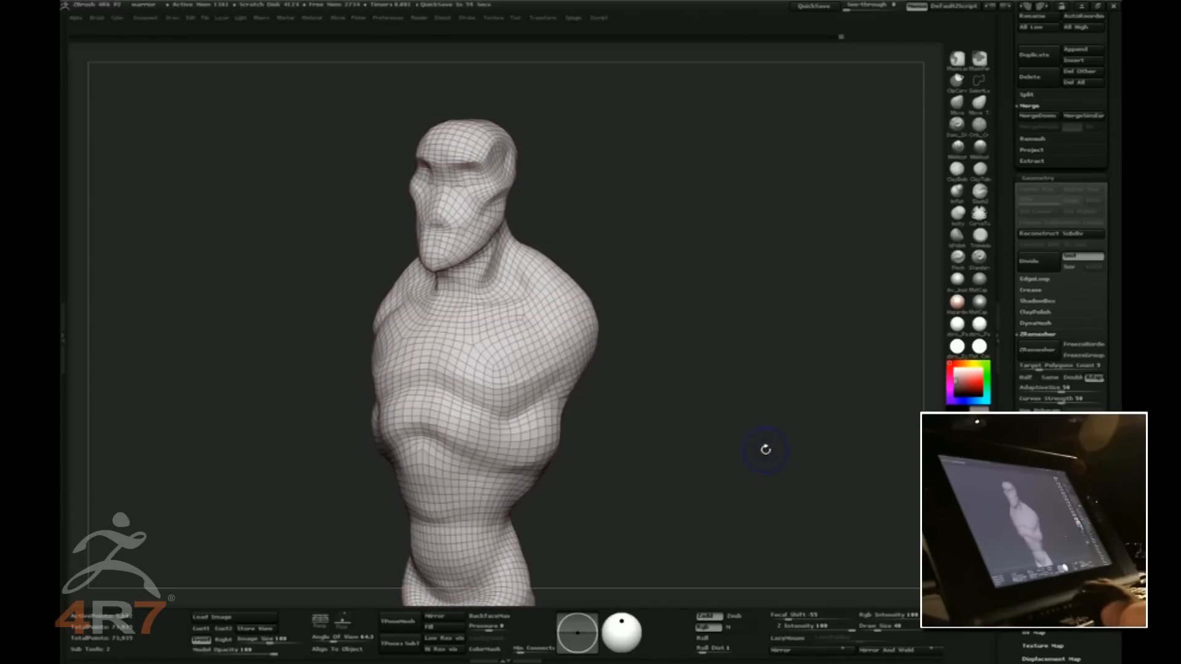
{"action": "key", "text": "shift+f"}
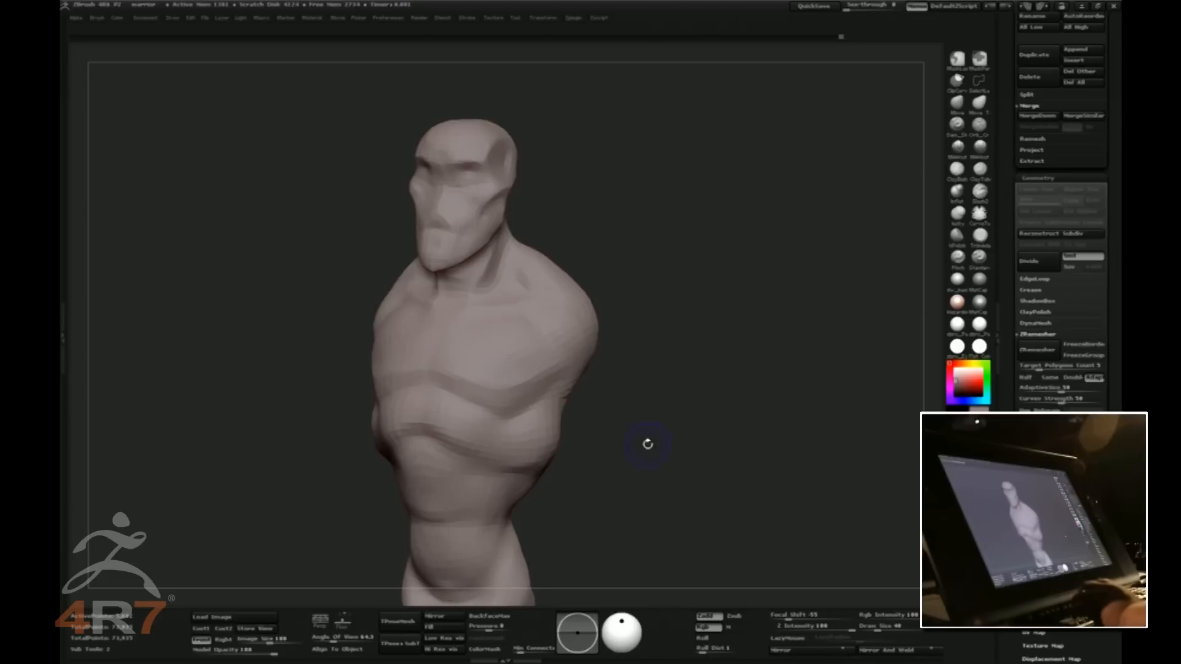
{"action": "left_click_drag", "start_coordinate": [716, 447], "coordinate": [747, 444]}
Switch to the duplicate subtool and hide the remeshed original bust
{"action": "left_click_drag", "start_coordinate": [1011, 163], "coordinate": [1013, 454]}
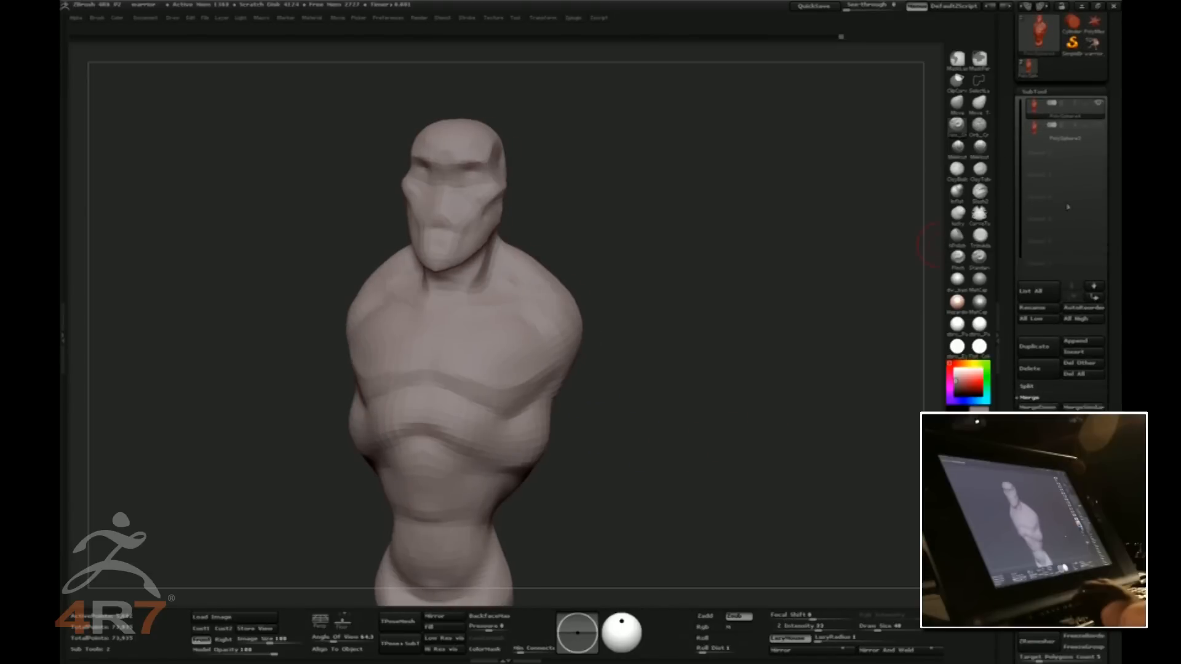
{"action": "left_click", "coordinate": [1095, 130]}
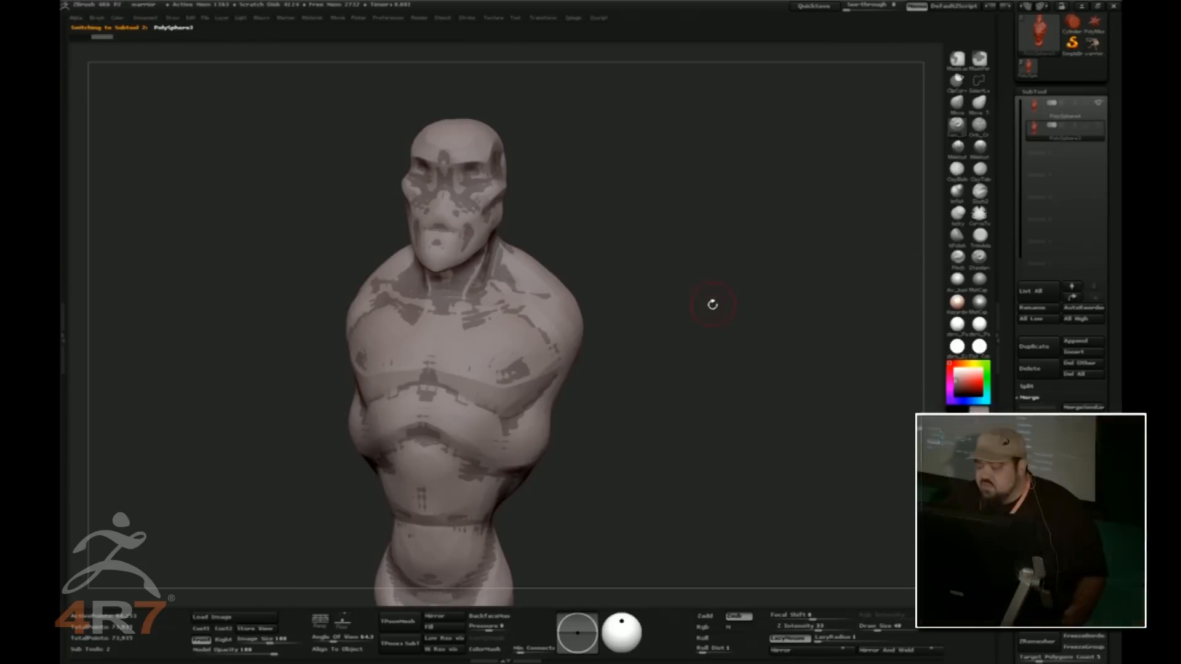
{"action": "mouse_move", "coordinate": [659, 369]}
{"action": "left_mouse_down"}
{"action": "mouse_move", "coordinate": [653, 440]}
{"action": "mouse_move", "coordinate": [656, 430]}
{"action": "mouse_move", "coordinate": [675, 435]}
{"action": "mouse_move", "coordinate": [660, 402]}
{"action": "left_mouse_up"}
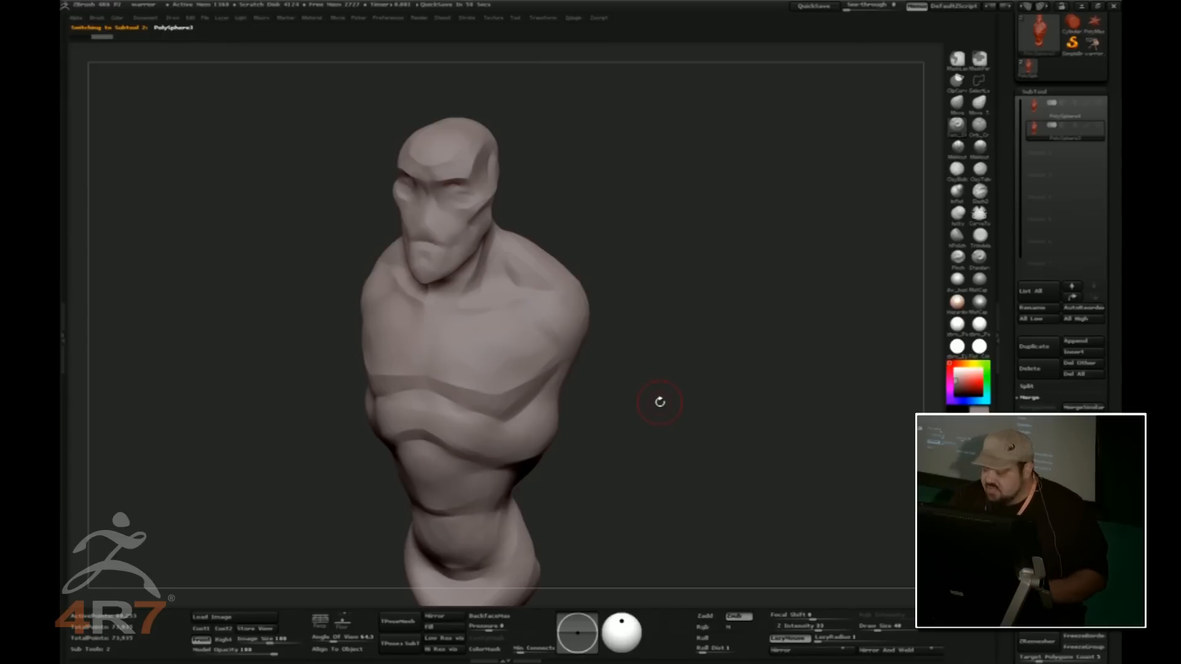
Carve a downturned mouth line into the face of the duplicate bust
{"action": "left_click", "coordinate": [957, 127]}
{"action": "left_click_drag", "start_coordinate": [652, 295], "coordinate": [611, 279]}
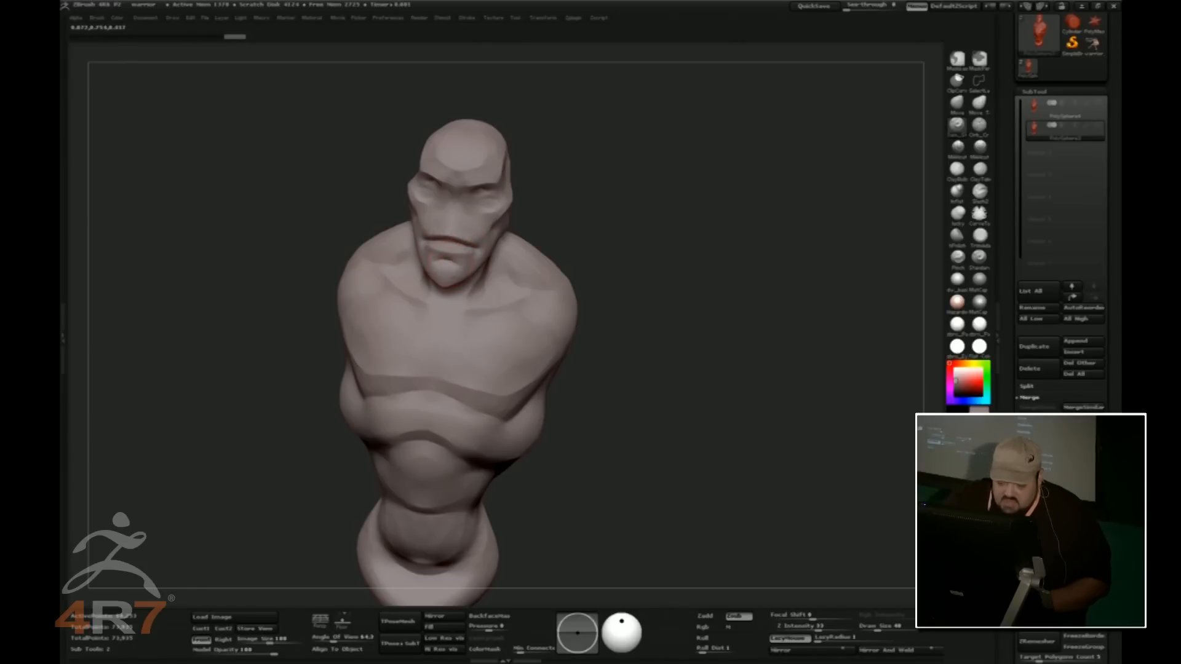
{"action": "left_click_drag", "start_coordinate": [567, 181], "coordinate": [556, 158]}
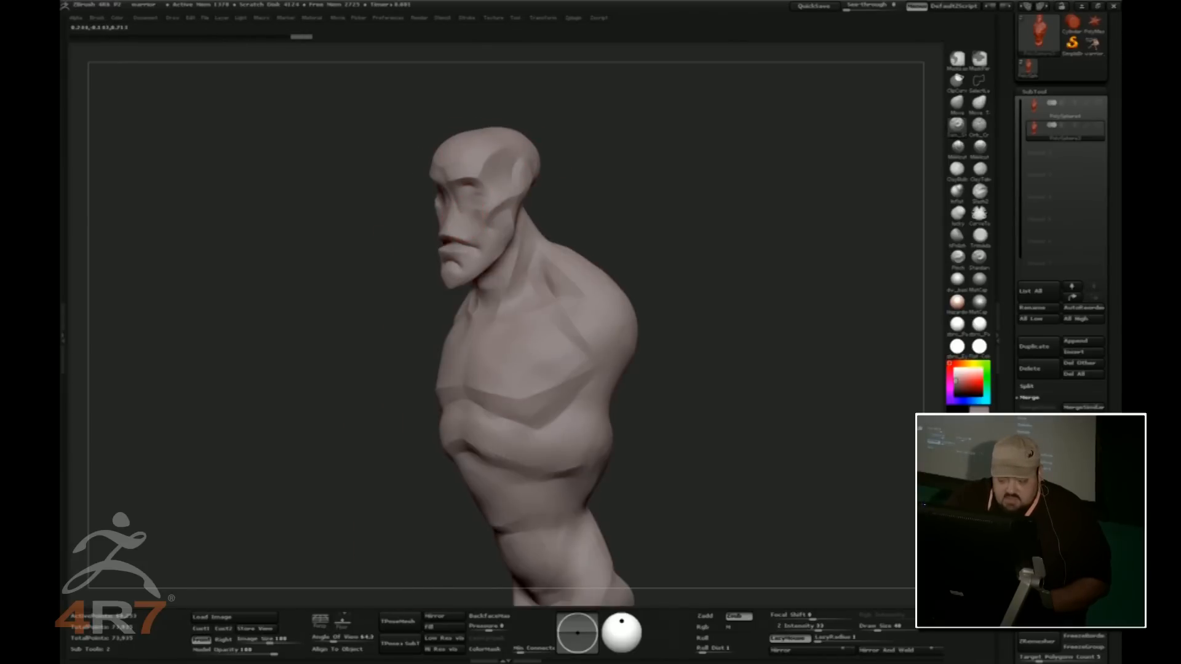
{"action": "mouse_move", "coordinate": [613, 92]}
{"action": "left_mouse_down"}
{"action": "mouse_move", "coordinate": [668, 111]}
{"action": "mouse_move", "coordinate": [602, 176]}
{"action": "left_mouse_up"}
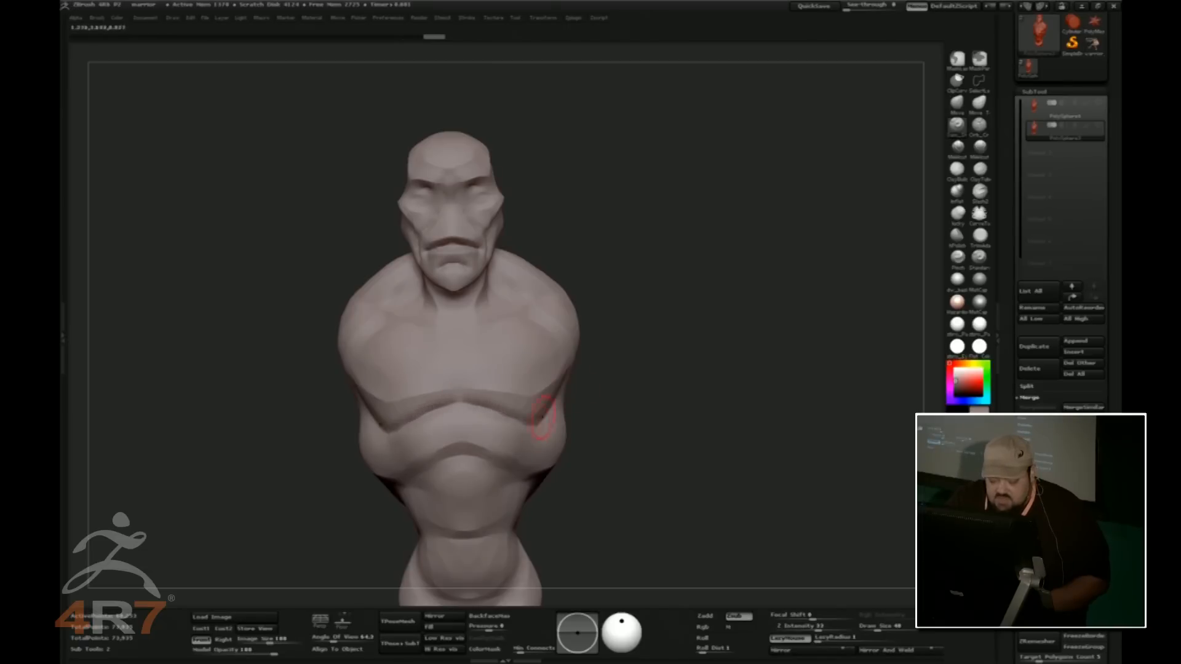
Carve the sternum, the collarbones, the lower edge of the chest and the arch of the ribcage
{"action": "left_click_drag", "start_coordinate": [629, 361], "coordinate": [564, 378]}
{"action": "left_click_drag", "start_coordinate": [537, 428], "coordinate": [592, 364]}
{"action": "left_click_drag", "start_coordinate": [664, 286], "coordinate": [719, 303]}
{"action": "left_click_drag", "start_coordinate": [519, 399], "coordinate": [586, 365]}
{"action": "left_click_drag", "start_coordinate": [653, 266], "coordinate": [701, 269]}
{"action": "mouse_move", "coordinate": [454, 357]}
{"action": "left_mouse_down"}
{"action": "mouse_move", "coordinate": [456, 322]}
{"action": "mouse_move", "coordinate": [575, 297]}
{"action": "mouse_move", "coordinate": [562, 329]}
{"action": "left_mouse_up"}
{"action": "mouse_move", "coordinate": [441, 446]}
{"action": "left_mouse_down"}
{"action": "mouse_move", "coordinate": [501, 472]}
{"action": "mouse_move", "coordinate": [554, 469]}
{"action": "mouse_move", "coordinate": [657, 360]}
{"action": "left_mouse_up"}
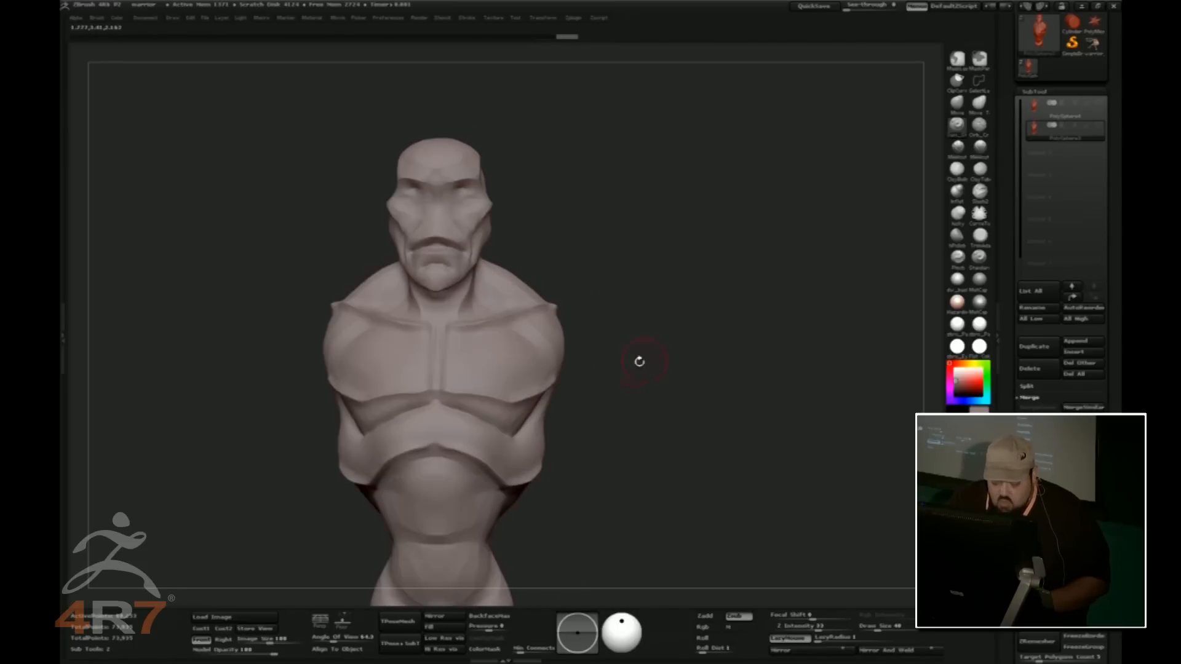
{"action": "left_click_drag", "start_coordinate": [433, 456], "coordinate": [506, 503]}
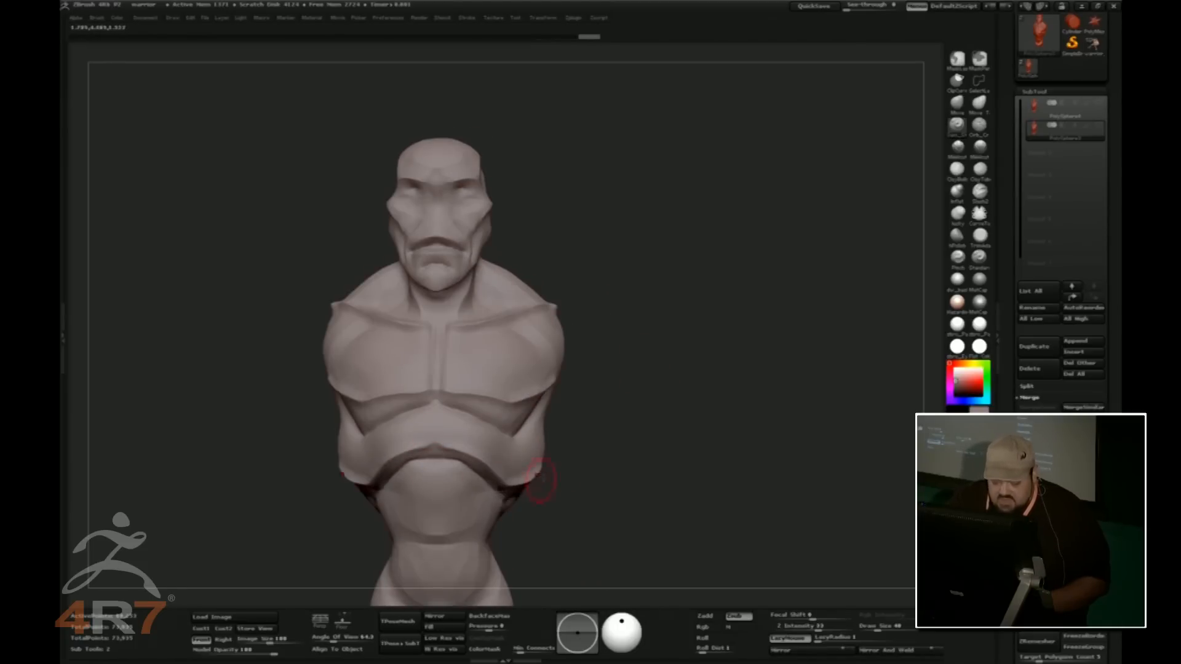
Remesh the carved bust with ZRemesher and smooth its abdomen and face
{"action": "left_click_drag", "start_coordinate": [701, 429], "coordinate": [704, 443]}
{"action": "left_click", "coordinate": [1037, 640]}
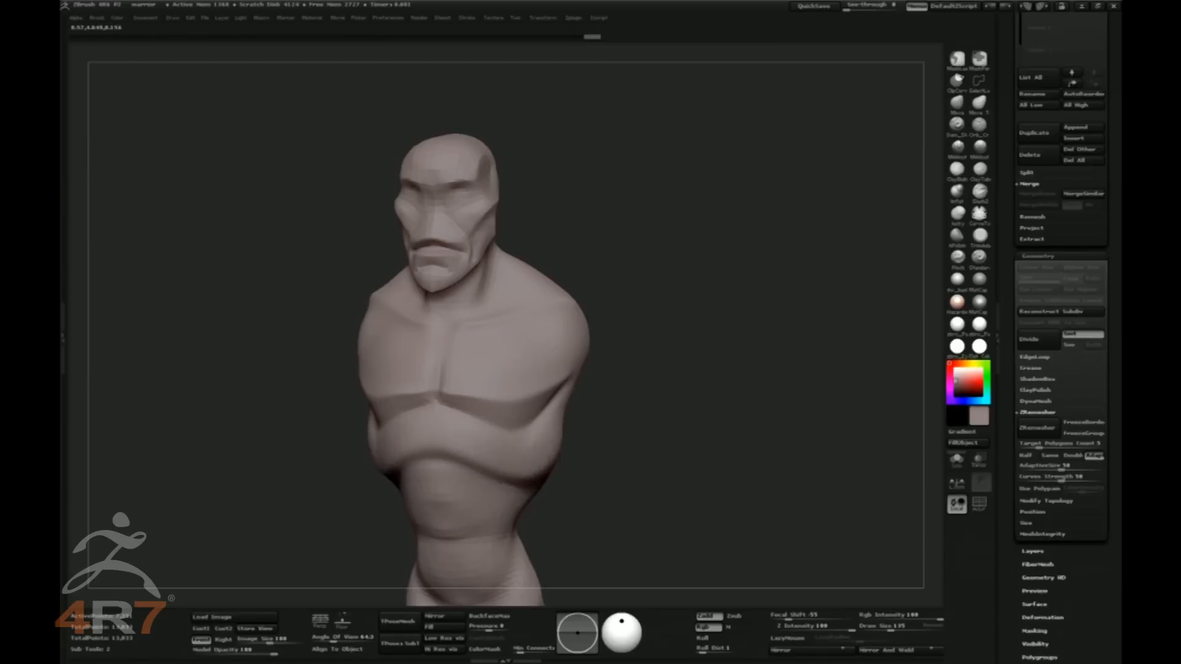
{"action": "mouse_move", "coordinate": [468, 541]}
{"action": "left_mouse_down", "text": "shift"}
{"action": "mouse_move", "coordinate": [448, 475]}
{"action": "mouse_move", "coordinate": [455, 541]}
{"action": "mouse_move", "coordinate": [514, 461]}
{"action": "left_mouse_up", "text": "shift"}
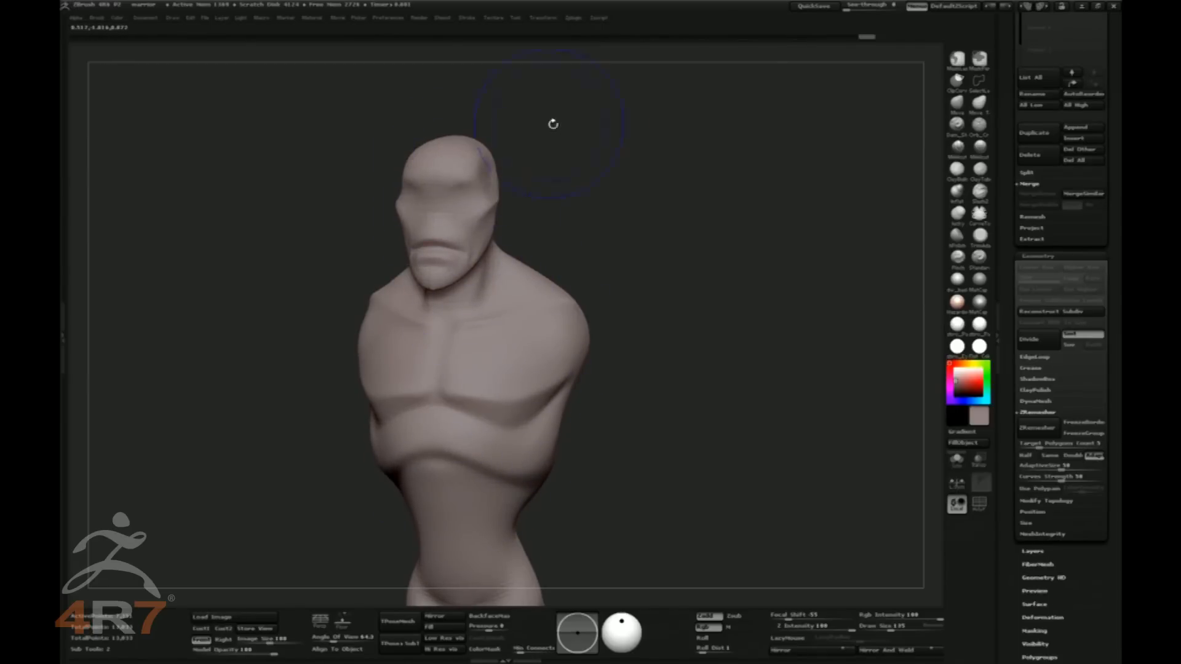
{"action": "mouse_move", "coordinate": [553, 121]}
{"action": "left_mouse_down"}
{"action": "mouse_move", "coordinate": [541, 157]}
{"action": "mouse_move", "coordinate": [566, 192]}
{"action": "left_mouse_up"}
{"action": "mouse_move", "coordinate": [628, 163]}
{"action": "left_mouse_down", "text": "shift"}
{"action": "mouse_move", "coordinate": [655, 248]}
{"action": "mouse_move", "coordinate": [616, 369]}
{"action": "left_mouse_up", "text": "shift"}
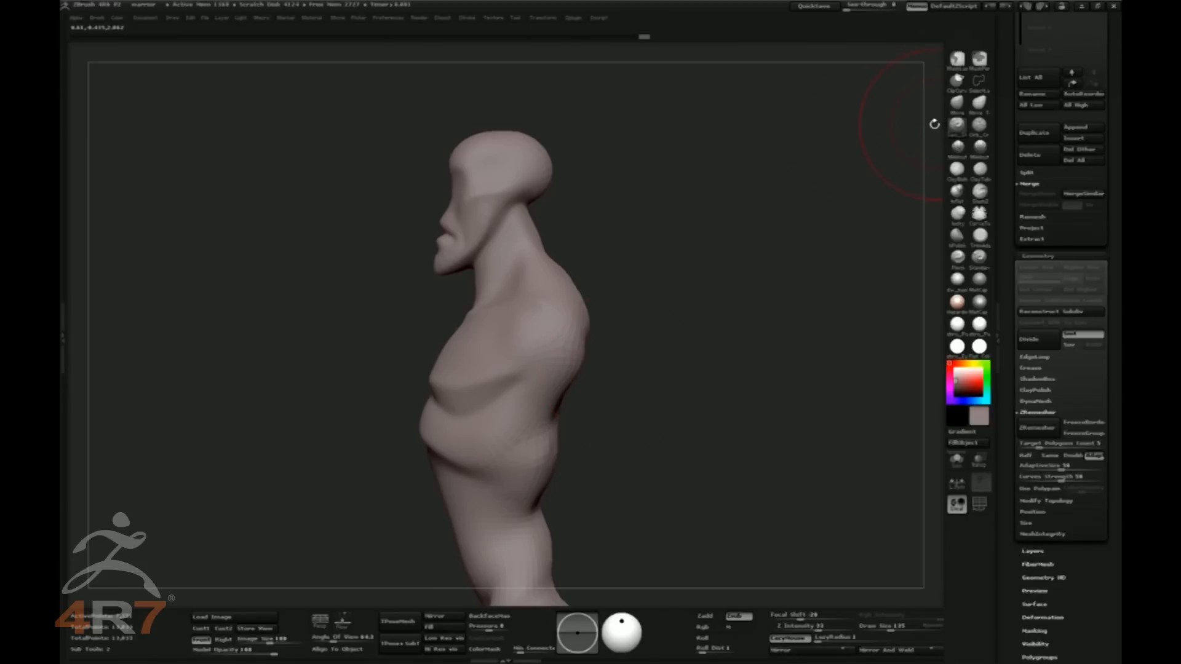
Reshape the abdomen and pelvis in side view with the Move brush, filling out a straighter front, and smooth it
{"action": "left_click", "coordinate": [960, 104]}
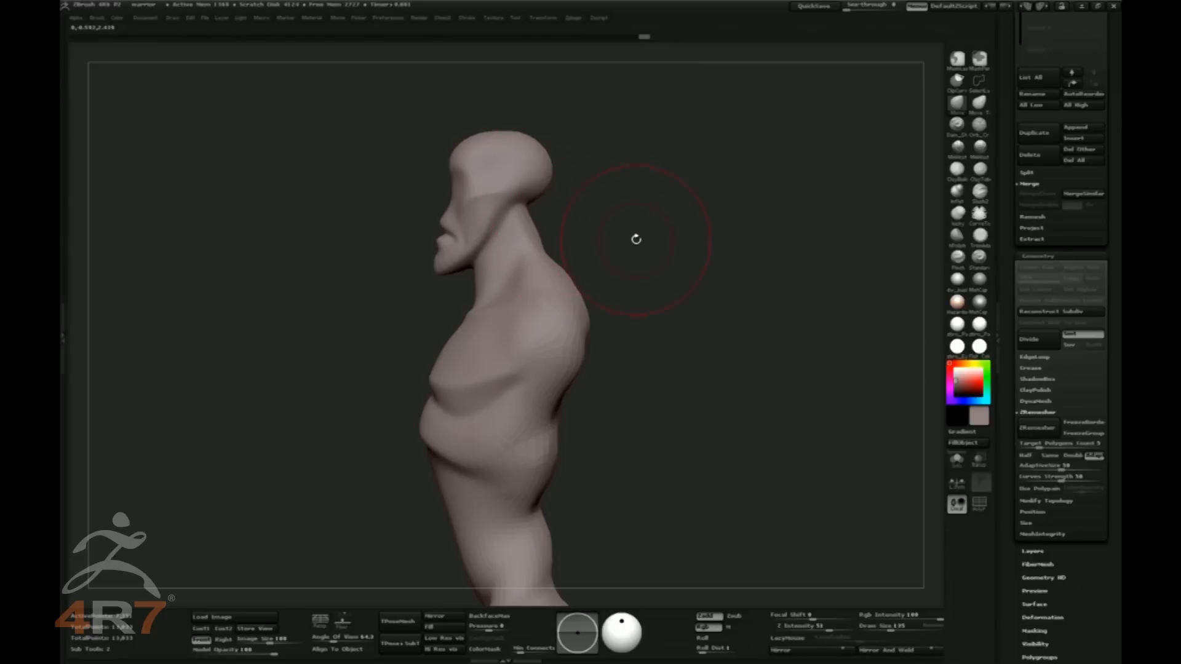
{"action": "key", "text": "space"}
{"action": "left_click_drag", "start_coordinate": [661, 367], "coordinate": [690, 322]}
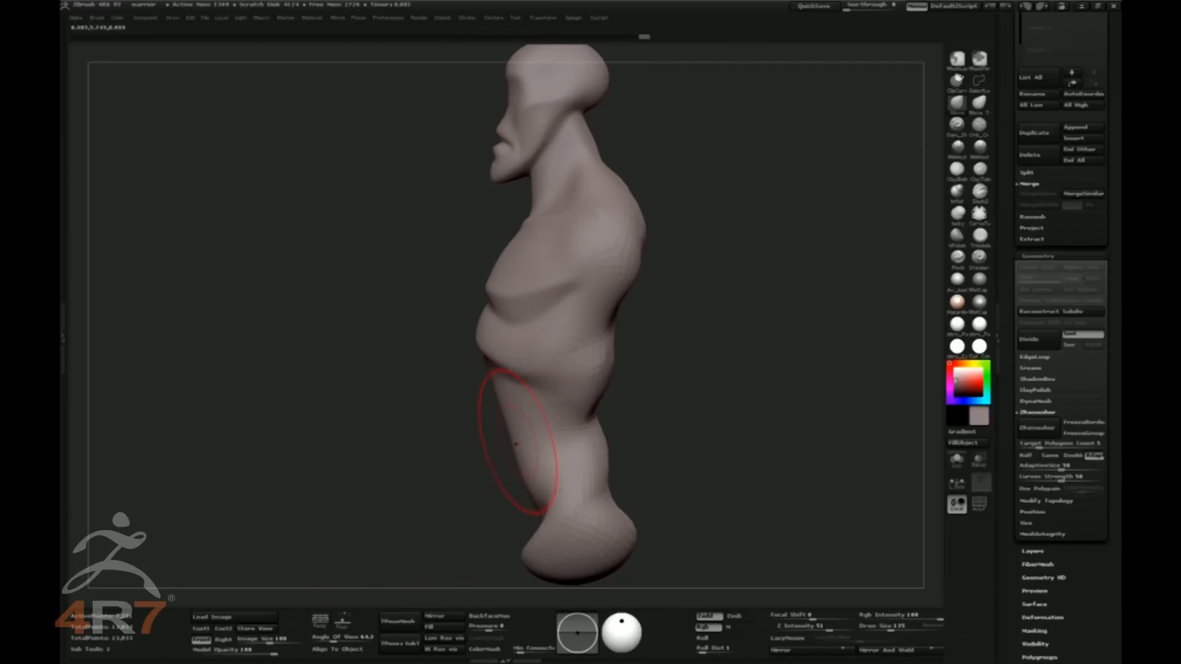
{"action": "mouse_move", "coordinate": [514, 461]}
{"action": "left_mouse_down"}
{"action": "mouse_move", "coordinate": [534, 513]}
{"action": "mouse_move", "coordinate": [557, 532]}
{"action": "mouse_move", "coordinate": [546, 548]}
{"action": "left_mouse_up"}
{"action": "mouse_move", "coordinate": [525, 496]}
{"action": "left_mouse_down", "text": "shift"}
{"action": "mouse_move", "coordinate": [506, 446]}
{"action": "mouse_move", "coordinate": [502, 461]}
{"action": "mouse_move", "coordinate": [508, 428]}
{"action": "mouse_move", "coordinate": [516, 504]}
{"action": "mouse_move", "coordinate": [557, 491]}
{"action": "left_mouse_up", "text": "shift"}
{"action": "left_click_drag", "start_coordinate": [818, 480], "coordinate": [695, 505]}
{"action": "left_click_drag", "start_coordinate": [683, 425], "coordinate": [710, 421]}
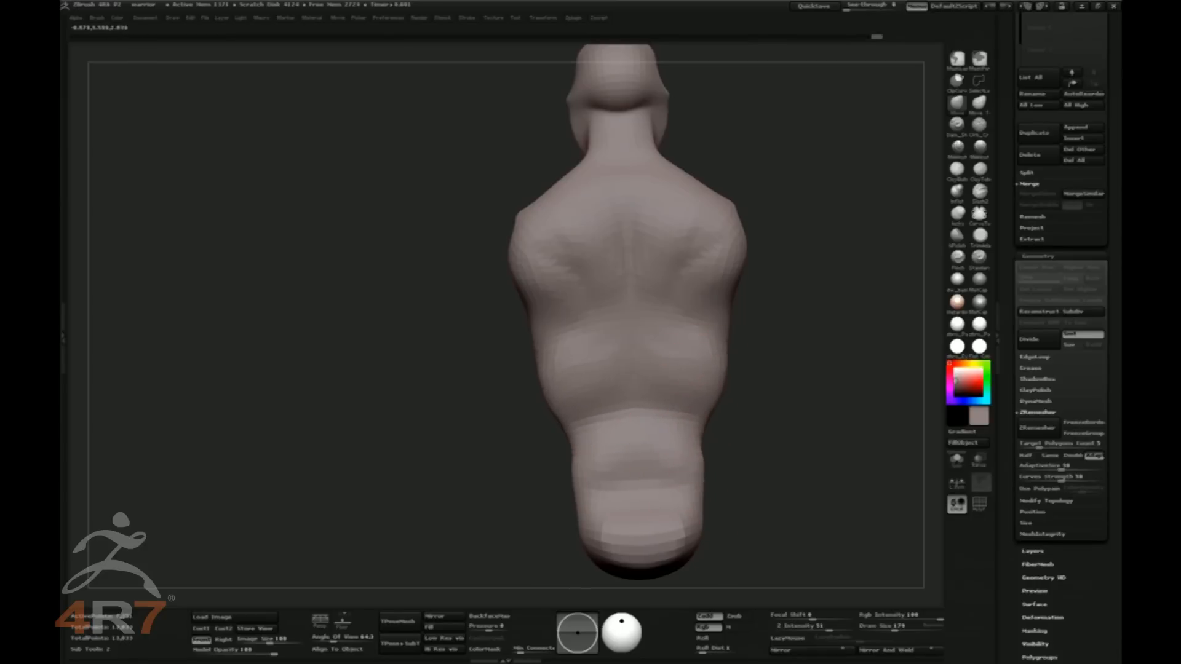
Examine the reshaped torso's silhouette and proportions from the side and the front
{"action": "left_click_drag", "start_coordinate": [780, 401], "coordinate": [824, 404]}
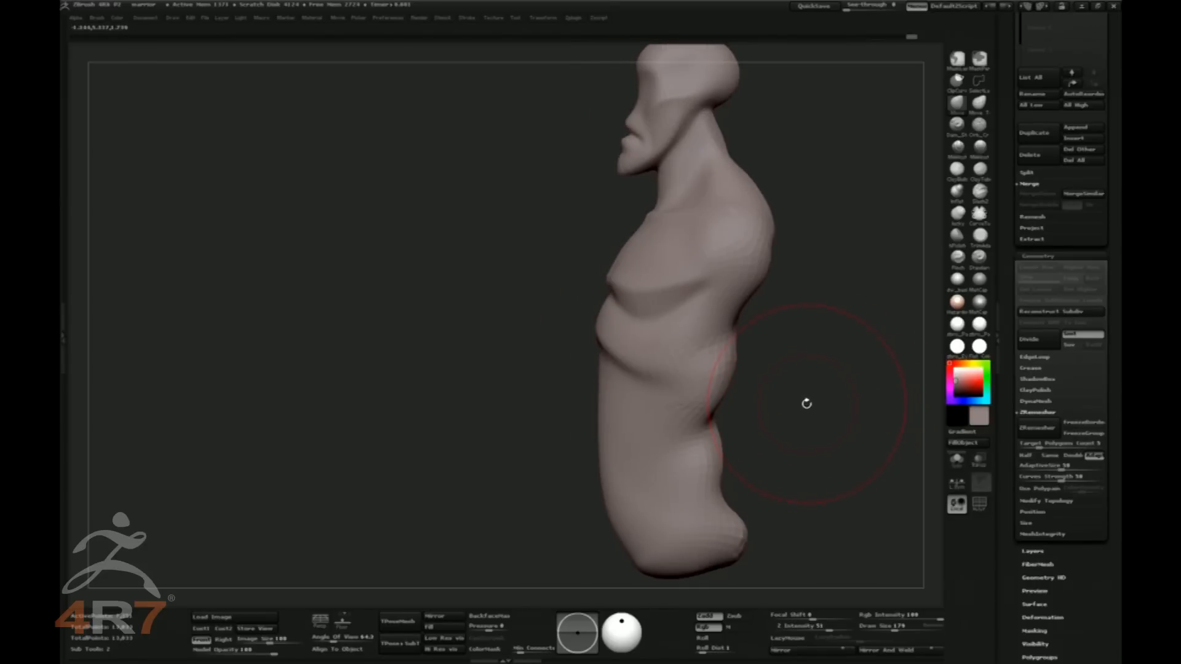
{"action": "left_click_drag", "start_coordinate": [811, 402], "coordinate": [812, 385]}
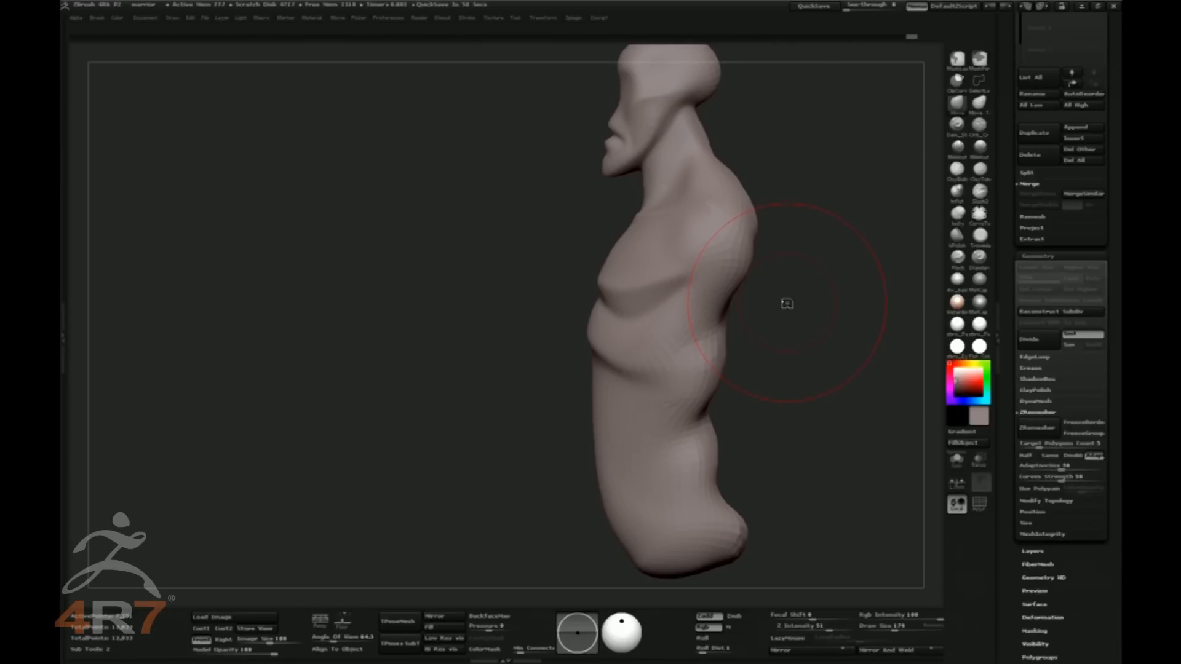
{"action": "key", "text": "space"}
{"action": "left_click_drag", "start_coordinate": [855, 416], "coordinate": [796, 531]}
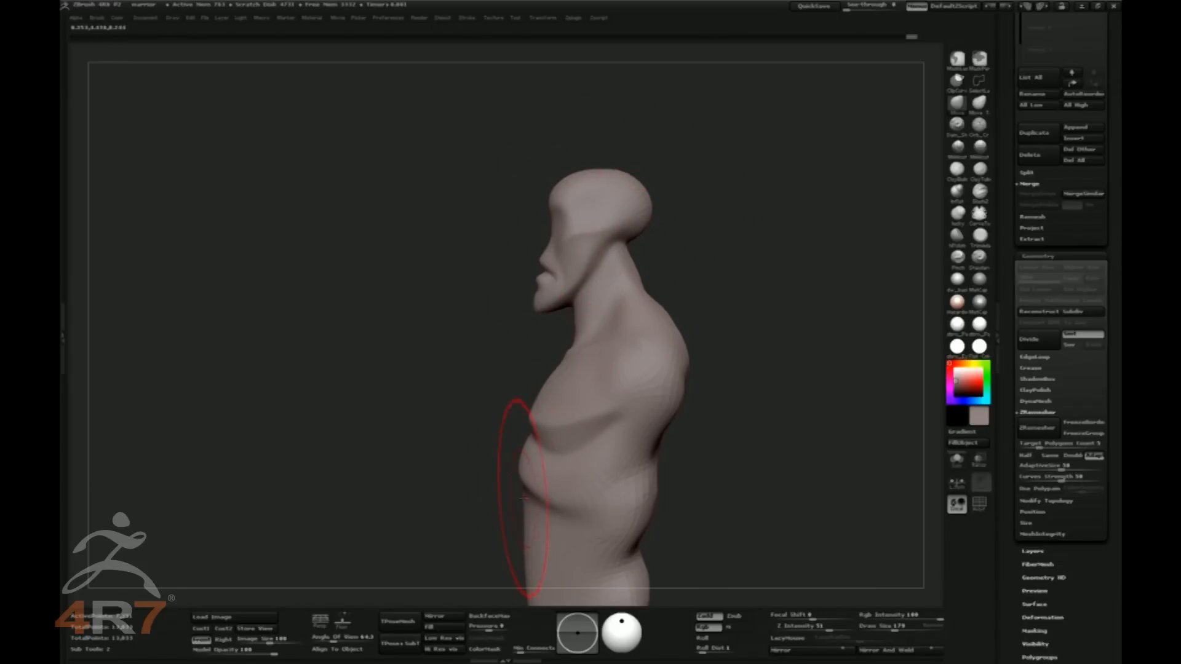
{"action": "key", "text": "space"}
{"action": "left_click_drag", "start_coordinate": [735, 408], "coordinate": [730, 215]}
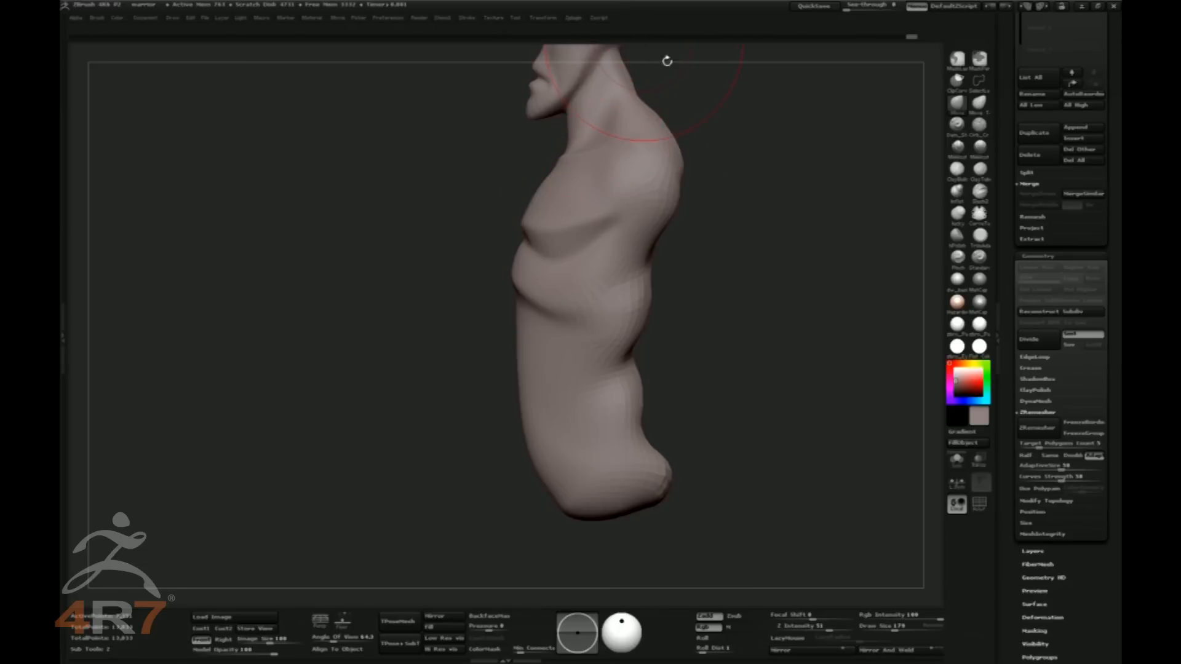
{"action": "key", "text": "space"}
{"action": "mouse_move", "coordinate": [775, 390]}
{"action": "left_mouse_down"}
{"action": "mouse_move", "coordinate": [767, 430]}
{"action": "mouse_move", "coordinate": [828, 455]}
{"action": "left_mouse_up"}
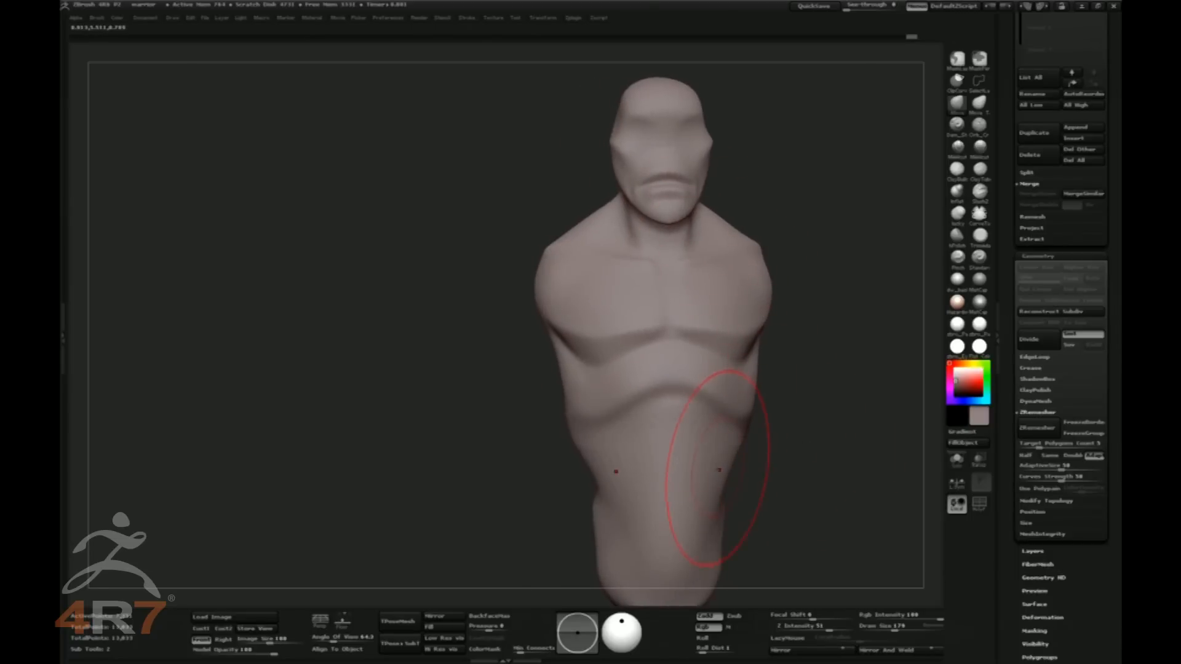
{"action": "left_click_drag", "start_coordinate": [829, 411], "coordinate": [784, 410]}
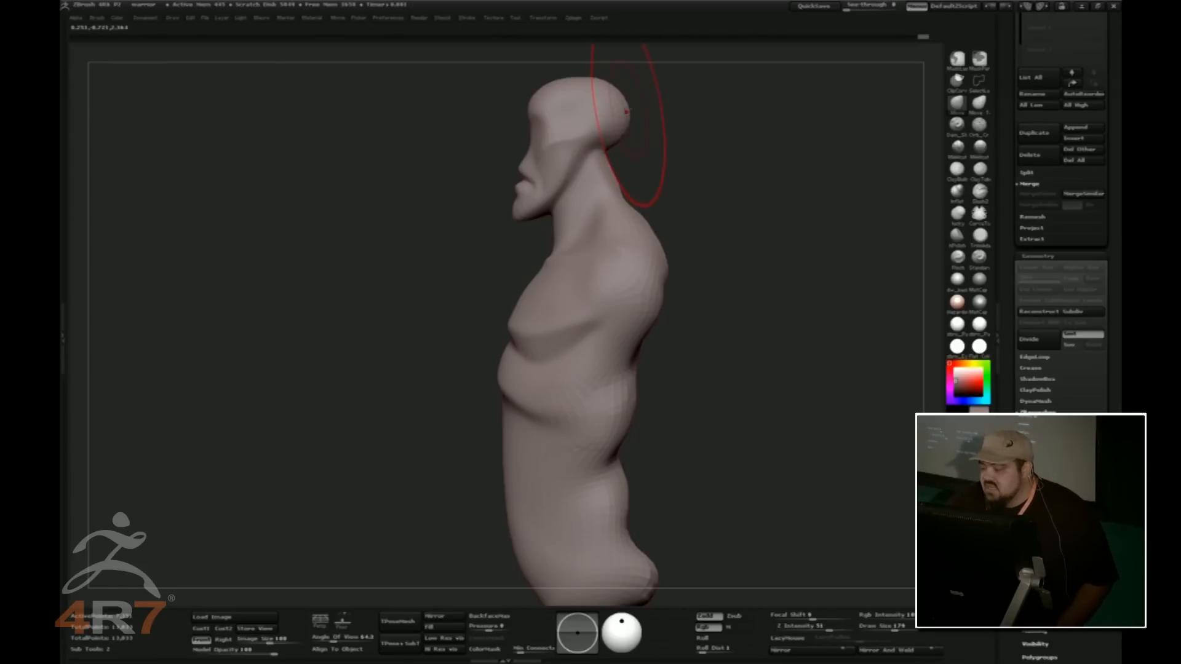
Adjust the side profile of the forehead, mouth, nape and upper back with small Move brush pulls
{"action": "left_click_drag", "start_coordinate": [533, 109], "coordinate": [517, 110]}
{"action": "left_click_drag", "start_coordinate": [530, 194], "coordinate": [526, 182]}
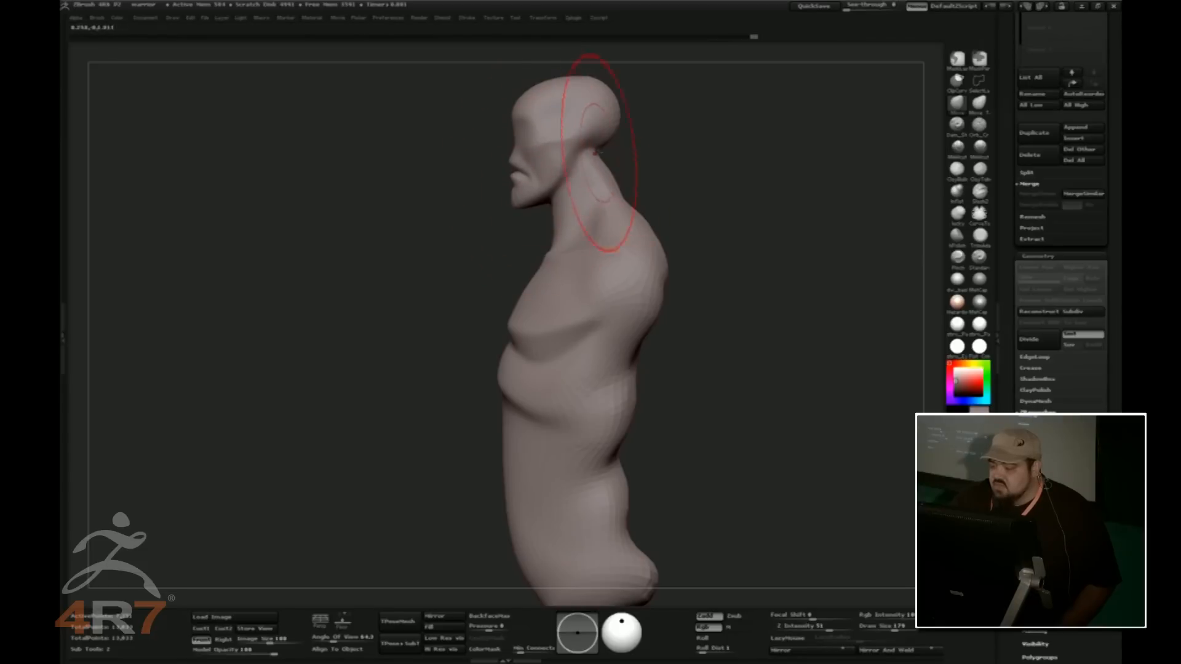
{"action": "left_click_drag", "start_coordinate": [595, 156], "coordinate": [602, 157]}
{"action": "left_click_drag", "start_coordinate": [639, 214], "coordinate": [642, 212]}
Adjust the front side profile from the upper chest over the ribcage down to the lower abdomen
{"action": "left_click_drag", "start_coordinate": [541, 278], "coordinate": [533, 273]}
{"action": "left_click_drag", "start_coordinate": [511, 357], "coordinate": [502, 357]}
{"action": "left_click_drag", "start_coordinate": [512, 429], "coordinate": [503, 431]}
{"action": "left_click_drag", "start_coordinate": [516, 490], "coordinate": [512, 490]}
{"action": "left_click_drag", "start_coordinate": [520, 535], "coordinate": [531, 536]}
Adjust the back's side profile from the lower back up to the shoulders and neck base
{"action": "left_click_drag", "start_coordinate": [617, 484], "coordinate": [621, 425]}
{"action": "left_click_drag", "start_coordinate": [631, 378], "coordinate": [637, 376]}
{"action": "left_click_drag", "start_coordinate": [655, 263], "coordinate": [659, 261]}
{"action": "left_click_drag", "start_coordinate": [631, 204], "coordinate": [640, 212]}
Smooth the lower abdomen from the front and check it in a three-quarter view
{"action": "left_click_drag", "start_coordinate": [704, 286], "coordinate": [809, 298]}
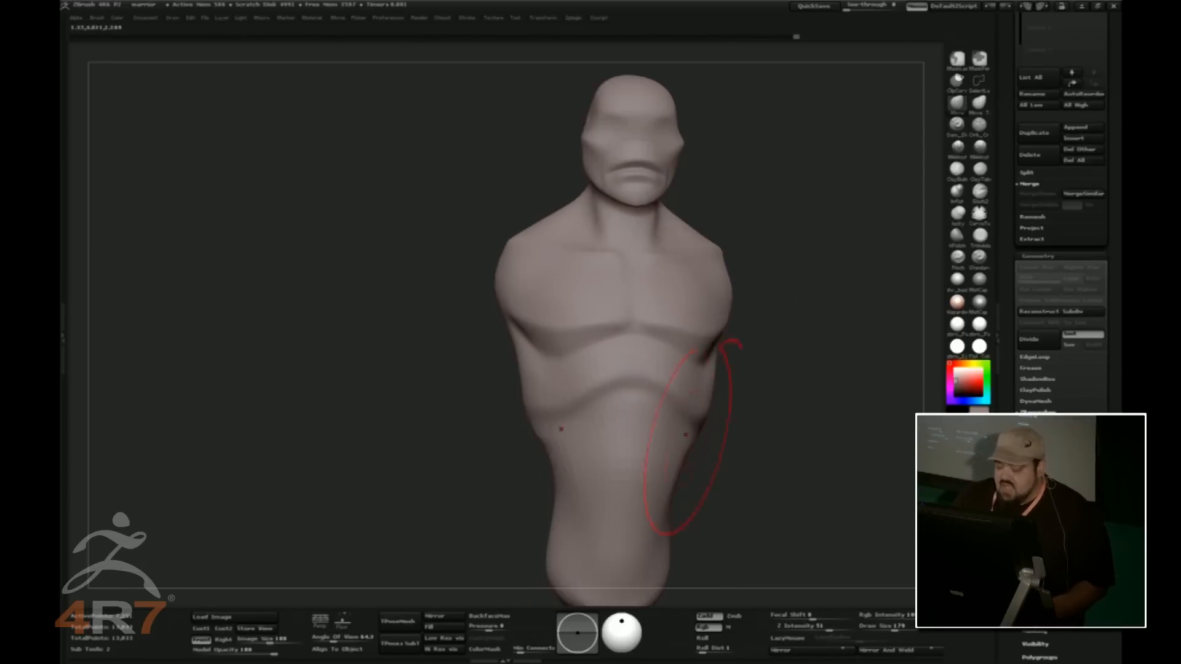
{"action": "left_click_drag", "start_coordinate": [640, 480], "coordinate": [625, 508], "text": "shift"}
{"action": "left_click_drag", "start_coordinate": [801, 438], "coordinate": [750, 441]}
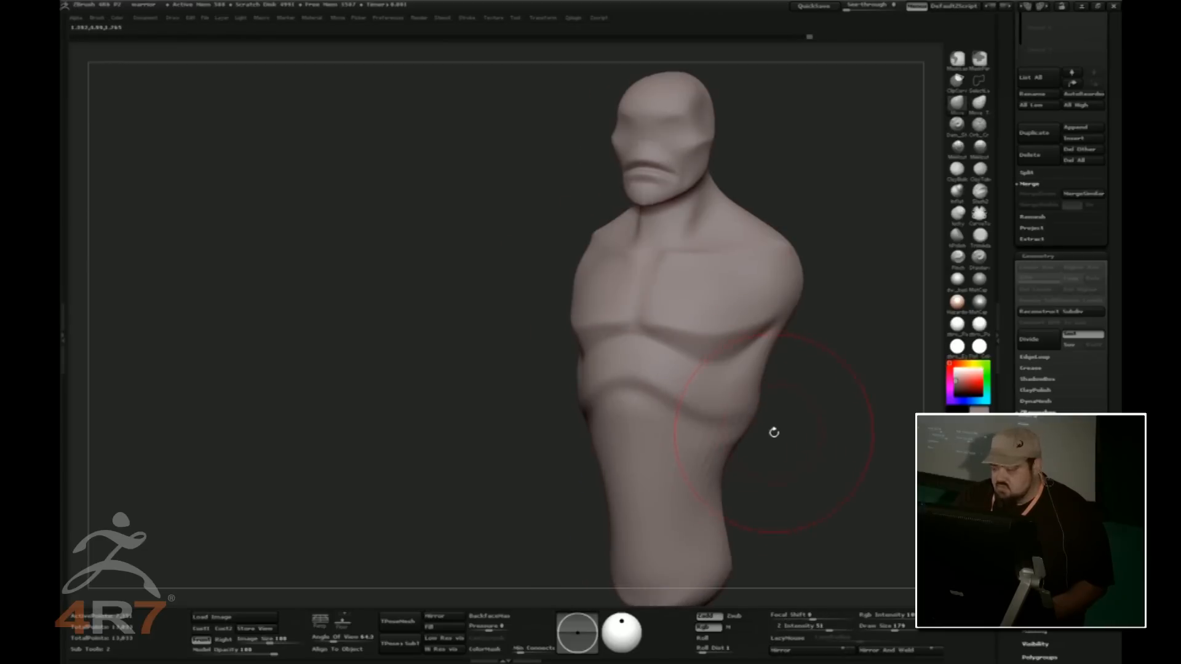
Shape the pelvis end of the torso with the Move brush and smooth it from the front and side
{"action": "key", "text": "space"}
{"action": "left_click_drag", "start_coordinate": [821, 581], "coordinate": [787, 481]}
{"action": "left_click_drag", "start_coordinate": [739, 407], "coordinate": [678, 471]}
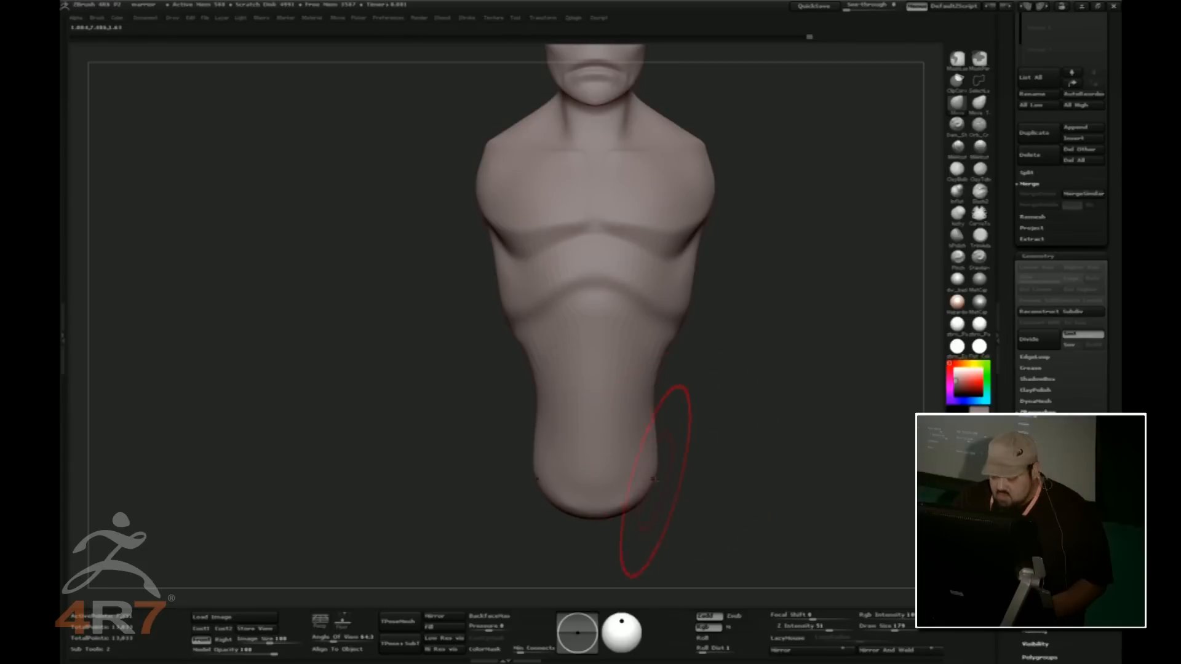
{"action": "left_click_drag", "start_coordinate": [636, 493], "coordinate": [643, 460]}
{"action": "mouse_move", "coordinate": [720, 424]}
{"action": "left_mouse_down"}
{"action": "mouse_move", "coordinate": [684, 422]}
{"action": "mouse_move", "coordinate": [612, 459]}
{"action": "left_mouse_up"}
{"action": "left_click_drag", "start_coordinate": [738, 434], "coordinate": [689, 440]}
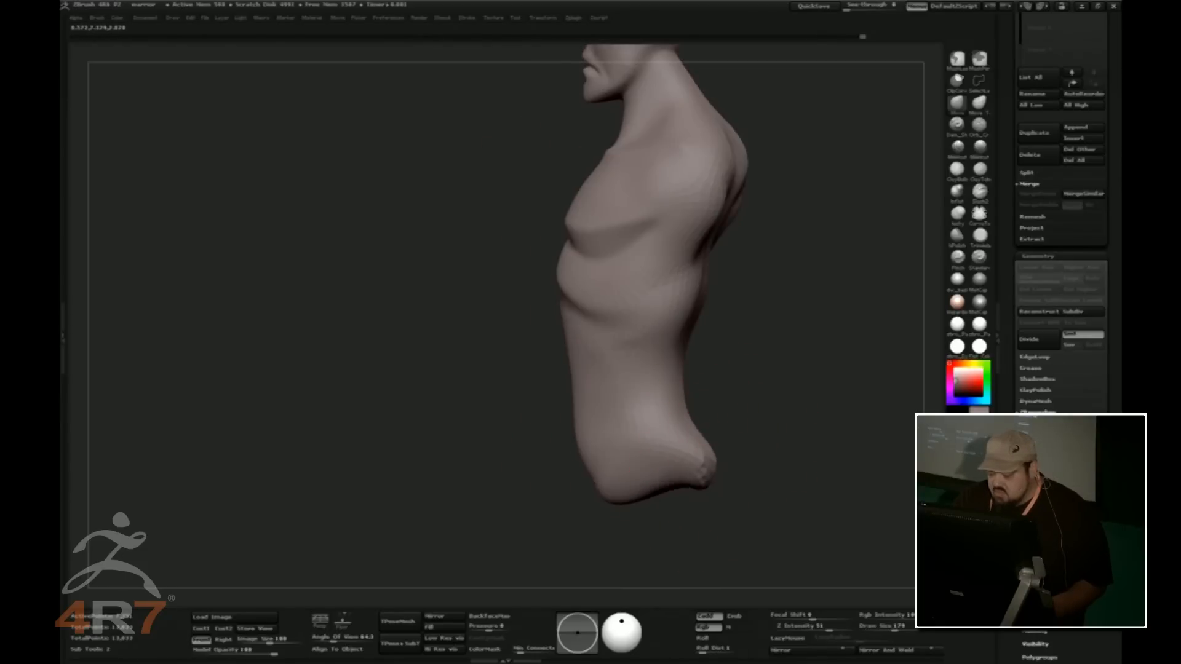
{"action": "left_click_drag", "start_coordinate": [695, 426], "coordinate": [781, 468], "text": "shift"}
{"action": "mouse_move", "coordinate": [795, 409]}
{"action": "left_mouse_down"}
{"action": "mouse_move", "coordinate": [767, 416]}
{"action": "mouse_move", "coordinate": [709, 332]}
{"action": "left_mouse_up"}
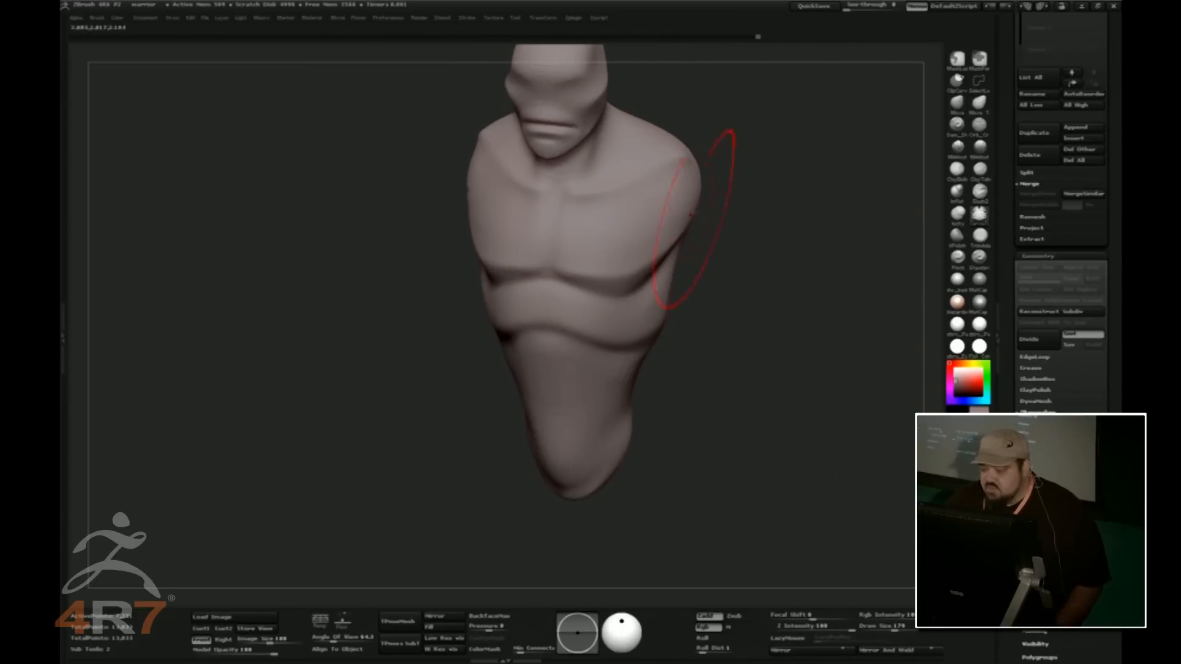
Draw a mirrored pair of curve tubes as arms, running from the shoulders down and outward past the torso
{"action": "key", "text": "space"}
{"action": "left_click_drag", "start_coordinate": [773, 171], "coordinate": [762, 172]}
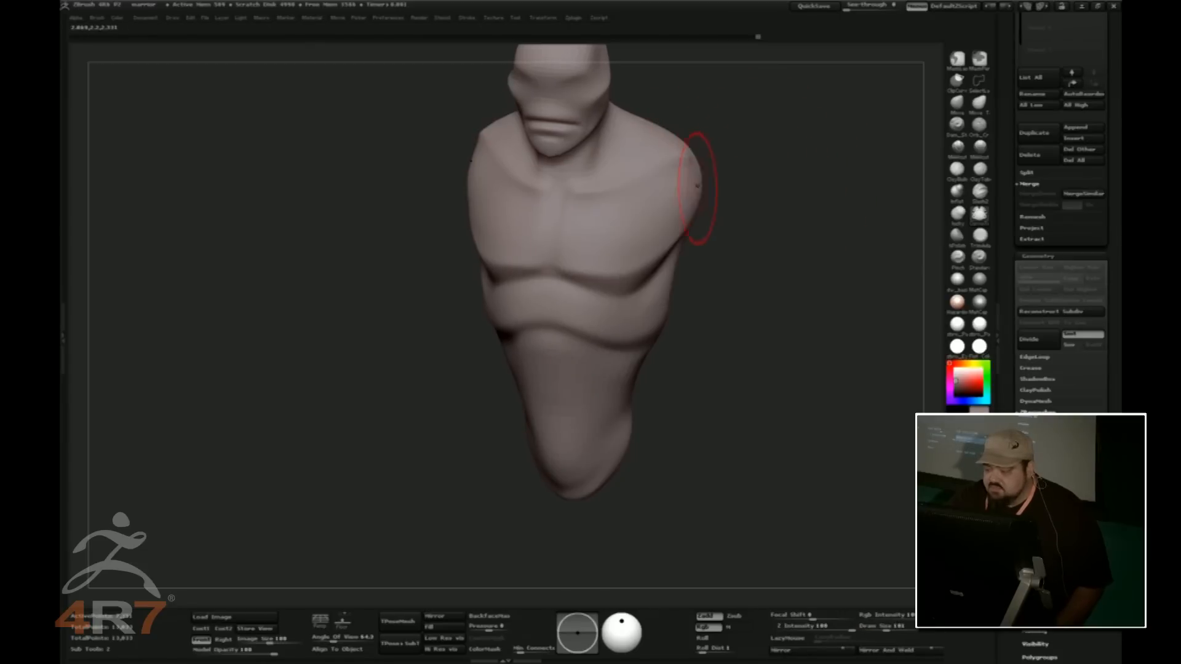
{"action": "left_click_drag", "start_coordinate": [800, 587], "coordinate": [798, 594]}
{"action": "mouse_move", "coordinate": [842, 340]}
{"action": "left_mouse_down"}
{"action": "mouse_move", "coordinate": [836, 168]}
{"action": "mouse_move", "coordinate": [856, 208]}
{"action": "left_mouse_up"}
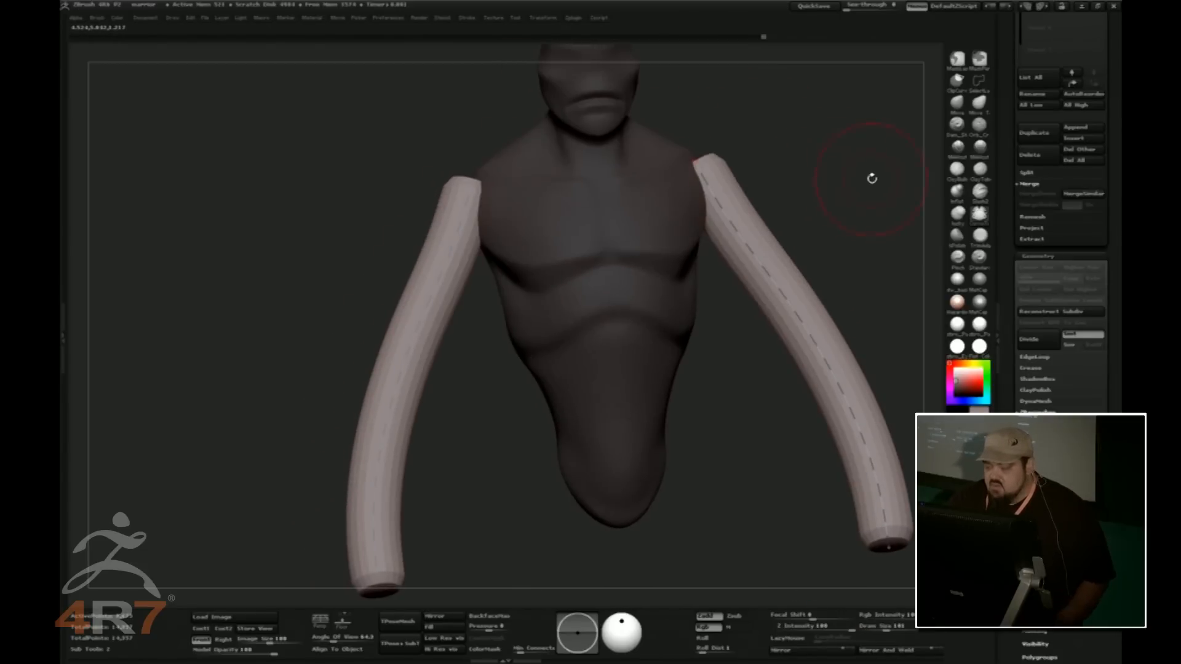
Reduce the draw size and update the arm curves so both tubes become thinner
{"action": "key", "text": "s"}
{"action": "left_click_drag", "start_coordinate": [864, 175], "coordinate": [857, 175]}
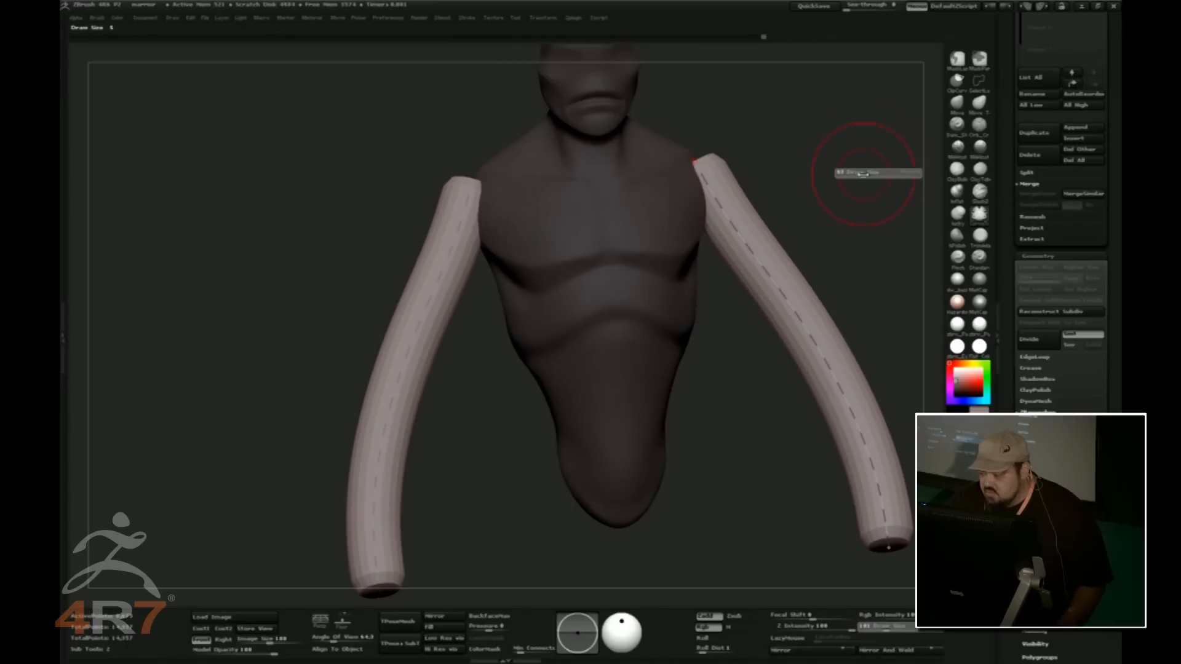
{"action": "left_click", "coordinate": [731, 205]}
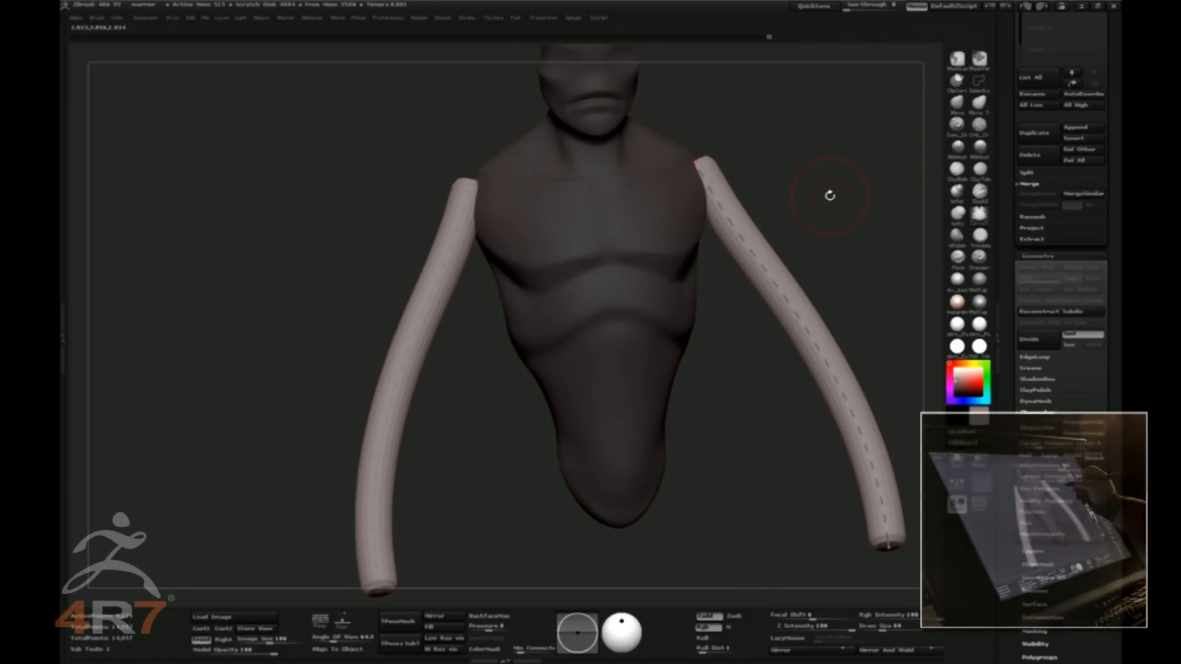
{"action": "left_click_drag", "start_coordinate": [825, 200], "coordinate": [814, 187]}
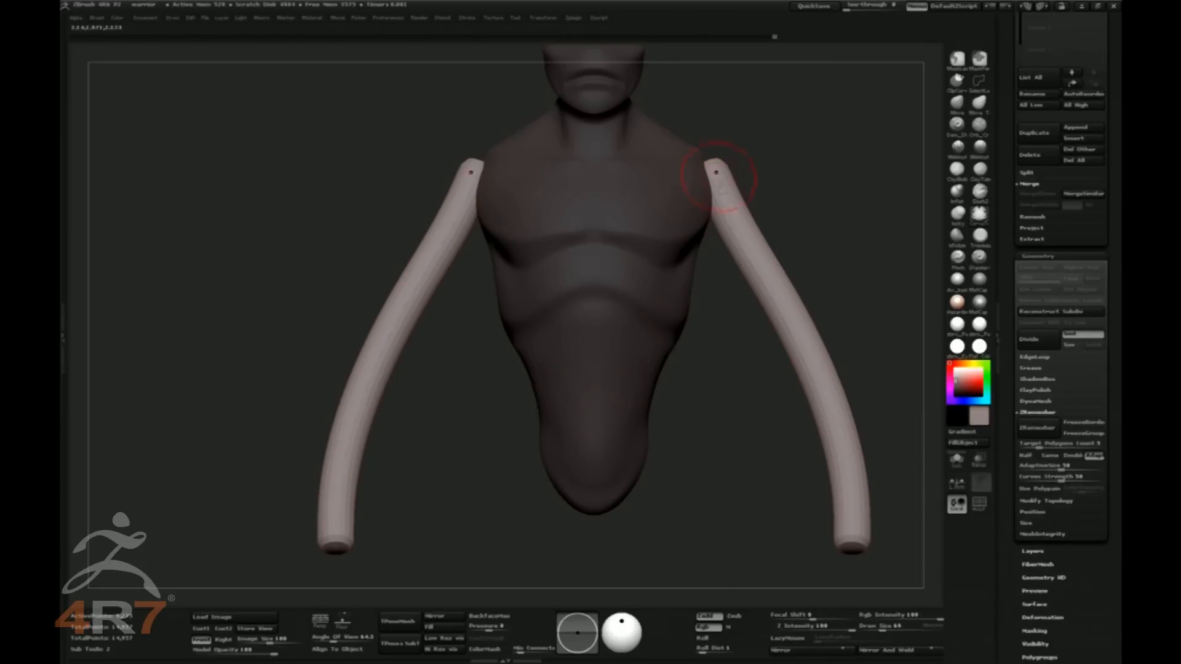
Move the arm tubes inward and down into the shoulders, and clear the torso mask
{"action": "key", "text": "w"}
{"action": "left_click_drag", "start_coordinate": [723, 180], "coordinate": [895, 110]}
{"action": "left_click_drag", "start_coordinate": [809, 146], "coordinate": [800, 165]}
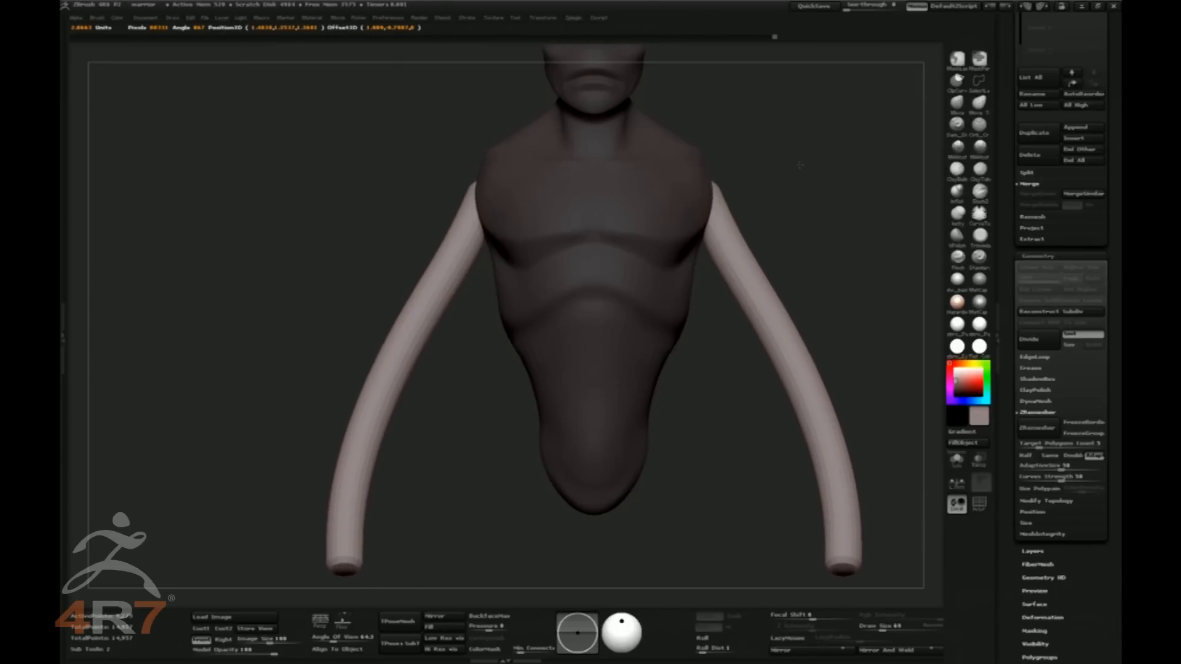
{"action": "key", "text": "q"}
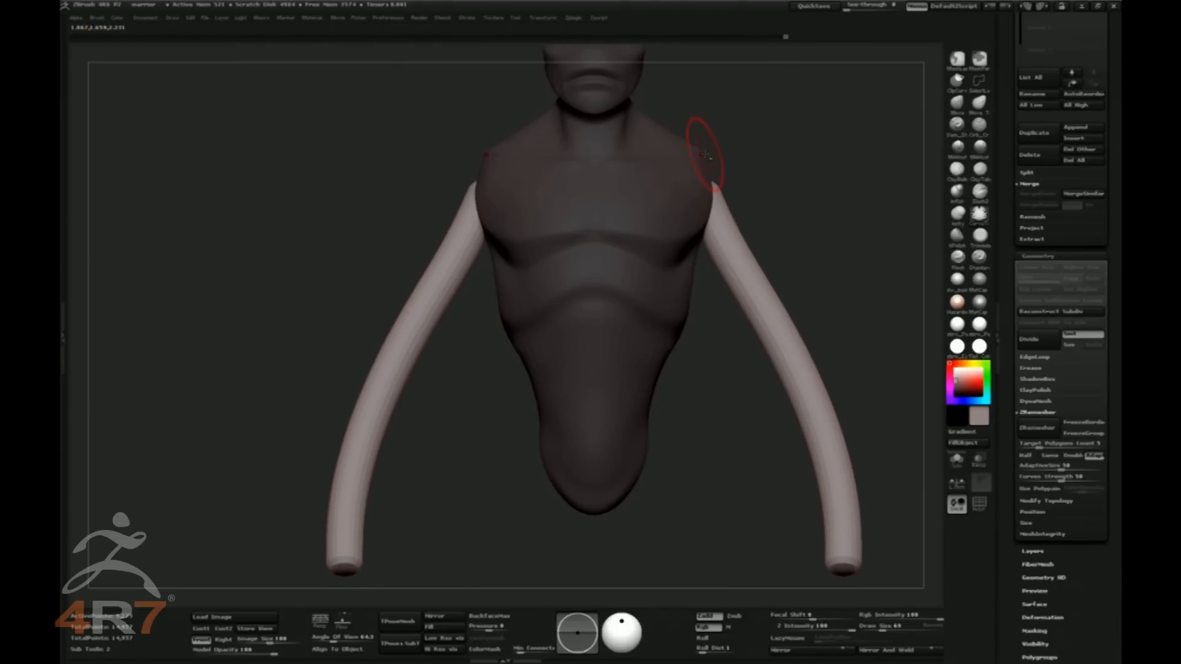
{"action": "left_click_drag", "start_coordinate": [783, 201], "coordinate": [787, 218], "text": "ctrl"}
Pull the shoulders outward over the arm tops with the Move Topological brush, comparing before and after
{"action": "left_click_drag", "start_coordinate": [738, 144], "coordinate": [766, 139]}
{"action": "left_click", "coordinate": [979, 102]}
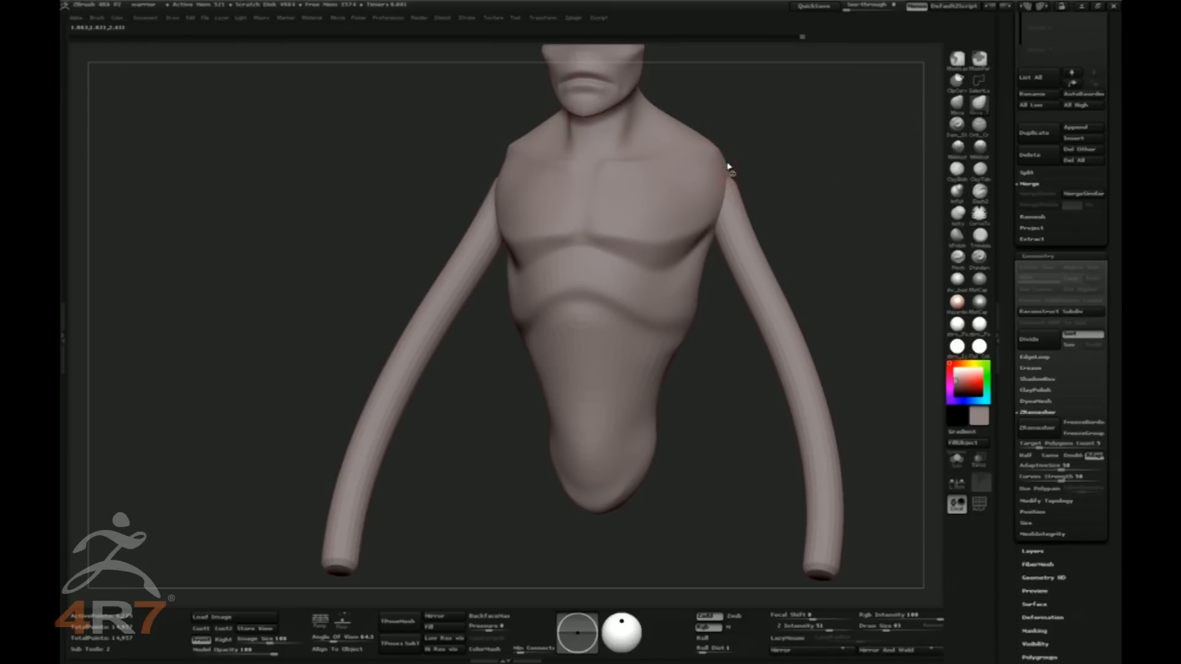
{"action": "mouse_move", "coordinate": [724, 165]}
{"action": "left_mouse_down"}
{"action": "mouse_move", "coordinate": [749, 216]}
{"action": "mouse_move", "coordinate": [743, 295]}
{"action": "mouse_move", "coordinate": [727, 153]}
{"action": "mouse_move", "coordinate": [738, 146]}
{"action": "mouse_move", "coordinate": [756, 163]}
{"action": "left_mouse_up"}
{"action": "key", "text": "ctrl+z"}
{"action": "key", "text": "ctrl+shift+z"}
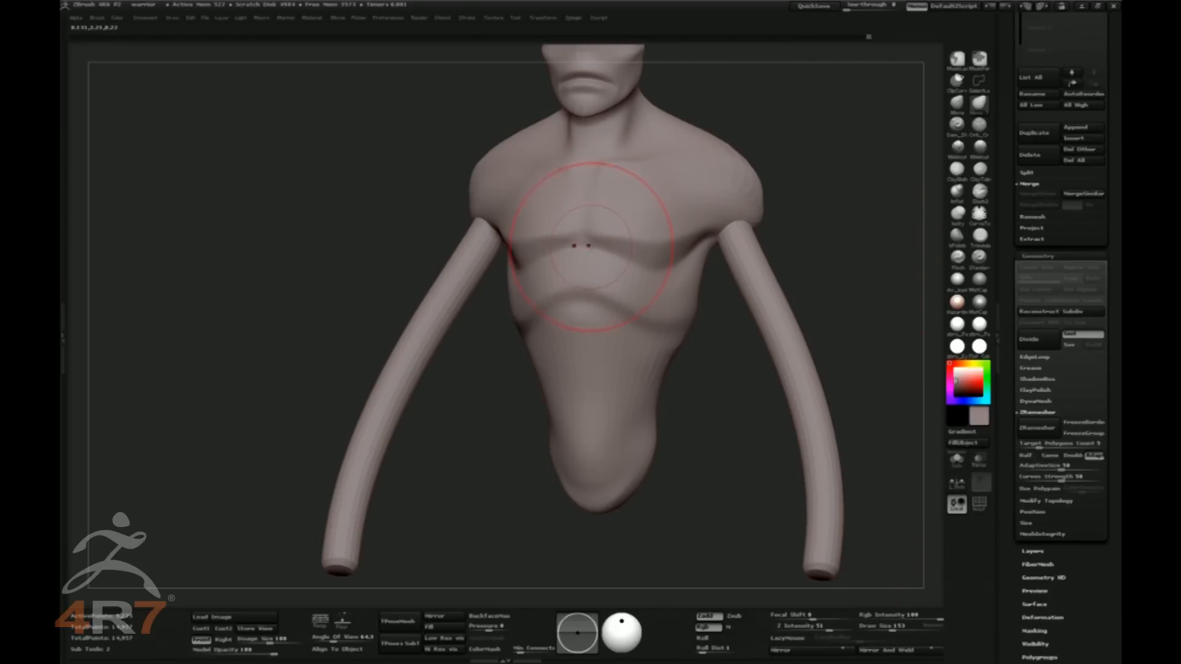
Adjust the shoulder shape from above, pulling its outer edge over the arm tops
{"action": "left_click_drag", "start_coordinate": [581, 246], "coordinate": [540, 211]}
{"action": "left_click_drag", "start_coordinate": [801, 205], "coordinate": [799, 289]}
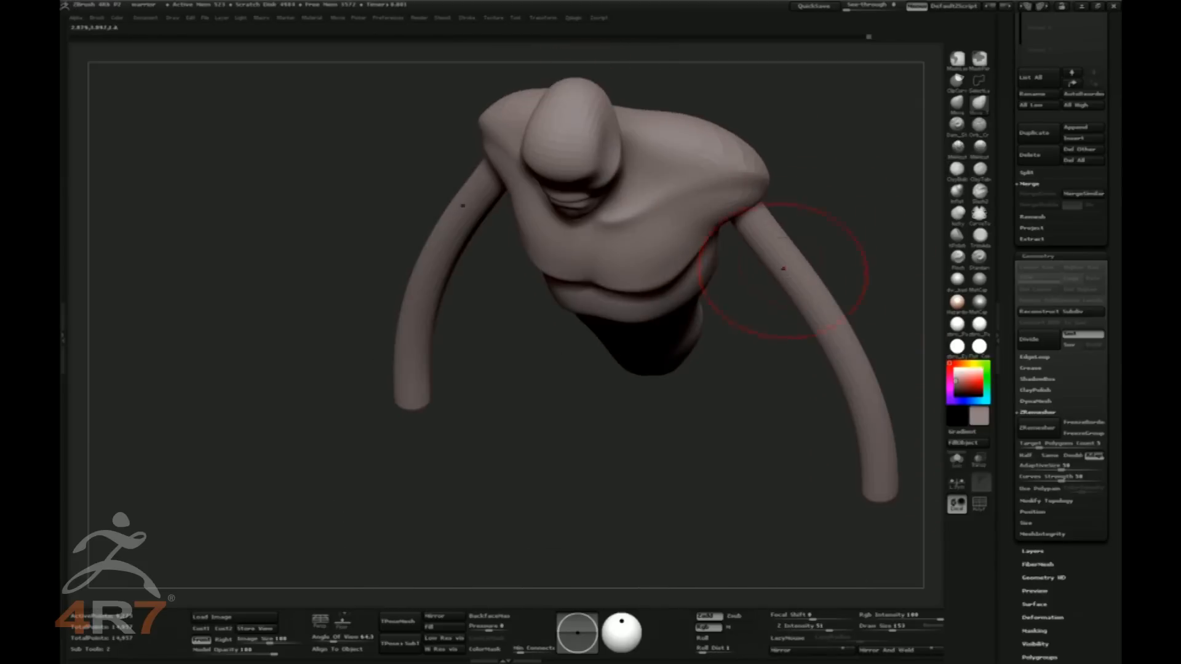
{"action": "left_click_drag", "start_coordinate": [737, 171], "coordinate": [772, 166]}
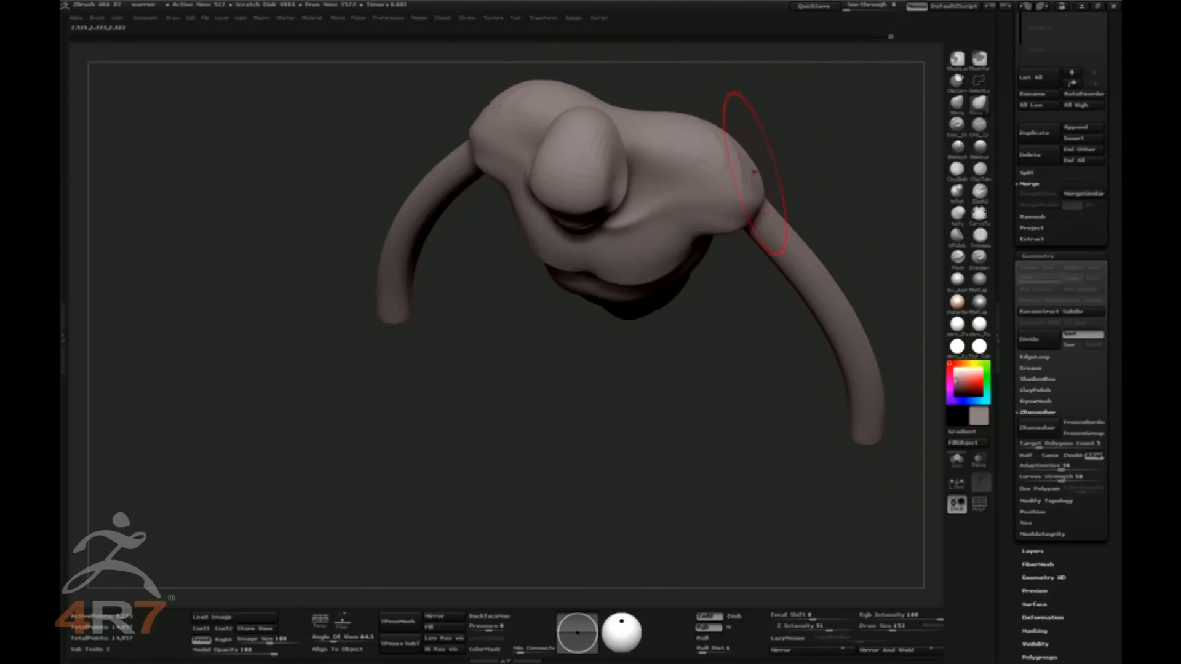
{"action": "mouse_move", "coordinate": [769, 113]}
{"action": "left_mouse_down"}
{"action": "mouse_move", "coordinate": [795, 78]}
{"action": "mouse_move", "coordinate": [791, 132]}
{"action": "left_mouse_up"}
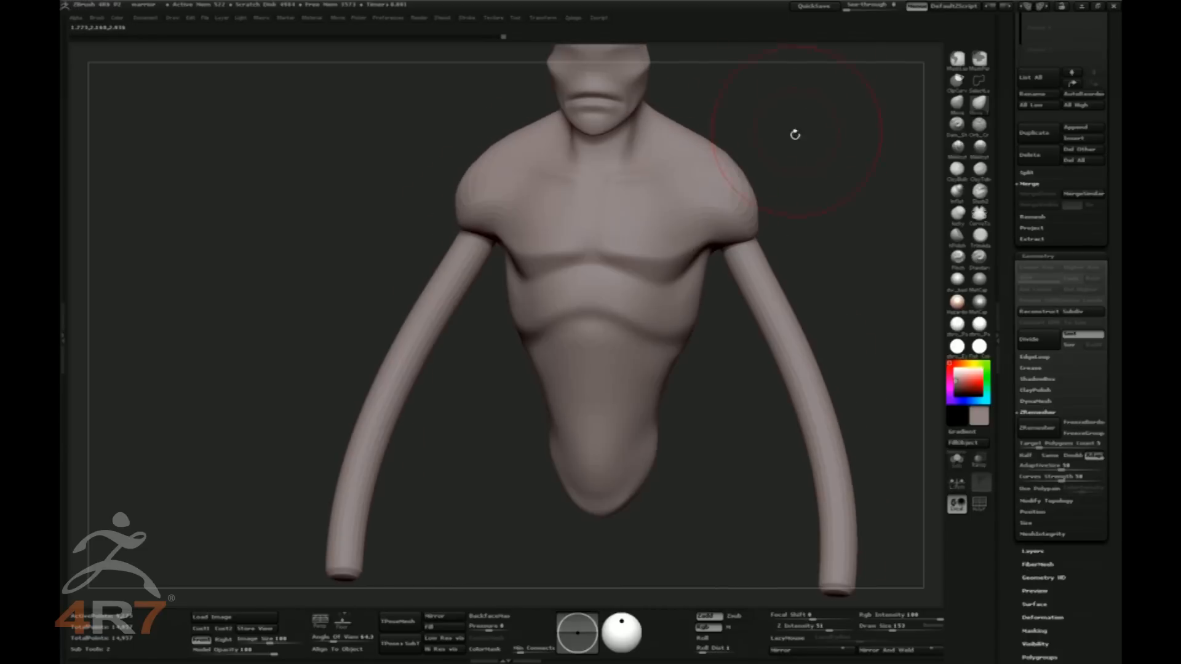
Refine the outer shoulder contours with small pulls from the front and three-quarter views
{"action": "mouse_move", "coordinate": [787, 177]}
{"action": "left_mouse_down"}
{"action": "mouse_move", "coordinate": [734, 181]}
{"action": "mouse_move", "coordinate": [747, 243]}
{"action": "mouse_move", "coordinate": [729, 185]}
{"action": "mouse_move", "coordinate": [688, 146]}
{"action": "left_mouse_up"}
{"action": "left_click_drag", "start_coordinate": [735, 184], "coordinate": [742, 179]}
{"action": "mouse_move", "coordinate": [752, 226]}
{"action": "left_mouse_down"}
{"action": "mouse_move", "coordinate": [764, 231]}
{"action": "mouse_move", "coordinate": [753, 227]}
{"action": "left_mouse_up"}
{"action": "mouse_move", "coordinate": [755, 178]}
{"action": "left_mouse_down"}
{"action": "mouse_move", "coordinate": [765, 177]}
{"action": "mouse_move", "coordinate": [741, 183]}
{"action": "left_mouse_up"}
{"action": "left_click_drag", "start_coordinate": [762, 113], "coordinate": [627, 126]}
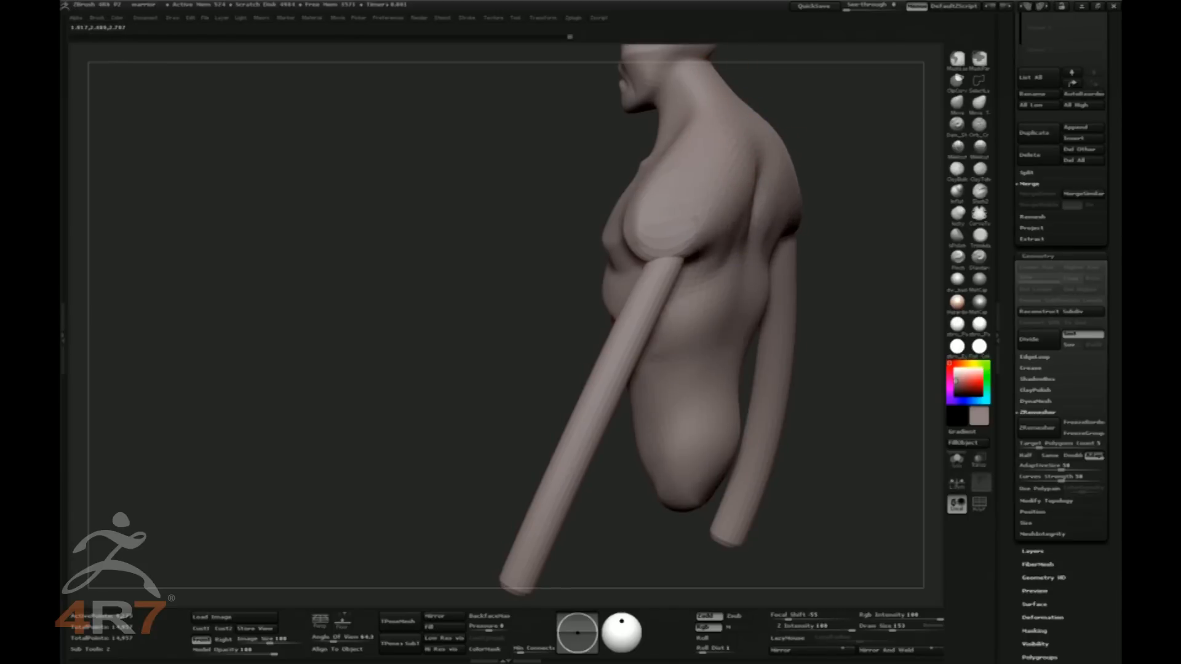
Smooth the shoulder ends above the arms and adjust their shape from the side
{"action": "left_click_drag", "start_coordinate": [665, 218], "coordinate": [656, 229], "text": "shift"}
{"action": "left_click_drag", "start_coordinate": [770, 110], "coordinate": [828, 118]}
{"action": "left_click_drag", "start_coordinate": [678, 232], "coordinate": [680, 228]}
{"action": "mouse_move", "coordinate": [724, 208]}
{"action": "left_mouse_down"}
{"action": "mouse_move", "coordinate": [738, 208]}
{"action": "mouse_move", "coordinate": [670, 236]}
{"action": "left_mouse_up"}
{"action": "left_click_drag", "start_coordinate": [620, 198], "coordinate": [689, 238]}
Pull the lower shoulder up with the Move Topological brush, and return to the Move brush
{"action": "key", "text": "b"}
{"action": "key", "text": "m"}
{"action": "key", "text": "t"}
{"action": "mouse_move", "coordinate": [668, 239]}
{"action": "left_mouse_down"}
{"action": "mouse_move", "coordinate": [765, 177]}
{"action": "mouse_move", "coordinate": [746, 232]}
{"action": "mouse_move", "coordinate": [711, 176]}
{"action": "mouse_move", "coordinate": [717, 192]}
{"action": "left_mouse_up"}
{"action": "key", "text": "b"}
{"action": "key", "text": "m"}
{"action": "key", "text": "v"}
Reshape the shoulder caps and underarms so the shoulders slope down over the arm tubes
{"action": "key", "text": "b"}
{"action": "key", "text": "m"}
{"action": "key", "text": "t"}
{"action": "key", "text": "b"}
{"action": "key", "text": "m"}
{"action": "key", "text": "v"}
{"action": "mouse_move", "coordinate": [731, 235]}
{"action": "left_mouse_down"}
{"action": "mouse_move", "coordinate": [741, 236]}
{"action": "mouse_move", "coordinate": [712, 224]}
{"action": "mouse_move", "coordinate": [701, 241]}
{"action": "mouse_move", "coordinate": [720, 253]}
{"action": "left_mouse_up"}
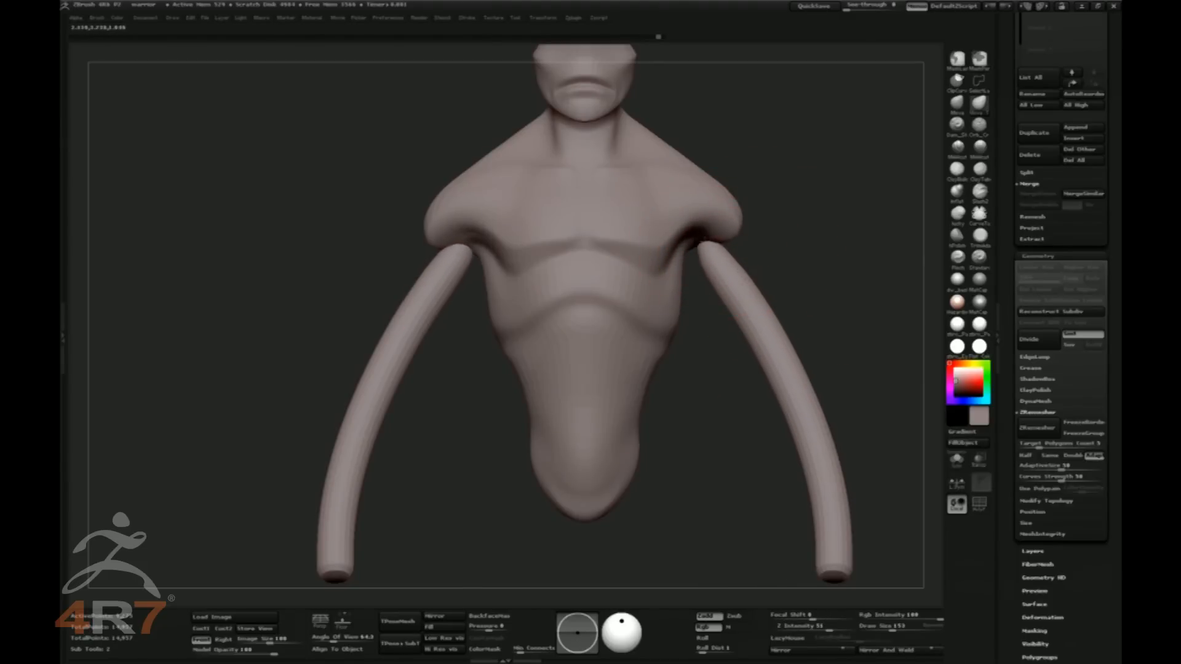
{"action": "mouse_move", "coordinate": [714, 249]}
{"action": "left_mouse_down"}
{"action": "mouse_move", "coordinate": [738, 224]}
{"action": "mouse_move", "coordinate": [718, 188]}
{"action": "mouse_move", "coordinate": [734, 196]}
{"action": "mouse_move", "coordinate": [743, 237]}
{"action": "mouse_move", "coordinate": [725, 237]}
{"action": "mouse_move", "coordinate": [727, 212]}
{"action": "left_mouse_up"}
{"action": "left_click_drag", "start_coordinate": [775, 172], "coordinate": [667, 174]}
{"action": "left_click_drag", "start_coordinate": [764, 234], "coordinate": [783, 216]}
{"action": "left_click_drag", "start_coordinate": [864, 131], "coordinate": [927, 134]}
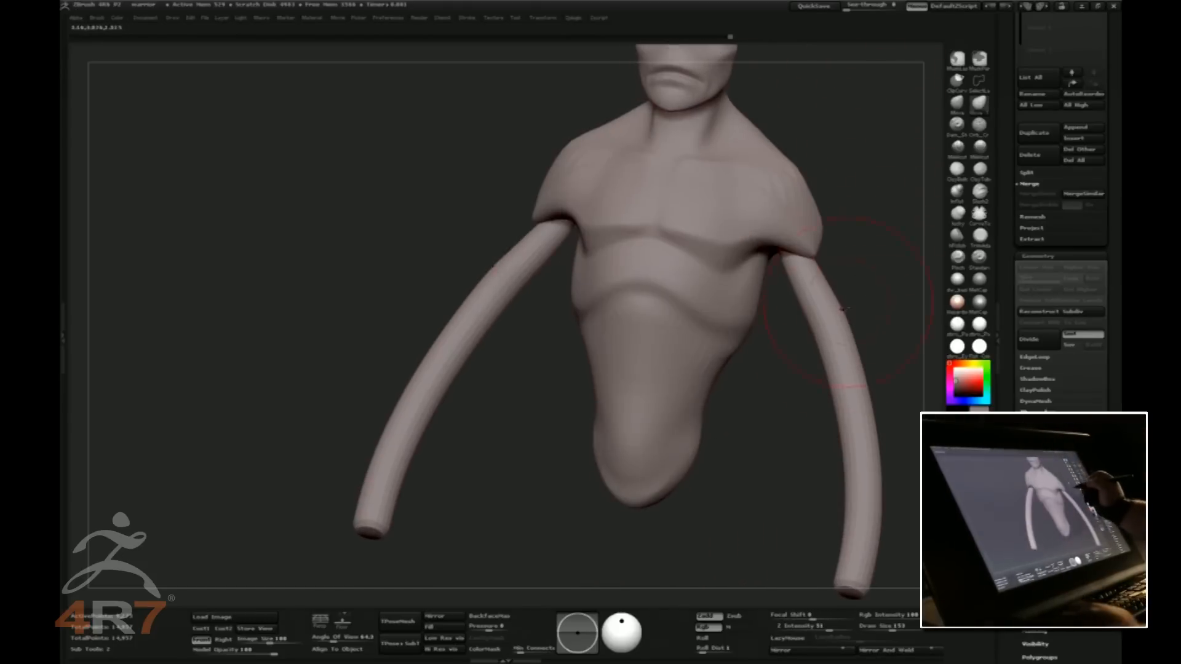
Isolate and mask the arms, show the whole figure, and invert the mask so only the torso and head are masked
{"action": "left_click_drag", "start_coordinate": [870, 322], "coordinate": [838, 355]}
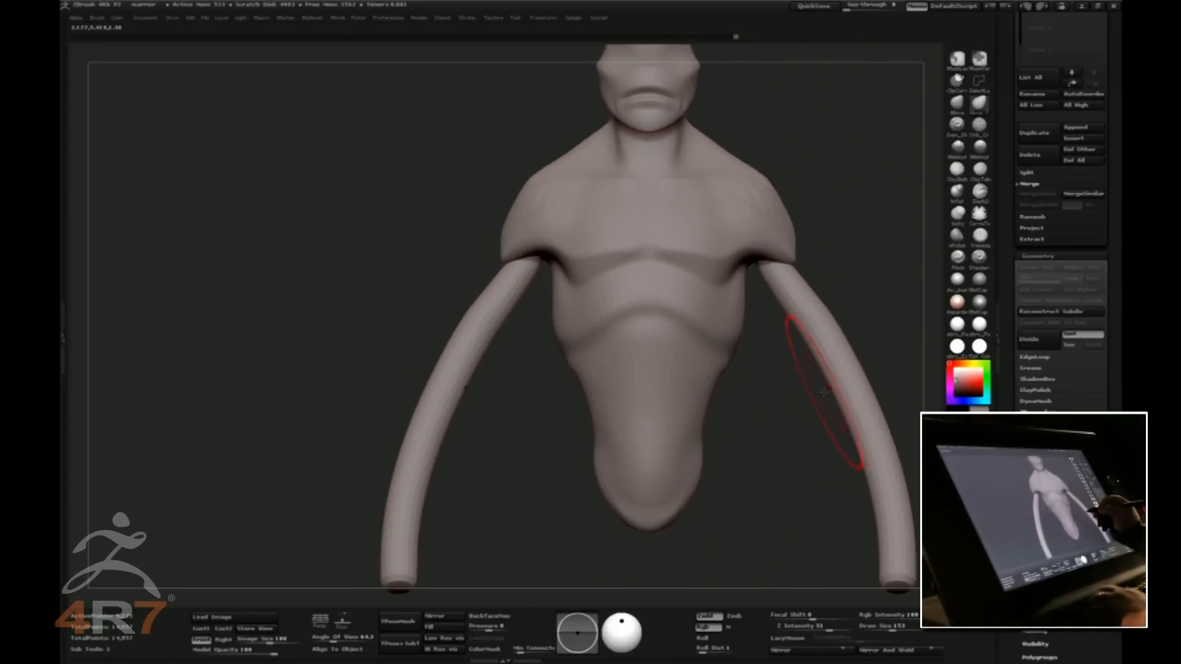
{"action": "left_click", "coordinate": [805, 369], "text": "ctrl+shift"}
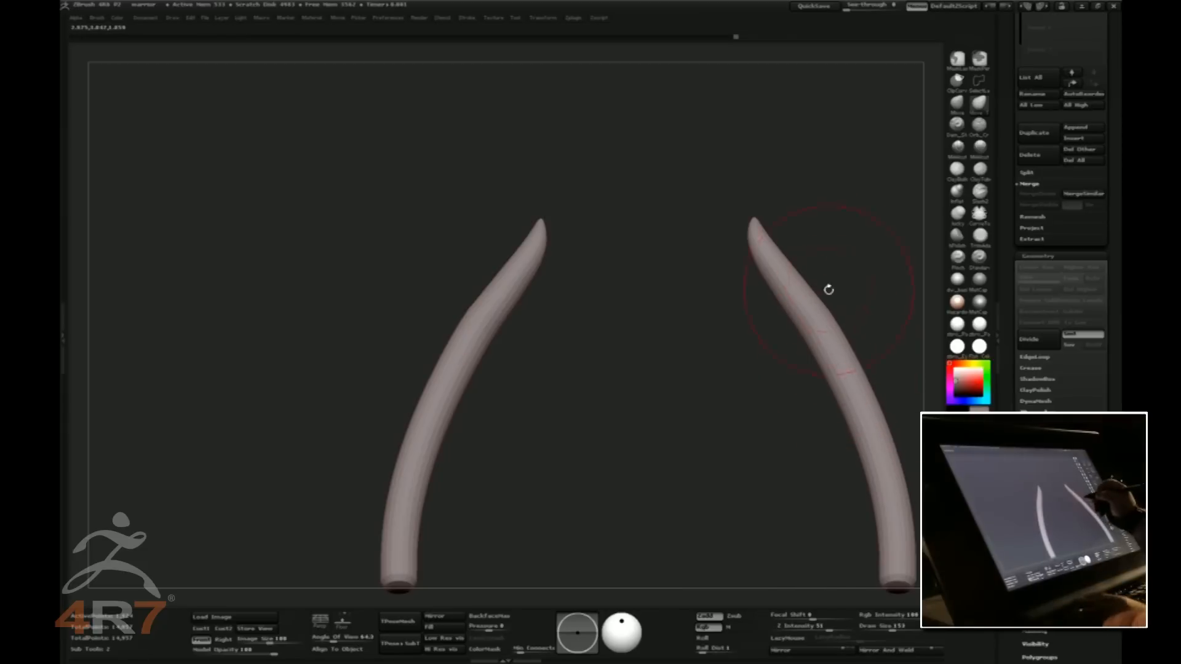
{"action": "left_click", "coordinate": [844, 242], "text": "ctrl"}
{"action": "left_click", "coordinate": [850, 245], "text": "ctrl+shift"}
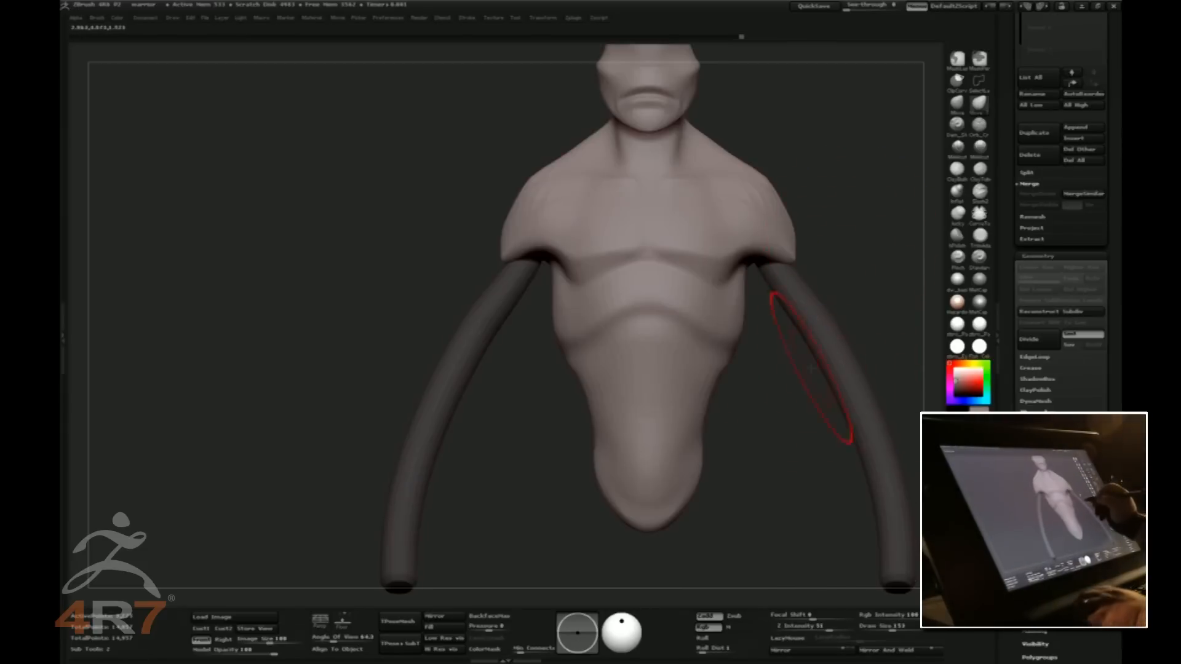
{"action": "left_click", "coordinate": [856, 238], "text": "ctrl"}
Rotate the arms slightly inward from the shoulders with a transpose line along the arm, and check the side view
{"action": "key", "text": "r"}
{"action": "left_click_drag", "start_coordinate": [776, 261], "coordinate": [878, 508]}
{"action": "left_click_drag", "start_coordinate": [834, 380], "coordinate": [788, 356]}
{"action": "left_click_drag", "start_coordinate": [776, 418], "coordinate": [667, 422]}
{"action": "key", "text": "f"}
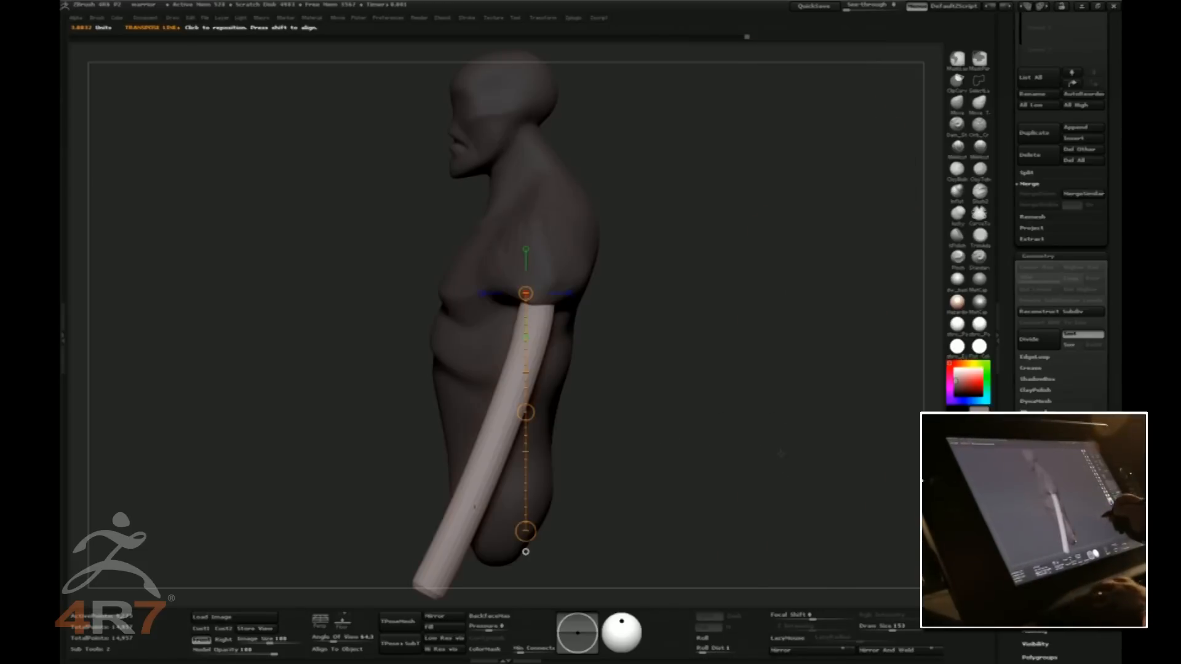
Duplicate the figure's subtool and split one copy into separate arm and torso subtools by its mask
{"action": "left_click", "coordinate": [1025, 132]}
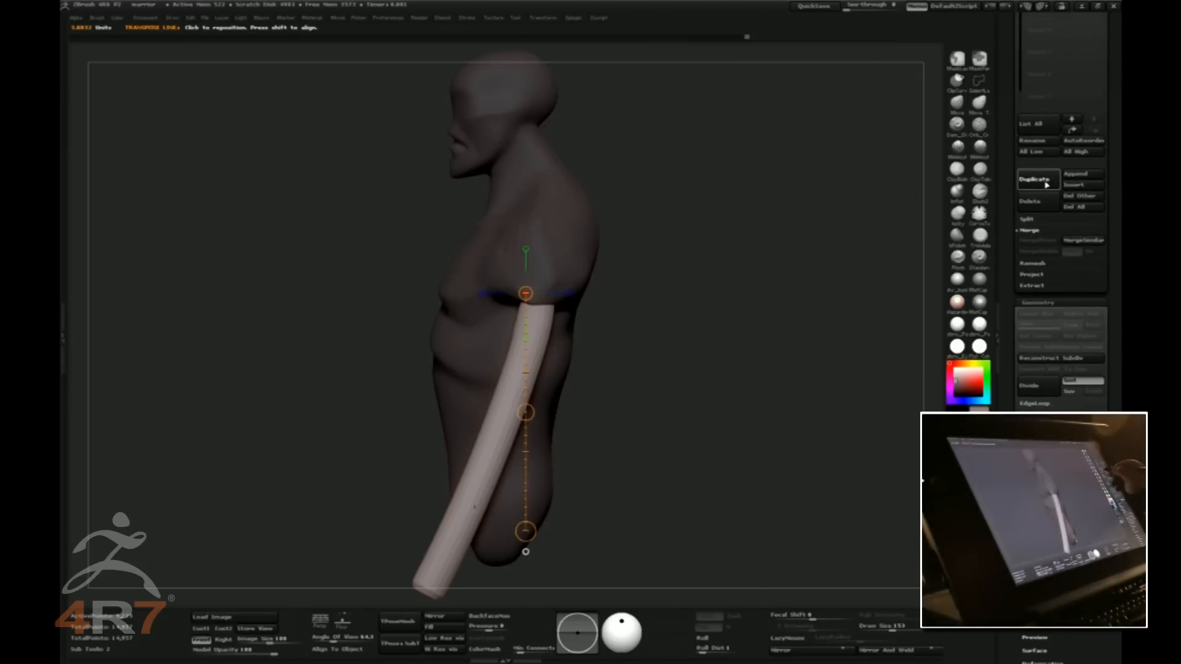
{"action": "left_click_drag", "start_coordinate": [1004, 193], "coordinate": [1001, 311]}
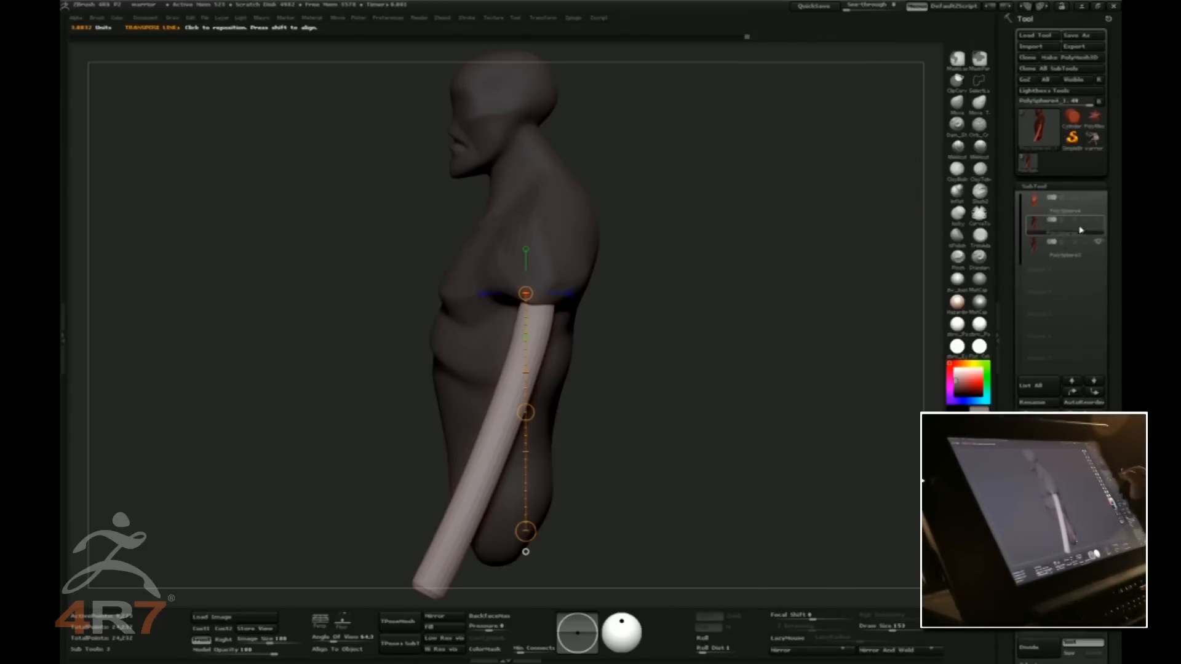
{"action": "left_click_drag", "start_coordinate": [689, 397], "coordinate": [734, 403]}
{"action": "left_click", "coordinate": [1076, 253]}
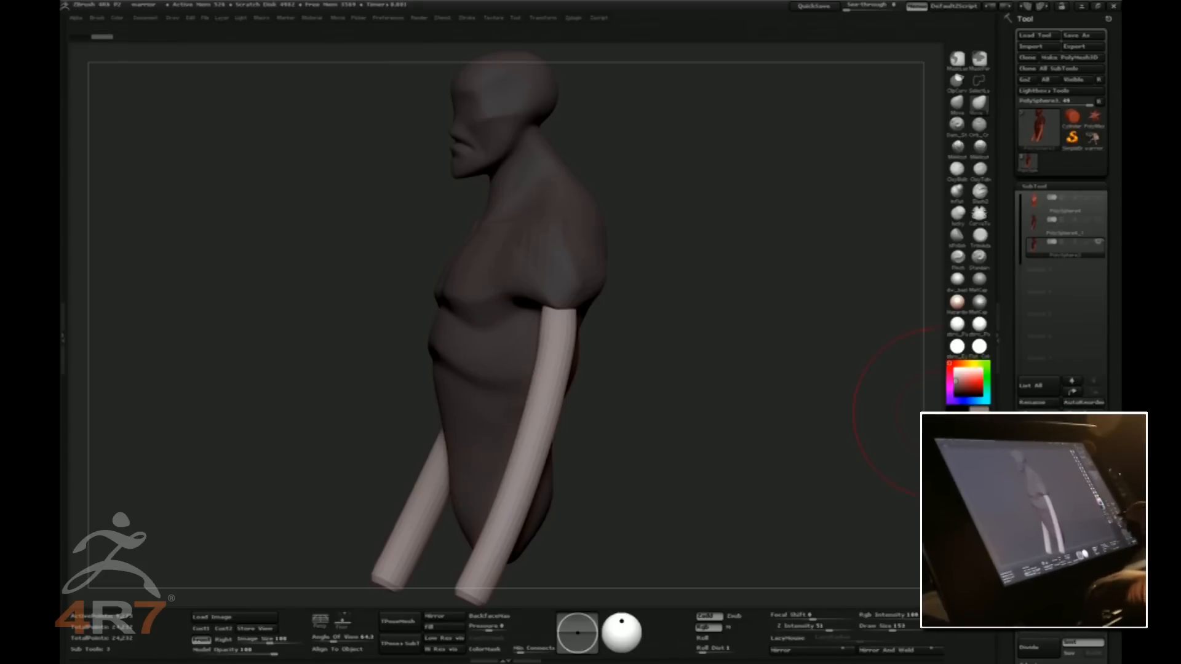
{"action": "left_click", "coordinate": [1033, 507]}
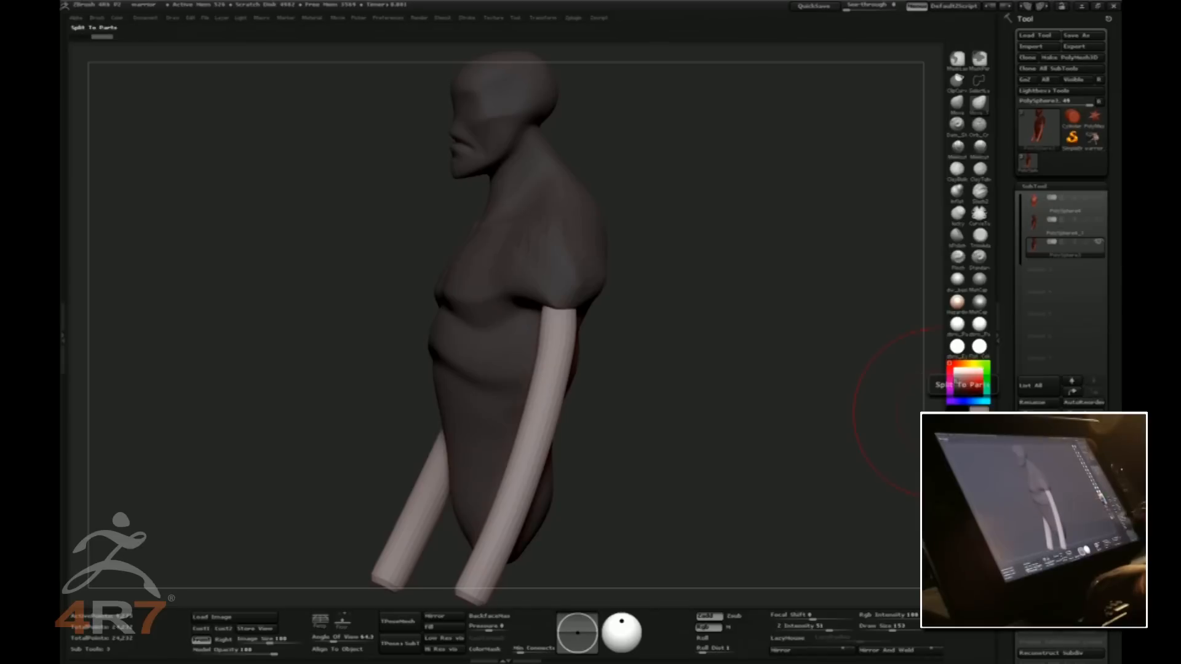
{"action": "left_click", "coordinate": [1059, 571]}
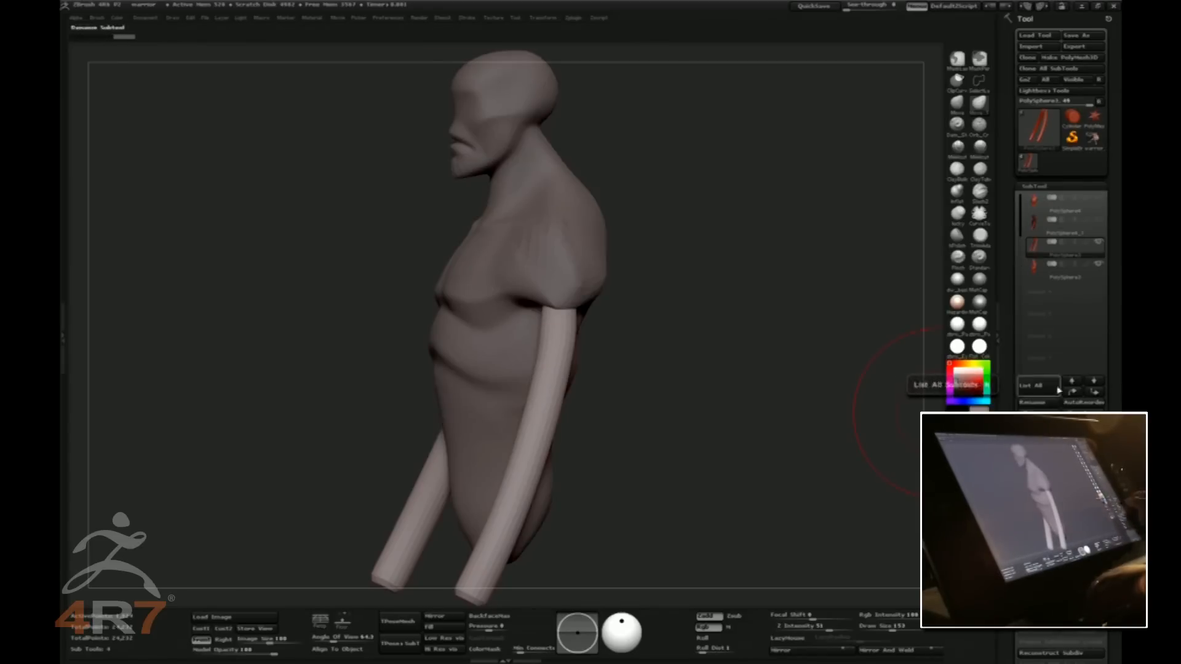
Delete the split-off torso subtool, keep the separate arm copy active, and show the complete figure again
{"action": "left_click", "coordinate": [1075, 276]}
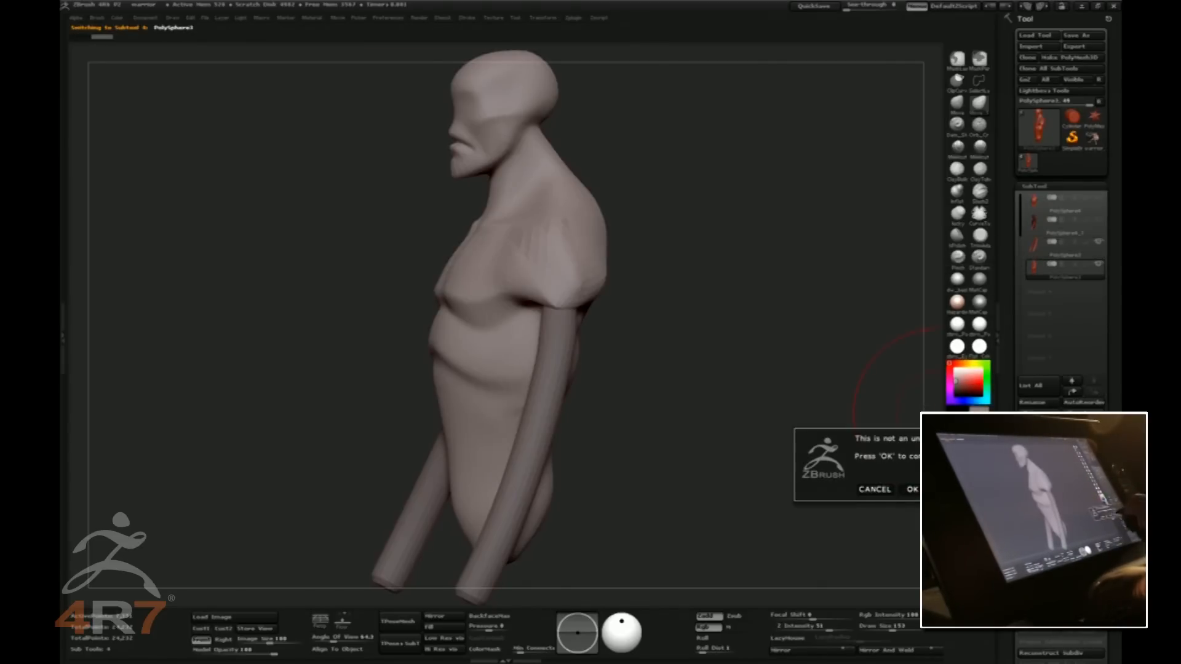
{"action": "left_click", "coordinate": [1078, 246]}
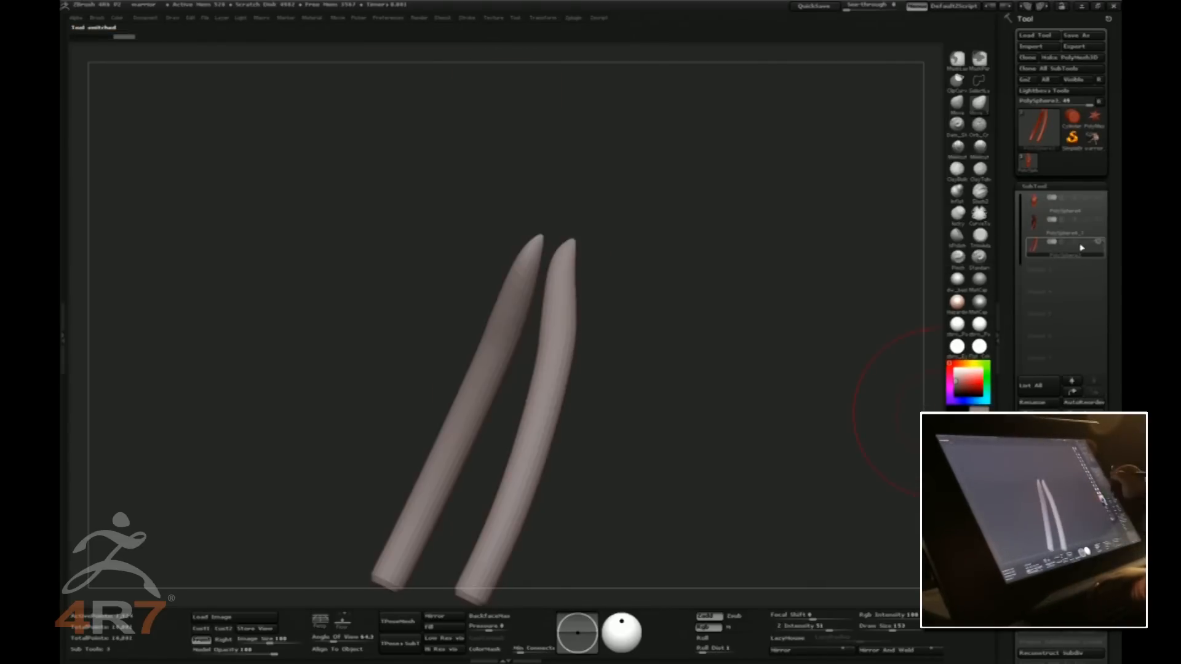
{"action": "left_click", "coordinate": [1099, 220]}
{"action": "left_click_drag", "start_coordinate": [810, 348], "coordinate": [711, 353], "text": "shift"}
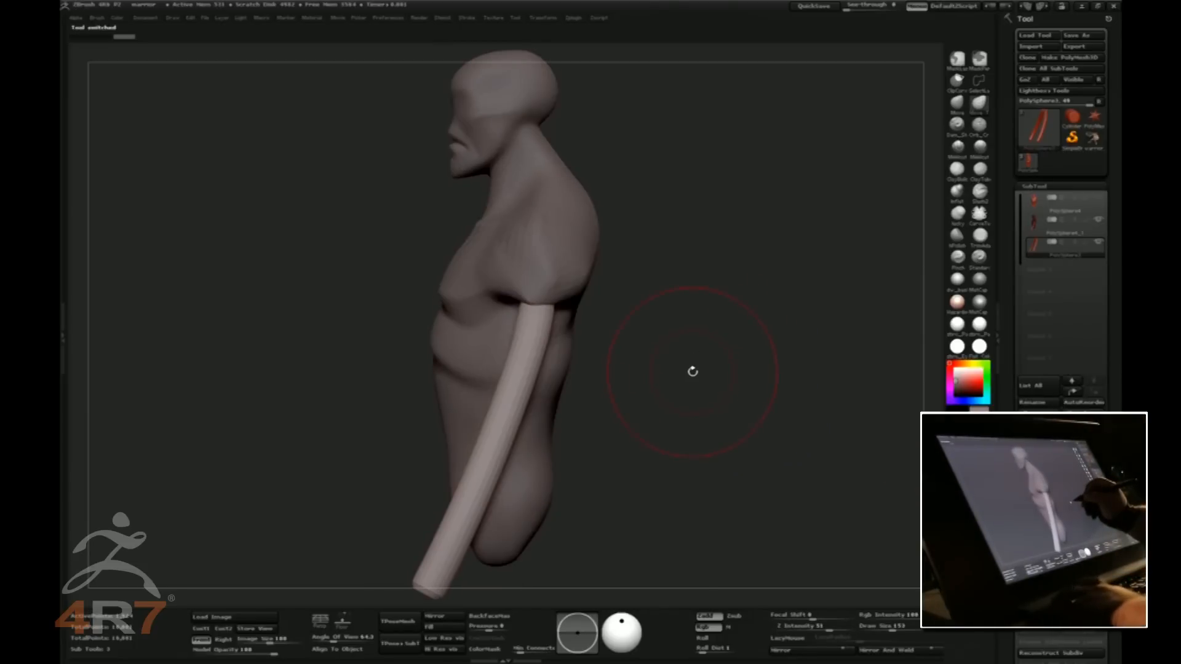
Move the separated arm copies down below the torso with a transpose line to serve as legs
{"action": "key", "text": "w"}
{"action": "key", "text": "space"}
{"action": "left_click_drag", "start_coordinate": [722, 493], "coordinate": [761, 415]}
{"action": "left_click_drag", "start_coordinate": [603, 250], "coordinate": [836, 153]}
{"action": "left_click_drag", "start_coordinate": [709, 207], "coordinate": [669, 283], "text": "ctrl+shift"}
{"action": "key", "text": "ctrl+z"}
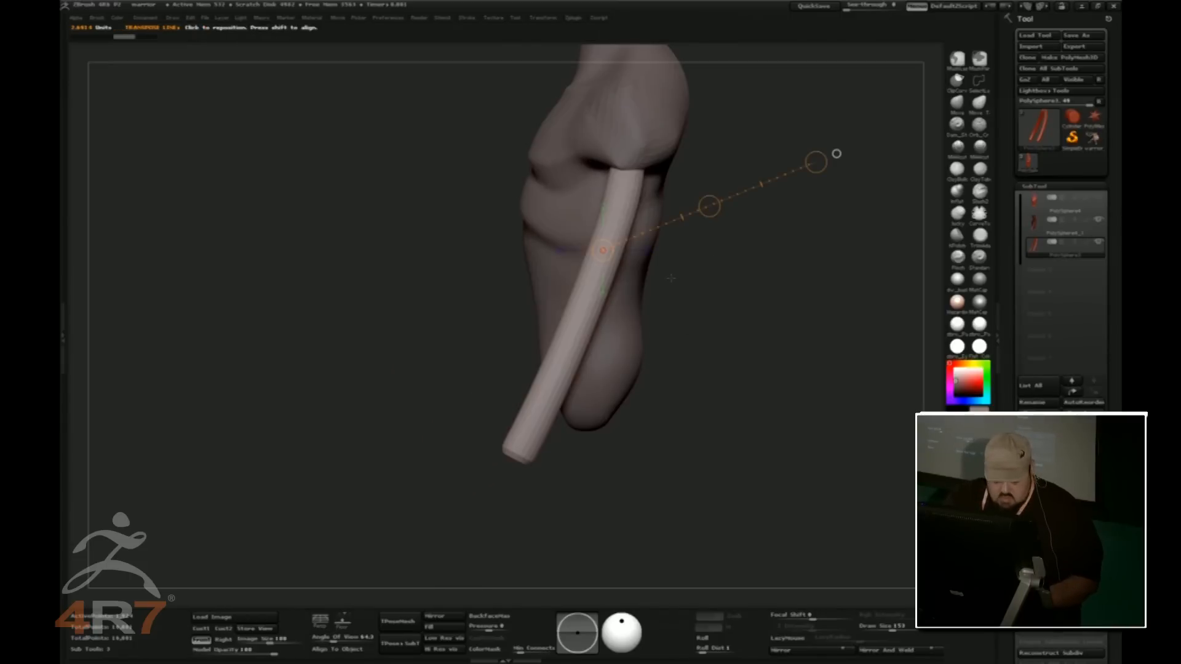
{"action": "left_click_drag", "start_coordinate": [709, 206], "coordinate": [673, 440], "text": "ctrl"}
Reposition the leg tubes with another transpose line and frame the whole figure from the front
{"action": "mouse_move", "coordinate": [624, 378]}
{"action": "left_mouse_down"}
{"action": "mouse_move", "coordinate": [820, 377]}
{"action": "mouse_move", "coordinate": [813, 289]}
{"action": "mouse_move", "coordinate": [747, 466]}
{"action": "left_mouse_up"}
{"action": "left_click_drag", "start_coordinate": [721, 379], "coordinate": [689, 395]}
{"action": "key", "text": "q"}
{"action": "left_click_drag", "start_coordinate": [733, 299], "coordinate": [779, 407]}
{"action": "key", "text": "f"}
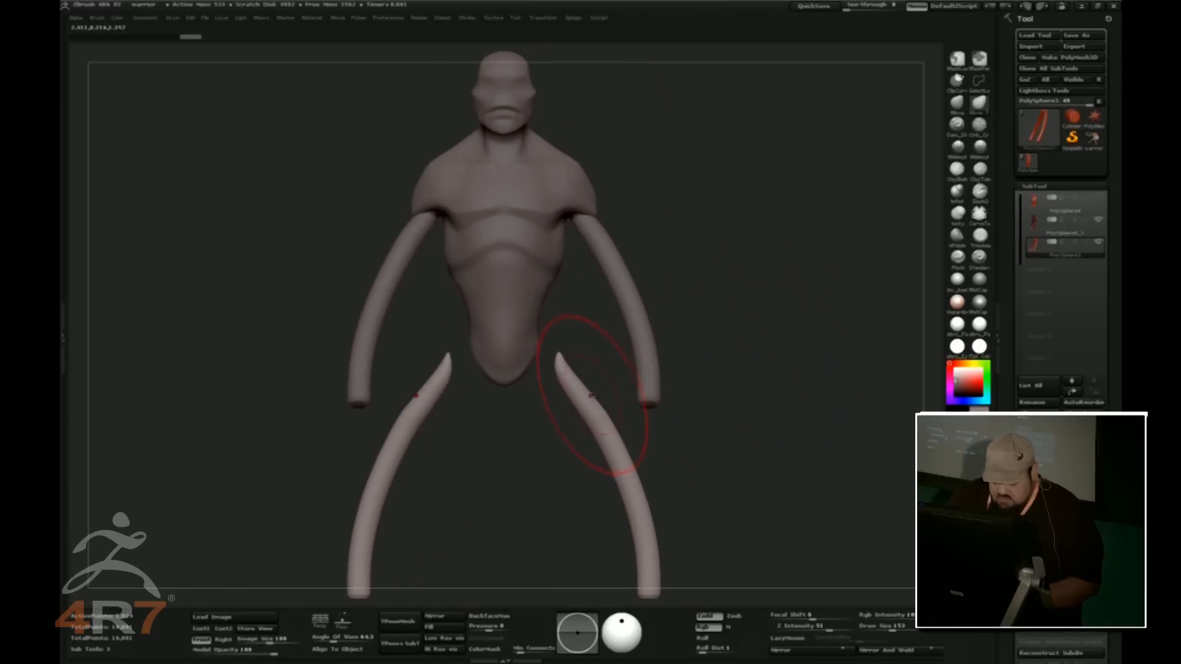
Move the leg tubes inward and up with a transpose line so their tops meet the hips of the torso
{"action": "key", "text": "w"}
{"action": "left_click_drag", "start_coordinate": [561, 367], "coordinate": [805, 367], "text": "shift"}
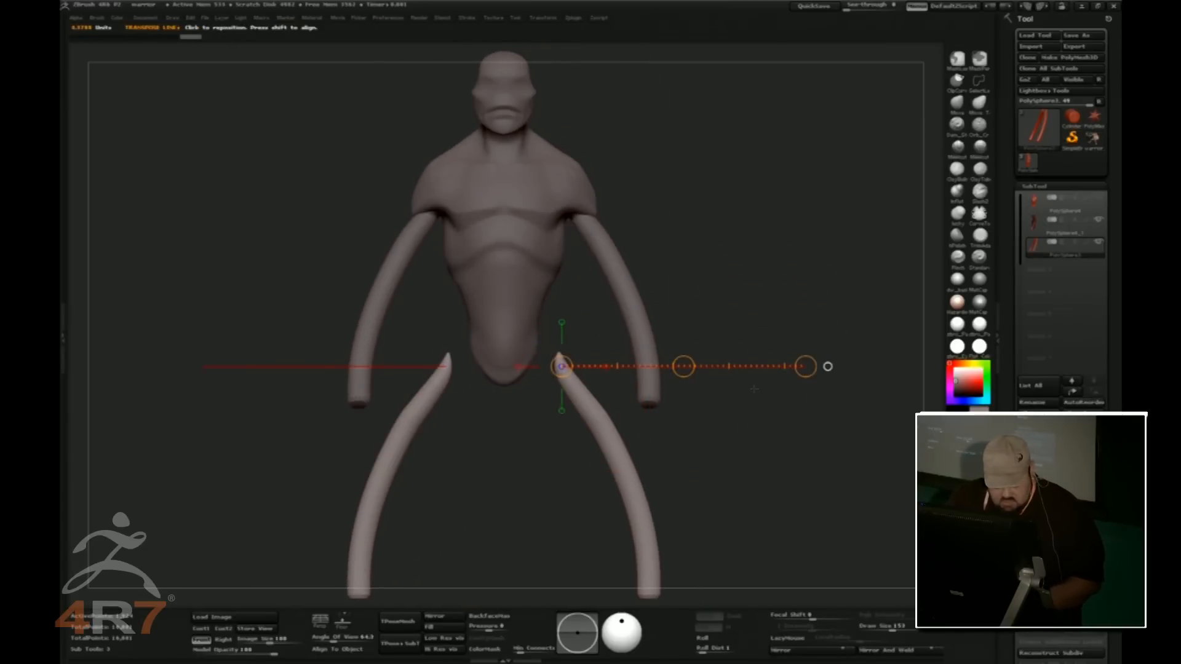
{"action": "left_click_drag", "start_coordinate": [683, 367], "coordinate": [658, 356]}
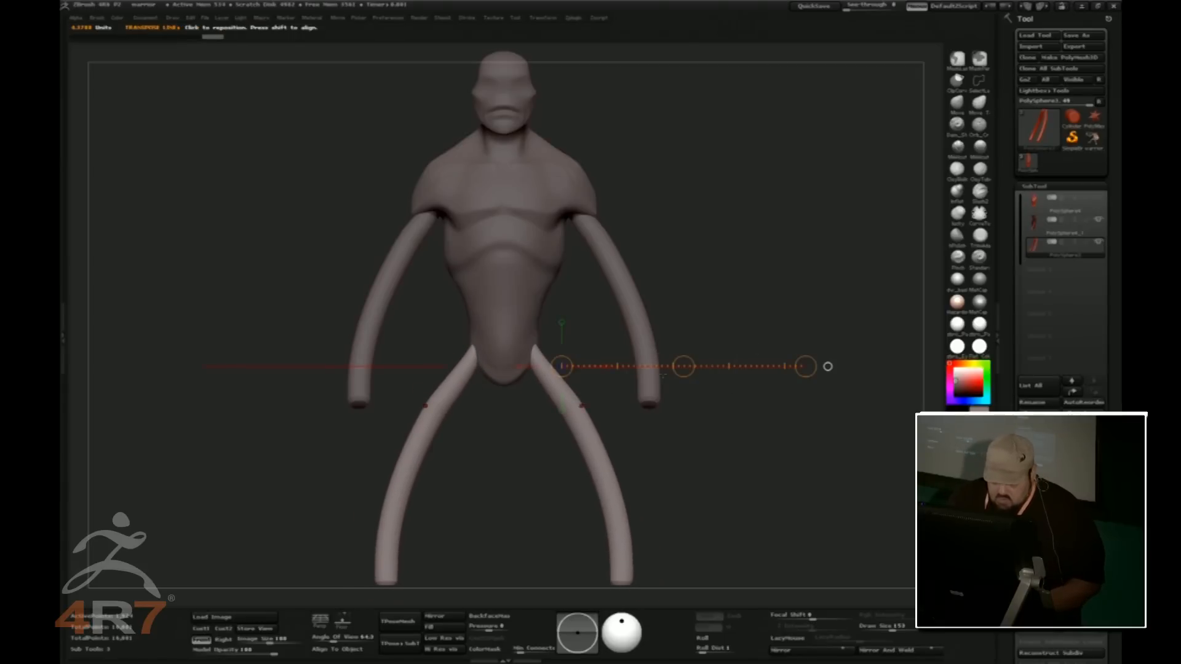
{"action": "left_click_drag", "start_coordinate": [537, 351], "coordinate": [700, 462], "text": "shift"}
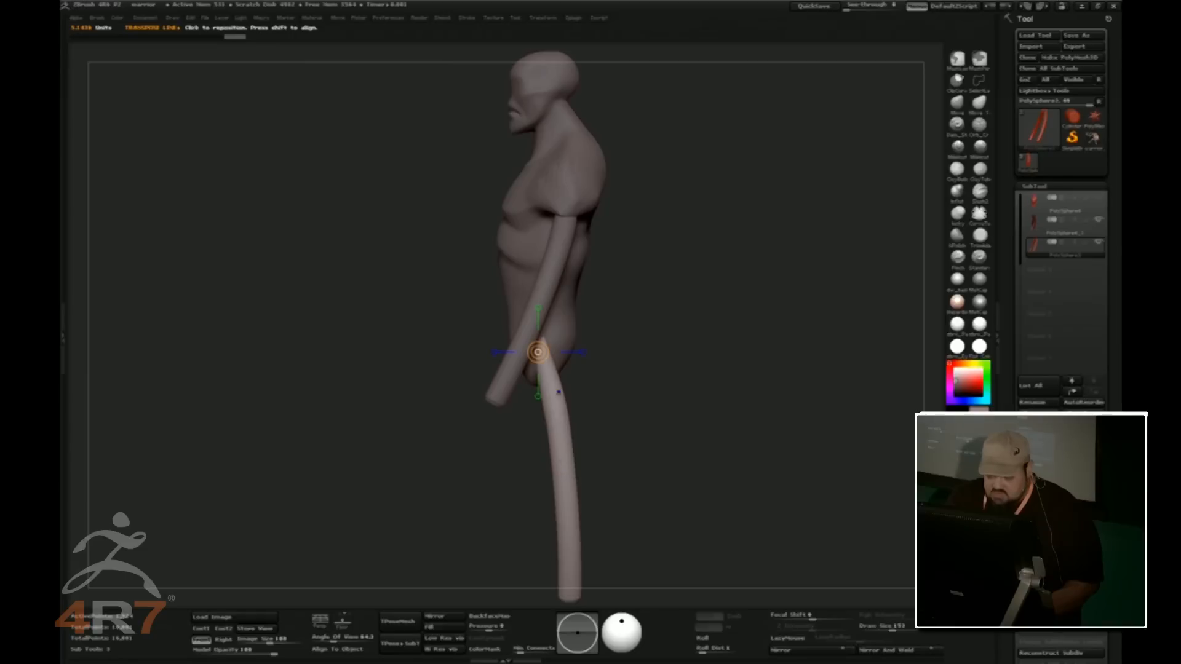
{"action": "left_click_drag", "start_coordinate": [552, 367], "coordinate": [796, 366]}
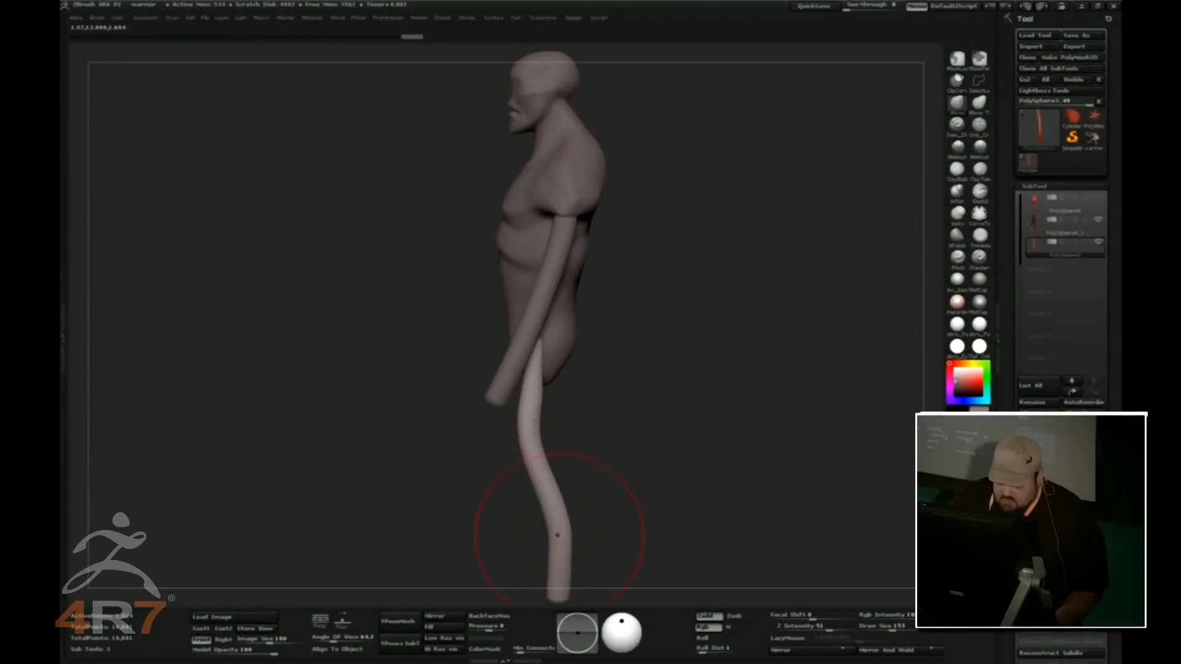
Bend the leg tubes in profile with the Move brush to form the thigh, knee and calf curves
{"action": "left_click_drag", "start_coordinate": [557, 545], "coordinate": [569, 535]}
{"action": "left_click_drag", "start_coordinate": [527, 444], "coordinate": [536, 441]}
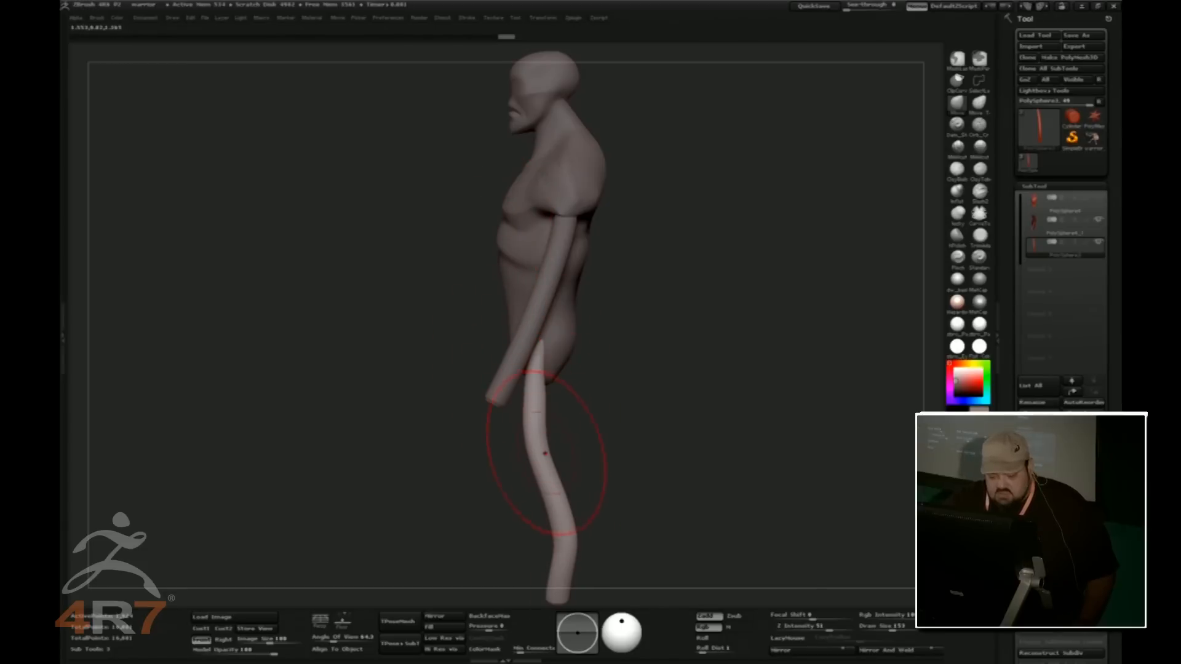
{"action": "left_click_drag", "start_coordinate": [548, 473], "coordinate": [580, 517]}
{"action": "left_click_drag", "start_coordinate": [570, 534], "coordinate": [551, 505]}
{"action": "mouse_move", "coordinate": [622, 423]}
{"action": "left_mouse_down"}
{"action": "mouse_move", "coordinate": [772, 417]}
{"action": "mouse_move", "coordinate": [658, 533]}
{"action": "left_mouse_up"}
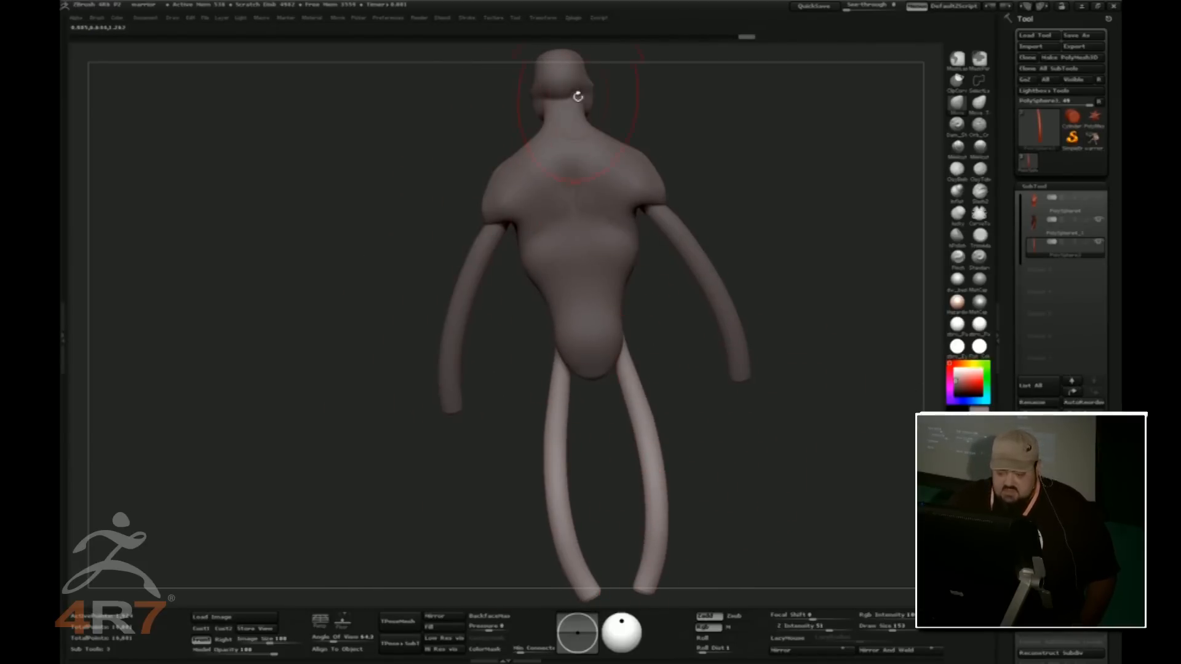
Adjust the thighs and lower legs from behind with the Move brush and undo the last pull on the foot end
{"action": "mouse_move", "coordinate": [528, 496]}
{"action": "left_mouse_down"}
{"action": "mouse_move", "coordinate": [820, 440]}
{"action": "mouse_move", "coordinate": [784, 431]}
{"action": "left_mouse_up"}
{"action": "left_click_drag", "start_coordinate": [642, 345], "coordinate": [647, 331]}
{"action": "left_click_drag", "start_coordinate": [660, 466], "coordinate": [653, 499]}
{"action": "left_click_drag", "start_coordinate": [658, 521], "coordinate": [650, 527]}
{"action": "left_click_drag", "start_coordinate": [642, 584], "coordinate": [655, 576]}
{"action": "key", "text": "ctrl+z"}
{"action": "left_click_drag", "start_coordinate": [708, 529], "coordinate": [766, 478]}
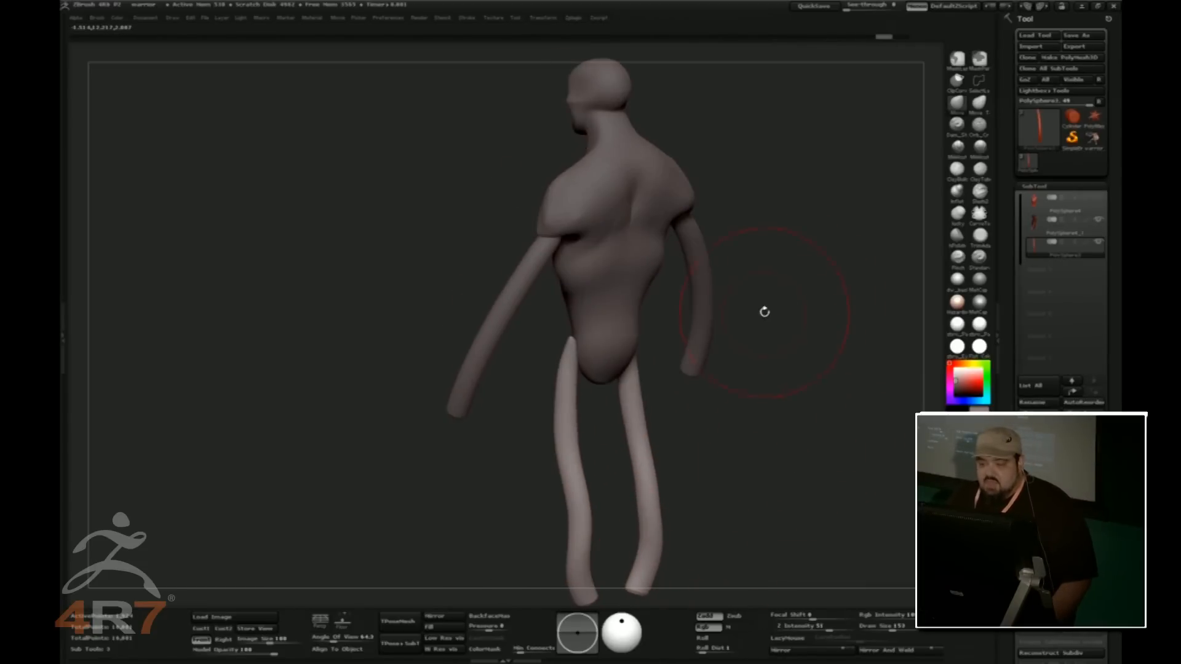
Open the project warrior_cooking.ZPR without saving the changes to the current project
{"action": "left_click", "coordinate": [206, 19]}
{"action": "left_click", "coordinate": [233, 38]}
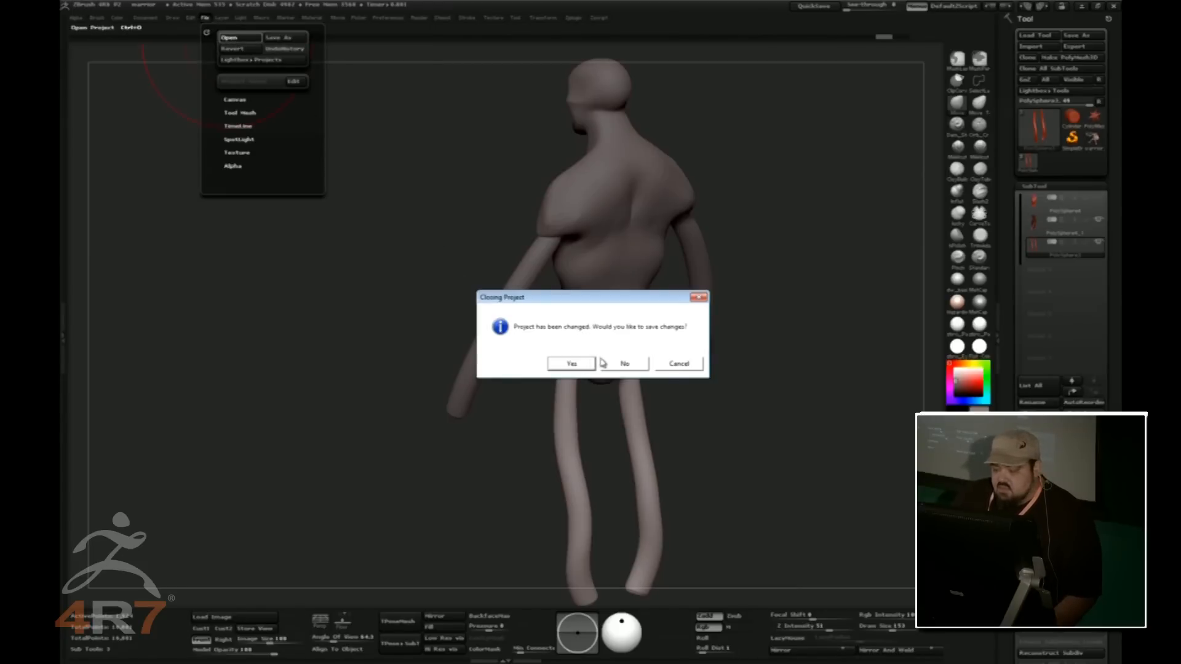
{"action": "left_click", "coordinate": [625, 364]}
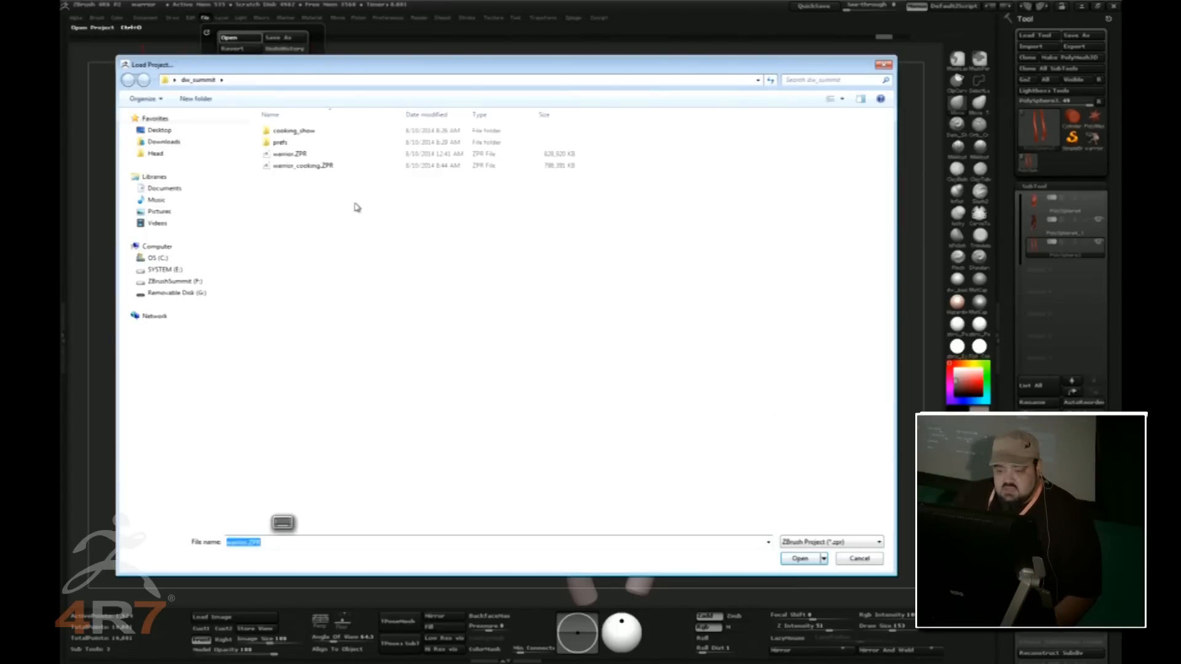
{"action": "double_click", "coordinate": [290, 166]}
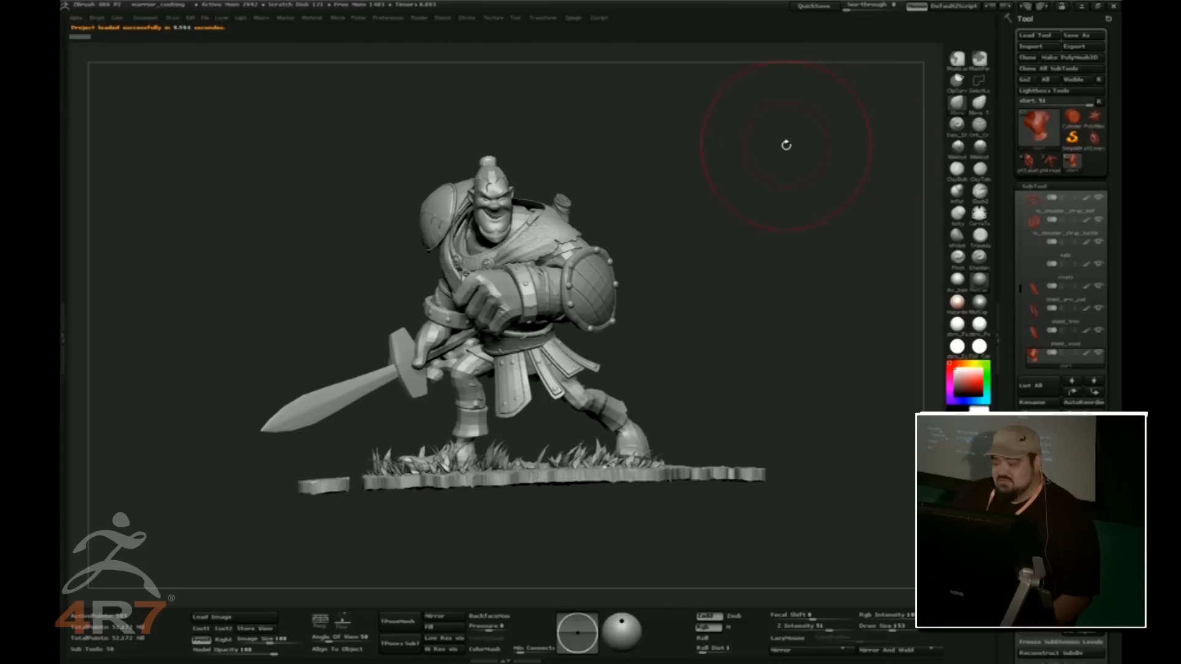
Switch to the merged full-figure tool in place of the finished warrior and frame it from the front
{"action": "mouse_move", "coordinate": [1093, 139]}
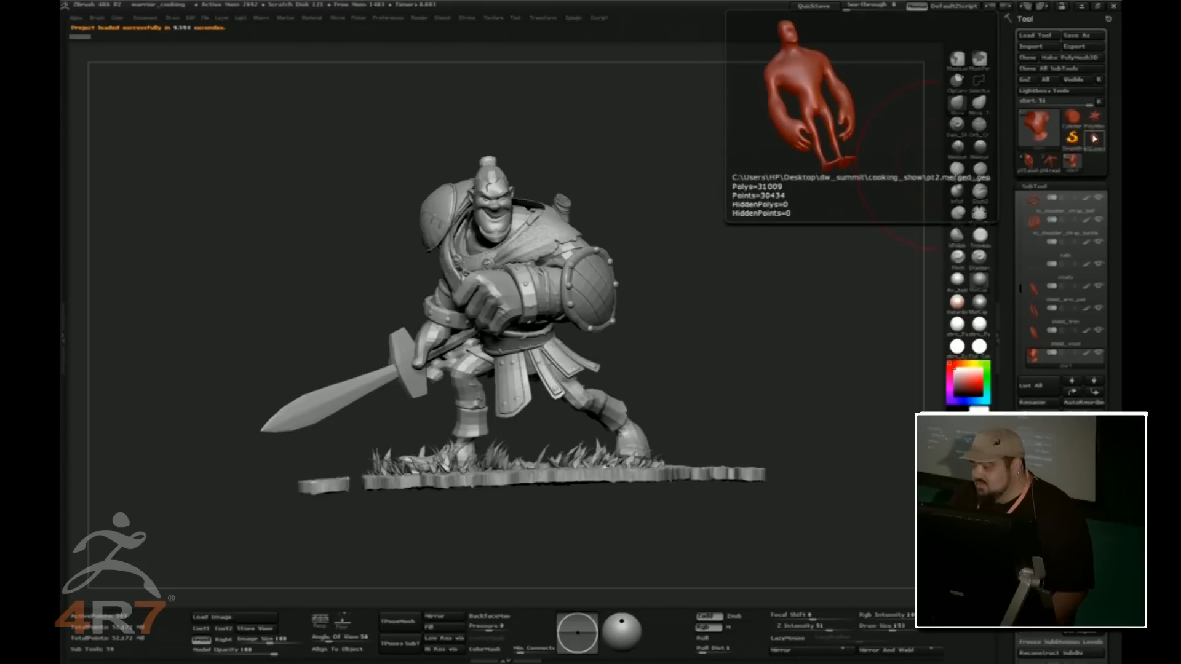
{"action": "left_click", "coordinate": [1094, 139]}
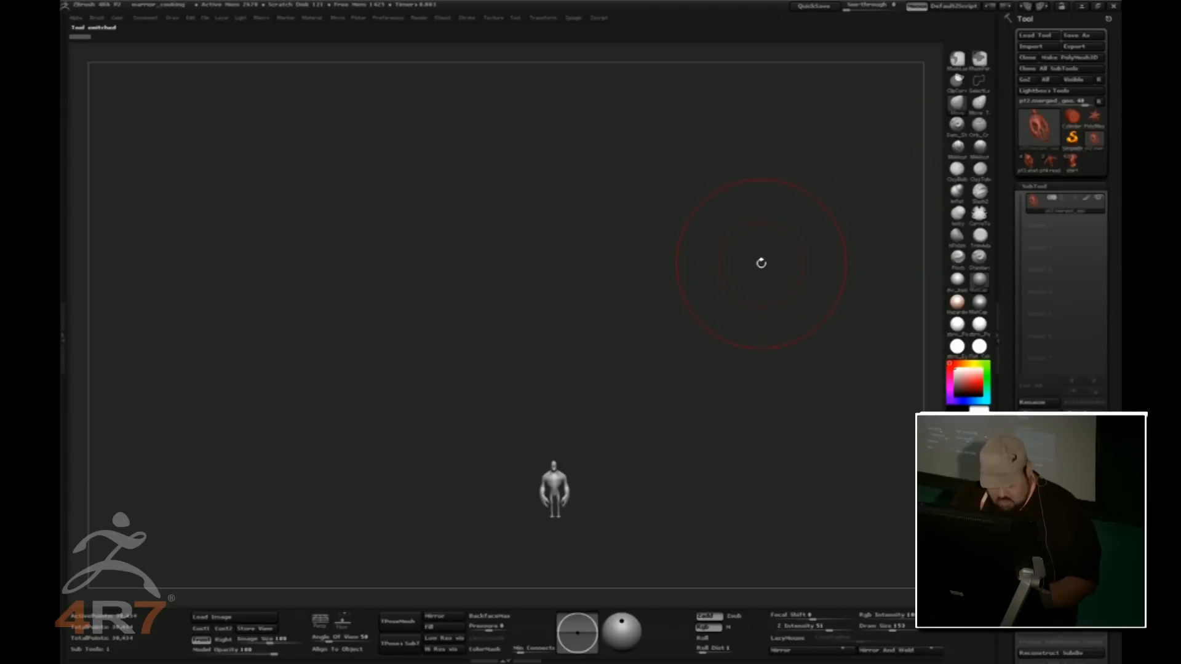
{"action": "key", "text": "f"}
{"action": "mouse_move", "coordinate": [759, 261]}
{"action": "left_mouse_down"}
{"action": "mouse_move", "coordinate": [578, 281]}
{"action": "mouse_move", "coordinate": [475, 308]}
{"action": "mouse_move", "coordinate": [719, 263]}
{"action": "mouse_move", "coordinate": [862, 261]}
{"action": "left_mouse_up"}
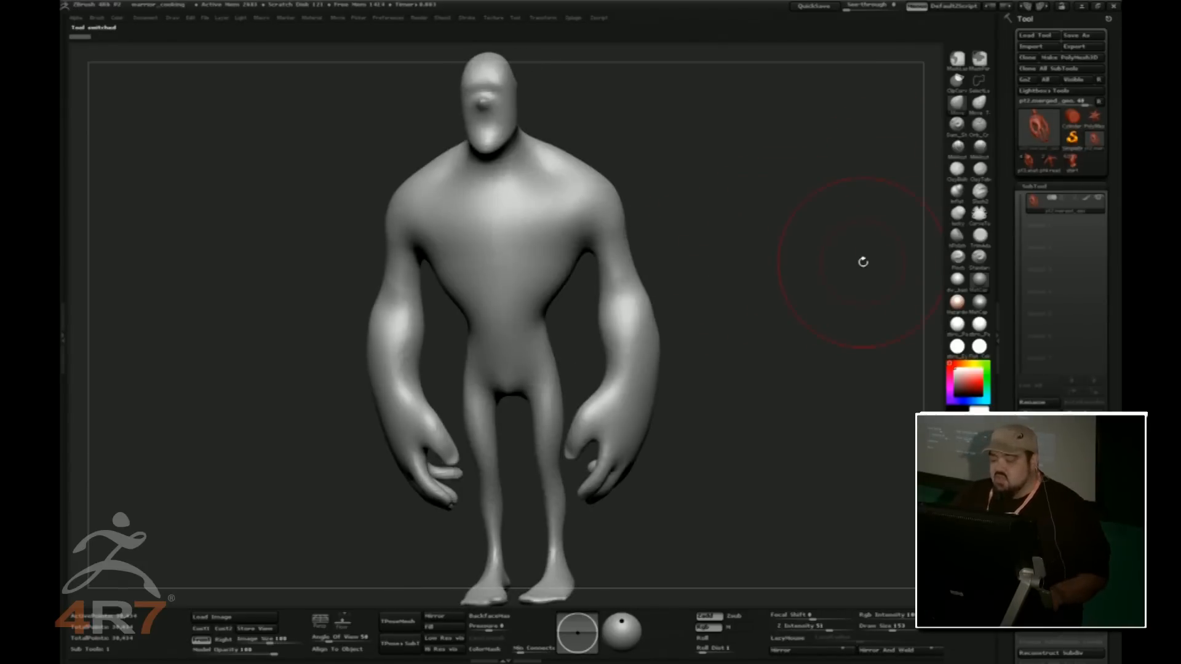
Choose the Dam_Standard brush and reduce the draw size to 81
{"action": "left_click", "coordinate": [956, 124]}
{"action": "left_click_drag", "start_coordinate": [789, 285], "coordinate": [793, 295]}
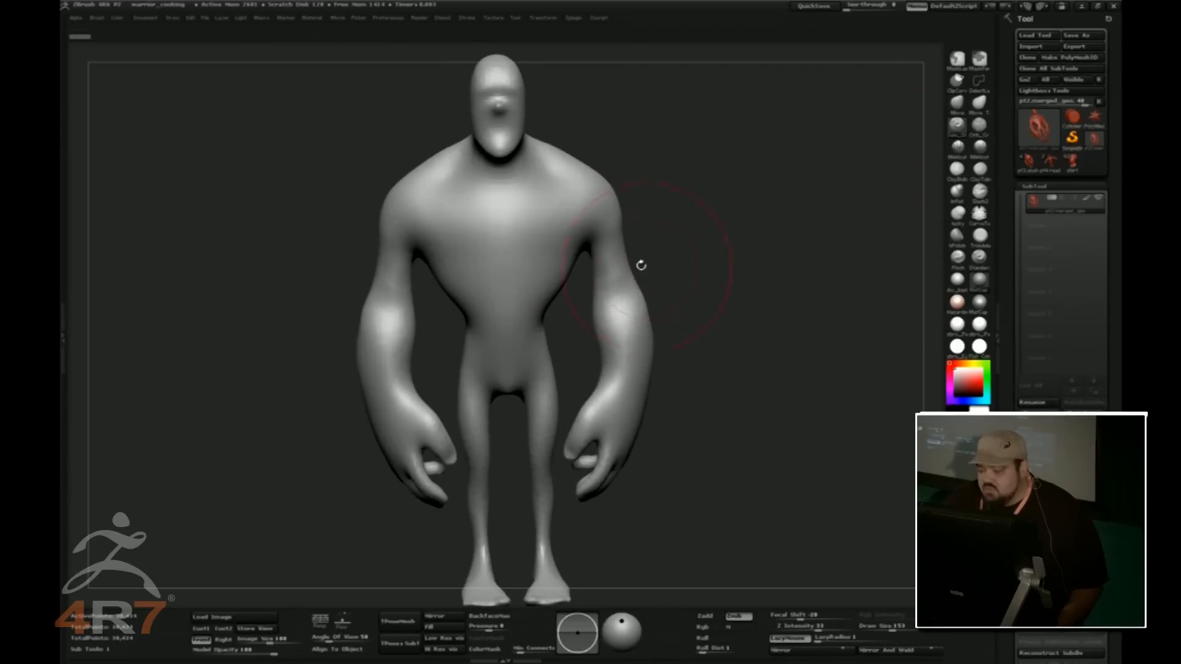
{"action": "key", "text": "["}
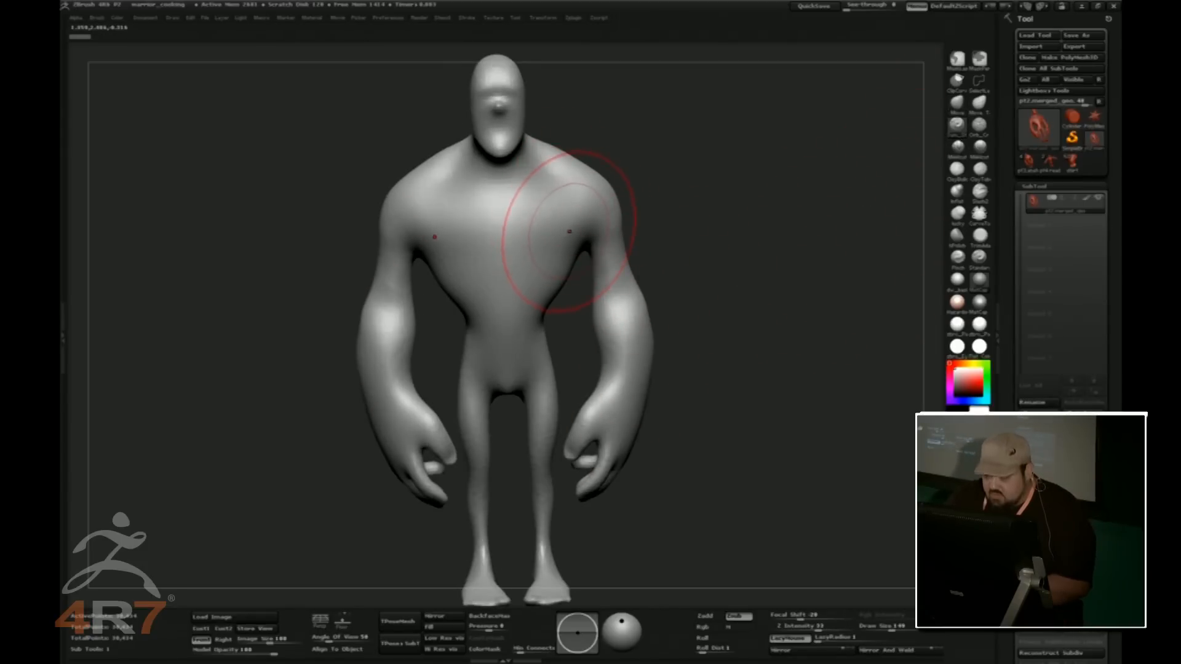
{"action": "key", "text": "["}
{"action": "key", "text": "["}
{"action": "key", "text": "["}
{"action": "key", "text": "["}
{"action": "key", "text": "["}
Display the figure in a flat white material and examine its silhouette
{"action": "left_click_drag", "start_coordinate": [663, 175], "coordinate": [666, 170]}
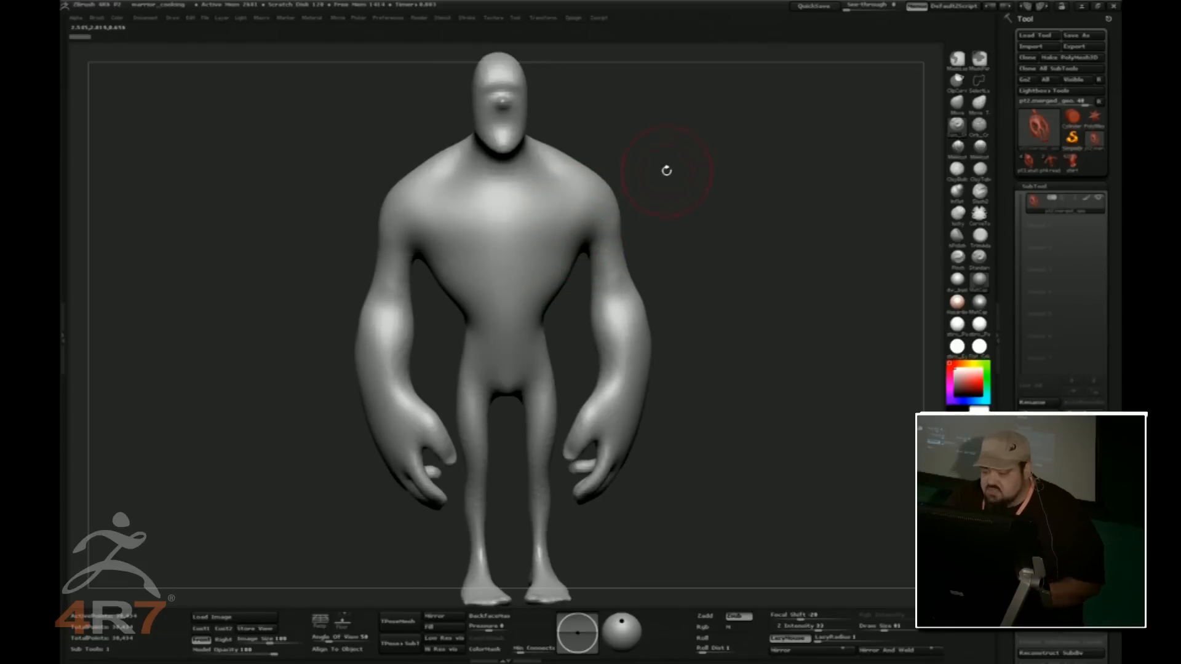
{"action": "left_click_drag", "start_coordinate": [709, 269], "coordinate": [732, 345]}
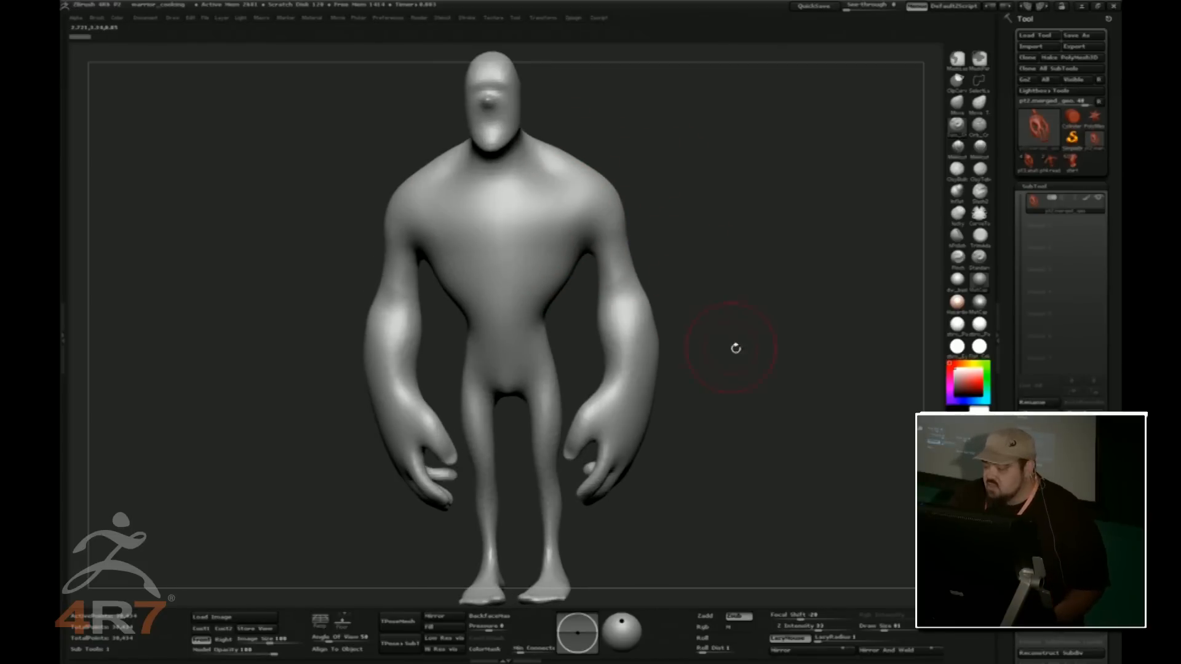
{"action": "left_click", "coordinate": [979, 346]}
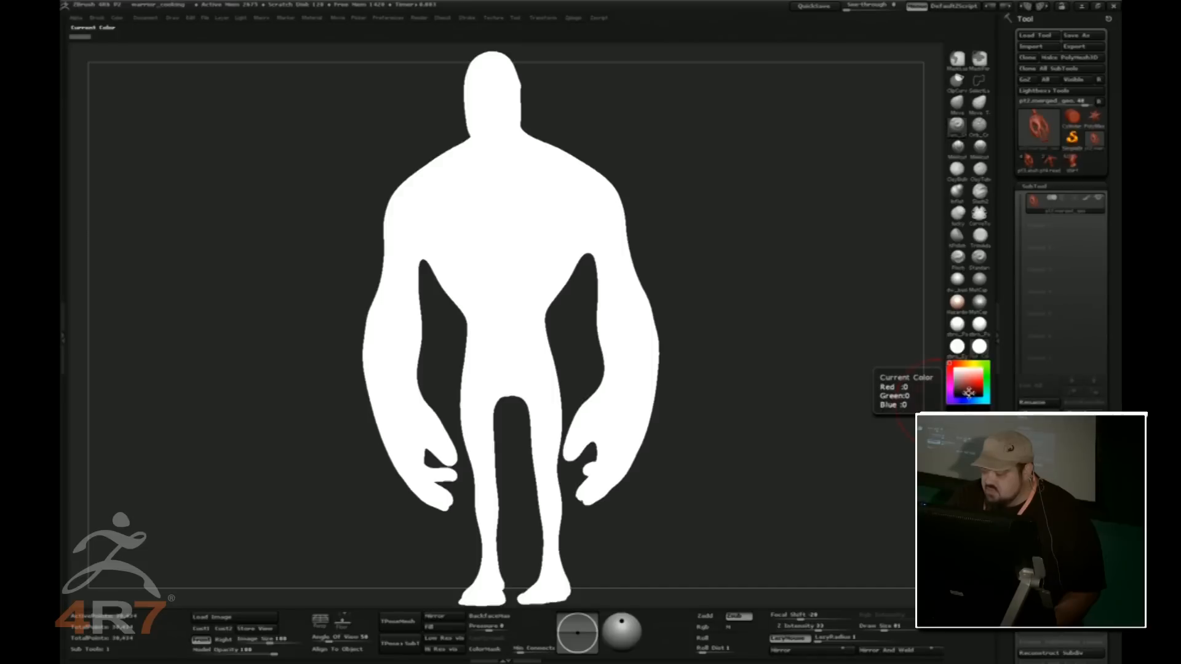
{"action": "mouse_move", "coordinate": [850, 337]}
{"action": "left_mouse_down"}
{"action": "mouse_move", "coordinate": [413, 472]}
{"action": "mouse_move", "coordinate": [546, 498]}
{"action": "mouse_move", "coordinate": [760, 466]}
{"action": "mouse_move", "coordinate": [806, 421]}
{"action": "mouse_move", "coordinate": [782, 431]}
{"action": "mouse_move", "coordinate": [740, 395]}
{"action": "mouse_move", "coordinate": [733, 340]}
{"action": "left_mouse_up"}
Isolate both arms with a selection, make them their own polygroup and show the whole figure again
{"action": "left_click_drag", "start_coordinate": [667, 165], "coordinate": [603, 242], "text": "ctrl+shift"}
{"action": "key", "text": "ctrl+z"}
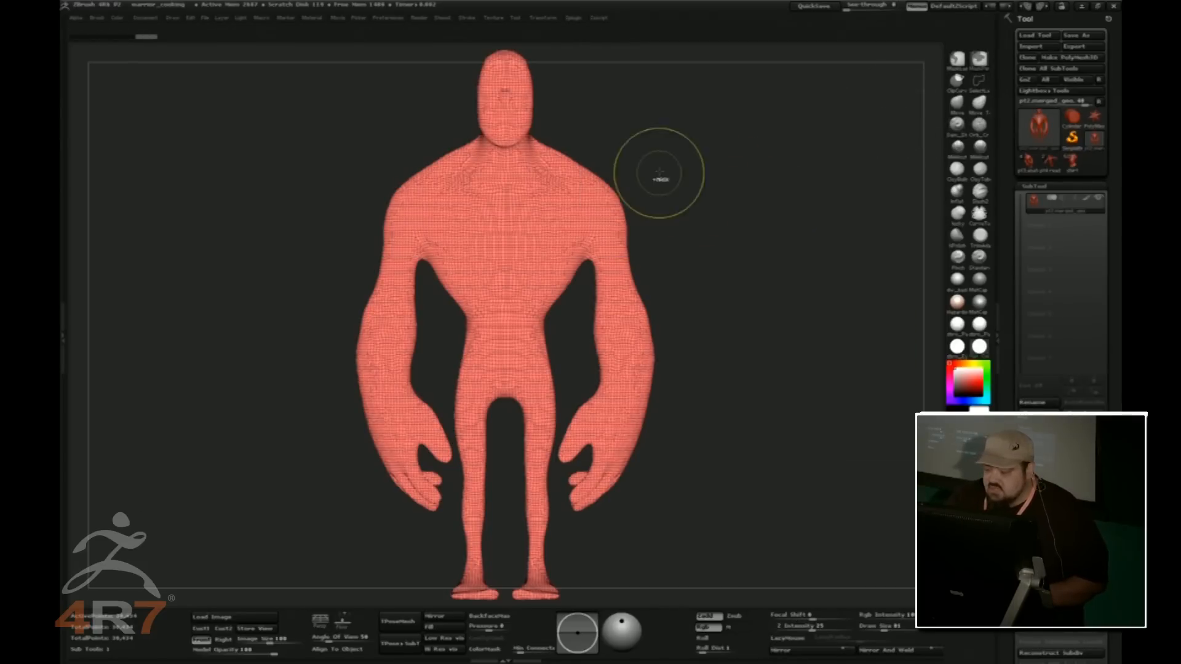
{"action": "mouse_move", "coordinate": [662, 155]}
{"action": "left_mouse_down", "text": "ctrl+shift"}
{"action": "mouse_move", "coordinate": [601, 251]}
{"action": "mouse_move", "coordinate": [553, 527]}
{"action": "mouse_move", "coordinate": [778, 223]}
{"action": "mouse_move", "coordinate": [741, 129]}
{"action": "left_mouse_up", "text": "ctrl+shift"}
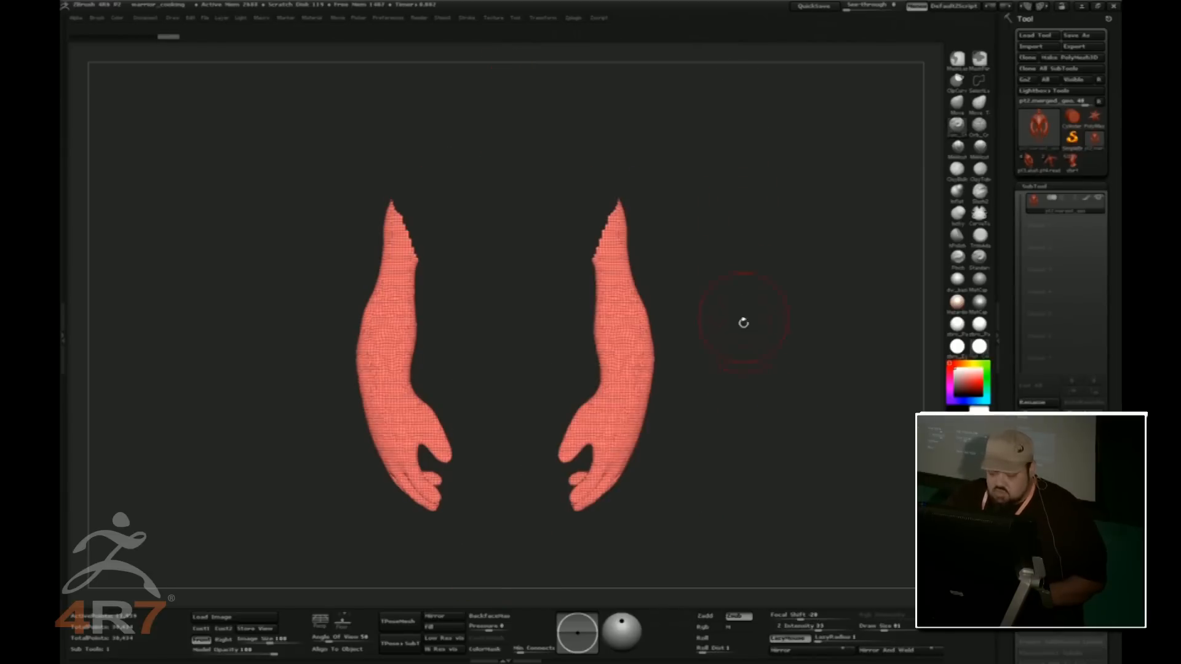
{"action": "key", "text": "ctrl+w"}
{"action": "left_click", "coordinate": [778, 378], "text": "ctrl+shift"}
Turn off the polygon wireframe display and set the figure's material to MatCap Gray
{"action": "mouse_move", "coordinate": [780, 377]}
{"action": "left_mouse_down"}
{"action": "mouse_move", "coordinate": [729, 365]}
{"action": "mouse_move", "coordinate": [798, 369]}
{"action": "mouse_move", "coordinate": [731, 382]}
{"action": "mouse_move", "coordinate": [794, 387]}
{"action": "left_mouse_up"}
{"action": "key", "text": "shift+f"}
{"action": "left_click", "coordinate": [980, 301]}
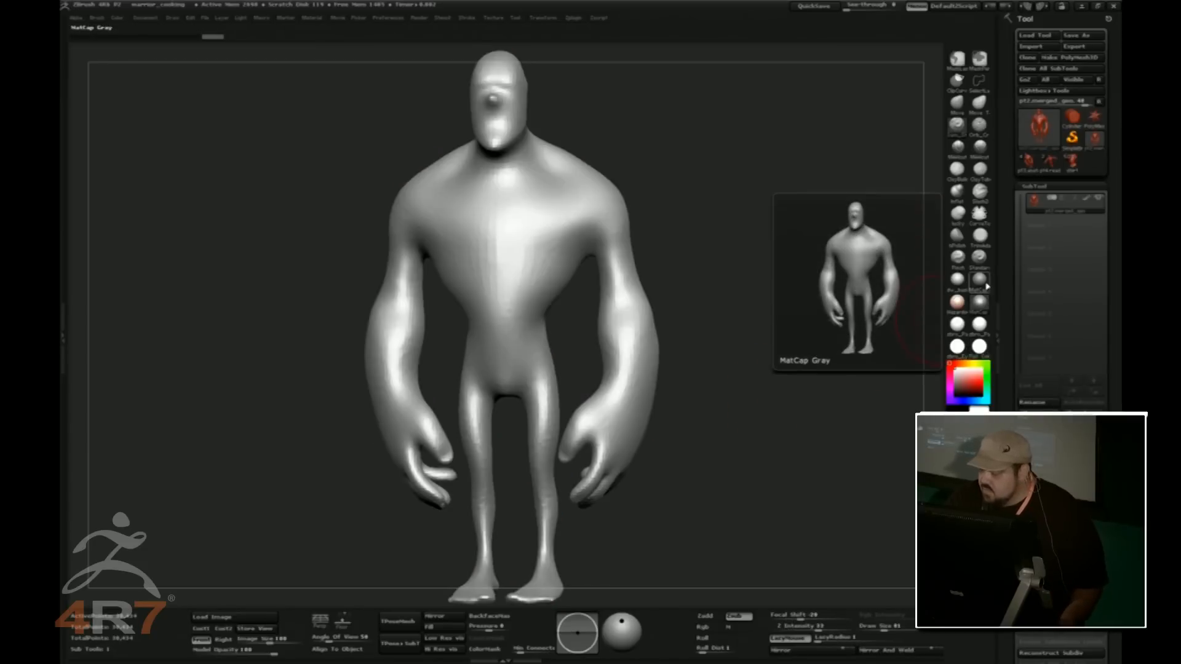
{"action": "left_click_drag", "start_coordinate": [799, 372], "coordinate": [801, 368]}
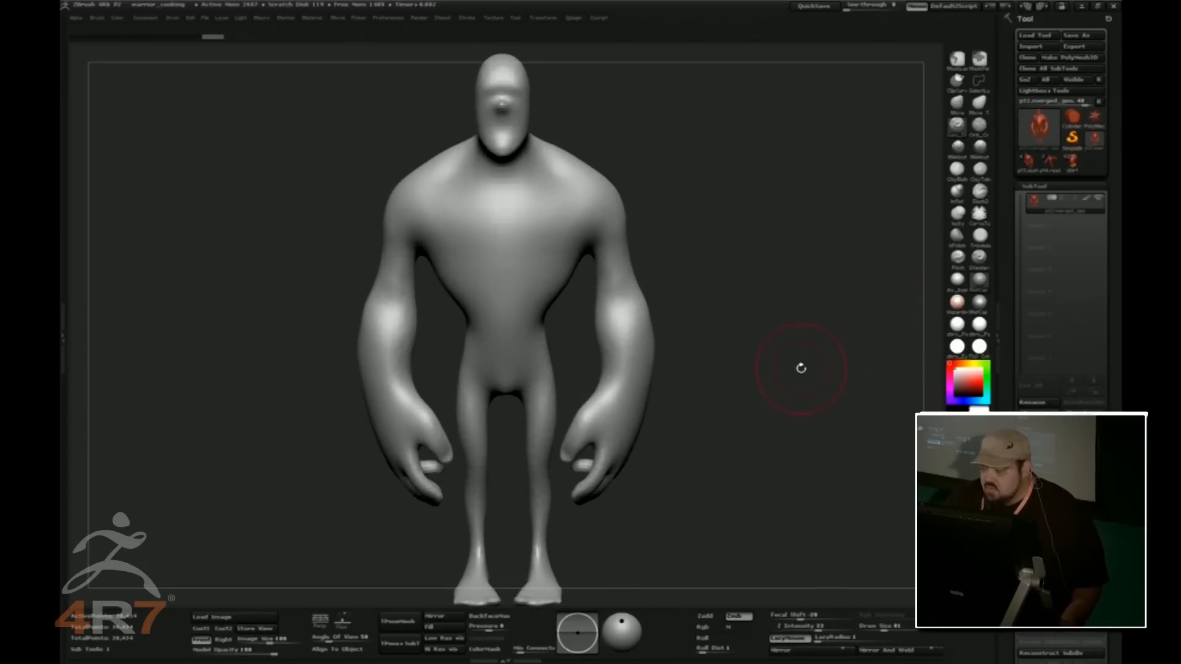
Build up the pectoral muscles on both sides of the chest with the ClayBuildup brush
{"action": "left_click", "coordinate": [962, 177]}
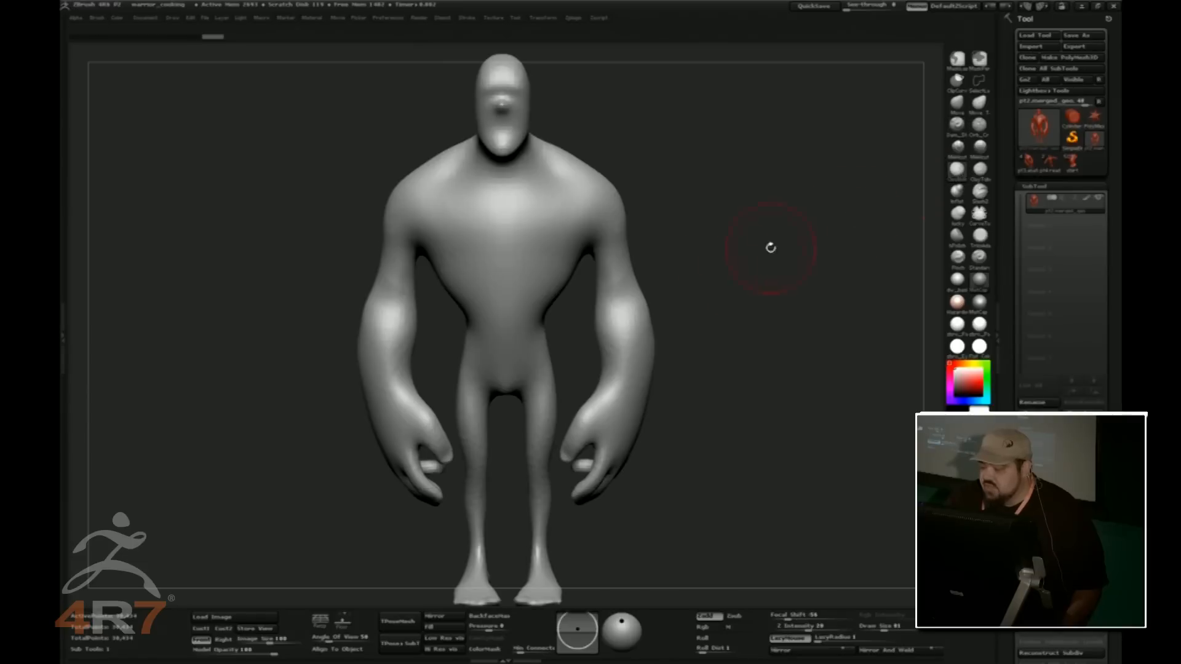
{"action": "mouse_move", "coordinate": [562, 242]}
{"action": "left_mouse_down"}
{"action": "mouse_move", "coordinate": [575, 252]}
{"action": "mouse_move", "coordinate": [520, 205]}
{"action": "mouse_move", "coordinate": [530, 246]}
{"action": "mouse_move", "coordinate": [520, 237]}
{"action": "mouse_move", "coordinate": [533, 191]}
{"action": "mouse_move", "coordinate": [540, 222]}
{"action": "mouse_move", "coordinate": [541, 212]}
{"action": "left_mouse_up"}
{"action": "right_click_drag", "start_coordinate": [603, 189], "coordinate": [589, 197]}
{"action": "mouse_move", "coordinate": [598, 208]}
{"action": "left_mouse_down"}
{"action": "mouse_move", "coordinate": [558, 201]}
{"action": "mouse_move", "coordinate": [536, 229]}
{"action": "left_mouse_up"}
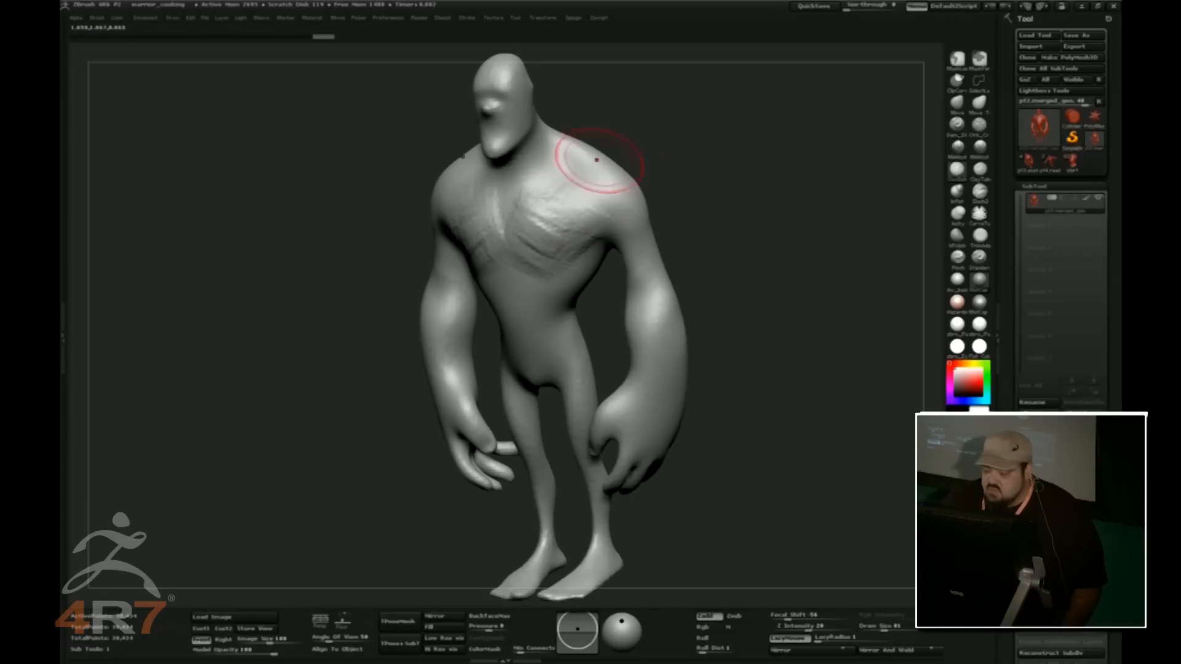
Add clay strokes over the outer chest and shoulders to form the deltoids
{"action": "right_click_drag", "start_coordinate": [584, 175], "coordinate": [567, 179]}
{"action": "mouse_move", "coordinate": [606, 193]}
{"action": "left_mouse_down"}
{"action": "mouse_move", "coordinate": [620, 215]}
{"action": "mouse_move", "coordinate": [633, 198]}
{"action": "left_mouse_up"}
{"action": "right_click_drag", "start_coordinate": [645, 184], "coordinate": [584, 176]}
{"action": "mouse_move", "coordinate": [633, 169]}
{"action": "left_mouse_down"}
{"action": "mouse_move", "coordinate": [642, 203]}
{"action": "mouse_move", "coordinate": [631, 223]}
{"action": "left_mouse_up"}
Sculpt the lower edge of the rib cage and the sides of the chest below the pectorals
{"action": "mouse_move", "coordinate": [701, 123]}
{"action": "left_mouse_down"}
{"action": "mouse_move", "coordinate": [759, 108]}
{"action": "mouse_move", "coordinate": [746, 146]}
{"action": "left_mouse_up"}
{"action": "left_click_drag", "start_coordinate": [566, 297], "coordinate": [510, 309]}
{"action": "mouse_move", "coordinate": [571, 286]}
{"action": "left_mouse_down"}
{"action": "mouse_move", "coordinate": [585, 276]}
{"action": "mouse_move", "coordinate": [580, 291]}
{"action": "mouse_move", "coordinate": [534, 301]}
{"action": "left_mouse_up"}
{"action": "mouse_move", "coordinate": [598, 244]}
{"action": "left_mouse_down"}
{"action": "mouse_move", "coordinate": [584, 270]}
{"action": "mouse_move", "coordinate": [544, 266]}
{"action": "mouse_move", "coordinate": [543, 216]}
{"action": "mouse_move", "coordinate": [580, 209]}
{"action": "left_mouse_up"}
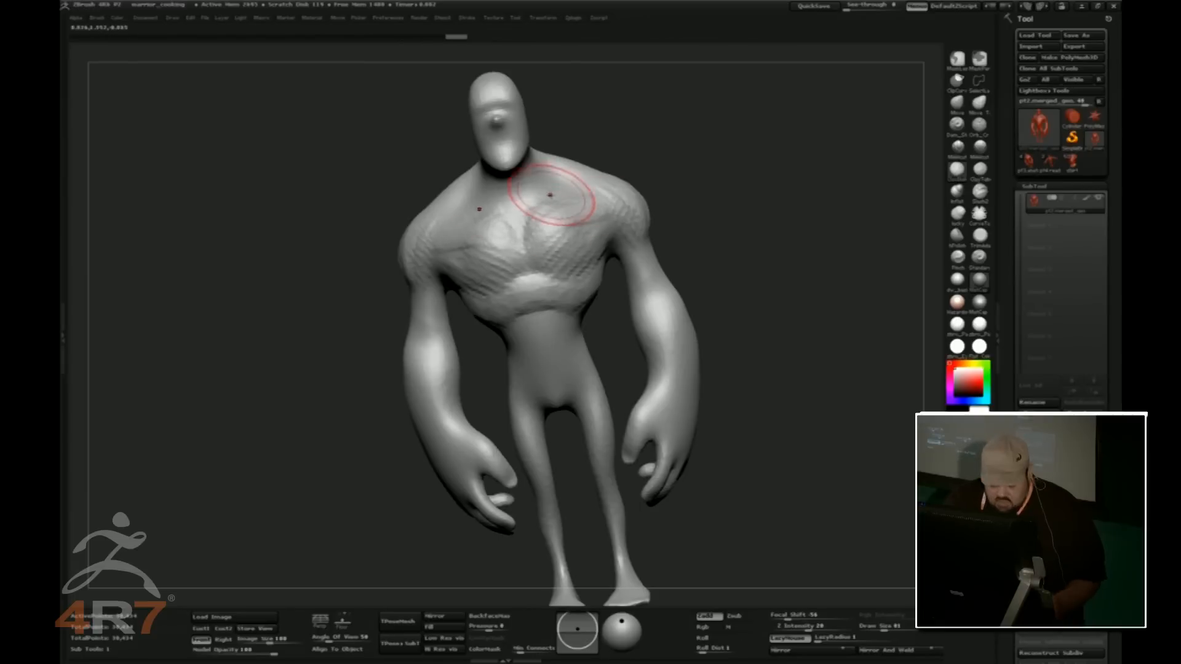
Refine the upper chest with more clay strokes toward the collarbones and shoulders
{"action": "key", "text": "super"}
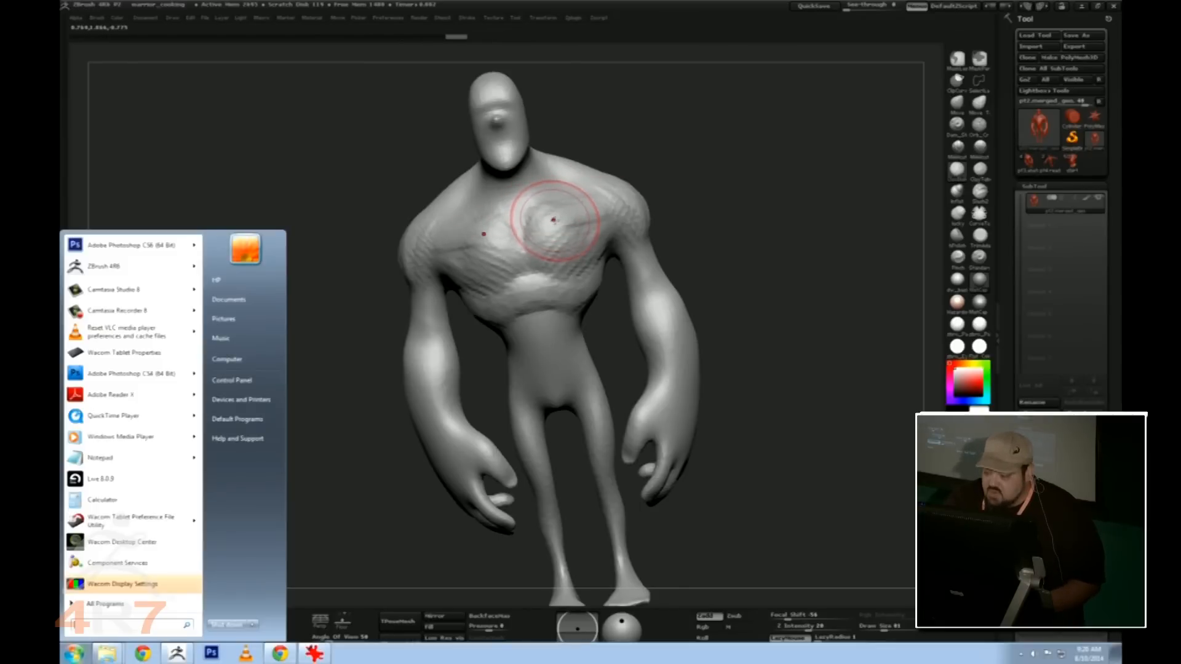
{"action": "right_click_drag", "start_coordinate": [552, 221], "coordinate": [547, 232]}
{"action": "mouse_move", "coordinate": [549, 219]}
{"action": "left_mouse_down"}
{"action": "mouse_move", "coordinate": [535, 227]}
{"action": "mouse_move", "coordinate": [583, 214]}
{"action": "mouse_move", "coordinate": [568, 242]}
{"action": "mouse_move", "coordinate": [559, 228]}
{"action": "left_mouse_up"}
{"action": "right_click_drag", "start_coordinate": [597, 174], "coordinate": [631, 191]}
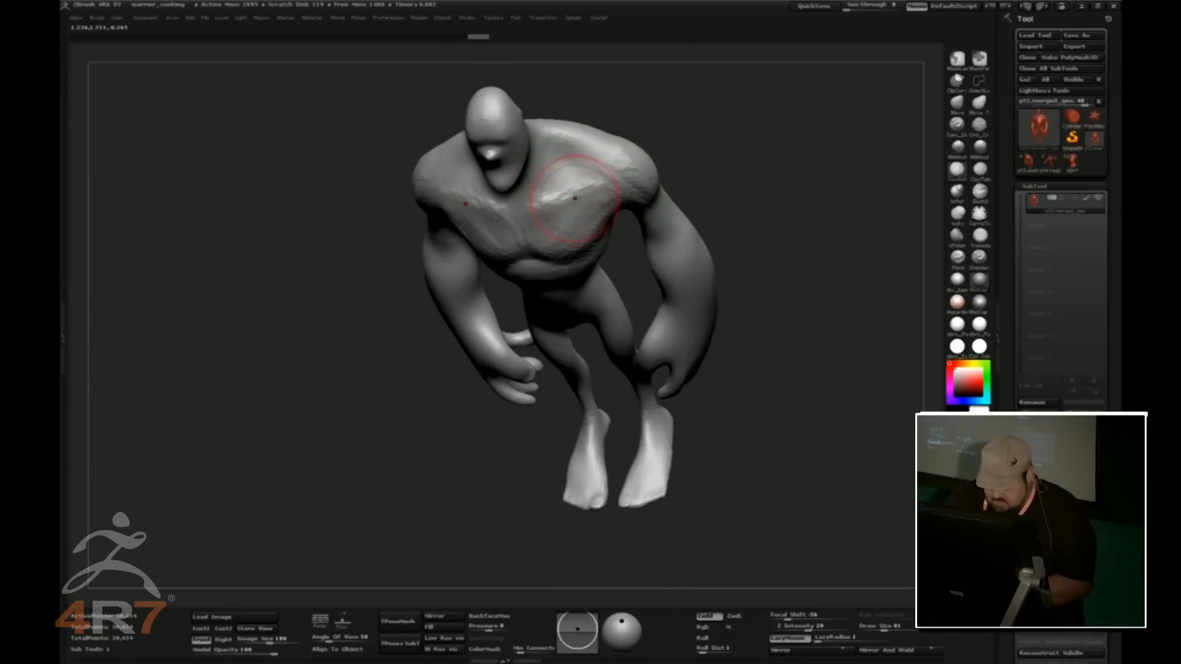
{"action": "mouse_move", "coordinate": [532, 196]}
{"action": "left_mouse_down"}
{"action": "mouse_move", "coordinate": [597, 171]}
{"action": "mouse_move", "coordinate": [585, 169]}
{"action": "left_mouse_up"}
Sculpt the abdominal muscles and the lower belly lines with a smaller brush
{"action": "right_click_drag", "start_coordinate": [585, 168], "coordinate": [716, 134]}
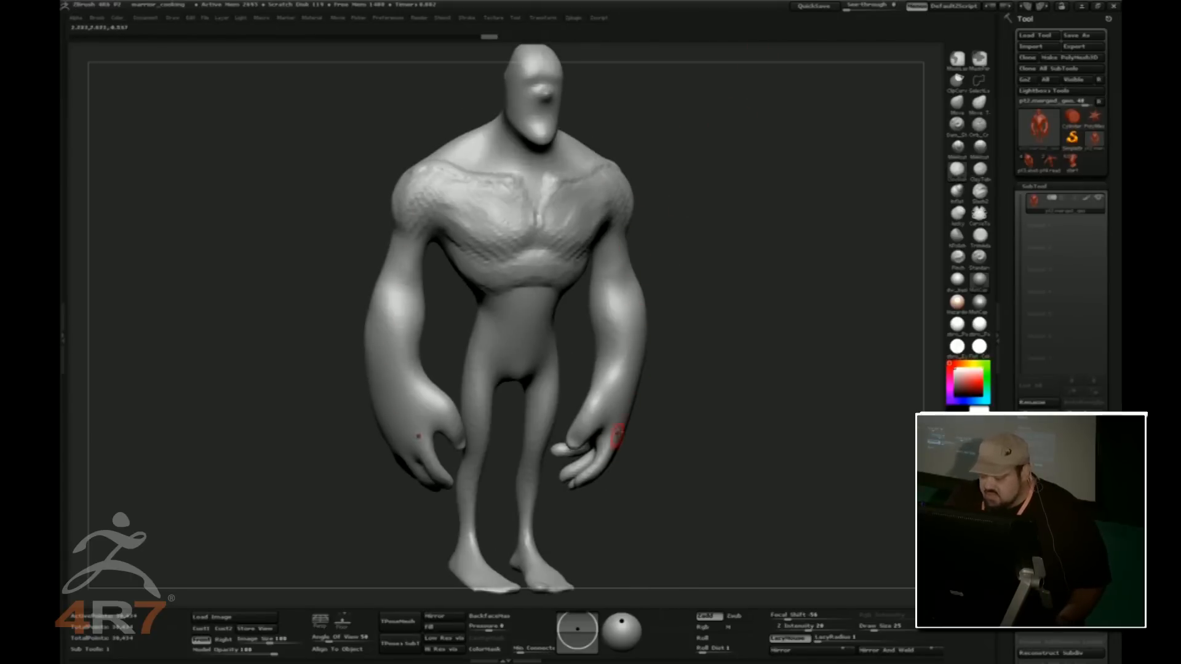
{"action": "right_click_drag", "start_coordinate": [670, 259], "coordinate": [684, 282]}
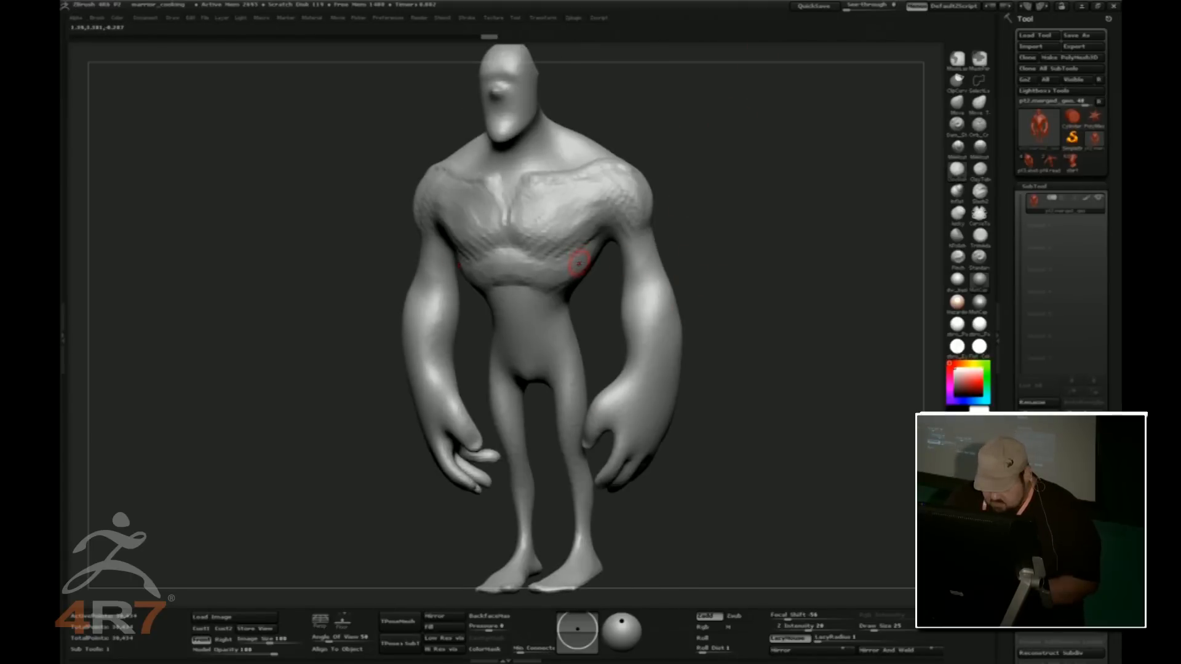
{"action": "mouse_move", "coordinate": [692, 228]}
{"action": "left_mouse_down"}
{"action": "mouse_move", "coordinate": [726, 221]}
{"action": "mouse_move", "coordinate": [707, 216]}
{"action": "left_mouse_up"}
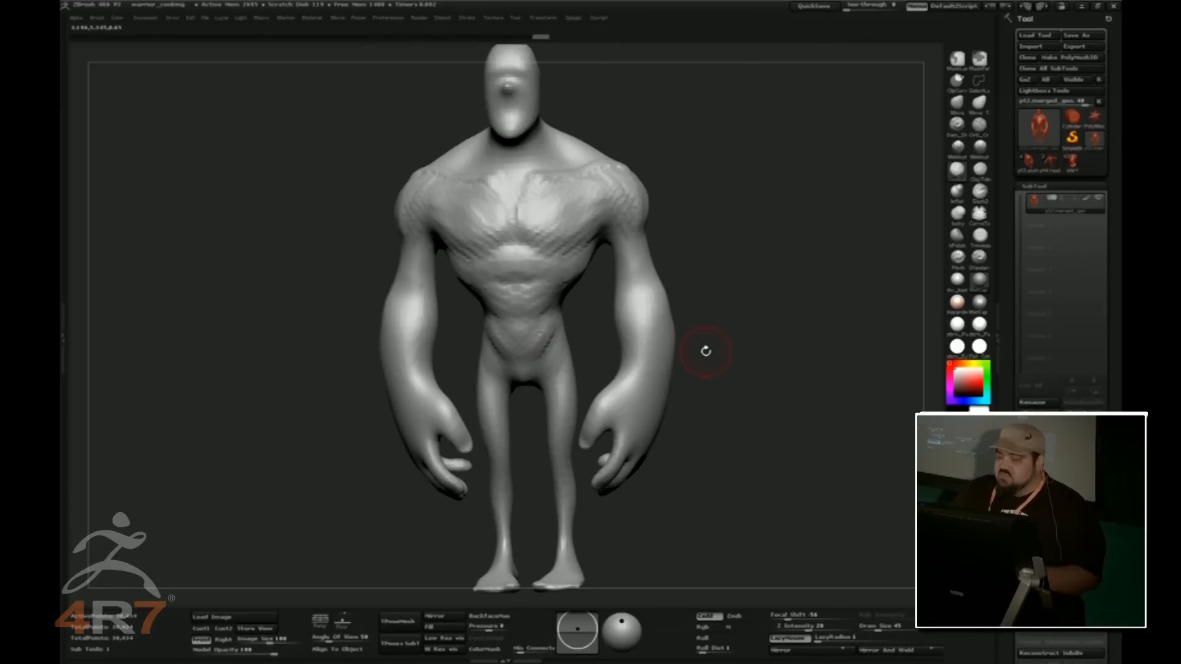
Build up the shoulder blades and upper back muscles with clay strokes from behind
{"action": "mouse_move", "coordinate": [708, 301]}
{"action": "left_mouse_down"}
{"action": "mouse_move", "coordinate": [634, 369]}
{"action": "mouse_move", "coordinate": [624, 224]}
{"action": "left_mouse_up"}
{"action": "left_click_drag", "start_coordinate": [731, 252], "coordinate": [672, 252]}
{"action": "left_click_drag", "start_coordinate": [645, 251], "coordinate": [640, 179]}
{"action": "mouse_move", "coordinate": [756, 161]}
{"action": "left_mouse_down"}
{"action": "mouse_move", "coordinate": [695, 138]}
{"action": "mouse_move", "coordinate": [687, 153]}
{"action": "mouse_move", "coordinate": [741, 152]}
{"action": "mouse_move", "coordinate": [735, 194]}
{"action": "left_mouse_up"}
{"action": "mouse_move", "coordinate": [723, 153]}
{"action": "left_mouse_down"}
{"action": "mouse_move", "coordinate": [724, 186]}
{"action": "mouse_move", "coordinate": [694, 198]}
{"action": "mouse_move", "coordinate": [731, 233]}
{"action": "left_mouse_up"}
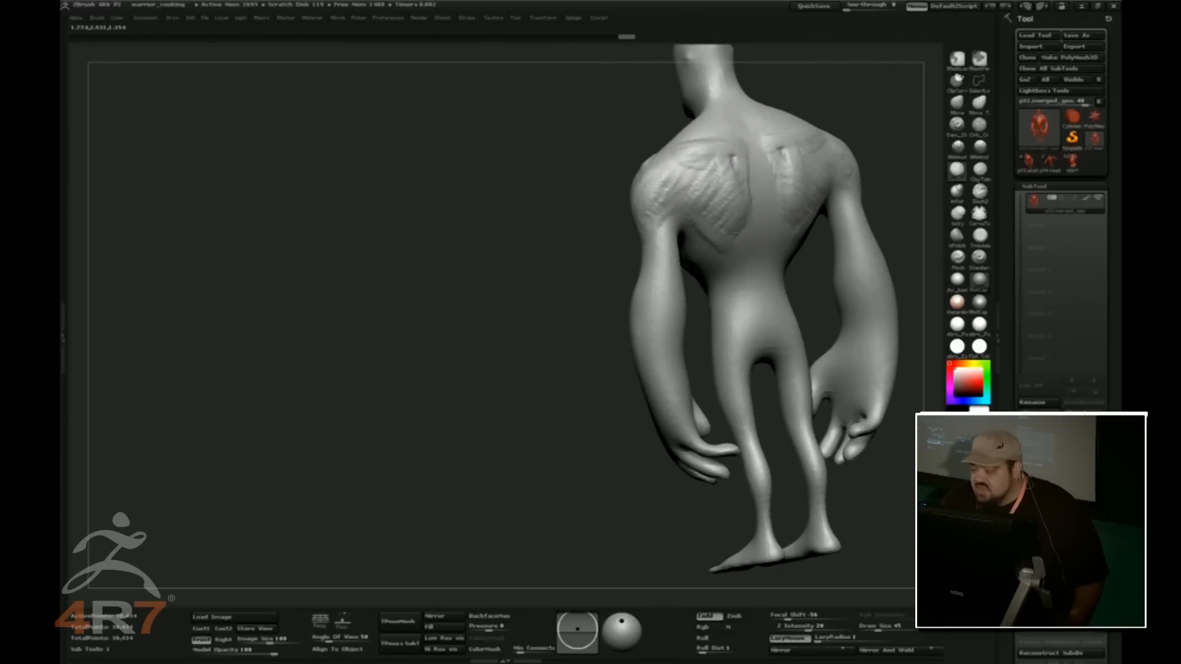
{"action": "left_click_drag", "start_coordinate": [857, 124], "coordinate": [852, 102]}
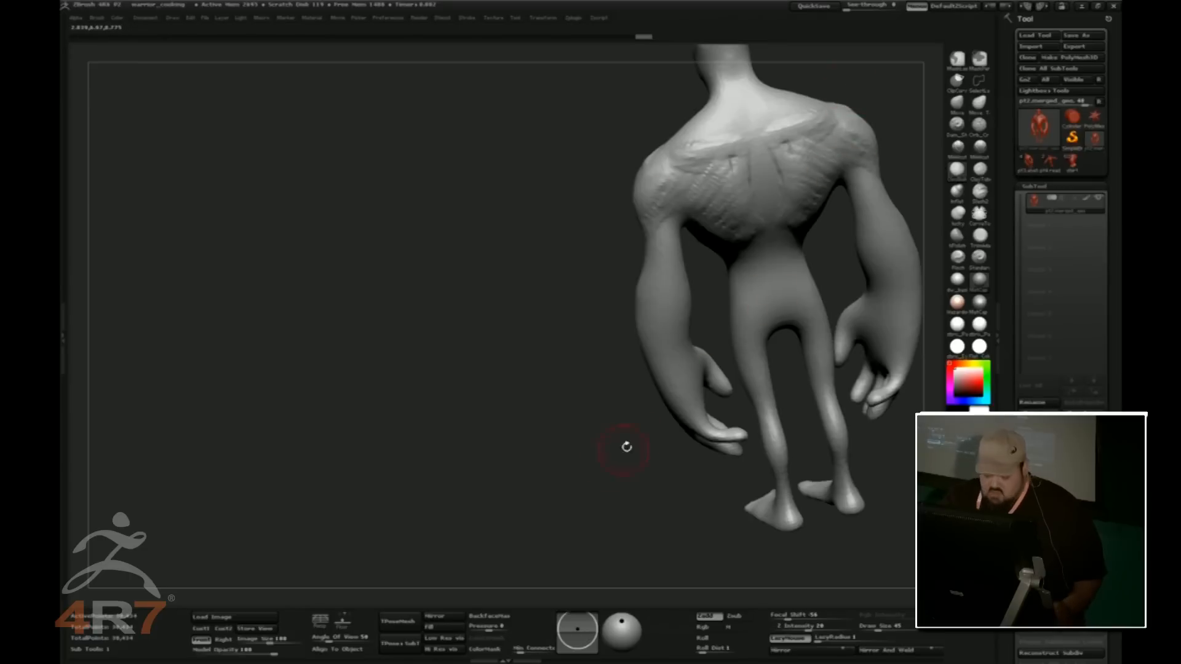
{"action": "left_click_drag", "start_coordinate": [559, 478], "coordinate": [557, 457], "text": "shift"}
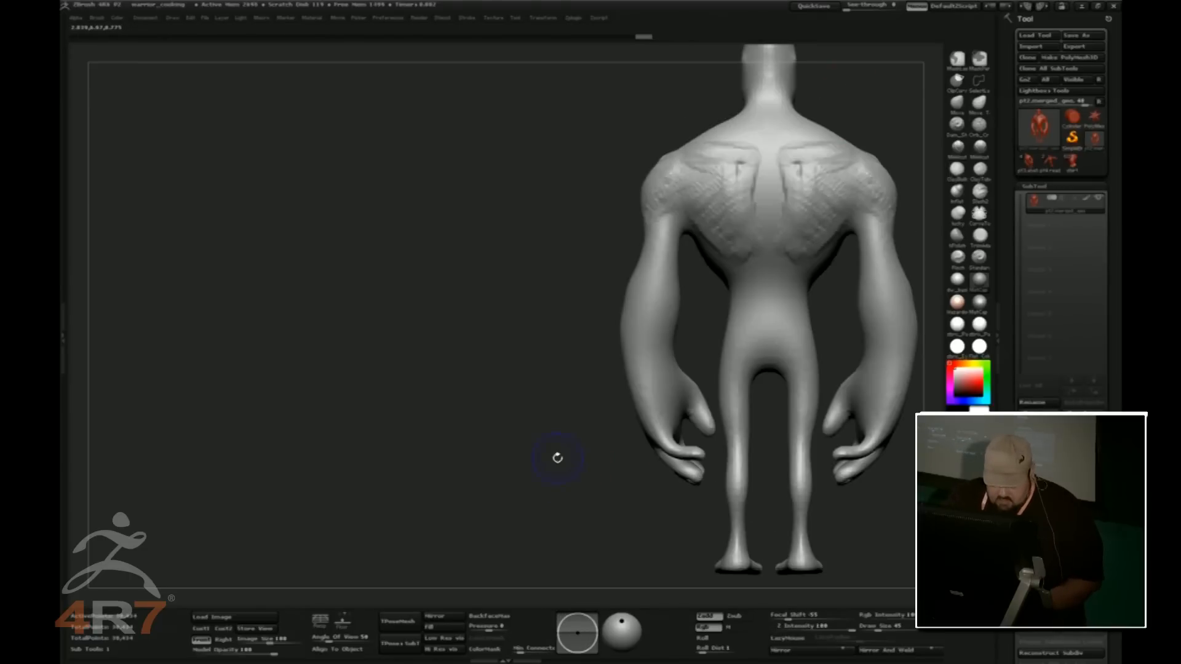
Sculpt the spine channel, the back of the neck and the muscles around the shoulder blades
{"action": "right_click", "coordinate": [849, 109]}
{"action": "left_click_drag", "start_coordinate": [935, 181], "coordinate": [803, 301], "text": "alt"}
{"action": "left_click_drag", "start_coordinate": [639, 195], "coordinate": [639, 360]}
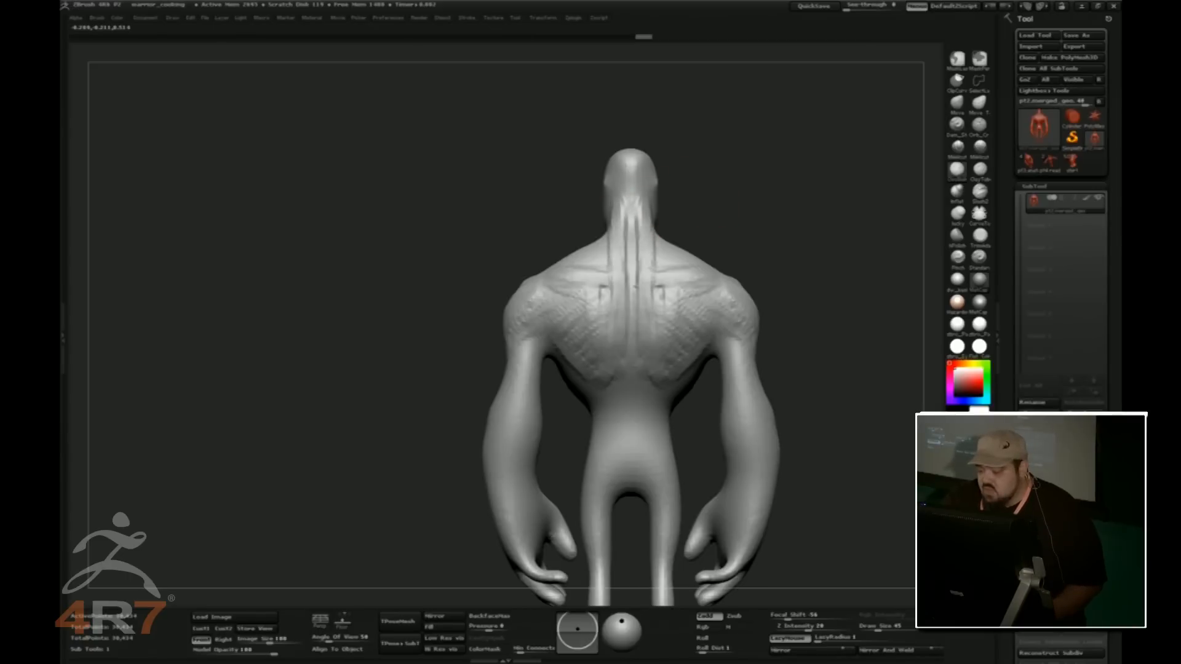
{"action": "mouse_move", "coordinate": [681, 261]}
{"action": "left_mouse_down"}
{"action": "mouse_move", "coordinate": [663, 260]}
{"action": "mouse_move", "coordinate": [660, 277]}
{"action": "mouse_move", "coordinate": [655, 266]}
{"action": "mouse_move", "coordinate": [677, 289]}
{"action": "mouse_move", "coordinate": [712, 269]}
{"action": "mouse_move", "coordinate": [692, 341]}
{"action": "left_mouse_up"}
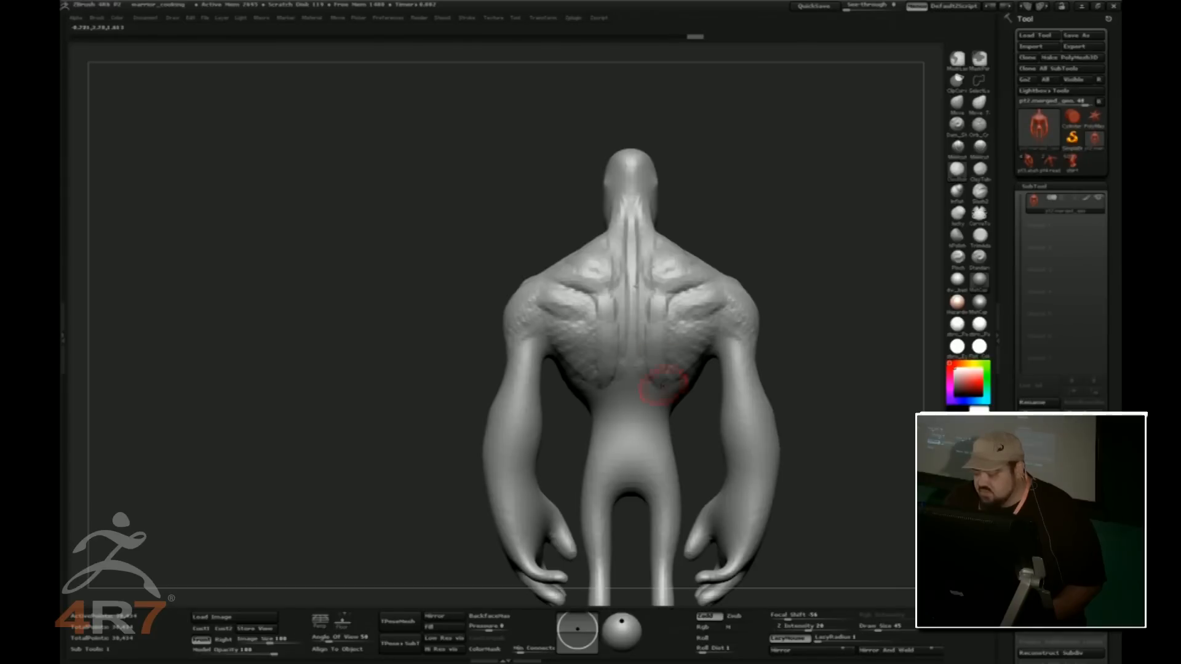
Sculpt the neck muscles and the hollows behind the collarbones with clay strokes, smoothing the area around the neck
{"action": "mouse_move", "coordinate": [799, 295]}
{"action": "left_mouse_down"}
{"action": "mouse_move", "coordinate": [855, 266]}
{"action": "mouse_move", "coordinate": [877, 295]}
{"action": "mouse_move", "coordinate": [851, 307]}
{"action": "left_mouse_up"}
{"action": "left_click_drag", "start_coordinate": [657, 342], "coordinate": [650, 366]}
{"action": "mouse_move", "coordinate": [767, 269]}
{"action": "left_mouse_down"}
{"action": "mouse_move", "coordinate": [767, 250]}
{"action": "mouse_move", "coordinate": [720, 282]}
{"action": "mouse_move", "coordinate": [730, 298]}
{"action": "left_mouse_up"}
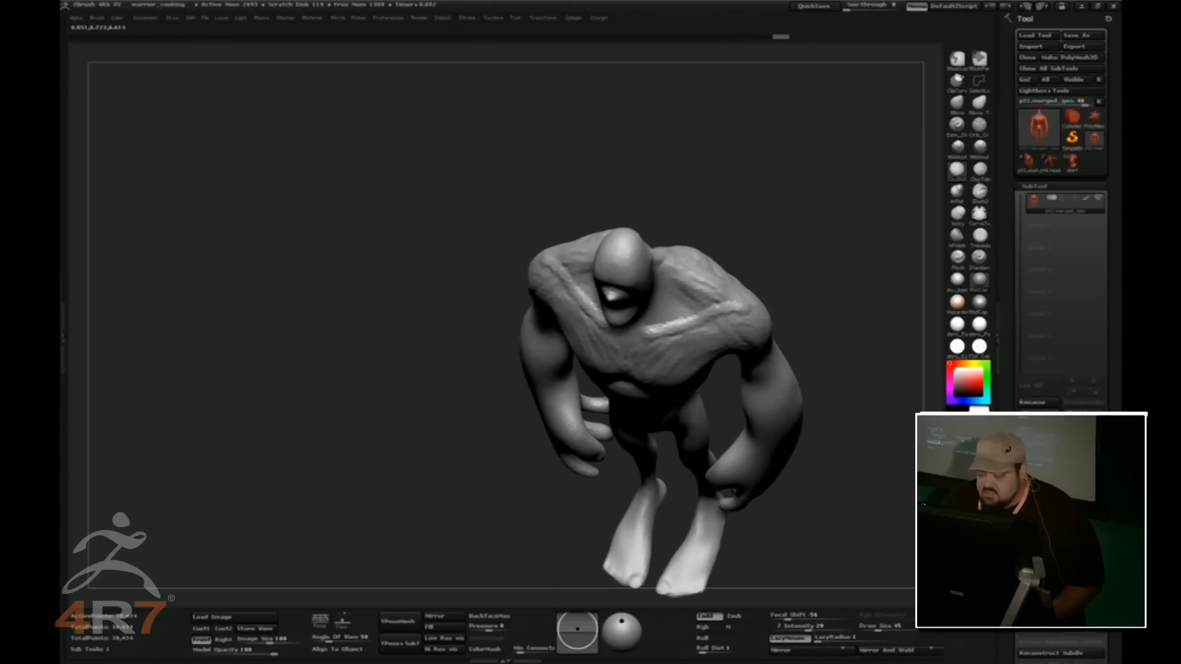
{"action": "left_click_drag", "start_coordinate": [726, 211], "coordinate": [677, 235]}
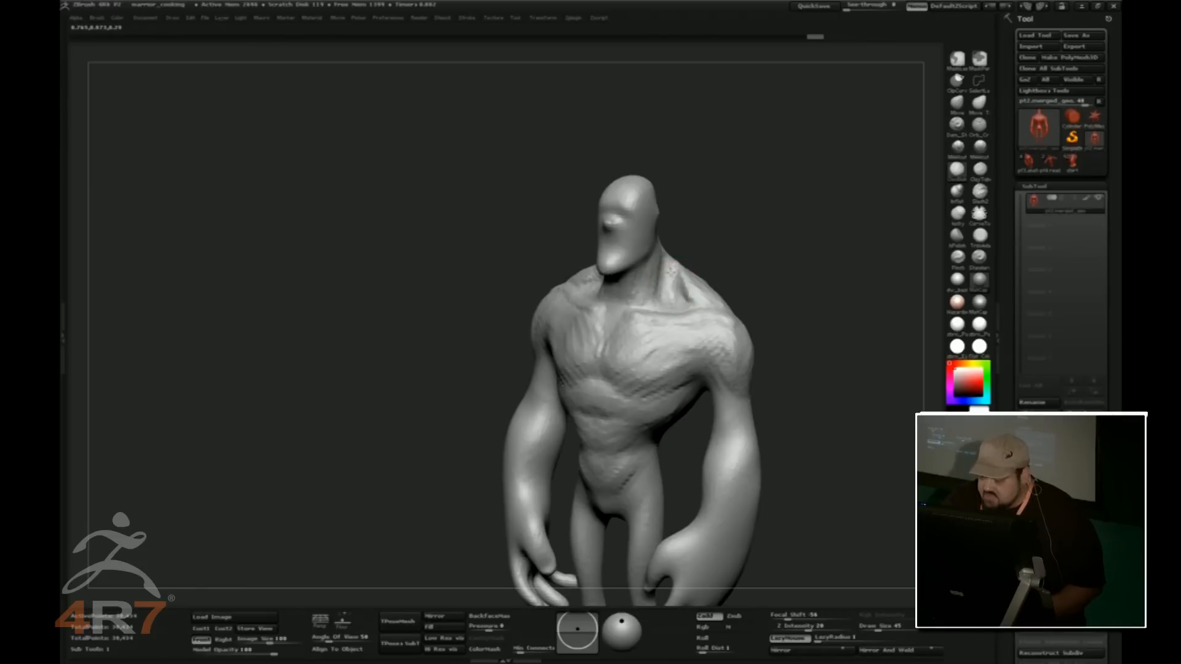
{"action": "left_click_drag", "start_coordinate": [660, 267], "coordinate": [676, 256]}
{"action": "left_click_drag", "start_coordinate": [753, 243], "coordinate": [861, 262]}
{"action": "left_click_drag", "start_coordinate": [633, 256], "coordinate": [620, 249], "text": "shift"}
{"action": "left_click_drag", "start_coordinate": [785, 223], "coordinate": [864, 455]}
{"action": "mouse_move", "coordinate": [689, 154]}
{"action": "left_mouse_down"}
{"action": "mouse_move", "coordinate": [666, 158]}
{"action": "mouse_move", "coordinate": [678, 140]}
{"action": "mouse_move", "coordinate": [798, 325]}
{"action": "left_mouse_up"}
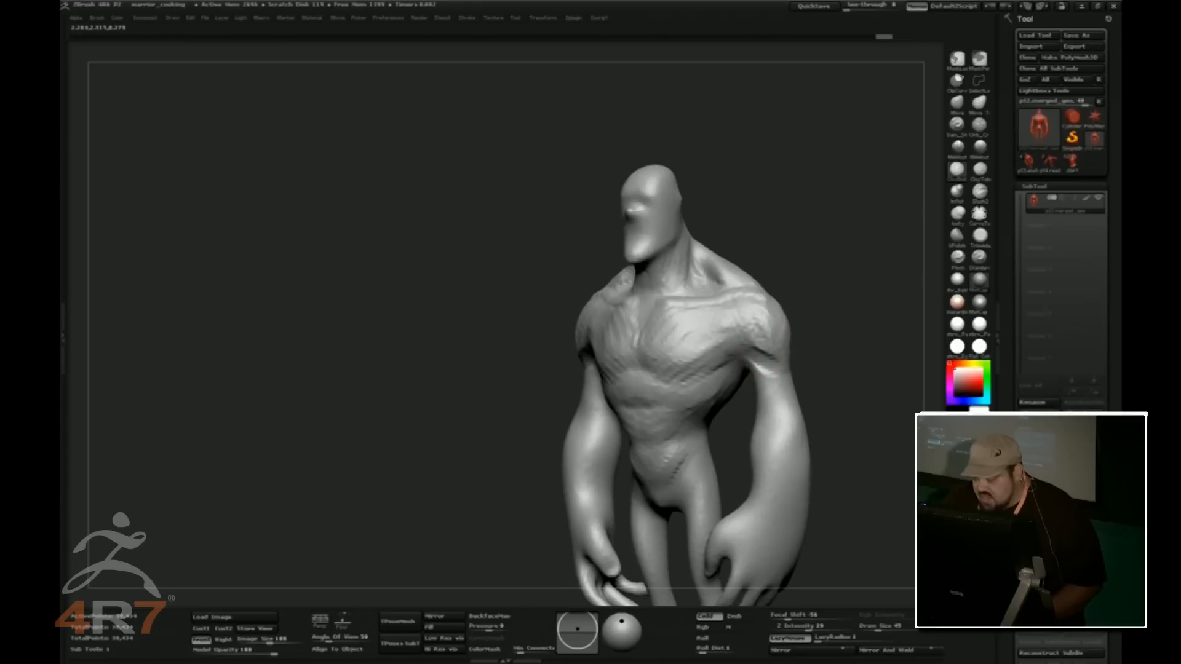
Define the lower edge of the shoulder muscles and the biceps on the upper arms, smoothing the rough strokes
{"action": "left_click_drag", "start_coordinate": [813, 328], "coordinate": [848, 315]}
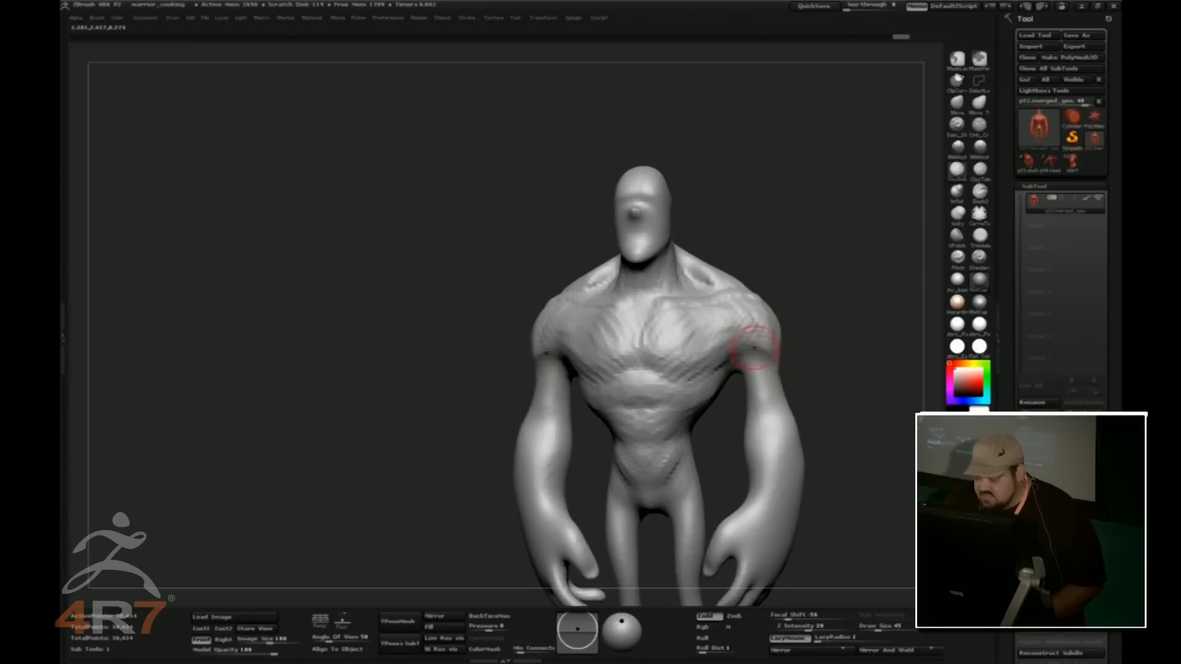
{"action": "mouse_move", "coordinate": [808, 340]}
{"action": "left_mouse_down"}
{"action": "mouse_move", "coordinate": [788, 354]}
{"action": "mouse_move", "coordinate": [770, 414]}
{"action": "mouse_move", "coordinate": [769, 399]}
{"action": "mouse_move", "coordinate": [829, 347]}
{"action": "mouse_move", "coordinate": [787, 343]}
{"action": "mouse_move", "coordinate": [805, 301]}
{"action": "mouse_move", "coordinate": [774, 357]}
{"action": "left_mouse_up"}
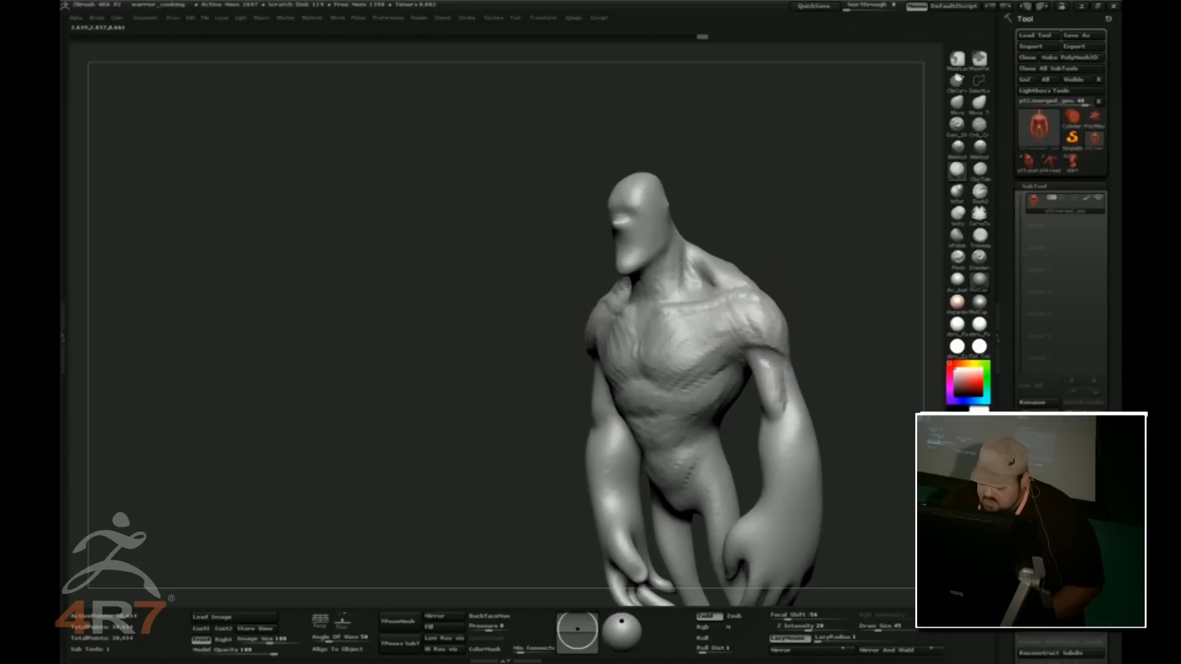
{"action": "mouse_move", "coordinate": [818, 313]}
{"action": "left_mouse_down", "text": "shift"}
{"action": "mouse_move", "coordinate": [757, 365]}
{"action": "mouse_move", "coordinate": [765, 351]}
{"action": "left_mouse_up", "text": "shift"}
{"action": "mouse_move", "coordinate": [821, 359]}
{"action": "left_mouse_down"}
{"action": "mouse_move", "coordinate": [804, 363]}
{"action": "mouse_move", "coordinate": [754, 307]}
{"action": "mouse_move", "coordinate": [773, 369]}
{"action": "left_mouse_up"}
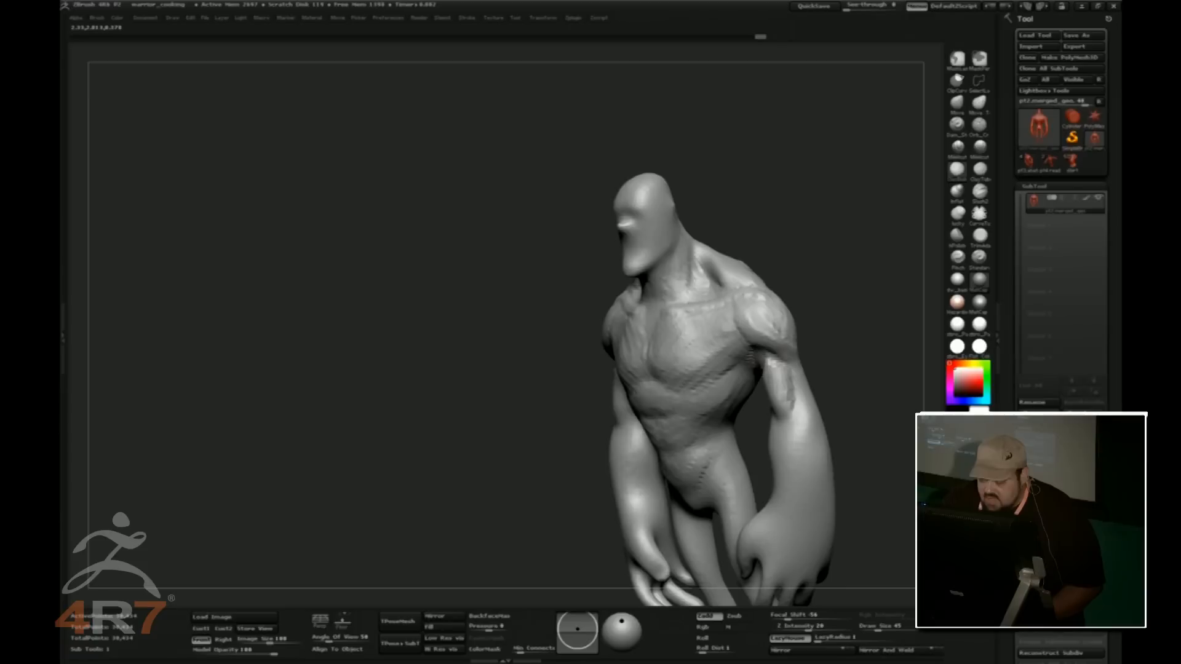
{"action": "mouse_move", "coordinate": [822, 308]}
{"action": "left_mouse_down", "text": "shift"}
{"action": "mouse_move", "coordinate": [849, 297]}
{"action": "mouse_move", "coordinate": [834, 289]}
{"action": "left_mouse_up", "text": "shift"}
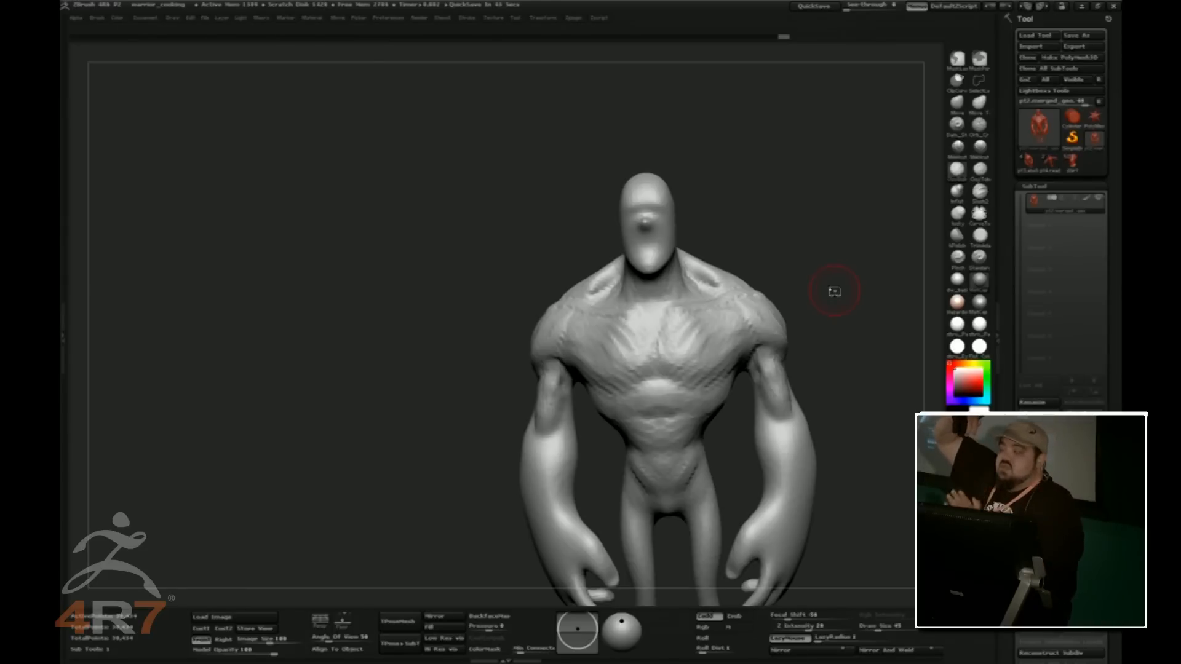
Build up the forearm muscles below the elbows with clay strokes on the front and inner sides
{"action": "left_click_drag", "start_coordinate": [817, 371], "coordinate": [814, 384]}
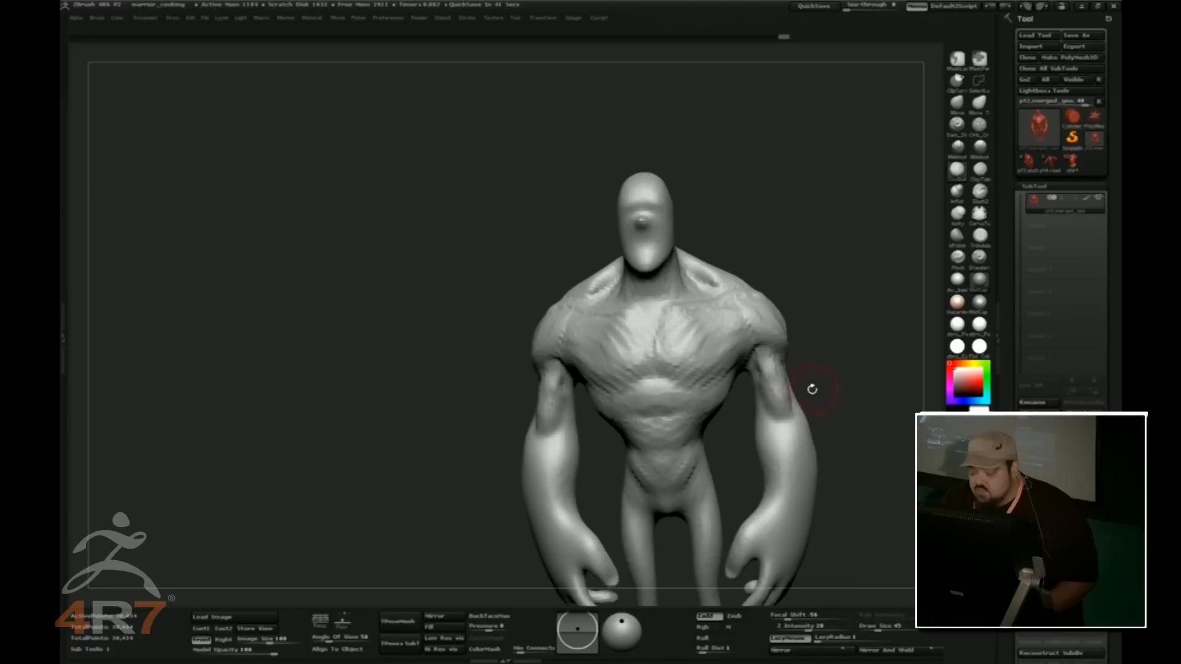
{"action": "left_click_drag", "start_coordinate": [792, 411], "coordinate": [767, 461]}
{"action": "left_click_drag", "start_coordinate": [845, 394], "coordinate": [777, 480]}
{"action": "left_click_drag", "start_coordinate": [791, 415], "coordinate": [781, 470]}
{"action": "mouse_move", "coordinate": [847, 406]}
{"action": "left_mouse_down"}
{"action": "mouse_move", "coordinate": [799, 411]}
{"action": "mouse_move", "coordinate": [786, 479]}
{"action": "left_mouse_up"}
{"action": "left_click_drag", "start_coordinate": [814, 429], "coordinate": [805, 460]}
{"action": "mouse_move", "coordinate": [847, 403]}
{"action": "left_mouse_down"}
{"action": "mouse_move", "coordinate": [827, 406]}
{"action": "mouse_move", "coordinate": [807, 446]}
{"action": "mouse_move", "coordinate": [794, 444]}
{"action": "left_mouse_up"}
{"action": "left_click_drag", "start_coordinate": [830, 394], "coordinate": [864, 385]}
{"action": "mouse_move", "coordinate": [800, 415]}
{"action": "left_mouse_down"}
{"action": "mouse_move", "coordinate": [769, 464]}
{"action": "mouse_move", "coordinate": [755, 463]}
{"action": "left_mouse_up"}
{"action": "mouse_move", "coordinate": [760, 412]}
{"action": "left_mouse_down"}
{"action": "mouse_move", "coordinate": [750, 468]}
{"action": "mouse_move", "coordinate": [755, 437]}
{"action": "left_mouse_up"}
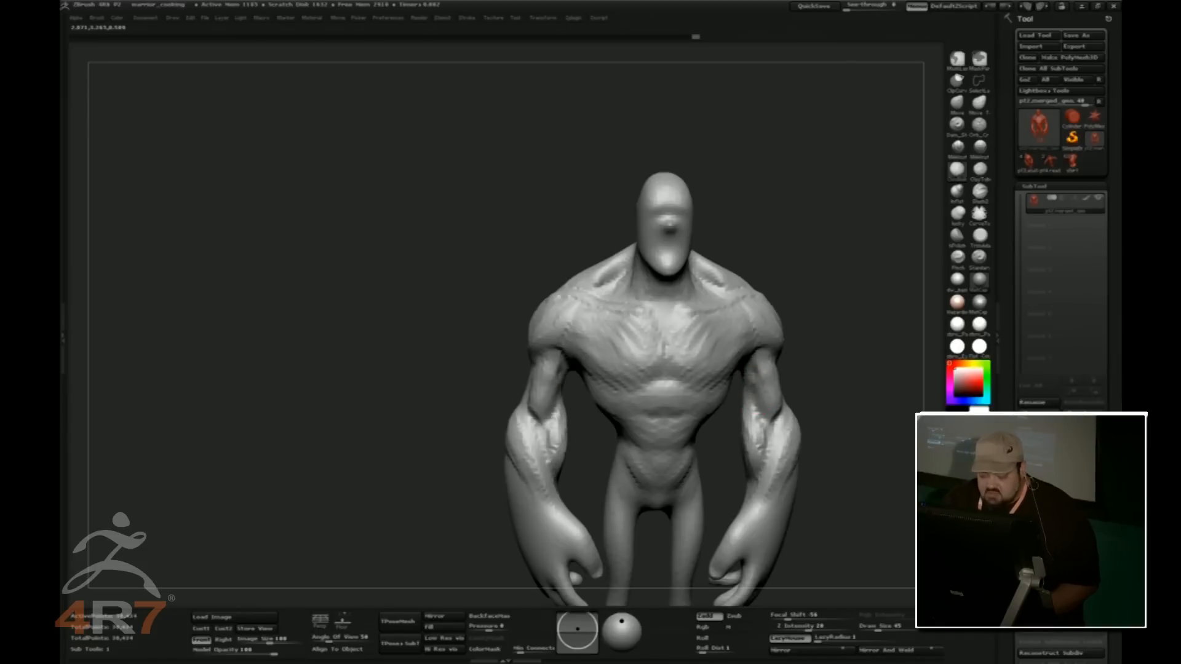
Continue the forearm muscles around the outer side and back of the arms
{"action": "left_click_drag", "start_coordinate": [834, 356], "coordinate": [833, 348]}
{"action": "left_click_drag", "start_coordinate": [547, 486], "coordinate": [546, 505]}
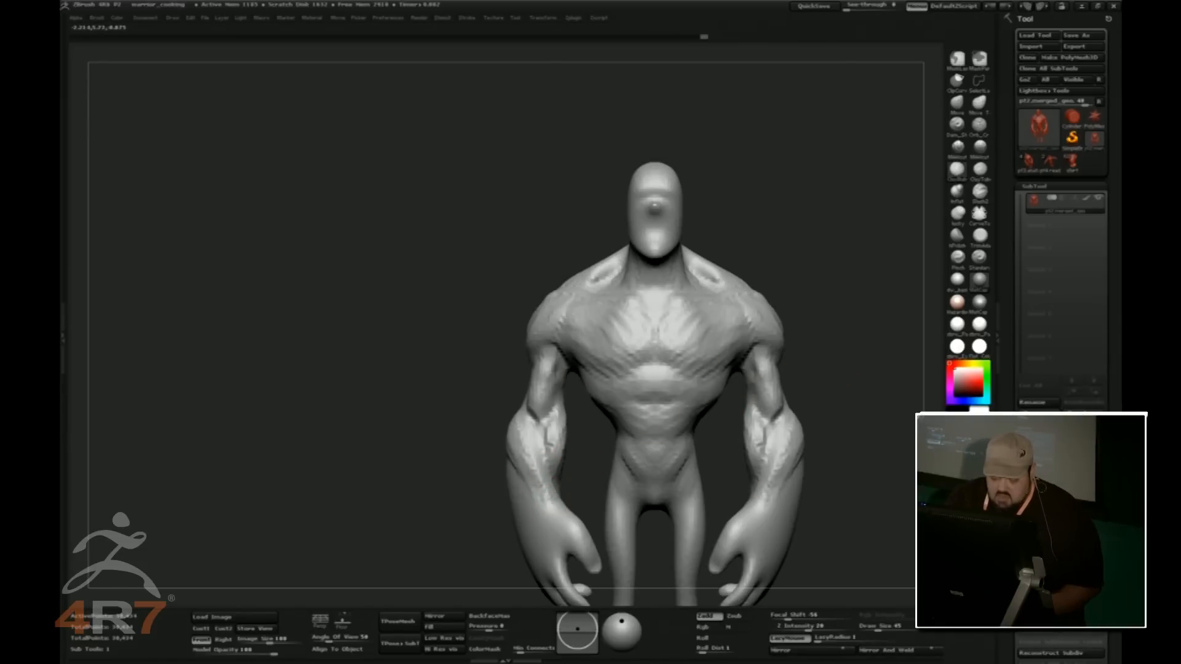
{"action": "left_click_drag", "start_coordinate": [580, 469], "coordinate": [574, 465]}
{"action": "left_click_drag", "start_coordinate": [472, 470], "coordinate": [519, 467]}
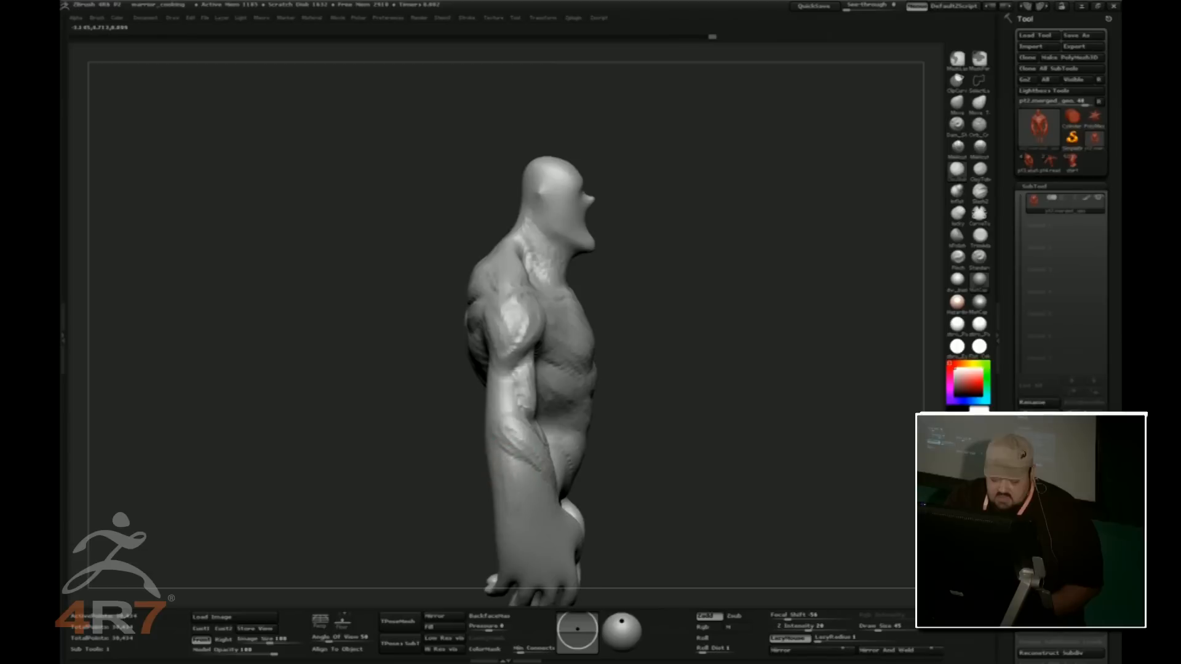
{"action": "mouse_move", "coordinate": [536, 499]}
{"action": "left_mouse_down"}
{"action": "mouse_move", "coordinate": [530, 514]}
{"action": "mouse_move", "coordinate": [516, 464]}
{"action": "mouse_move", "coordinate": [490, 493]}
{"action": "left_mouse_up"}
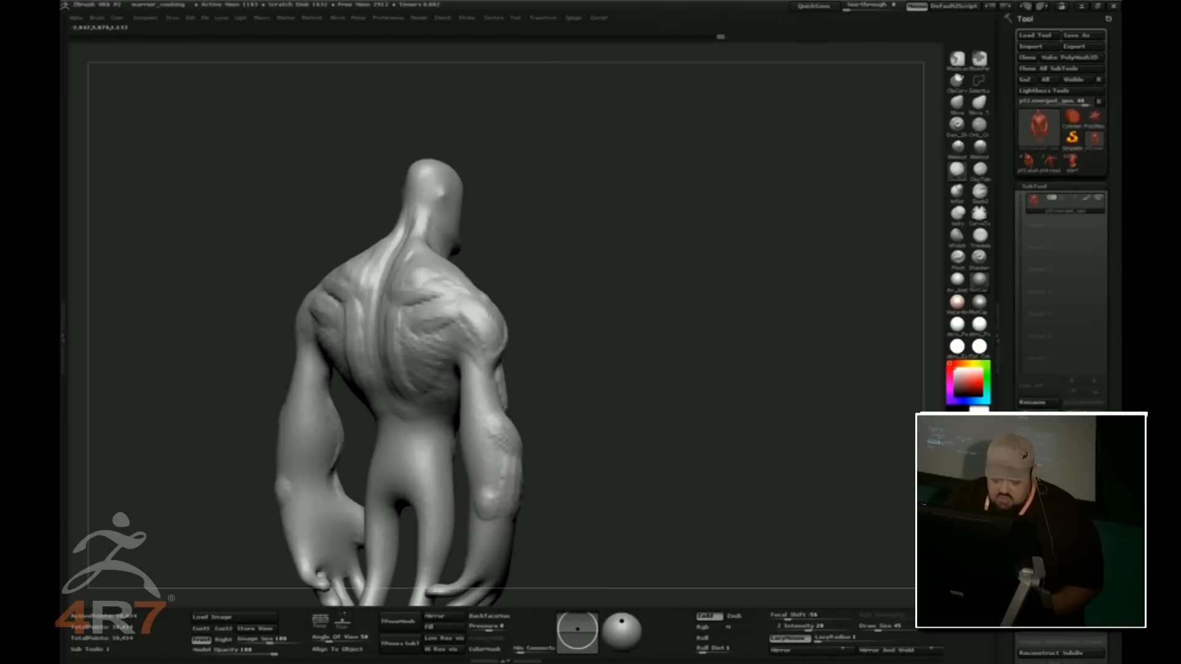
Build up the triceps on the back of the upper arms and connect them past the elbows to the forearms
{"action": "left_click_drag", "start_coordinate": [516, 379], "coordinate": [541, 377]}
{"action": "mouse_move", "coordinate": [477, 411]}
{"action": "left_mouse_down"}
{"action": "mouse_move", "coordinate": [476, 433]}
{"action": "mouse_move", "coordinate": [468, 369]}
{"action": "left_mouse_up"}
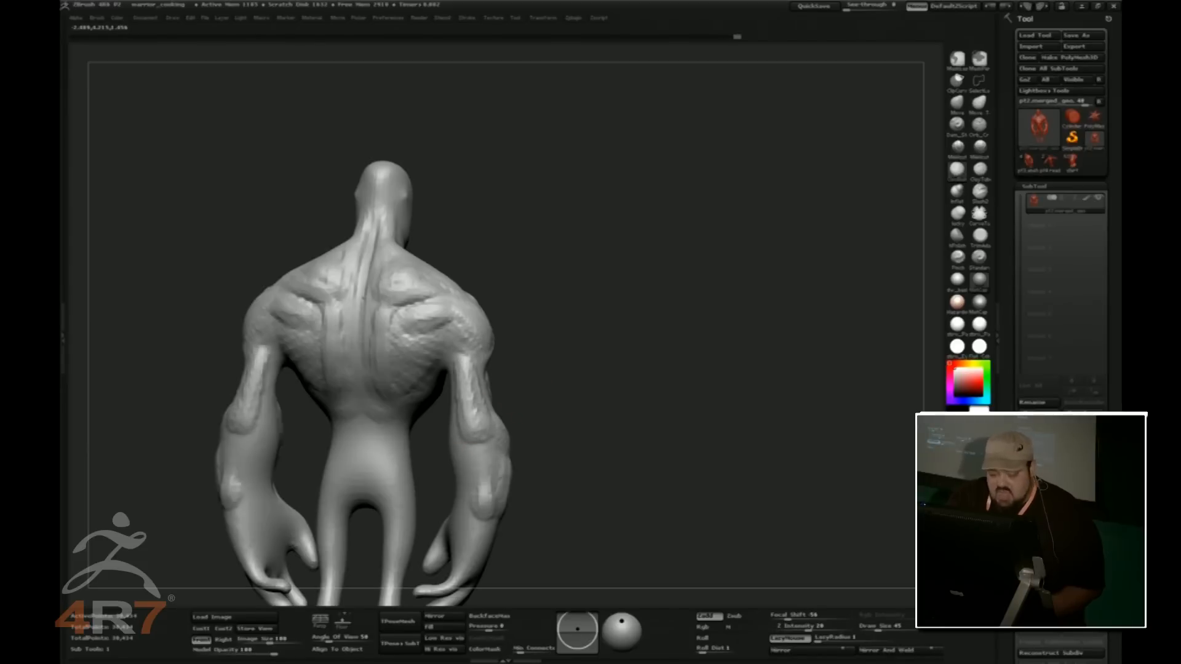
{"action": "mouse_move", "coordinate": [474, 486]}
{"action": "left_mouse_down"}
{"action": "mouse_move", "coordinate": [483, 447]}
{"action": "mouse_move", "coordinate": [499, 490]}
{"action": "left_mouse_up"}
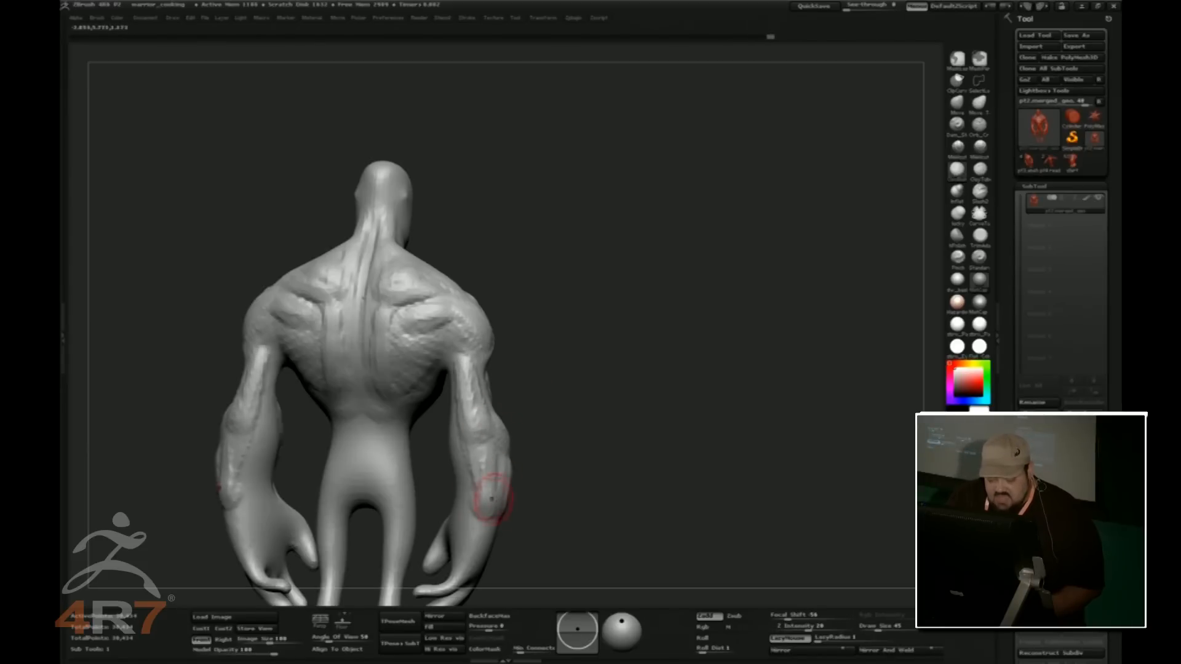
{"action": "mouse_move", "coordinate": [516, 376]}
{"action": "left_mouse_down"}
{"action": "mouse_move", "coordinate": [456, 371]}
{"action": "mouse_move", "coordinate": [464, 351]}
{"action": "left_mouse_up"}
{"action": "mouse_move", "coordinate": [553, 369]}
{"action": "left_mouse_down"}
{"action": "mouse_move", "coordinate": [477, 363]}
{"action": "mouse_move", "coordinate": [466, 374]}
{"action": "mouse_move", "coordinate": [530, 359]}
{"action": "mouse_move", "coordinate": [472, 374]}
{"action": "mouse_move", "coordinate": [514, 348]}
{"action": "mouse_move", "coordinate": [454, 376]}
{"action": "left_mouse_up"}
{"action": "left_click_drag", "start_coordinate": [467, 425], "coordinate": [471, 452]}
{"action": "left_click_drag", "start_coordinate": [603, 422], "coordinate": [603, 440]}
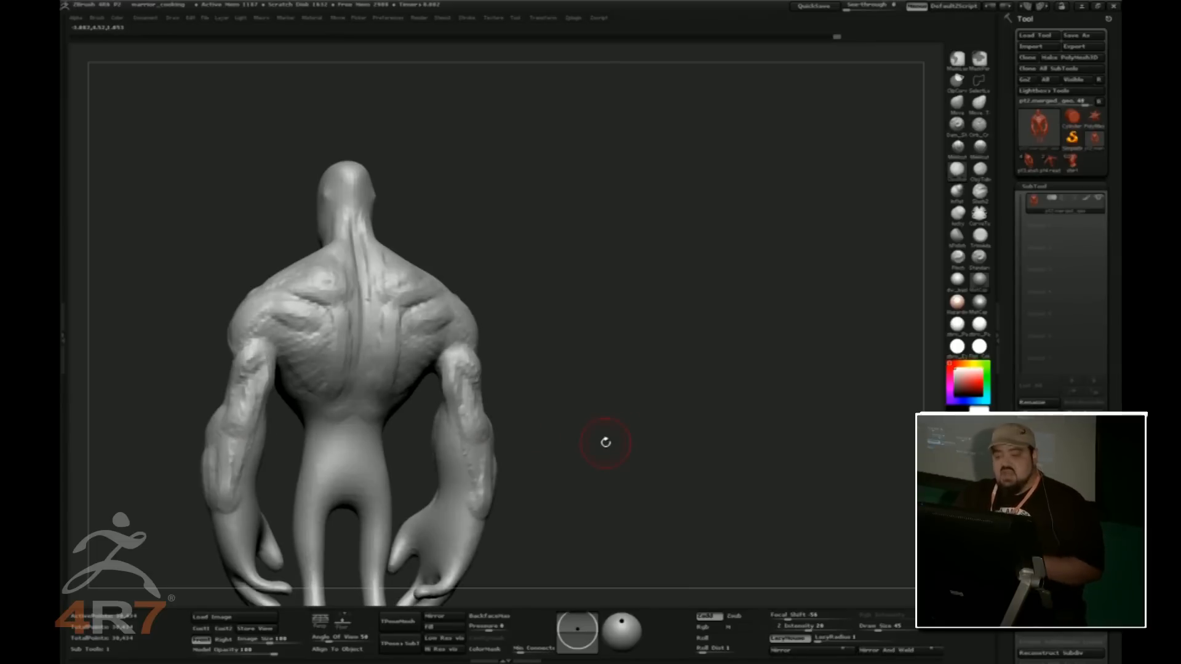
Smooth the clay strokes along the spine, shoulder blades and middle of the back
{"action": "left_click_drag", "start_coordinate": [603, 440], "coordinate": [446, 224]}
{"action": "left_click_drag", "start_coordinate": [354, 277], "coordinate": [363, 342], "text": "shift"}
{"action": "mouse_move", "coordinate": [320, 295]}
{"action": "left_mouse_down", "text": "shift"}
{"action": "mouse_move", "coordinate": [399, 311]}
{"action": "mouse_move", "coordinate": [431, 289]}
{"action": "left_mouse_up", "text": "shift"}
{"action": "left_click_drag", "start_coordinate": [369, 265], "coordinate": [335, 305], "text": "shift"}
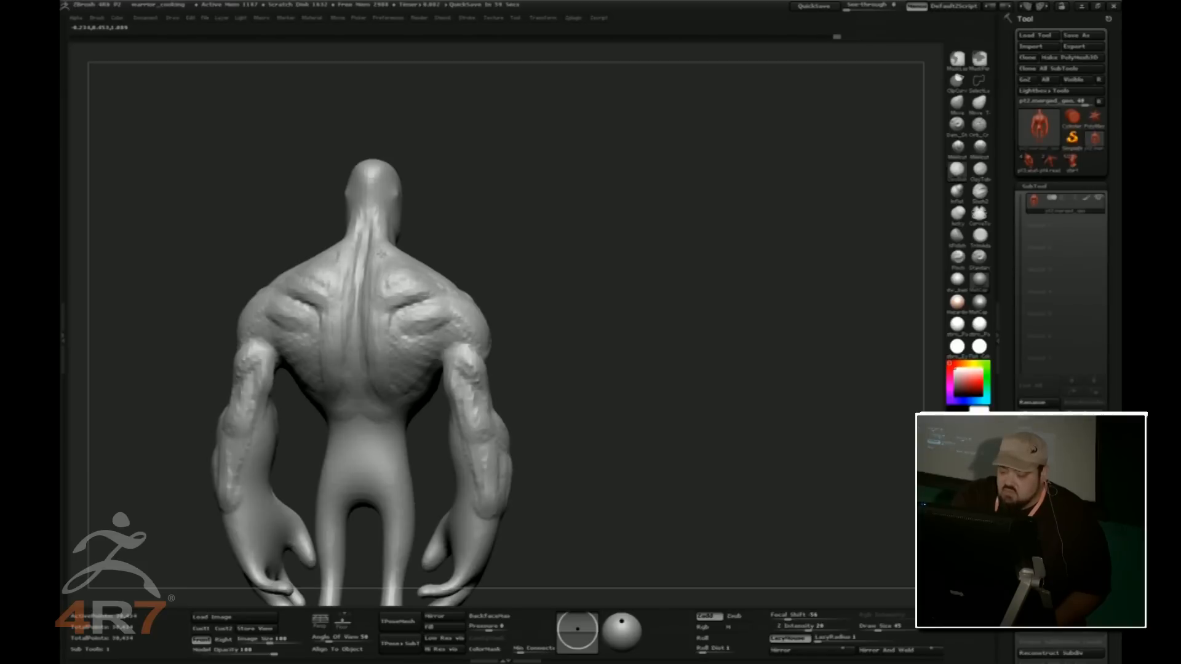
{"action": "mouse_move", "coordinate": [400, 287]}
{"action": "left_mouse_down", "text": "shift"}
{"action": "mouse_move", "coordinate": [413, 314]}
{"action": "mouse_move", "coordinate": [440, 317]}
{"action": "mouse_move", "coordinate": [409, 343]}
{"action": "mouse_move", "coordinate": [411, 381]}
{"action": "mouse_move", "coordinate": [381, 400]}
{"action": "left_mouse_up", "text": "shift"}
{"action": "left_click_drag", "start_coordinate": [522, 329], "coordinate": [585, 369]}
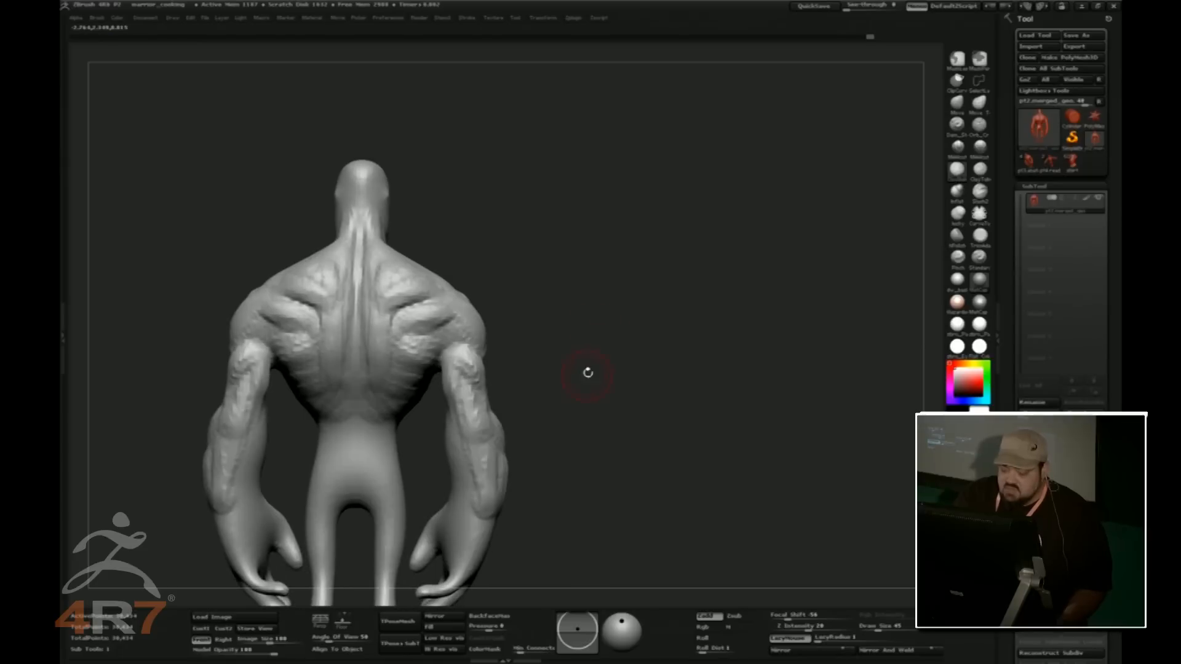
Smooth the backs of the forearms and refine the muscle shapes around the elbows
{"action": "mouse_move", "coordinate": [483, 416]}
{"action": "left_mouse_down", "text": "shift"}
{"action": "mouse_move", "coordinate": [474, 422]}
{"action": "mouse_move", "coordinate": [467, 391]}
{"action": "mouse_move", "coordinate": [474, 476]}
{"action": "left_mouse_up", "text": "shift"}
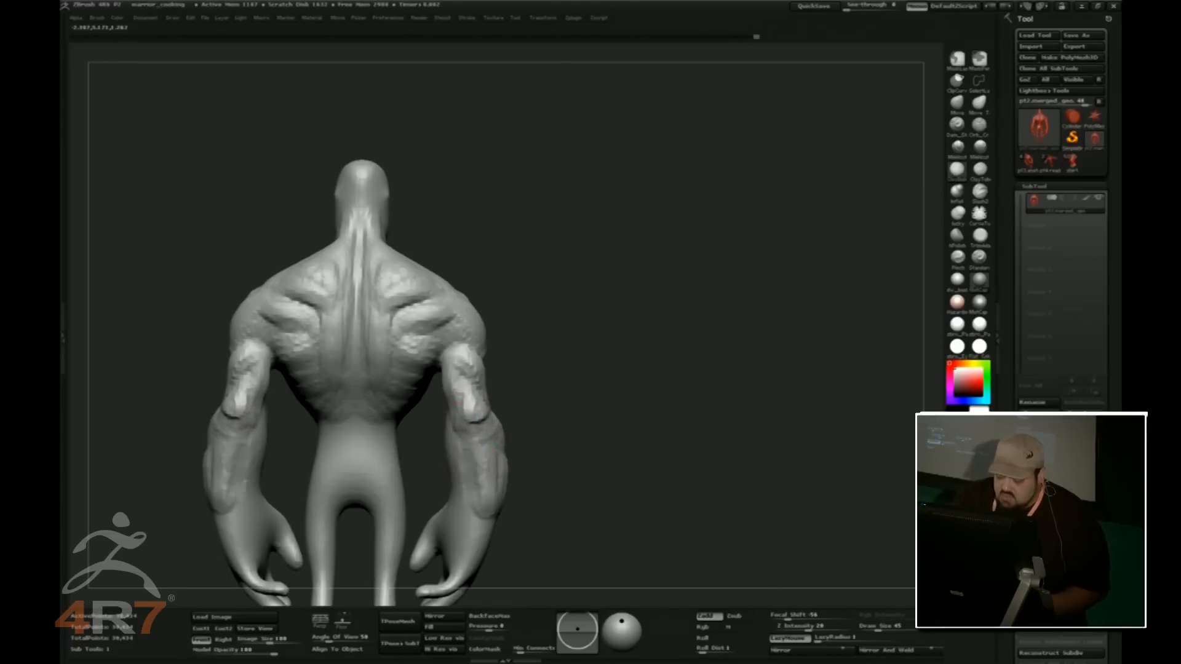
{"action": "mouse_move", "coordinate": [532, 390]}
{"action": "left_mouse_down"}
{"action": "mouse_move", "coordinate": [448, 434]}
{"action": "mouse_move", "coordinate": [455, 422]}
{"action": "mouse_move", "coordinate": [452, 447]}
{"action": "left_mouse_up"}
{"action": "left_click_drag", "start_coordinate": [503, 500], "coordinate": [513, 501], "text": "shift"}
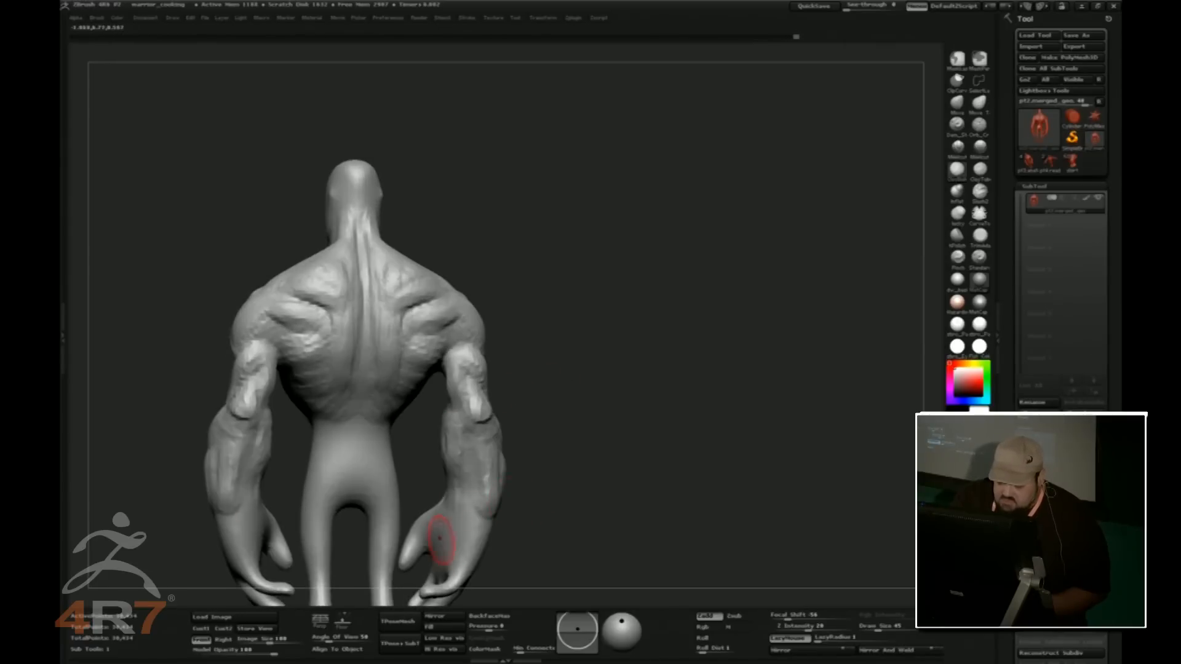
Smooth the palm and thumb area of the character's hands from the back
{"action": "mouse_move", "coordinate": [445, 522]}
{"action": "left_mouse_down", "text": "shift"}
{"action": "mouse_move", "coordinate": [428, 538]}
{"action": "mouse_move", "coordinate": [453, 512]}
{"action": "mouse_move", "coordinate": [429, 529]}
{"action": "left_mouse_up", "text": "shift"}
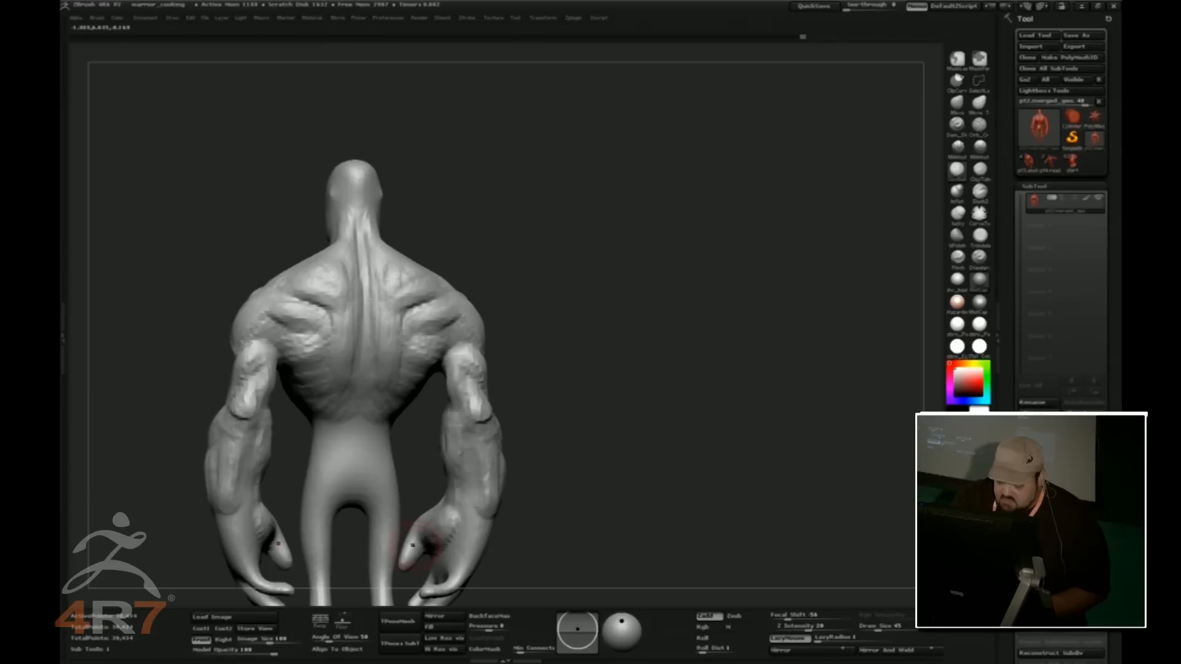
{"action": "left_click_drag", "start_coordinate": [578, 458], "coordinate": [585, 451], "text": "shift"}
{"action": "key", "text": "space"}
{"action": "left_click_drag", "start_coordinate": [628, 569], "coordinate": [625, 427]}
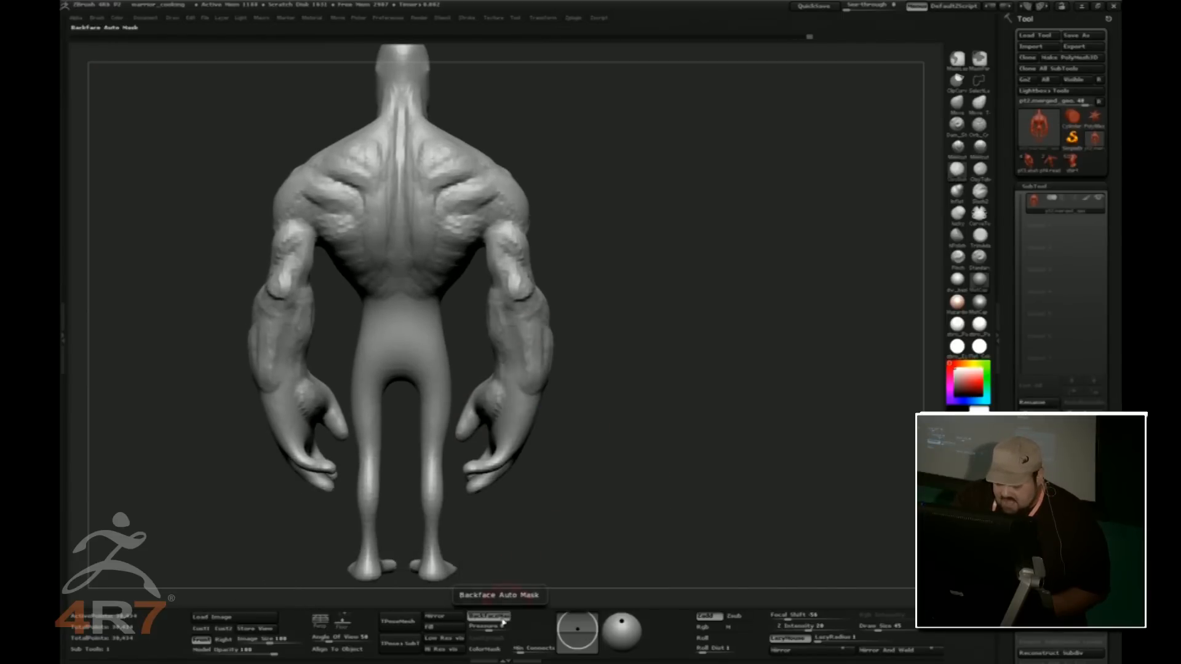
Turn on backface auto masking for the current sculpting brush
{"action": "left_click_drag", "start_coordinate": [576, 492], "coordinate": [522, 439]}
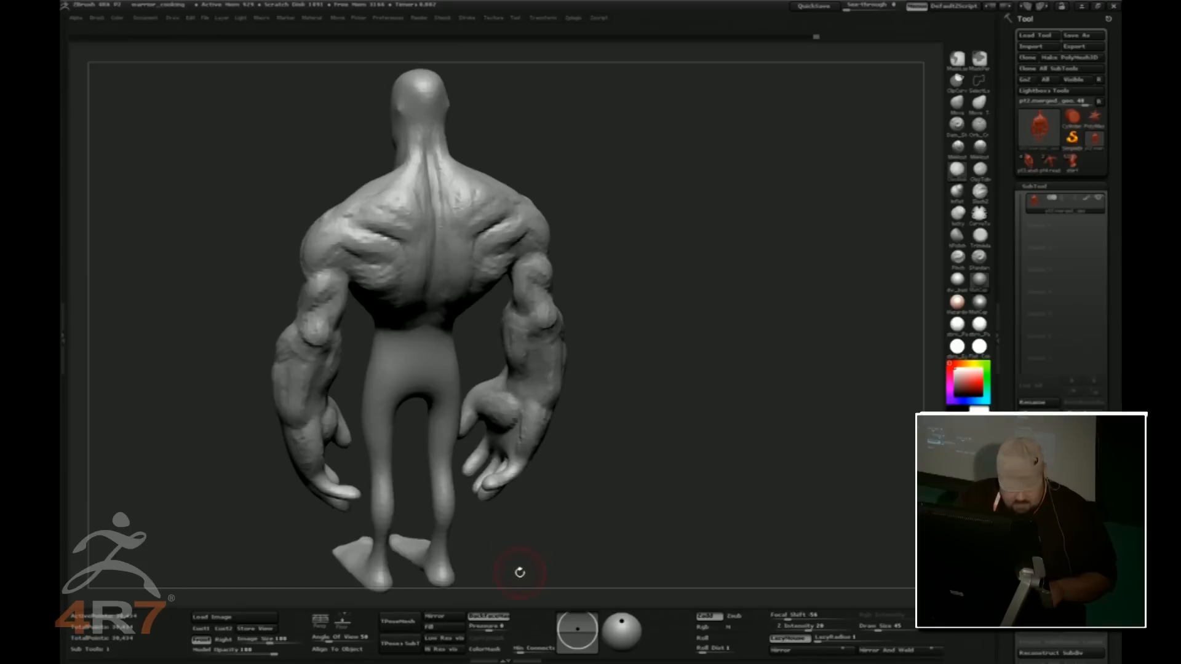
{"action": "key", "text": "ctrl"}
{"action": "mouse_move", "coordinate": [499, 624]}
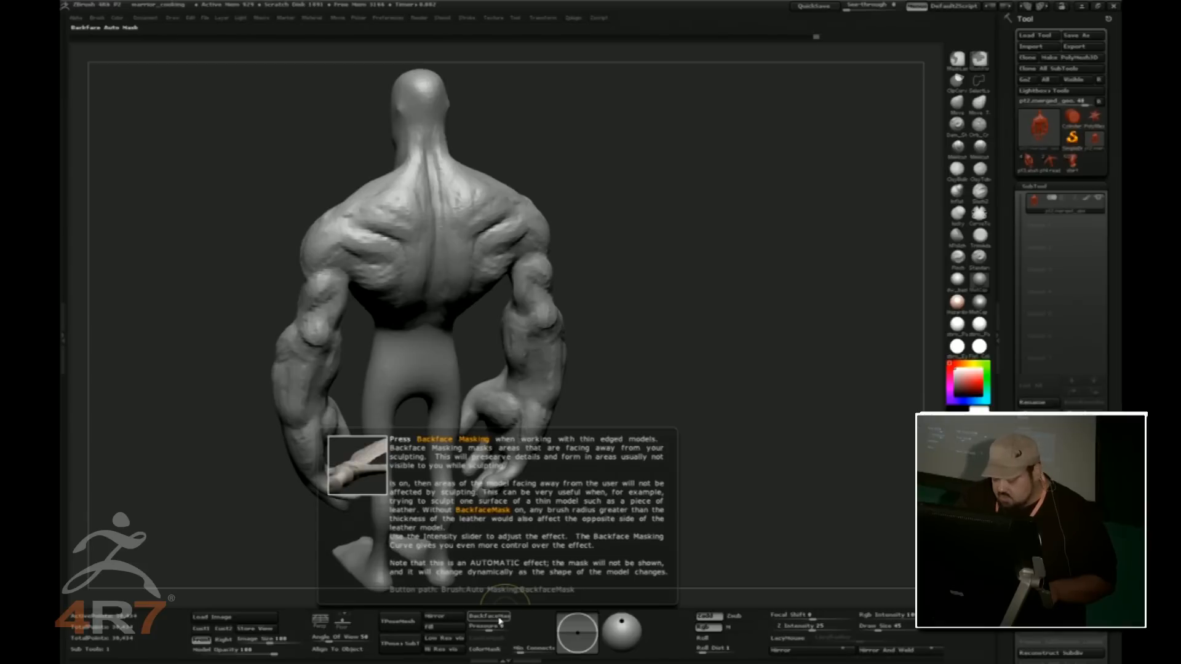
{"action": "left_click", "coordinate": [489, 616]}
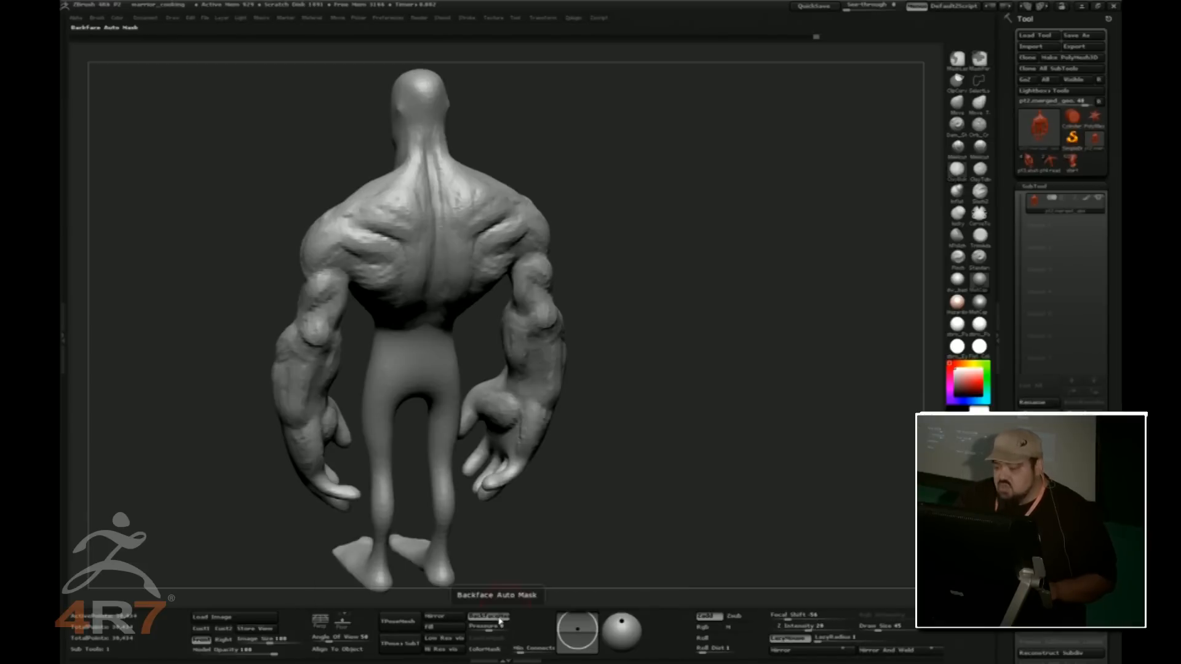
Build up muscle forms on the character's lower back, hips and abdomen
{"action": "left_click_drag", "start_coordinate": [651, 282], "coordinate": [583, 237]}
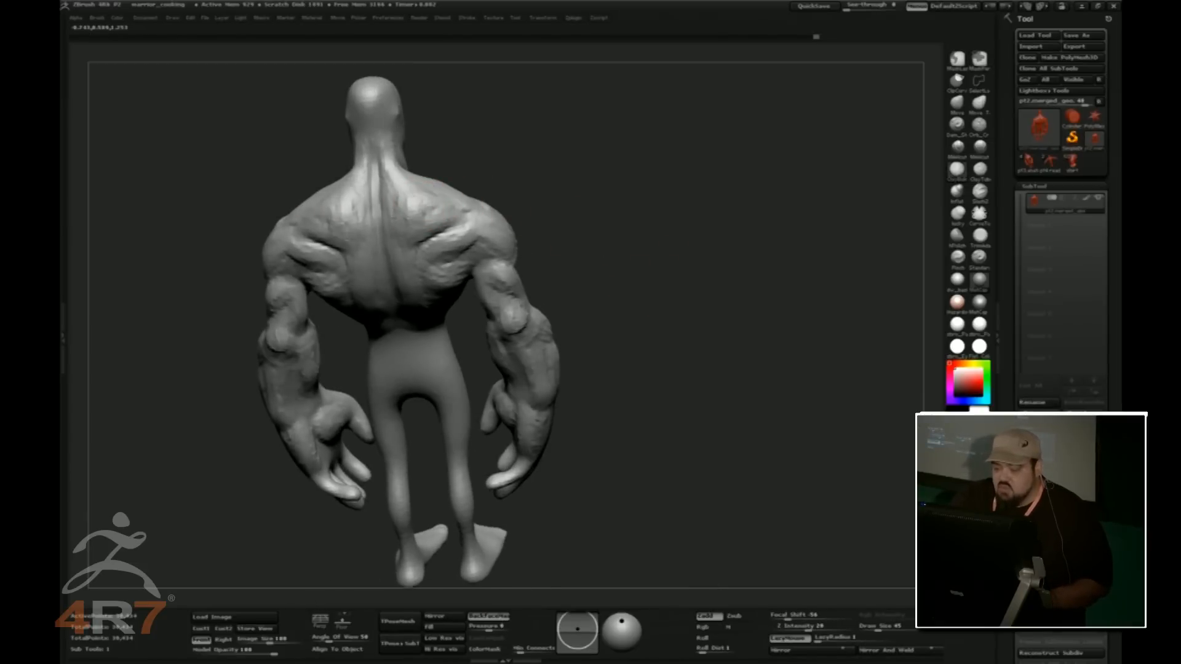
{"action": "left_click_drag", "start_coordinate": [527, 174], "coordinate": [533, 182]}
{"action": "mouse_move", "coordinate": [395, 366]}
{"action": "left_mouse_down"}
{"action": "mouse_move", "coordinate": [405, 376]}
{"action": "mouse_move", "coordinate": [395, 392]}
{"action": "mouse_move", "coordinate": [398, 353]}
{"action": "mouse_move", "coordinate": [409, 356]}
{"action": "left_mouse_up"}
{"action": "mouse_move", "coordinate": [403, 414]}
{"action": "left_mouse_down"}
{"action": "mouse_move", "coordinate": [409, 444]}
{"action": "mouse_move", "coordinate": [398, 407]}
{"action": "mouse_move", "coordinate": [420, 407]}
{"action": "mouse_move", "coordinate": [403, 413]}
{"action": "mouse_move", "coordinate": [408, 395]}
{"action": "mouse_move", "coordinate": [422, 407]}
{"action": "mouse_move", "coordinate": [388, 399]}
{"action": "mouse_move", "coordinate": [652, 237]}
{"action": "mouse_move", "coordinate": [672, 256]}
{"action": "left_mouse_up"}
{"action": "left_click_drag", "start_coordinate": [559, 351], "coordinate": [487, 428]}
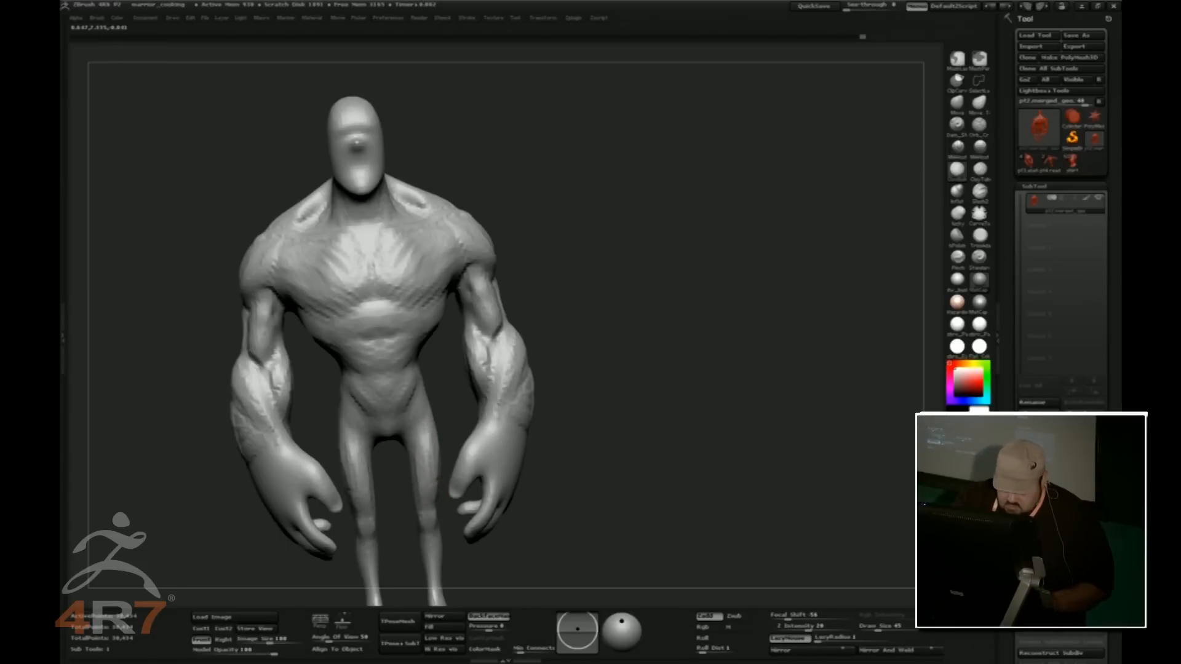
Build up the backs of the hands and knuckles with clay strokes, and touch up the chest
{"action": "left_click_drag", "start_coordinate": [570, 307], "coordinate": [615, 306]}
{"action": "left_click_drag", "start_coordinate": [472, 454], "coordinate": [491, 432]}
{"action": "mouse_move", "coordinate": [600, 424]}
{"action": "left_mouse_down"}
{"action": "mouse_move", "coordinate": [541, 452]}
{"action": "mouse_move", "coordinate": [534, 498]}
{"action": "left_mouse_up"}
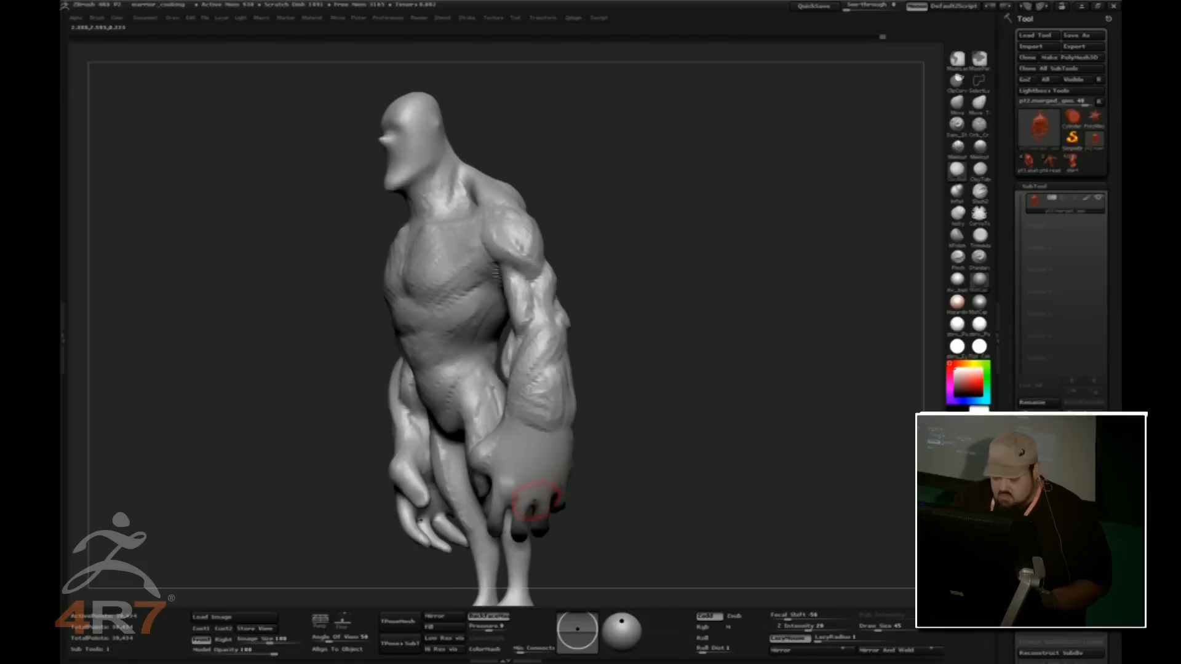
{"action": "left_click_drag", "start_coordinate": [539, 471], "coordinate": [546, 432]}
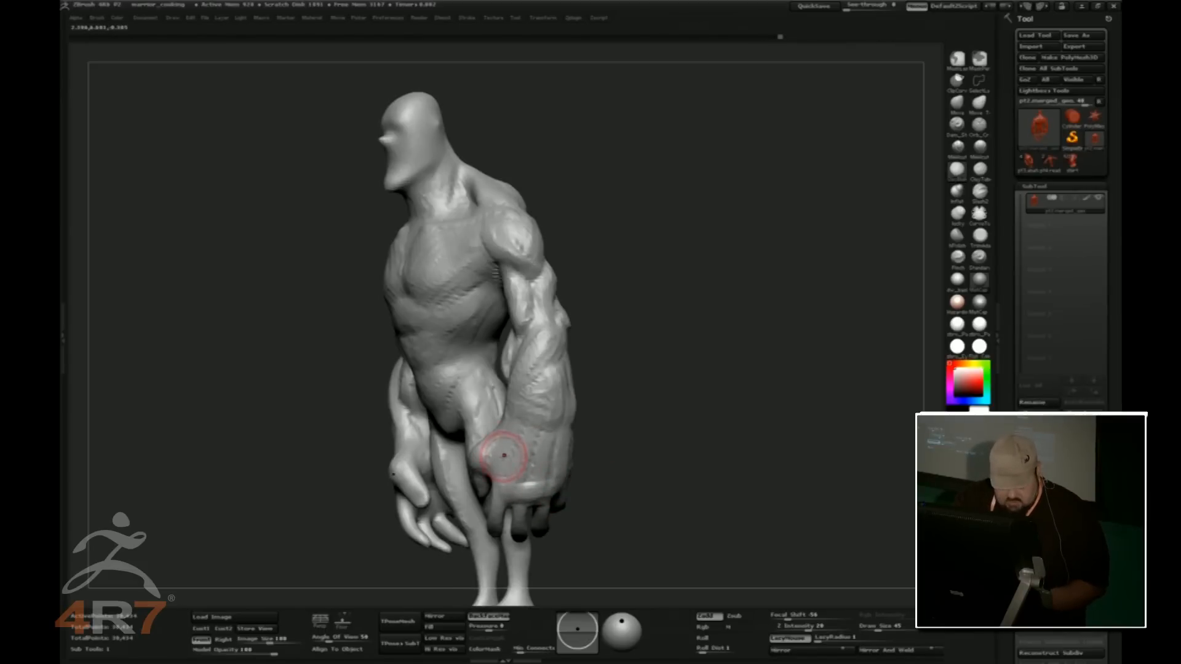
{"action": "mouse_move", "coordinate": [590, 393]}
{"action": "left_mouse_down"}
{"action": "mouse_move", "coordinate": [662, 387]}
{"action": "mouse_move", "coordinate": [600, 385]}
{"action": "left_mouse_up"}
{"action": "mouse_move", "coordinate": [422, 284]}
{"action": "left_mouse_down"}
{"action": "mouse_move", "coordinate": [403, 272]}
{"action": "mouse_move", "coordinate": [426, 283]}
{"action": "left_mouse_up"}
Carve creases under the pectorals and across the abdomen and pelvis with the Dam_Standard brush
{"action": "left_click", "coordinate": [956, 125]}
{"action": "left_click_drag", "start_coordinate": [658, 387], "coordinate": [581, 394]}
{"action": "mouse_move", "coordinate": [421, 277]}
{"action": "left_mouse_down"}
{"action": "mouse_move", "coordinate": [442, 282]}
{"action": "mouse_move", "coordinate": [495, 259]}
{"action": "mouse_move", "coordinate": [442, 301]}
{"action": "left_mouse_up"}
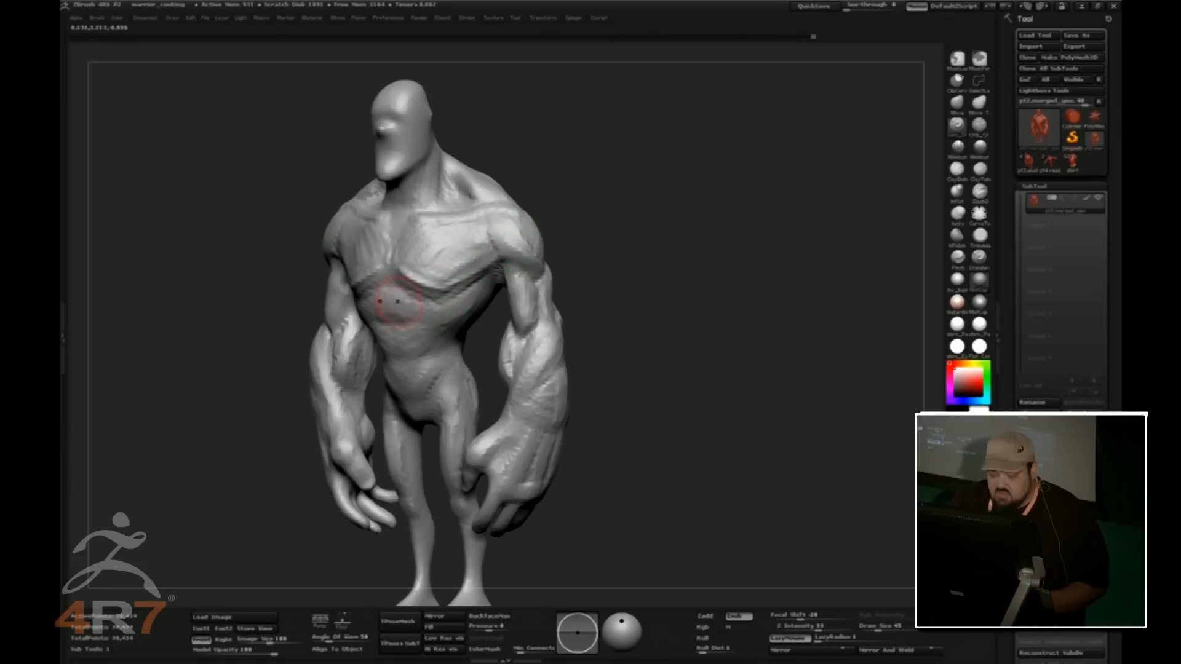
{"action": "left_click_drag", "start_coordinate": [370, 331], "coordinate": [492, 295]}
{"action": "left_click_drag", "start_coordinate": [598, 244], "coordinate": [619, 234]}
{"action": "left_click_drag", "start_coordinate": [439, 353], "coordinate": [383, 356]}
{"action": "left_click_drag", "start_coordinate": [618, 265], "coordinate": [587, 268]}
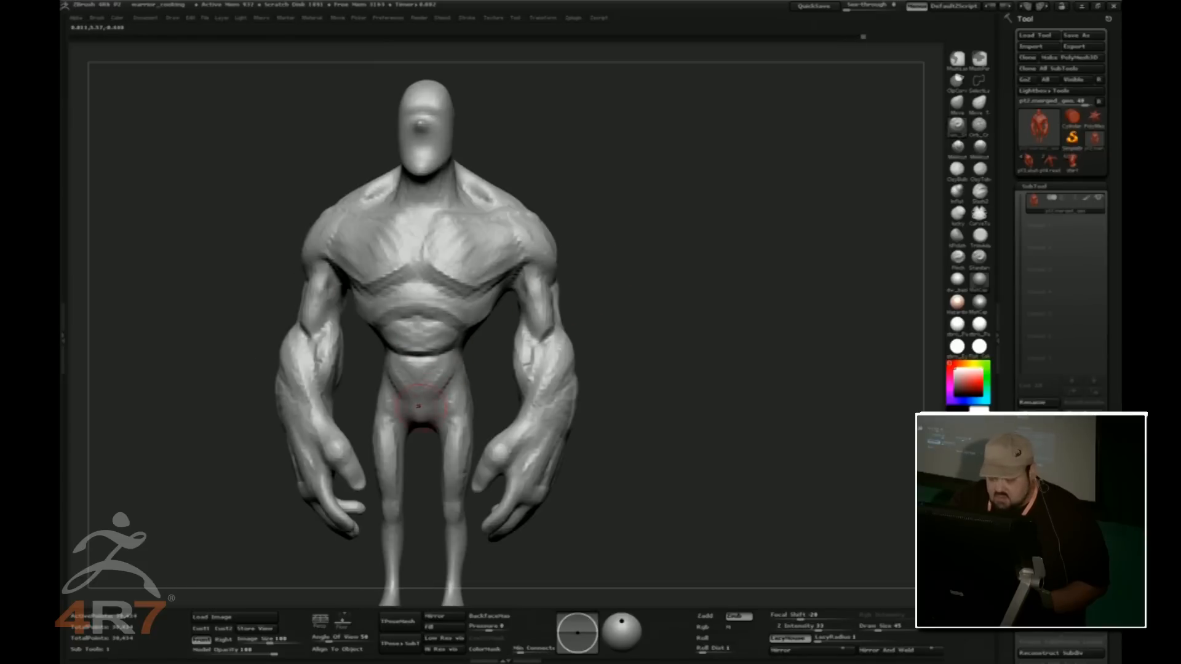
Carve the collarbone and shoulder separations, and apply ClayPolish to the whole body mesh
{"action": "left_click_drag", "start_coordinate": [1012, 392], "coordinate": [1014, 197]}
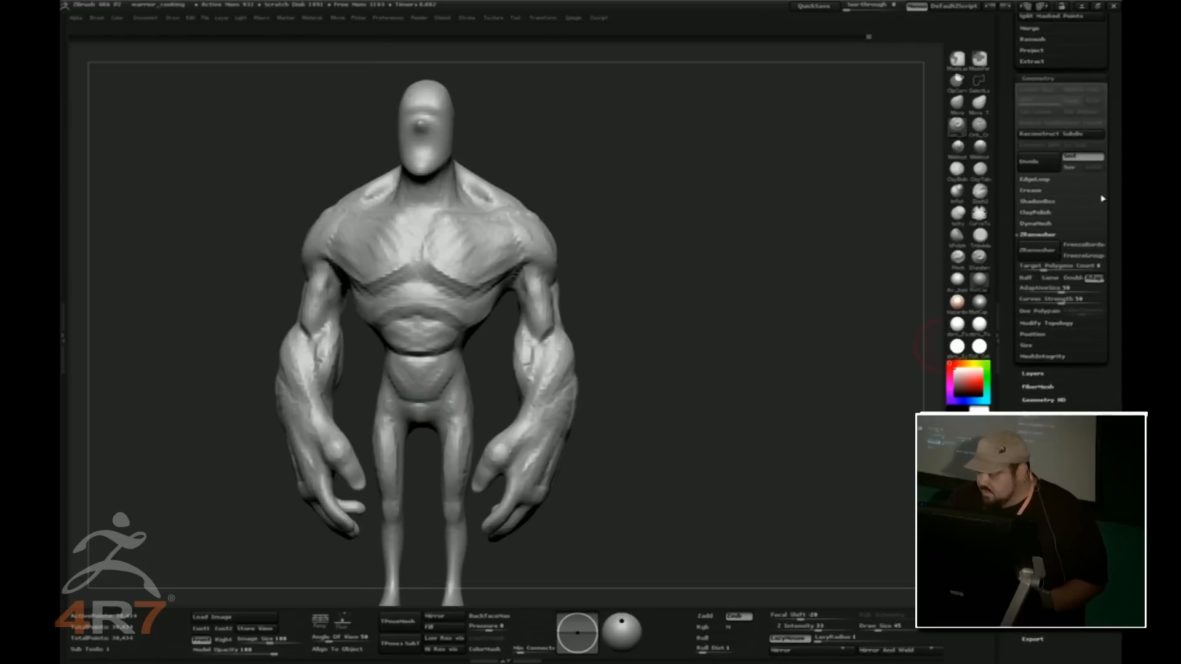
{"action": "left_click", "coordinate": [1049, 213]}
{"action": "left_click_drag", "start_coordinate": [696, 316], "coordinate": [655, 325]}
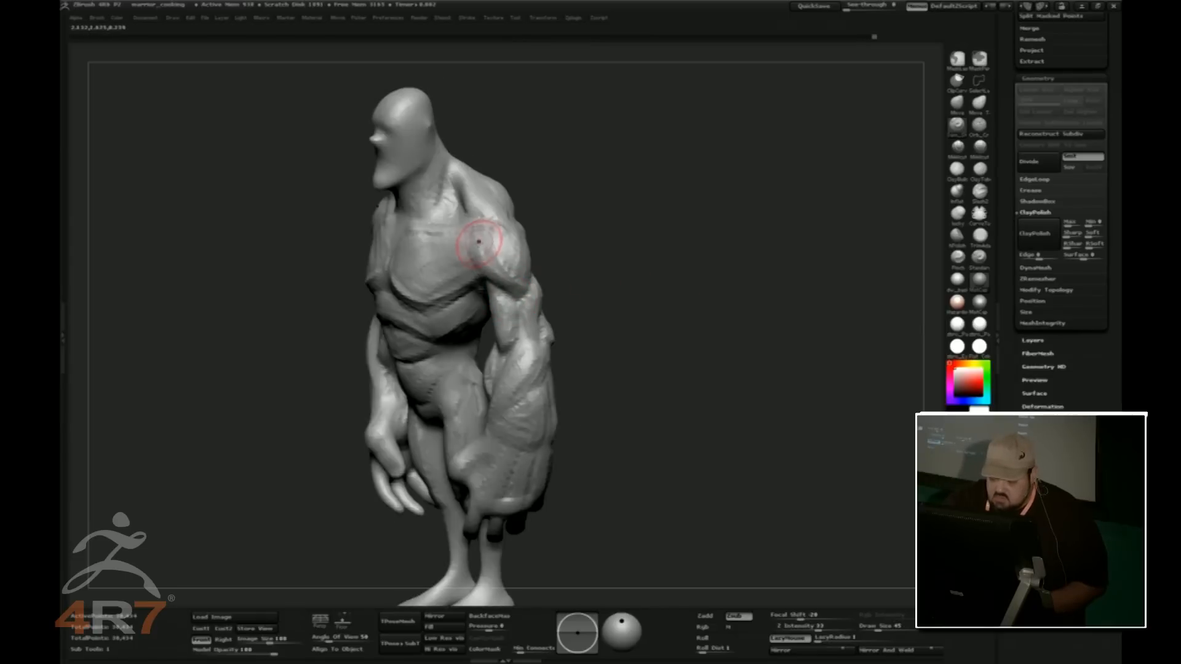
{"action": "left_click_drag", "start_coordinate": [535, 263], "coordinate": [501, 250]}
{"action": "mouse_move", "coordinate": [562, 206]}
{"action": "left_mouse_down"}
{"action": "mouse_move", "coordinate": [624, 182]}
{"action": "mouse_move", "coordinate": [633, 297]}
{"action": "left_mouse_up"}
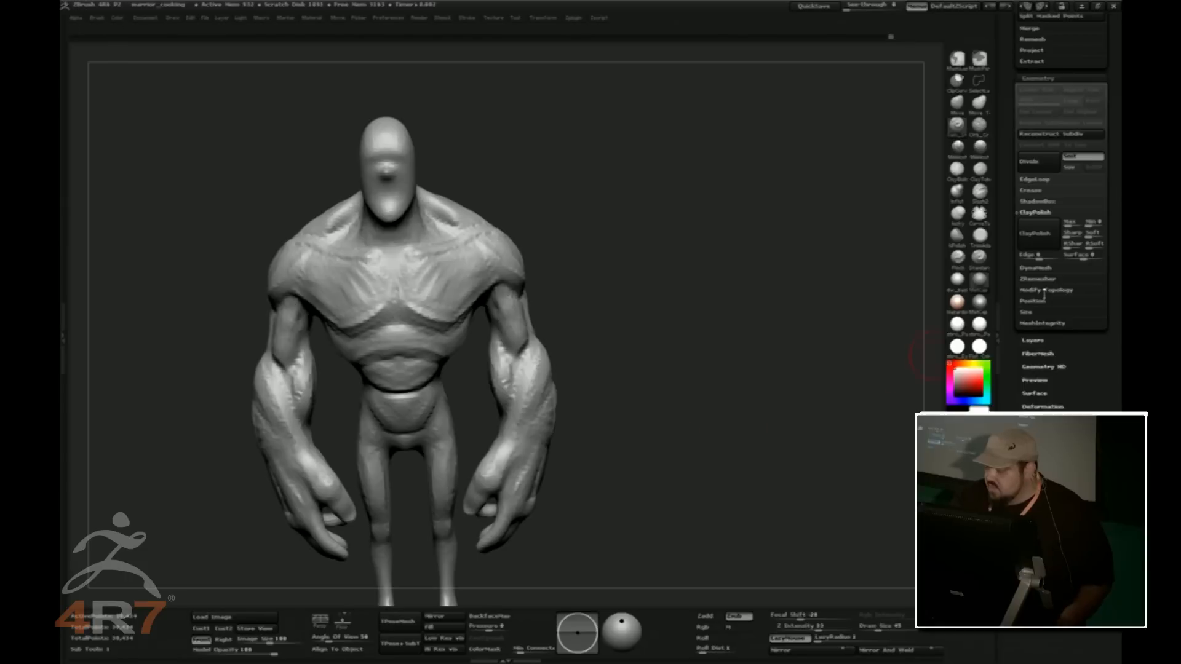
{"action": "left_click", "coordinate": [1039, 234]}
Redefine the collarbones on the polished mesh with Dam_Standard strokes and smooth the middle of the chest
{"action": "mouse_move", "coordinate": [719, 397]}
{"action": "left_mouse_down"}
{"action": "mouse_move", "coordinate": [843, 392]}
{"action": "mouse_move", "coordinate": [724, 363]}
{"action": "left_mouse_up"}
{"action": "left_click_drag", "start_coordinate": [504, 182], "coordinate": [497, 241]}
{"action": "mouse_move", "coordinate": [425, 281]}
{"action": "left_mouse_down"}
{"action": "mouse_move", "coordinate": [562, 232]}
{"action": "mouse_move", "coordinate": [535, 211]}
{"action": "left_mouse_up"}
{"action": "mouse_move", "coordinate": [489, 275]}
{"action": "left_mouse_down"}
{"action": "mouse_move", "coordinate": [547, 307]}
{"action": "mouse_move", "coordinate": [457, 297]}
{"action": "left_mouse_up"}
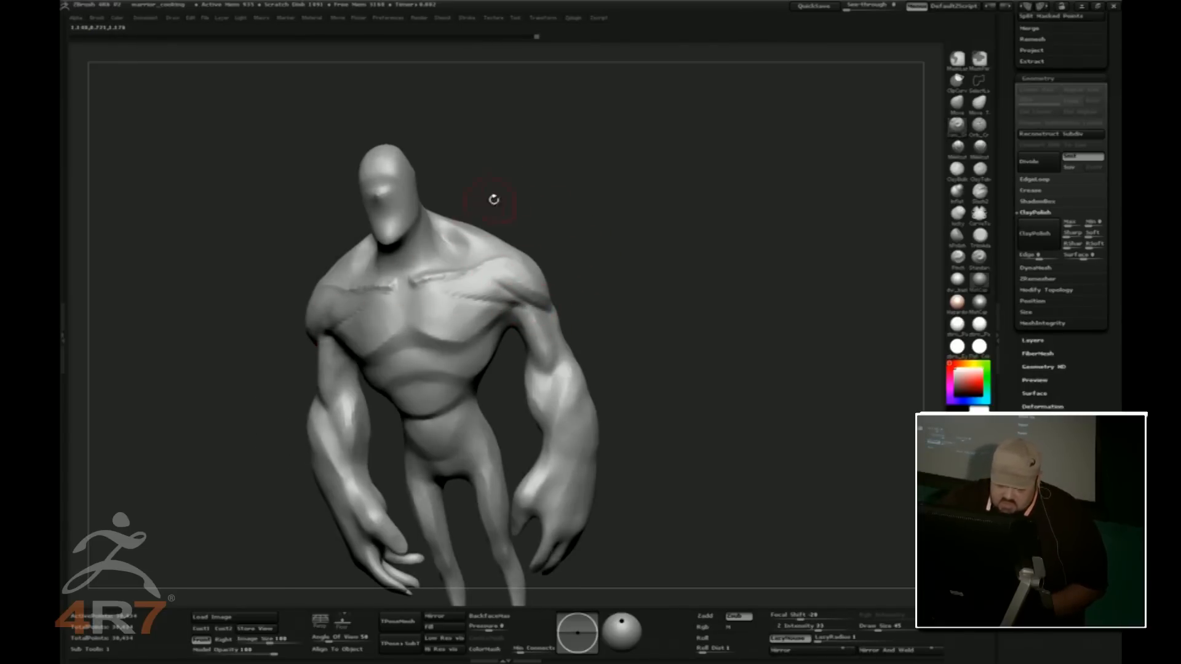
{"action": "left_click_drag", "start_coordinate": [492, 199], "coordinate": [544, 206]}
{"action": "mouse_move", "coordinate": [406, 320]}
{"action": "left_mouse_down", "text": "shift"}
{"action": "mouse_move", "coordinate": [440, 314]}
{"action": "mouse_move", "coordinate": [363, 324]}
{"action": "mouse_move", "coordinate": [364, 282]}
{"action": "mouse_move", "coordinate": [401, 230]}
{"action": "left_mouse_up", "text": "shift"}
Hide both arms and frame the remaining torso and legs in side view
{"action": "mouse_move", "coordinate": [646, 161]}
{"action": "left_mouse_down"}
{"action": "mouse_move", "coordinate": [498, 185]}
{"action": "mouse_move", "coordinate": [686, 207]}
{"action": "left_mouse_up"}
{"action": "left_click", "coordinate": [504, 338], "text": "ctrl+shift"}
{"action": "mouse_move", "coordinate": [669, 347]}
{"action": "left_mouse_down"}
{"action": "mouse_move", "coordinate": [646, 346]}
{"action": "mouse_move", "coordinate": [682, 358]}
{"action": "left_mouse_up"}
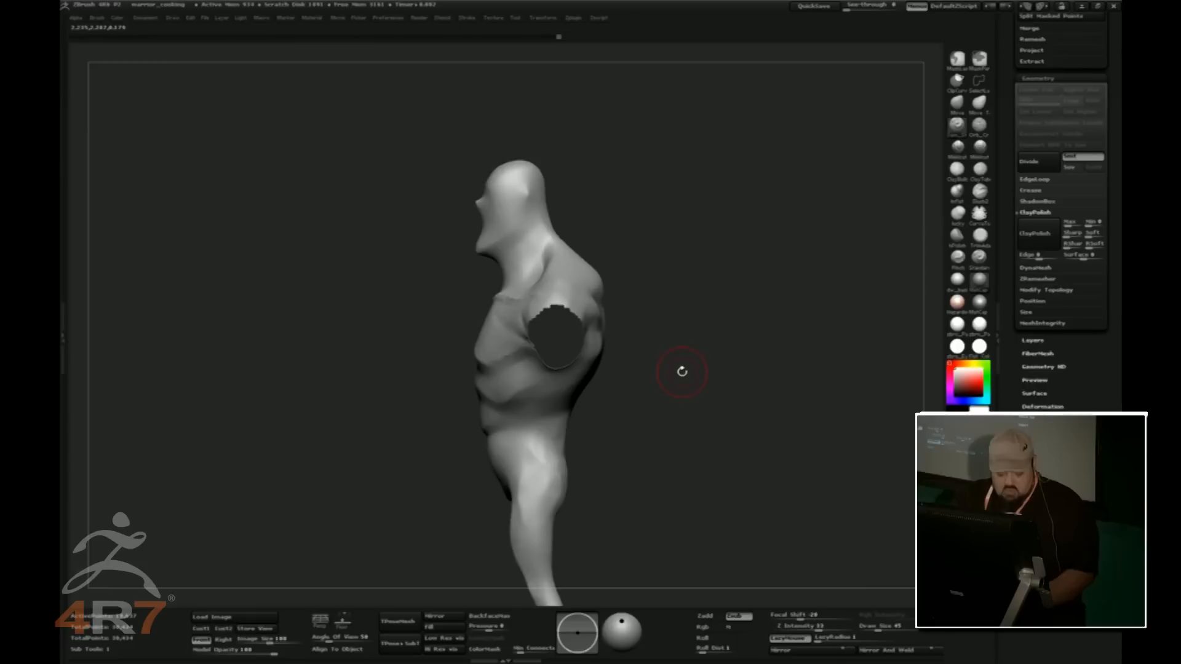
{"action": "key", "text": "f"}
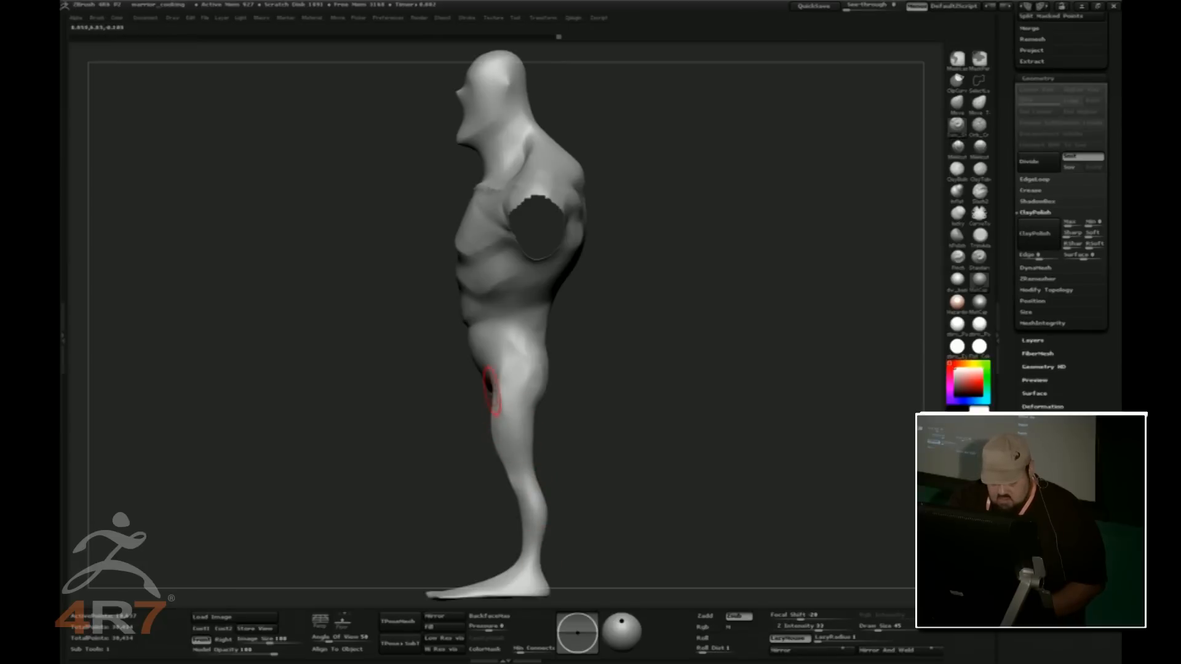
Switch to the Move brush and show the hidden arms again in front view
{"action": "left_click", "coordinate": [956, 106]}
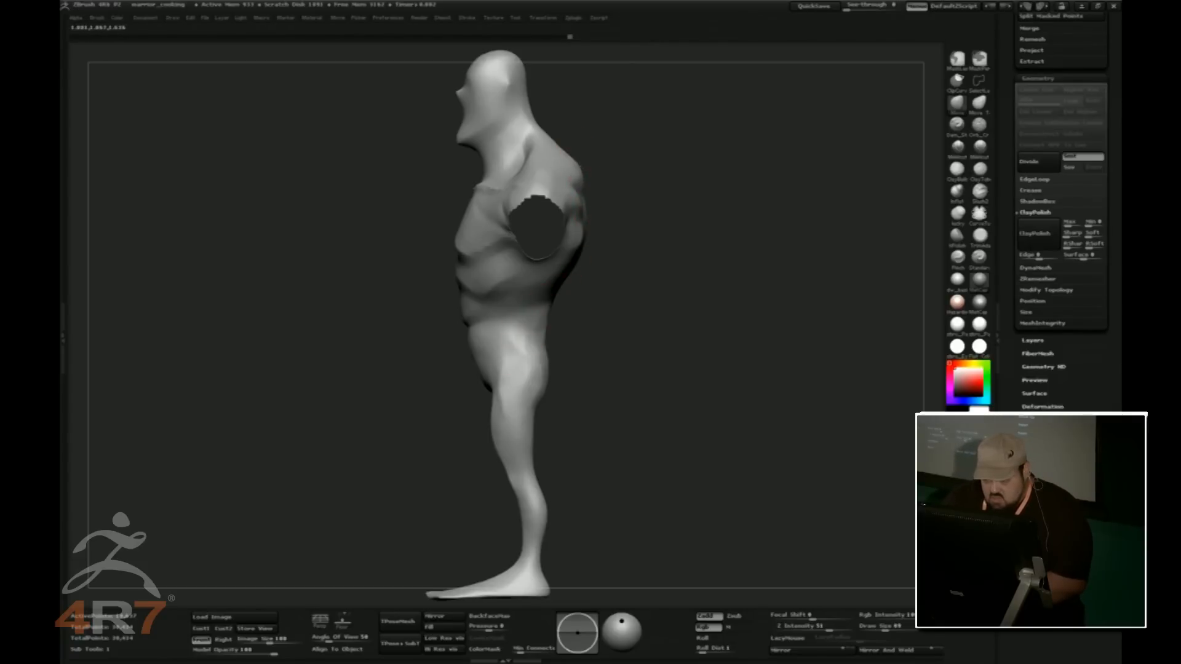
{"action": "mouse_move", "coordinate": [675, 356]}
{"action": "left_mouse_down"}
{"action": "mouse_move", "coordinate": [788, 370]}
{"action": "mouse_move", "coordinate": [888, 346]}
{"action": "mouse_move", "coordinate": [1015, 347]}
{"action": "mouse_move", "coordinate": [833, 377]}
{"action": "mouse_move", "coordinate": [845, 411]}
{"action": "left_mouse_up"}
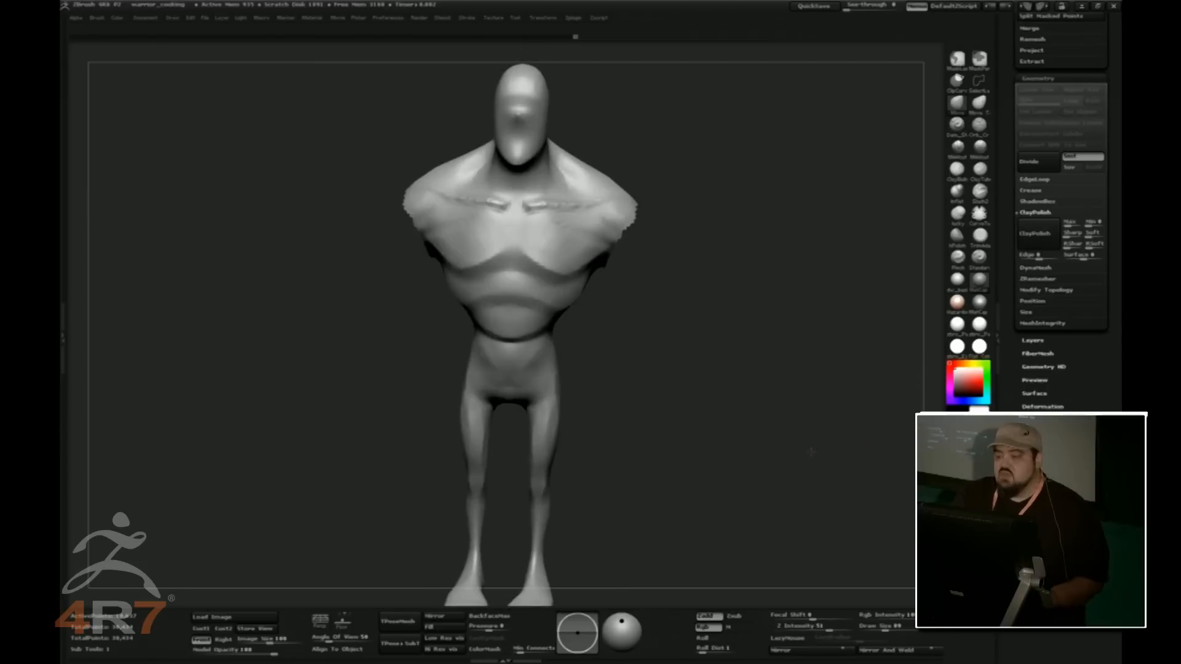
{"action": "left_click", "coordinate": [806, 445], "text": "ctrl+shift"}
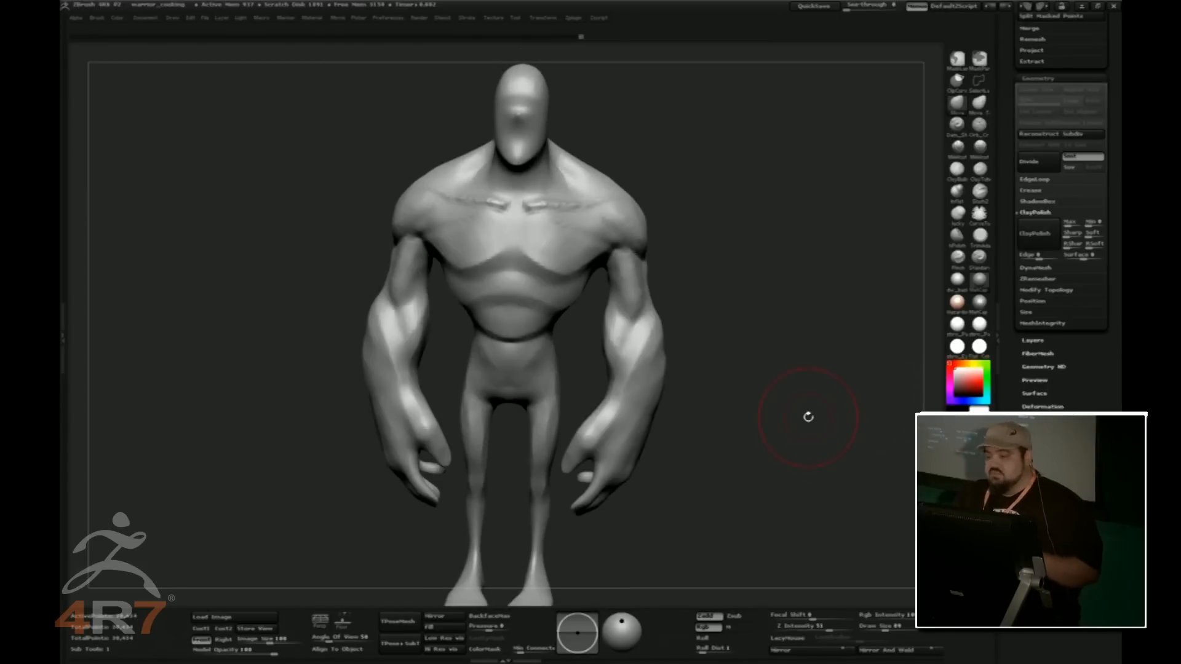
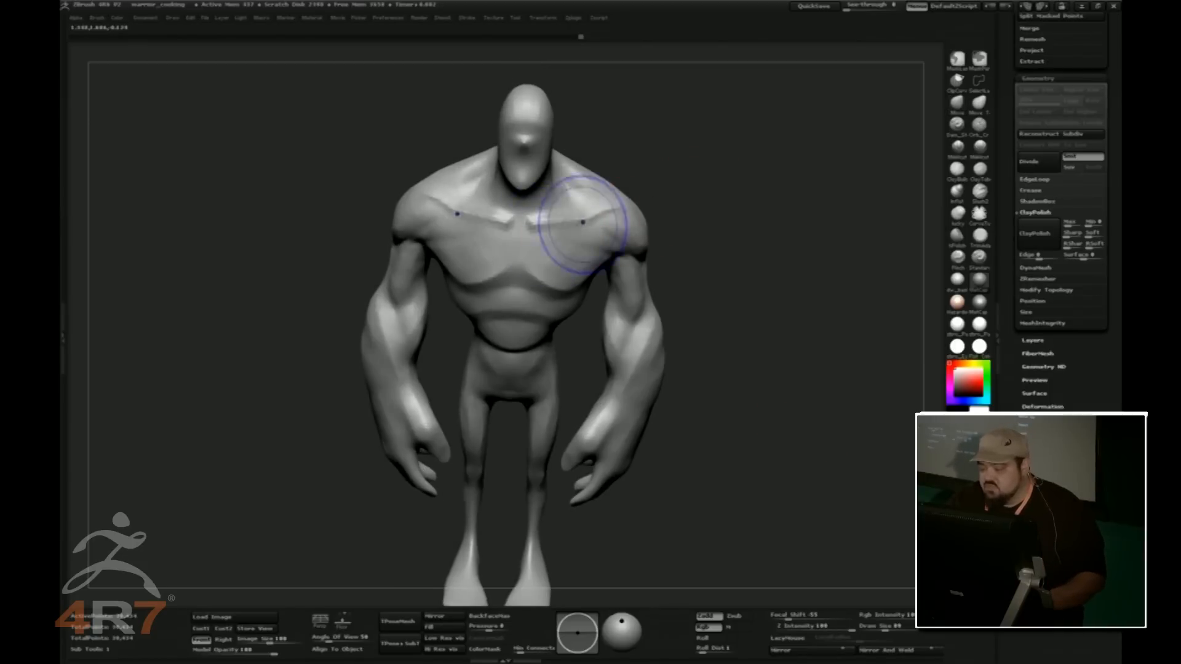
Smooth the collarbones, upper chest and forearms
{"action": "mouse_move", "coordinate": [627, 105]}
{"action": "left_mouse_down"}
{"action": "mouse_move", "coordinate": [691, 92]}
{"action": "mouse_move", "coordinate": [769, 141]}
{"action": "mouse_move", "coordinate": [704, 177]}
{"action": "left_mouse_up"}
{"action": "left_click_drag", "start_coordinate": [661, 265], "coordinate": [685, 256]}
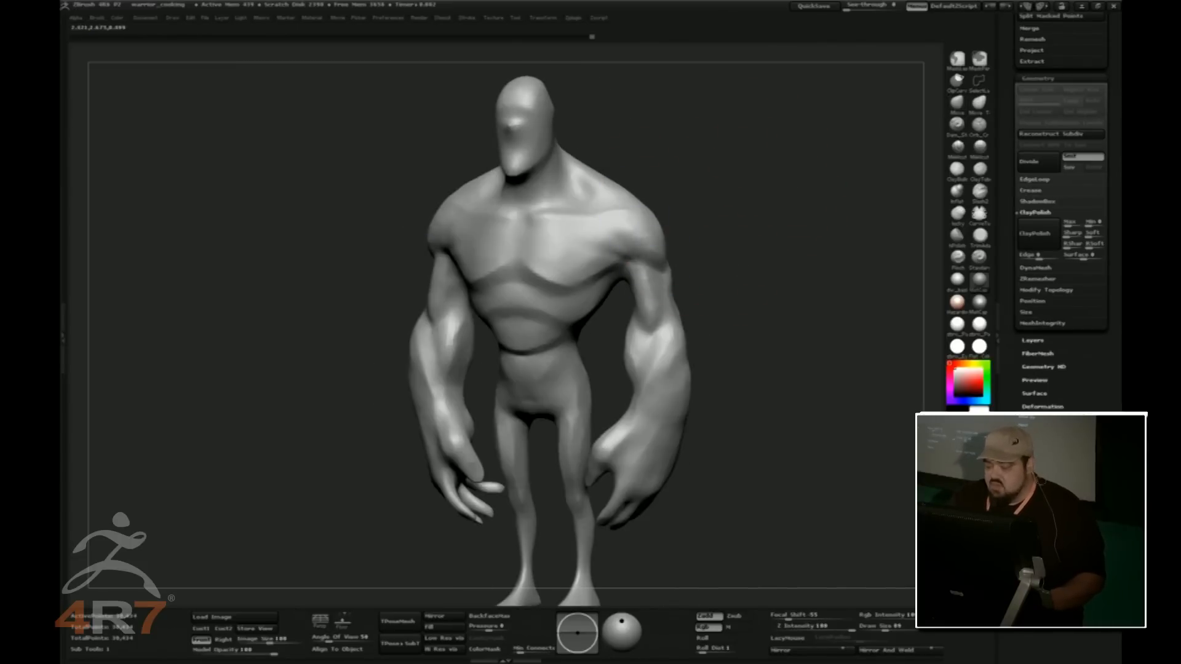
{"action": "mouse_move", "coordinate": [652, 390]}
{"action": "left_mouse_down", "text": "shift"}
{"action": "mouse_move", "coordinate": [639, 442]}
{"action": "mouse_move", "coordinate": [672, 461]}
{"action": "left_mouse_up", "text": "shift"}
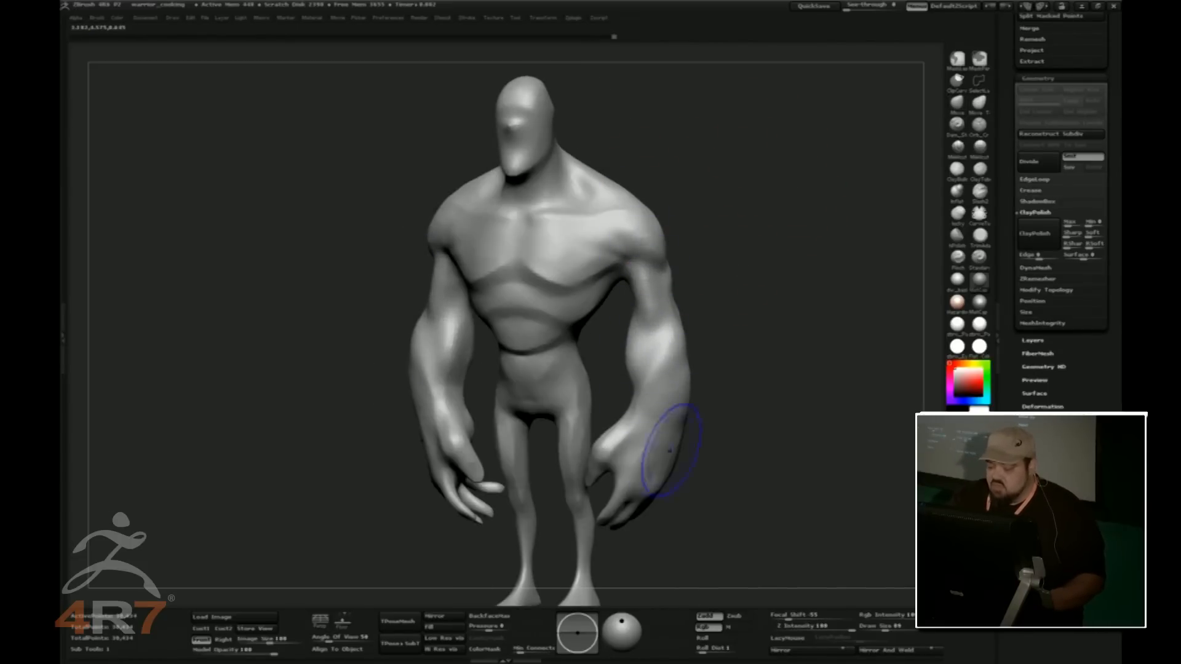
{"action": "mouse_move", "coordinate": [527, 237]}
{"action": "left_mouse_down", "text": "shift"}
{"action": "mouse_move", "coordinate": [614, 232]}
{"action": "mouse_move", "coordinate": [604, 171]}
{"action": "left_mouse_up", "text": "shift"}
Carve the eye sockets into the head using the Dam_Standard brush at a smaller draw size
{"action": "left_click", "coordinate": [956, 123]}
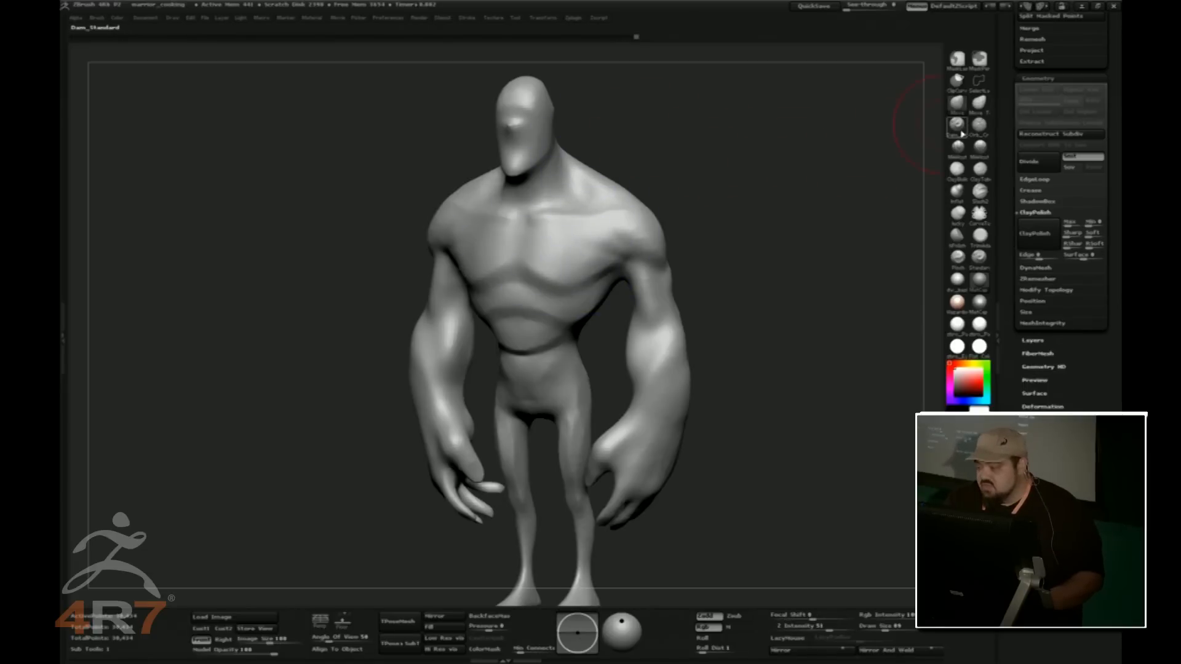
{"action": "mouse_move", "coordinate": [654, 174]}
{"action": "left_mouse_down"}
{"action": "mouse_move", "coordinate": [618, 112]}
{"action": "mouse_move", "coordinate": [573, 197]}
{"action": "left_mouse_up"}
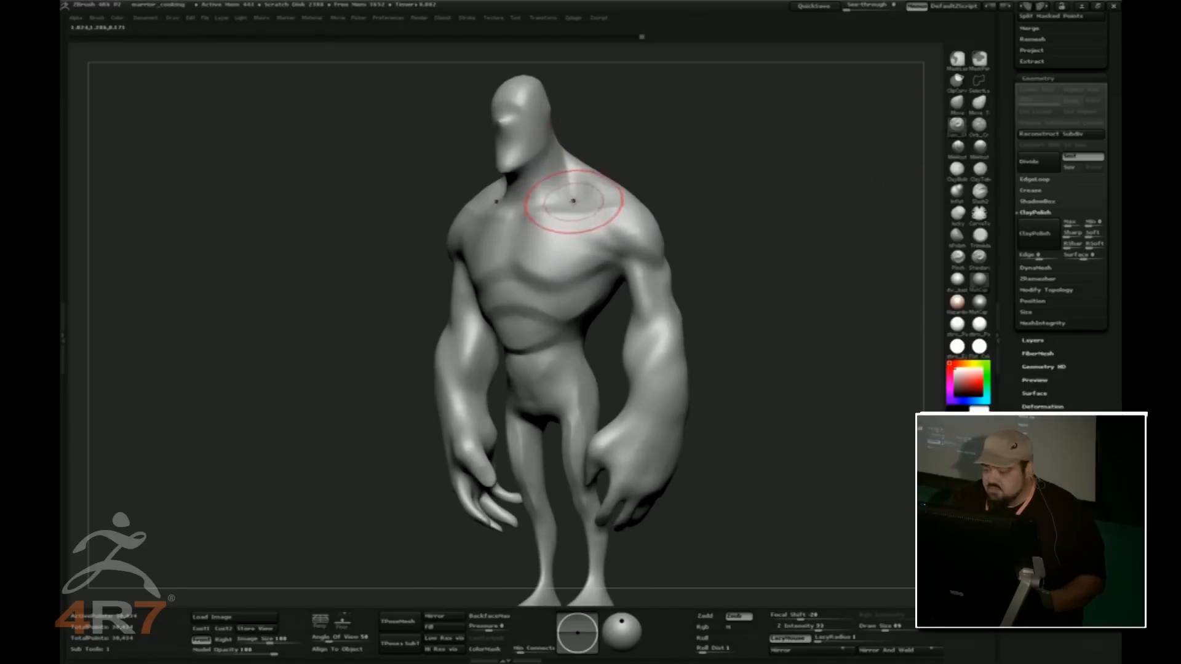
{"action": "mouse_move", "coordinate": [652, 154]}
{"action": "left_mouse_down"}
{"action": "mouse_move", "coordinate": [691, 118]}
{"action": "mouse_move", "coordinate": [602, 113]}
{"action": "left_mouse_up"}
{"action": "key", "text": "bracketleft"}
{"action": "key", "text": "bracketleft"}
{"action": "key", "text": "bracketleft"}
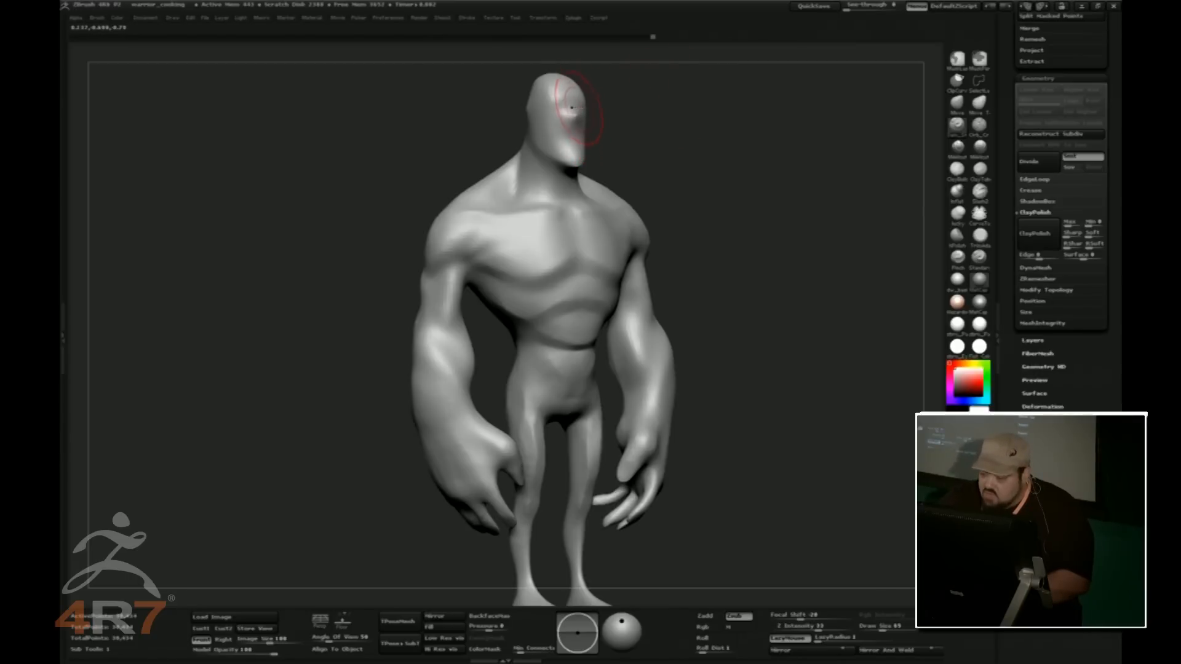
{"action": "left_click_drag", "start_coordinate": [640, 117], "coordinate": [581, 114]}
{"action": "key", "text": "bracketleft"}
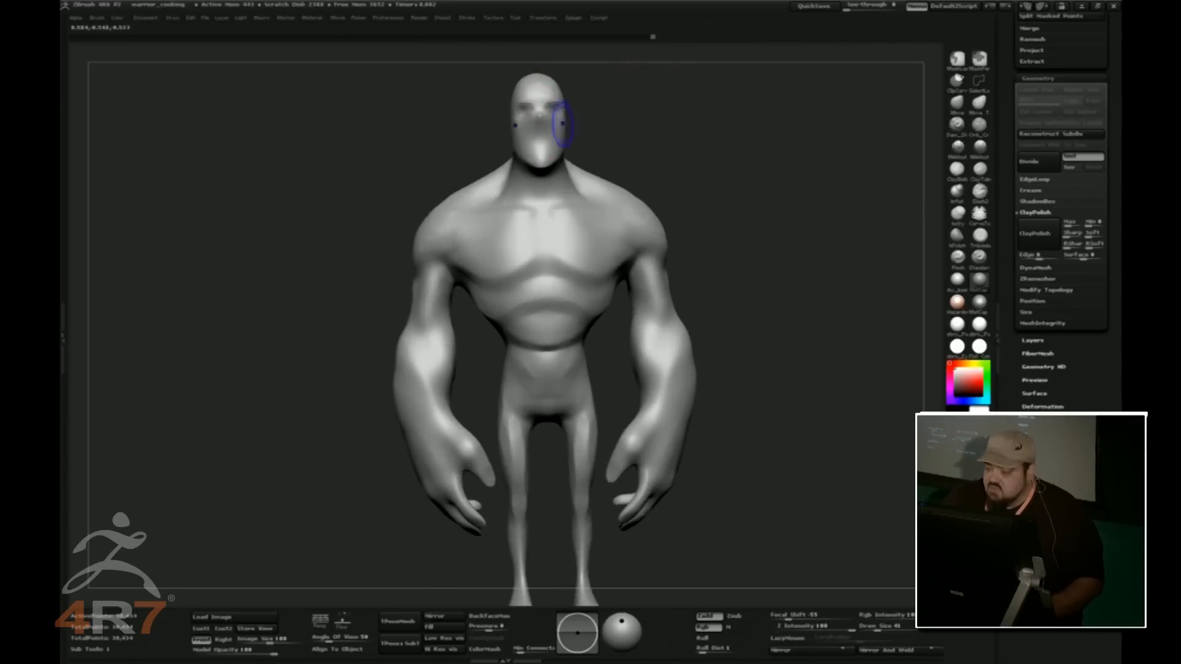
Carve and smooth the cheek and jaw area of the face
{"action": "mouse_move", "coordinate": [584, 102]}
{"action": "left_mouse_down"}
{"action": "mouse_move", "coordinate": [615, 95]}
{"action": "mouse_move", "coordinate": [628, 126]}
{"action": "left_mouse_up"}
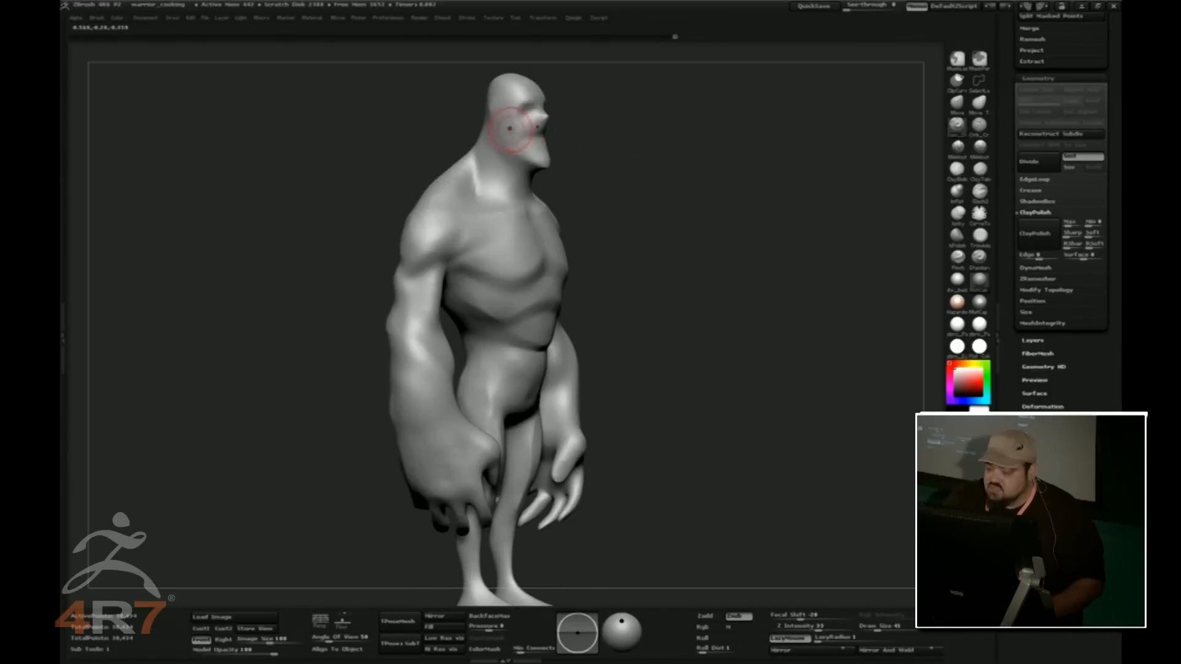
{"action": "left_click_drag", "start_coordinate": [509, 143], "coordinate": [510, 146]}
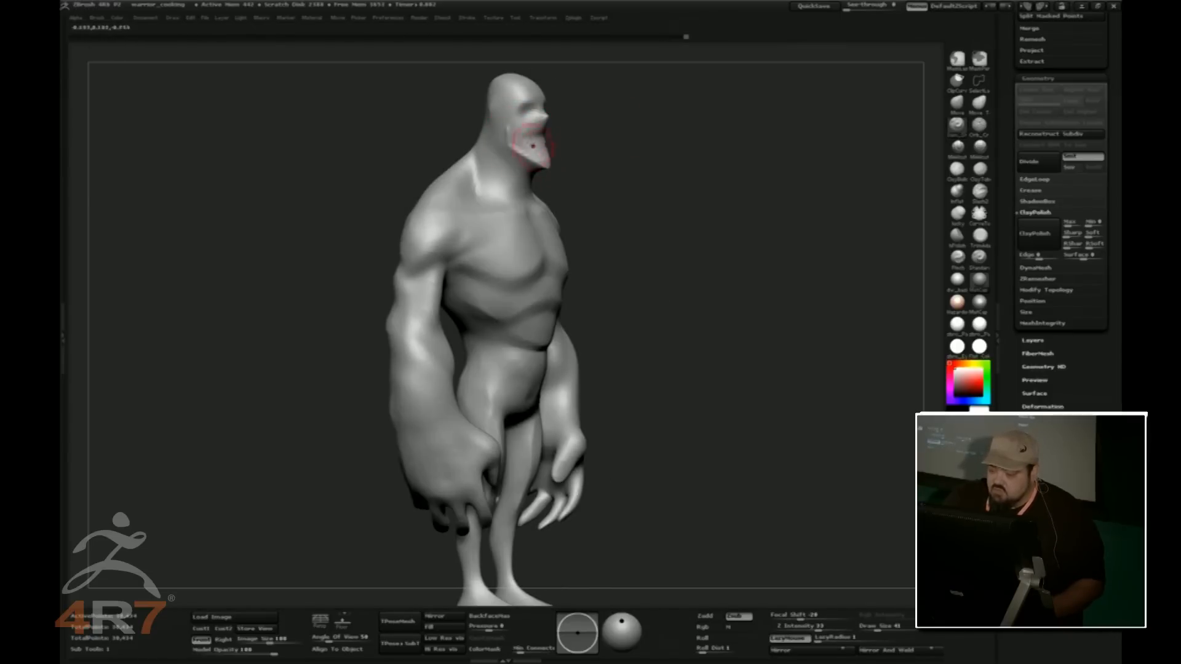
{"action": "left_click_drag", "start_coordinate": [590, 148], "coordinate": [664, 131], "text": "shift"}
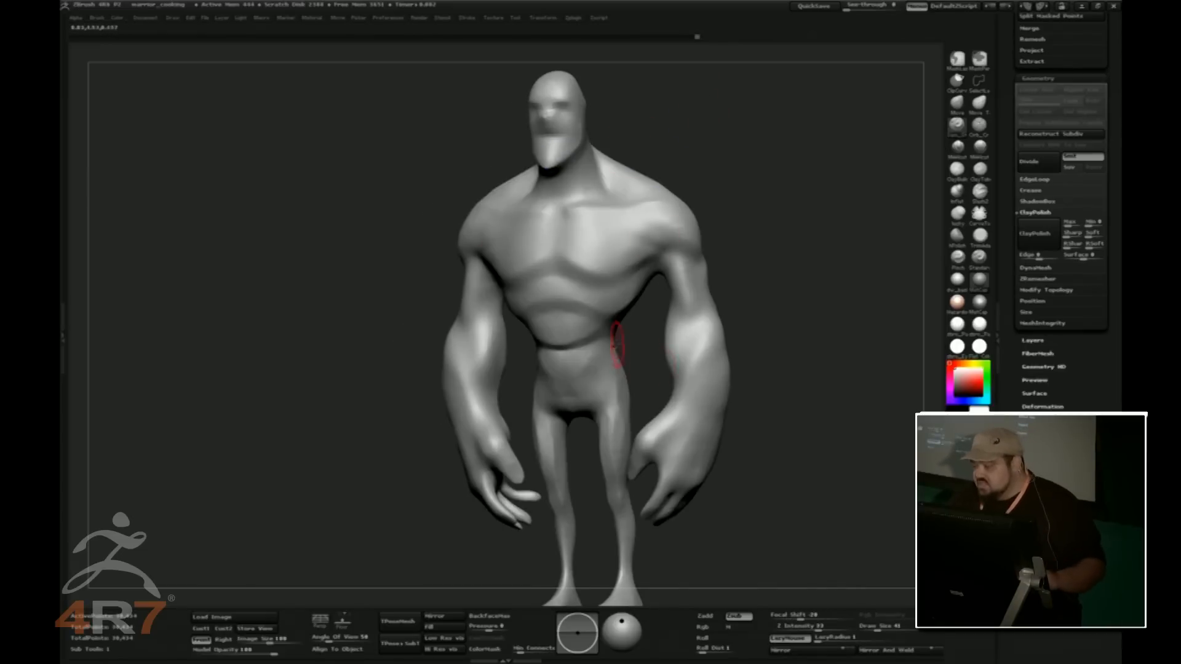
Switch to the pt3.anatomy_blockout tool
{"action": "left_click_drag", "start_coordinate": [1004, 235], "coordinate": [996, 371]}
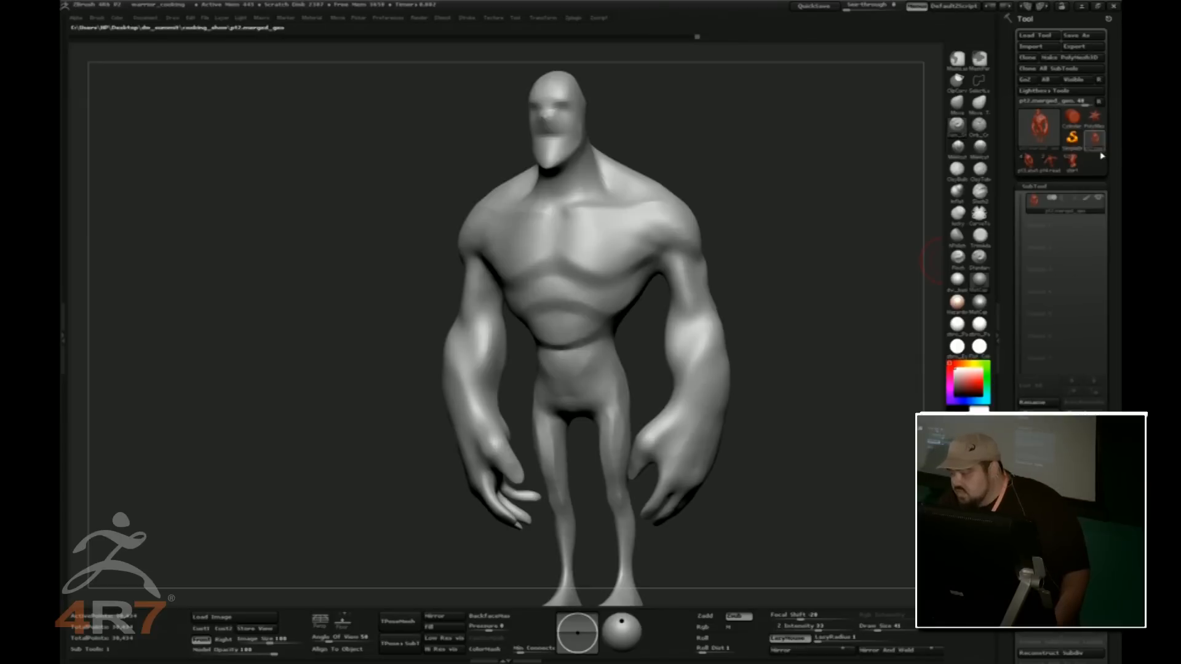
{"action": "mouse_move", "coordinate": [1028, 163]}
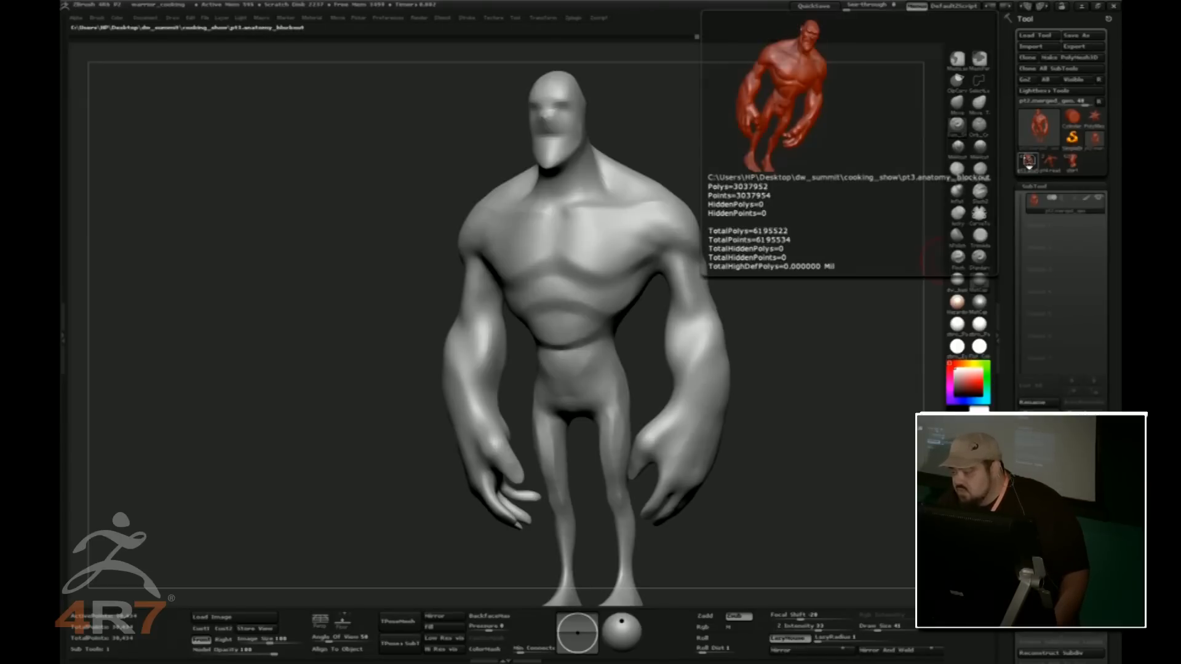
{"action": "left_click", "coordinate": [1028, 163]}
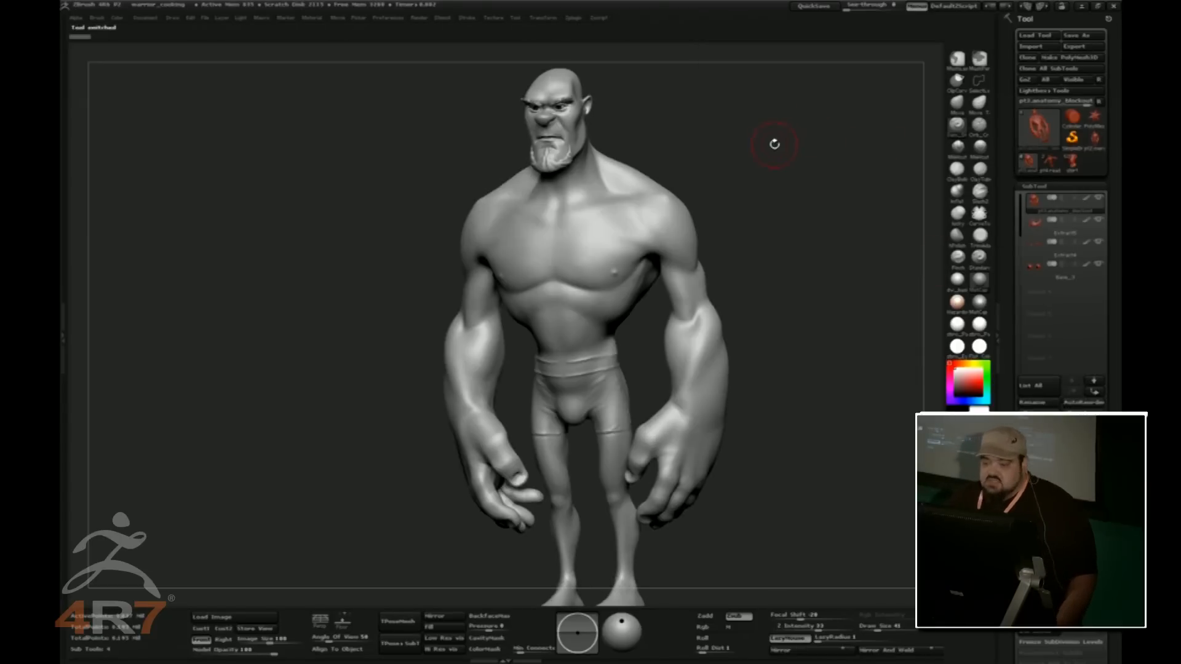
Inspect the anatomy blockout model from the side and front with the PolyFrame wireframe displayed
{"action": "left_click_drag", "start_coordinate": [787, 180], "coordinate": [980, 193]}
{"action": "left_click_drag", "start_coordinate": [872, 190], "coordinate": [921, 190]}
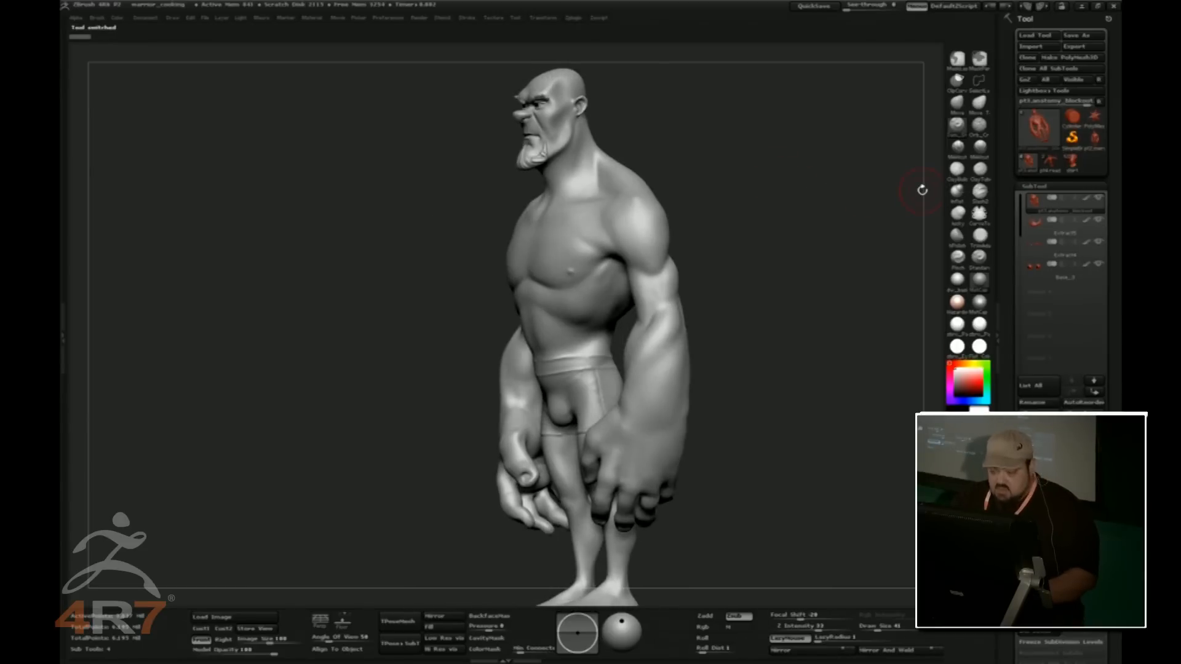
{"action": "key", "text": "shift+f"}
{"action": "left_click_drag", "start_coordinate": [731, 200], "coordinate": [764, 206]}
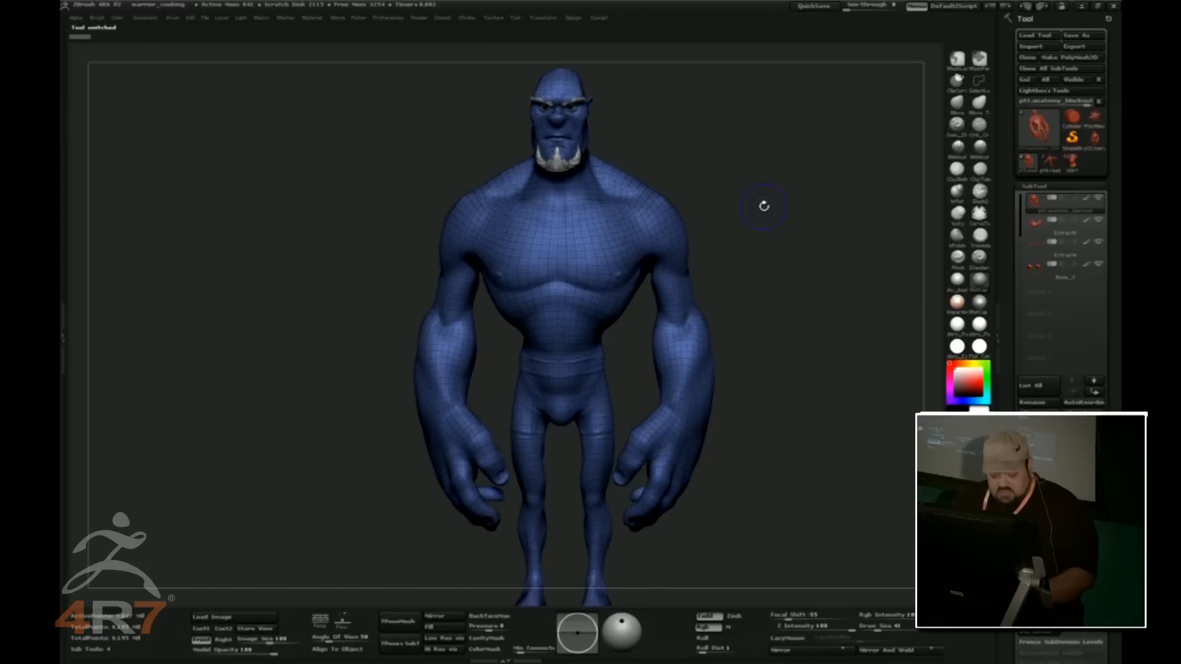
Raise the body's mesh back to its highest subdivision level and hide the PolyFrame wireframe
{"action": "left_click_drag", "start_coordinate": [759, 206], "coordinate": [967, 240]}
{"action": "left_click_drag", "start_coordinate": [799, 219], "coordinate": [877, 222]}
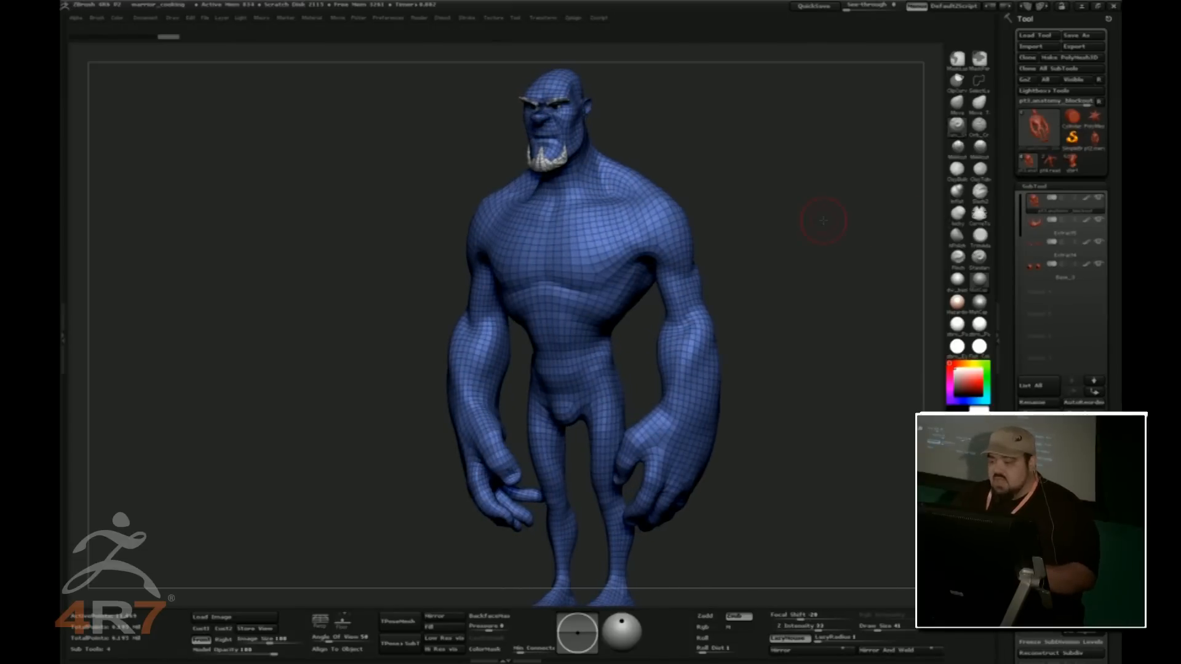
{"action": "key", "text": "d"}
{"action": "key", "text": "d"}
{"action": "key", "text": "d"}
{"action": "key", "text": "d"}
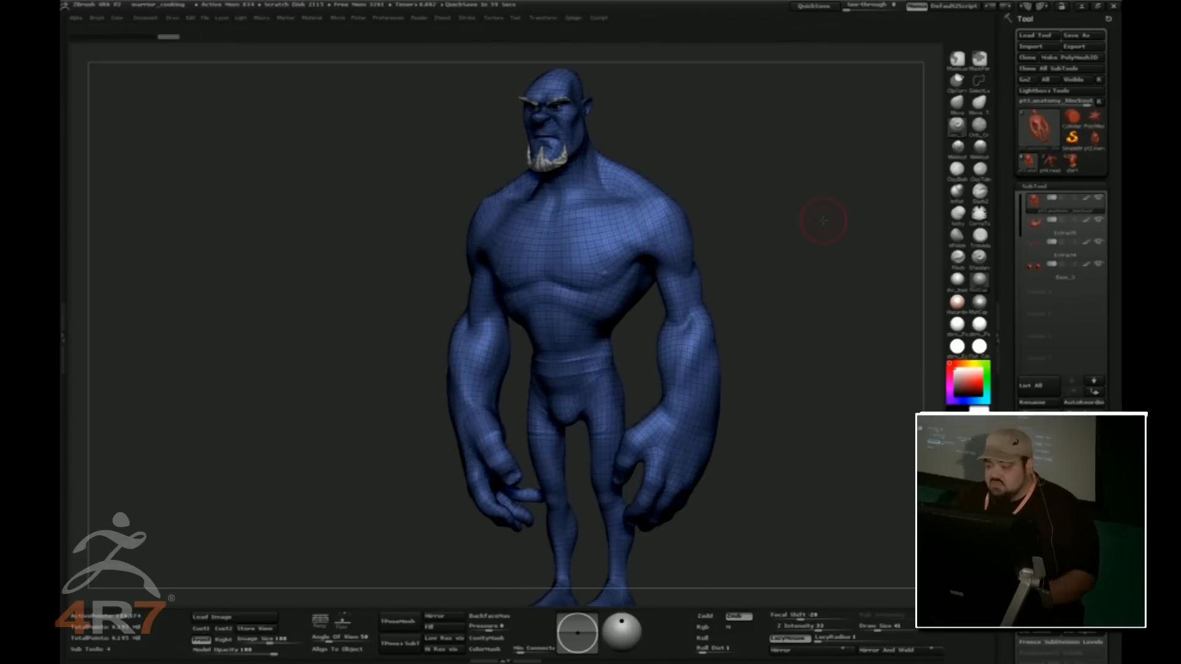
{"action": "key", "text": "shift+f"}
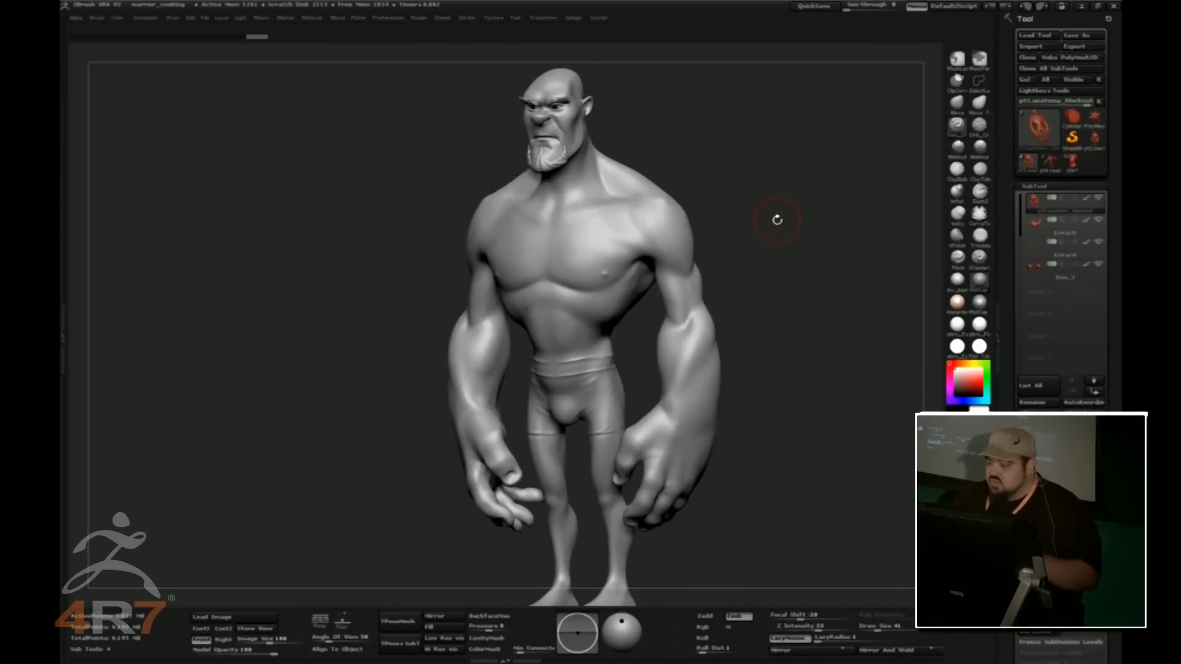
Paint a tank-top-shaped mask over the front of the torso, leaving the neckline and arms unmasked
{"action": "left_click_drag", "start_coordinate": [761, 222], "coordinate": [768, 225]}
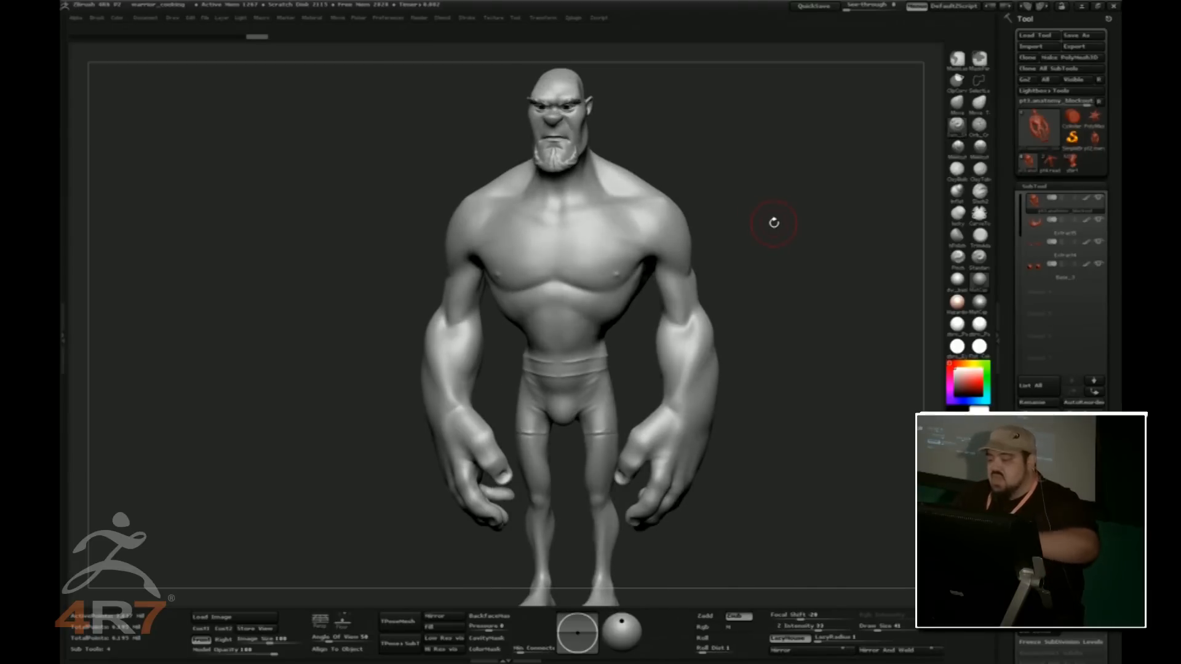
{"action": "left_click_drag", "start_coordinate": [774, 222], "coordinate": [782, 222]}
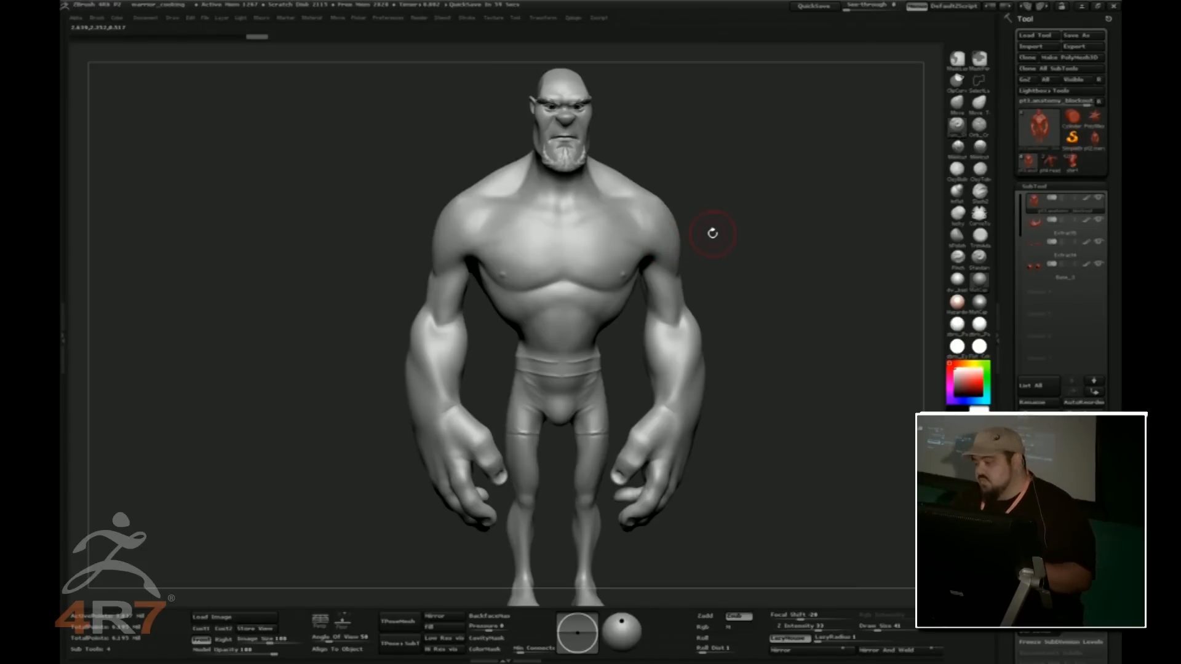
{"action": "left_click_drag", "start_coordinate": [904, 252], "coordinate": [857, 210]}
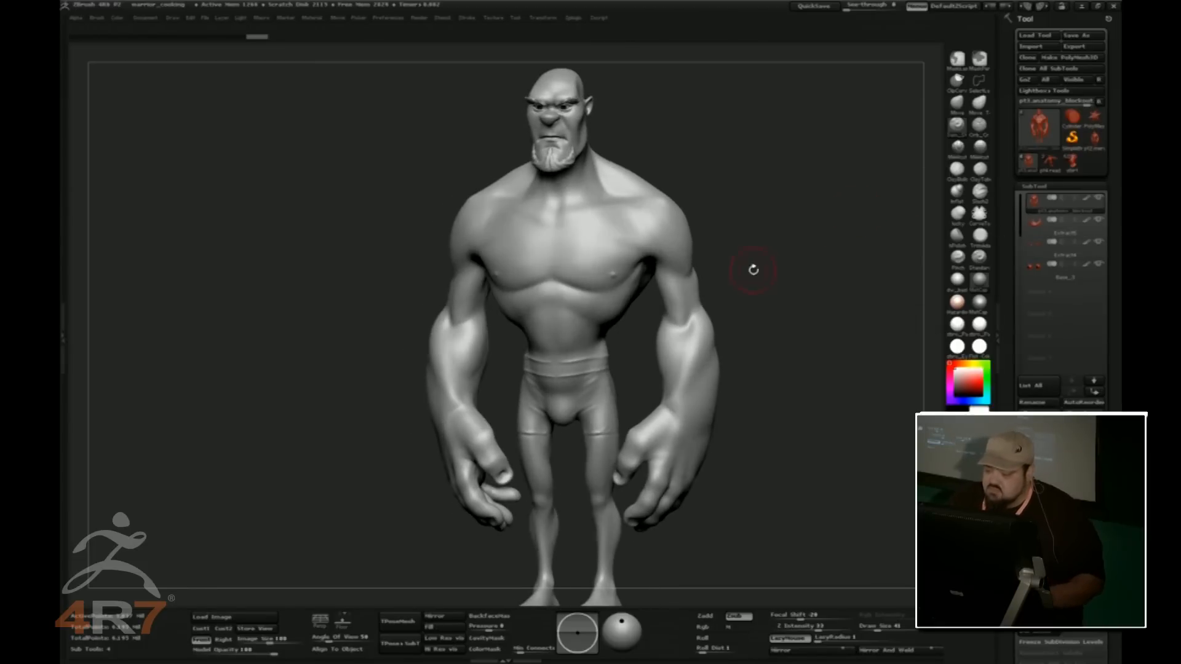
{"action": "left_click_drag", "start_coordinate": [753, 270], "coordinate": [776, 257], "text": "shift"}
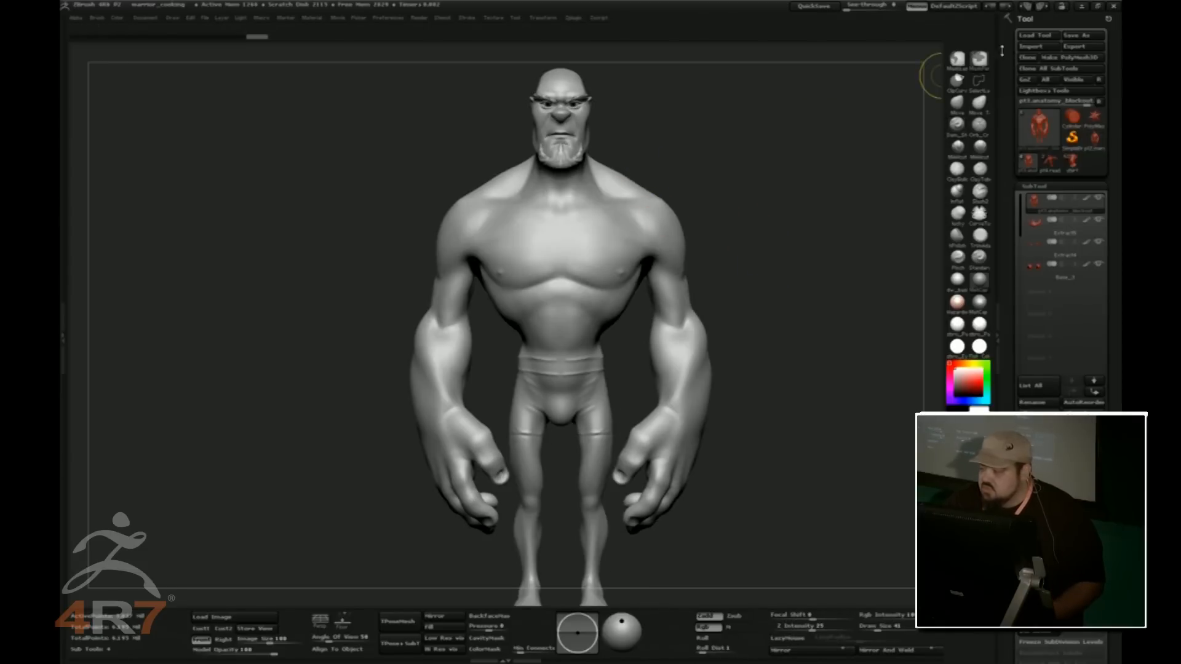
{"action": "mouse_move", "coordinate": [663, 140]}
{"action": "left_mouse_down", "text": "ctrl+shift"}
{"action": "mouse_move", "coordinate": [633, 330]}
{"action": "mouse_move", "coordinate": [619, 342]}
{"action": "mouse_move", "coordinate": [587, 311]}
{"action": "left_mouse_up", "text": "ctrl+shift"}
{"action": "mouse_move", "coordinate": [645, 150]}
{"action": "left_mouse_down", "text": "ctrl+shift"}
{"action": "mouse_move", "coordinate": [630, 192]}
{"action": "mouse_move", "coordinate": [578, 241]}
{"action": "mouse_move", "coordinate": [561, 310]}
{"action": "mouse_move", "coordinate": [608, 318]}
{"action": "mouse_move", "coordinate": [611, 298]}
{"action": "left_mouse_up", "text": "ctrl+shift"}
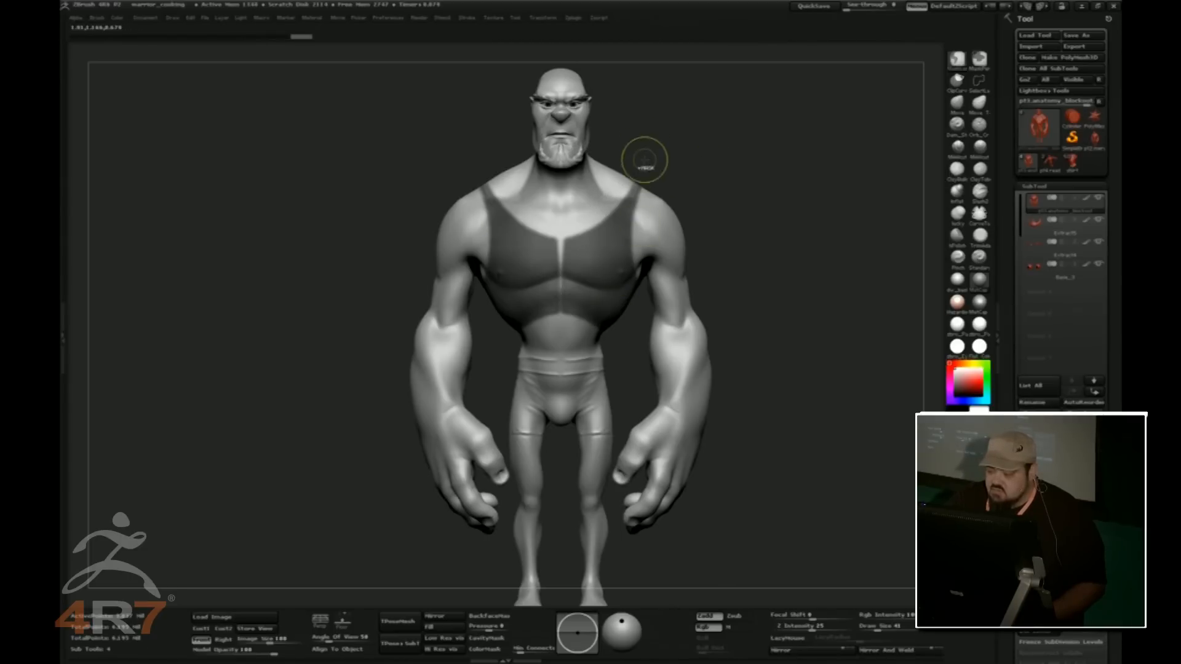
{"action": "mouse_move", "coordinate": [654, 175]}
{"action": "left_mouse_down", "text": "ctrl"}
{"action": "mouse_move", "coordinate": [554, 240]}
{"action": "mouse_move", "coordinate": [542, 274]}
{"action": "mouse_move", "coordinate": [587, 311]}
{"action": "mouse_move", "coordinate": [634, 203]}
{"action": "left_mouse_up", "text": "ctrl"}
Extend the tank-top mask over the upper back up to the shoulder line with the MaskPen brush
{"action": "mouse_move", "coordinate": [735, 303]}
{"action": "left_mouse_down"}
{"action": "mouse_move", "coordinate": [896, 283]}
{"action": "mouse_move", "coordinate": [886, 234]}
{"action": "mouse_move", "coordinate": [896, 169]}
{"action": "left_mouse_up"}
{"action": "left_click", "coordinate": [980, 60], "text": "ctrl"}
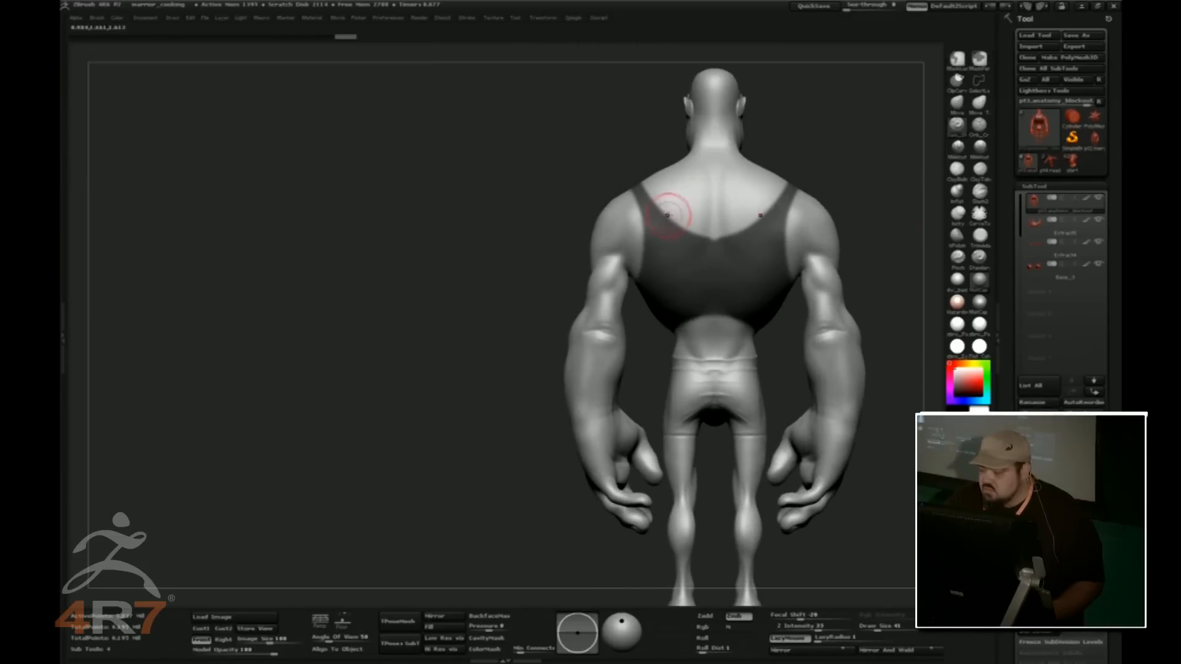
{"action": "left_click_drag", "start_coordinate": [658, 207], "coordinate": [781, 200], "text": "ctrl"}
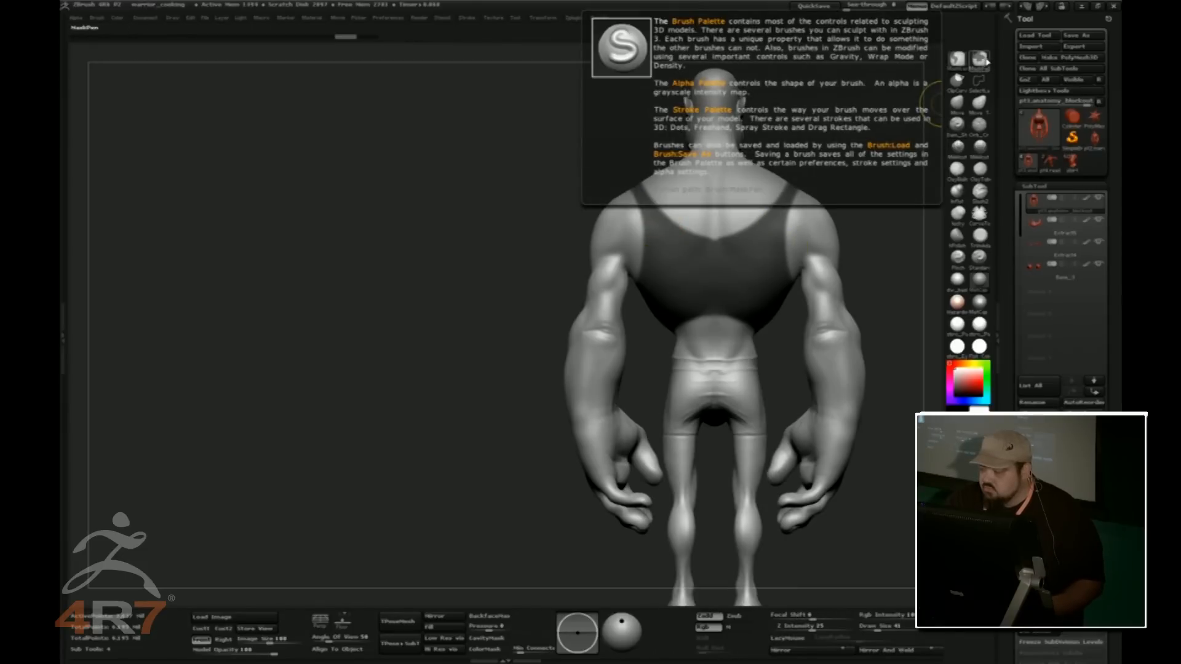
{"action": "mouse_move", "coordinate": [660, 203]}
{"action": "left_mouse_down", "text": "ctrl"}
{"action": "mouse_move", "coordinate": [760, 194]}
{"action": "mouse_move", "coordinate": [722, 240]}
{"action": "left_mouse_up", "text": "ctrl"}
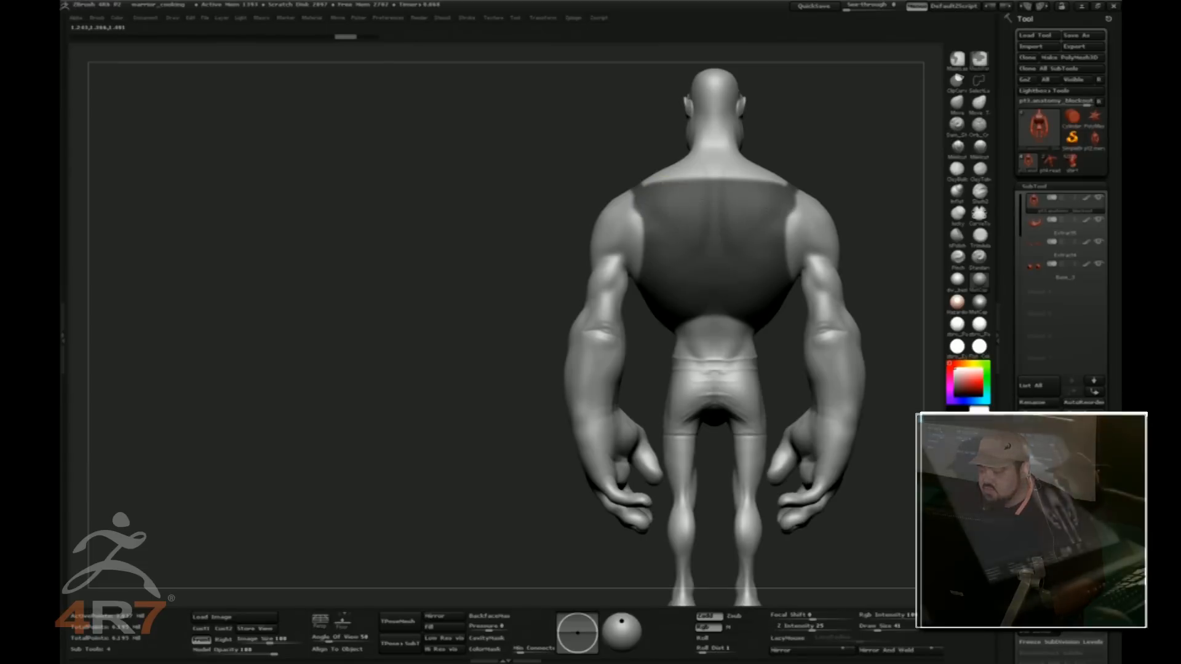
Refine the mask around the armholes, sides and shoulder straps with a smaller draw size
{"action": "key", "text": "bracketleft"}
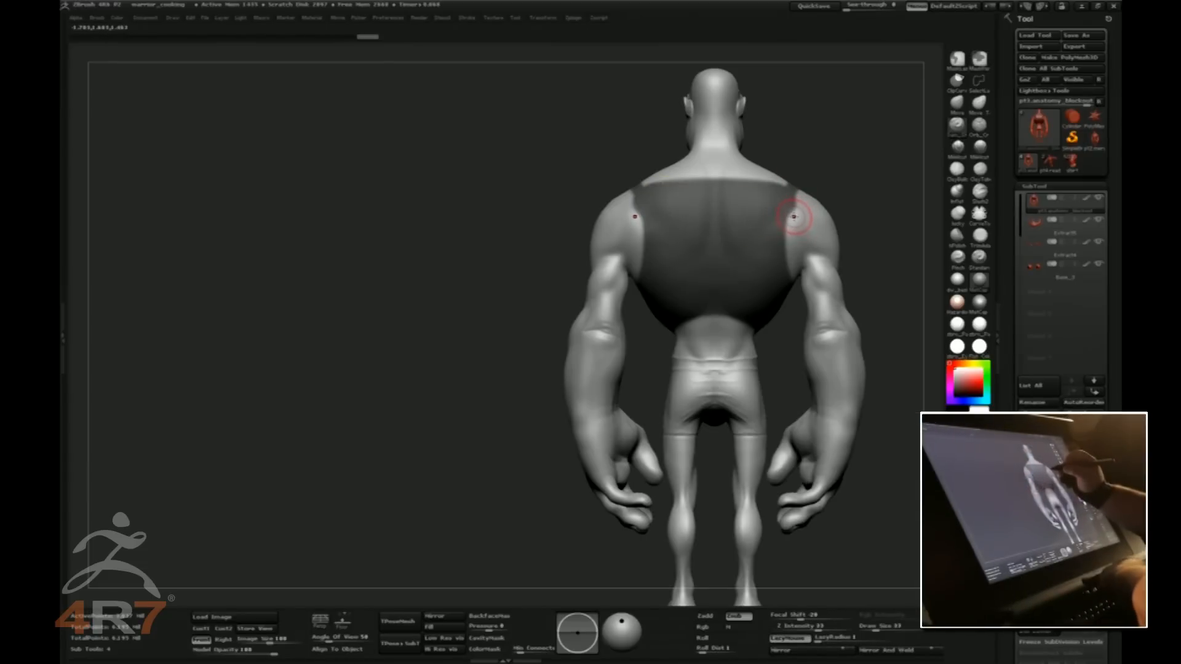
{"action": "left_click_drag", "start_coordinate": [786, 218], "coordinate": [789, 278], "text": "ctrl"}
{"action": "mouse_move", "coordinate": [813, 189]}
{"action": "left_mouse_down"}
{"action": "mouse_move", "coordinate": [867, 112]}
{"action": "mouse_move", "coordinate": [890, 246]}
{"action": "left_mouse_up"}
{"action": "mouse_move", "coordinate": [671, 320]}
{"action": "left_mouse_down", "text": "ctrl"}
{"action": "mouse_move", "coordinate": [744, 327]}
{"action": "mouse_move", "coordinate": [705, 340]}
{"action": "left_mouse_up", "text": "ctrl"}
{"action": "left_click_drag", "start_coordinate": [821, 329], "coordinate": [813, 279]}
{"action": "left_click", "coordinate": [652, 330], "text": "ctrl"}
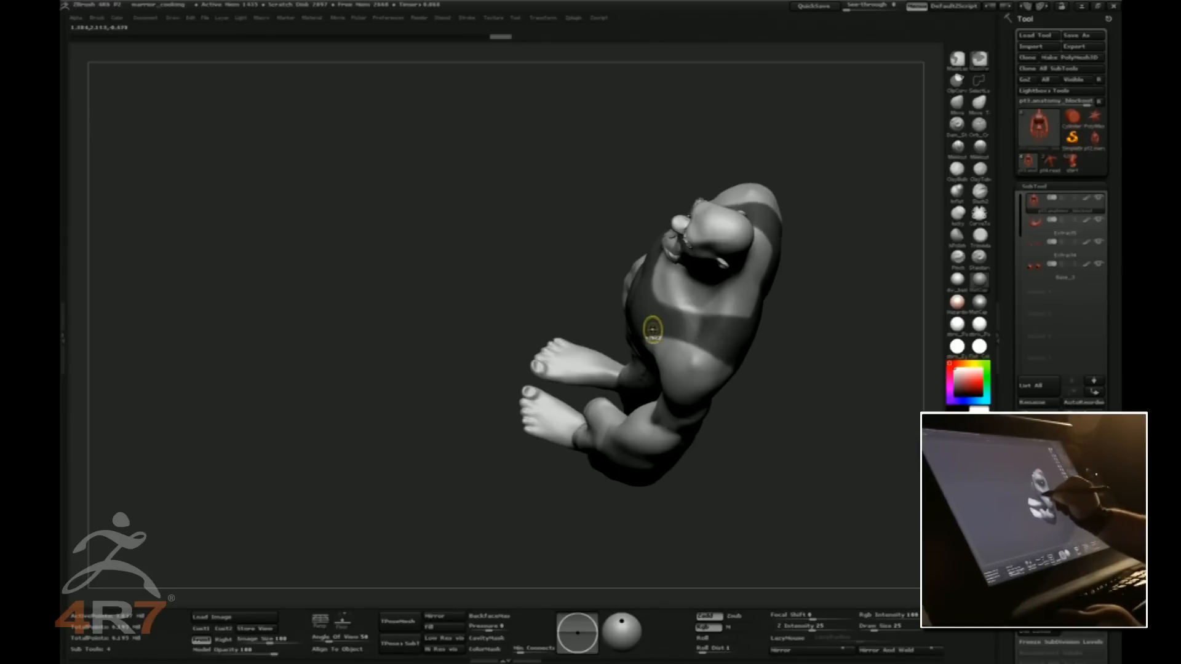
{"action": "left_click", "coordinate": [957, 125]}
{"action": "mouse_move", "coordinate": [860, 344]}
{"action": "left_mouse_down"}
{"action": "mouse_move", "coordinate": [848, 184]}
{"action": "mouse_move", "coordinate": [854, 197]}
{"action": "left_mouse_up"}
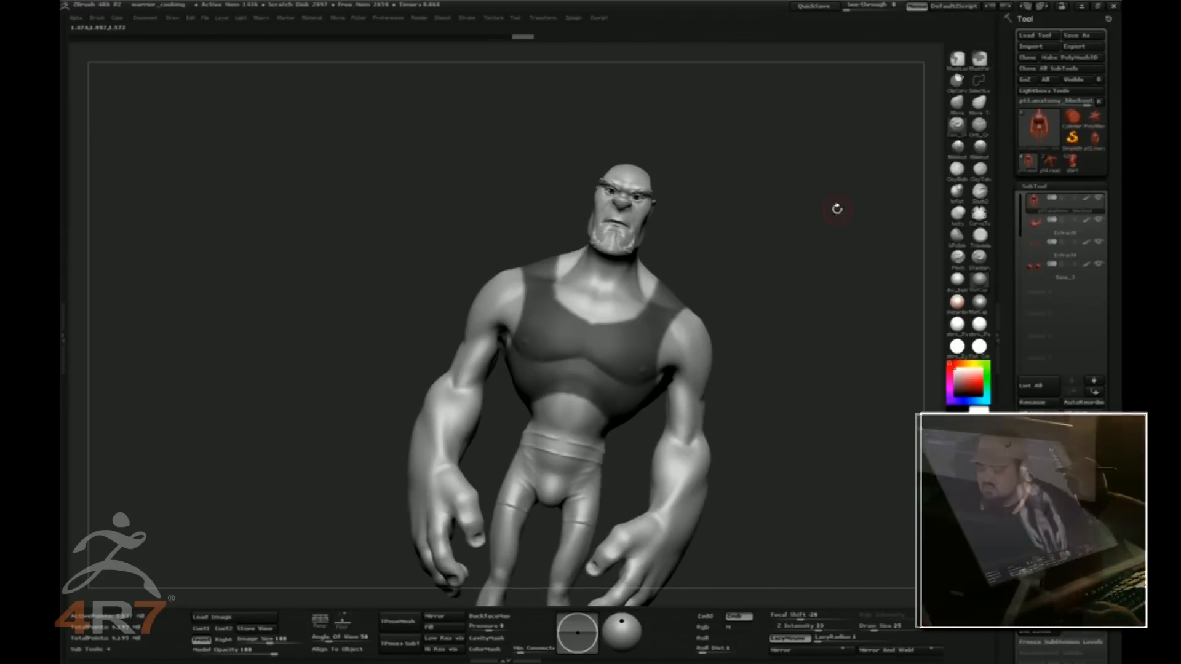
{"action": "left_click_drag", "start_coordinate": [787, 252], "coordinate": [733, 275], "text": "shift"}
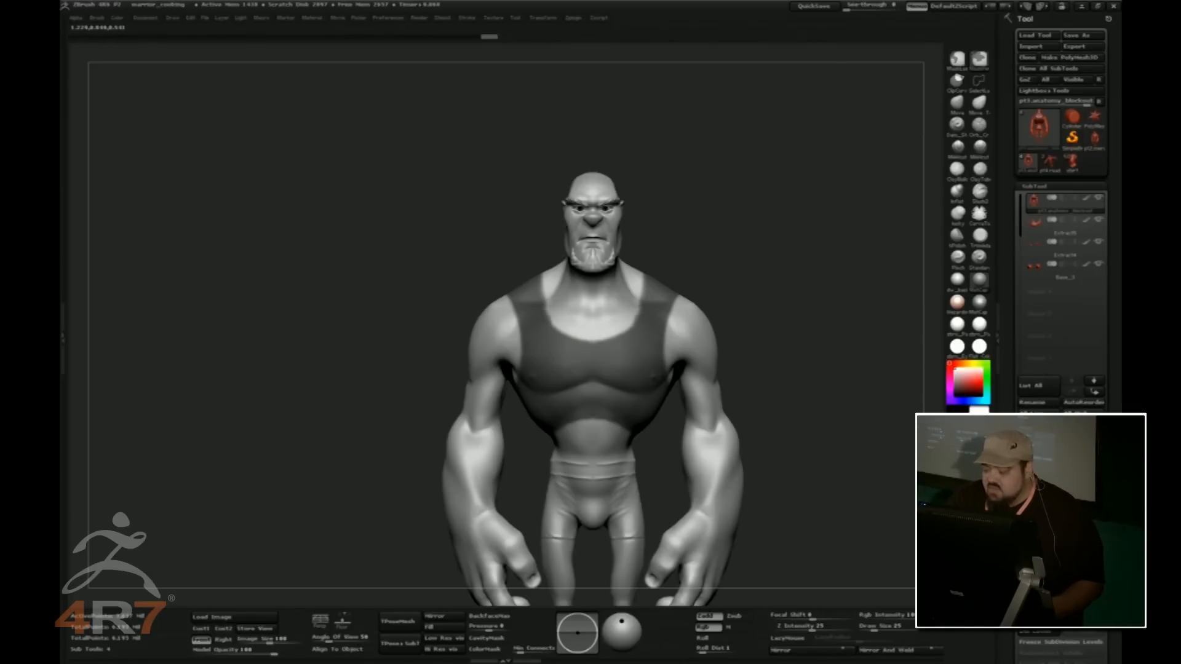
{"action": "left_click", "coordinate": [616, 348], "text": "ctrl"}
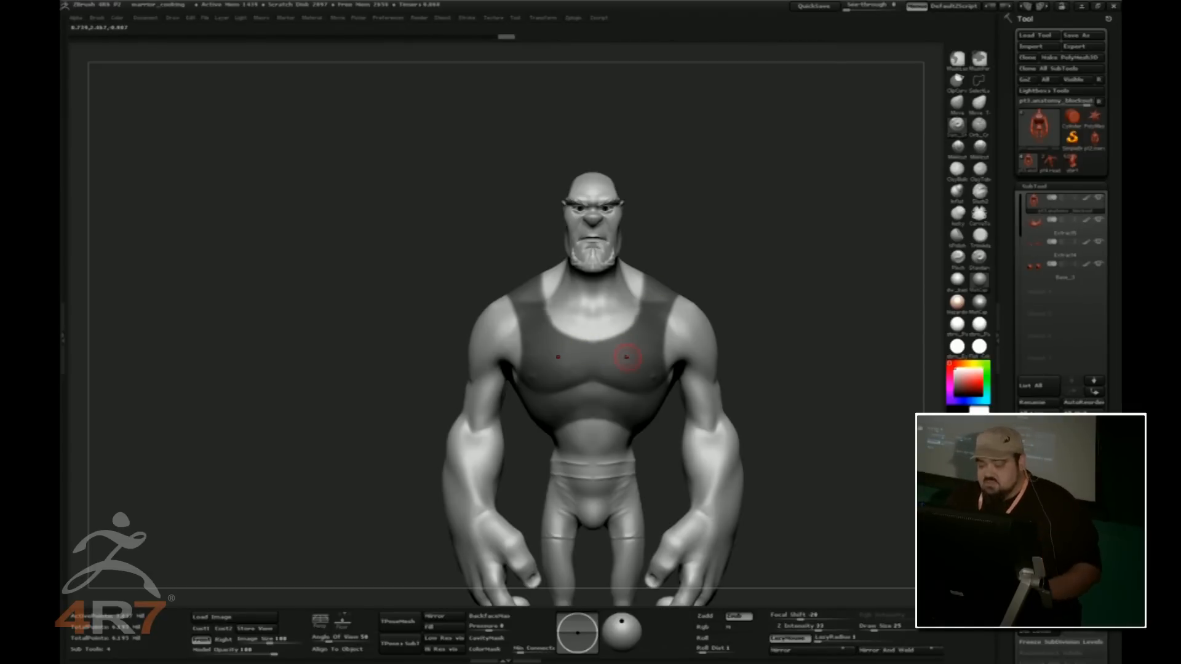
{"action": "left_click", "coordinate": [592, 412], "text": "ctrl"}
{"action": "left_click", "coordinate": [643, 426], "text": "ctrl"}
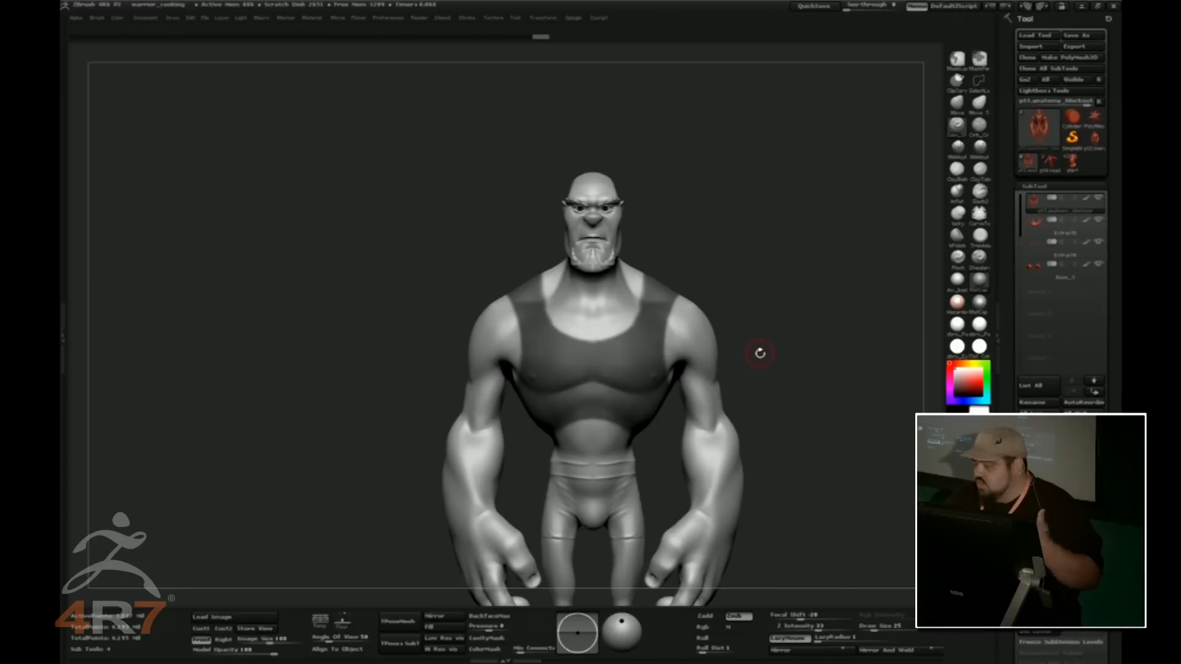
Open the Extract settings for the masked body subtool
{"action": "scroll", "coordinate": [1009, 328], "scroll_direction": "down", "scroll_amount": 3}
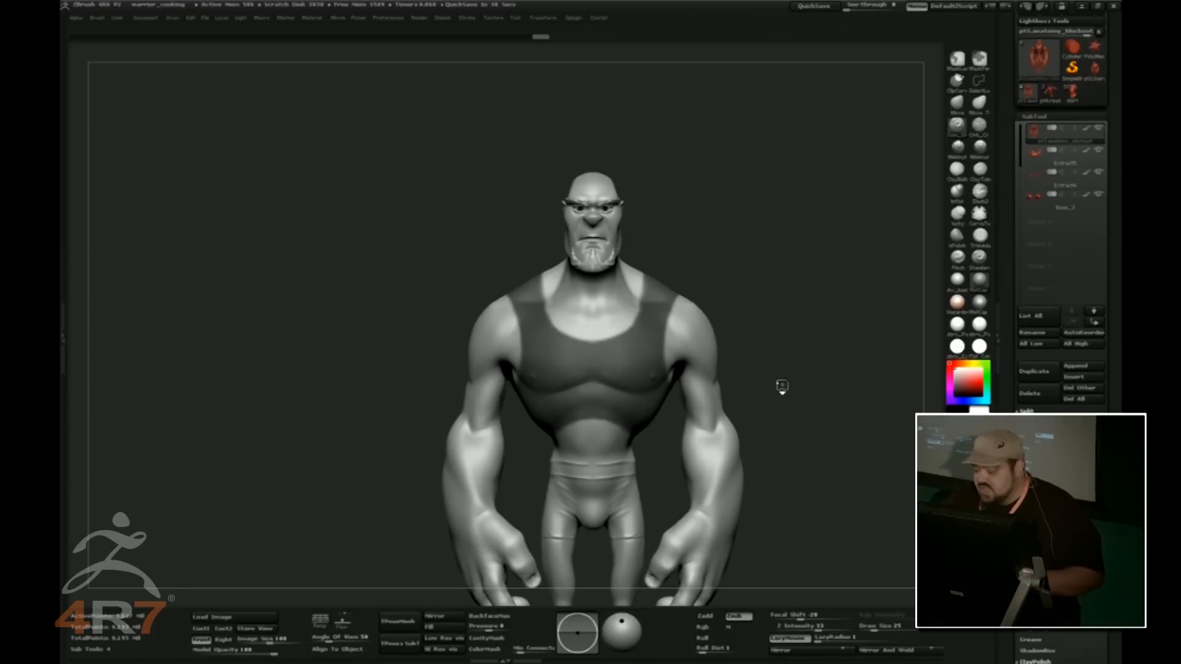
{"action": "left_click_drag", "start_coordinate": [783, 387], "coordinate": [791, 386]}
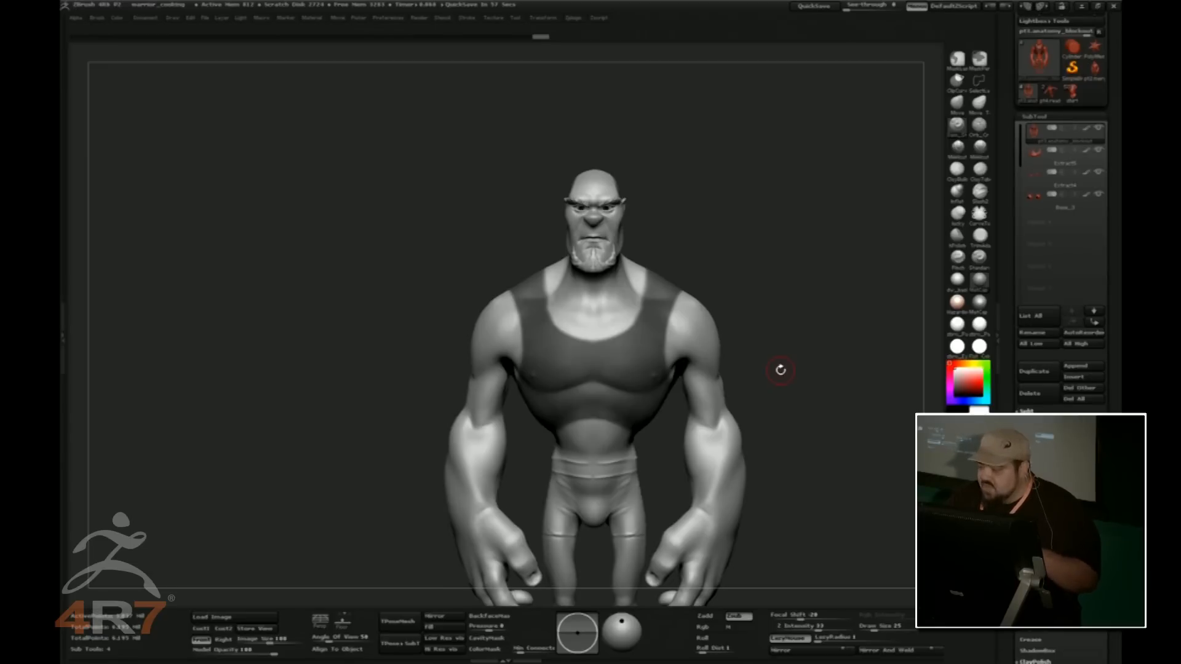
{"action": "left_click_drag", "start_coordinate": [780, 370], "coordinate": [787, 369]}
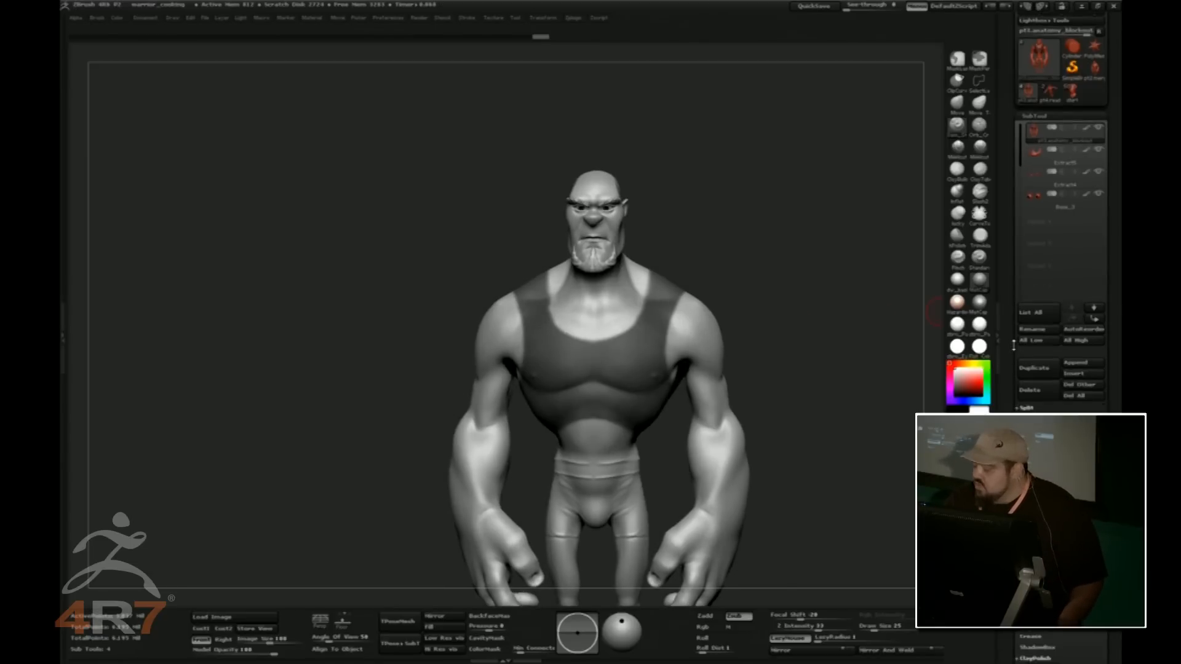
{"action": "left_click_drag", "start_coordinate": [1014, 352], "coordinate": [1018, 255]}
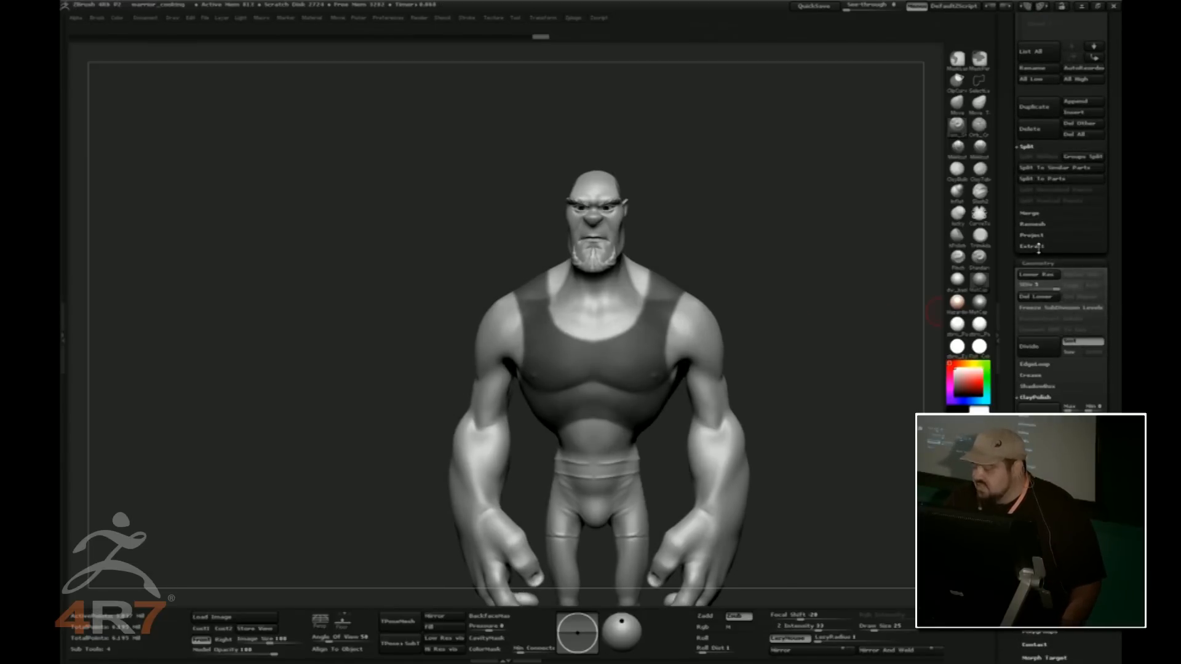
{"action": "left_click", "coordinate": [1039, 246]}
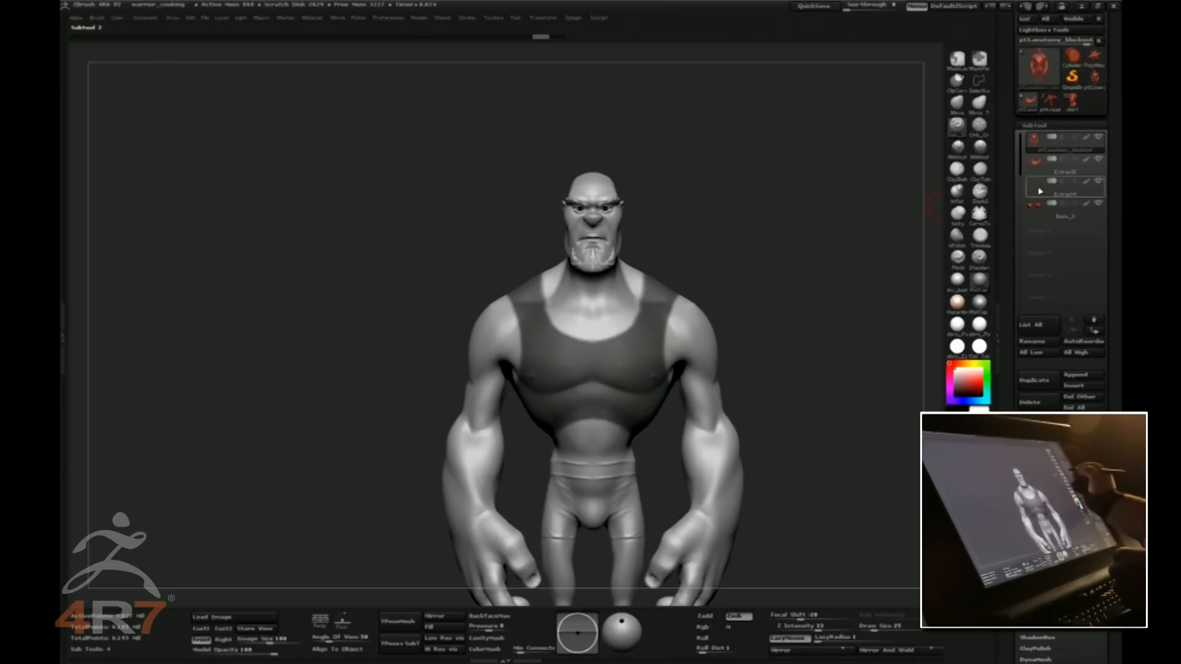
{"action": "mouse_move", "coordinate": [1095, 179]}
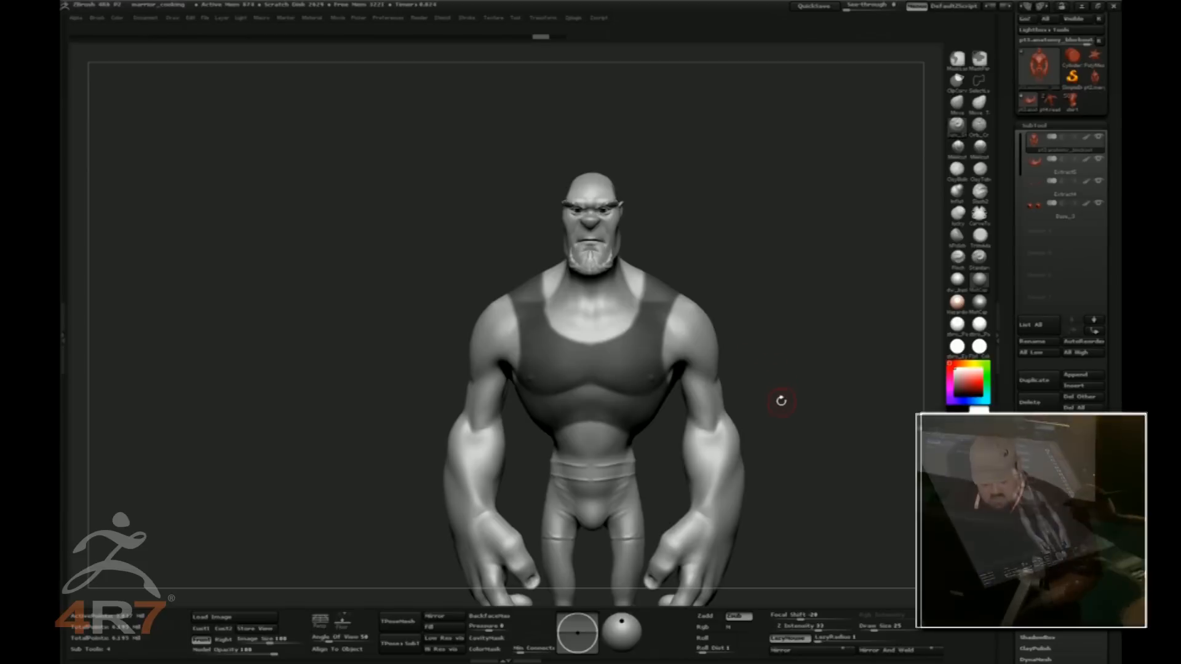
Lower the body's subdivision level and extract the masked area as a new tank-top subtool with a thickness of 0.02
{"action": "key", "text": "shift+d"}
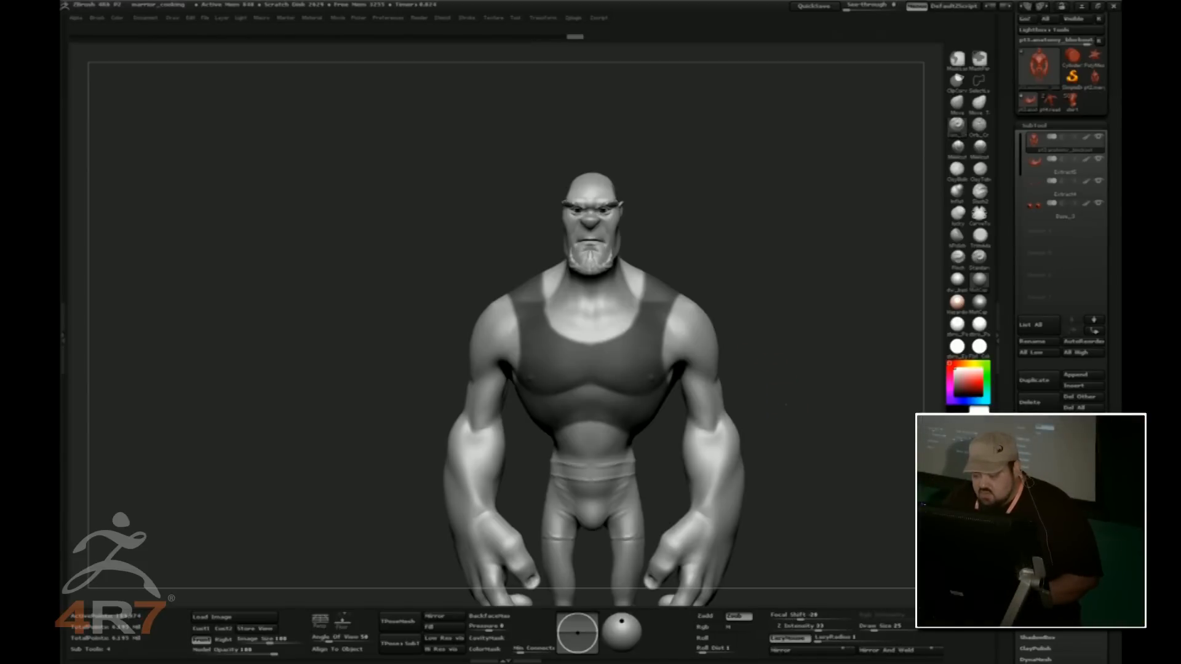
{"action": "key", "text": "shift+d"}
{"action": "key", "text": "d"}
{"action": "left_click_drag", "start_coordinate": [1012, 372], "coordinate": [1012, 179]}
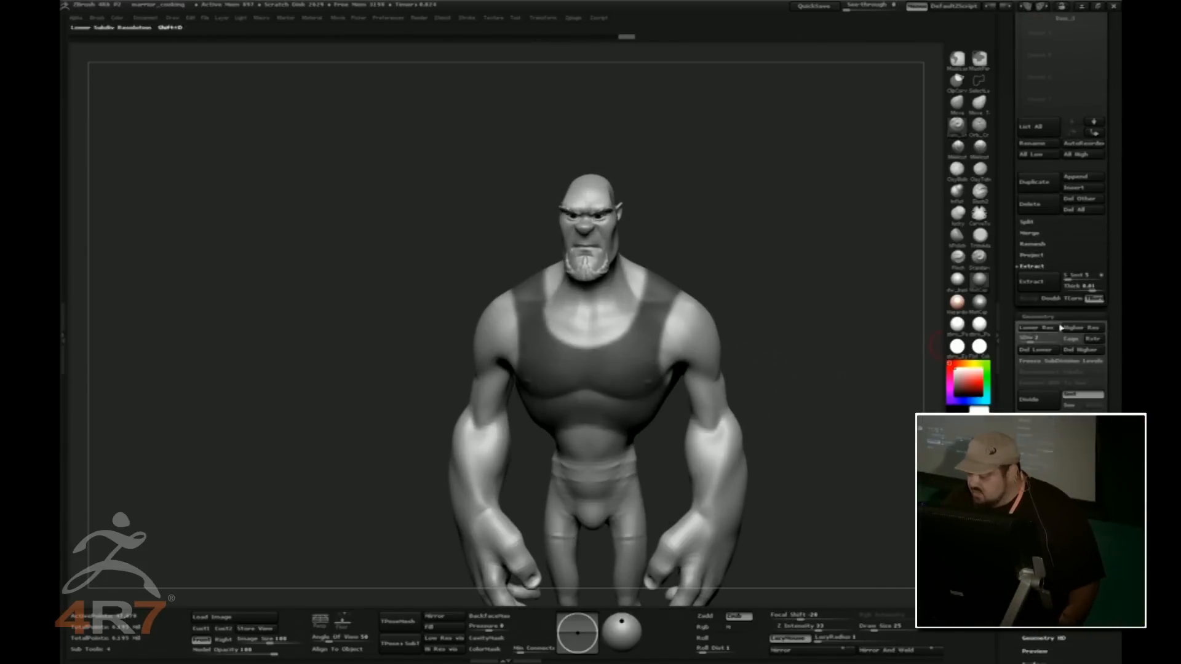
{"action": "left_click", "coordinate": [1044, 289]}
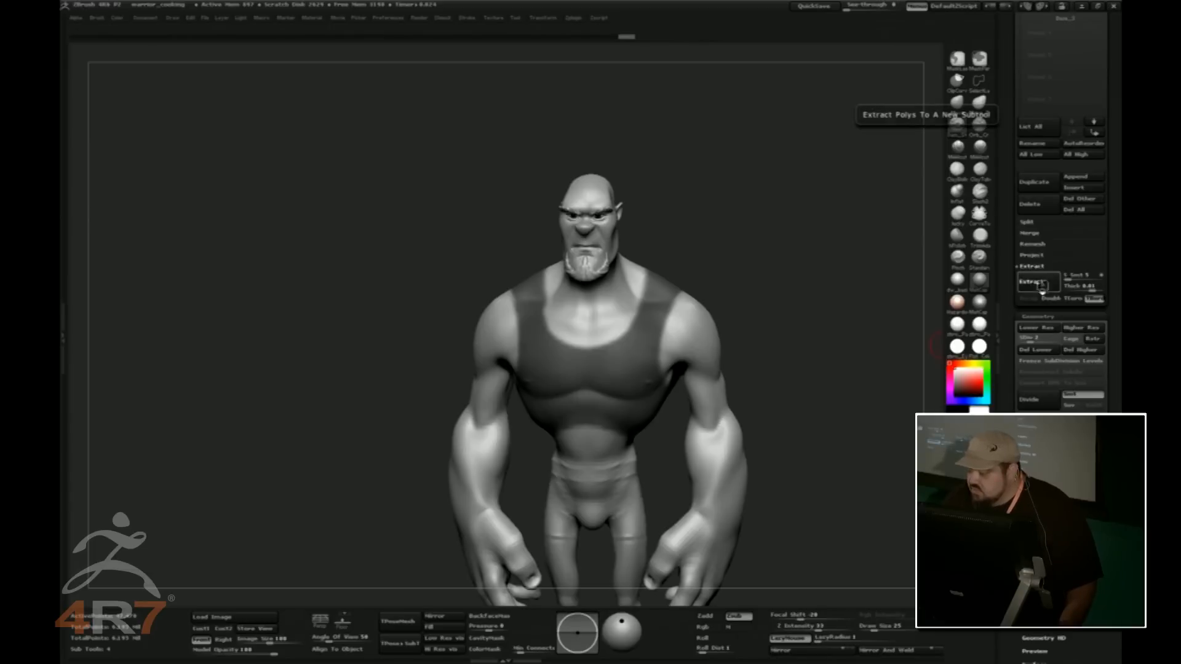
{"action": "left_click", "coordinate": [1027, 299]}
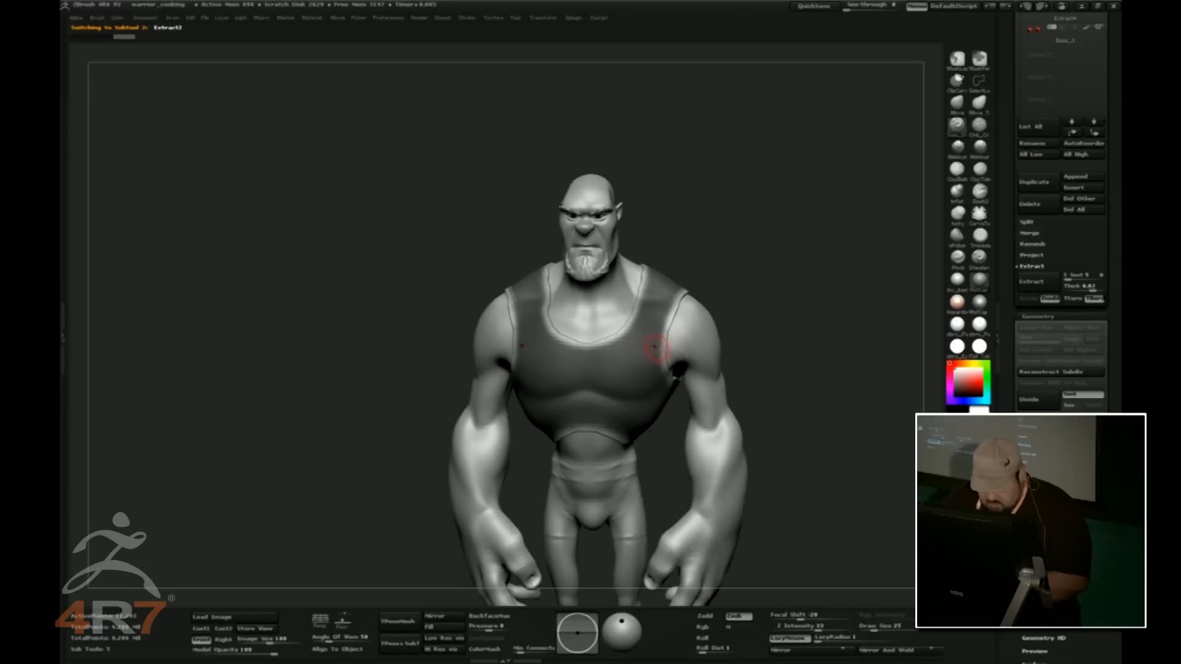
Smooth the neckline, armhole and waist edges on the front of the extracted tank top with a larger draw size
{"action": "key", "text": "bracketright"}
{"action": "key", "text": "bracketright"}
{"action": "key", "text": "bracketright"}
{"action": "key", "text": "bracketright"}
{"action": "mouse_move", "coordinate": [658, 335]}
{"action": "left_mouse_down", "text": "shift"}
{"action": "mouse_move", "coordinate": [675, 308]}
{"action": "mouse_move", "coordinate": [641, 289]}
{"action": "mouse_move", "coordinate": [549, 337]}
{"action": "left_mouse_up", "text": "shift"}
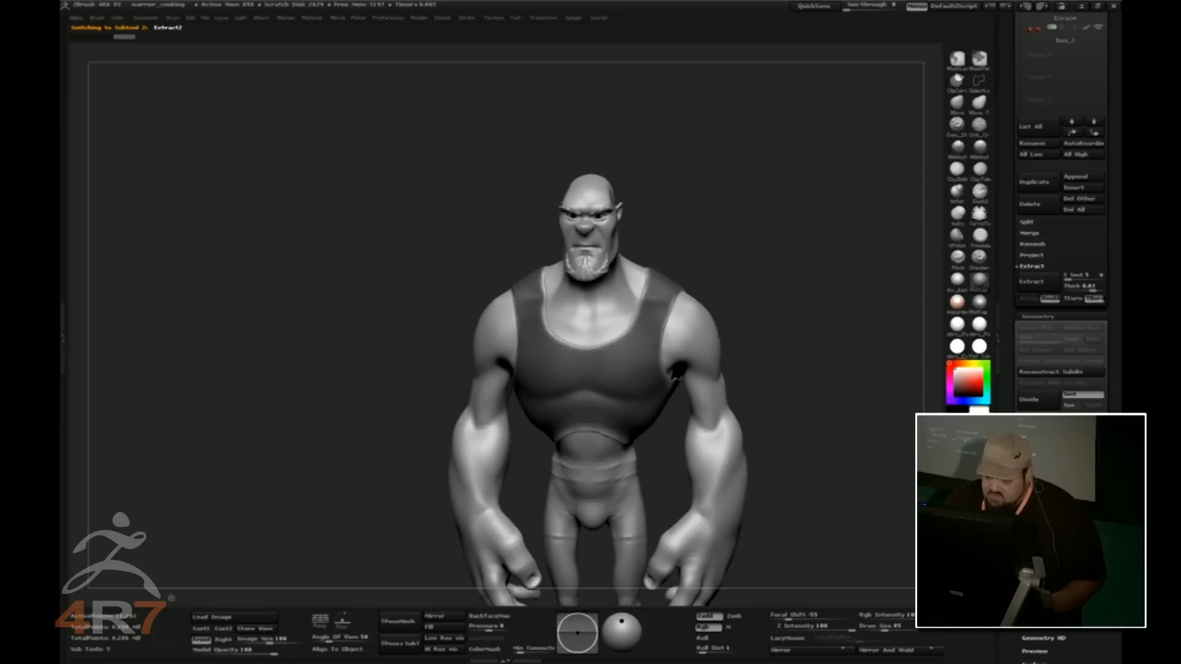
{"action": "left_click_drag", "start_coordinate": [644, 290], "coordinate": [669, 314], "text": "shift"}
{"action": "mouse_move", "coordinate": [624, 439]}
{"action": "left_mouse_down", "text": "shift"}
{"action": "mouse_move", "coordinate": [593, 433]}
{"action": "mouse_move", "coordinate": [620, 434]}
{"action": "left_mouse_up", "text": "shift"}
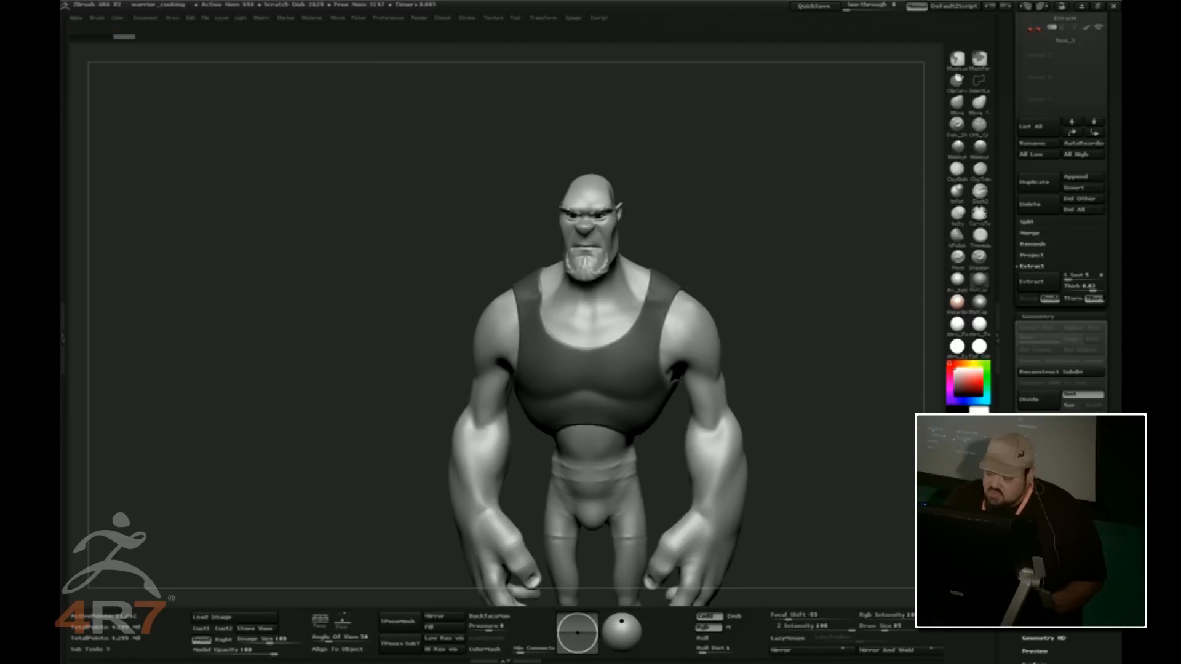
Smooth the waist, armhole and upper edges on the back of the tank top
{"action": "left_click_drag", "start_coordinate": [886, 271], "coordinate": [819, 264]}
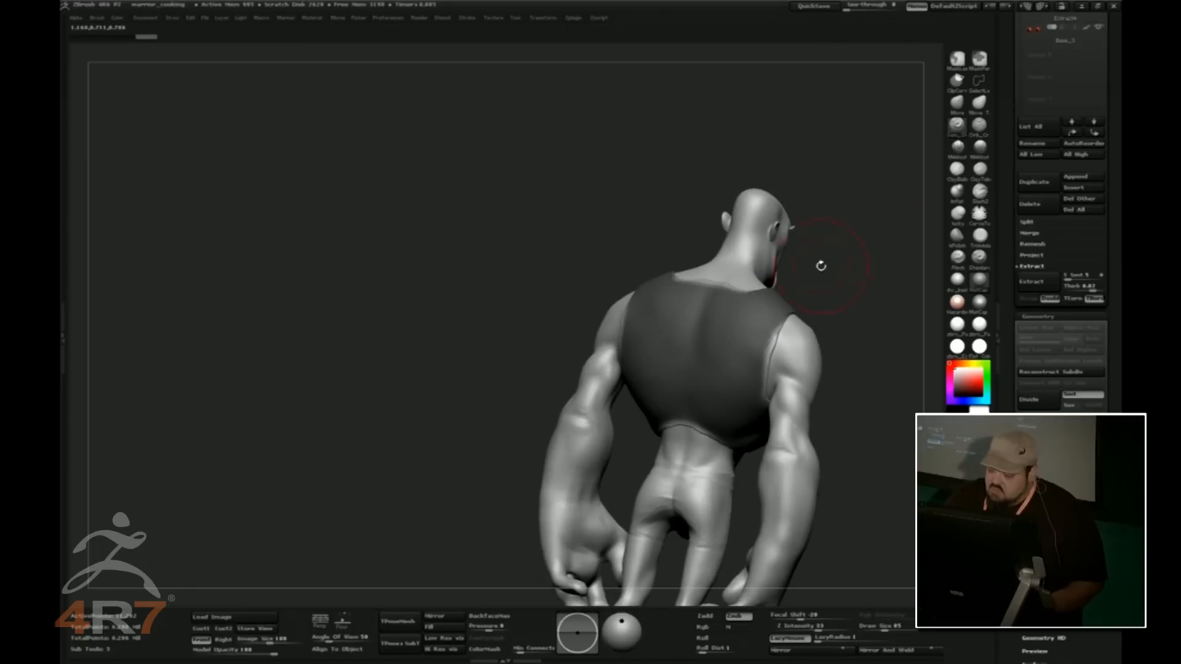
{"action": "left_click_drag", "start_coordinate": [672, 425], "coordinate": [723, 440], "text": "shift"}
{"action": "left_click_drag", "start_coordinate": [767, 363], "coordinate": [778, 327], "text": "shift"}
{"action": "mouse_move", "coordinate": [743, 291]}
{"action": "left_mouse_down", "text": "shift"}
{"action": "mouse_move", "coordinate": [685, 281]}
{"action": "mouse_move", "coordinate": [741, 289]}
{"action": "left_mouse_up", "text": "shift"}
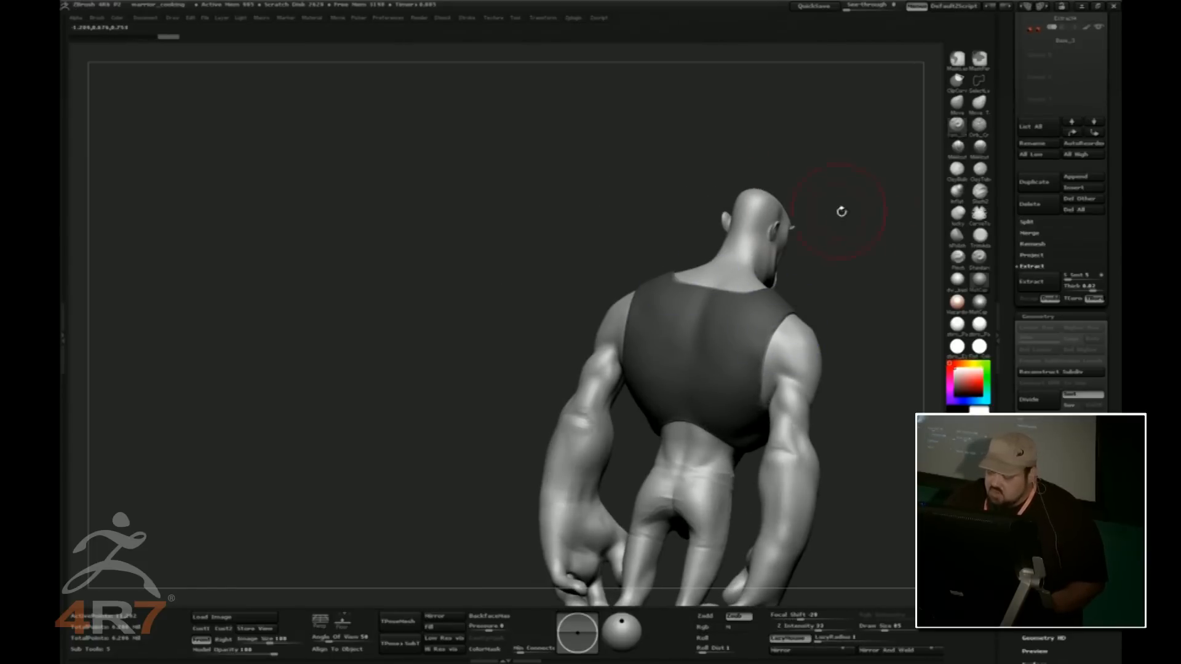
{"action": "left_click_drag", "start_coordinate": [841, 212], "coordinate": [885, 216]}
{"action": "left_click_drag", "start_coordinate": [752, 337], "coordinate": [745, 304], "text": "shift"}
{"action": "left_click_drag", "start_coordinate": [793, 270], "coordinate": [830, 273]}
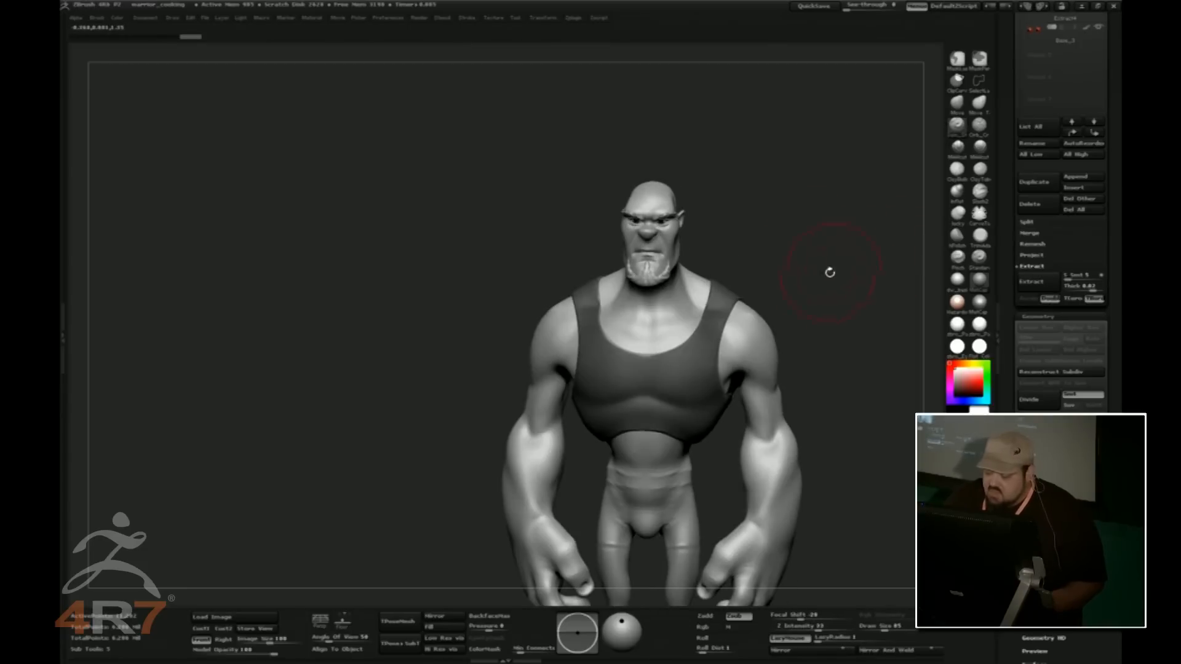
Clear the mask, remesh the tank top with ZRemesher and display its PolyFrame wireframe
{"action": "left_click", "coordinate": [824, 295], "text": "ctrl"}
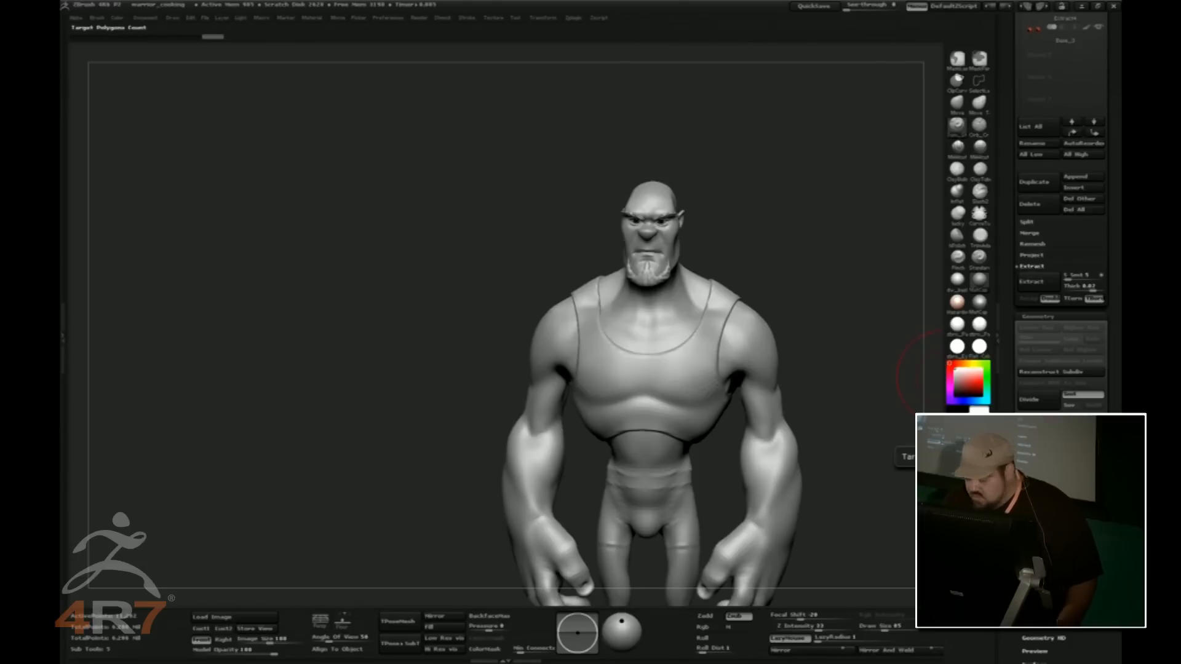
{"action": "left_click", "coordinate": [1038, 489]}
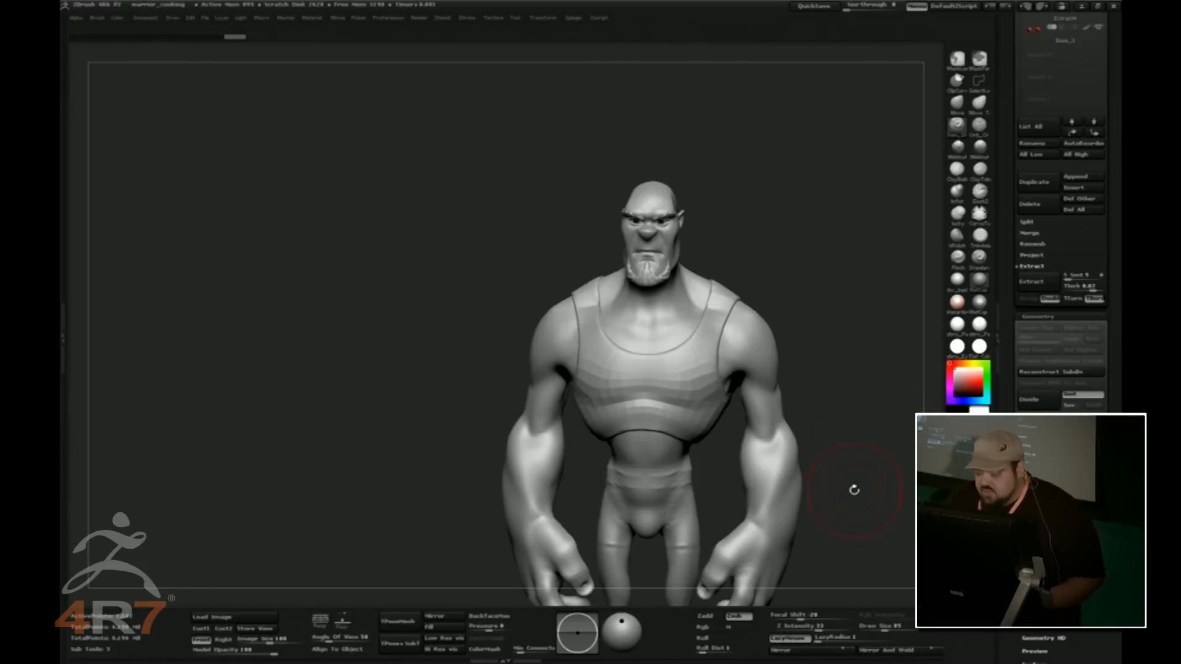
{"action": "key", "text": "shift+f"}
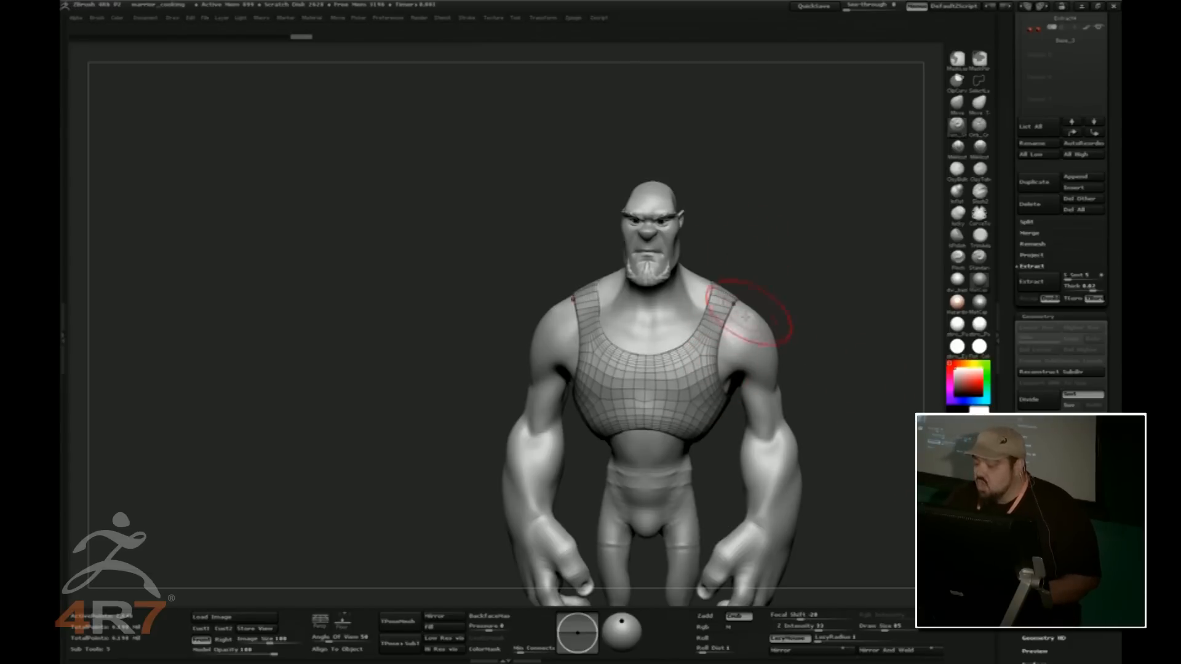
Turn off the tank top's PolyFrame wireframe and review the whole character wearing it from the front
{"action": "mouse_move", "coordinate": [665, 397]}
{"action": "left_mouse_down", "text": "shift"}
{"action": "mouse_move", "coordinate": [651, 396]}
{"action": "mouse_move", "coordinate": [668, 400]}
{"action": "left_mouse_up", "text": "shift"}
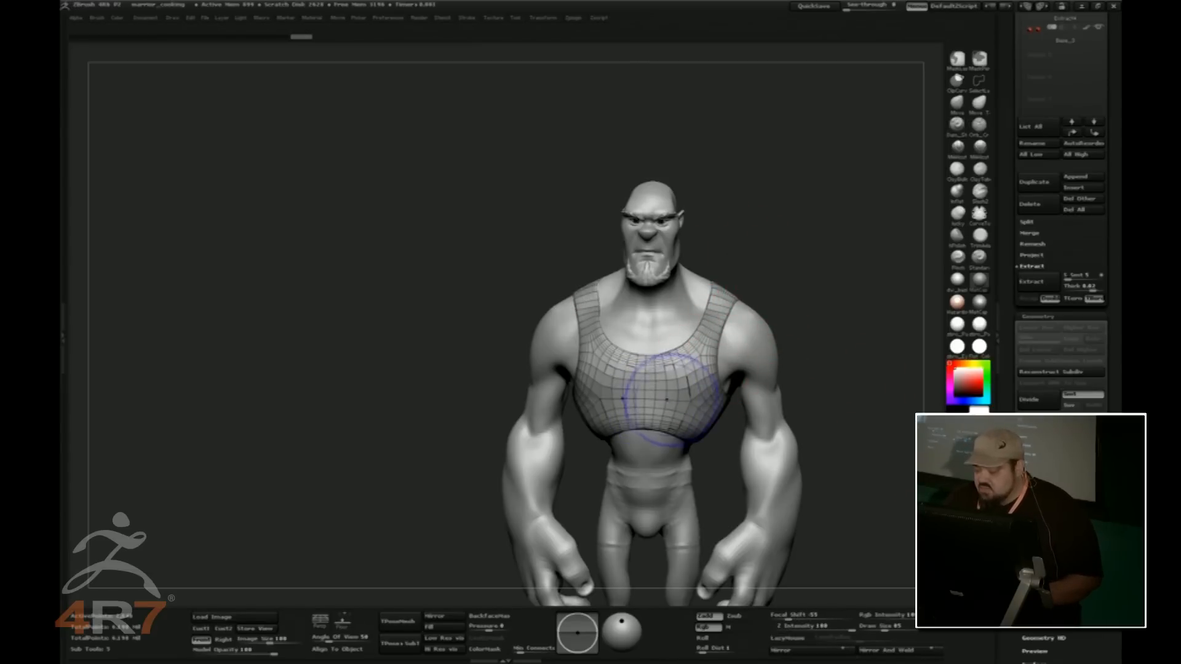
{"action": "mouse_move", "coordinate": [806, 308]}
{"action": "left_mouse_down"}
{"action": "mouse_move", "coordinate": [817, 281]}
{"action": "mouse_move", "coordinate": [883, 269]}
{"action": "mouse_move", "coordinate": [827, 296]}
{"action": "left_mouse_up"}
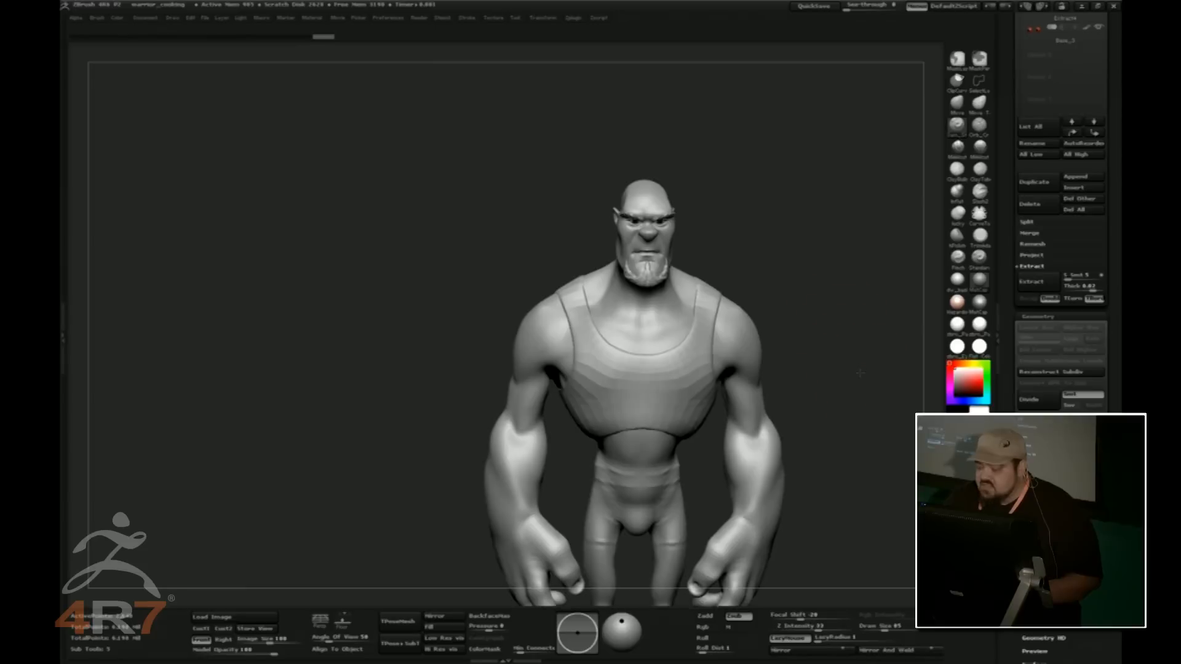
{"action": "key", "text": "space"}
{"action": "left_click_drag", "start_coordinate": [888, 490], "coordinate": [791, 306]}
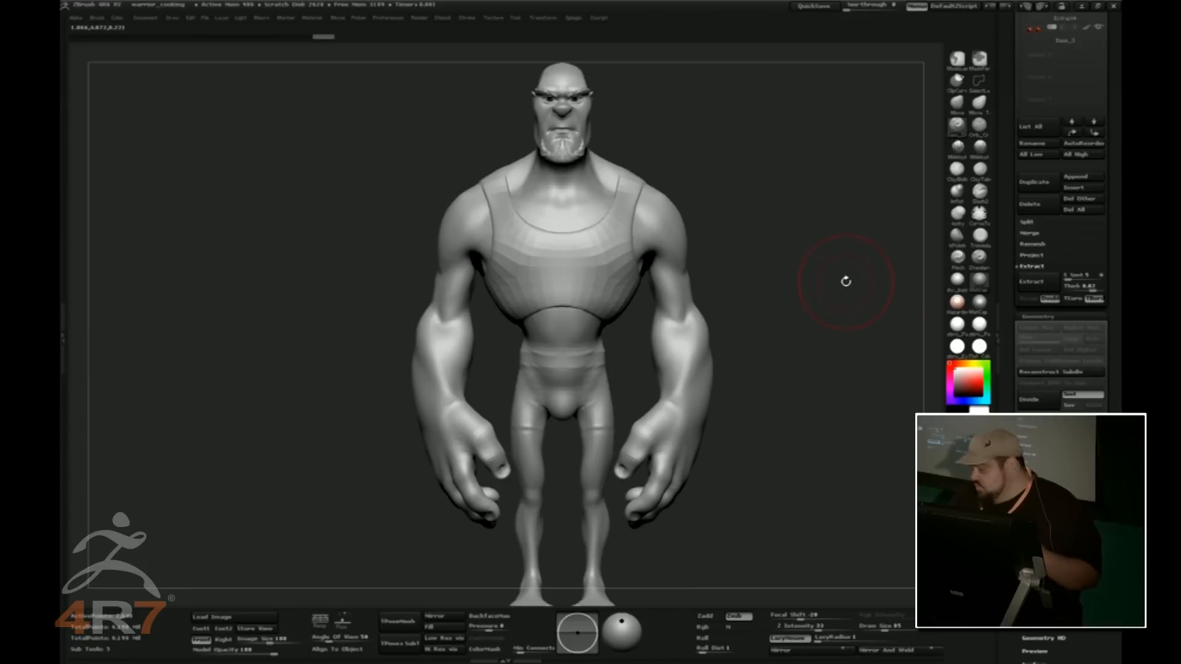
Switch to the armored warrior tool pt4.ready_for_pose and display its PolyFrame polygroups
{"action": "left_click_drag", "start_coordinate": [1003, 131], "coordinate": [1003, 233]}
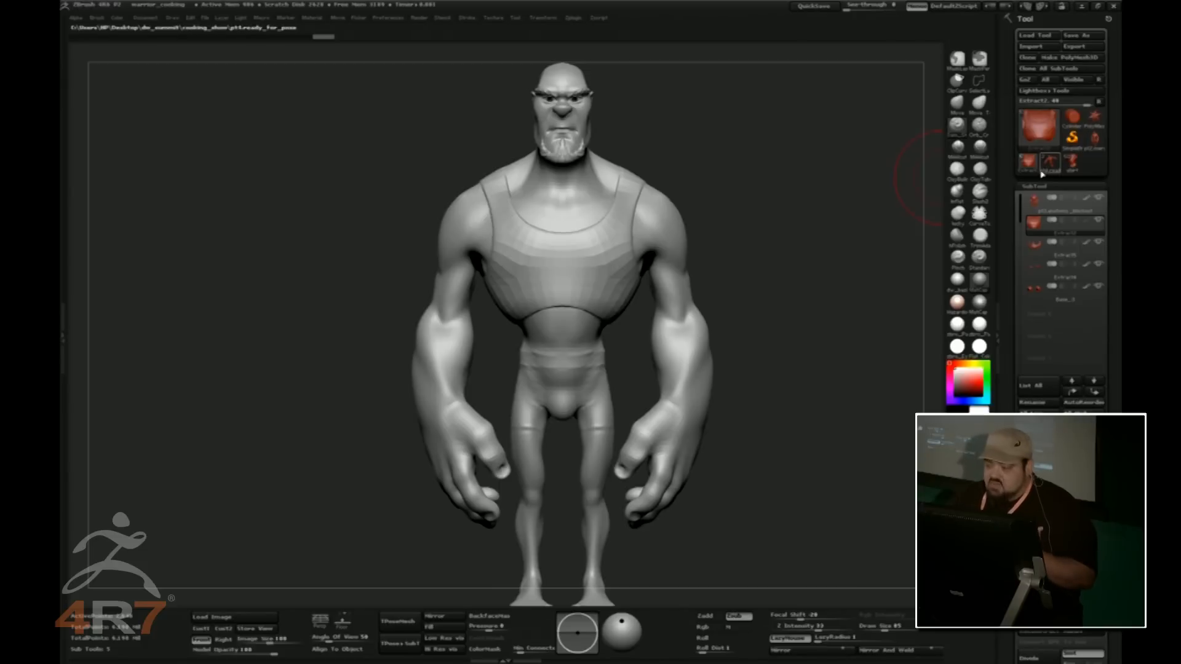
{"action": "mouse_move", "coordinate": [1048, 163]}
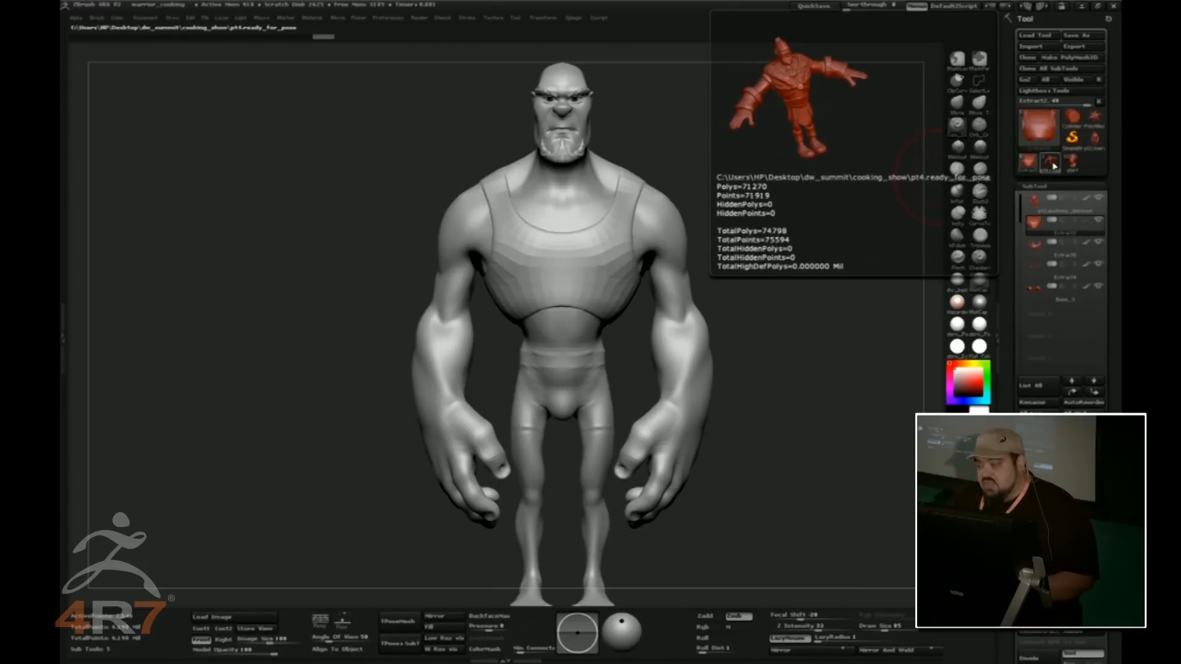
{"action": "left_click", "coordinate": [1051, 164]}
{"action": "key", "text": "f"}
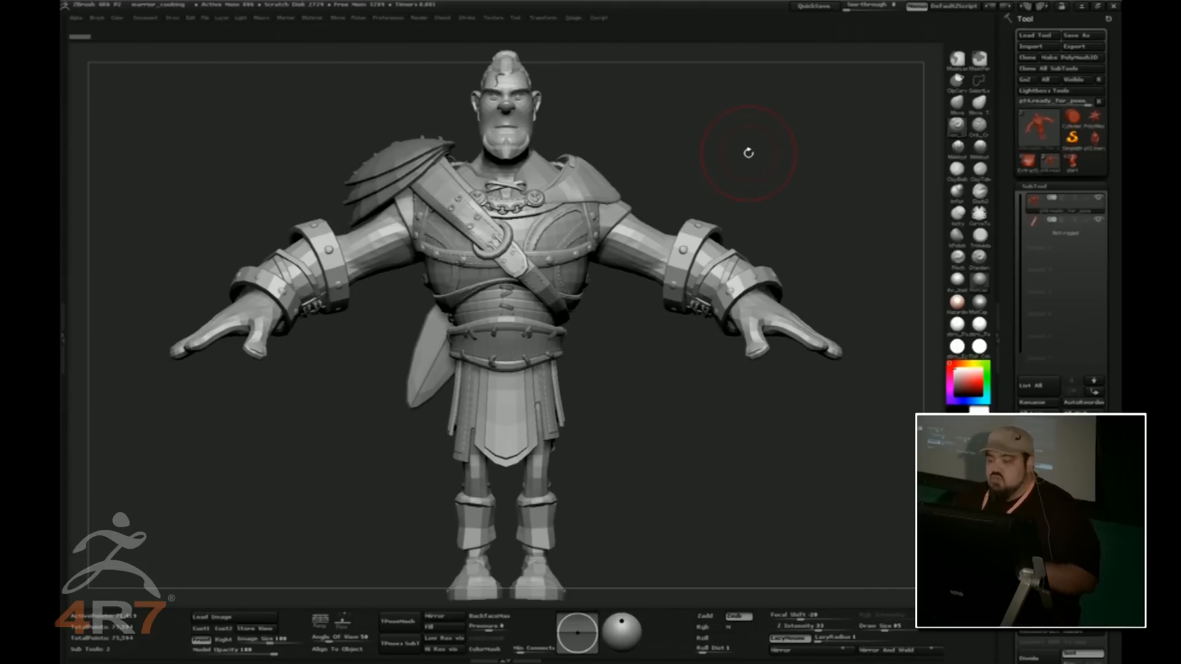
{"action": "mouse_move", "coordinate": [725, 148]}
{"action": "left_mouse_down"}
{"action": "mouse_move", "coordinate": [672, 158]}
{"action": "mouse_move", "coordinate": [765, 177]}
{"action": "left_mouse_up"}
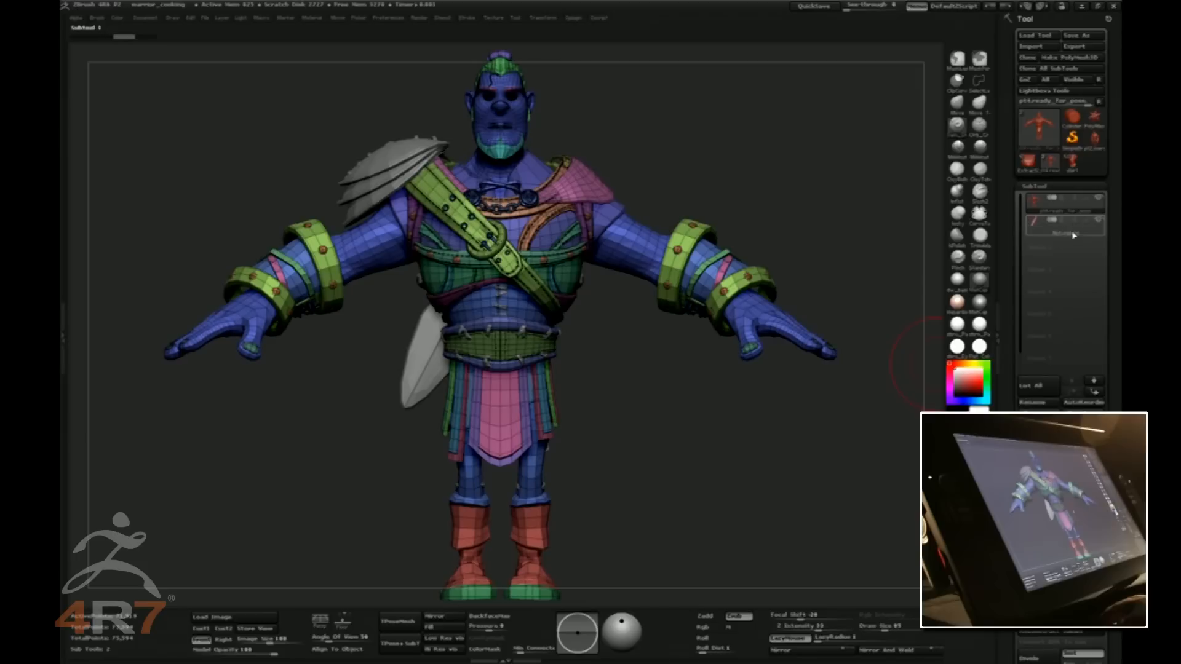
Isolate the blue body polygroup and split the hidden armor and clothing parts into a separate subtool
{"action": "mouse_move", "coordinate": [1073, 215]}
{"action": "key", "text": "ctrl+shift"}
{"action": "left_click", "coordinate": [648, 237], "text": "ctrl+shift"}
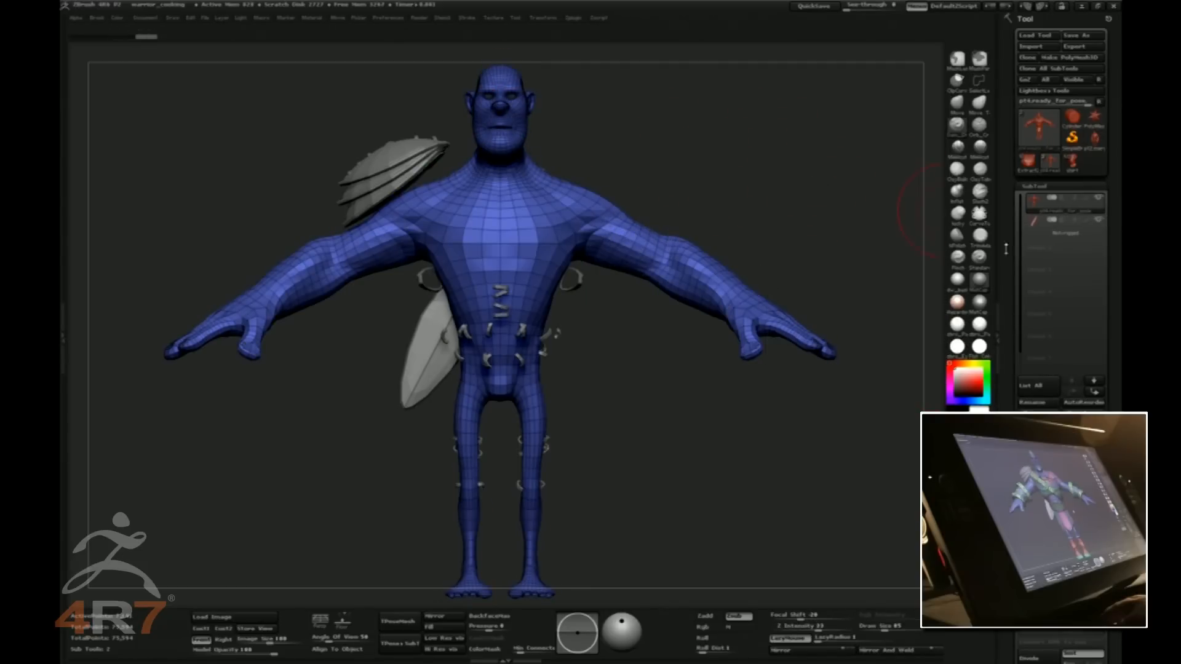
{"action": "left_click", "coordinate": [1038, 497]}
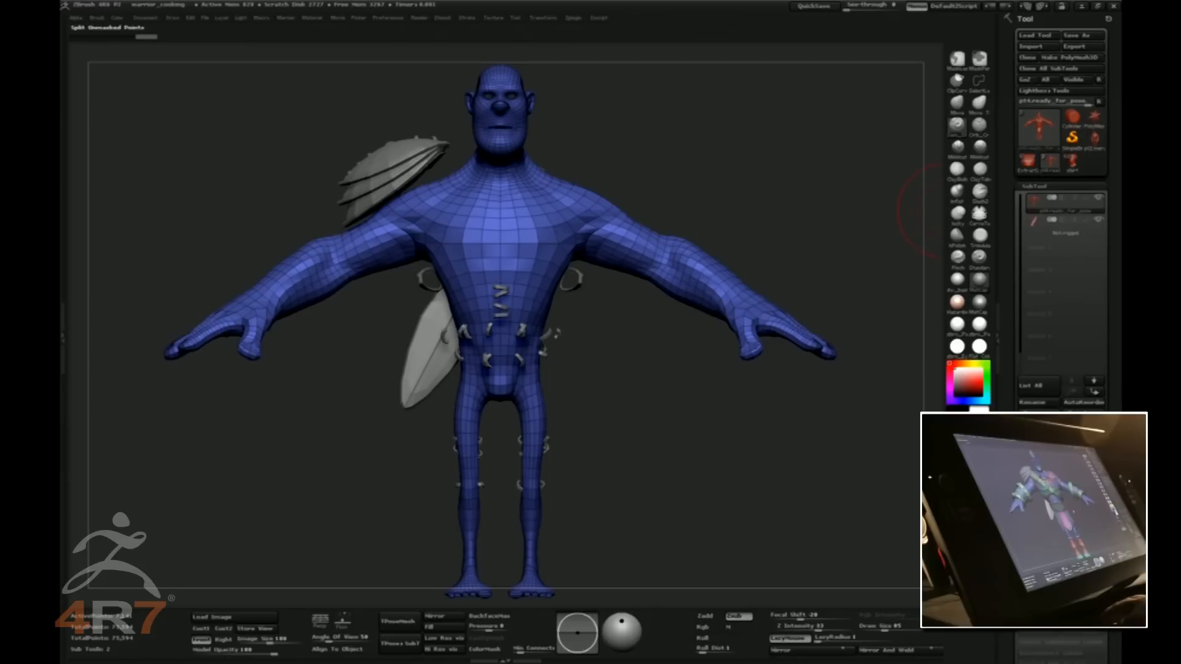
{"action": "left_click", "coordinate": [1039, 509]}
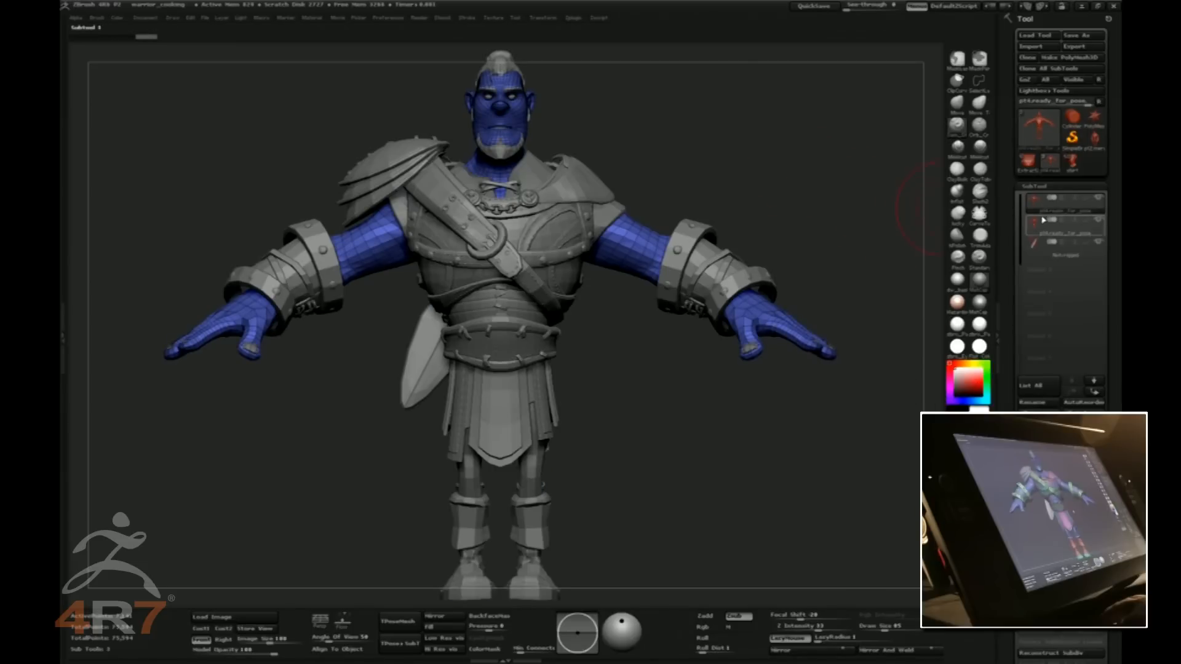
Select the split-off armor and clothing subtool and rename it Rigged
{"action": "left_click", "coordinate": [1077, 238]}
{"action": "mouse_move", "coordinate": [923, 186]}
{"action": "left_mouse_down"}
{"action": "mouse_move", "coordinate": [870, 185]}
{"action": "mouse_move", "coordinate": [921, 187]}
{"action": "left_mouse_up"}
{"action": "mouse_move", "coordinate": [1073, 253]}
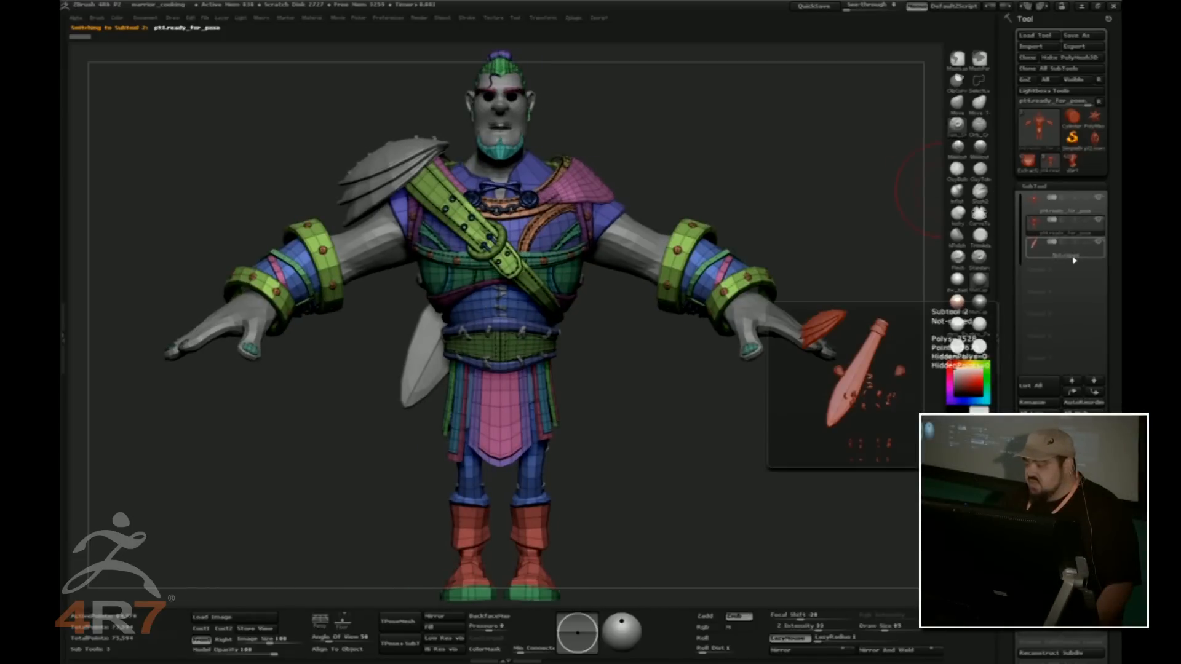
{"action": "left_click", "coordinate": [1038, 402]}
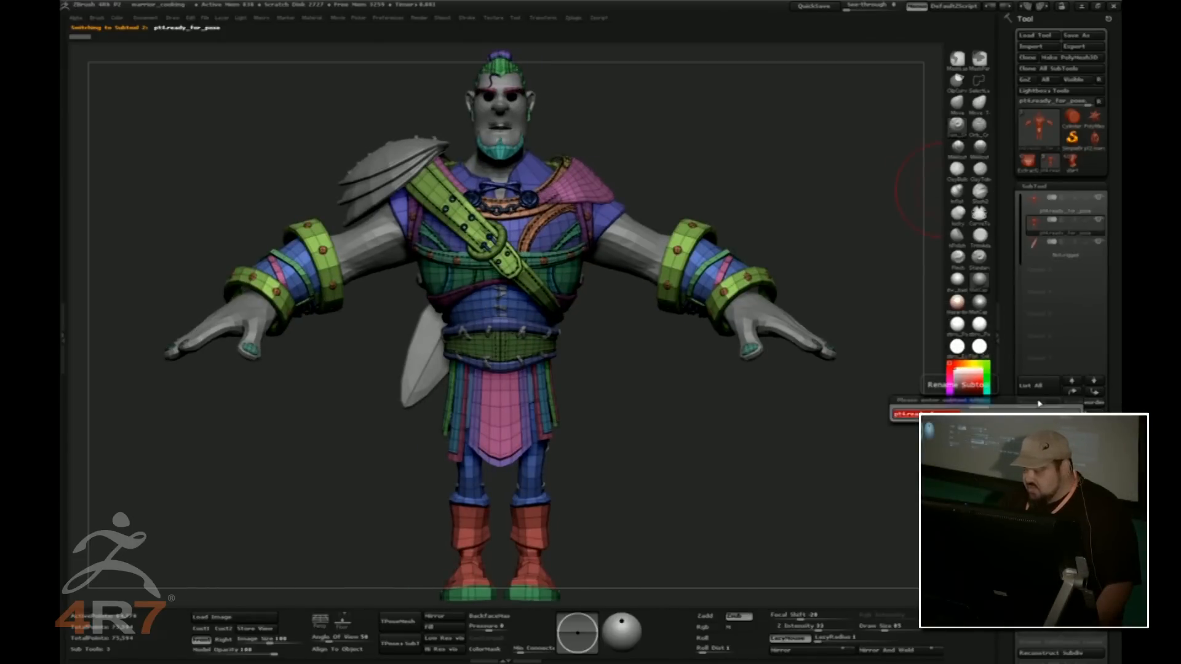
{"action": "type", "text": "rigged"}
{"action": "key", "text": "Return"}
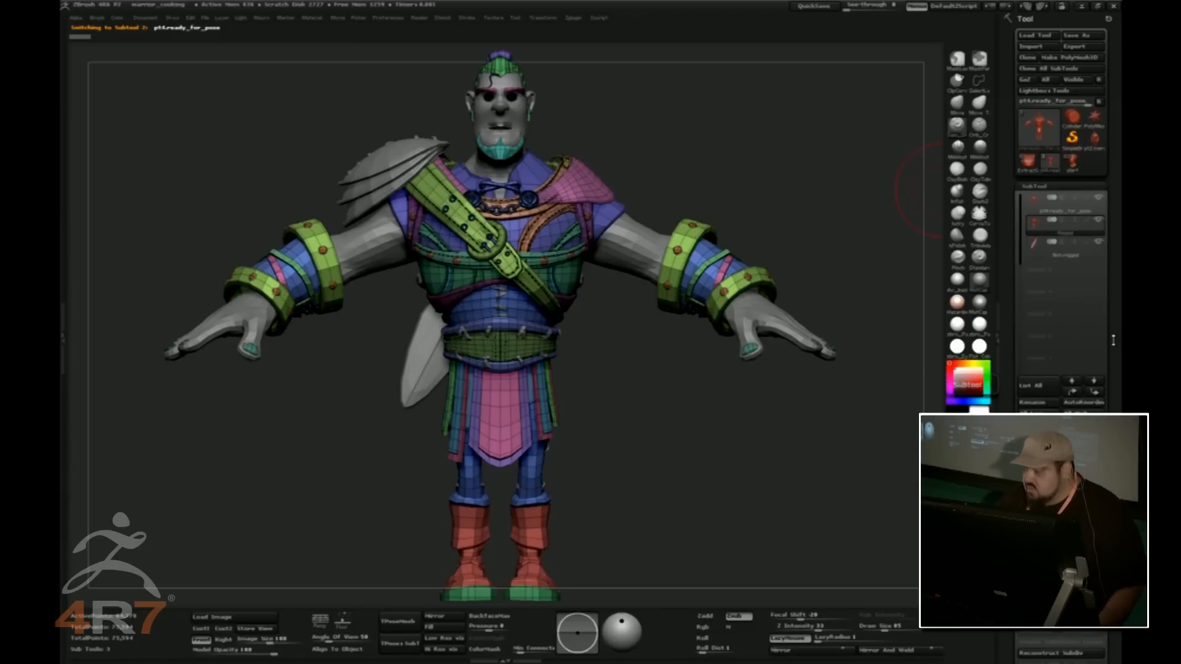
Select the body subtool and rename it Skin
{"action": "left_click", "coordinate": [1052, 210]}
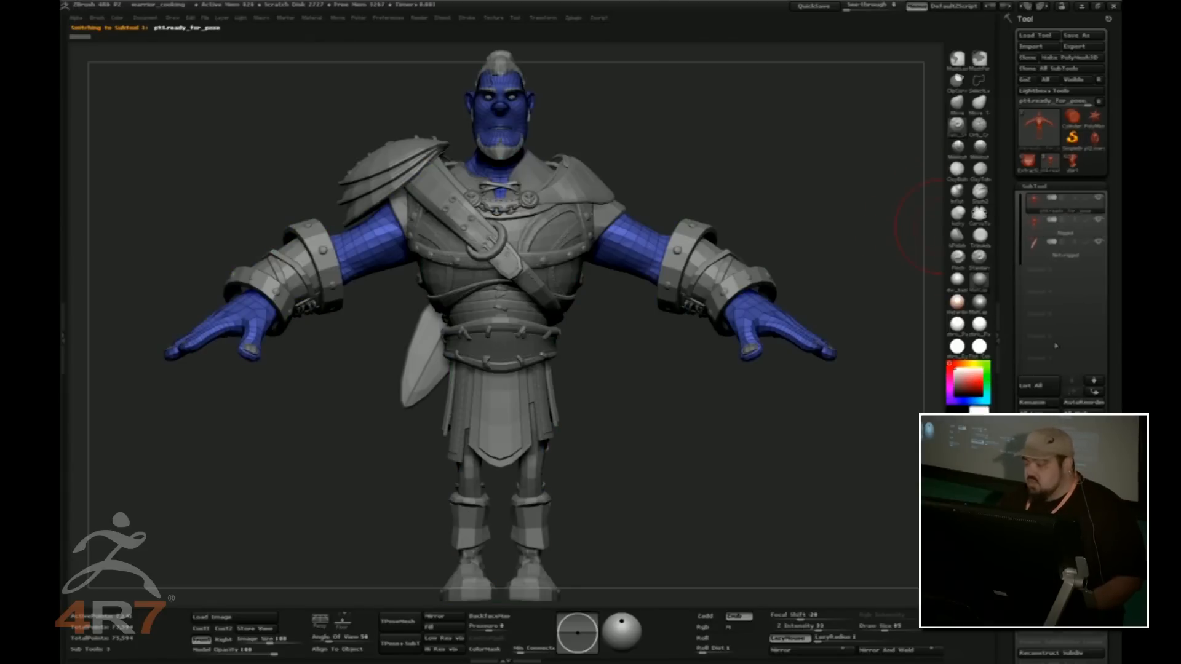
{"action": "left_click", "coordinate": [1028, 404]}
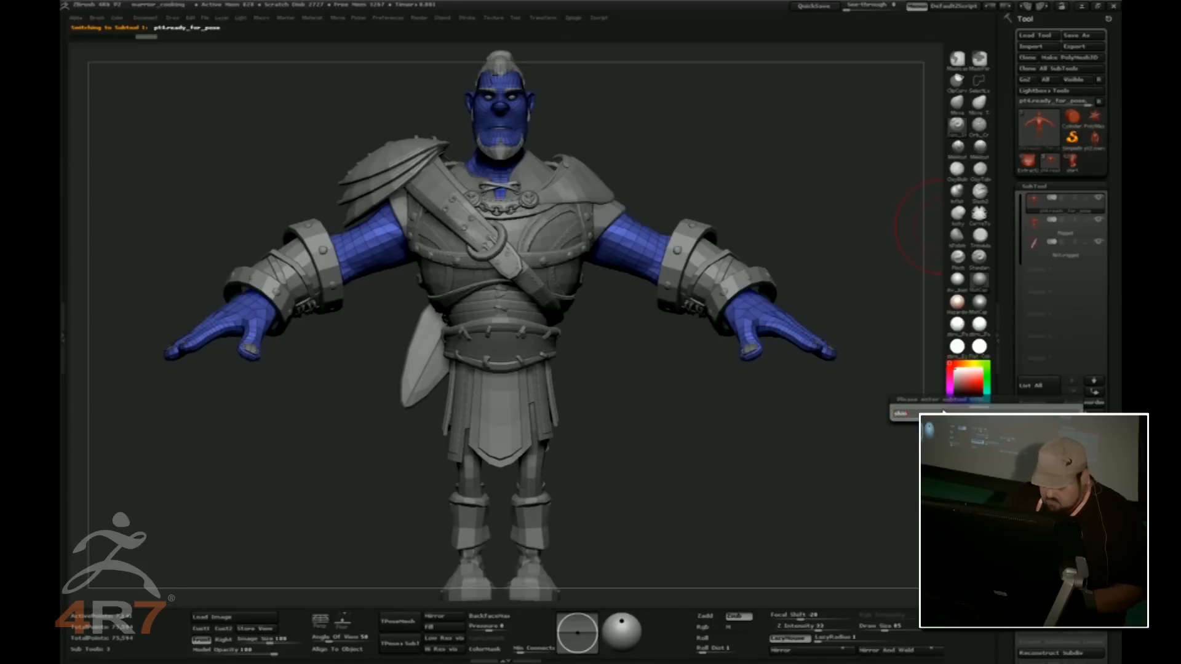
{"action": "key", "text": "Return"}
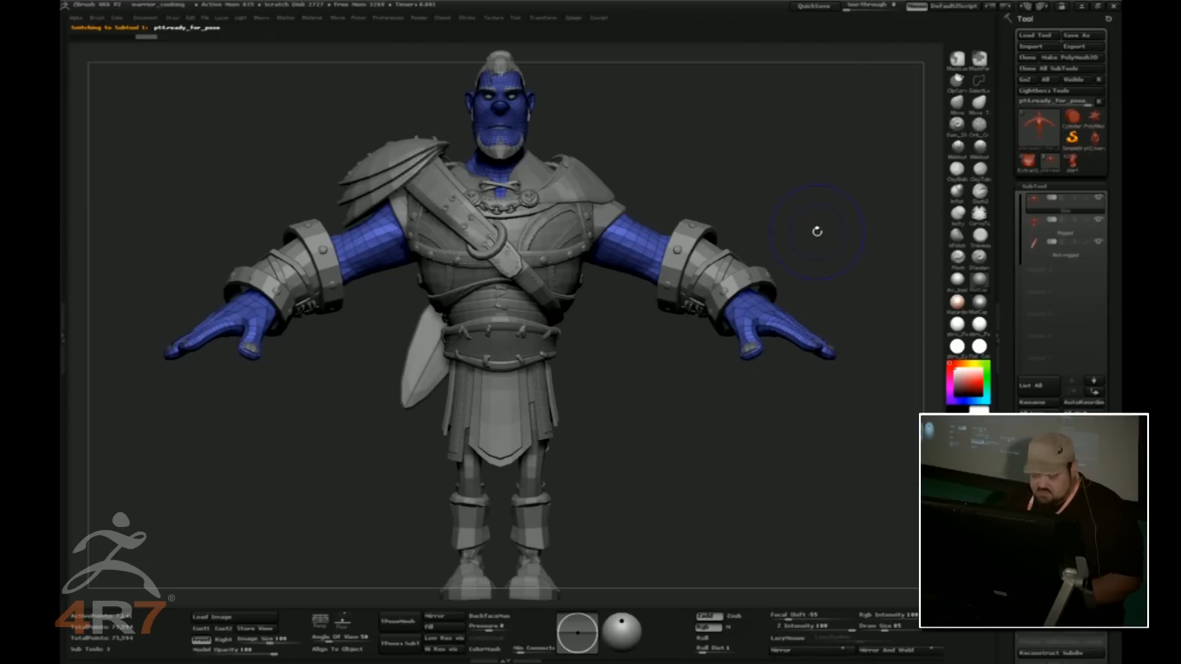
Turn off the PolyFrame and hide the Not-rigged subtool containing the shoulder plates, sword and stitches
{"action": "key", "text": "shift+f"}
{"action": "left_click", "coordinate": [1072, 209]}
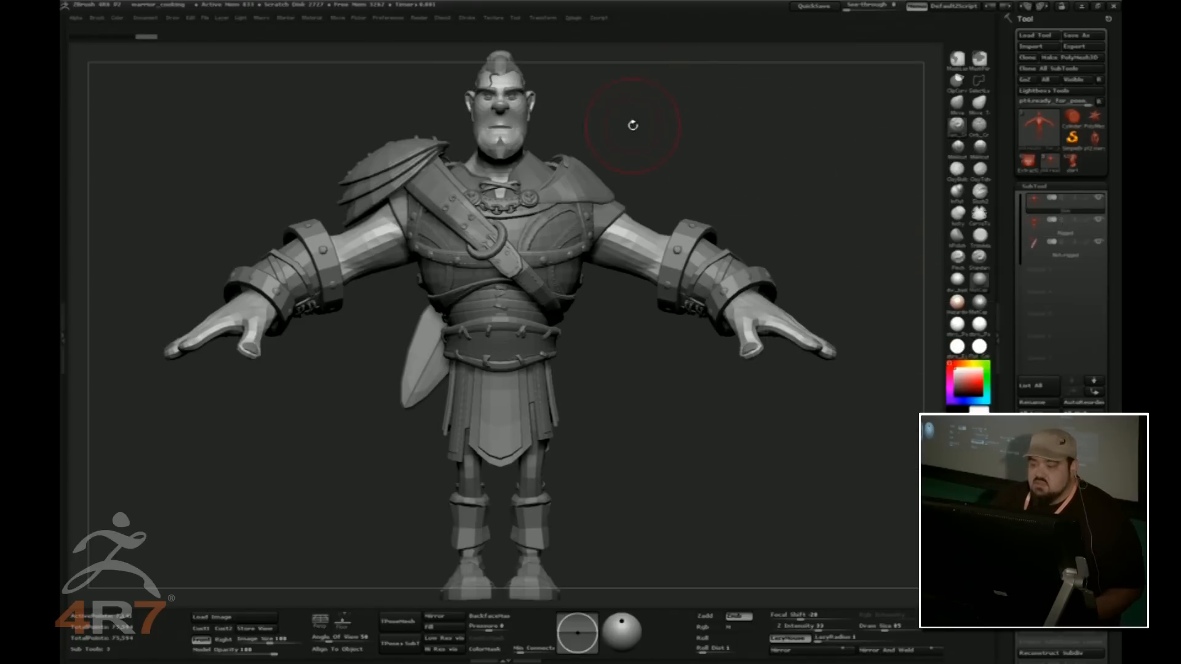
{"action": "left_click", "coordinate": [1082, 254]}
{"action": "left_click", "coordinate": [1097, 244]}
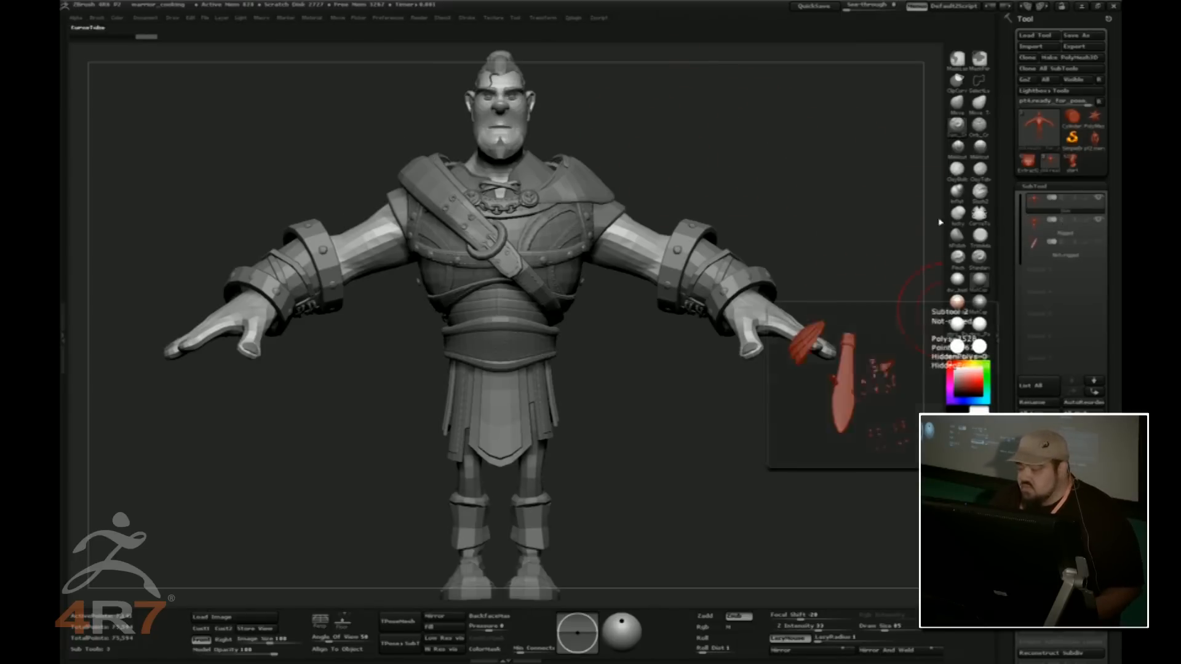
Enable Layer and ZSphere Rig in Transpose Master and run TPoseMesh on the visible subtools
{"action": "left_click", "coordinate": [575, 18]}
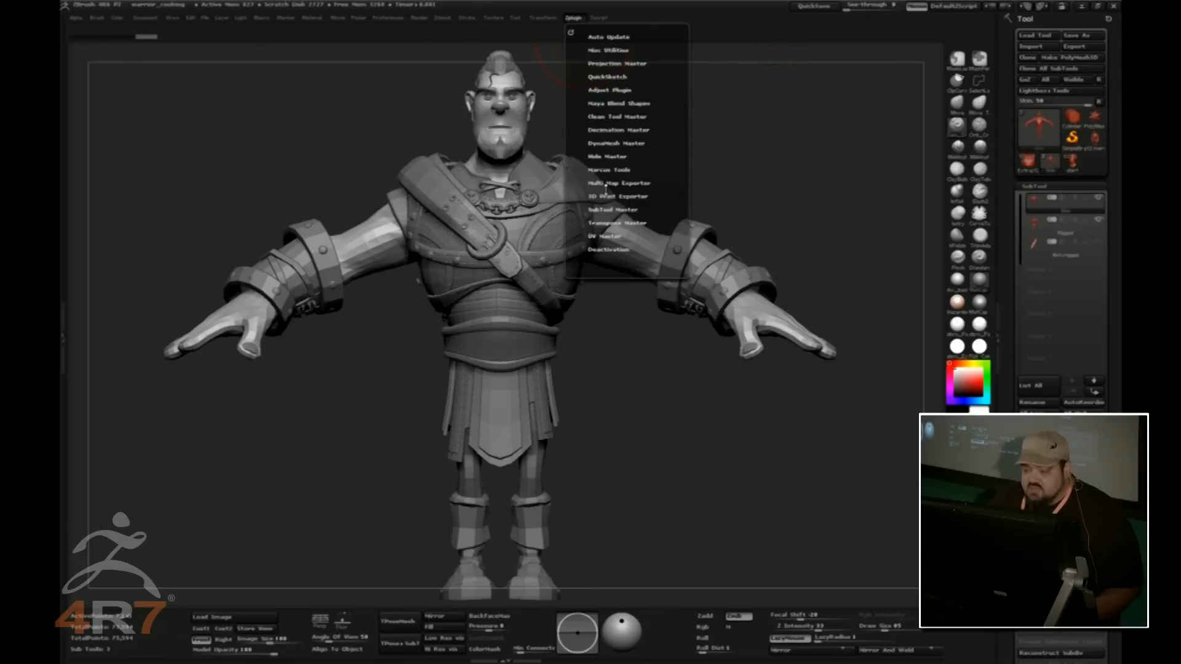
{"action": "left_click", "coordinate": [608, 223]}
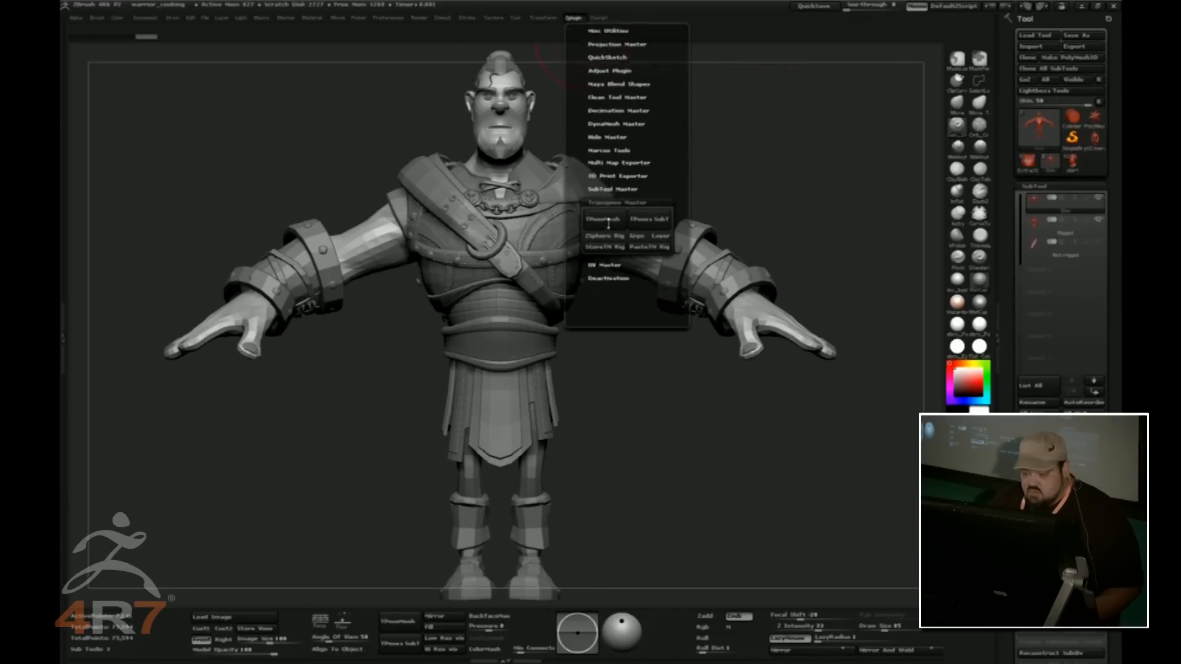
{"action": "left_click", "coordinate": [661, 237]}
{"action": "left_click", "coordinate": [613, 236]}
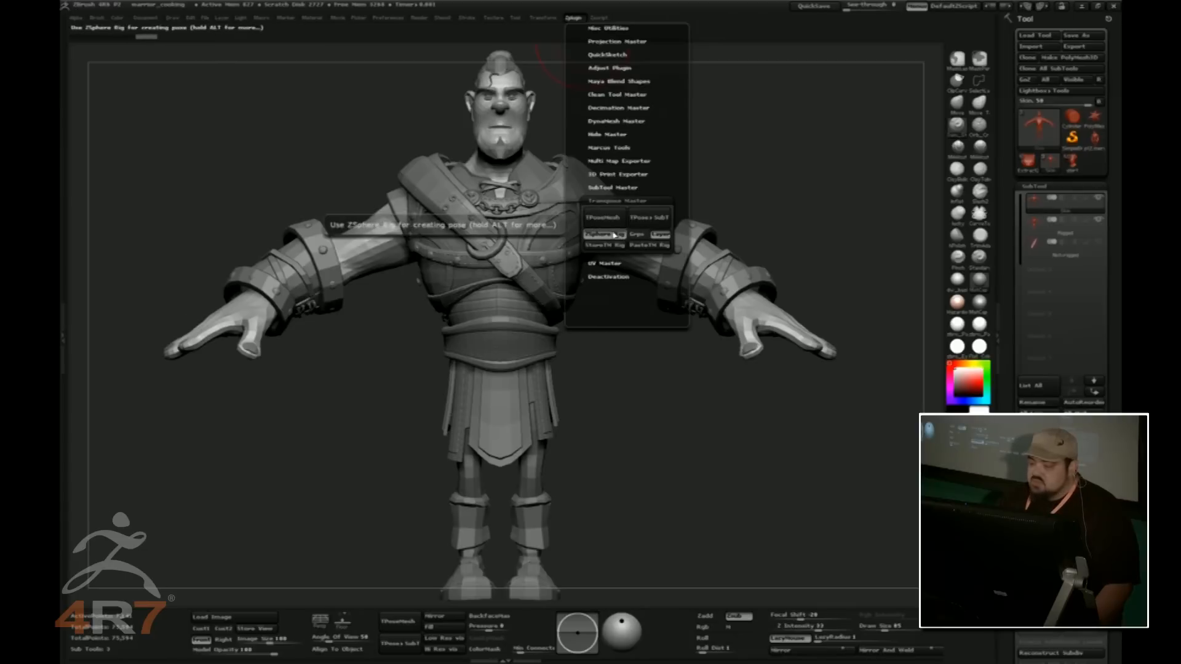
{"action": "left_click", "coordinate": [605, 218]}
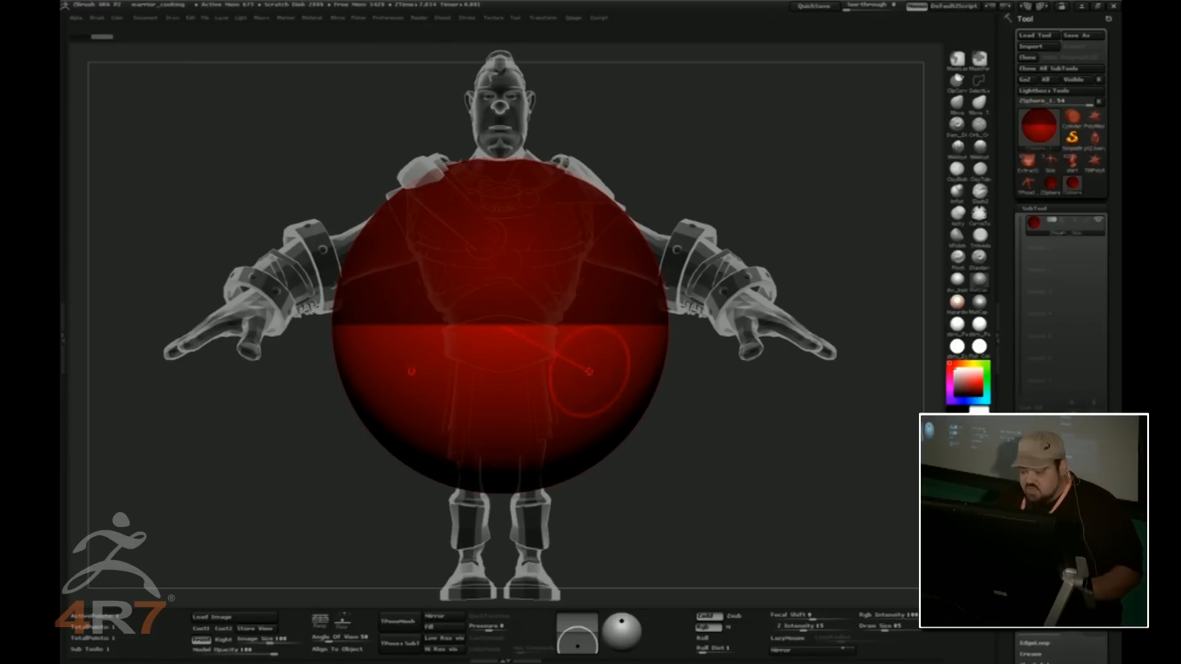
Shrink the root ZSphere to fit the warrior's waist, add a child ZSphere and move it up to the head
{"action": "mouse_move", "coordinate": [589, 372]}
{"action": "left_mouse_down"}
{"action": "mouse_move", "coordinate": [540, 332]}
{"action": "mouse_move", "coordinate": [508, 327]}
{"action": "left_mouse_up"}
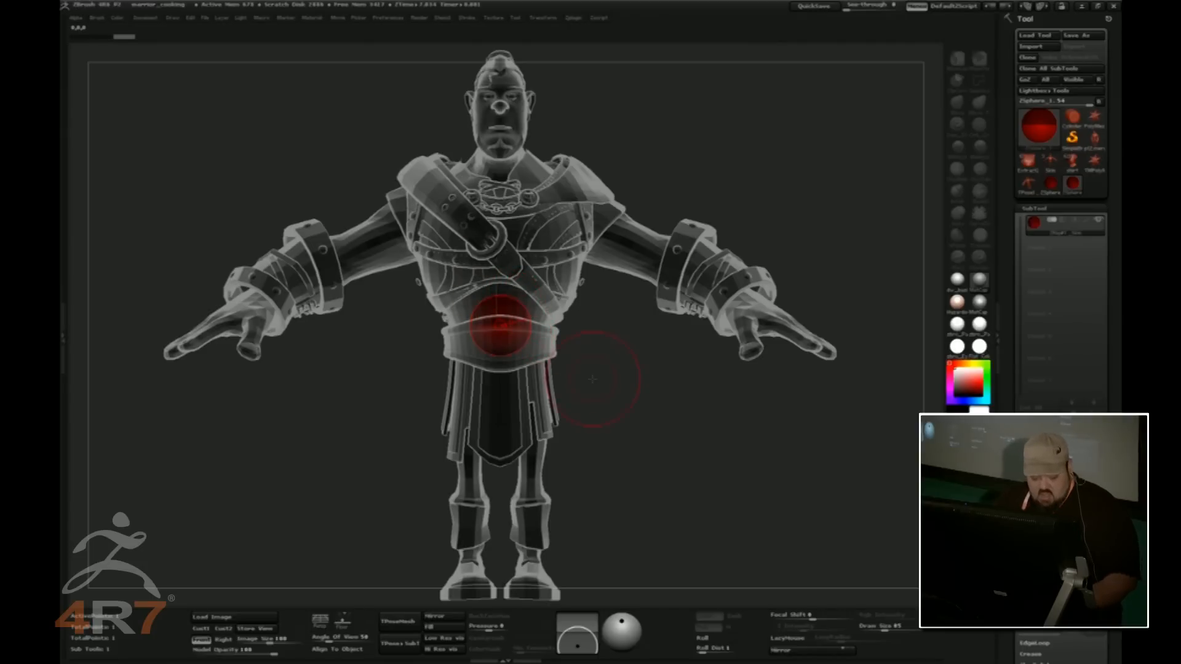
{"action": "left_click_drag", "start_coordinate": [501, 300], "coordinate": [586, 381]}
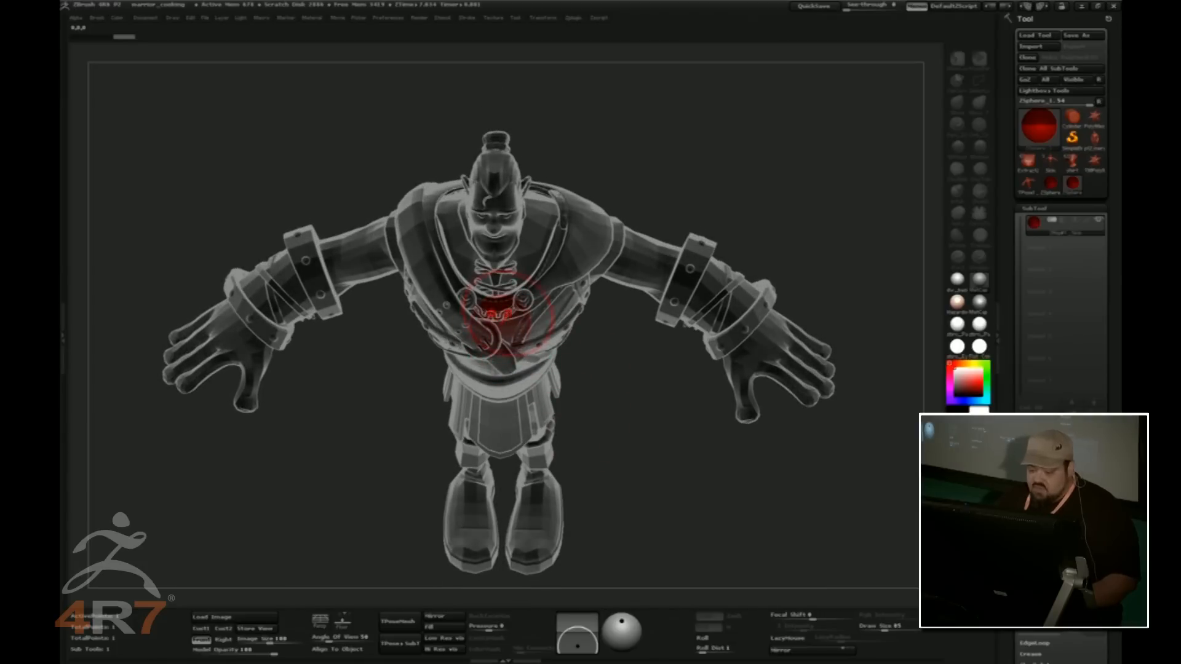
{"action": "key", "text": "q"}
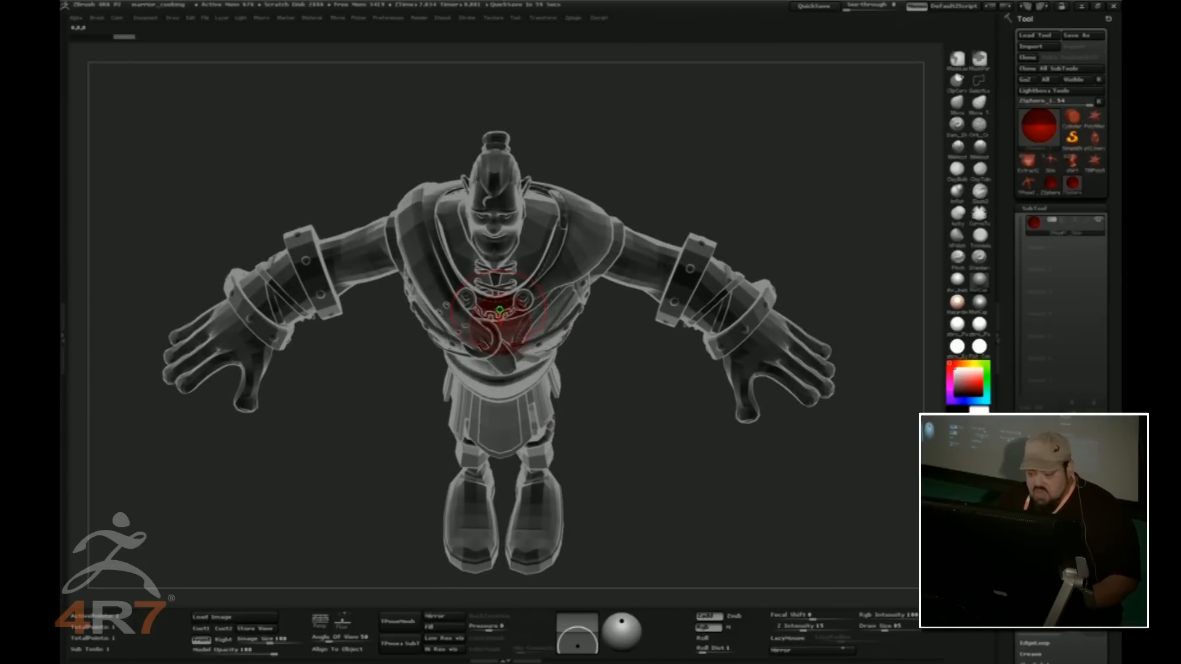
{"action": "left_click_drag", "start_coordinate": [580, 374], "coordinate": [610, 340]}
{"action": "key", "text": "bracketleft"}
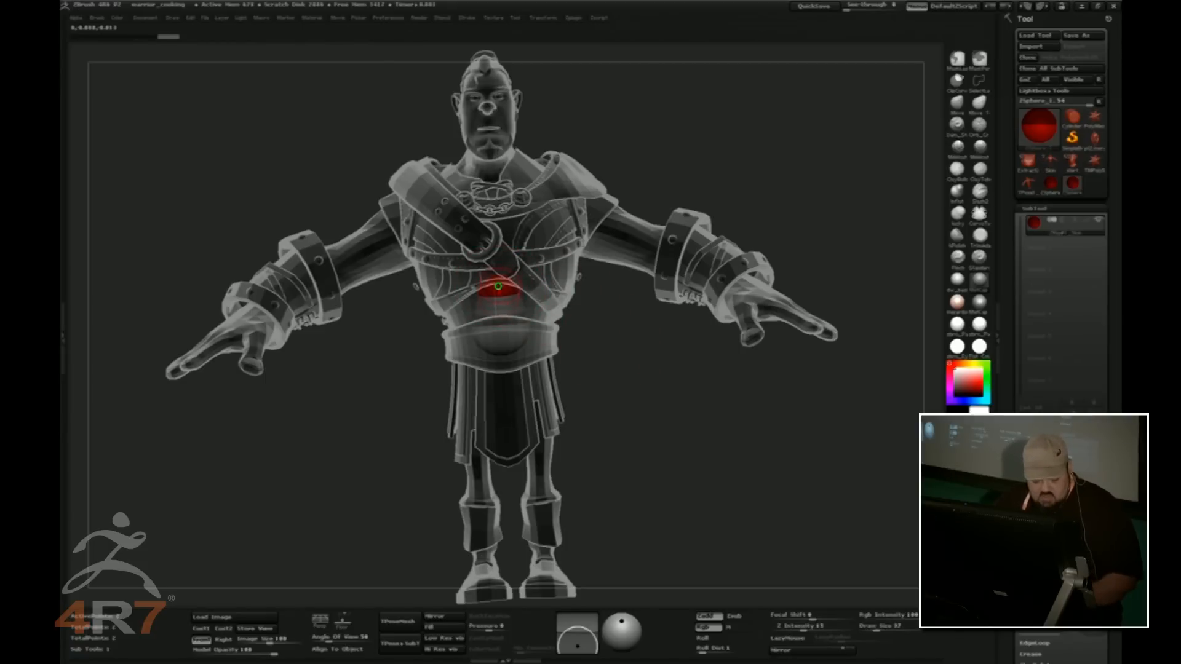
{"action": "left_click_drag", "start_coordinate": [578, 336], "coordinate": [585, 330], "text": "shift"}
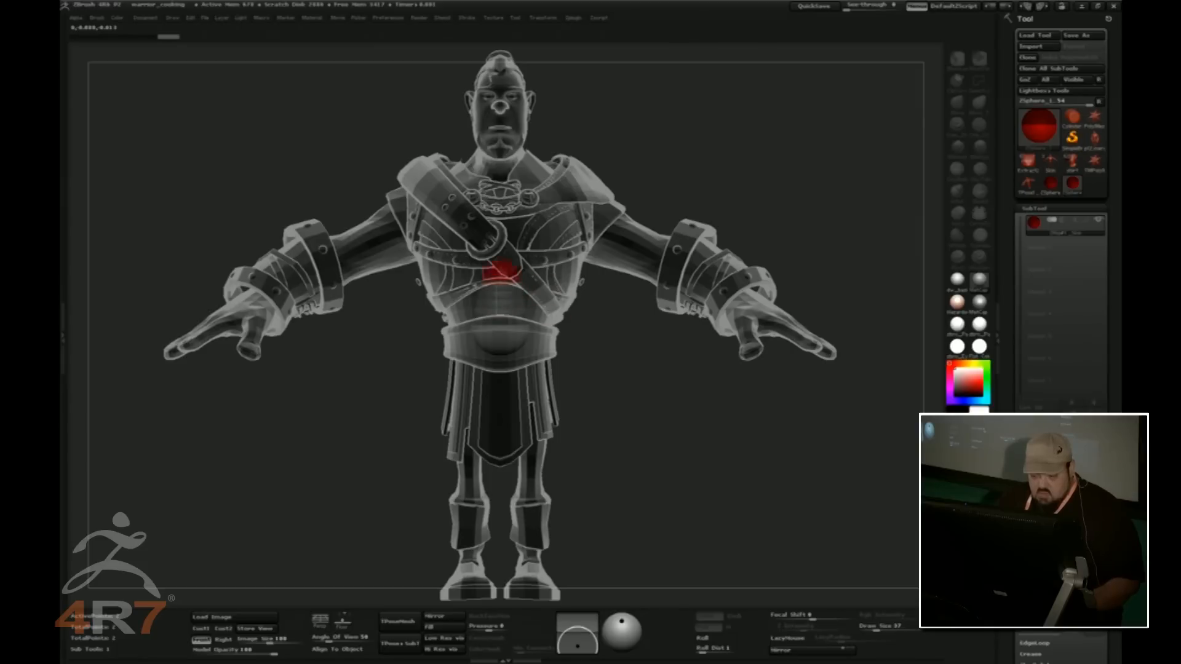
{"action": "left_click", "coordinate": [500, 73]}
Insert a neck ZSphere between the waist and head, and align the neck and head joints in side view
{"action": "left_click_drag", "start_coordinate": [554, 174], "coordinate": [629, 173]}
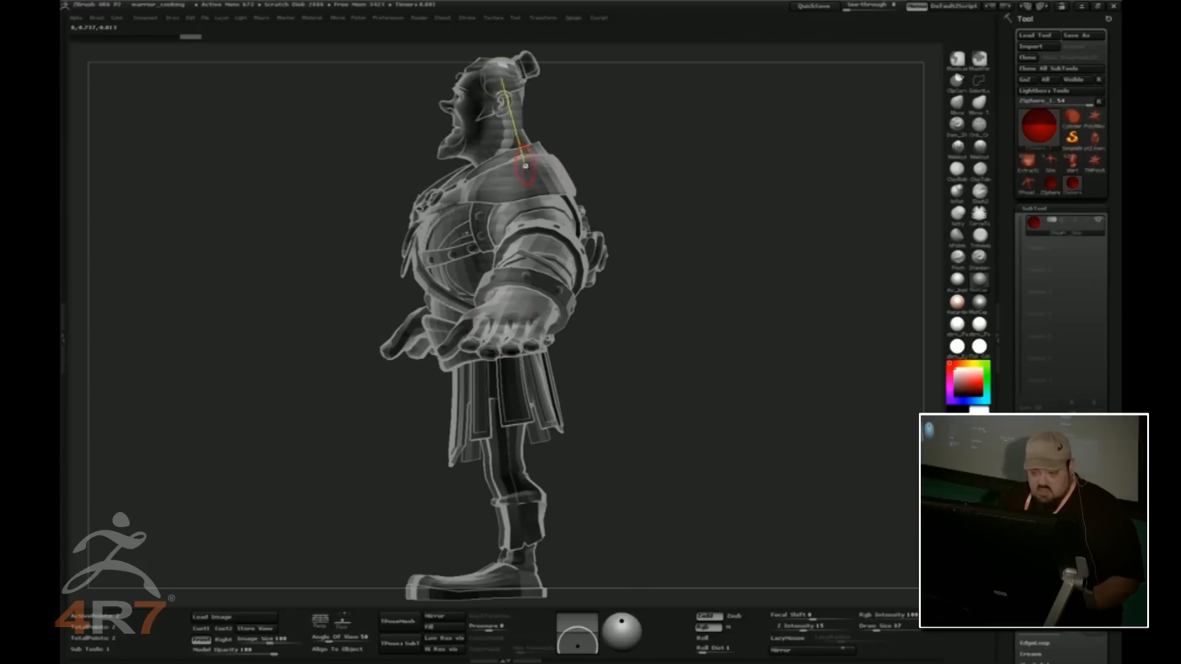
{"action": "left_click", "coordinate": [505, 155]}
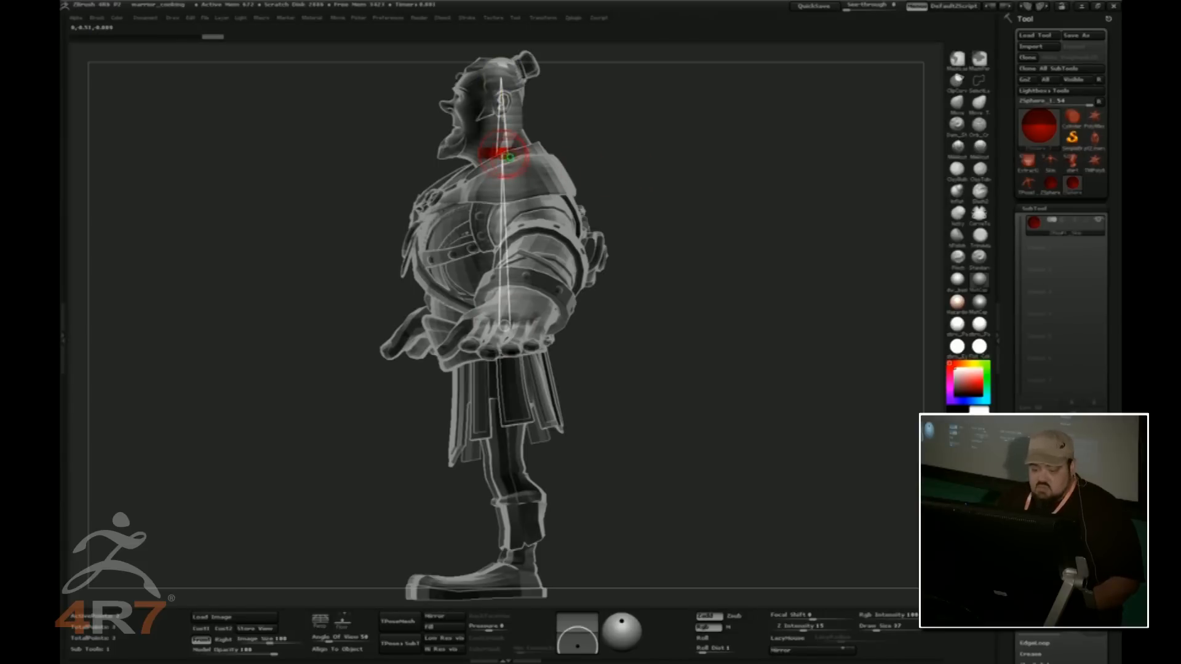
{"action": "left_click_drag", "start_coordinate": [504, 325], "coordinate": [504, 324]}
{"action": "left_click_drag", "start_coordinate": [502, 153], "coordinate": [527, 153]}
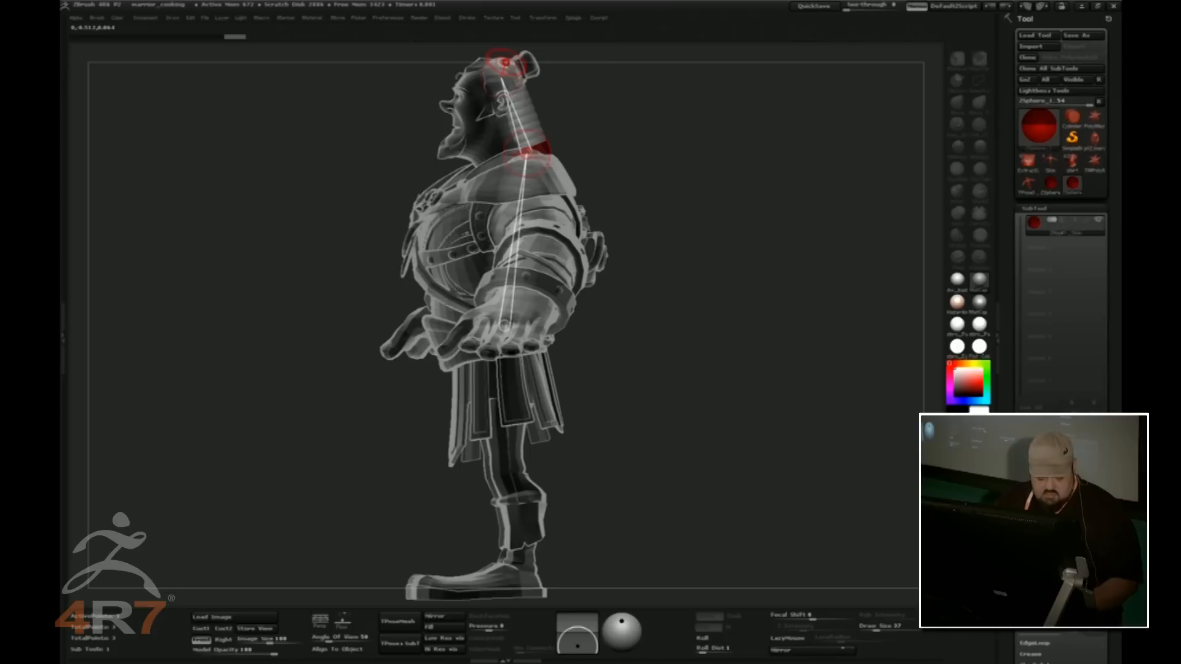
{"action": "left_click_drag", "start_coordinate": [505, 62], "coordinate": [481, 74]}
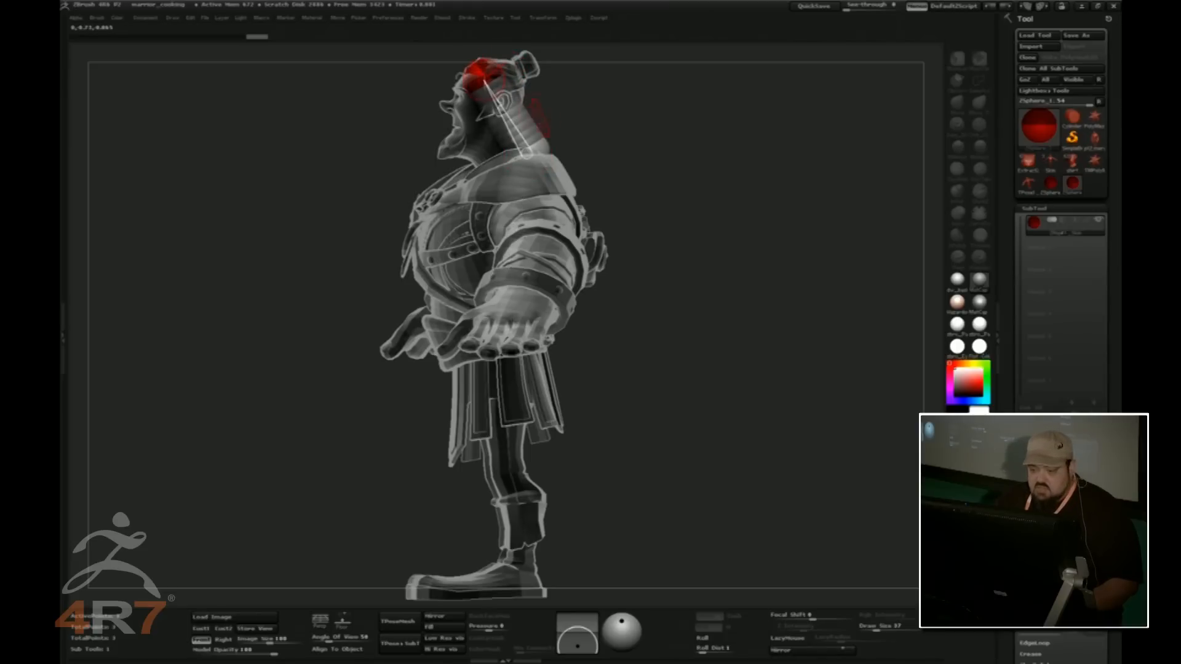
{"action": "left_click_drag", "start_coordinate": [540, 147], "coordinate": [507, 149]}
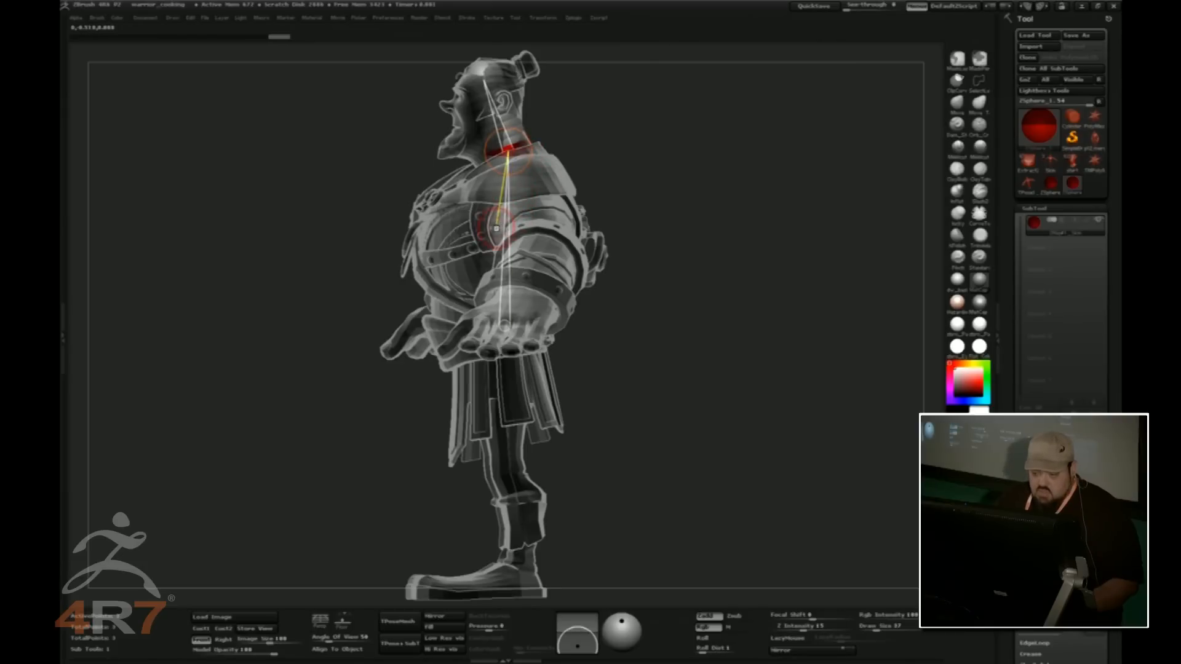
Insert a chest ZSphere on the spine link between the neck and waist joints
{"action": "key", "text": "e"}
{"action": "mouse_move", "coordinate": [506, 223]}
{"action": "left_mouse_down"}
{"action": "mouse_move", "coordinate": [497, 249]}
{"action": "mouse_move", "coordinate": [502, 241]}
{"action": "left_mouse_up"}
{"action": "left_click_drag", "start_coordinate": [633, 264], "coordinate": [787, 270]}
{"action": "left_click_drag", "start_coordinate": [639, 197], "coordinate": [606, 204]}
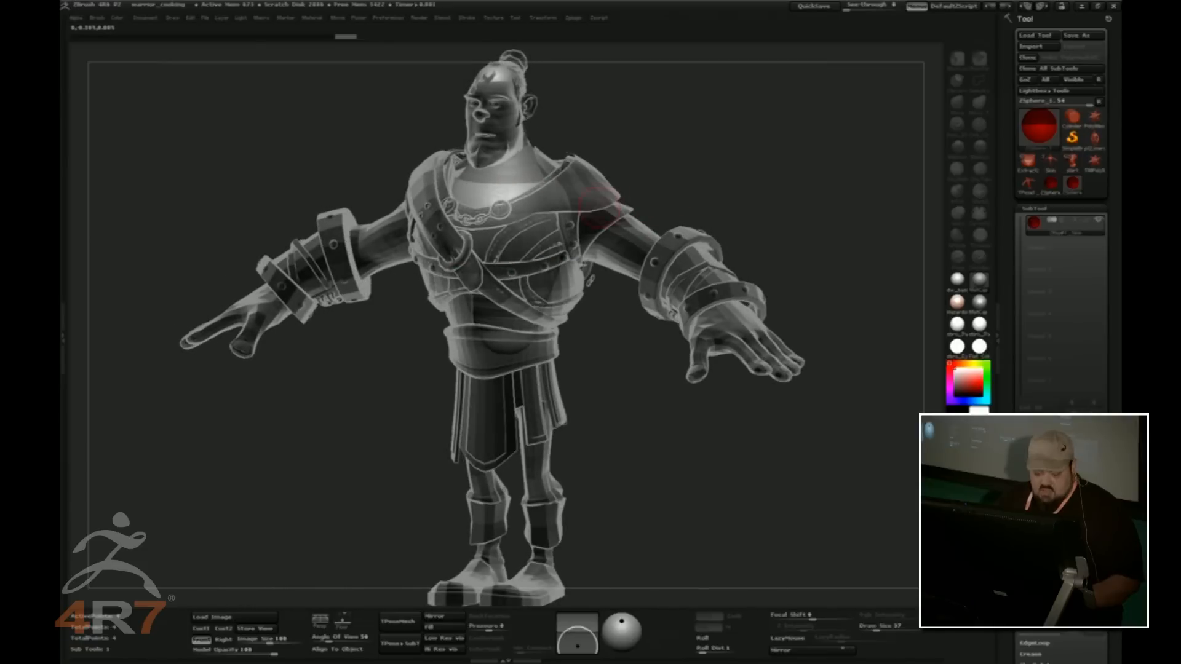
Draw a mirrored pair of ZSpheres out from the chest joint to form the shoulders
{"action": "key", "text": "q"}
{"action": "left_click_drag", "start_coordinate": [695, 184], "coordinate": [646, 188]}
{"action": "left_click_drag", "start_coordinate": [554, 203], "coordinate": [556, 213]}
{"action": "left_click_drag", "start_coordinate": [594, 179], "coordinate": [658, 189]}
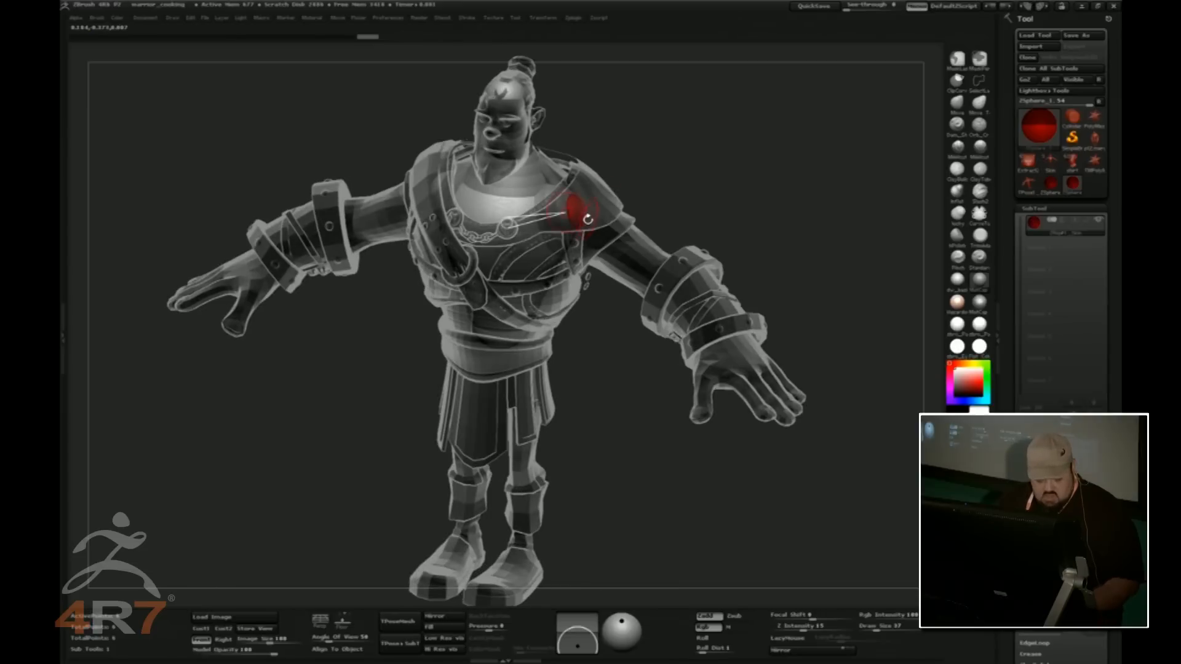
Extend mirrored arm ZSpheres from the shoulders to the wrists and reposition the shoulder joints
{"action": "left_click_drag", "start_coordinate": [575, 218], "coordinate": [748, 367]}
{"action": "key", "text": "w"}
{"action": "left_click_drag", "start_coordinate": [582, 206], "coordinate": [587, 188]}
{"action": "left_click_drag", "start_coordinate": [777, 275], "coordinate": [600, 227]}
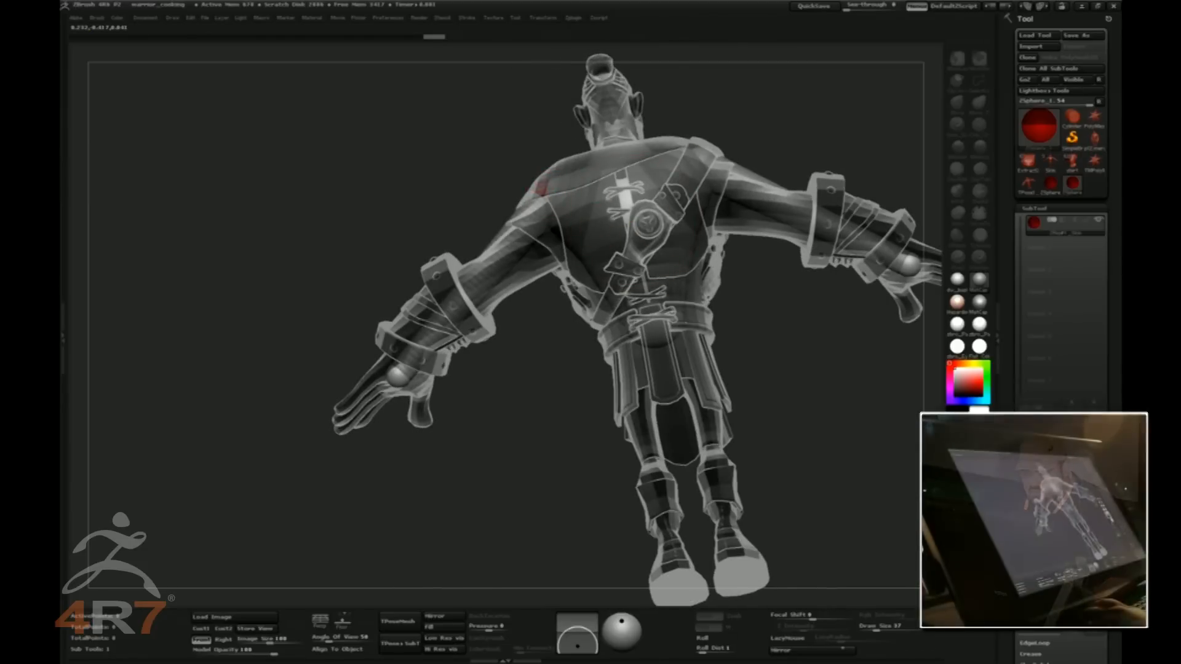
Insert mirrored elbow ZSpheres on the arm links between the shoulders and wrists
{"action": "left_click_drag", "start_coordinate": [403, 206], "coordinate": [447, 229]}
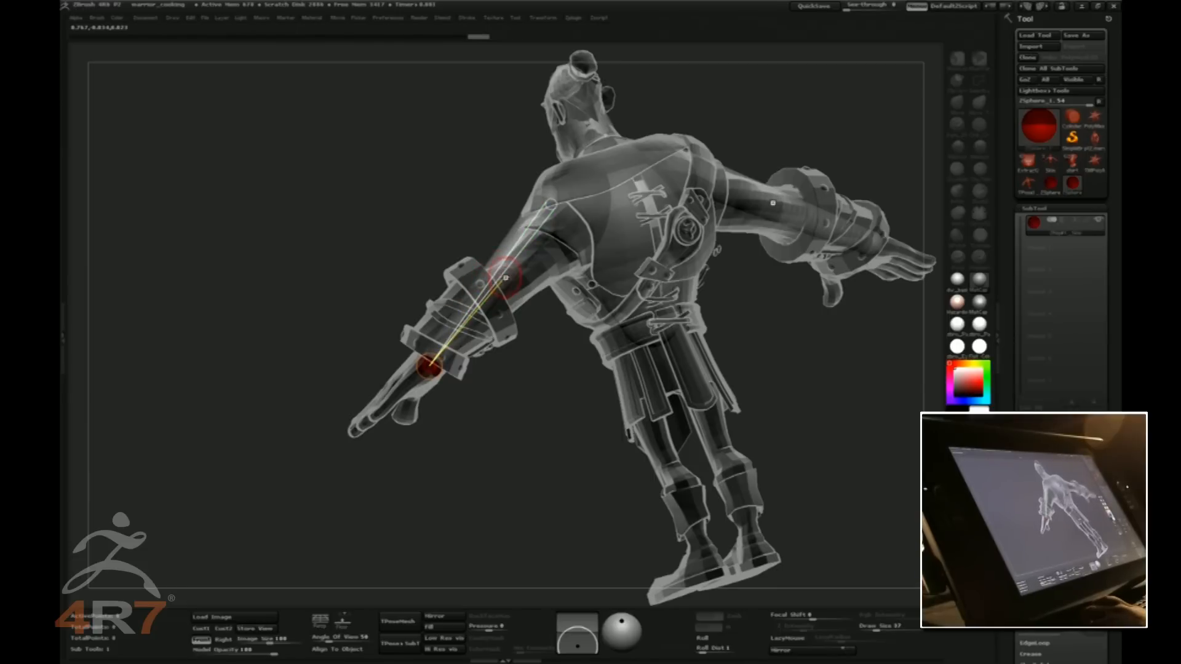
{"action": "key", "text": "q"}
{"action": "left_click", "coordinate": [500, 271]}
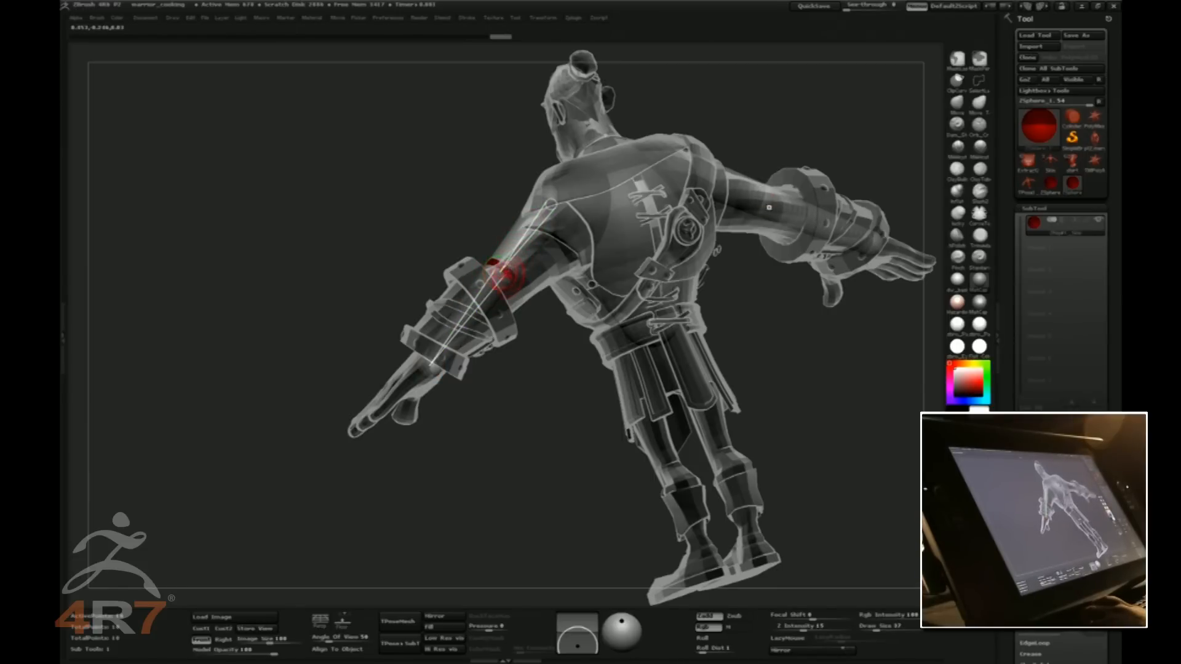
Draw a ZSphere out from the waist joint and extend it straight down the centreline to the feet
{"action": "left_click_drag", "start_coordinate": [483, 239], "coordinate": [580, 246]}
{"action": "left_click_drag", "start_coordinate": [440, 398], "coordinate": [358, 335]}
{"action": "left_click", "coordinate": [328, 329]}
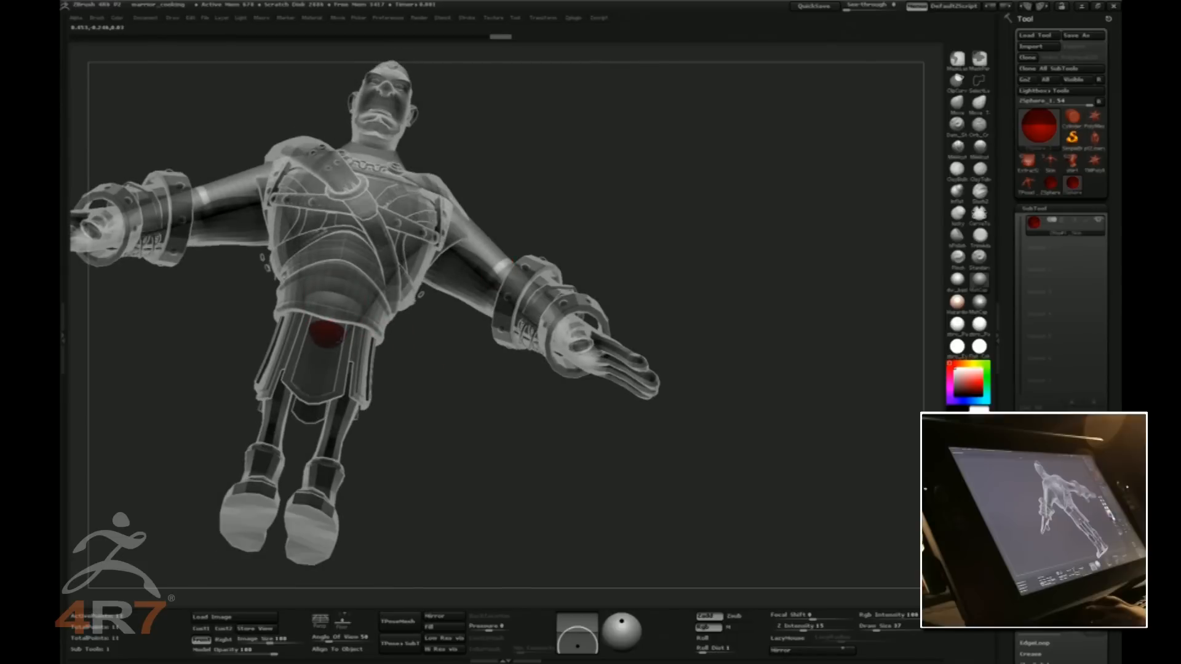
{"action": "mouse_move", "coordinate": [418, 376]}
{"action": "left_mouse_down"}
{"action": "mouse_move", "coordinate": [452, 366]}
{"action": "mouse_move", "coordinate": [398, 366]}
{"action": "mouse_move", "coordinate": [400, 422]}
{"action": "mouse_move", "coordinate": [430, 384]}
{"action": "left_mouse_up"}
{"action": "left_click", "coordinate": [332, 348]}
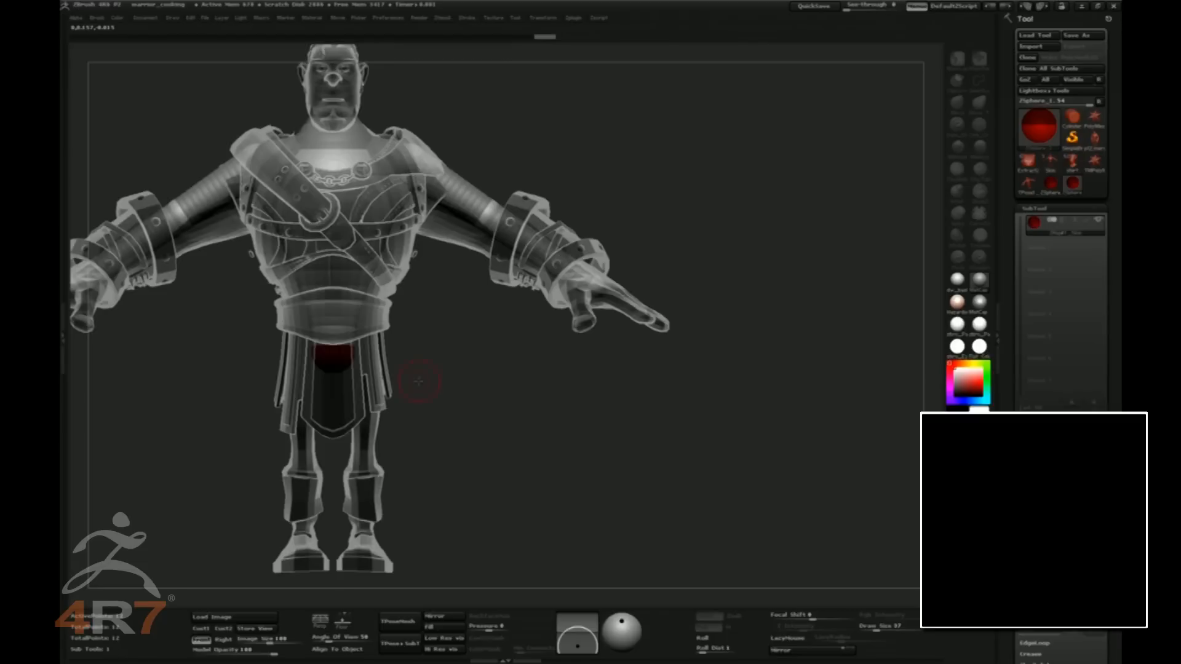
{"action": "left_click_drag", "start_coordinate": [342, 362], "coordinate": [331, 553]}
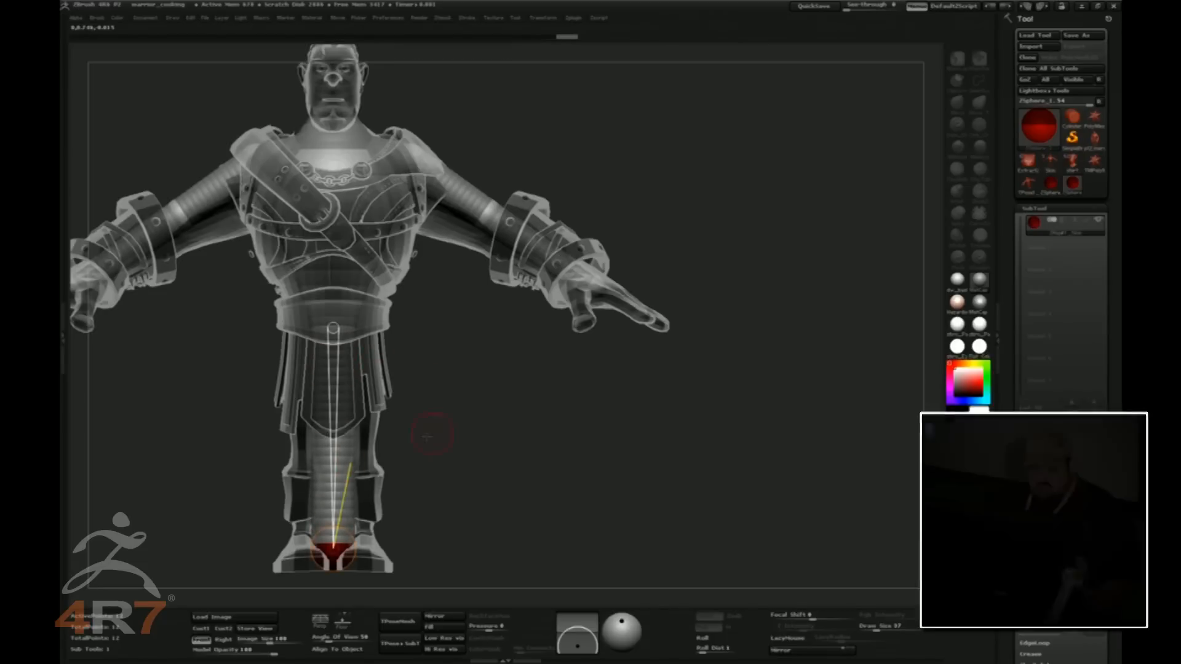
{"action": "left_click_drag", "start_coordinate": [412, 424], "coordinate": [427, 424]}
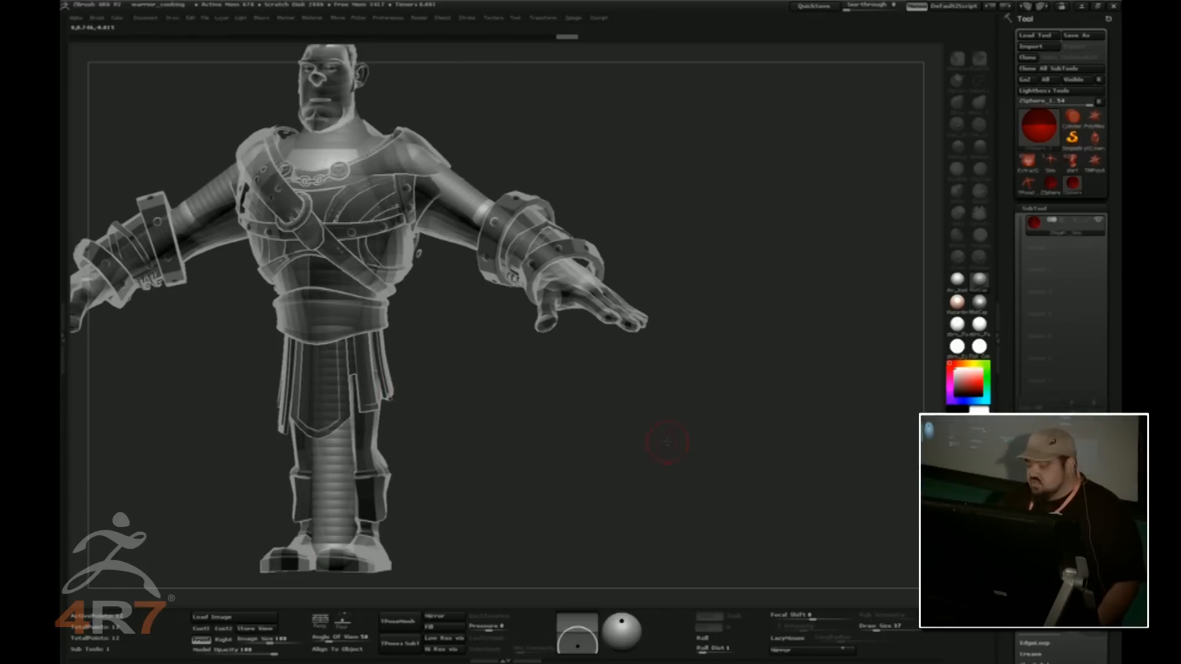
Bind the warrior mesh to the ZSphere rig
{"action": "left_click_drag", "start_coordinate": [1079, 590], "coordinate": [1079, 406]}
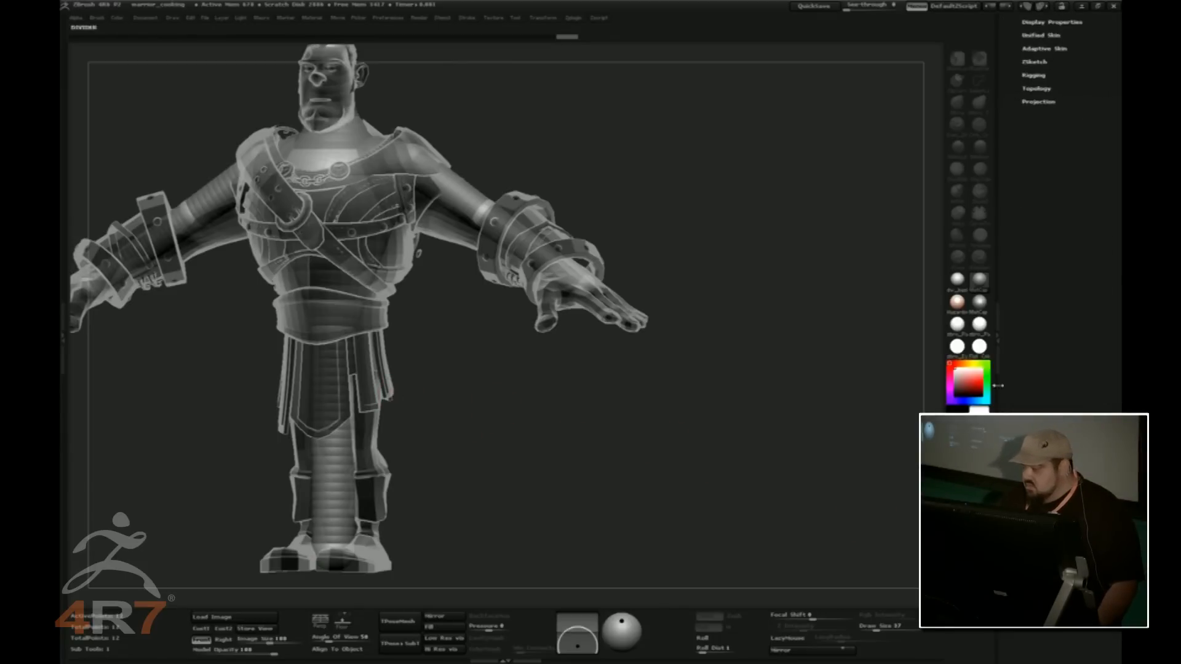
{"action": "left_click_drag", "start_coordinate": [1050, 244], "coordinate": [1049, 308]}
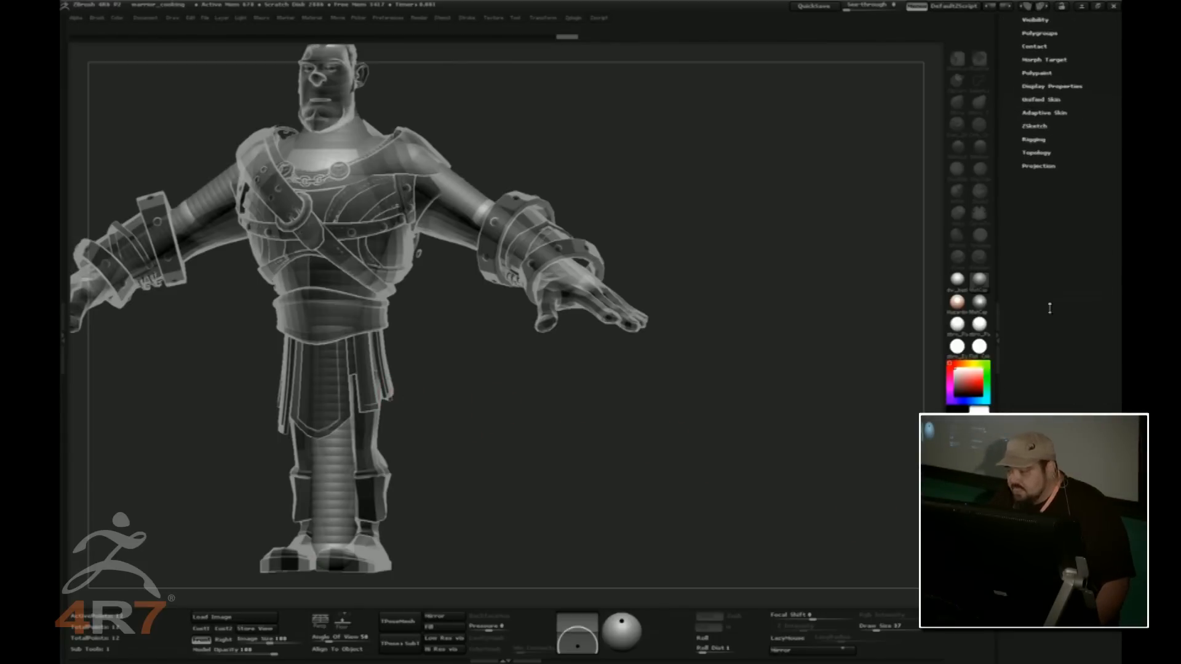
{"action": "left_click", "coordinate": [1034, 150]}
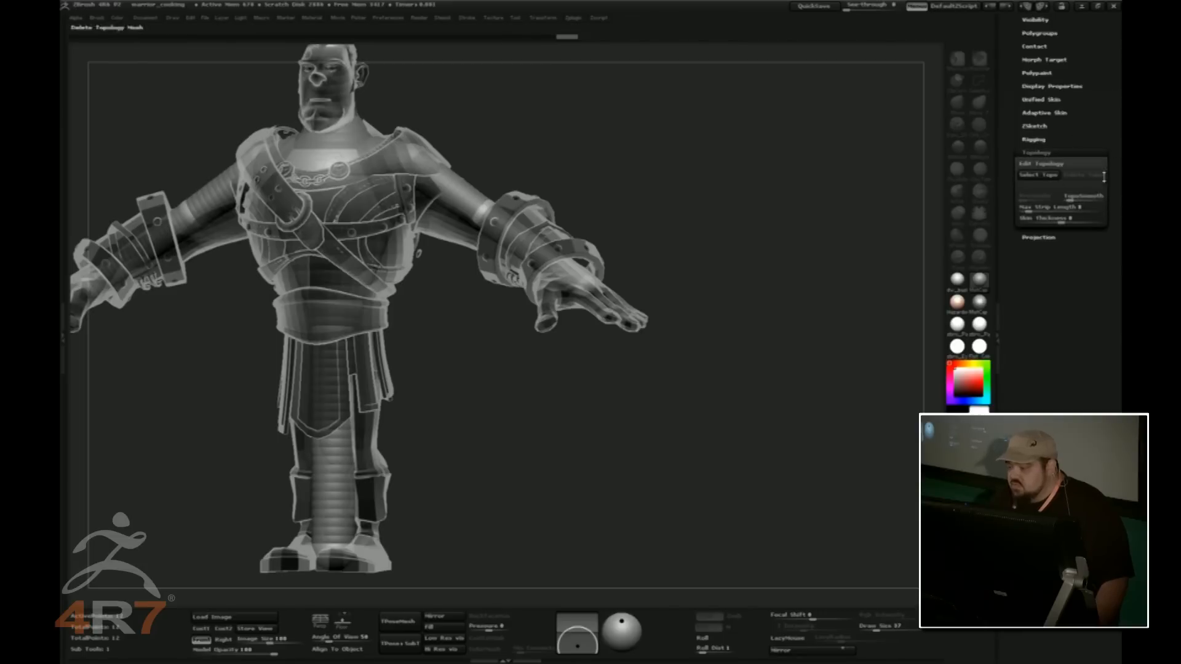
{"action": "left_click", "coordinate": [1034, 141]}
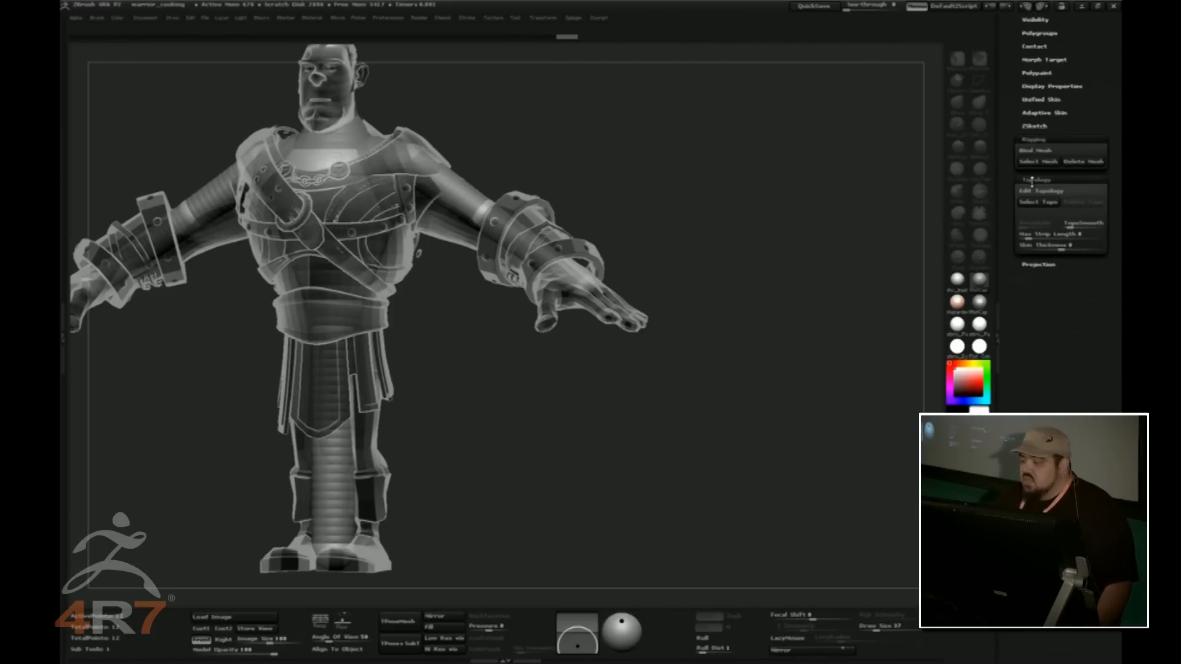
{"action": "left_click", "coordinate": [1034, 151]}
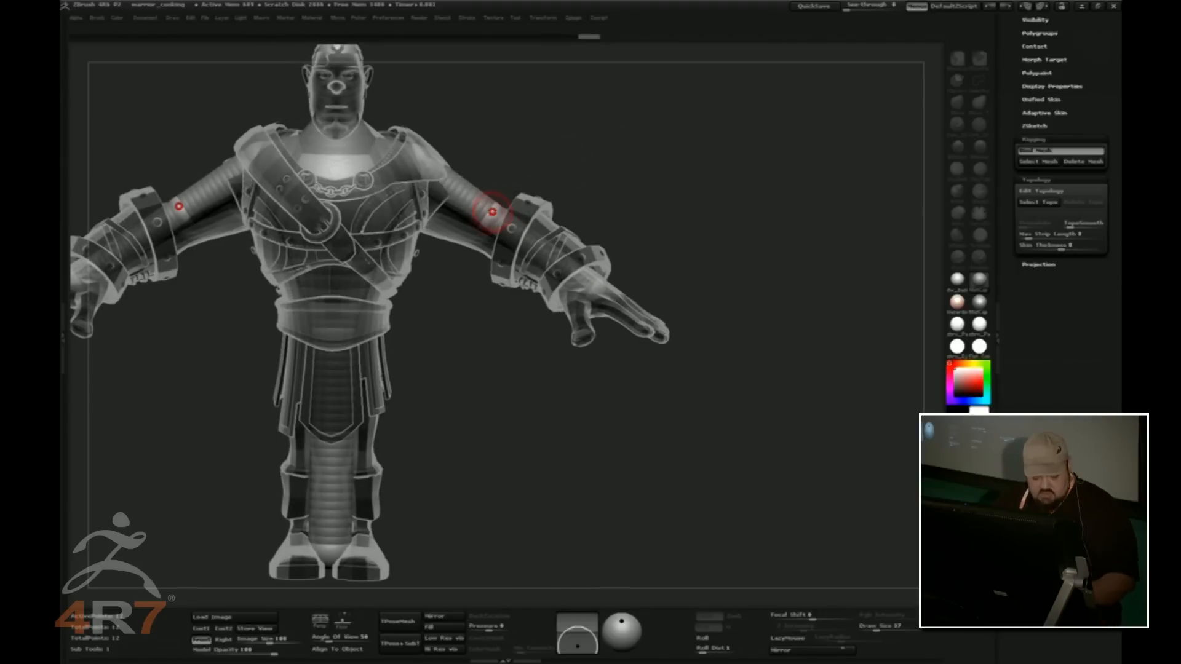
Try posing the bound mesh by swinging the forearm up around the elbow joint
{"action": "left_click_drag", "start_coordinate": [545, 190], "coordinate": [510, 235]}
{"action": "left_click_drag", "start_coordinate": [528, 231], "coordinate": [598, 174]}
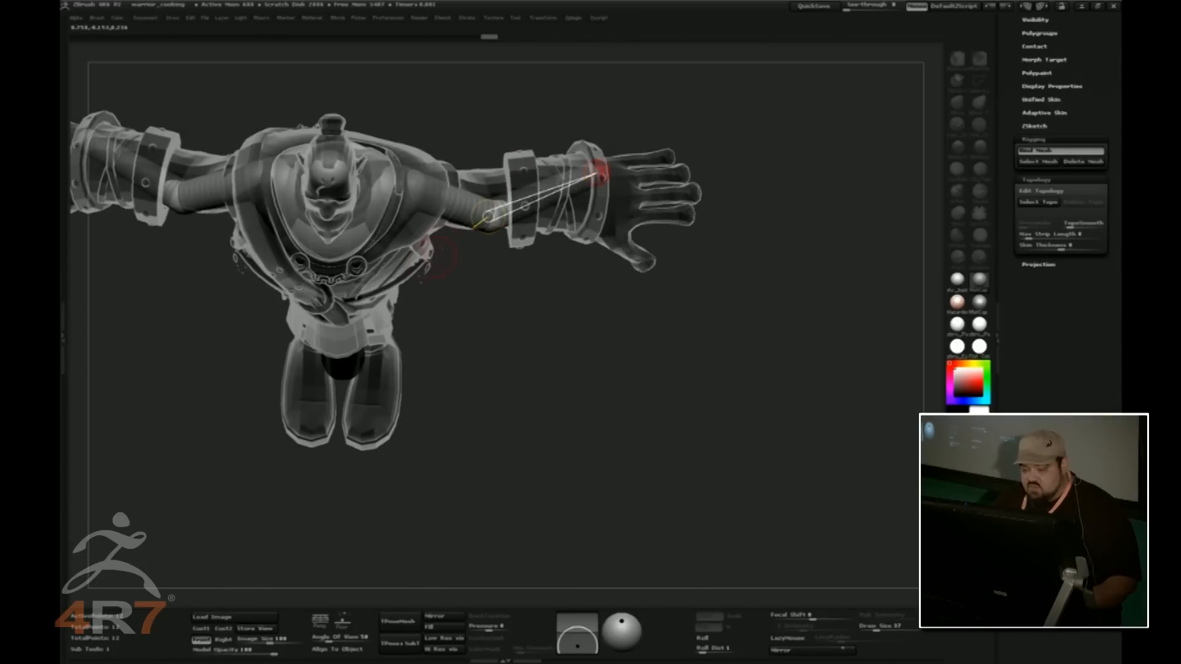
{"action": "left_click_drag", "start_coordinate": [444, 289], "coordinate": [449, 191]}
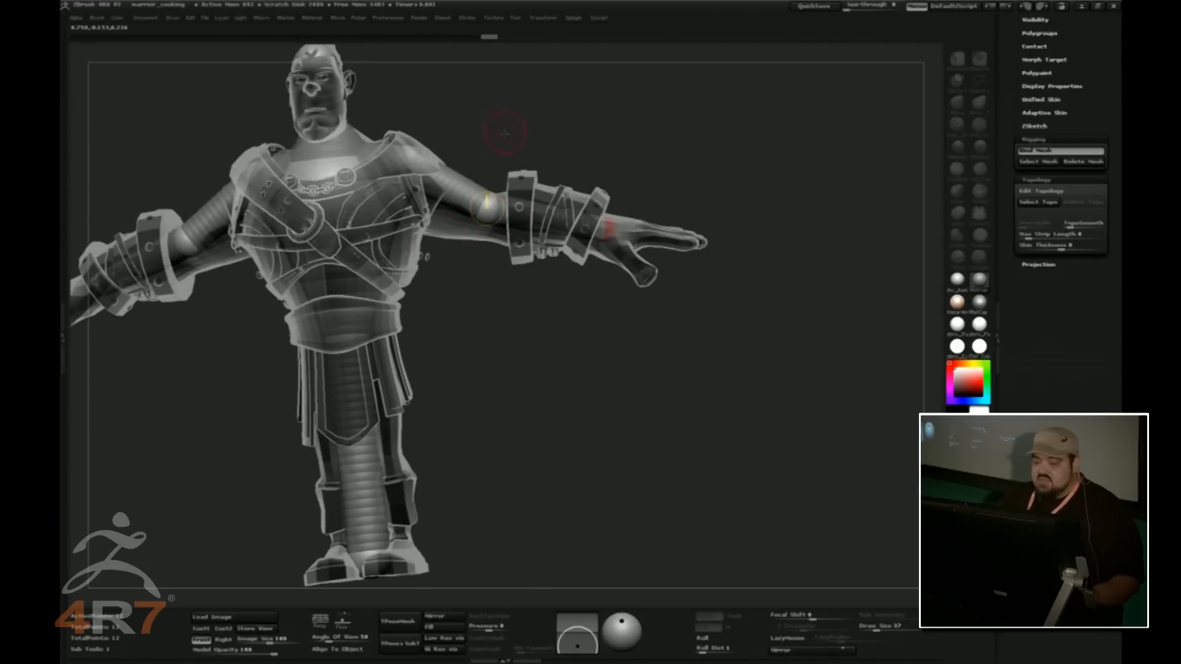
{"action": "left_click_drag", "start_coordinate": [505, 125], "coordinate": [448, 188]}
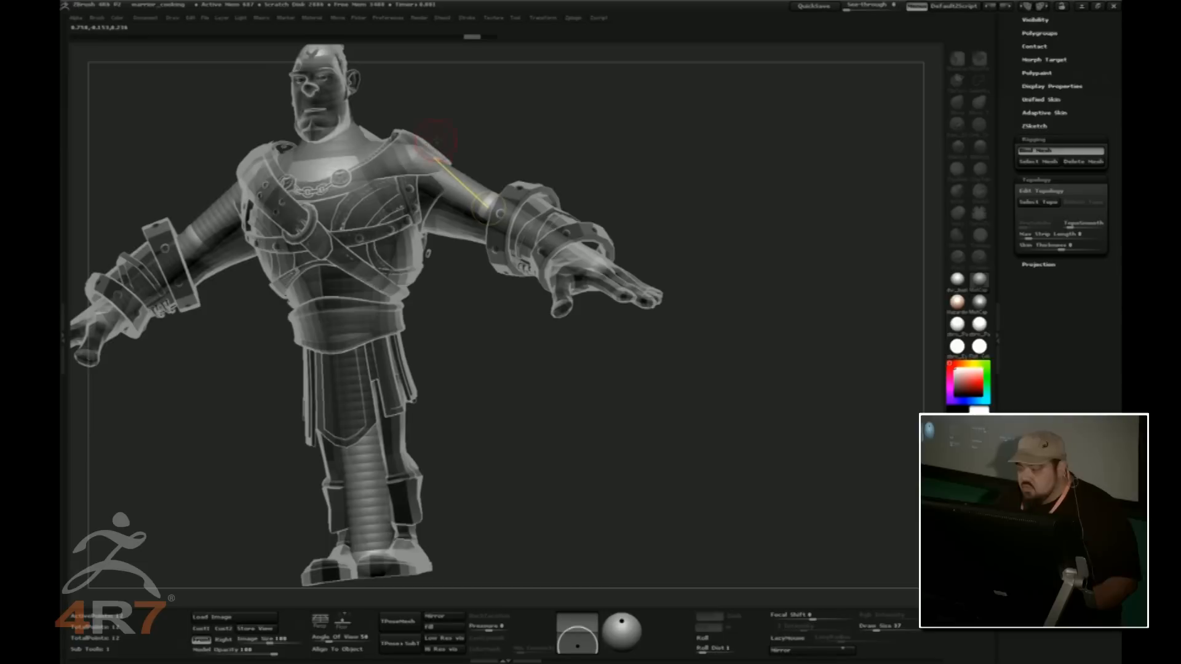
Unbind the mesh and insert a ribcage ZSphere on the spine link between the chest and waist joints
{"action": "left_click_drag", "start_coordinate": [1015, 100], "coordinate": [1006, 259]}
{"action": "left_click_drag", "start_coordinate": [1008, 440], "coordinate": [1006, 308]}
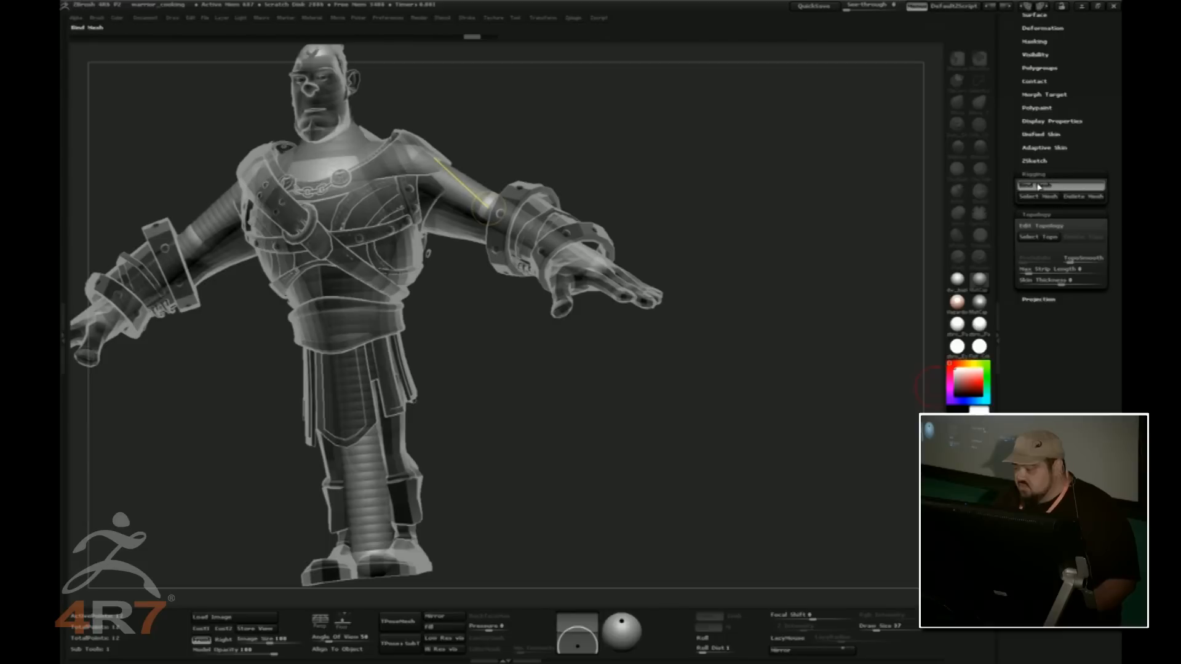
{"action": "left_click_drag", "start_coordinate": [552, 340], "coordinate": [535, 343]}
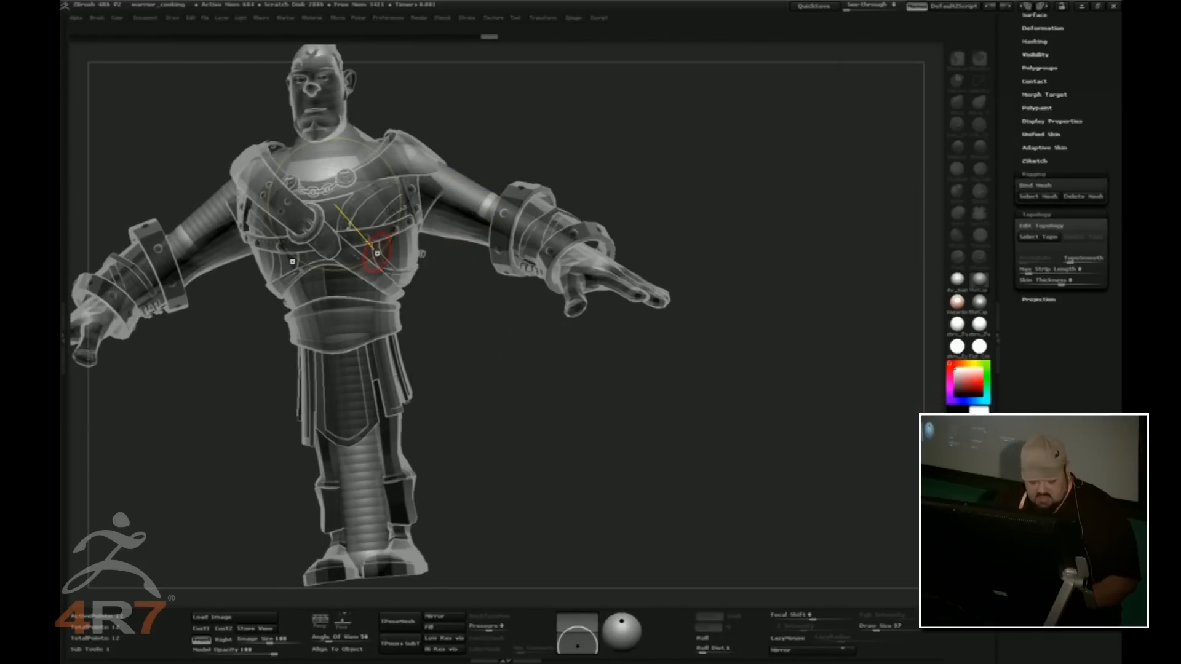
{"action": "key", "text": "q"}
{"action": "left_click", "coordinate": [377, 252]}
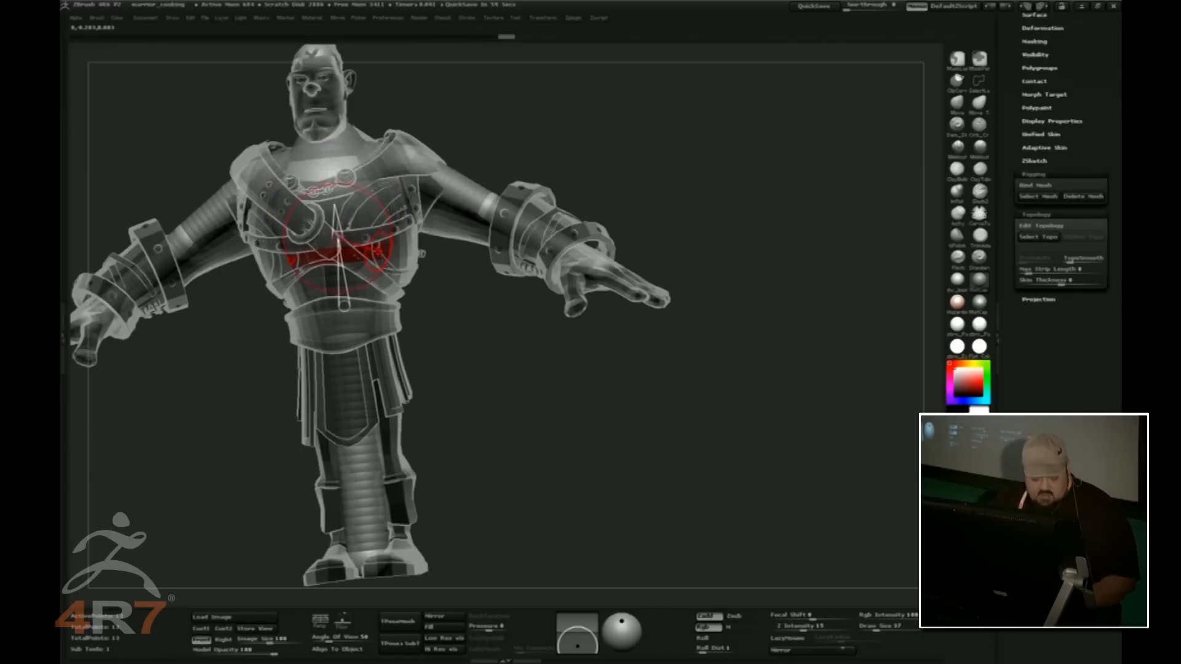
Scale up the ribcage ZSphere until it fills the torso, and toggle the adaptive skin preview on and off
{"action": "key", "text": "e"}
{"action": "left_click_drag", "start_coordinate": [377, 251], "coordinate": [752, 346]}
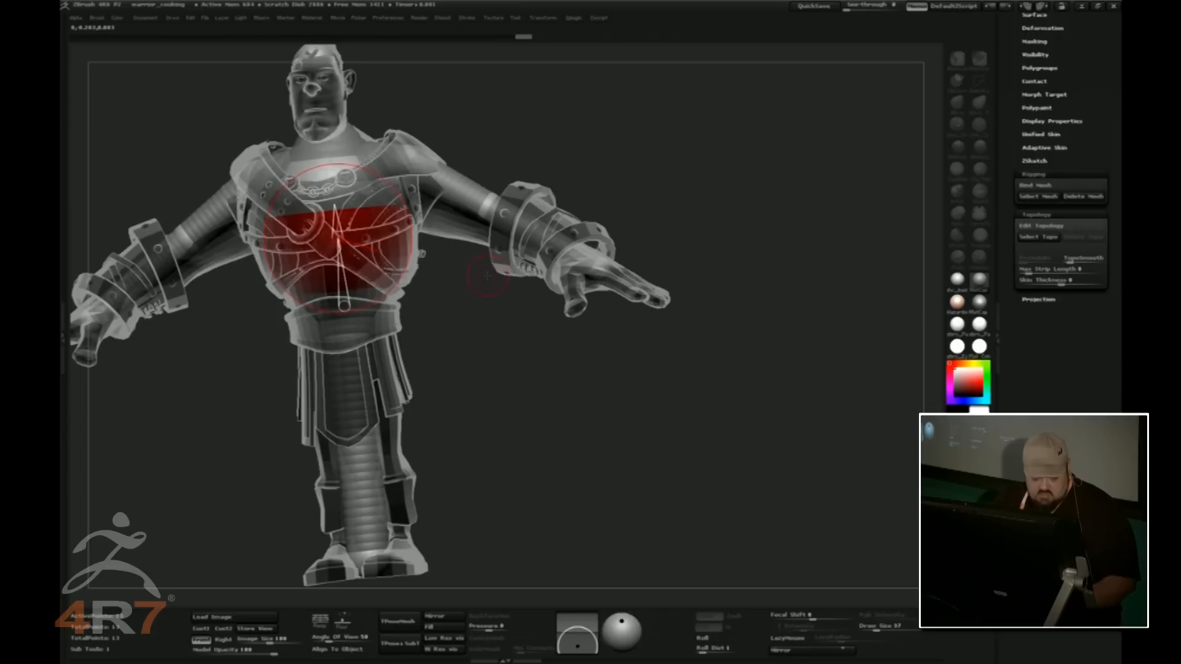
{"action": "key", "text": "a"}
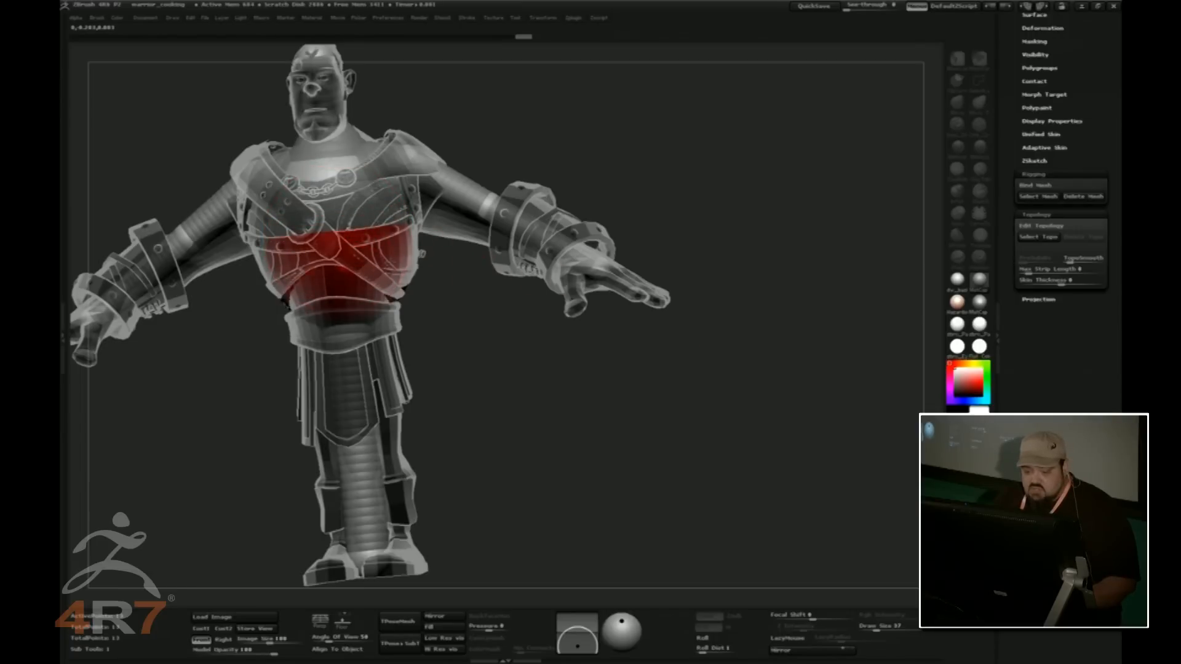
{"action": "key", "text": "a"}
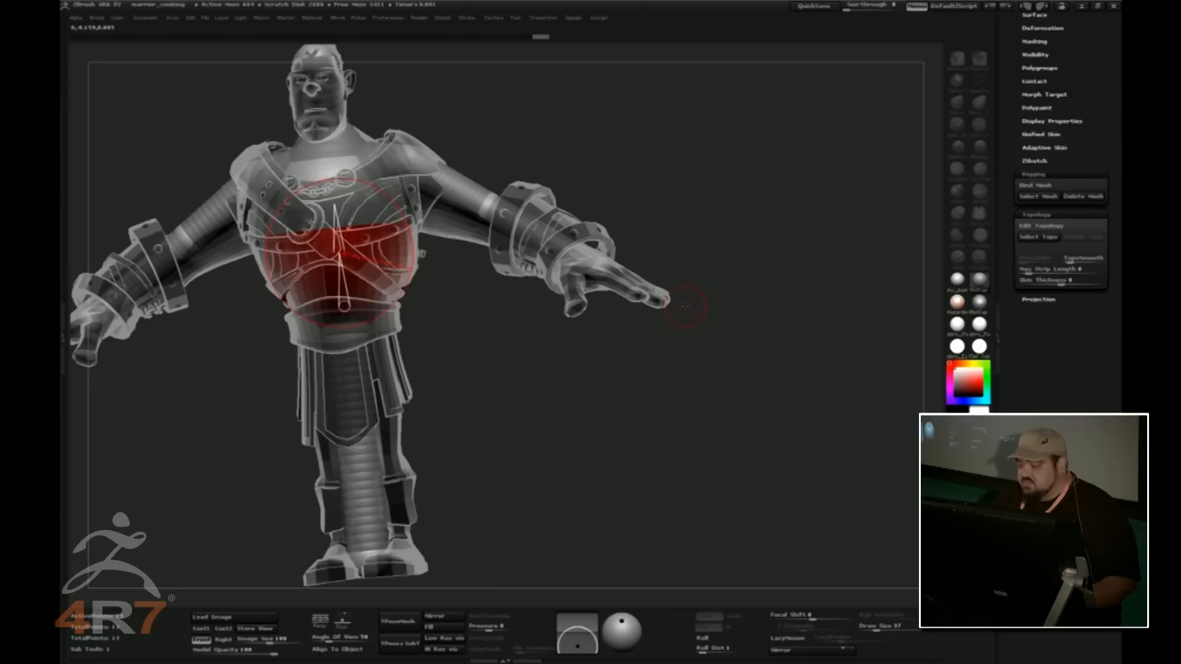
Bind the mesh to the rig again and try bending the forearm by moving the wrist joint
{"action": "left_click", "coordinate": [1037, 187]}
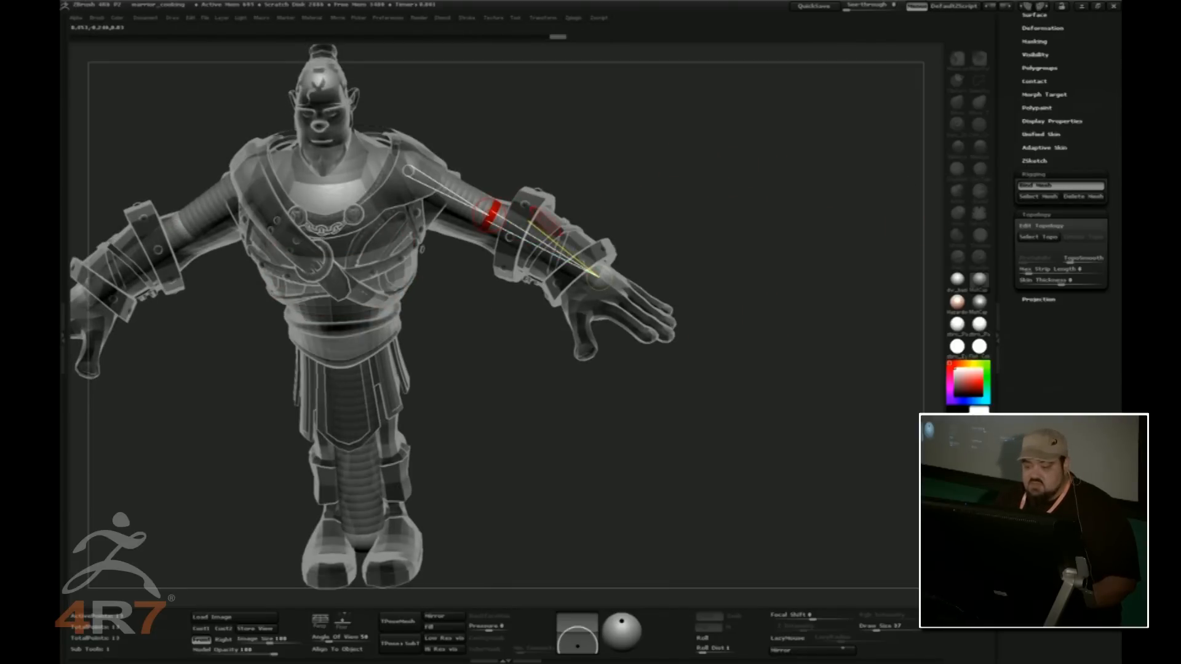
{"action": "left_click_drag", "start_coordinate": [629, 170], "coordinate": [626, 193]}
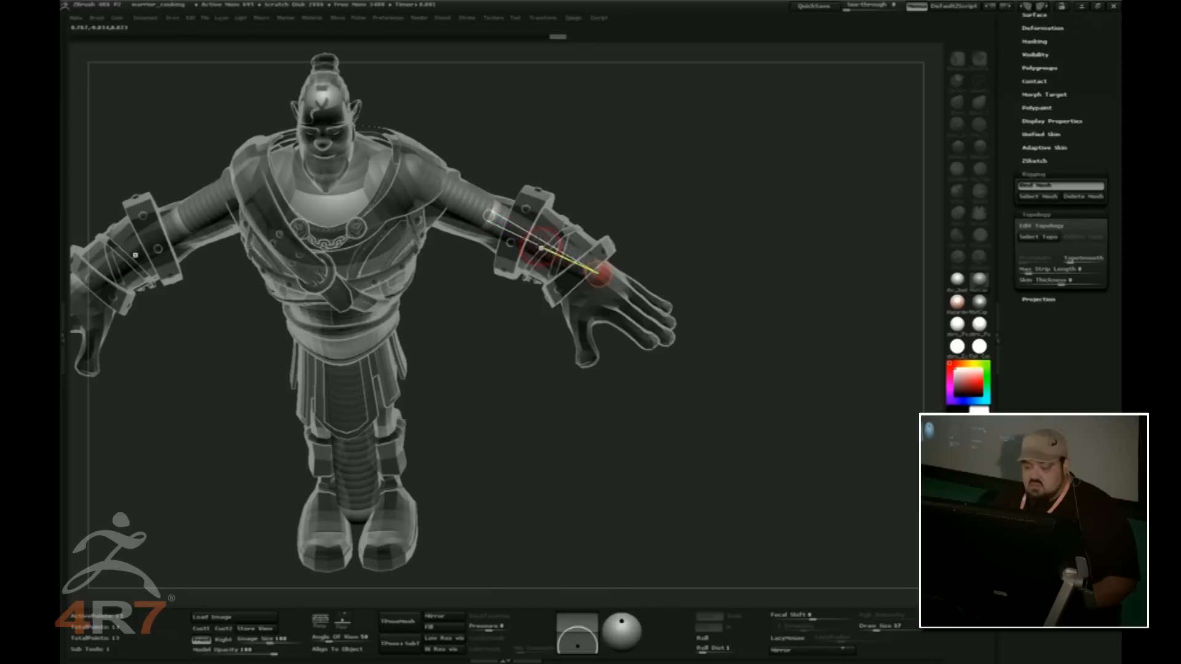
{"action": "left_click_drag", "start_coordinate": [603, 271], "coordinate": [566, 314]}
{"action": "key", "text": "ctrl+z"}
{"action": "left_click_drag", "start_coordinate": [636, 211], "coordinate": [657, 140]}
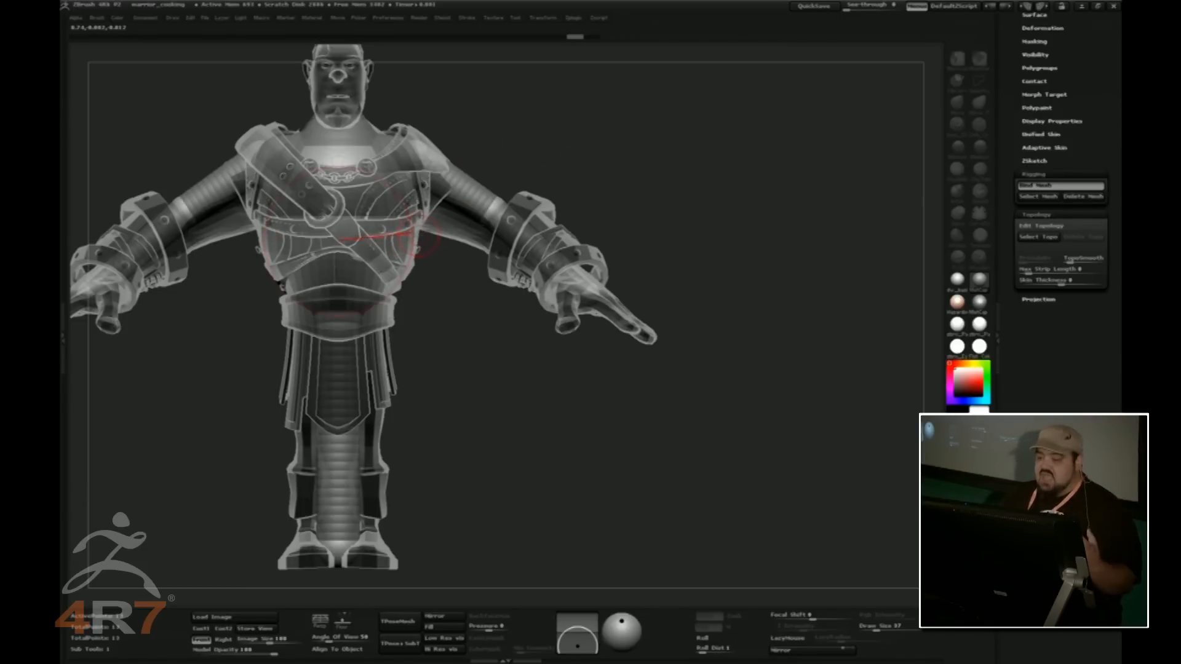
Delete the bound mesh from the rig and inspect the bare ZSphere skeleton from the side and front
{"action": "left_click", "coordinate": [423, 188]}
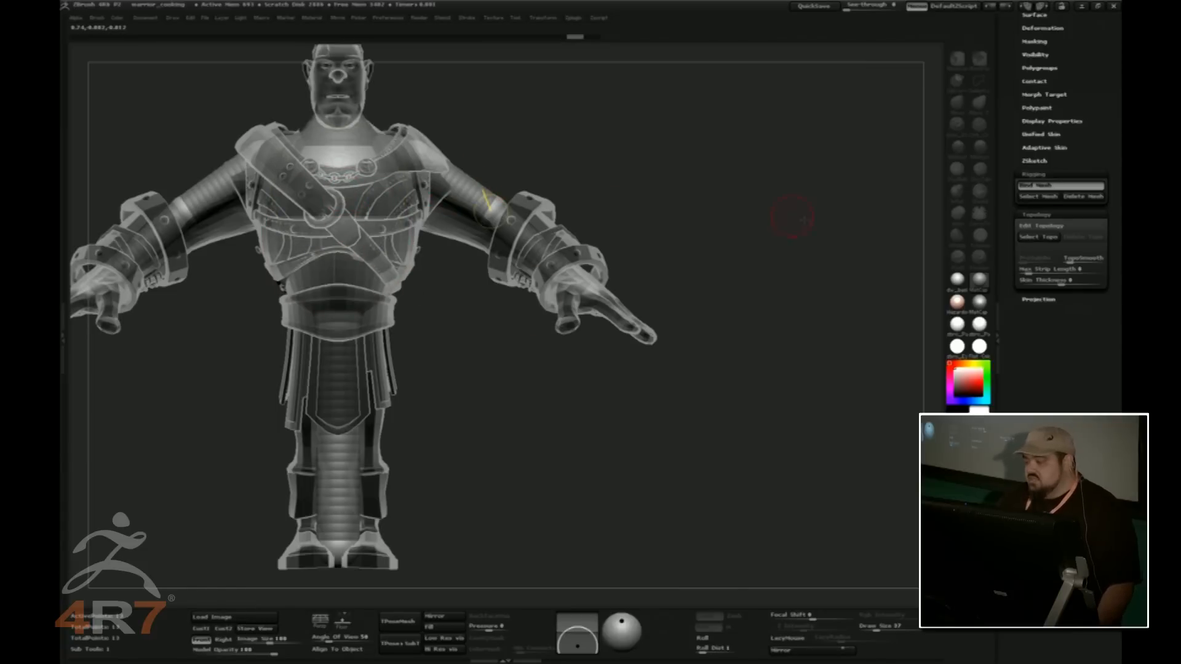
{"action": "left_click_drag", "start_coordinate": [1008, 190], "coordinate": [1008, 273]}
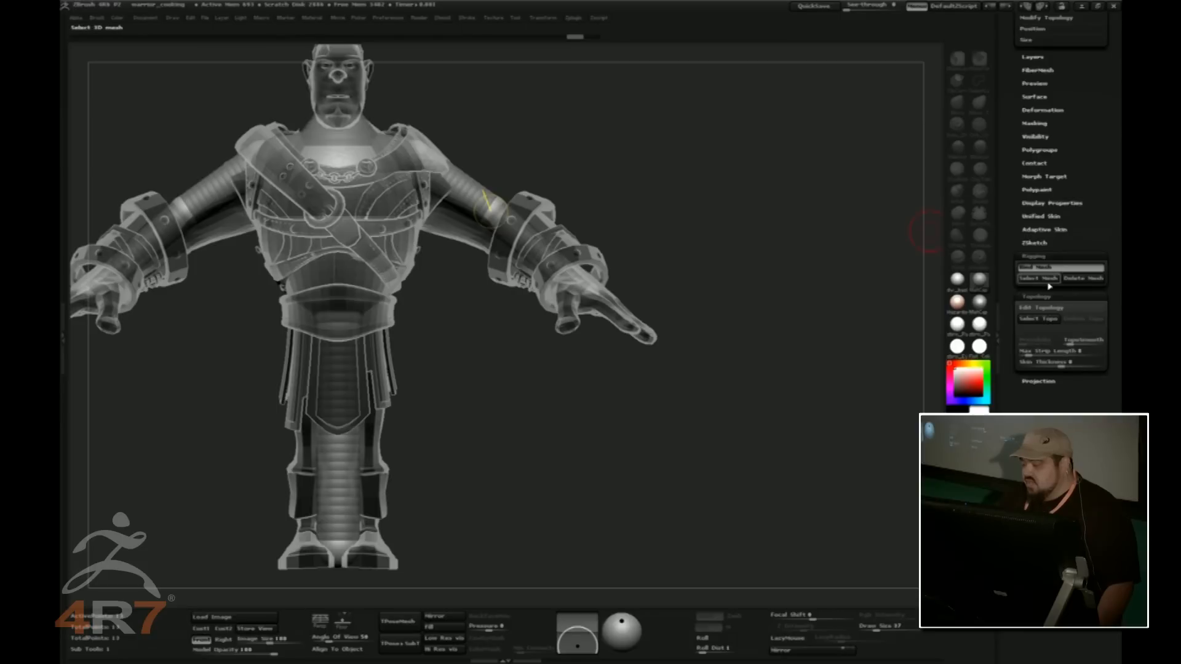
{"action": "left_click", "coordinate": [1083, 281]}
{"action": "left_click_drag", "start_coordinate": [779, 207], "coordinate": [667, 213]}
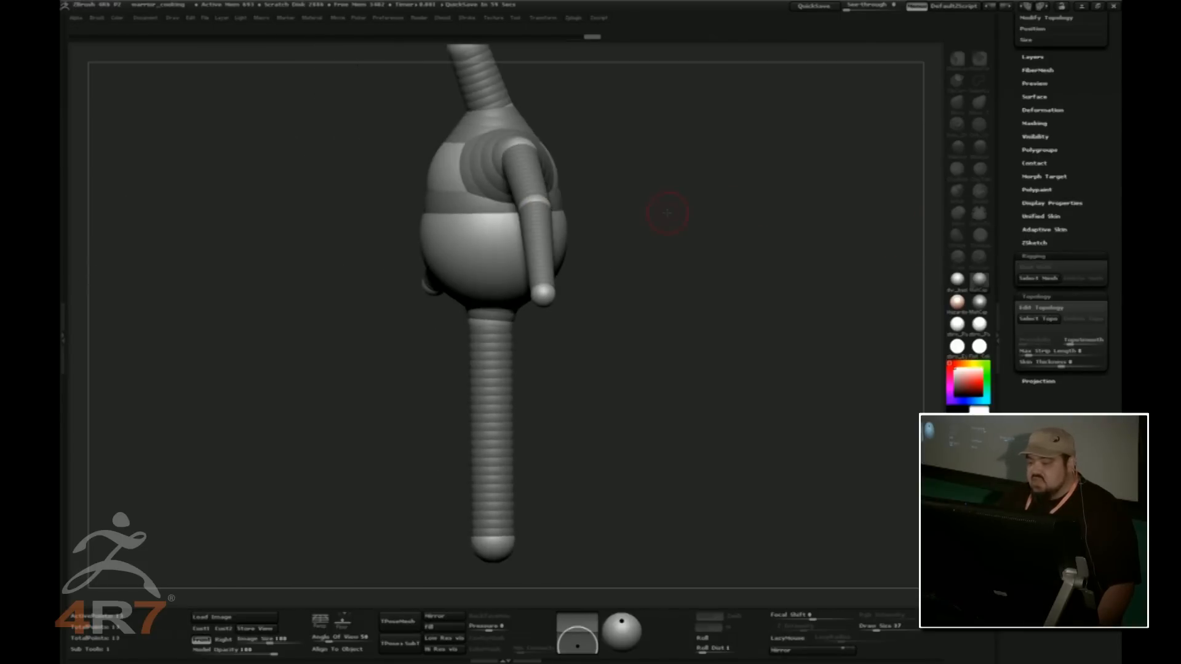
{"action": "left_click_drag", "start_coordinate": [589, 219], "coordinate": [690, 168]}
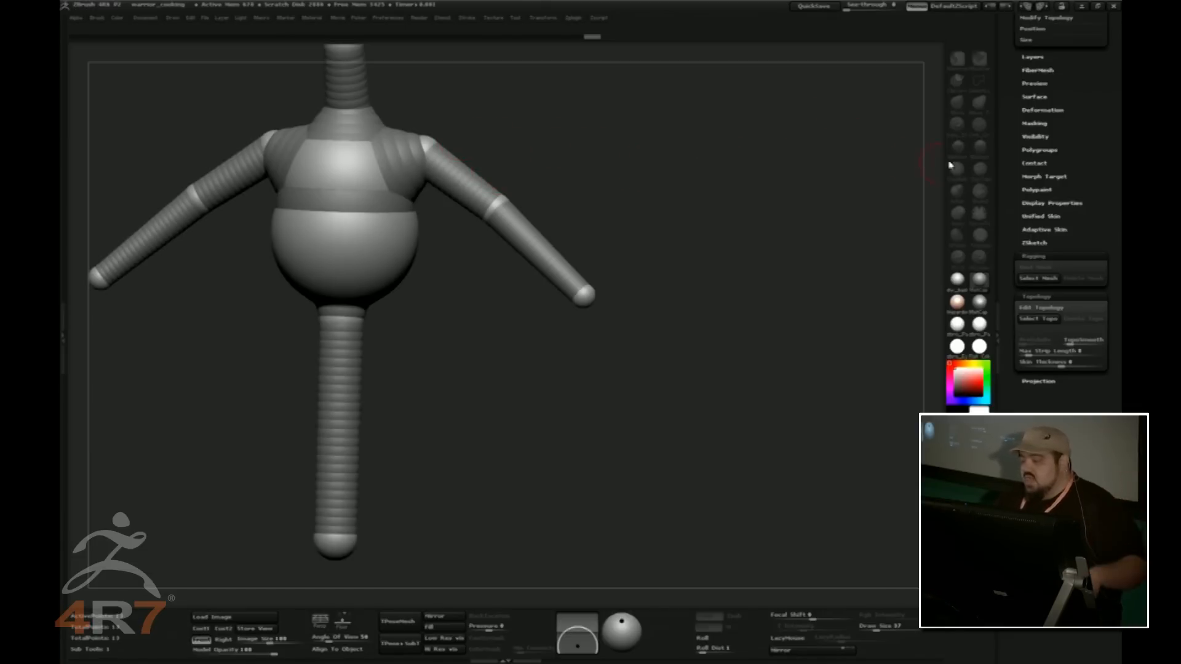
Delete the warrior's combined TPose mesh from the loaded tools
{"action": "left_click_drag", "start_coordinate": [1006, 123], "coordinate": [1011, 284]}
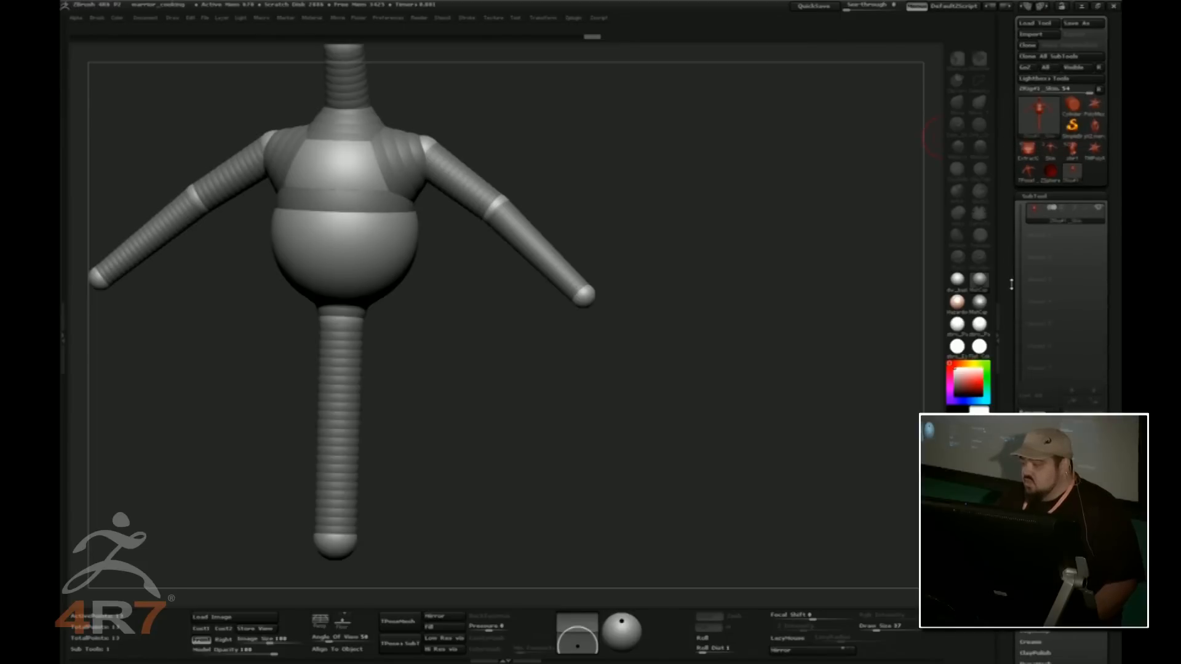
{"action": "left_click", "coordinate": [1032, 172]}
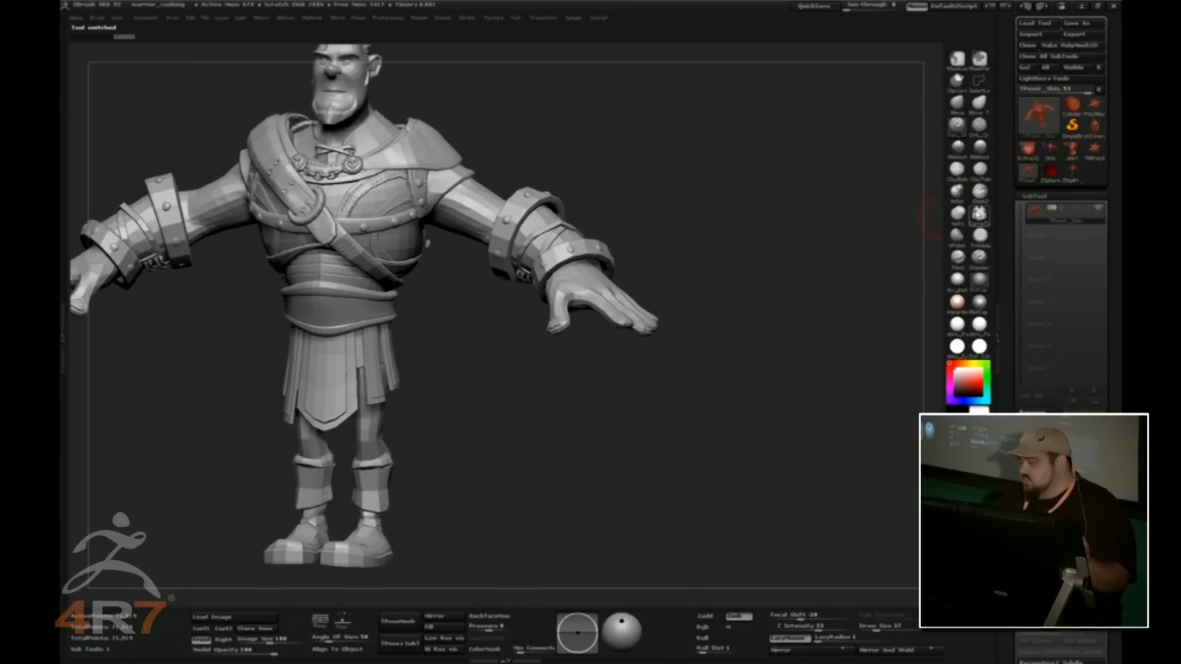
{"action": "mouse_move", "coordinate": [1052, 181]}
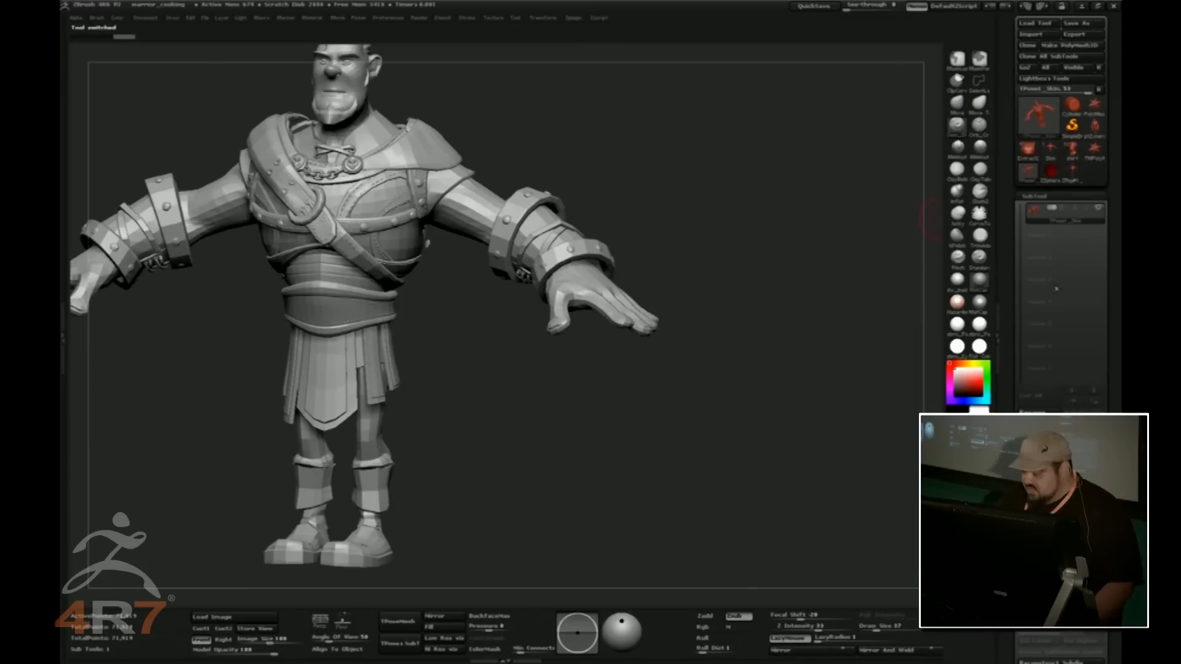
{"action": "left_click", "coordinate": [905, 495]}
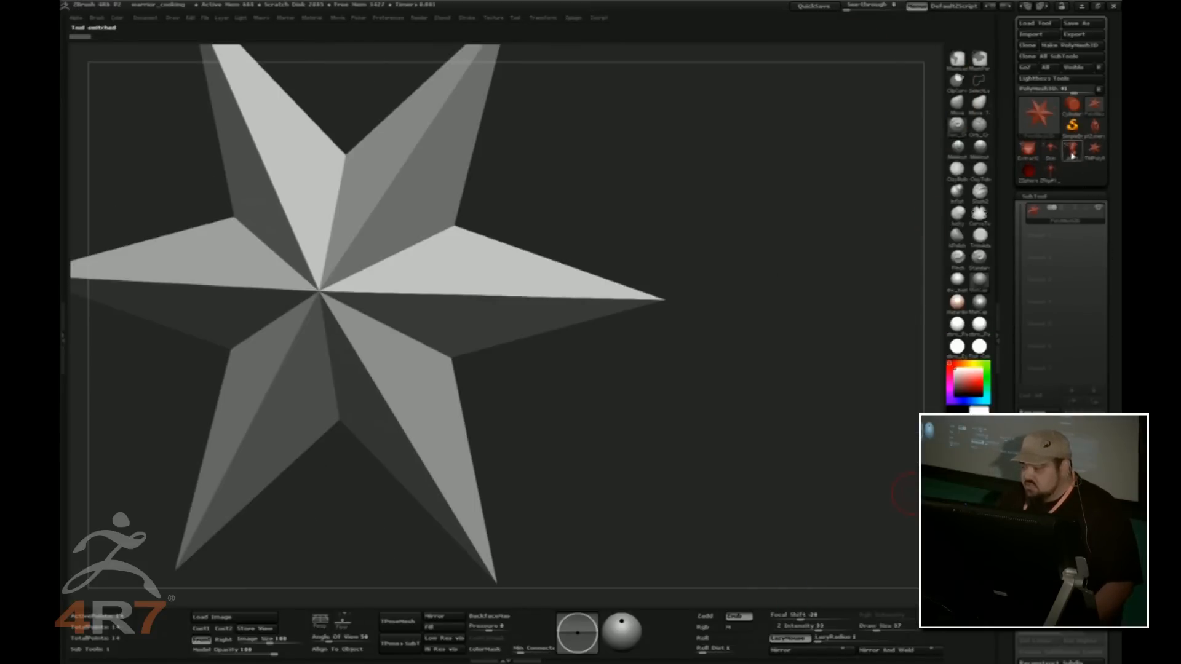
Make the shirt tool that holds the warrior's original subtools the active tool
{"action": "mouse_move", "coordinate": [1098, 130]}
{"action": "mouse_move", "coordinate": [1052, 150]}
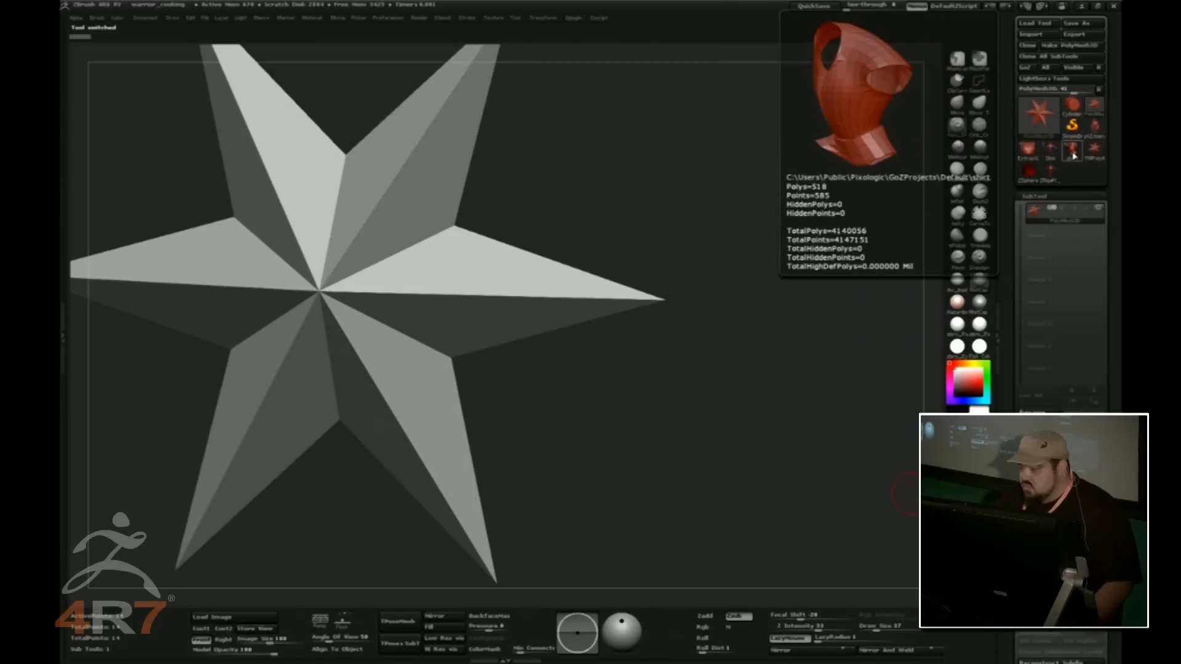
{"action": "left_click", "coordinate": [1070, 148]}
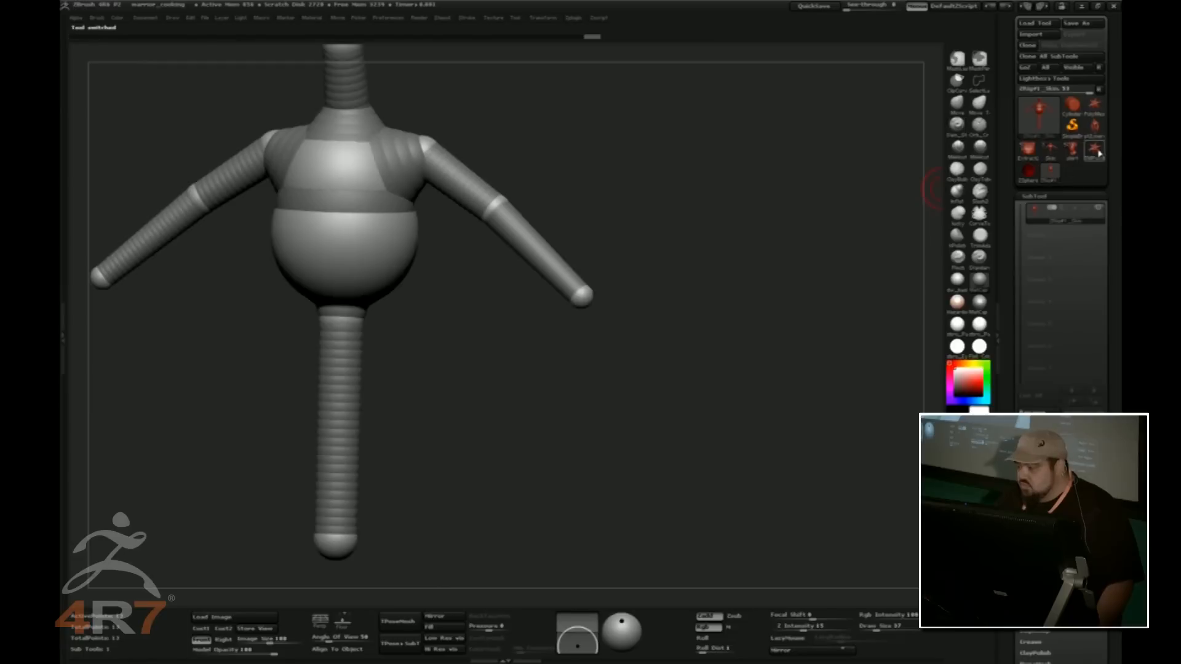
{"action": "left_click", "coordinate": [1039, 158]}
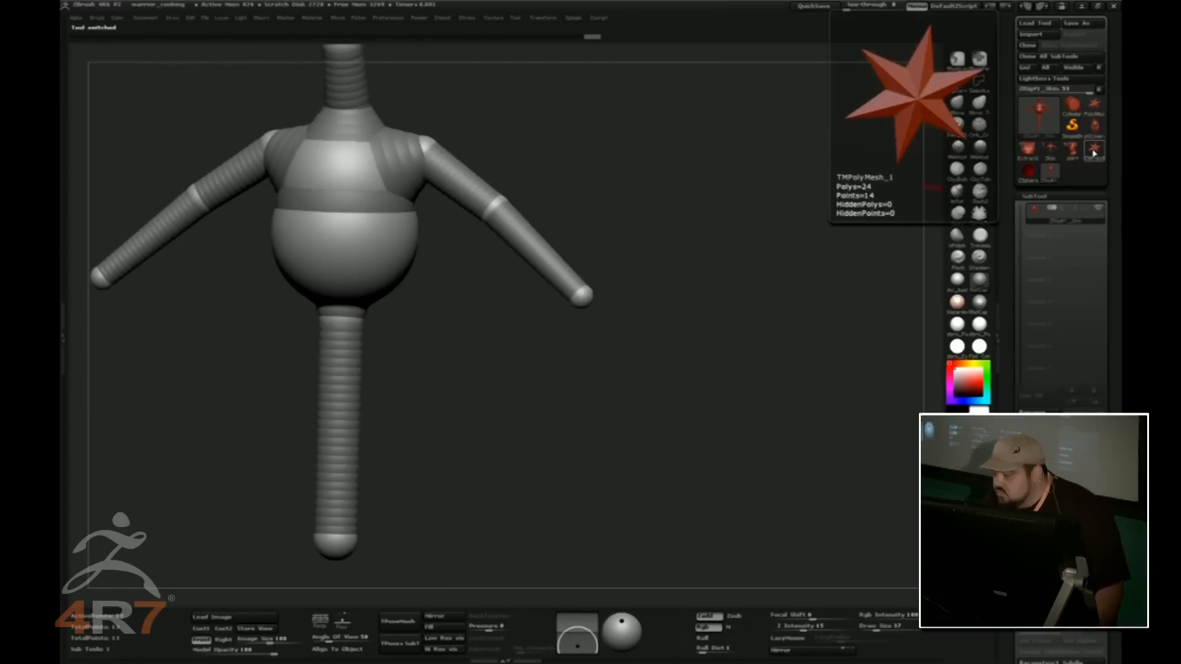
{"action": "left_click", "coordinate": [1094, 152]}
{"action": "left_click", "coordinate": [1069, 151]}
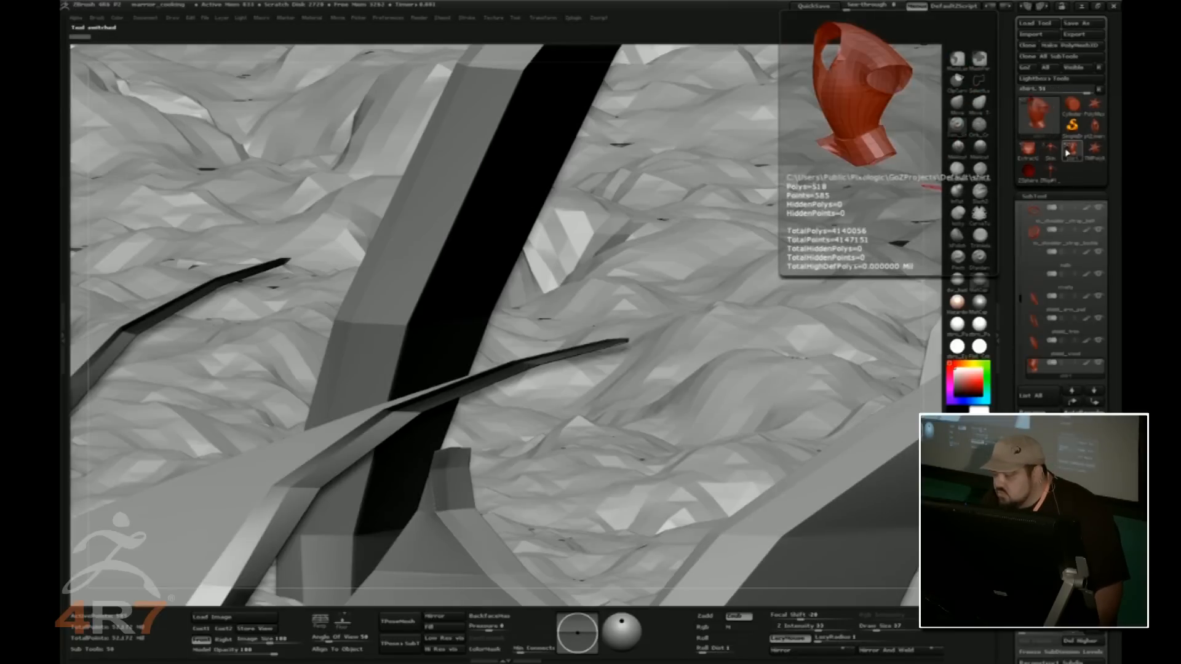
Make the Skin tool active, view the warrior from the front and generate its Transpose Master mesh with a new ZSphere rig
{"action": "left_click", "coordinate": [1047, 152]}
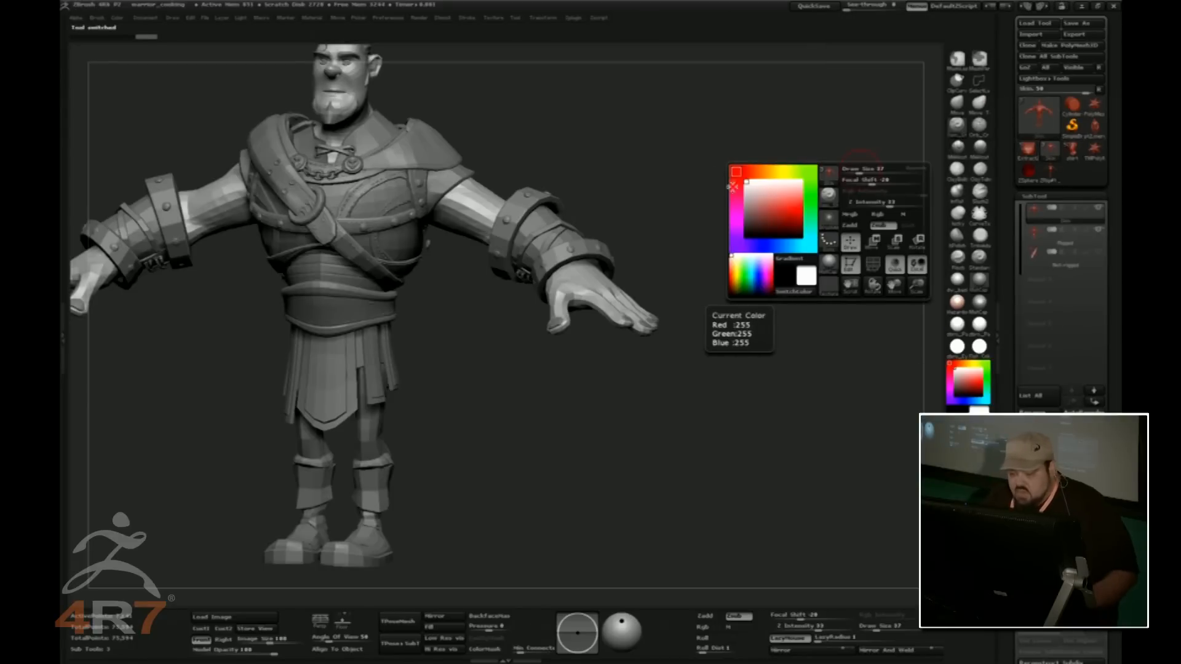
{"action": "left_click_drag", "start_coordinate": [764, 225], "coordinate": [794, 223], "text": "shift"}
{"action": "mouse_move", "coordinate": [1046, 242]}
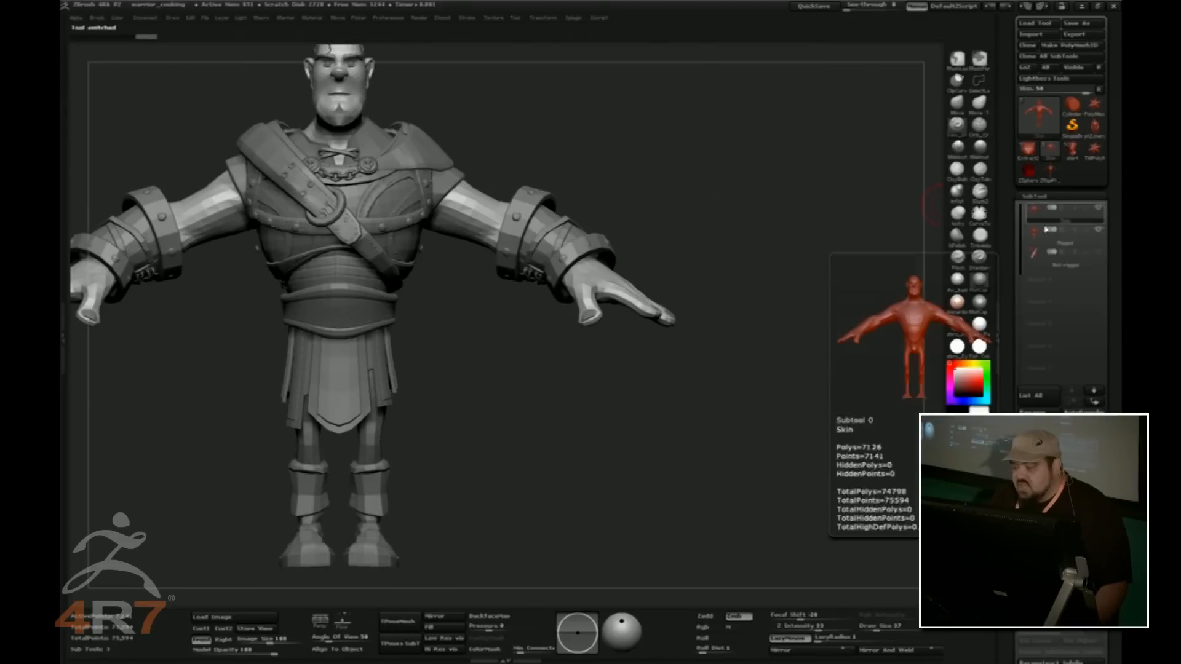
{"action": "mouse_move", "coordinate": [1066, 269]}
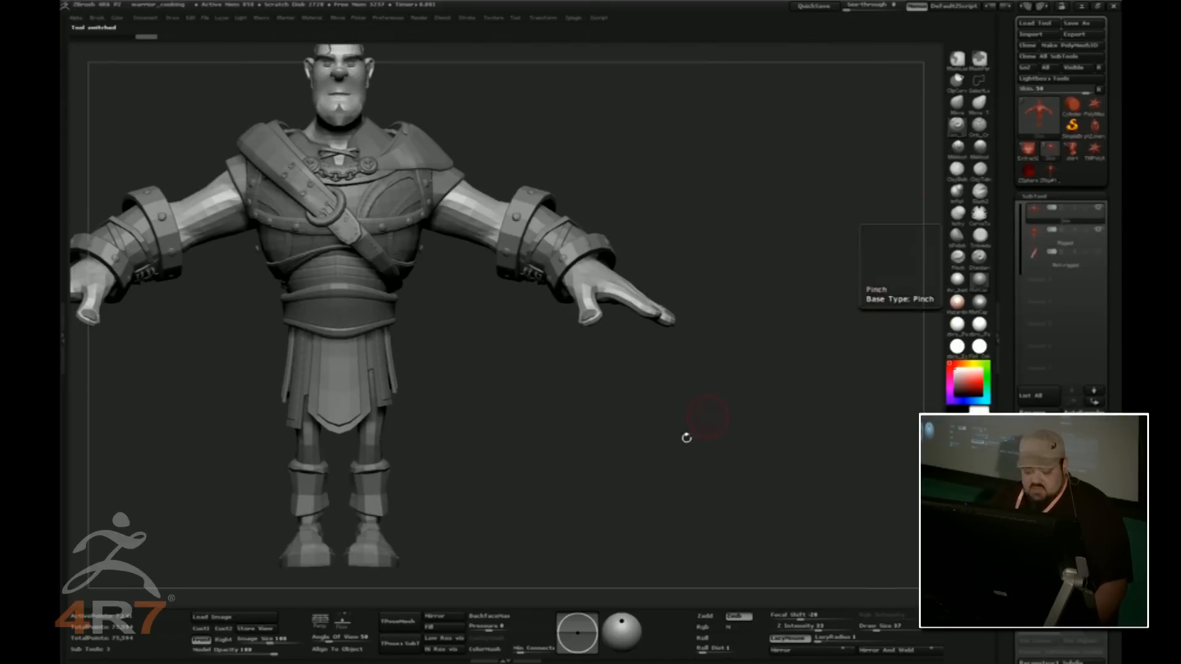
{"action": "left_click", "coordinate": [408, 622]}
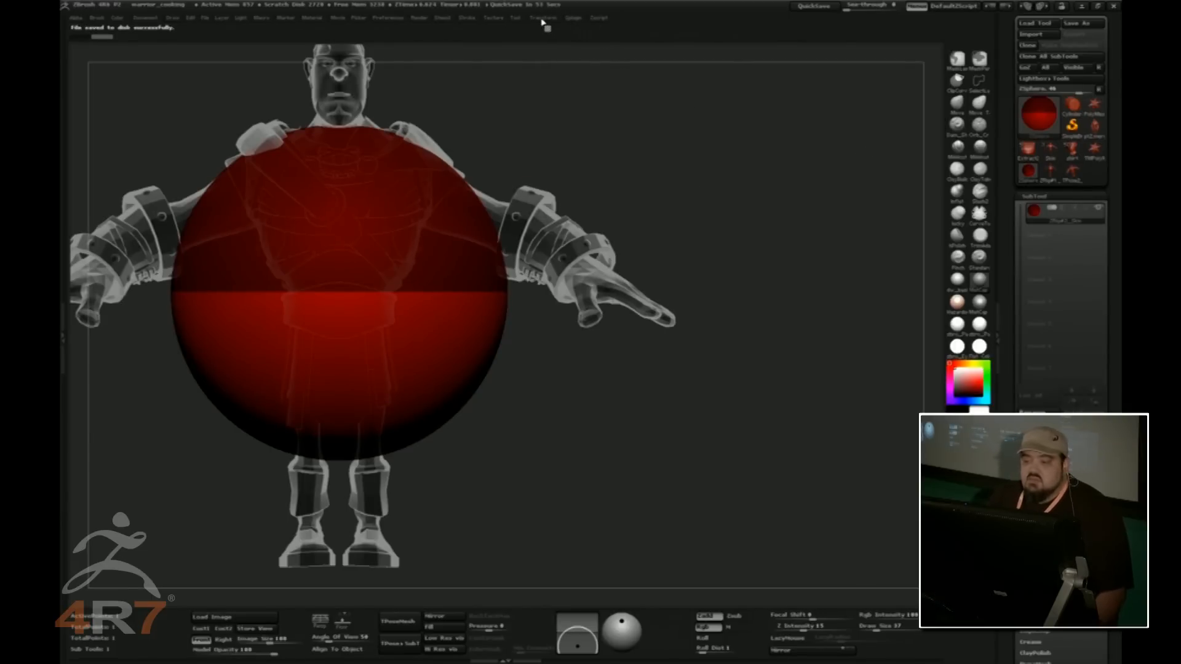
Dock the Zplugin palette, switch to the earlier ZSphere skeleton and store it as a Transpose Master rig
{"action": "left_click", "coordinate": [576, 18]}
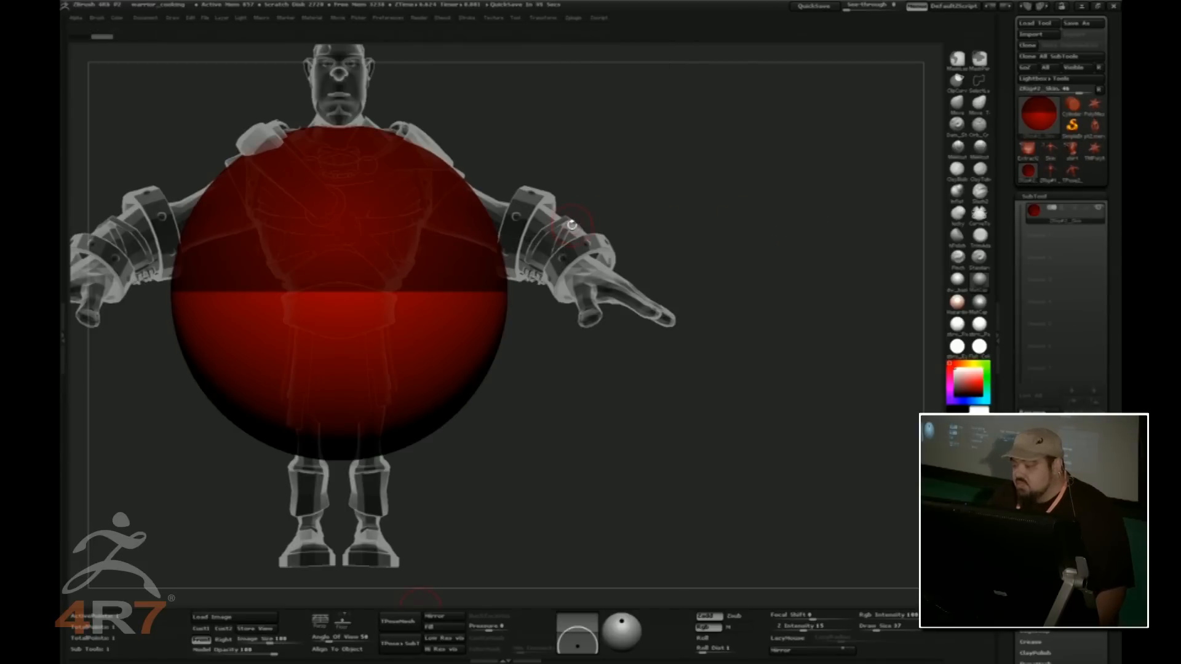
{"action": "left_click", "coordinate": [572, 19]}
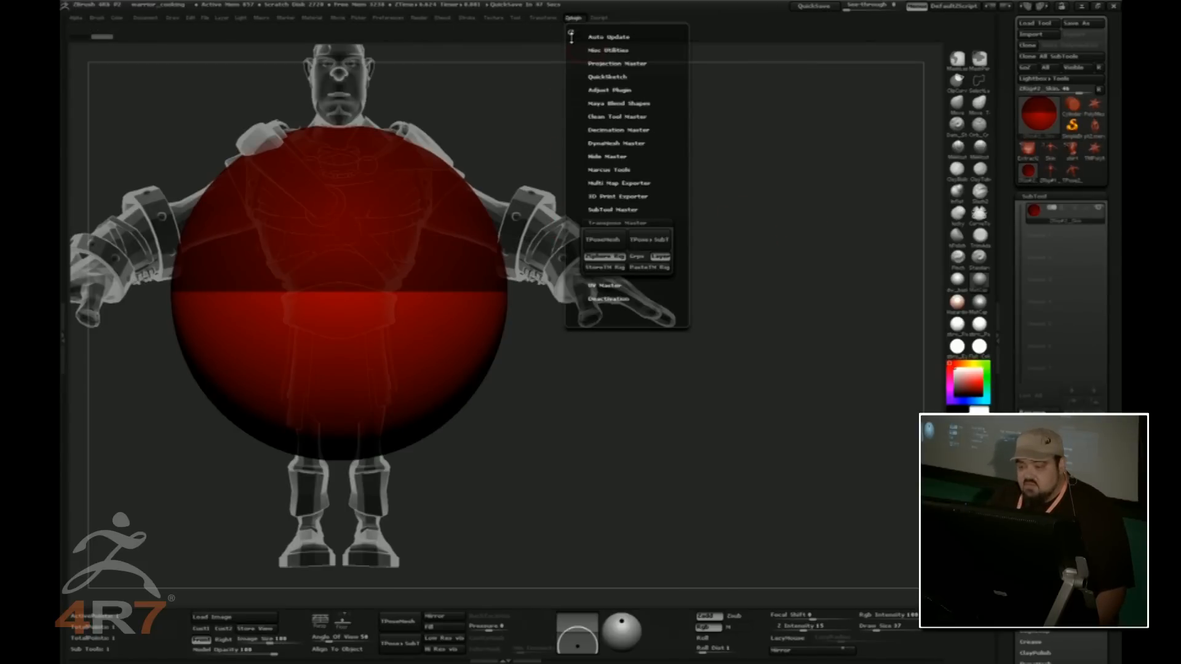
{"action": "left_click", "coordinate": [571, 33]}
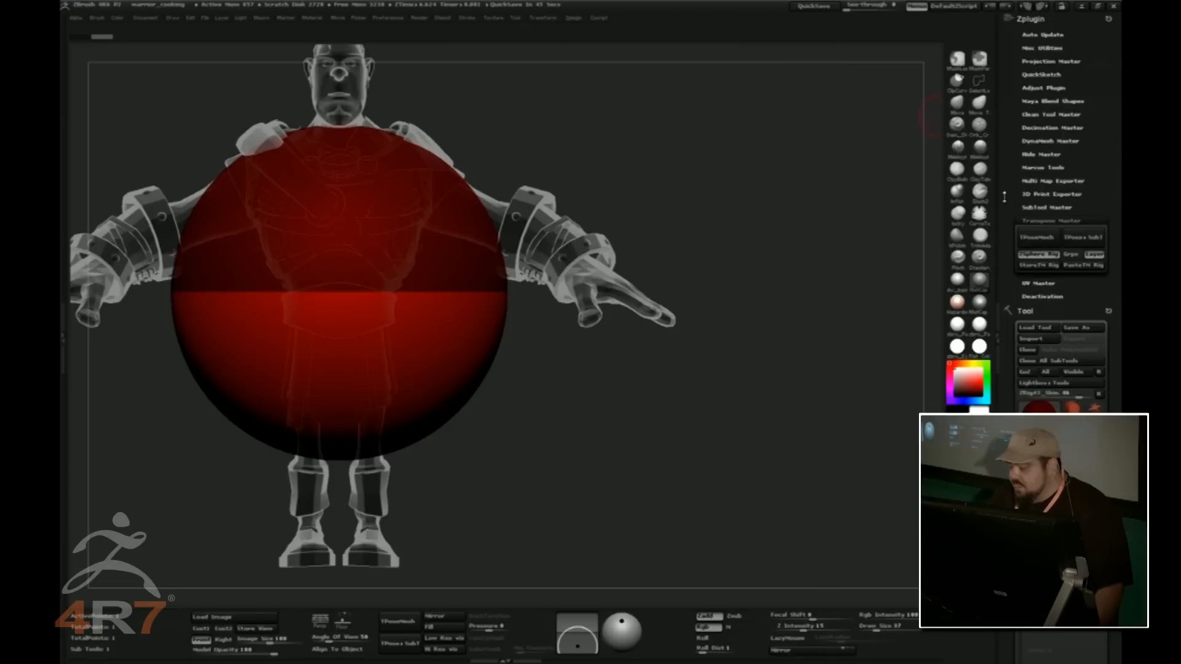
{"action": "left_click", "coordinate": [1050, 460]}
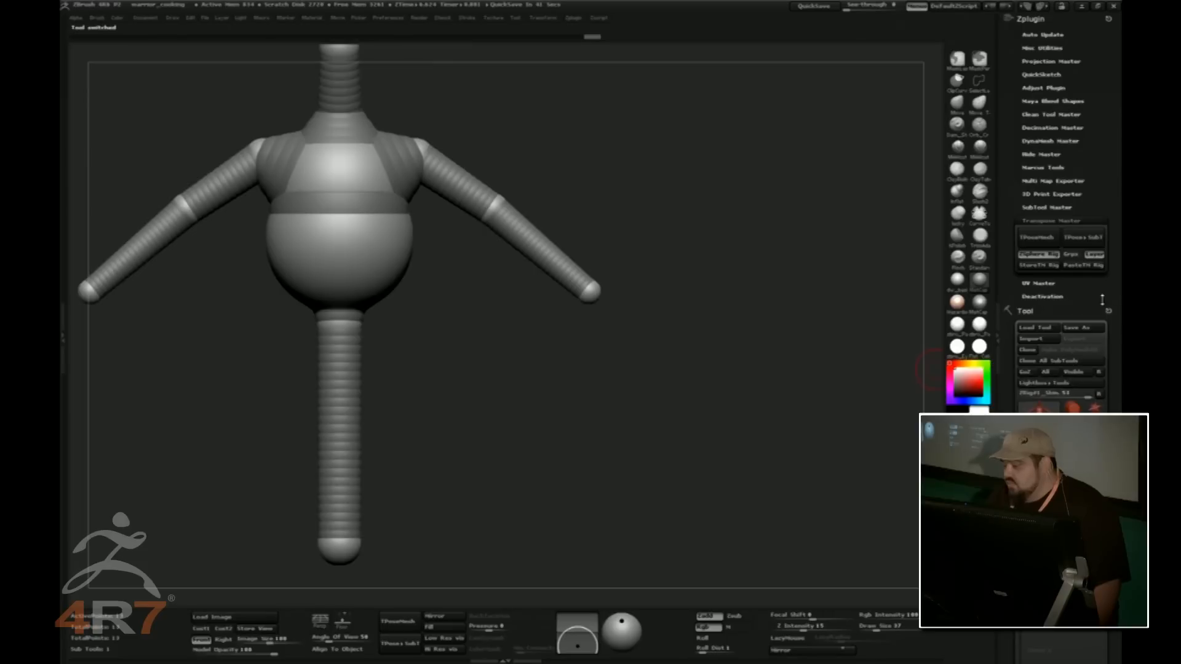
{"action": "left_click", "coordinate": [1043, 267]}
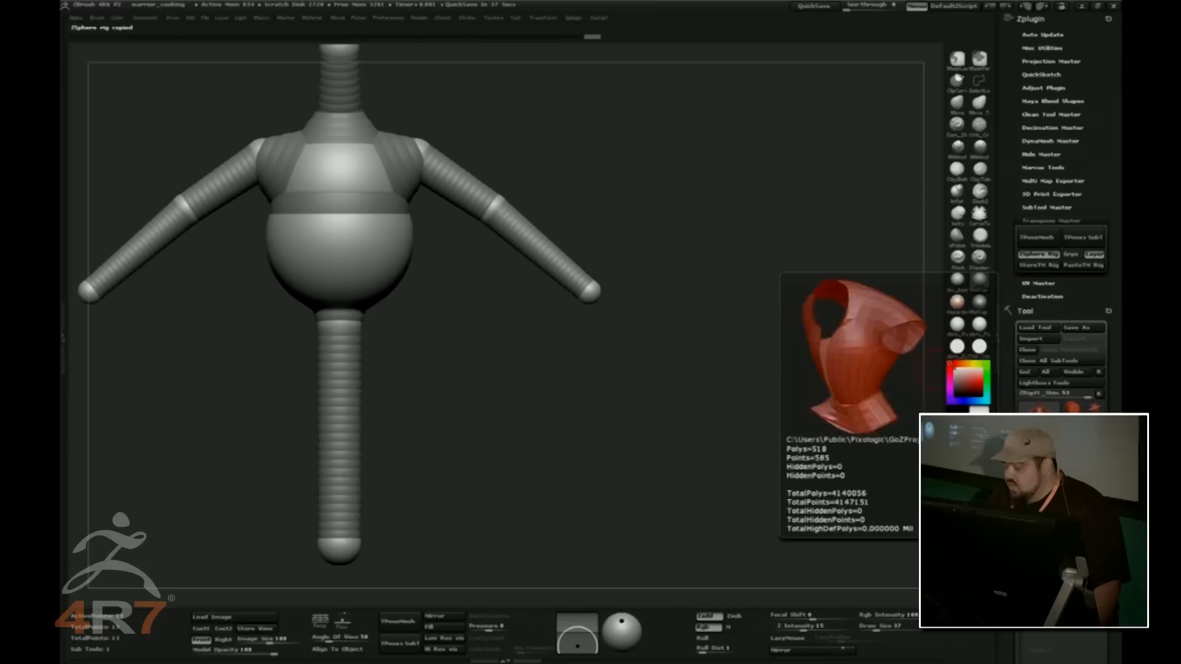
Return to the new ZRig#2_Skin tool and paste the stored ZSphere rig into it
{"action": "left_click", "coordinate": [1051, 458]}
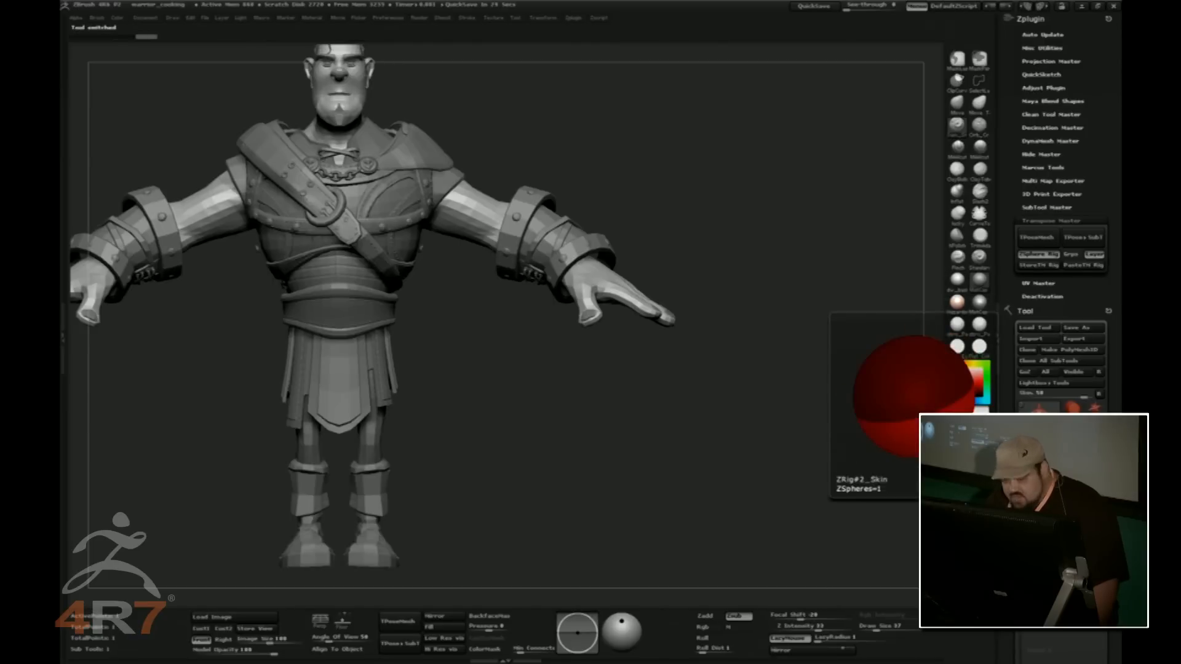
{"action": "left_click", "coordinate": [1073, 436]}
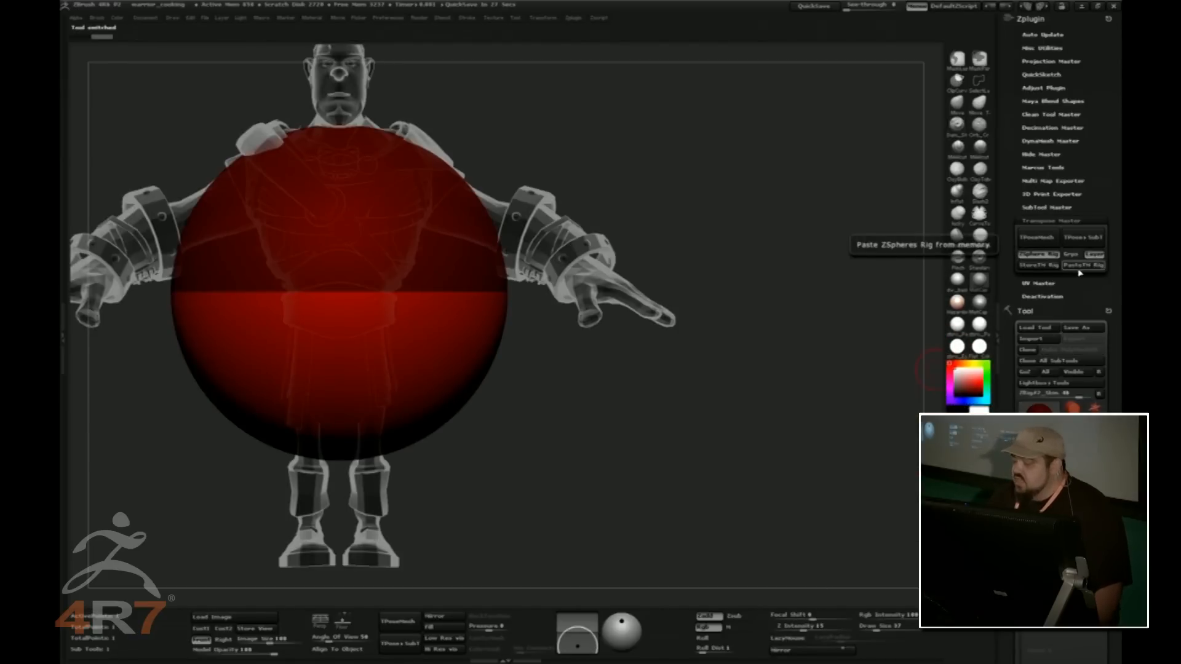
{"action": "left_click", "coordinate": [1078, 268]}
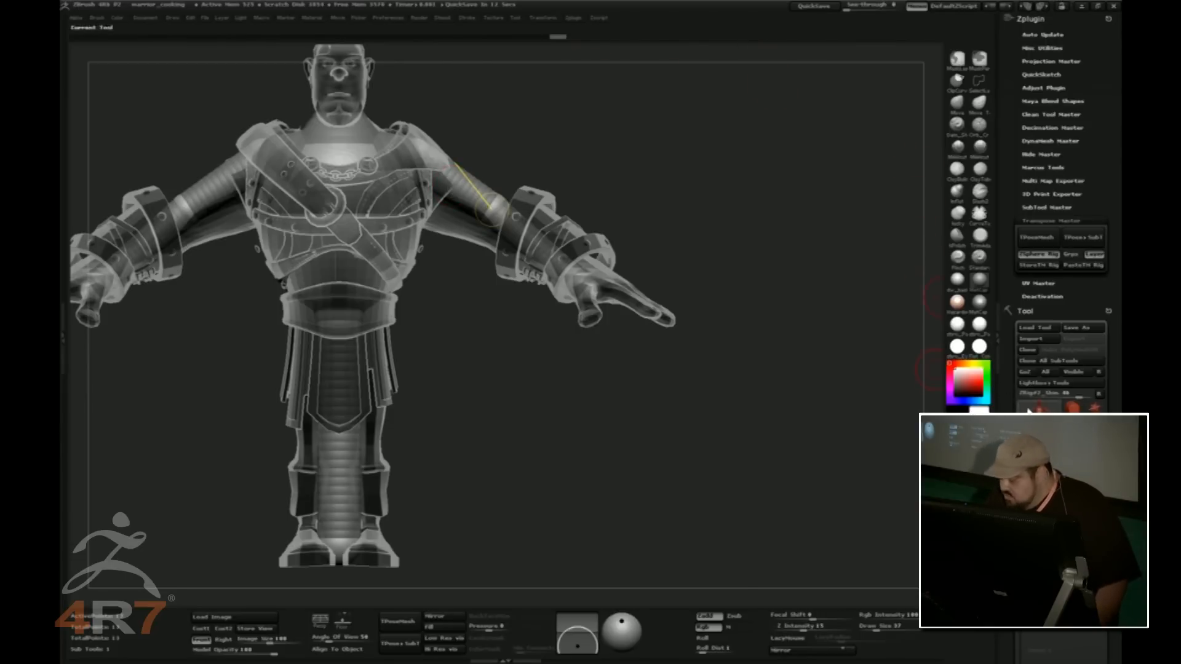
Switch back to the posed warrior's shirt tool and isolate the m_pants subtool
{"action": "mouse_move", "coordinate": [1038, 425]}
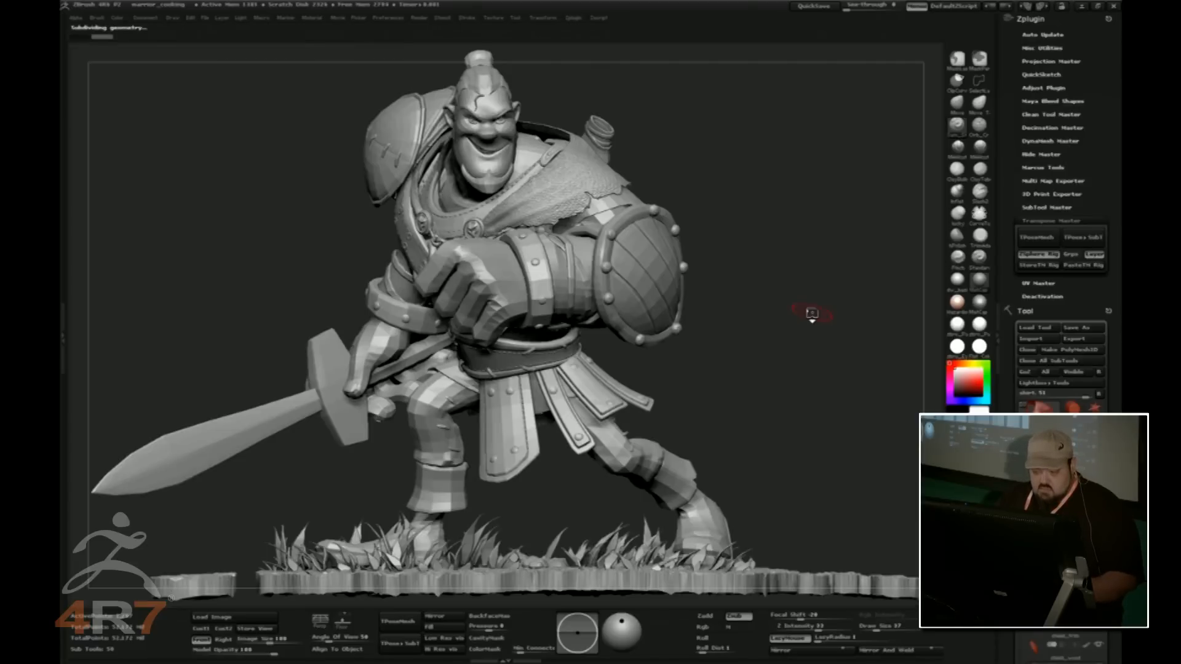
{"action": "left_click_drag", "start_coordinate": [777, 330], "coordinate": [1005, 347]}
{"action": "left_click_drag", "start_coordinate": [830, 362], "coordinate": [772, 299]}
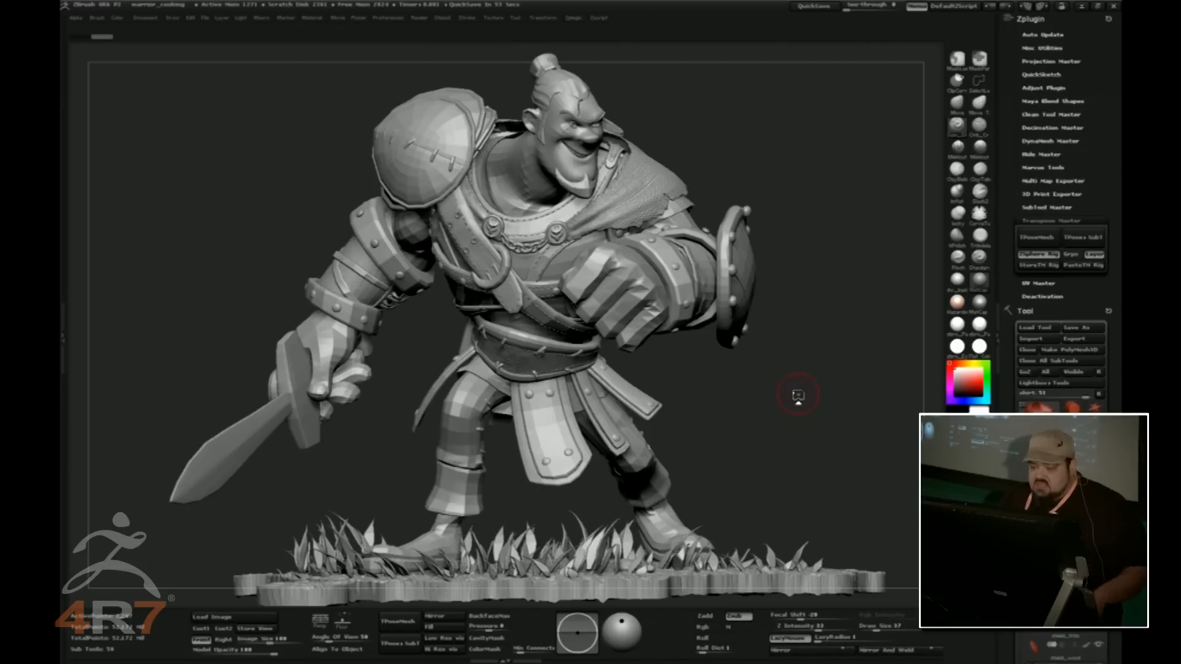
{"action": "left_click", "coordinate": [462, 409], "text": "alt"}
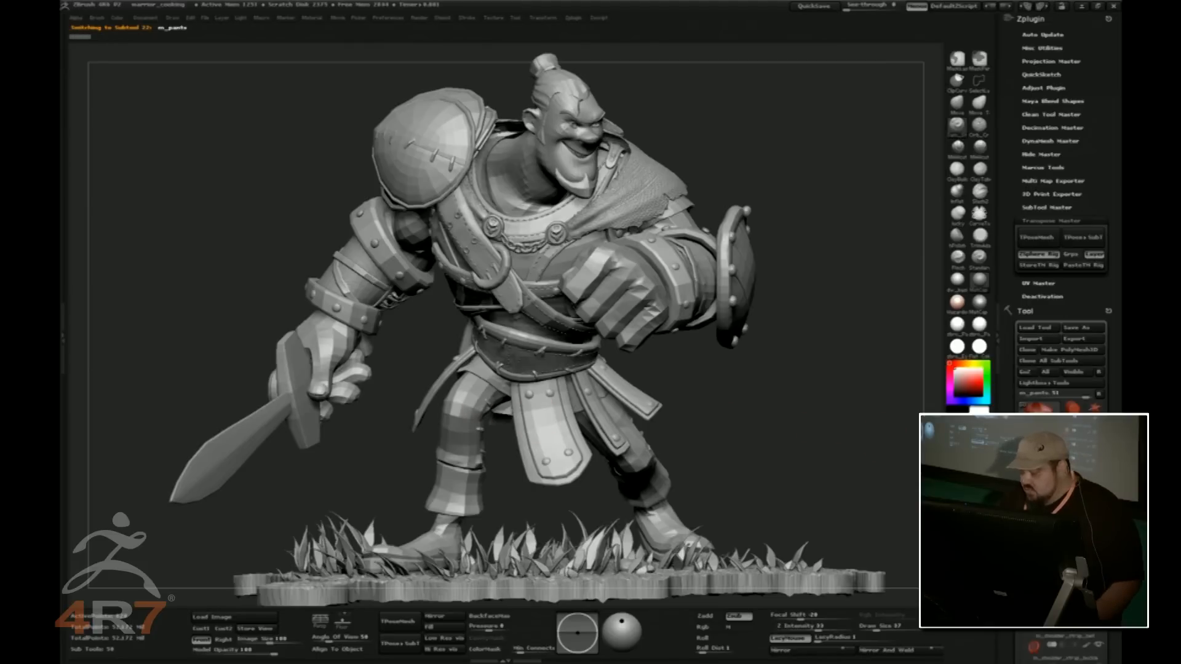
{"action": "left_click", "coordinate": [1098, 534]}
Preview the pants' flattened UV layout with Morph UV and return them to their 3D shape
{"action": "left_click_drag", "start_coordinate": [1009, 430], "coordinate": [1009, 372]}
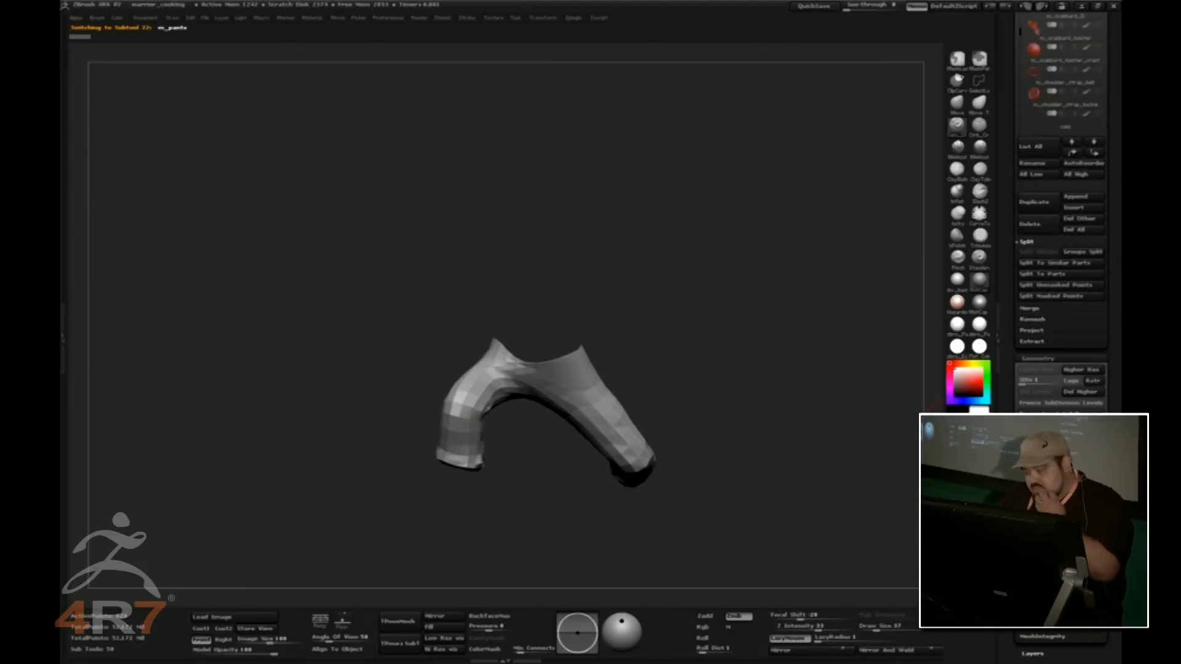
{"action": "left_click_drag", "start_coordinate": [1009, 372], "coordinate": [1007, 390]}
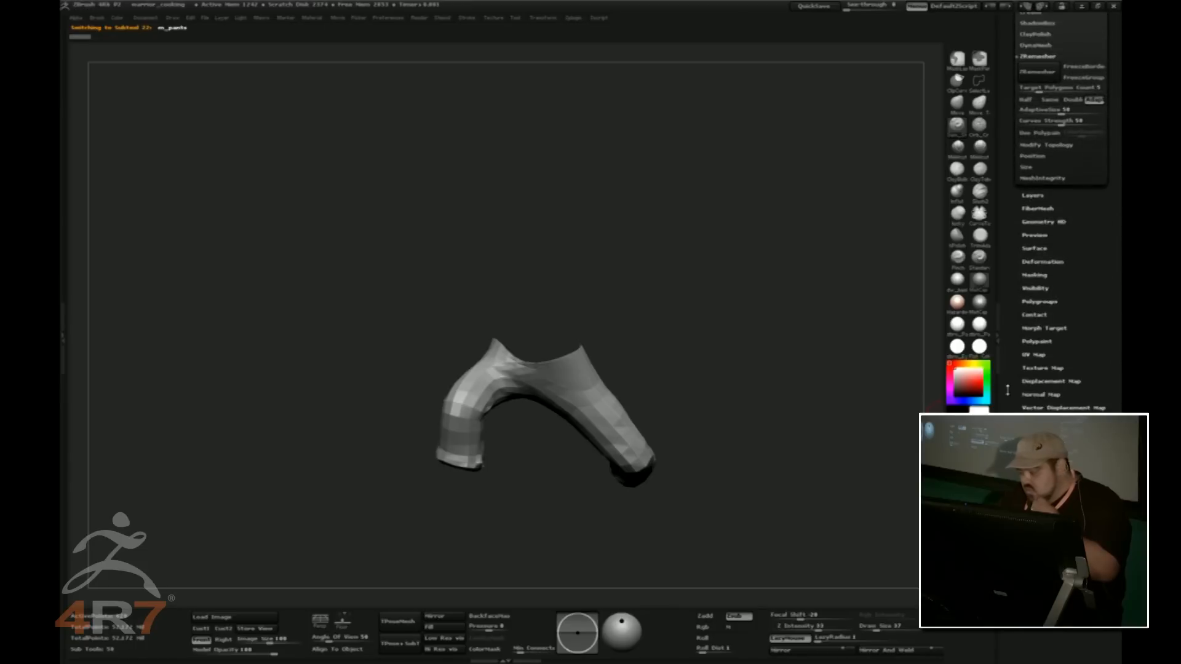
{"action": "left_click", "coordinate": [1039, 355]}
{"action": "left_click", "coordinate": [1073, 365]}
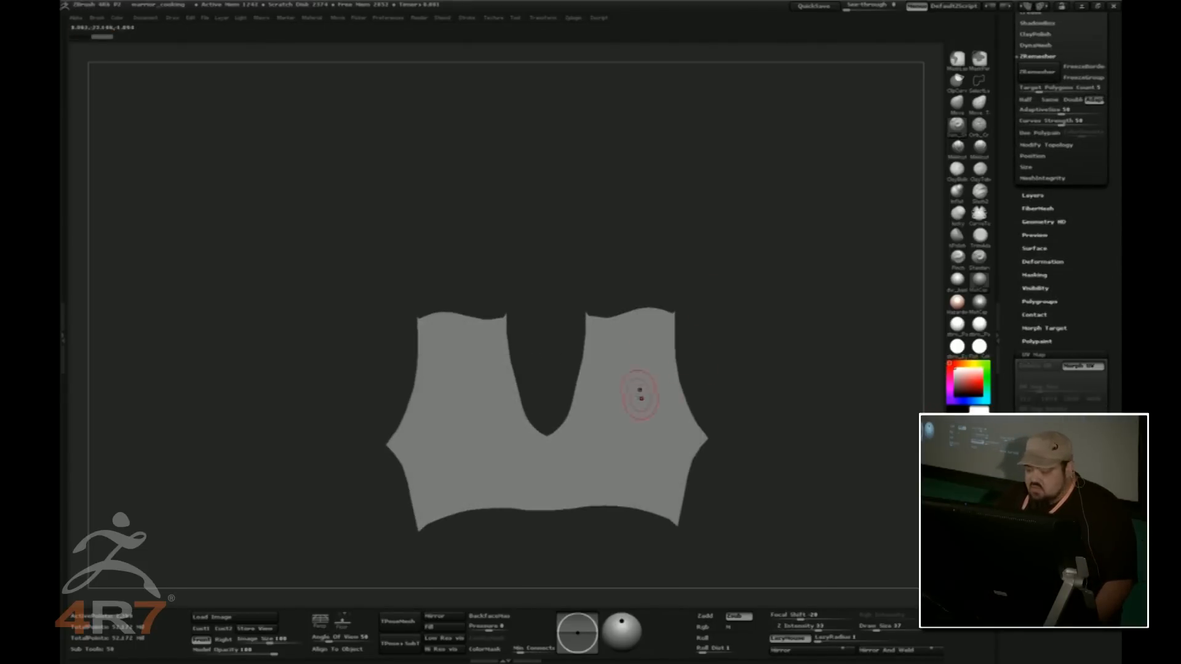
{"action": "left_click", "coordinate": [1082, 366]}
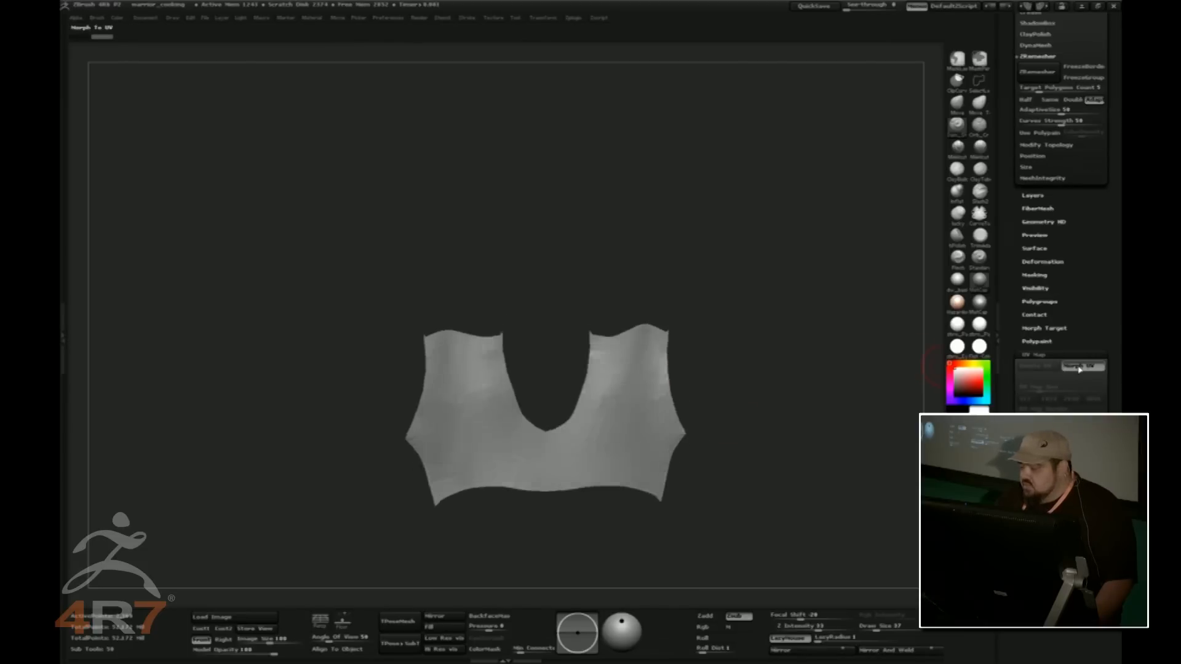
Inspect the pants at a higher subdivision level, return to the lowest level and check the UV morph again
{"action": "left_click_drag", "start_coordinate": [788, 318], "coordinate": [766, 321]}
{"action": "key", "text": "ctrl+d"}
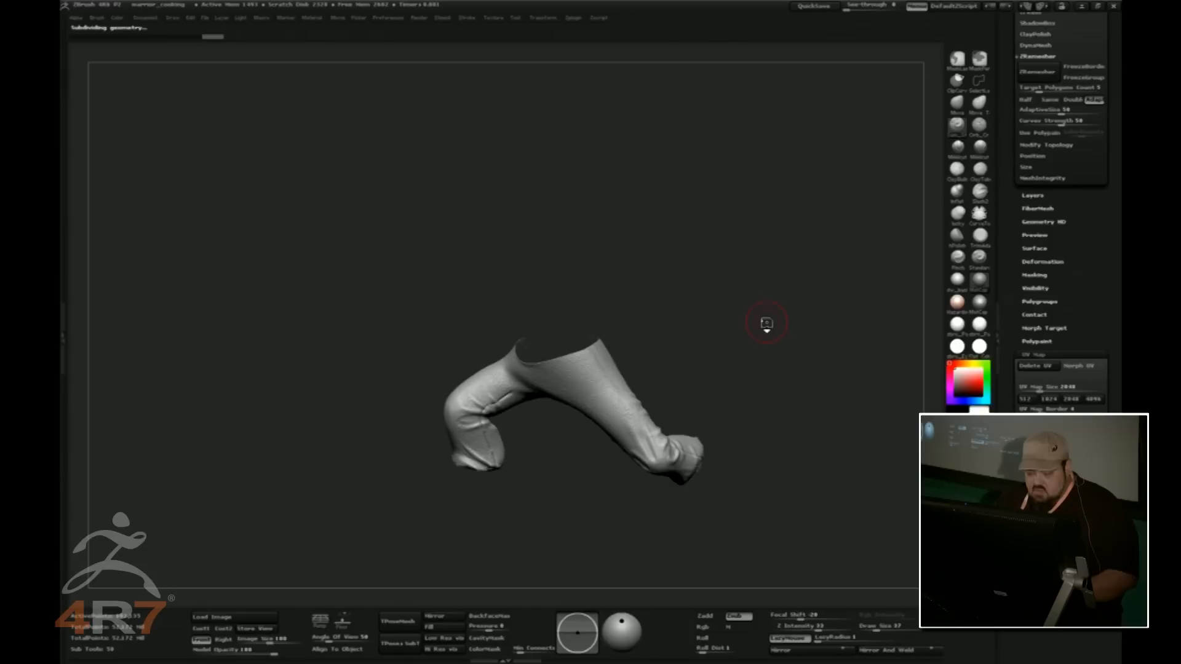
{"action": "left_click_drag", "start_coordinate": [705, 333], "coordinate": [714, 367]}
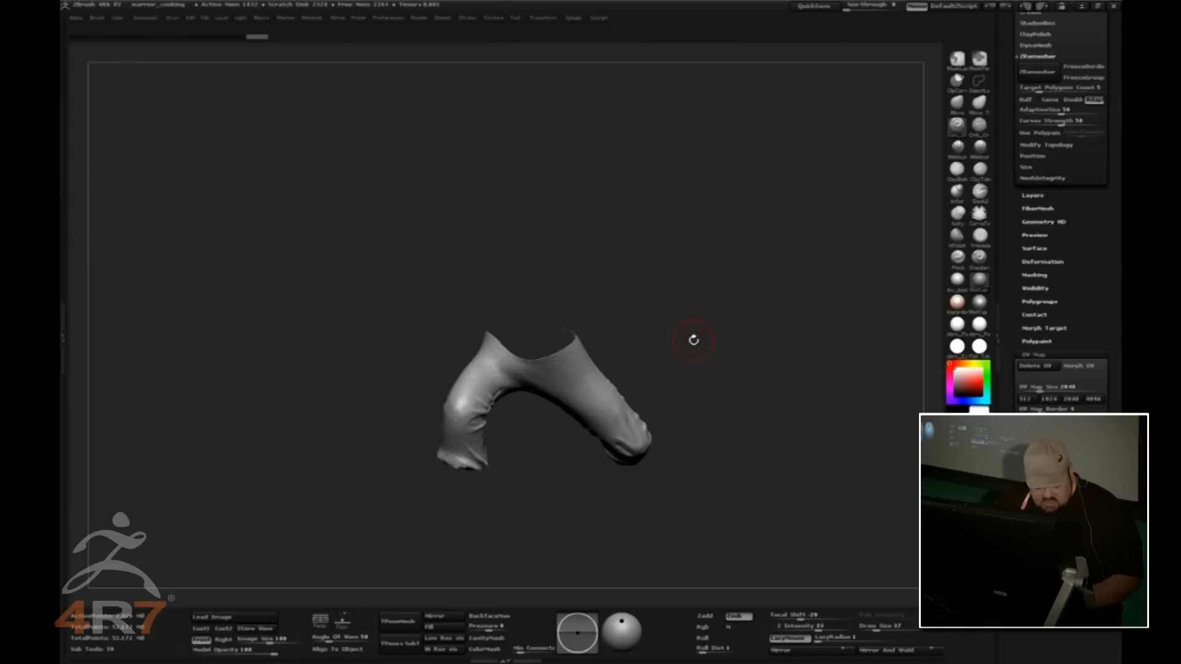
{"action": "key", "text": "ctrl"}
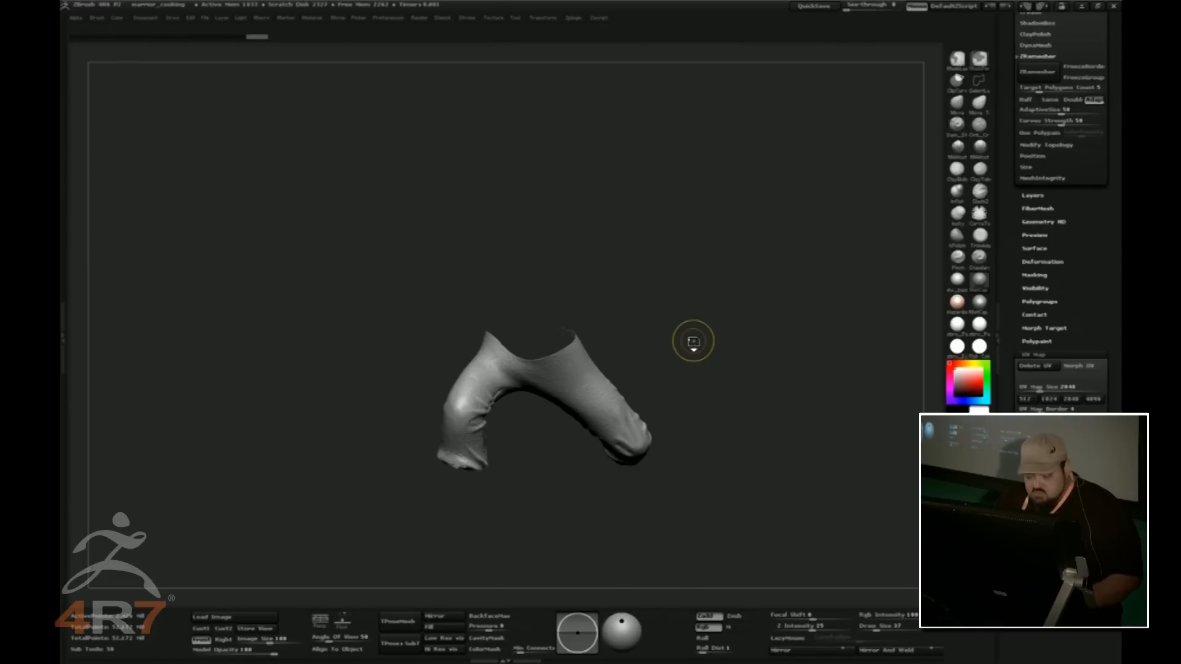
{"action": "key", "text": "shift+d"}
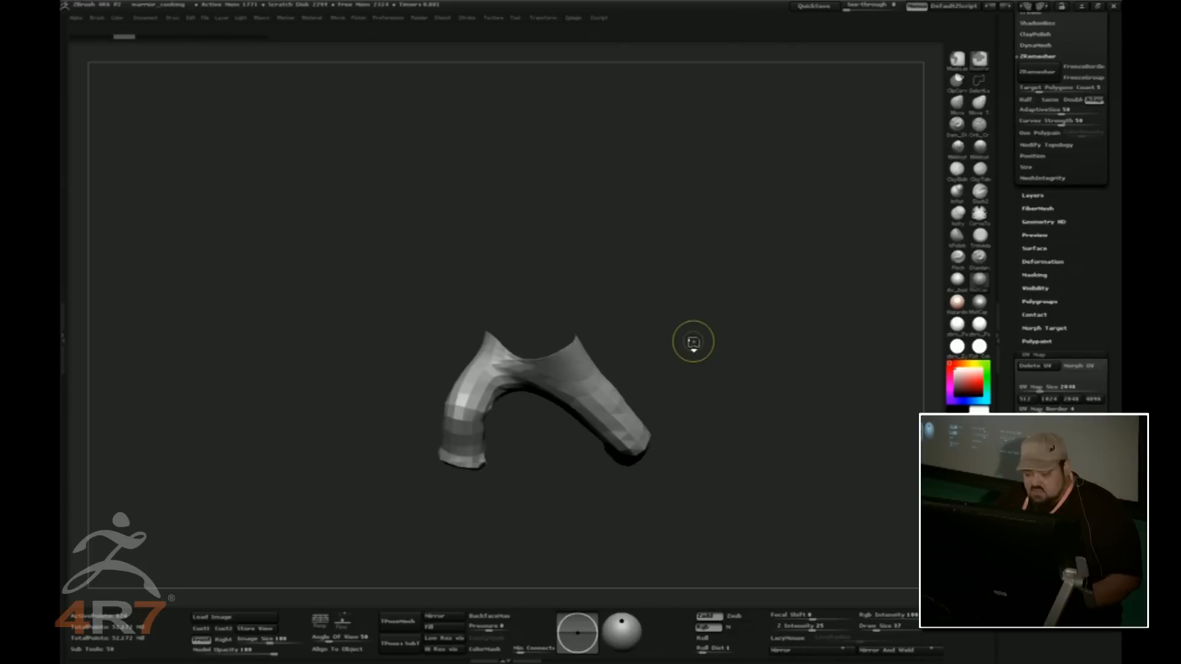
{"action": "key", "text": "ctrl+z"}
{"action": "left_click", "coordinate": [1081, 370]}
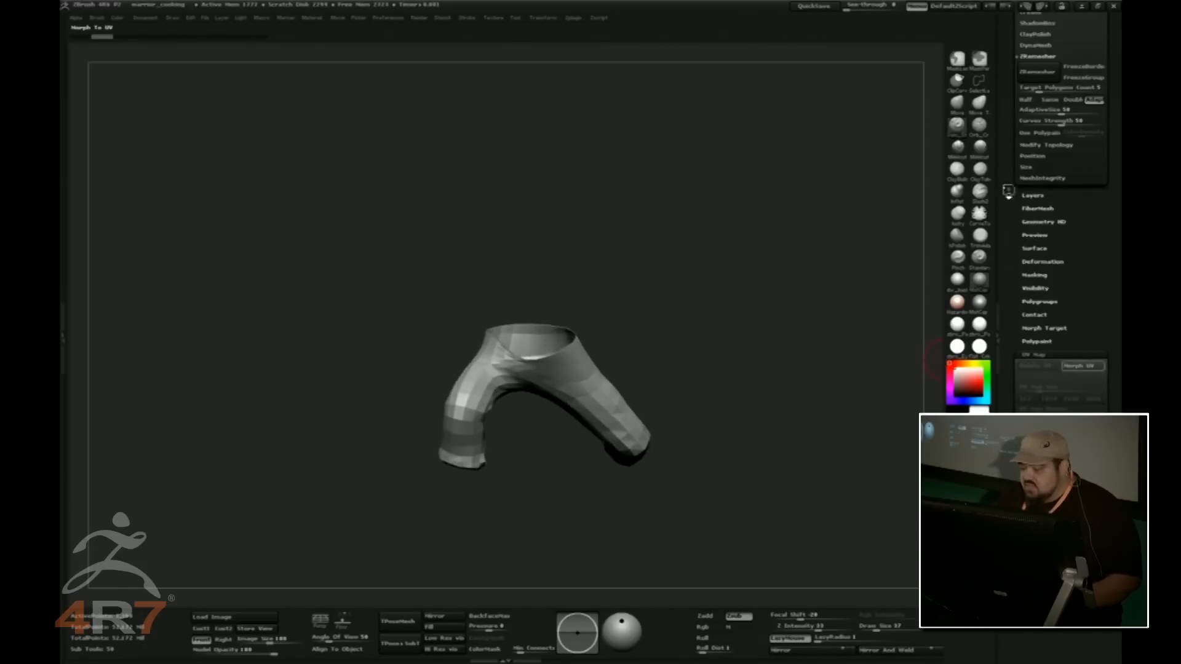
Duplicate the m_pants subtool and subdivide the copy again from its lowest level into a smooth surface without the sculpted folds
{"action": "left_click_drag", "start_coordinate": [1009, 163], "coordinate": [1024, 292]}
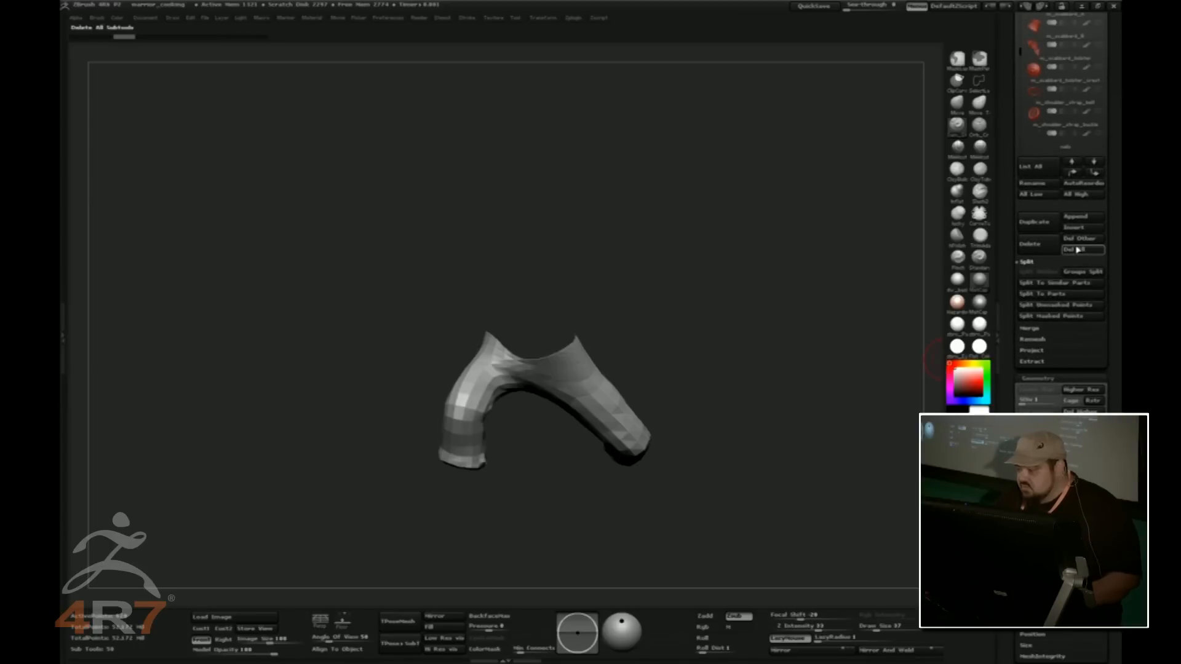
{"action": "left_click", "coordinate": [1033, 232]}
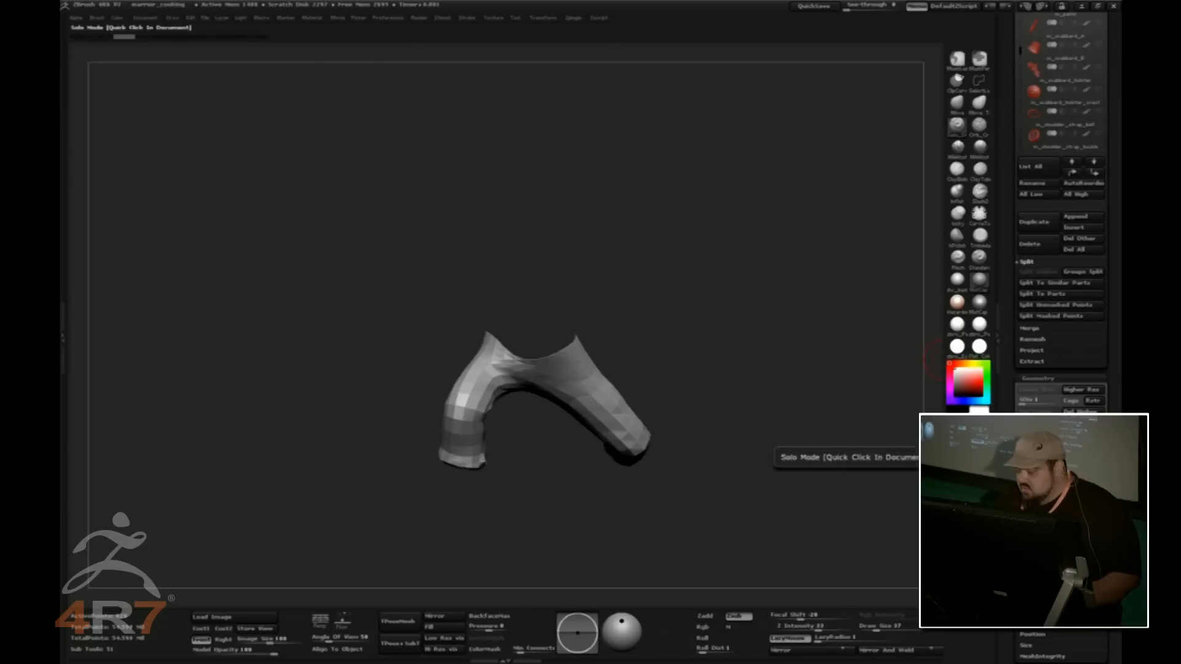
{"action": "scroll", "coordinate": [1040, 388], "scroll_direction": "down", "scroll_amount": 1}
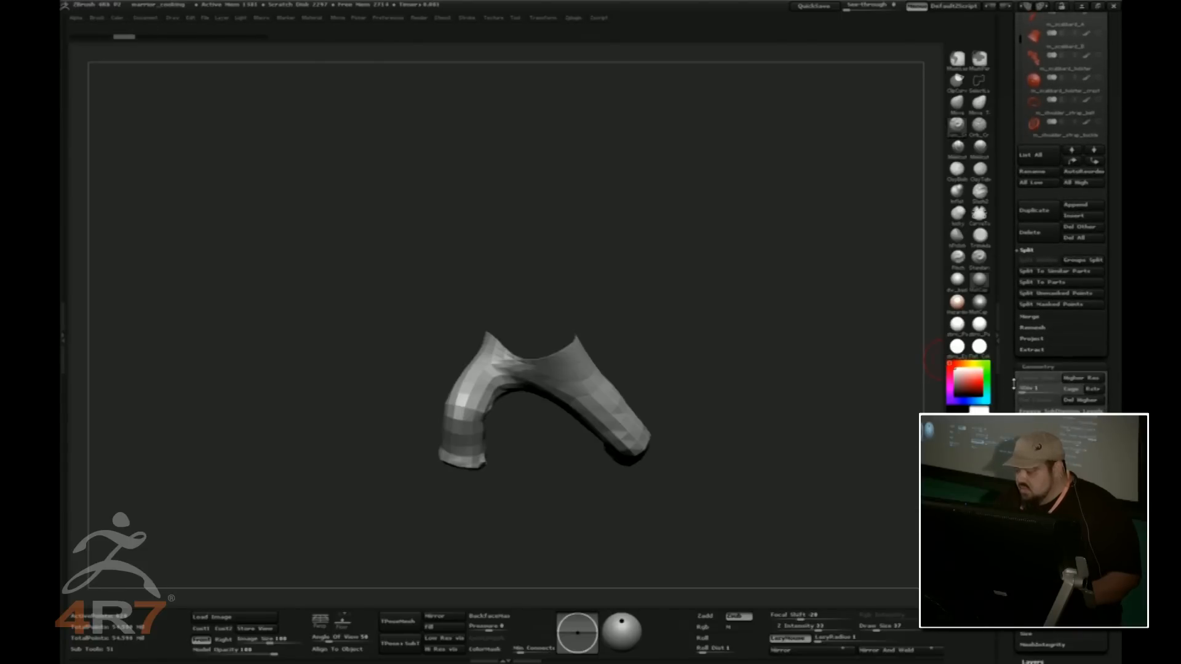
{"action": "left_click", "coordinate": [1066, 388]}
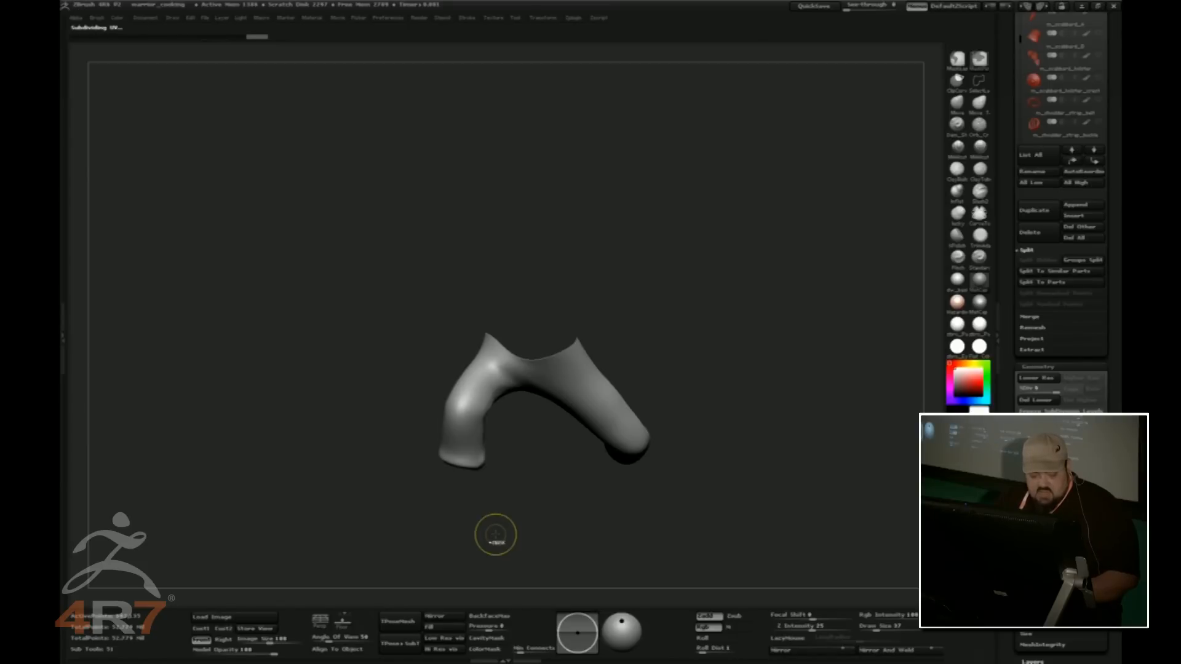
{"action": "left_click_drag", "start_coordinate": [649, 478], "coordinate": [725, 369]}
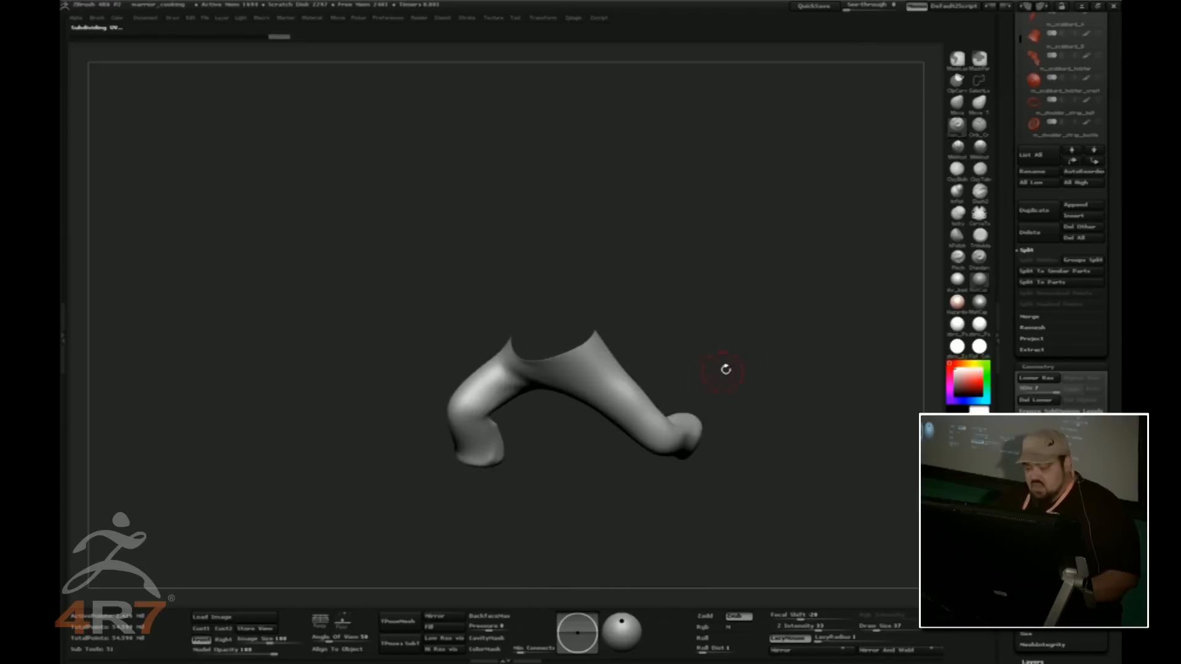
{"action": "left_click_drag", "start_coordinate": [601, 389], "coordinate": [565, 383]}
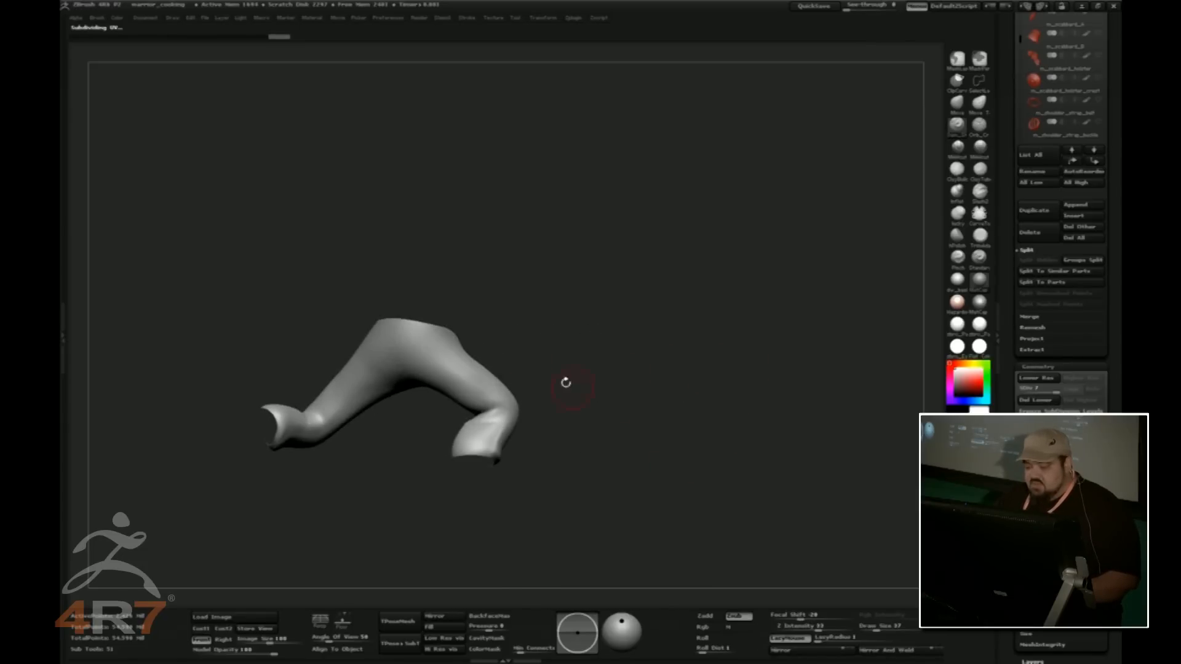
{"action": "left_click_drag", "start_coordinate": [614, 424], "coordinate": [768, 399]}
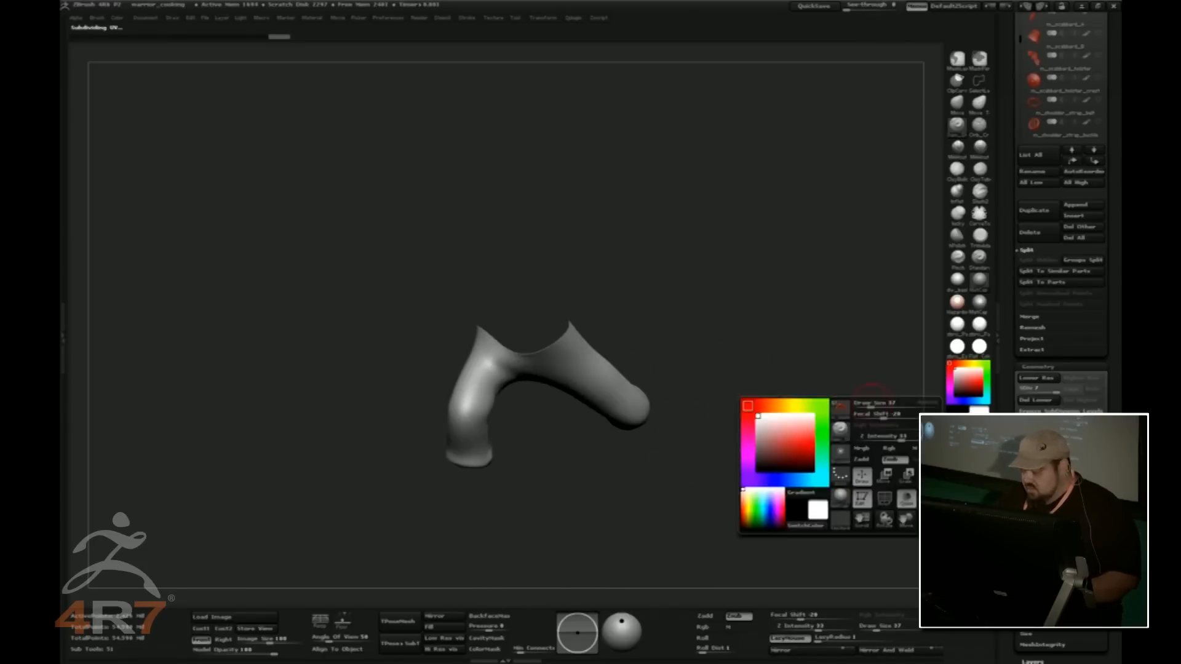
Apply the Noise07 surface noise preset from LightBox to the smooth pants
{"action": "left_click", "coordinate": [1068, 366]}
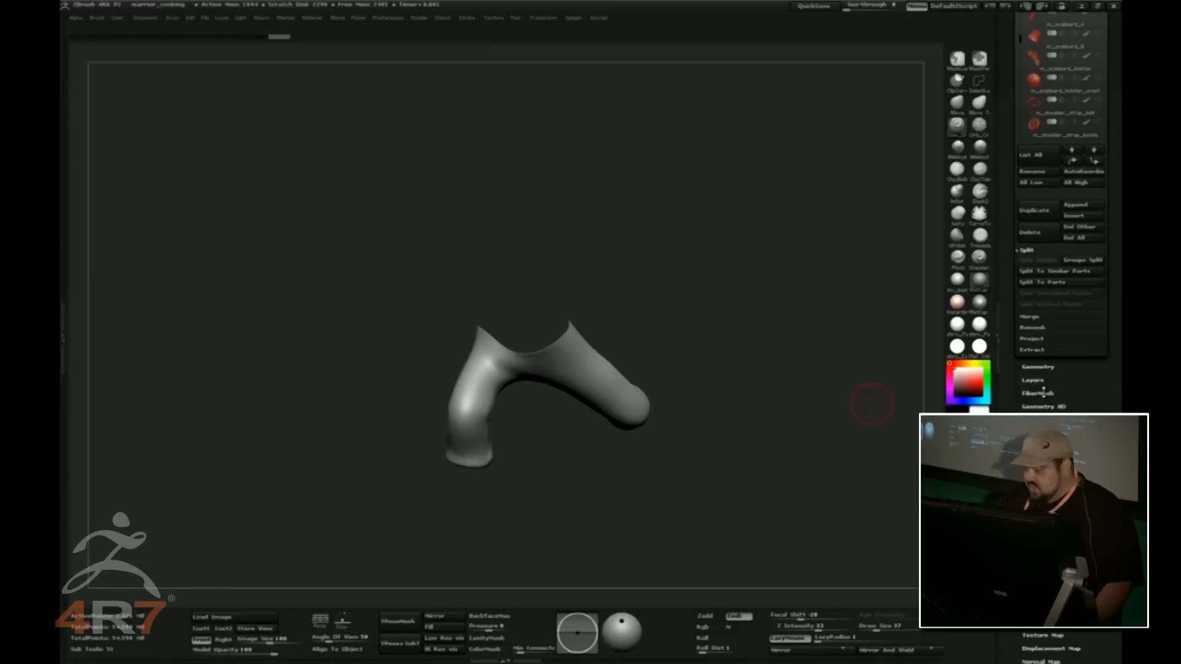
{"action": "left_click", "coordinate": [1035, 622]}
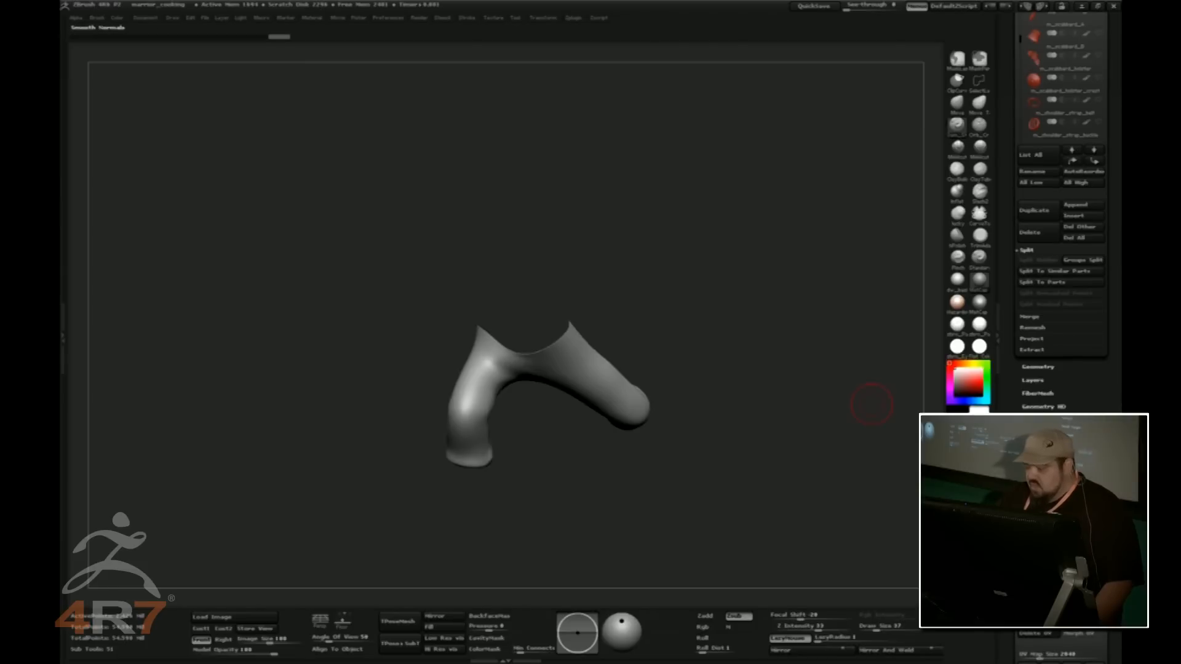
{"action": "key", "text": "comma"}
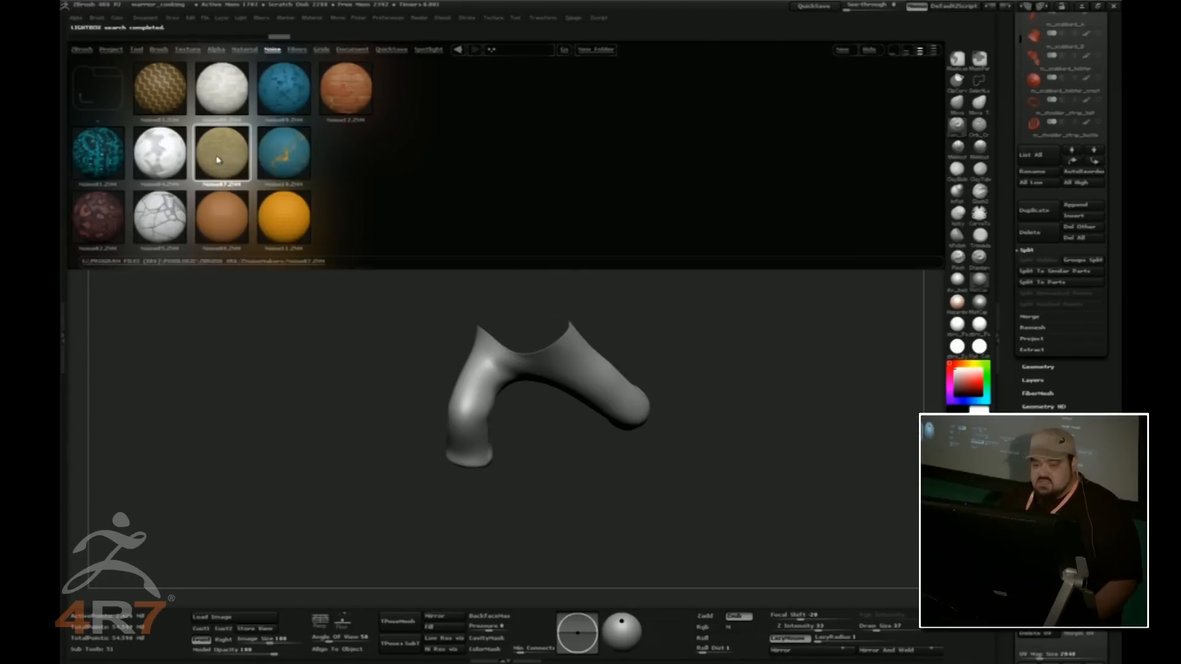
{"action": "double_click", "coordinate": [218, 154]}
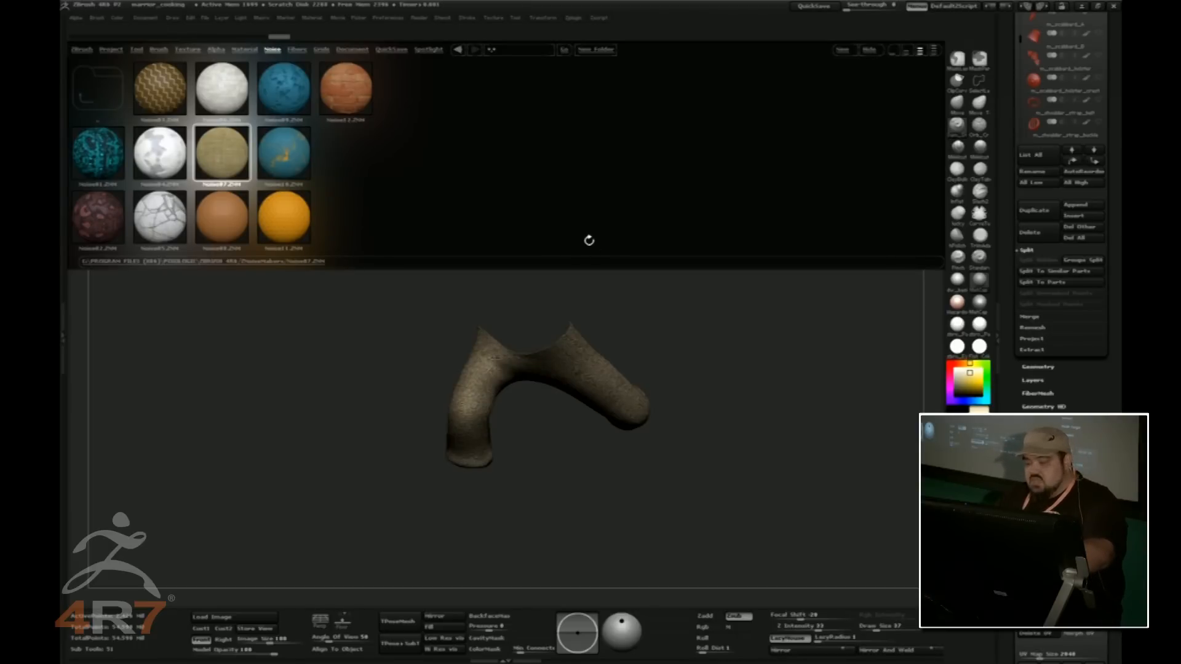
Edit the pants' surface noise in NoiseMaker, mapping the weave by UV instead of 3D
{"action": "left_click", "coordinate": [868, 49]}
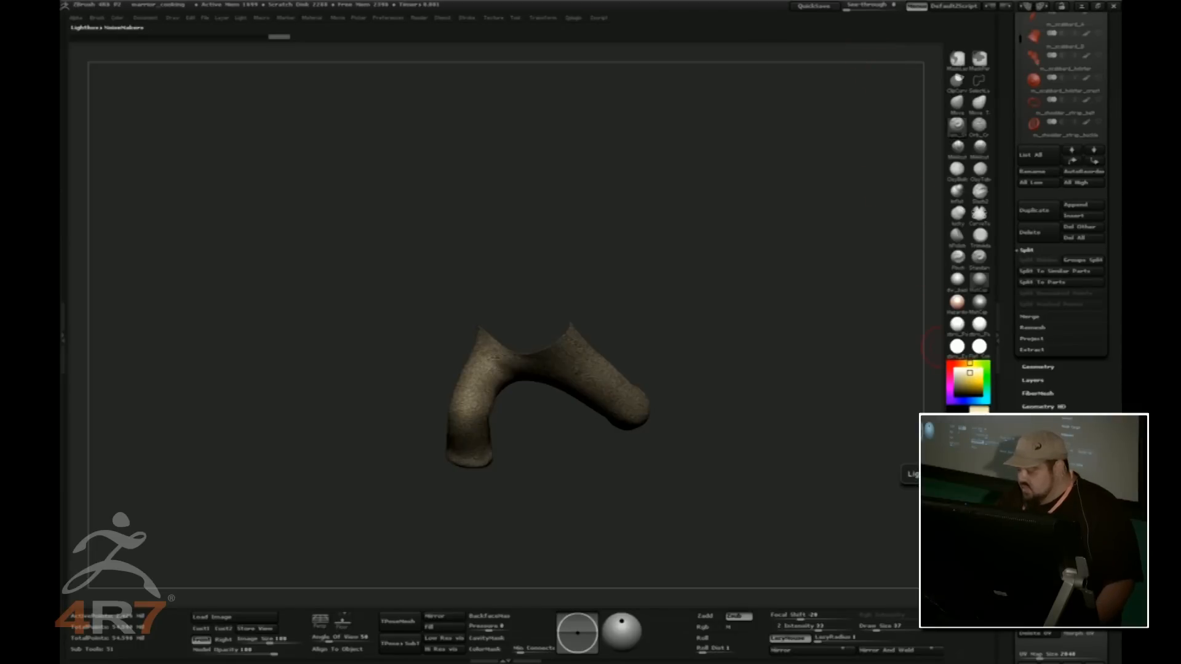
{"action": "left_click", "coordinate": [1067, 459]}
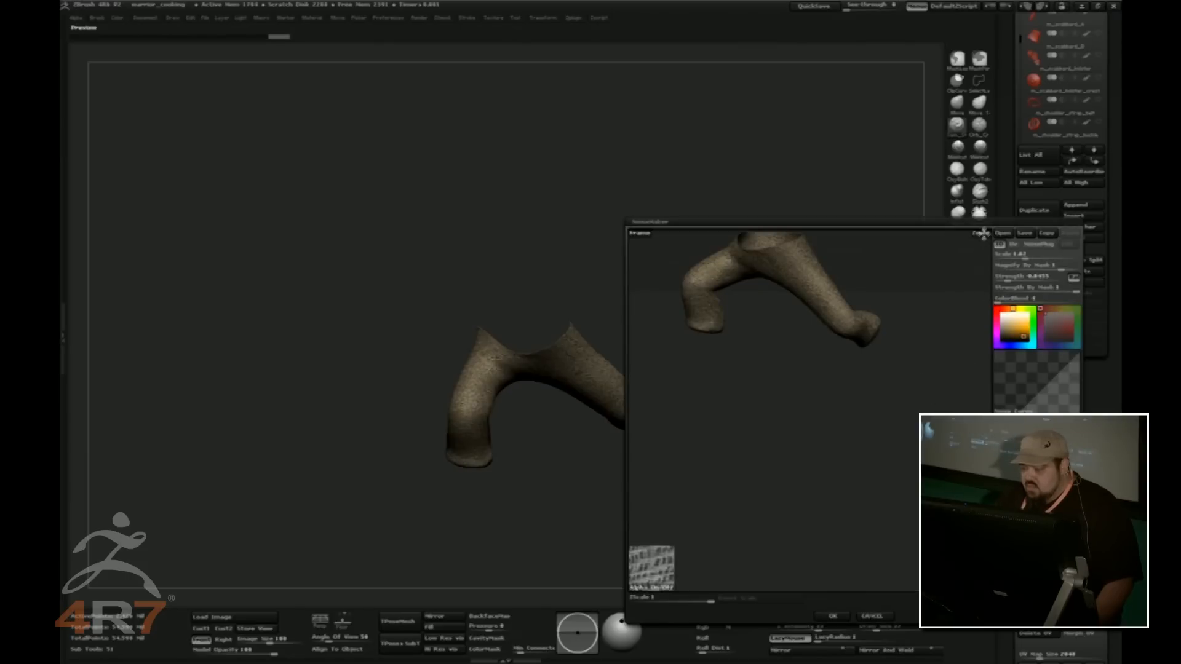
{"action": "right_click_drag", "start_coordinate": [895, 321], "coordinate": [873, 419], "text": "ctrl"}
{"action": "right_click_drag", "start_coordinate": [876, 365], "coordinate": [891, 392], "text": "ctrl"}
{"action": "right_click_drag", "start_coordinate": [903, 314], "coordinate": [933, 356], "text": "alt"}
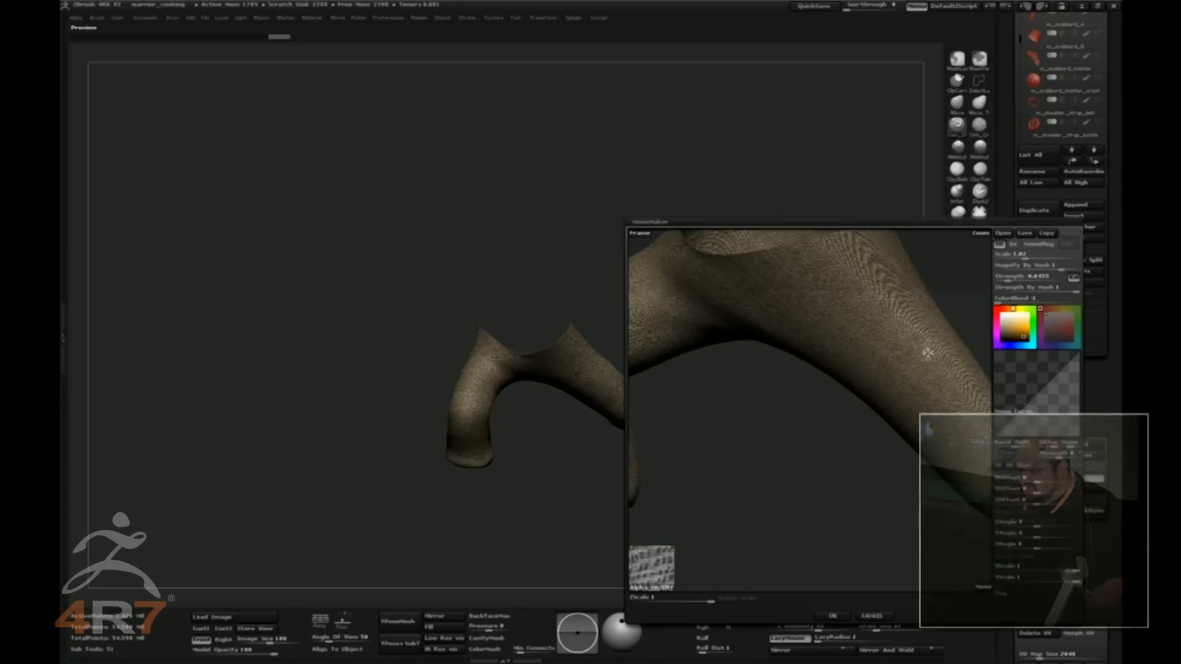
{"action": "right_click_drag", "start_coordinate": [945, 264], "coordinate": [946, 321], "text": "alt"}
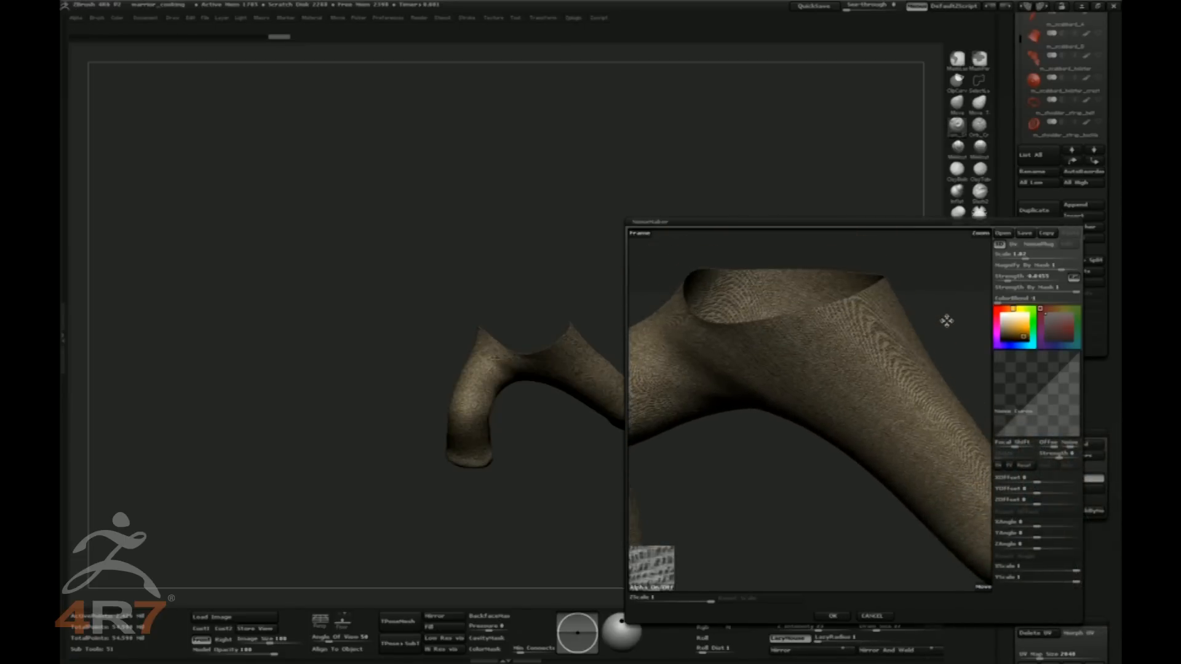
{"action": "left_click", "coordinate": [1013, 244]}
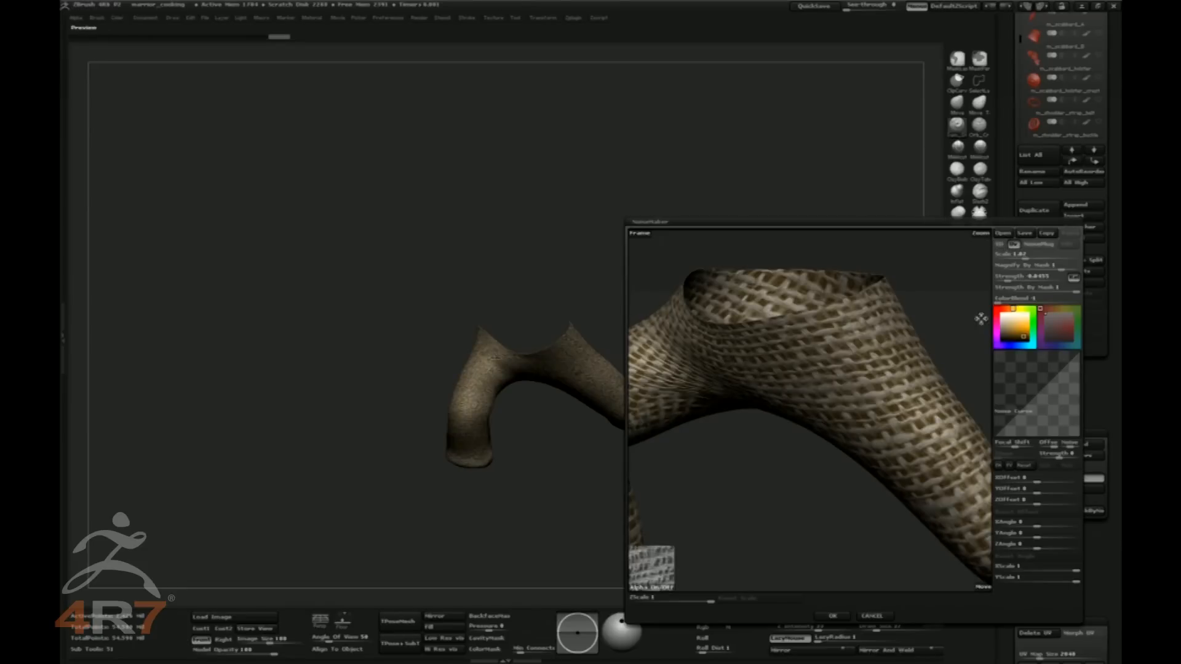
Refine the weave noise with a smaller scale, ColorBlend 0 and a strength of about -0.2, and accept the settings
{"action": "left_click_drag", "start_coordinate": [1025, 259], "coordinate": [1027, 300]}
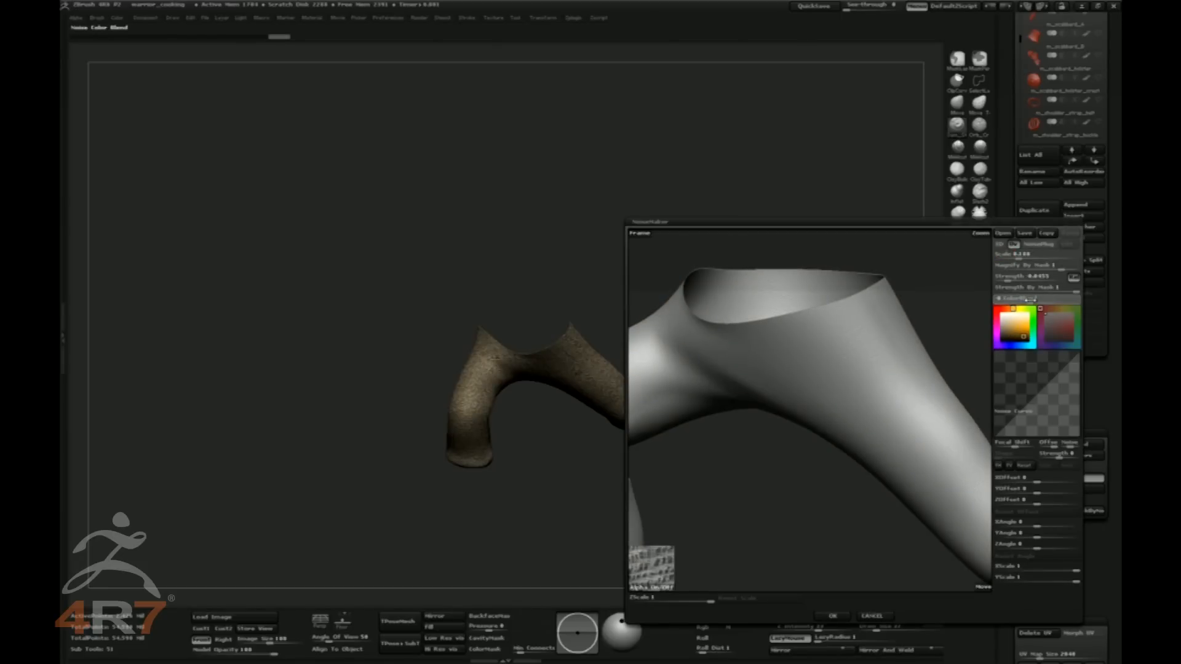
{"action": "left_click_drag", "start_coordinate": [955, 280], "coordinate": [964, 280]}
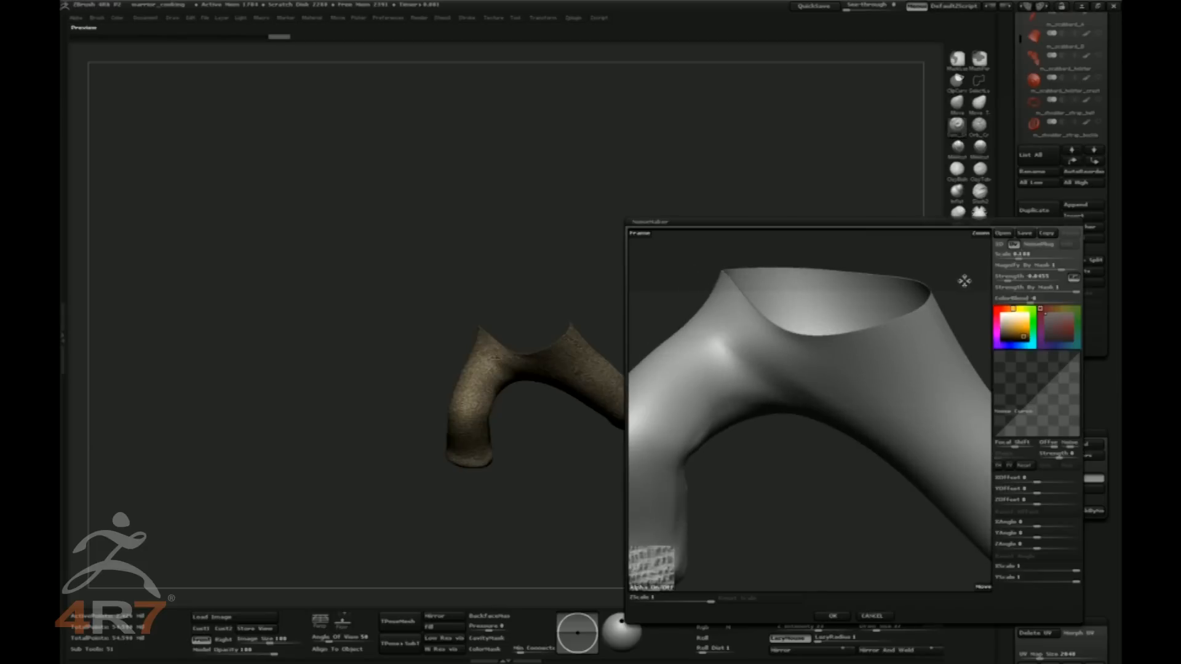
{"action": "left_click_drag", "start_coordinate": [1008, 281], "coordinate": [1002, 281]}
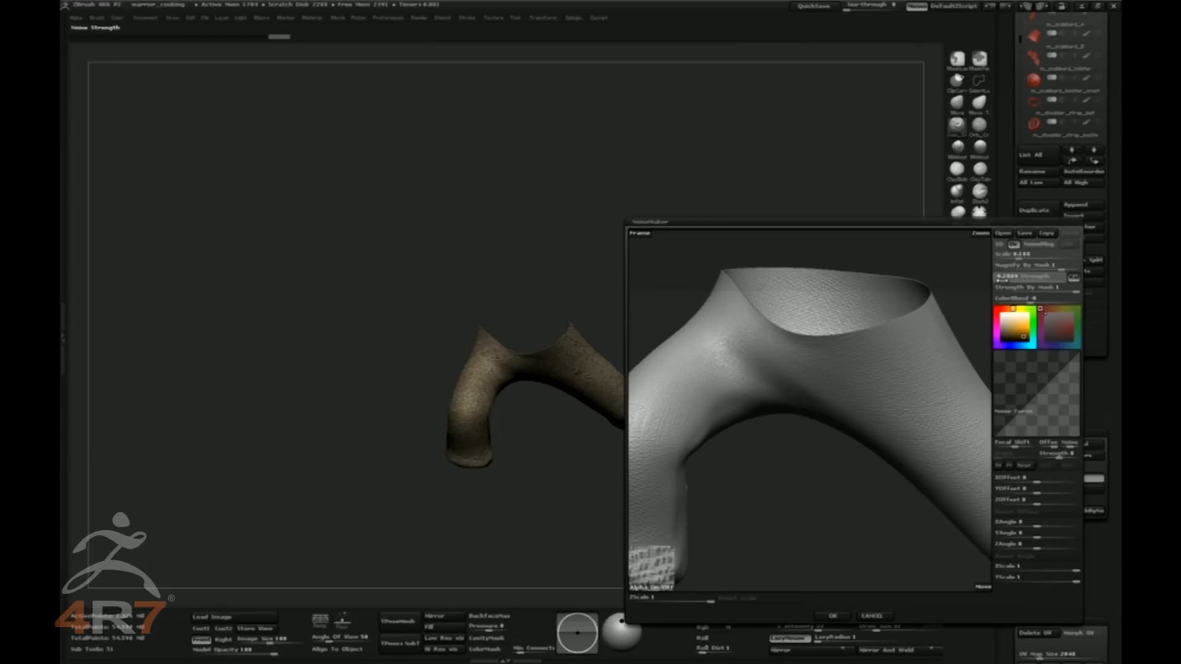
{"action": "left_click", "coordinate": [1001, 281]}
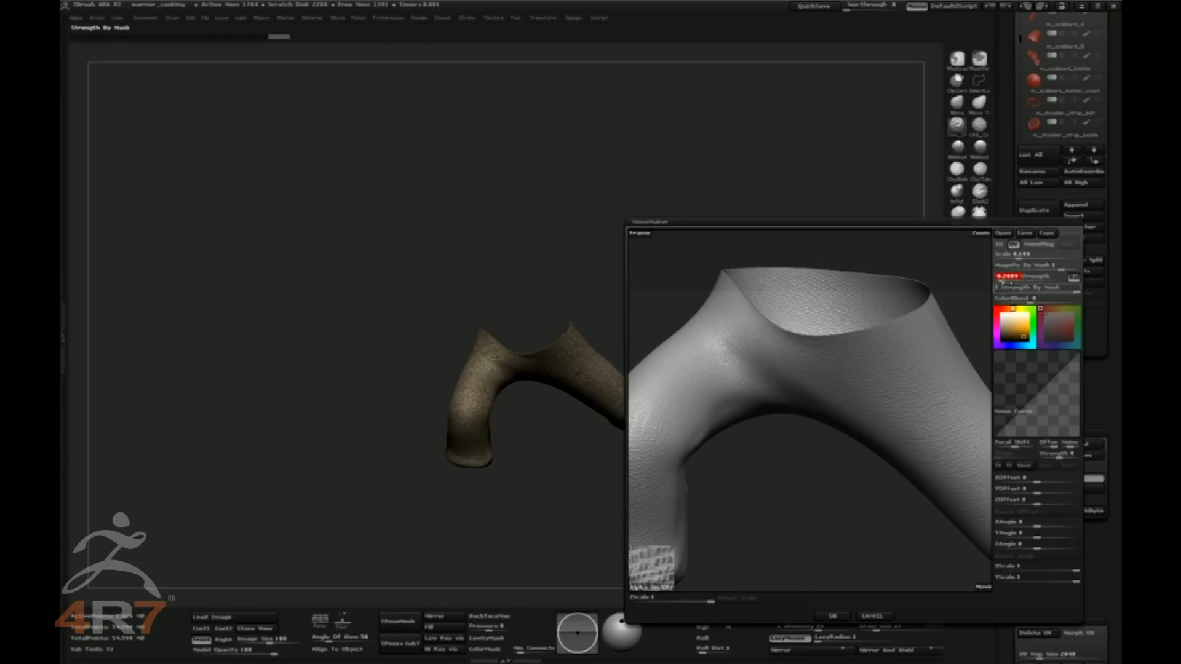
{"action": "key", "text": "Return"}
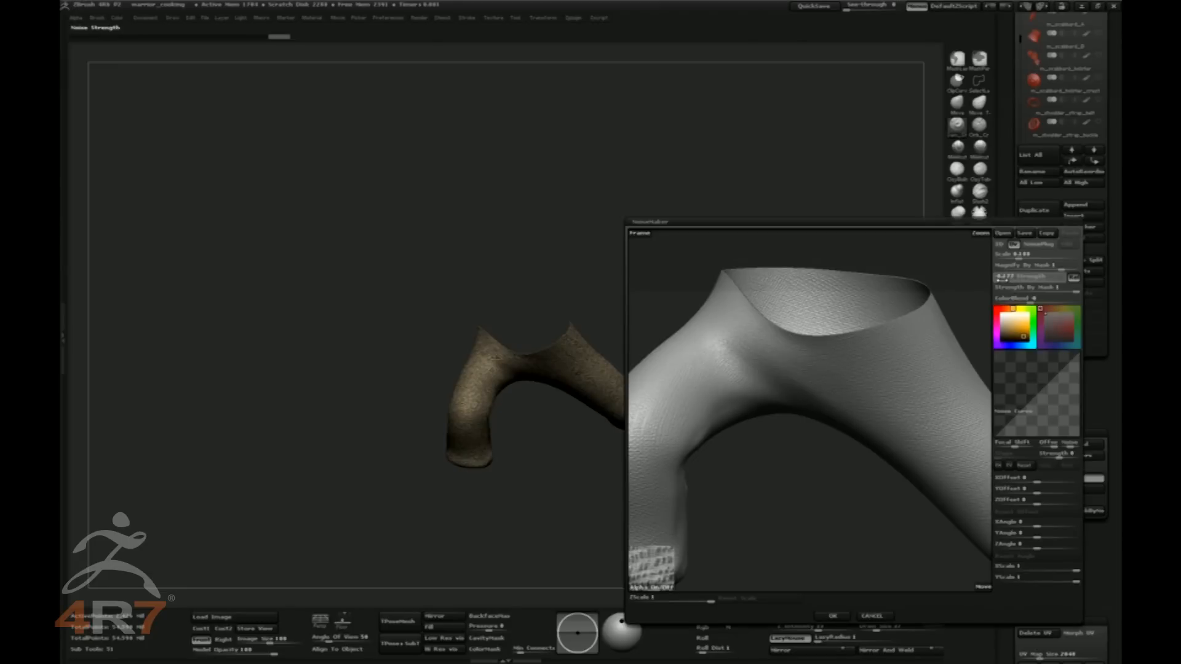
{"action": "left_click_drag", "start_coordinate": [1002, 281], "coordinate": [1001, 281]}
{"action": "left_click", "coordinate": [1001, 281]}
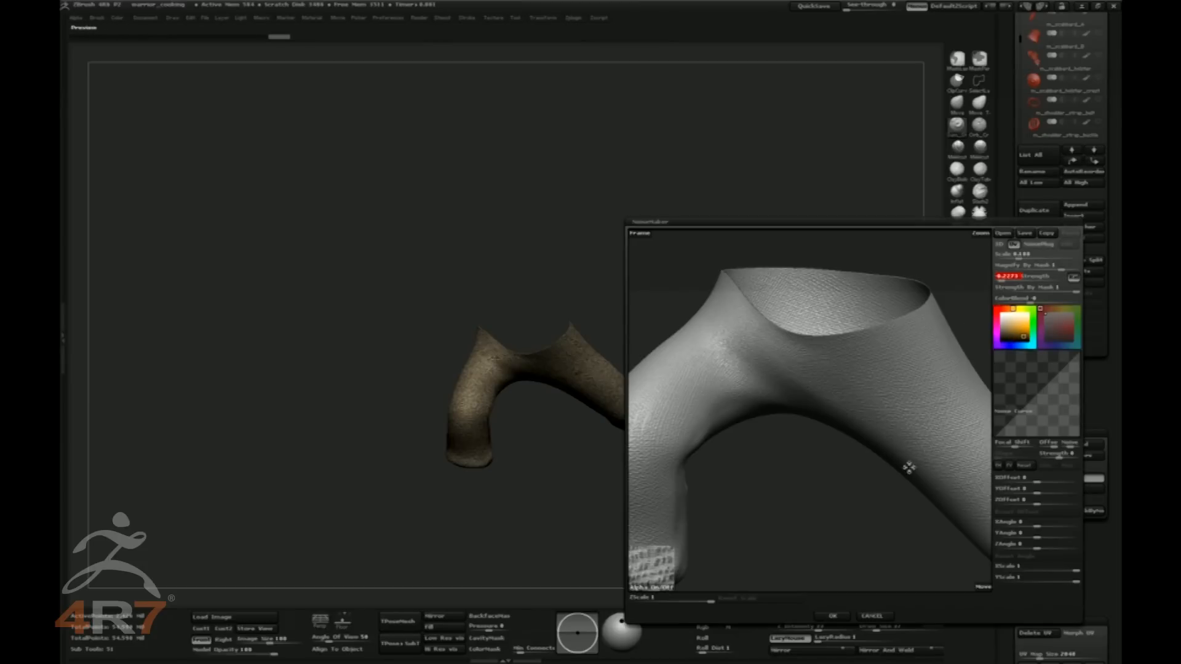
{"action": "left_click", "coordinate": [831, 616]}
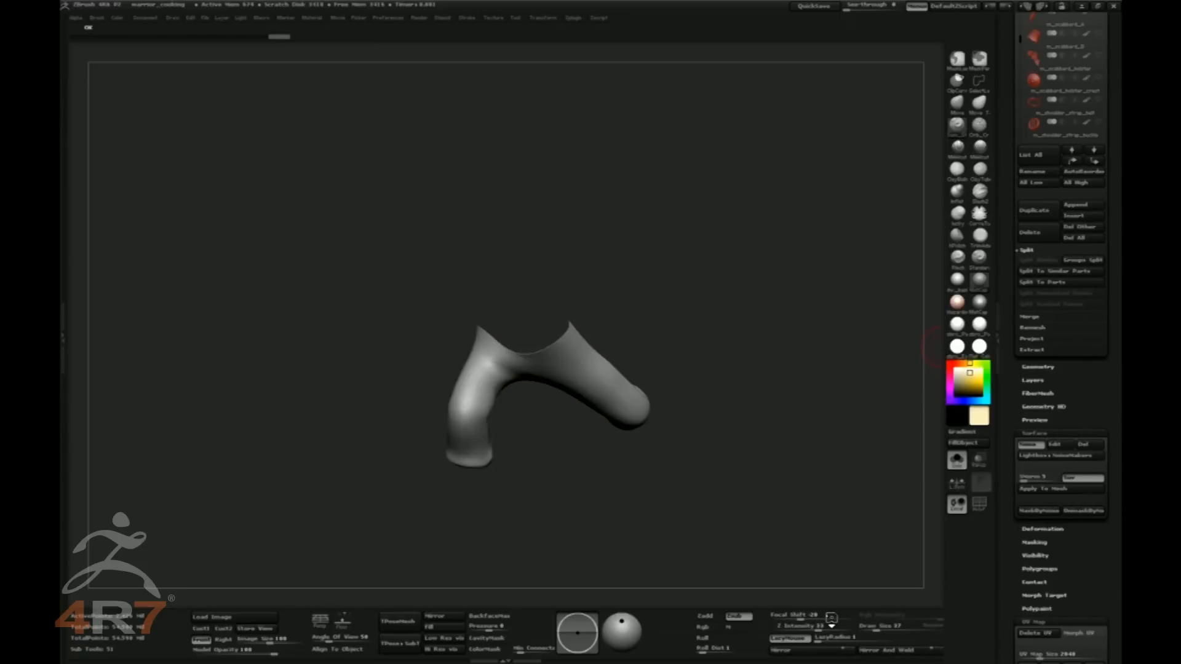
Apply the woven surface noise to the pants mesh as real geometry
{"action": "left_click_drag", "start_coordinate": [788, 482], "coordinate": [776, 415]}
{"action": "key", "text": "space"}
{"action": "left_click_drag", "start_coordinate": [827, 507], "coordinate": [824, 415]}
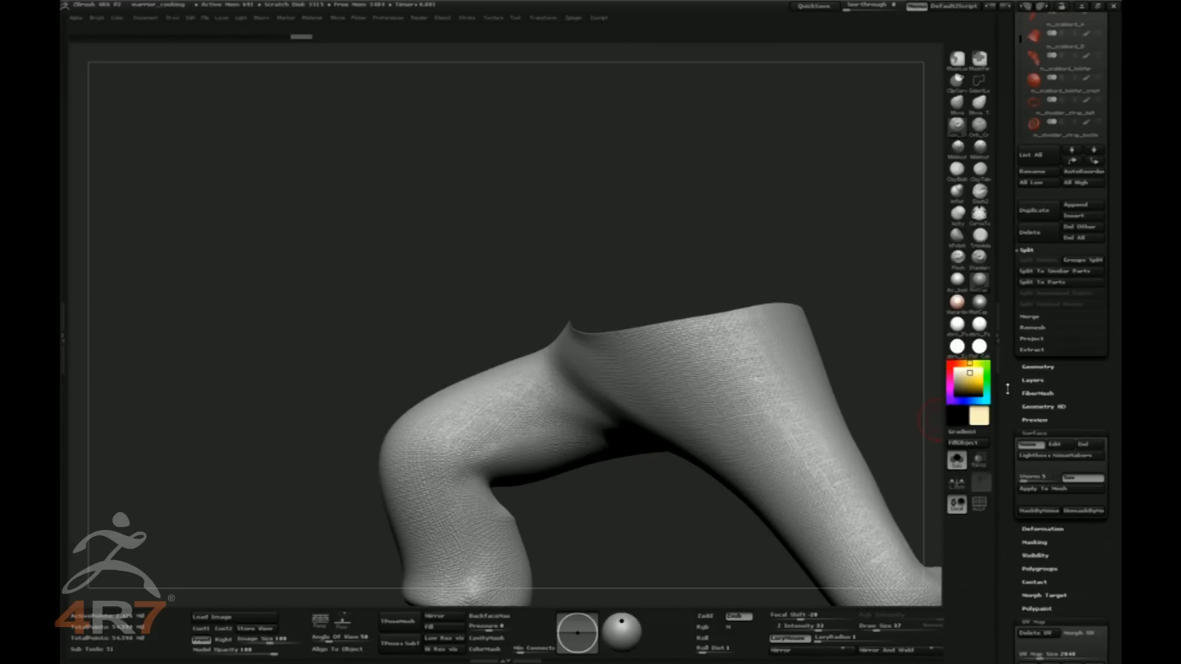
{"action": "scroll", "coordinate": [1052, 479], "scroll_direction": "down", "scroll_amount": 2}
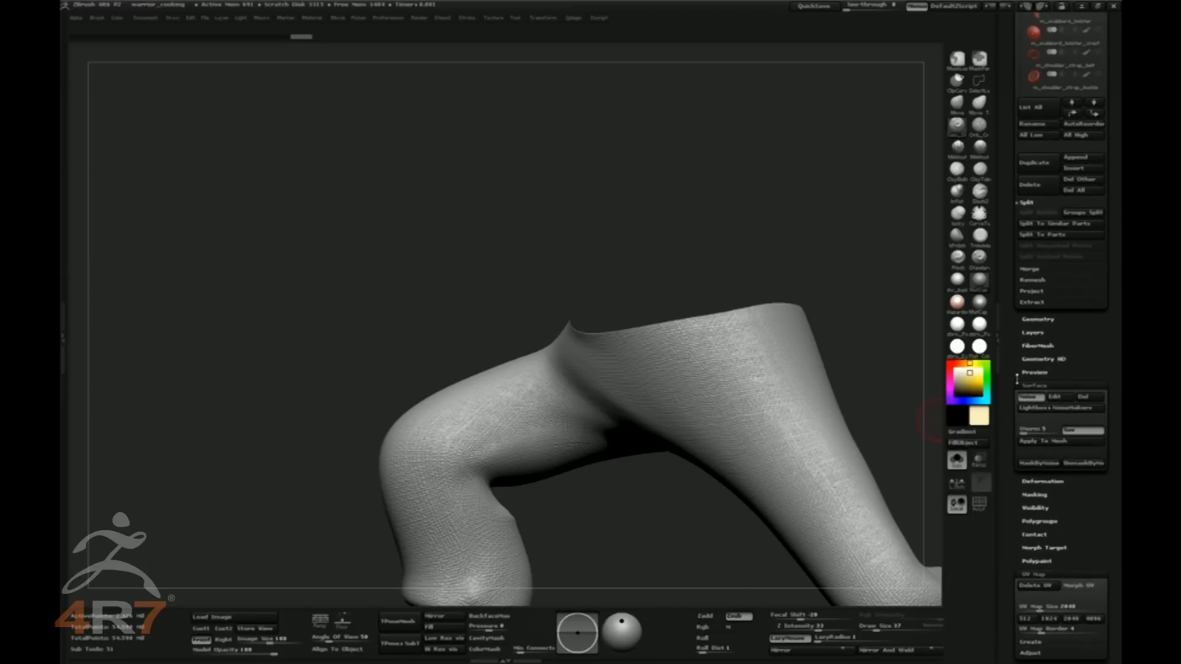
{"action": "left_click", "coordinate": [1049, 441]}
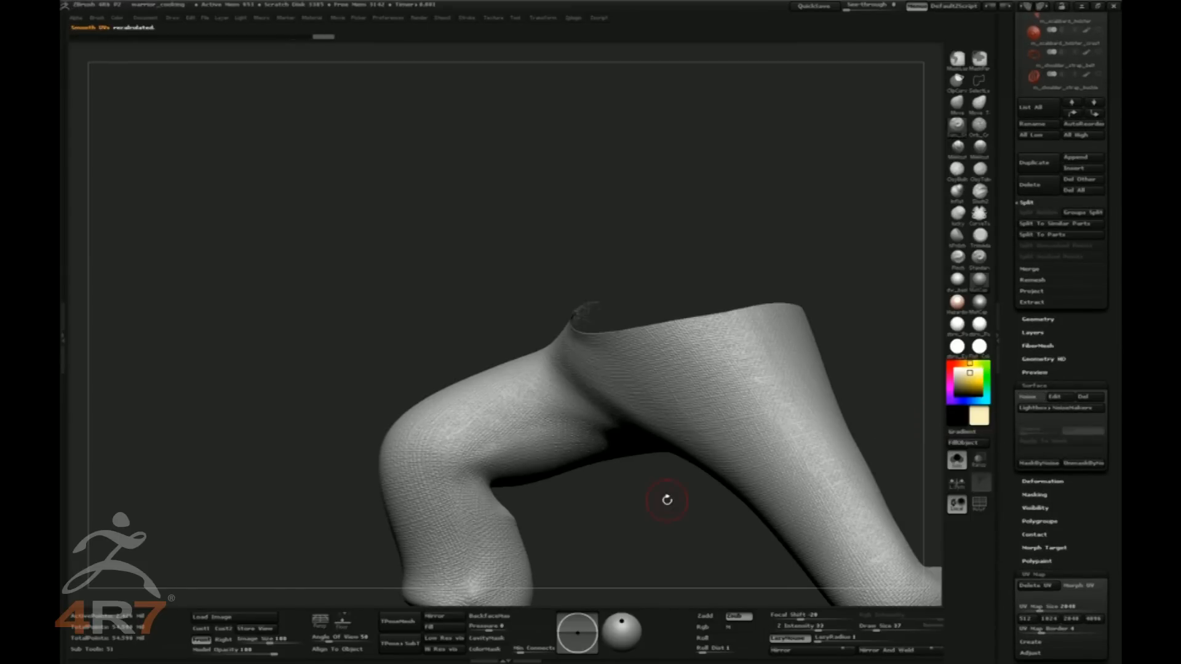
Choose the FormSoft brush for sculpting the pants
{"action": "mouse_move", "coordinate": [671, 506]}
{"action": "left_mouse_down"}
{"action": "mouse_move", "coordinate": [748, 448]}
{"action": "mouse_move", "coordinate": [812, 427]}
{"action": "left_mouse_up"}
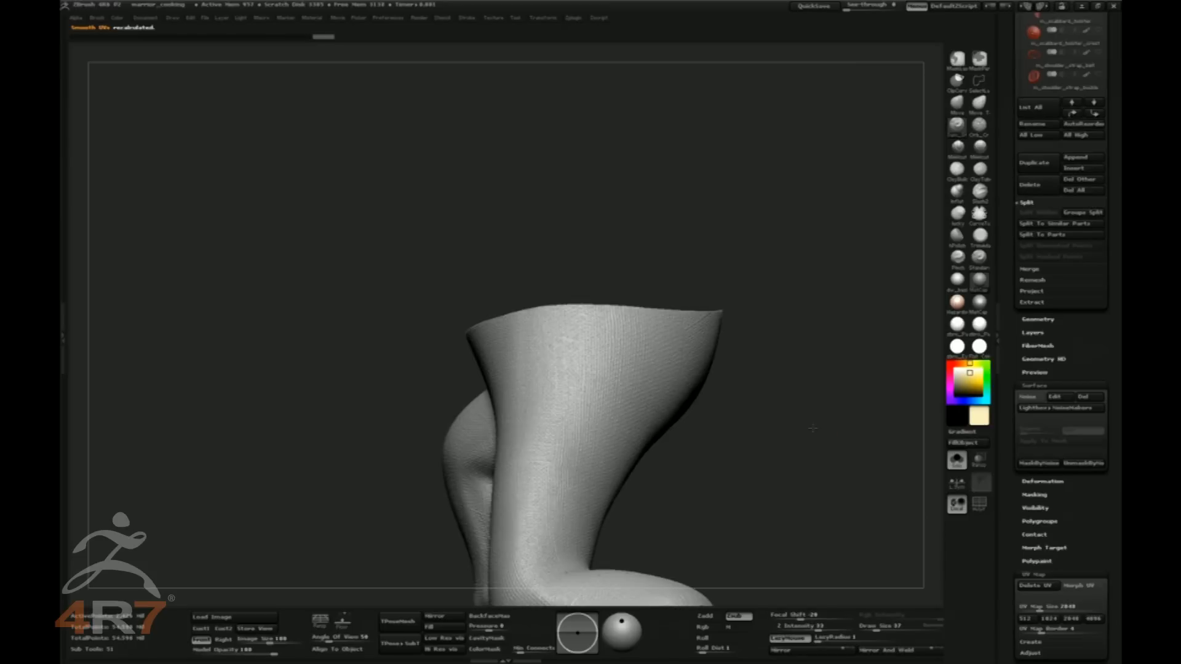
{"action": "key", "text": "space"}
{"action": "left_click_drag", "start_coordinate": [844, 541], "coordinate": [851, 342]}
{"action": "key", "text": "space"}
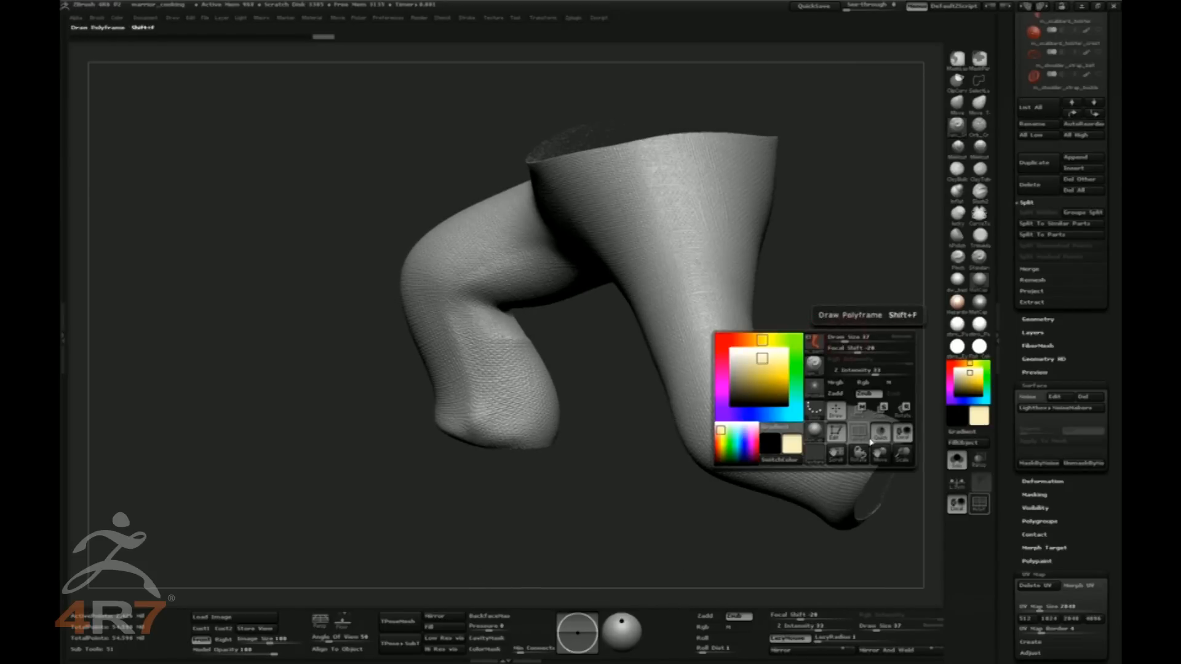
{"action": "left_click_drag", "start_coordinate": [878, 453], "coordinate": [775, 465]}
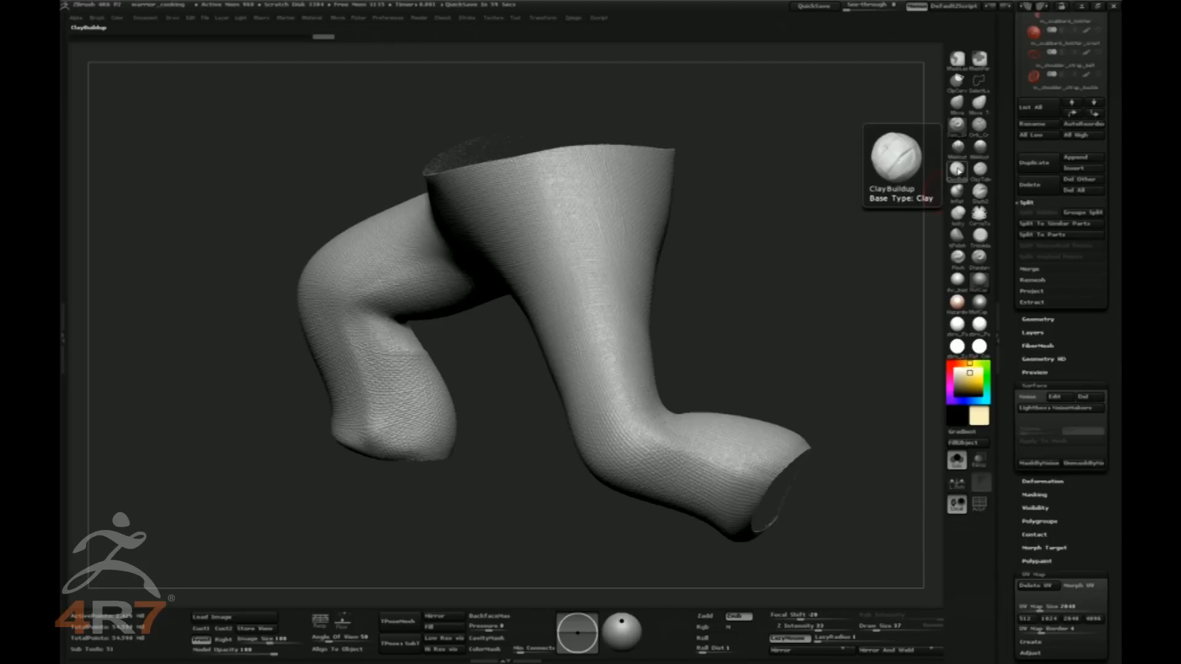
{"action": "left_click", "coordinate": [960, 215]}
{"action": "key", "text": "b"}
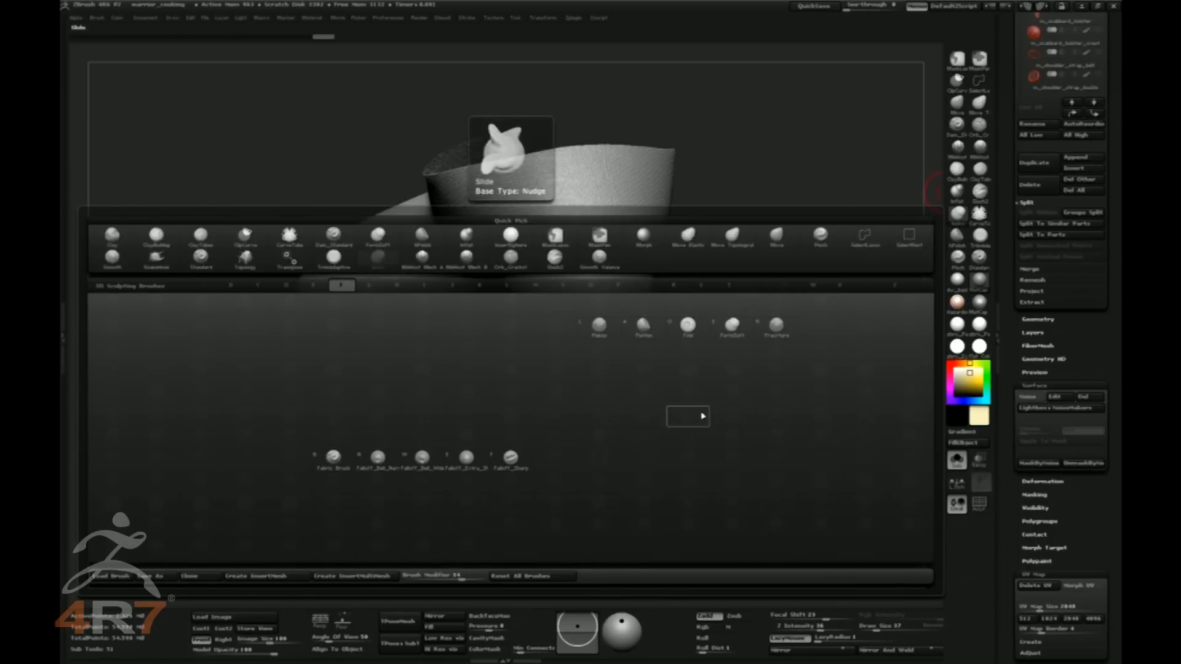
{"action": "left_click", "coordinate": [734, 326]}
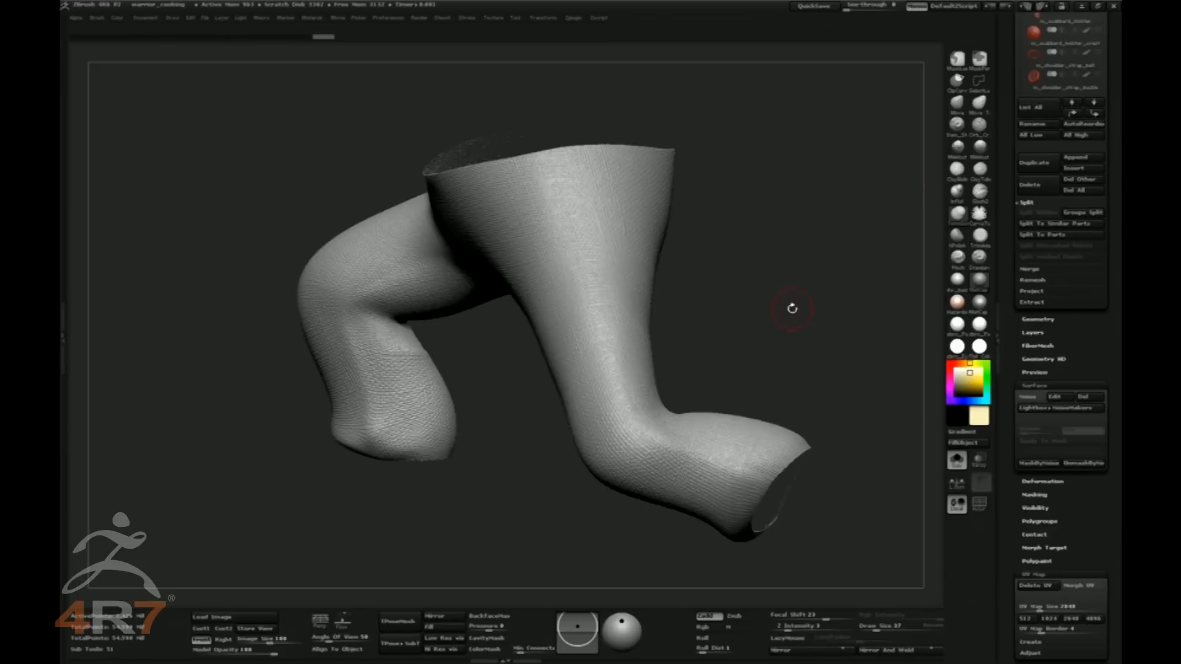
{"action": "left_click_drag", "start_coordinate": [769, 292], "coordinate": [866, 261]}
{"action": "left_click_drag", "start_coordinate": [819, 310], "coordinate": [804, 311]}
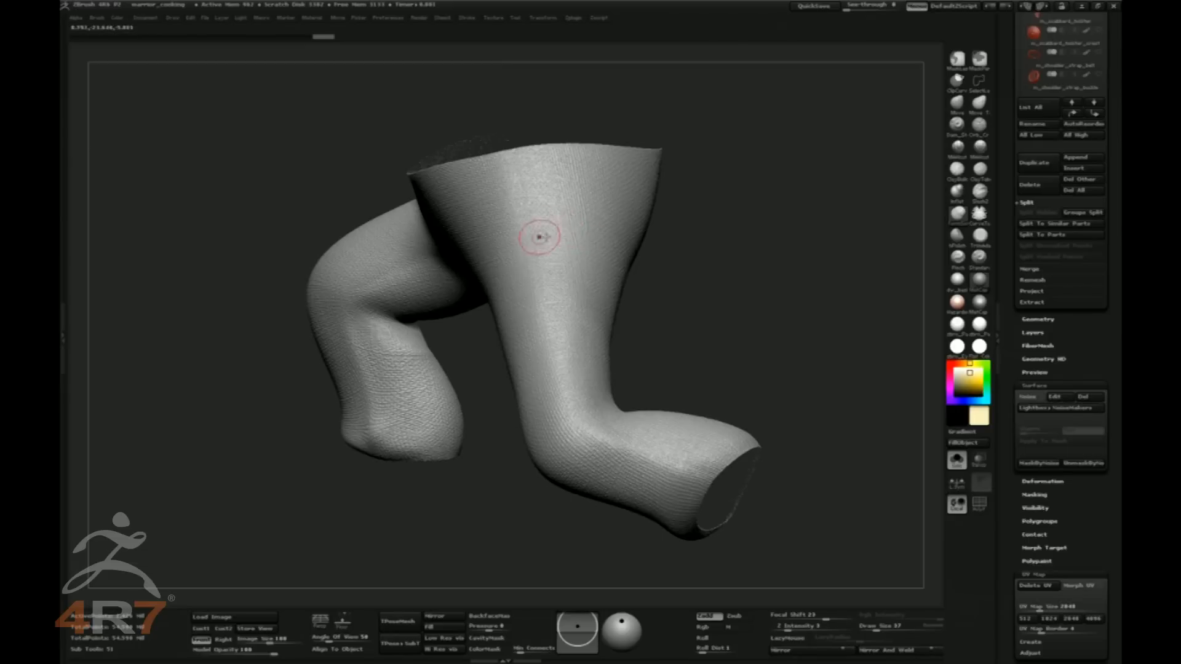
Try a raised seam from the waist down the side of the trailing leg and undo it
{"action": "left_click", "coordinate": [980, 129]}
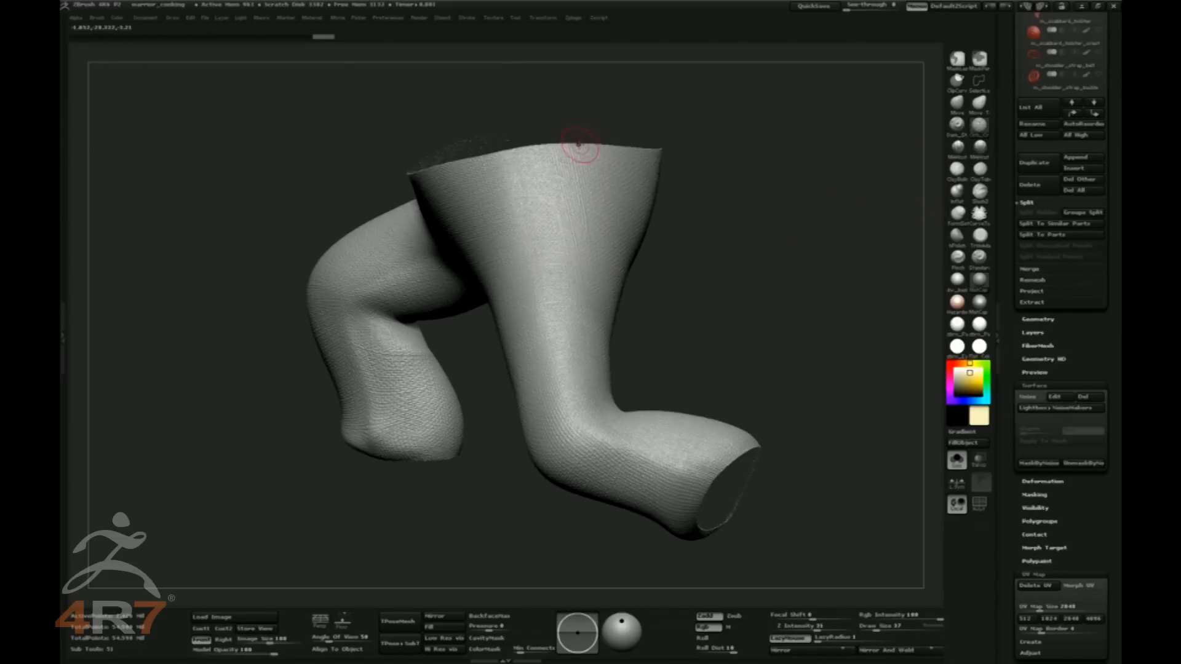
{"action": "mouse_move", "coordinate": [582, 171]}
{"action": "left_mouse_down"}
{"action": "mouse_move", "coordinate": [577, 345]}
{"action": "mouse_move", "coordinate": [588, 416]}
{"action": "left_mouse_up"}
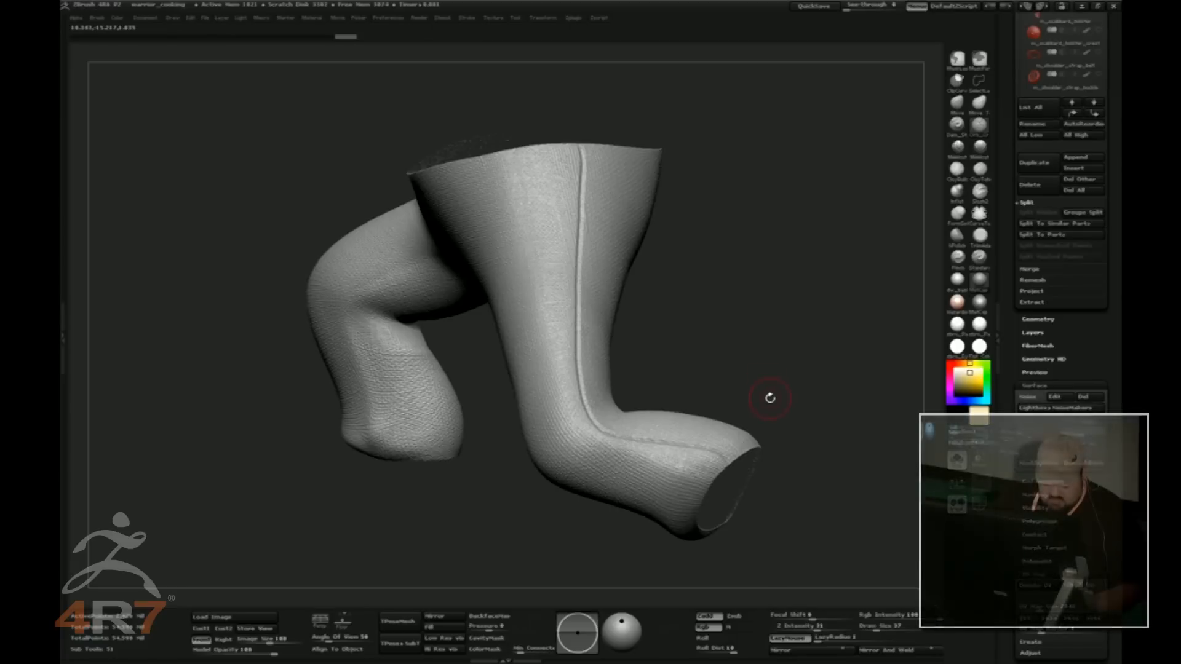
{"action": "key", "text": "ctrl+z"}
Carve a thin seam line along the side of the trailing leg from the waist to the cuff
{"action": "left_click", "coordinate": [980, 147]}
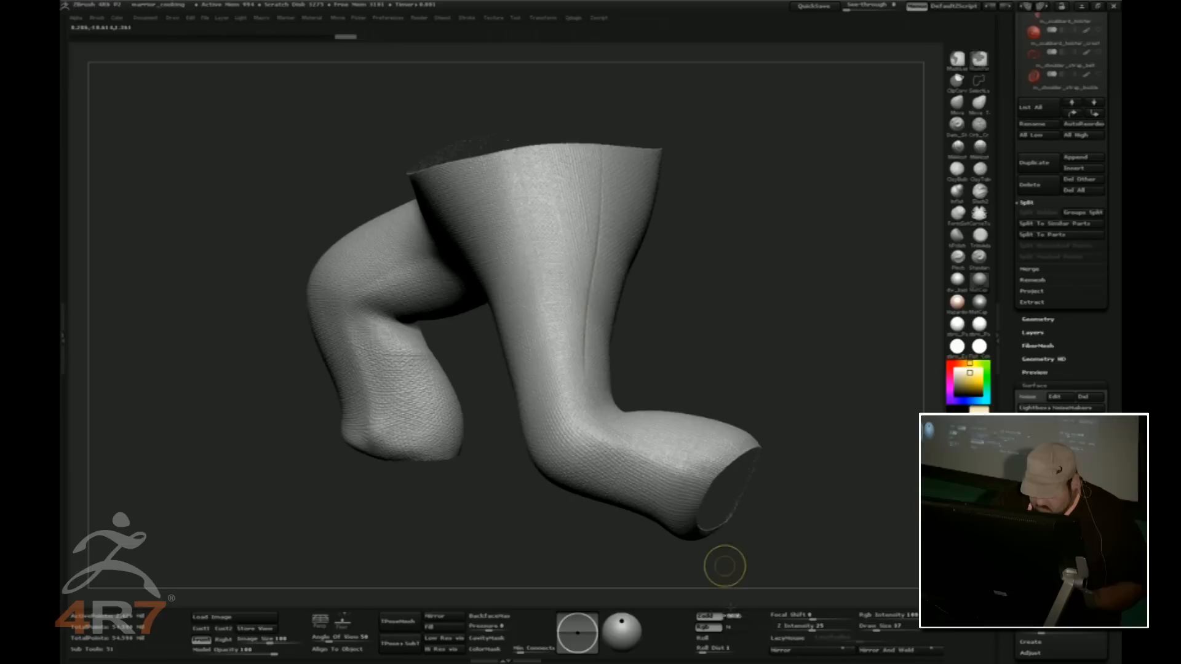
{"action": "left_click", "coordinate": [715, 628]}
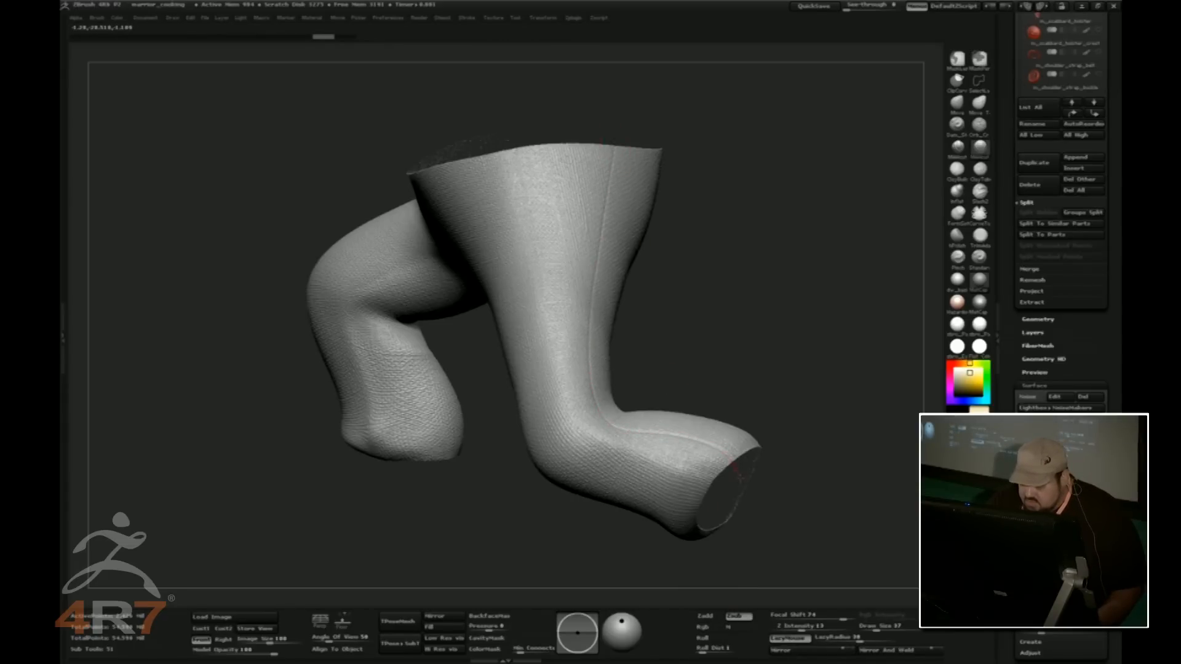
{"action": "left_click_drag", "start_coordinate": [789, 318], "coordinate": [776, 352]}
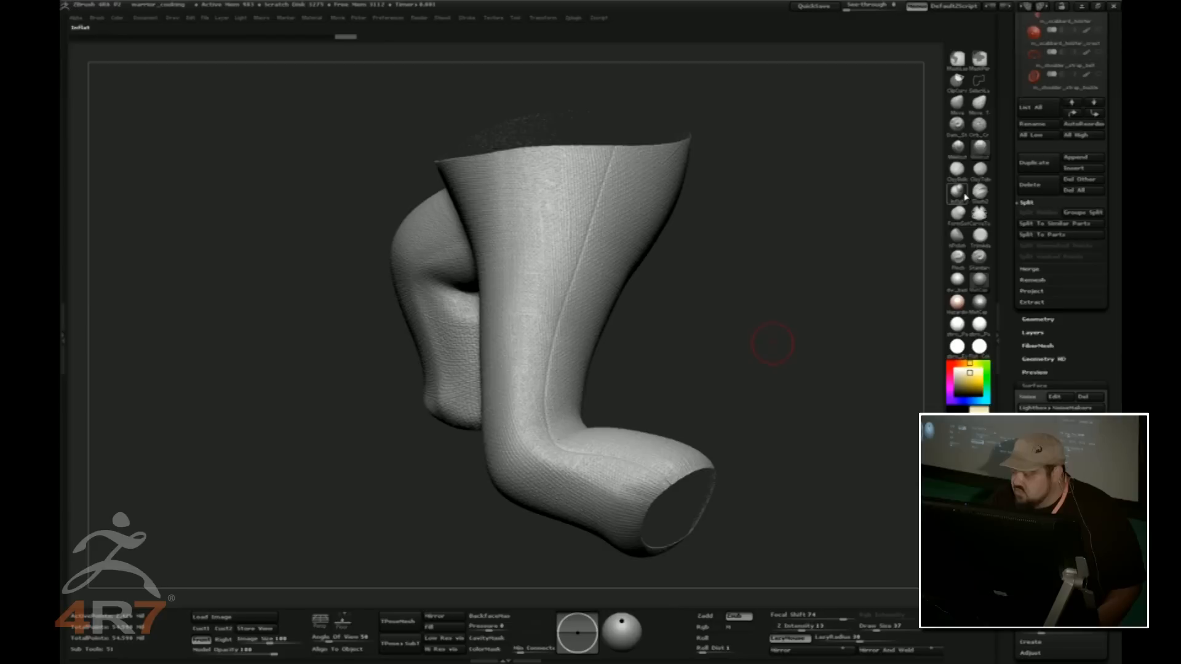
Sculpt soft fabric folds in the bend behind the trailing leg's knee with the FormSoft brush
{"action": "left_click", "coordinate": [960, 217]}
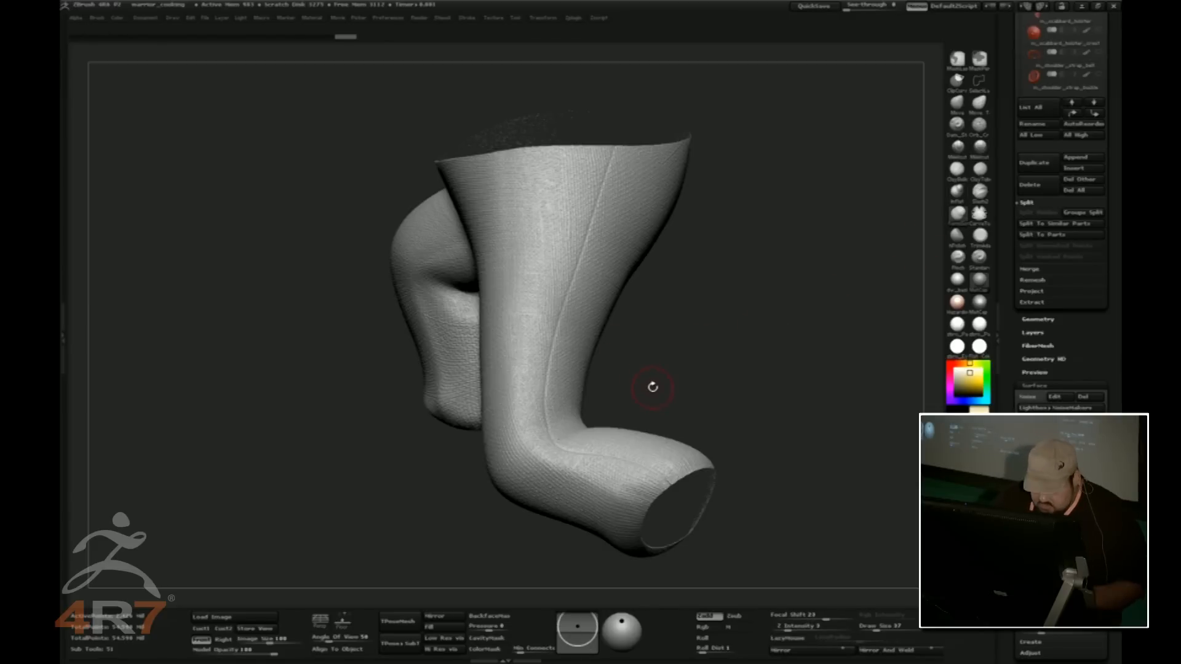
{"action": "mouse_move", "coordinate": [654, 382]}
{"action": "left_mouse_down"}
{"action": "mouse_move", "coordinate": [662, 390]}
{"action": "mouse_move", "coordinate": [585, 453]}
{"action": "left_mouse_up"}
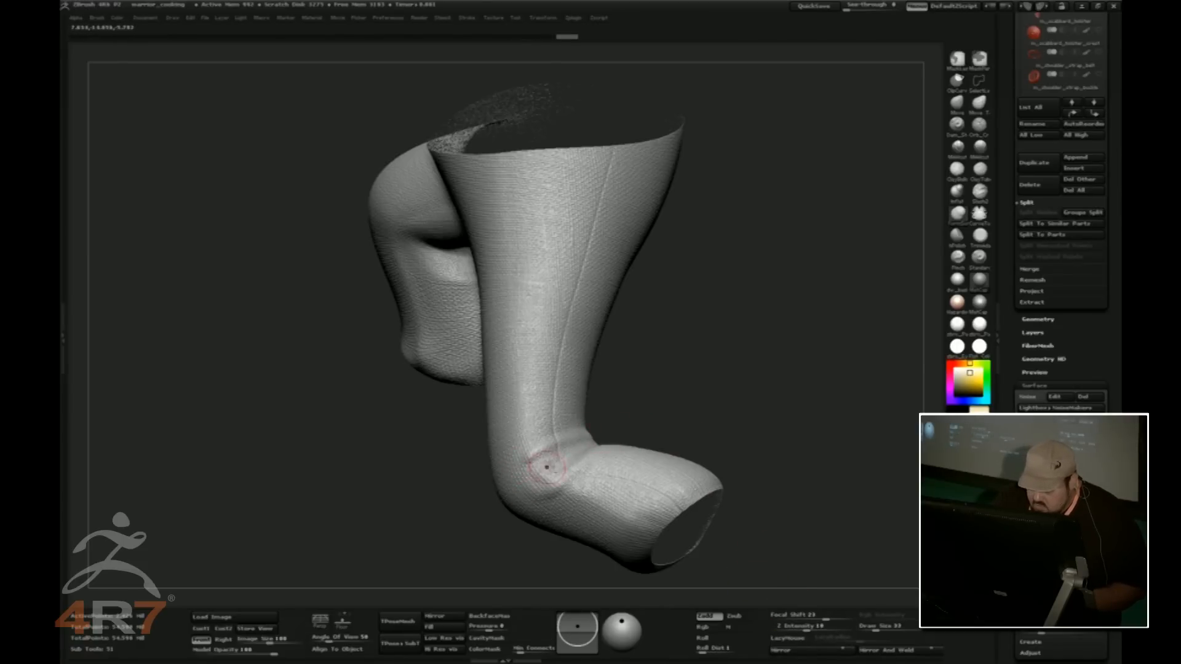
{"action": "left_click_drag", "start_coordinate": [601, 414], "coordinate": [501, 269]}
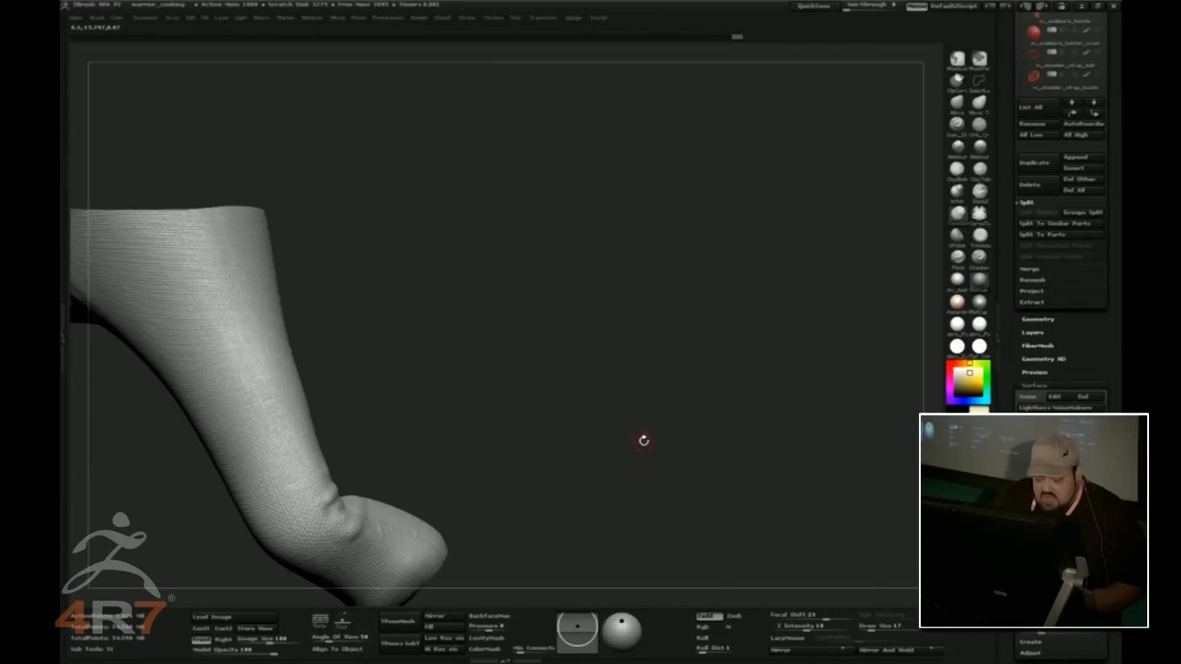
Sculpt tension folds radiating from the crotch across the thighs, undoing the last strokes near the trailing knee
{"action": "left_click_drag", "start_coordinate": [643, 440], "coordinate": [796, 319]}
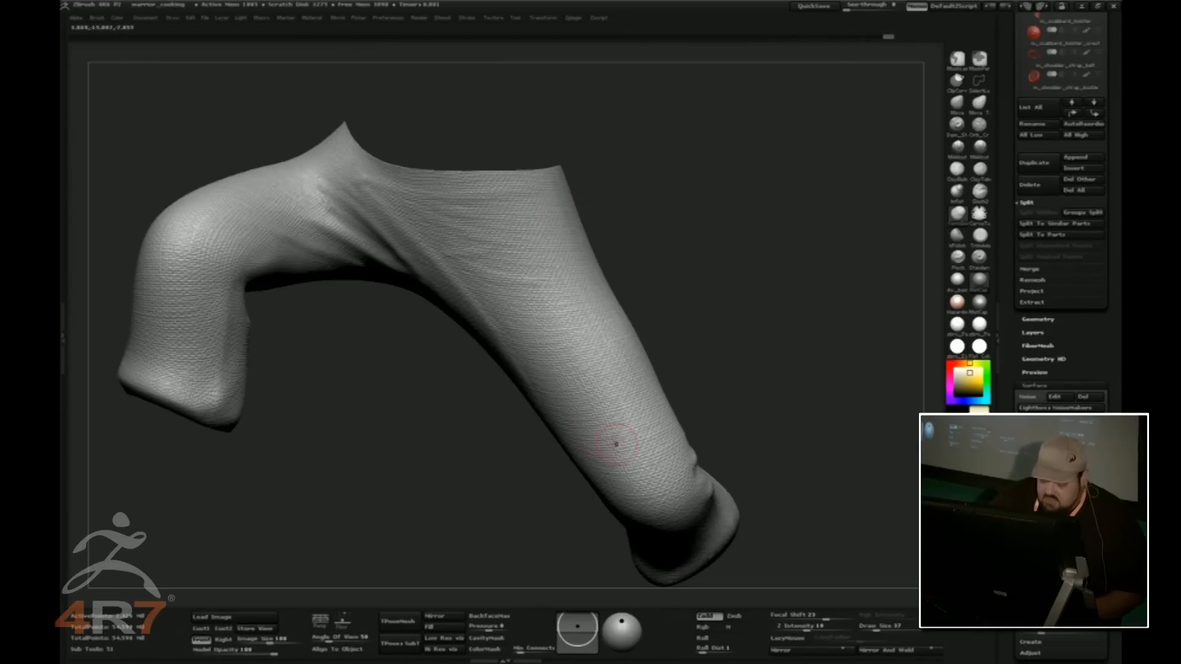
{"action": "left_click_drag", "start_coordinate": [715, 384], "coordinate": [730, 367]}
{"action": "left_click_drag", "start_coordinate": [713, 422], "coordinate": [677, 515]}
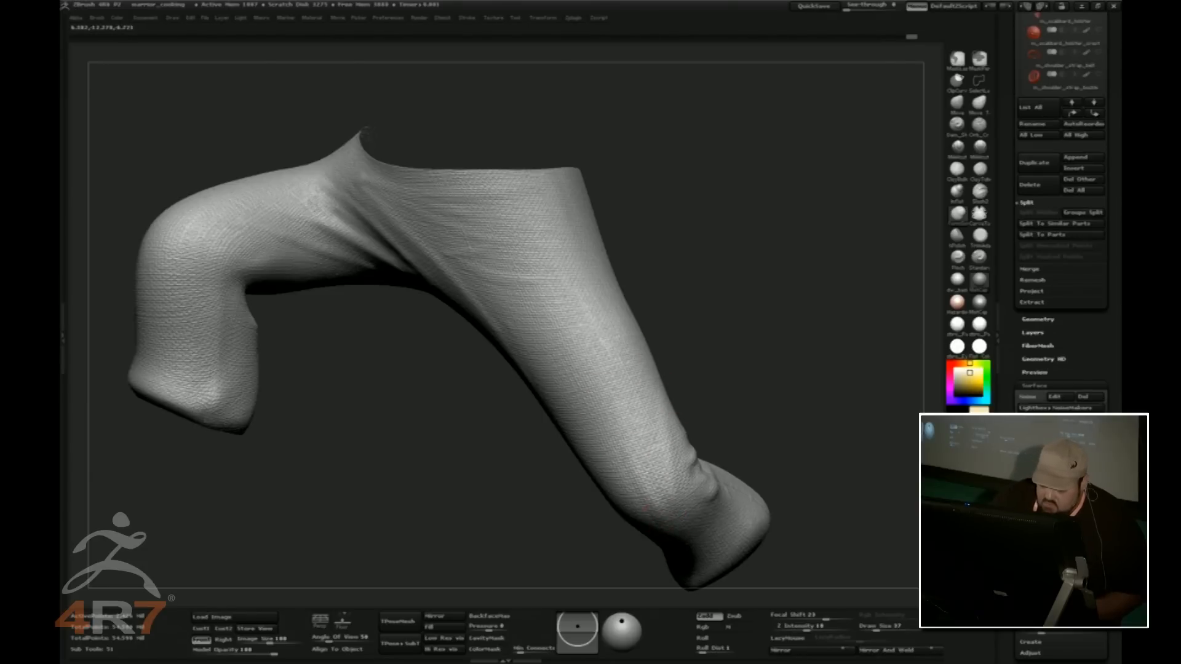
{"action": "left_click_drag", "start_coordinate": [711, 305], "coordinate": [689, 360]}
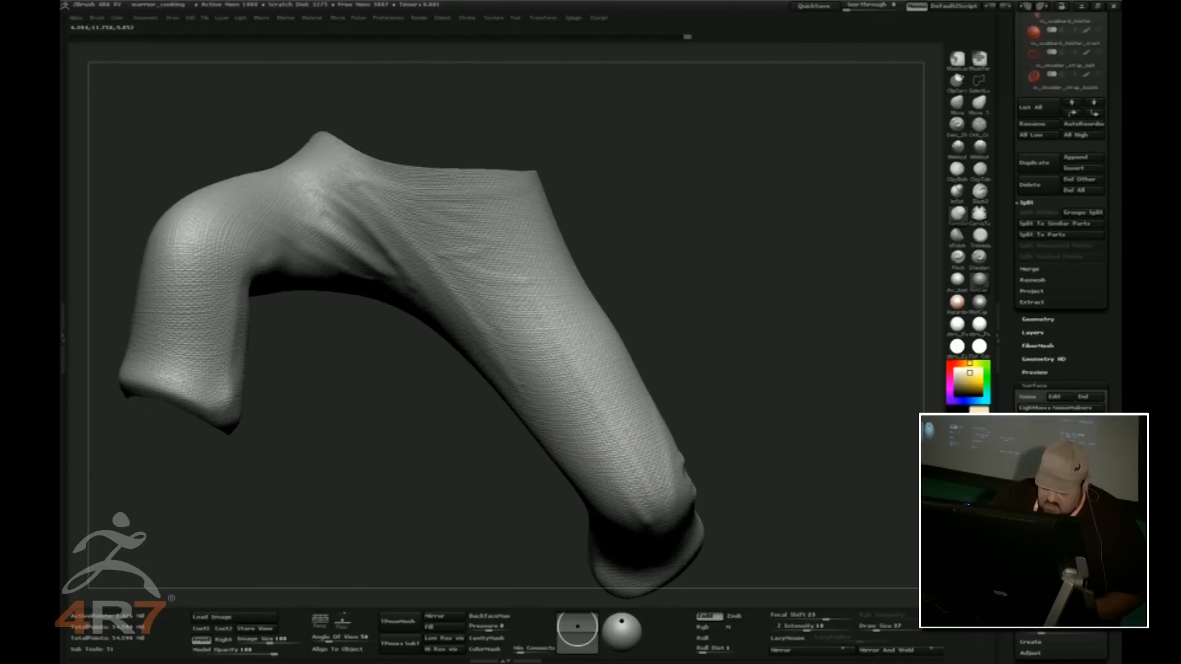
{"action": "mouse_move", "coordinate": [663, 545]}
{"action": "left_mouse_down"}
{"action": "mouse_move", "coordinate": [646, 533]}
{"action": "mouse_move", "coordinate": [679, 487]}
{"action": "left_mouse_up"}
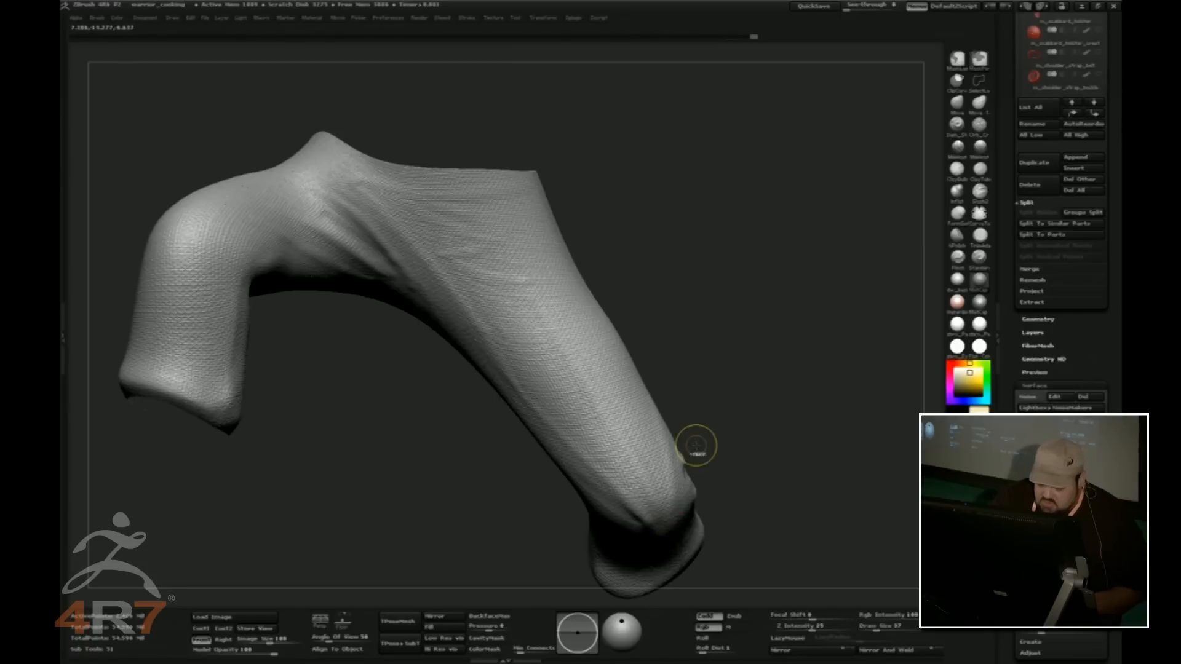
{"action": "key", "text": "ctrl+z"}
{"action": "key", "text": "ctrl+z"}
Sculpt soft folds behind the bent leading leg's knee and diagonal creases at its cuff on the inner side
{"action": "left_click_drag", "start_coordinate": [723, 409], "coordinate": [718, 359]}
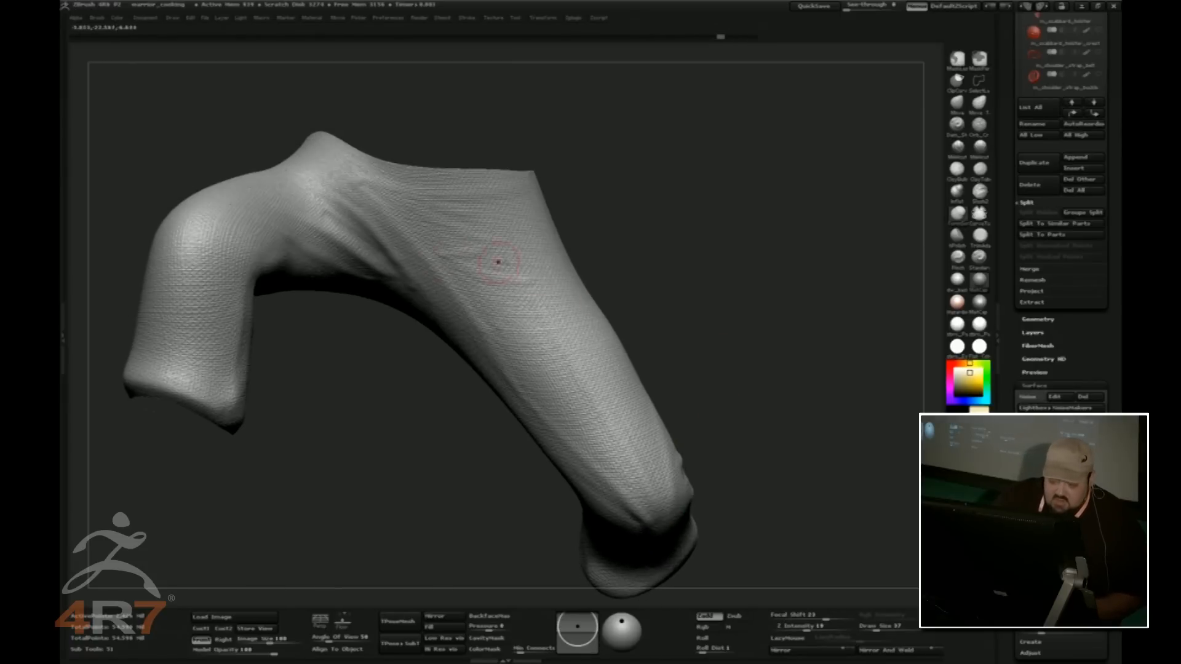
{"action": "left_click_drag", "start_coordinate": [319, 345], "coordinate": [265, 265]}
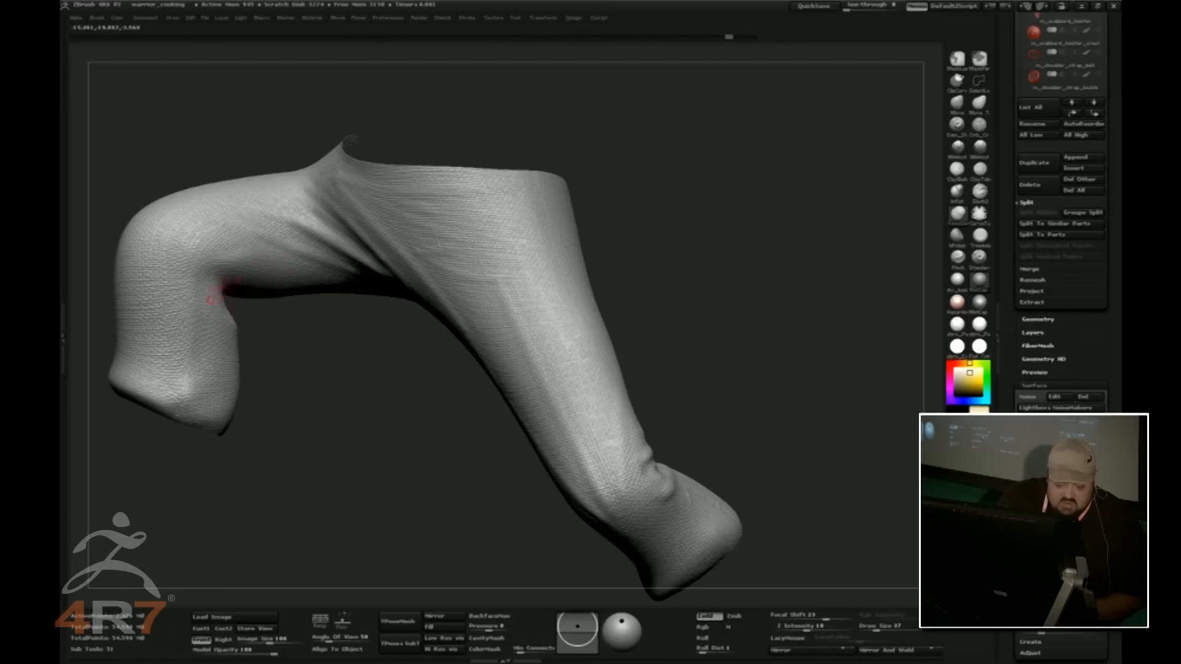
{"action": "mouse_move", "coordinate": [182, 237]}
{"action": "left_mouse_down"}
{"action": "mouse_move", "coordinate": [191, 216]}
{"action": "mouse_move", "coordinate": [219, 219]}
{"action": "left_mouse_up"}
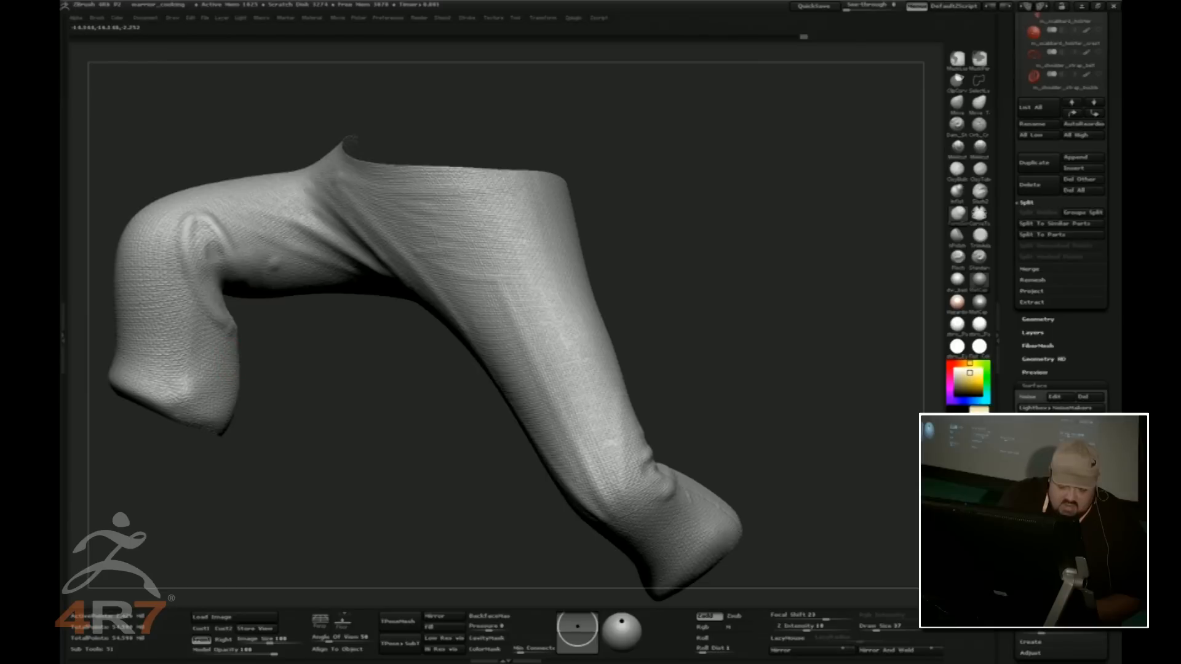
{"action": "mouse_move", "coordinate": [197, 425]}
{"action": "left_mouse_down"}
{"action": "mouse_move", "coordinate": [162, 404]}
{"action": "mouse_move", "coordinate": [171, 415]}
{"action": "left_mouse_up"}
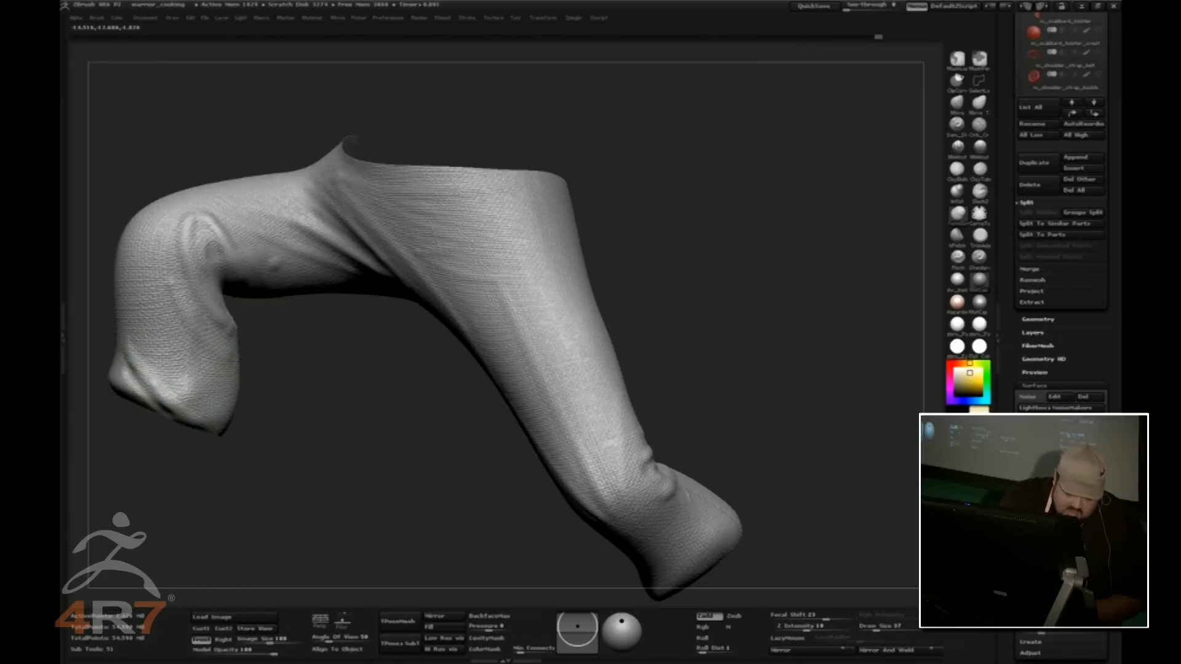
{"action": "left_click_drag", "start_coordinate": [713, 338], "coordinate": [732, 362]}
{"action": "left_click_drag", "start_coordinate": [448, 316], "coordinate": [517, 254]}
Carve the centre seam of the pants from the waist to the crotch on the front and back, redoing the first front stroke
{"action": "left_click", "coordinate": [978, 126]}
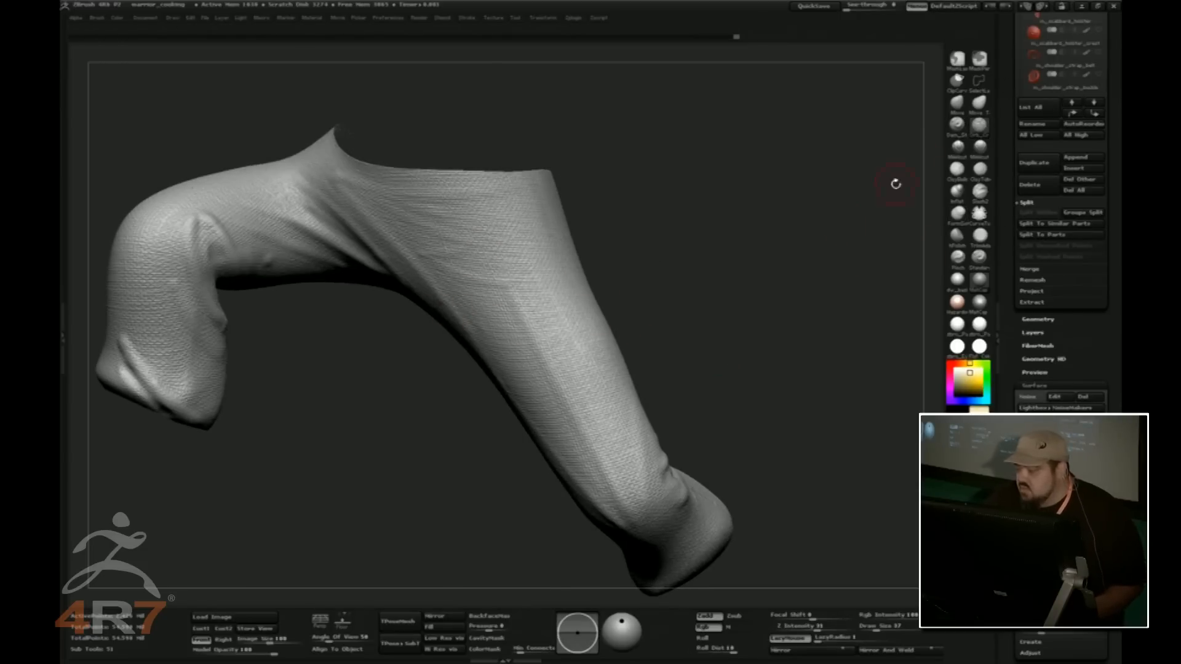
{"action": "left_click_drag", "start_coordinate": [754, 303], "coordinate": [760, 292]}
{"action": "left_click_drag", "start_coordinate": [574, 179], "coordinate": [548, 147]}
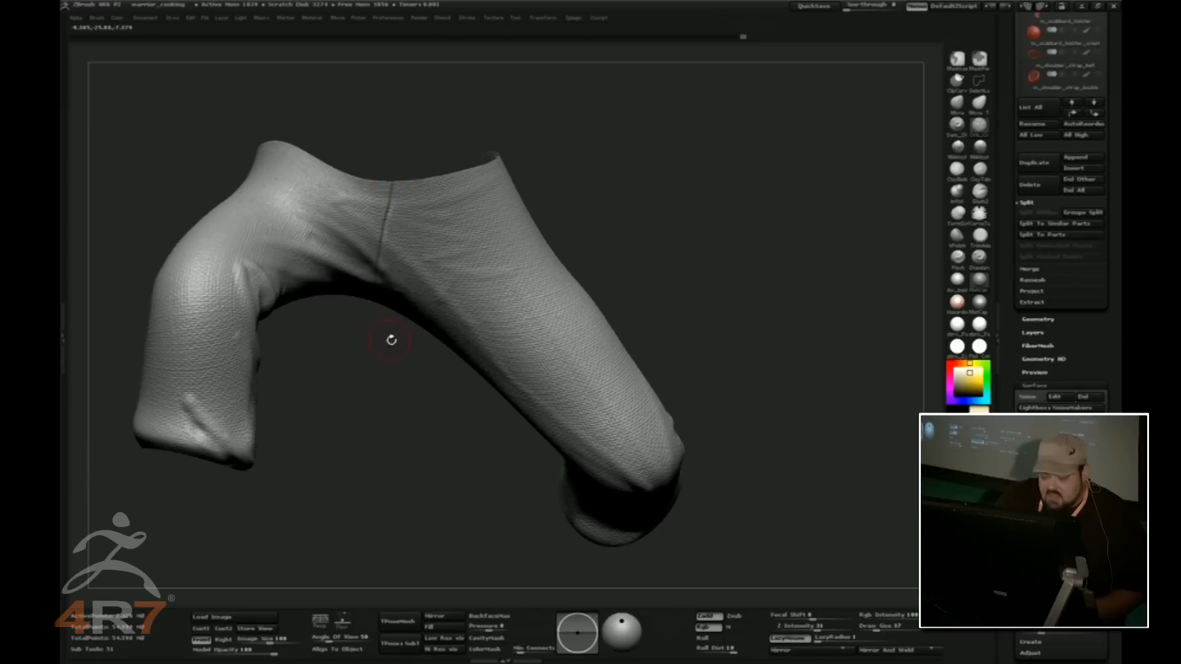
{"action": "key", "text": "ctrl+z"}
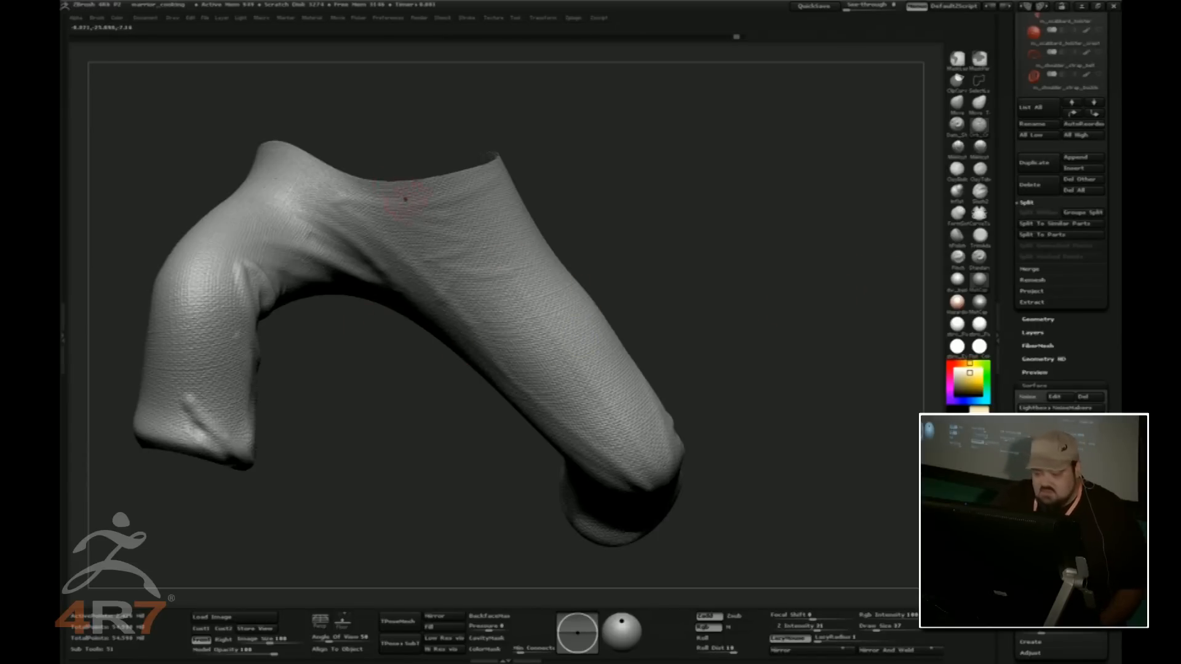
{"action": "left_click_drag", "start_coordinate": [379, 280], "coordinate": [378, 283]}
{"action": "left_click_drag", "start_coordinate": [651, 226], "coordinate": [535, 184]}
{"action": "mouse_move", "coordinate": [687, 151]}
{"action": "left_mouse_down"}
{"action": "mouse_move", "coordinate": [664, 83]}
{"action": "mouse_move", "coordinate": [536, 145]}
{"action": "left_mouse_up"}
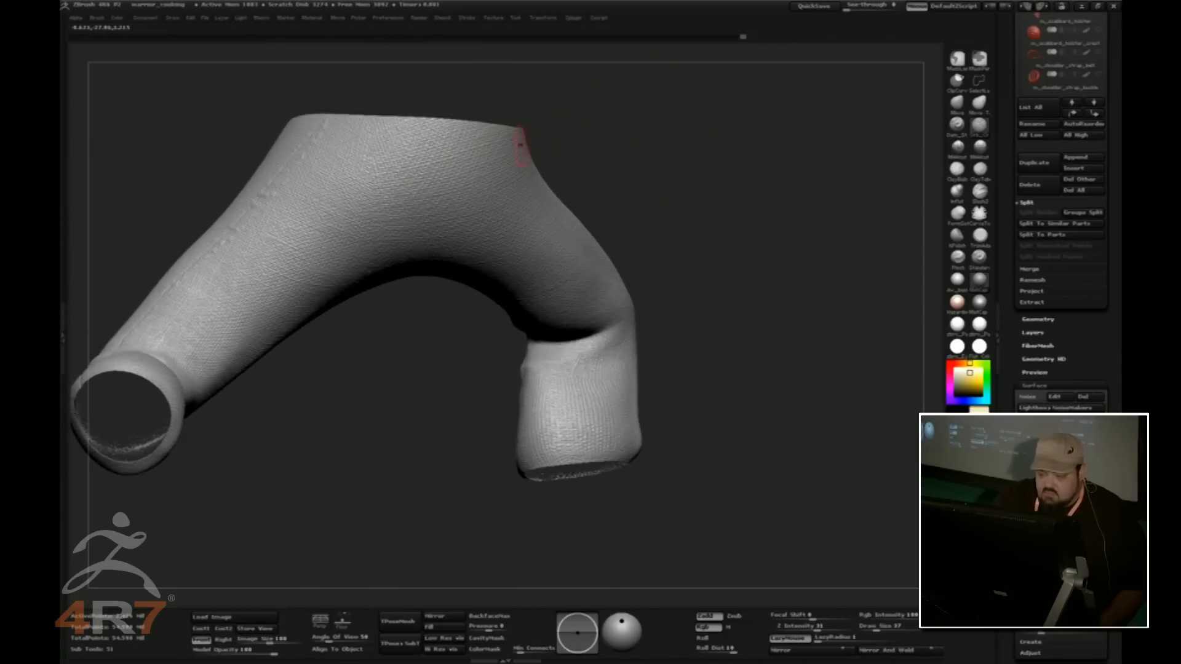
{"action": "left_click_drag", "start_coordinate": [427, 281], "coordinate": [425, 296]}
Carve thin seams along the inside of the legs and down the outer side of the leading leg from waist to cuff
{"action": "left_click_drag", "start_coordinate": [421, 356], "coordinate": [447, 262]}
{"action": "left_click_drag", "start_coordinate": [406, 329], "coordinate": [442, 349]}
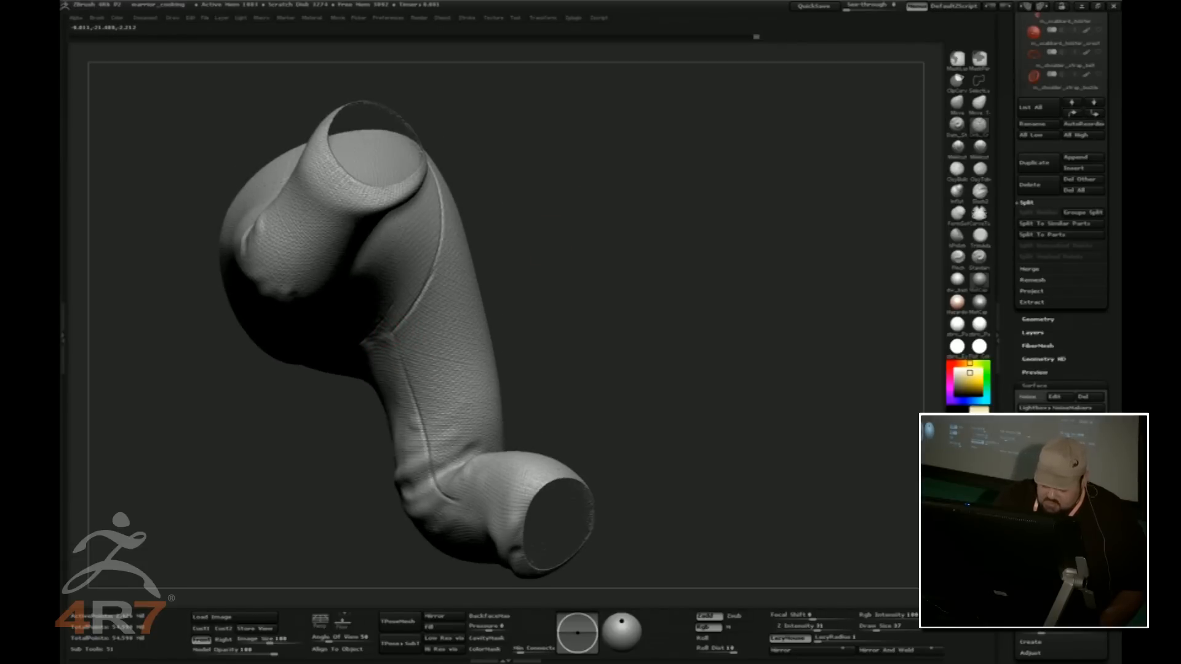
{"action": "left_click_drag", "start_coordinate": [682, 345], "coordinate": [730, 314]}
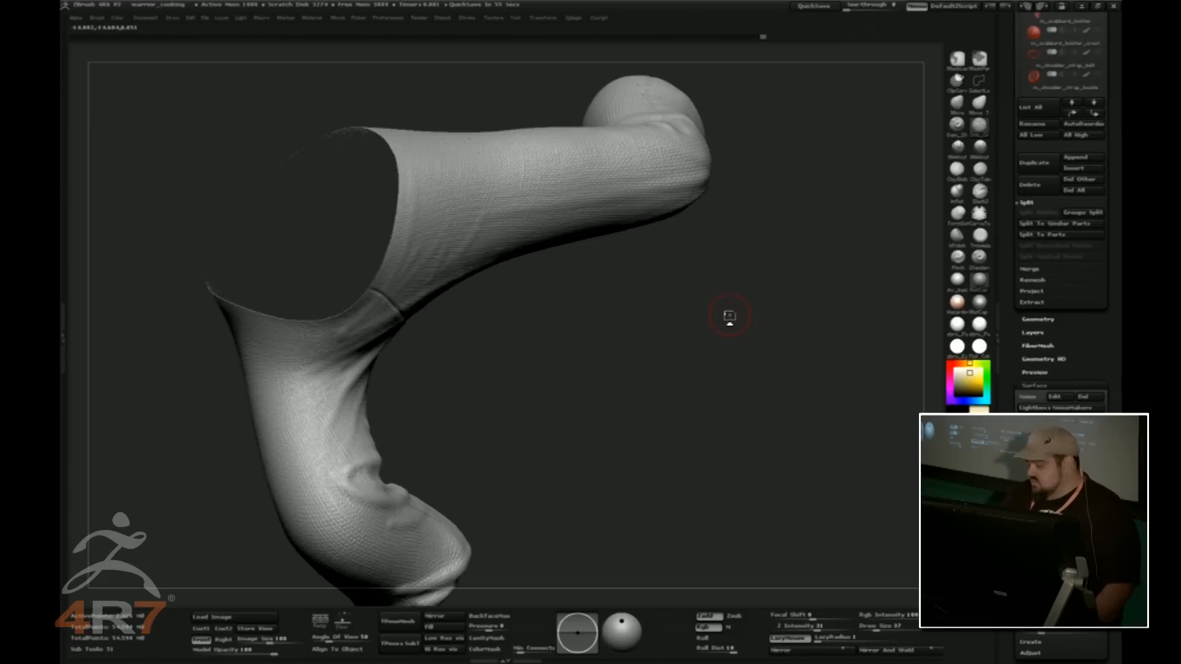
{"action": "left_click_drag", "start_coordinate": [701, 399], "coordinate": [453, 238]}
{"action": "left_click_drag", "start_coordinate": [354, 270], "coordinate": [551, 308]}
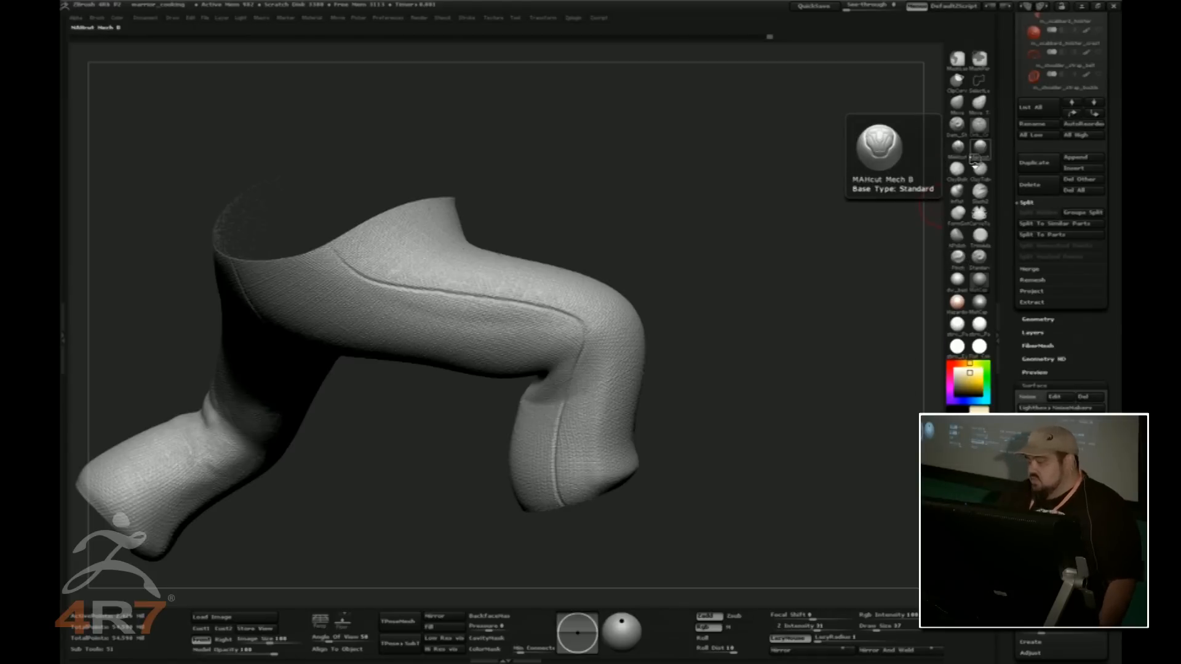
Sculpt compression folds on the outer side of the leading leg's knee and at the hip with the FormSoft brush
{"action": "left_click", "coordinate": [958, 213]}
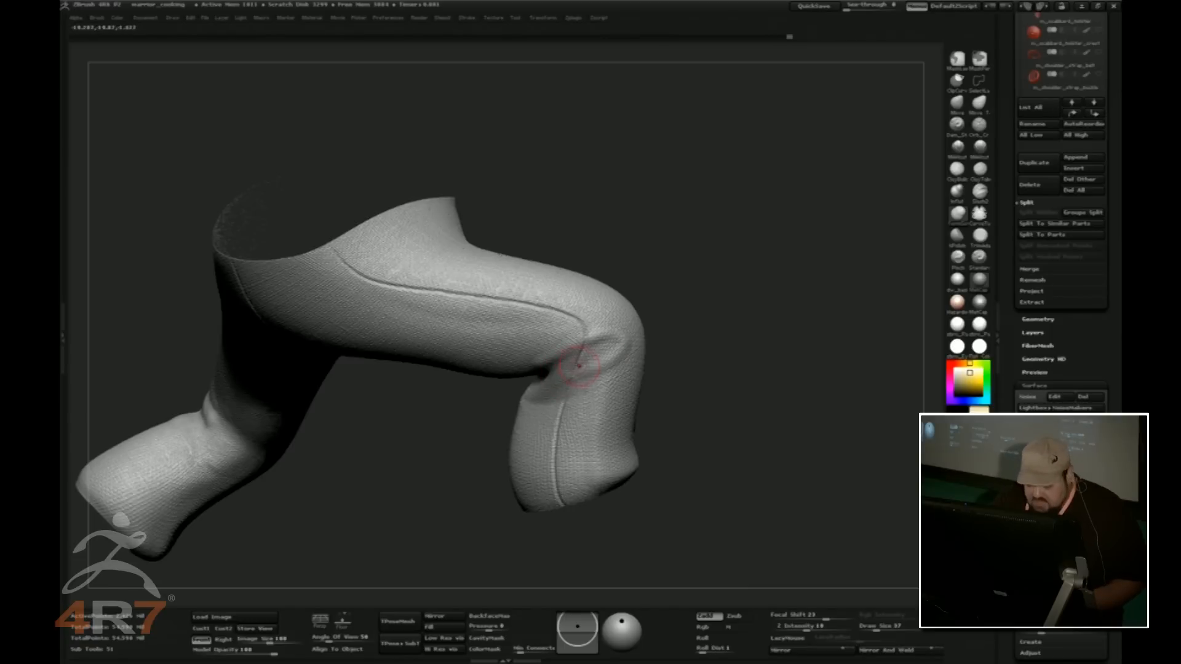
{"action": "key", "text": "super"}
{"action": "key", "text": "super"}
{"action": "left_click_drag", "start_coordinate": [603, 353], "coordinate": [572, 366]}
{"action": "left_click_drag", "start_coordinate": [594, 318], "coordinate": [540, 369]}
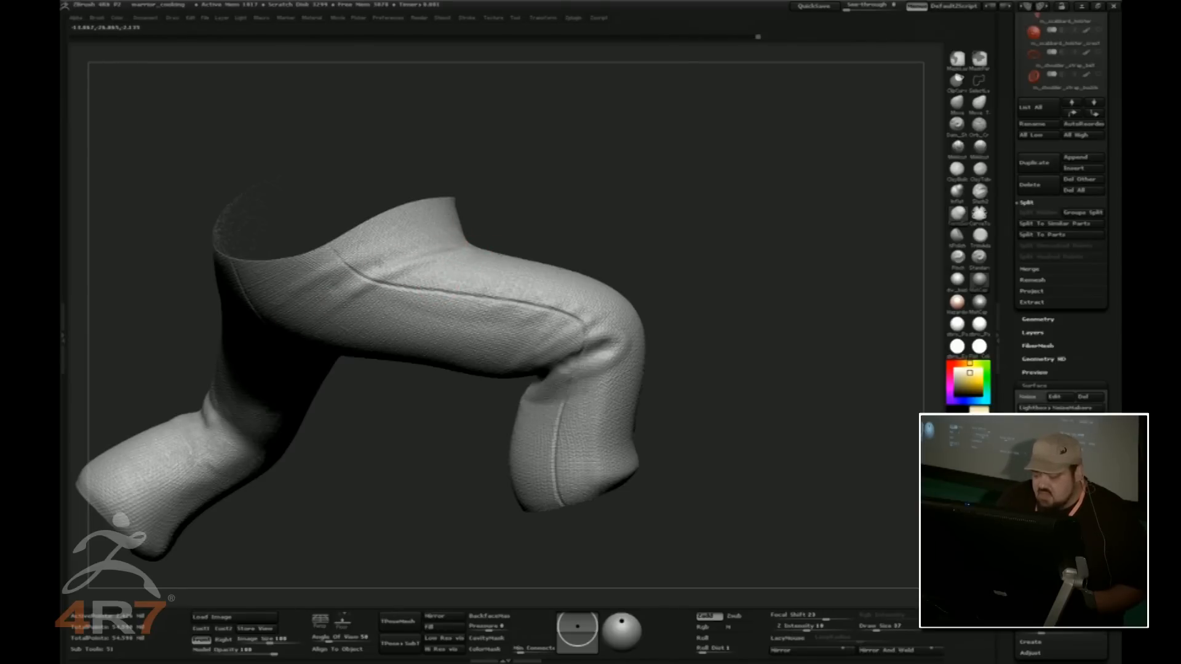
{"action": "left_click_drag", "start_coordinate": [631, 241], "coordinate": [664, 242]}
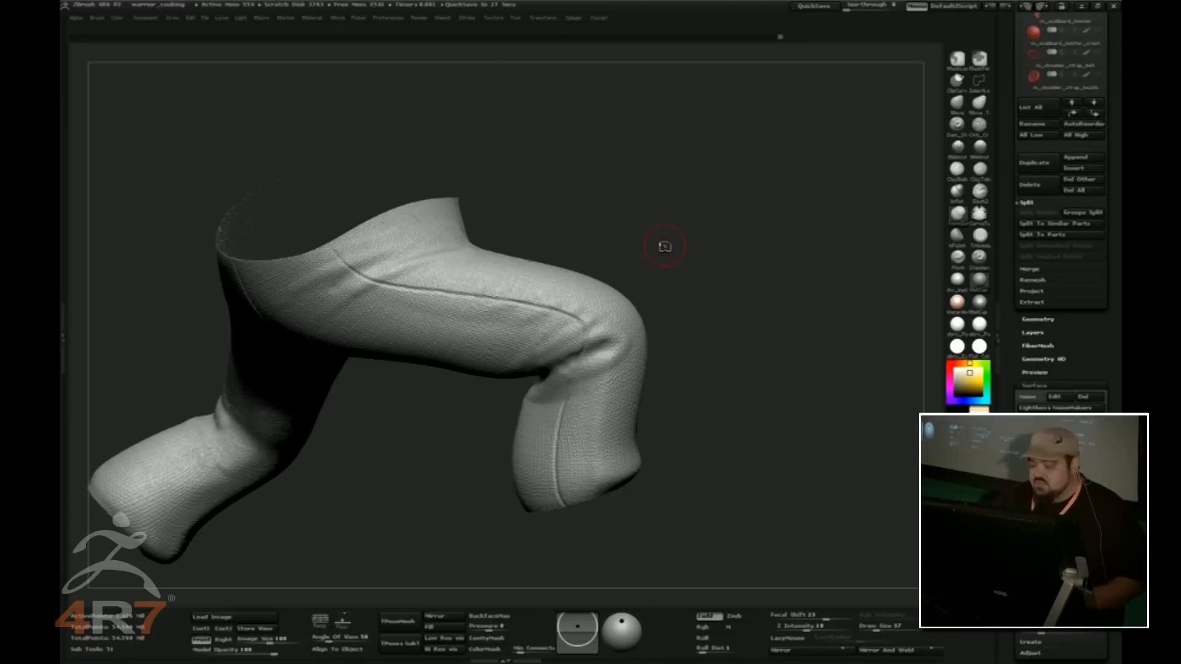
Extend the folds across the leading thigh and down the lower leg to the cuff, smoothing the creases near the calf
{"action": "mouse_move", "coordinate": [536, 337]}
{"action": "left_mouse_down"}
{"action": "mouse_move", "coordinate": [575, 309]}
{"action": "mouse_move", "coordinate": [576, 297]}
{"action": "mouse_move", "coordinate": [542, 287]}
{"action": "left_mouse_up"}
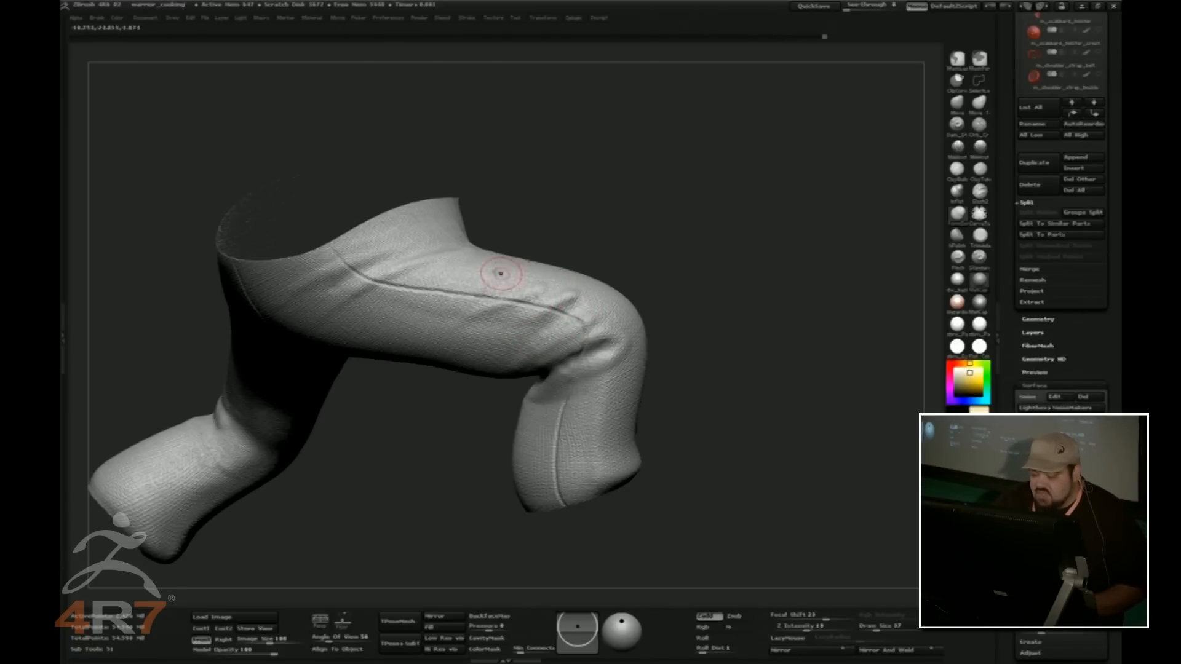
{"action": "left_click_drag", "start_coordinate": [395, 273], "coordinate": [439, 253]}
{"action": "mouse_move", "coordinate": [511, 218]}
{"action": "left_mouse_down", "text": "alt"}
{"action": "mouse_move", "coordinate": [653, 203]}
{"action": "mouse_move", "coordinate": [633, 263]}
{"action": "left_mouse_up", "text": "alt"}
{"action": "mouse_move", "coordinate": [557, 381]}
{"action": "left_mouse_down"}
{"action": "mouse_move", "coordinate": [485, 394]}
{"action": "mouse_move", "coordinate": [571, 363]}
{"action": "mouse_move", "coordinate": [535, 366]}
{"action": "left_mouse_up"}
{"action": "mouse_move", "coordinate": [548, 418]}
{"action": "left_mouse_down", "text": "shift"}
{"action": "mouse_move", "coordinate": [516, 484]}
{"action": "mouse_move", "coordinate": [518, 517]}
{"action": "mouse_move", "coordinate": [510, 498]}
{"action": "mouse_move", "coordinate": [565, 451]}
{"action": "mouse_move", "coordinate": [556, 425]}
{"action": "left_mouse_up", "text": "shift"}
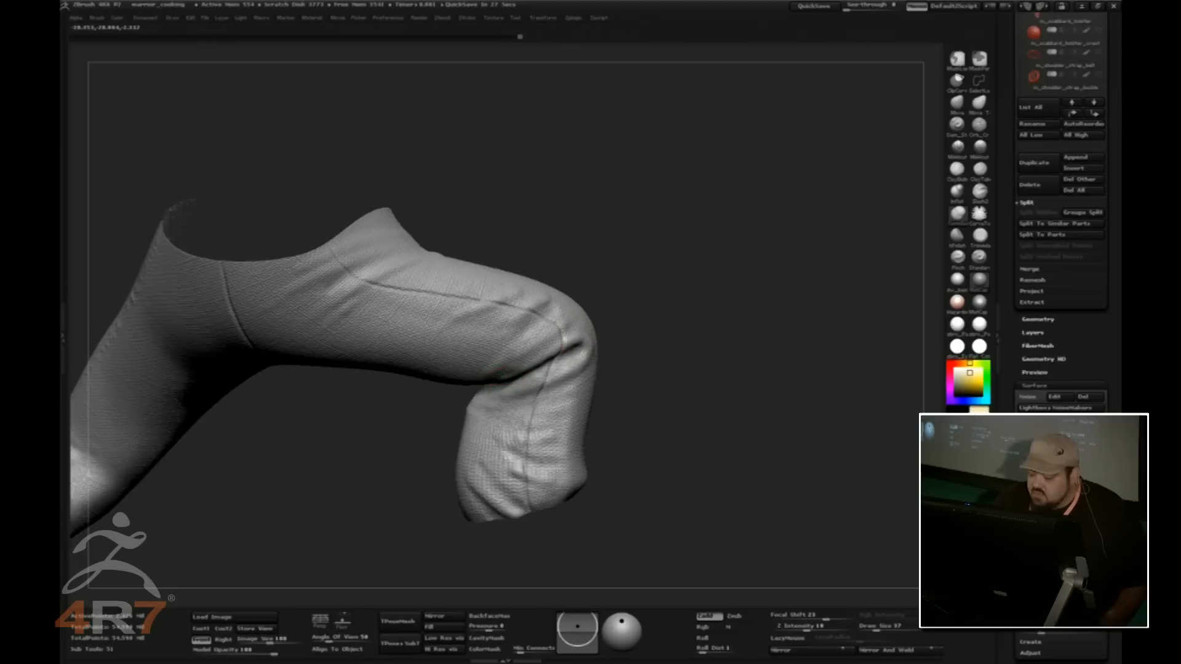
Sculpt small folds across the seat beside the back seam, and step the pants down and up one subdivision level
{"action": "left_click_drag", "start_coordinate": [636, 290], "coordinate": [595, 274]}
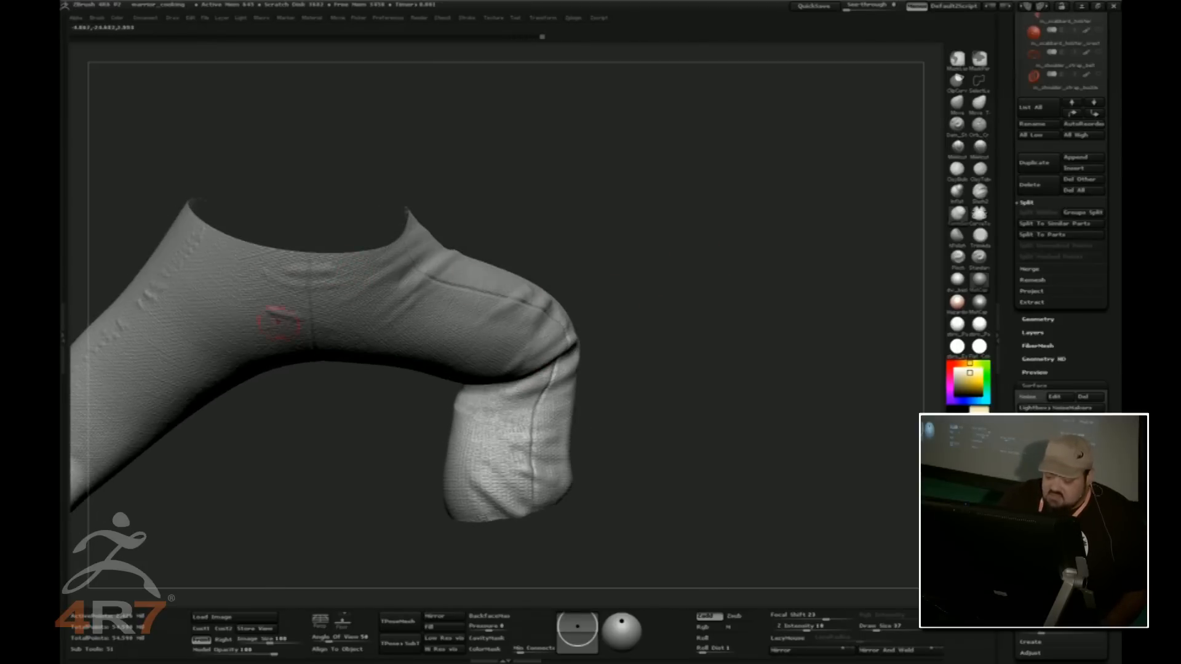
{"action": "key", "text": "shift+d"}
{"action": "key", "text": "d"}
{"action": "left_click_drag", "start_coordinate": [325, 452], "coordinate": [321, 370]}
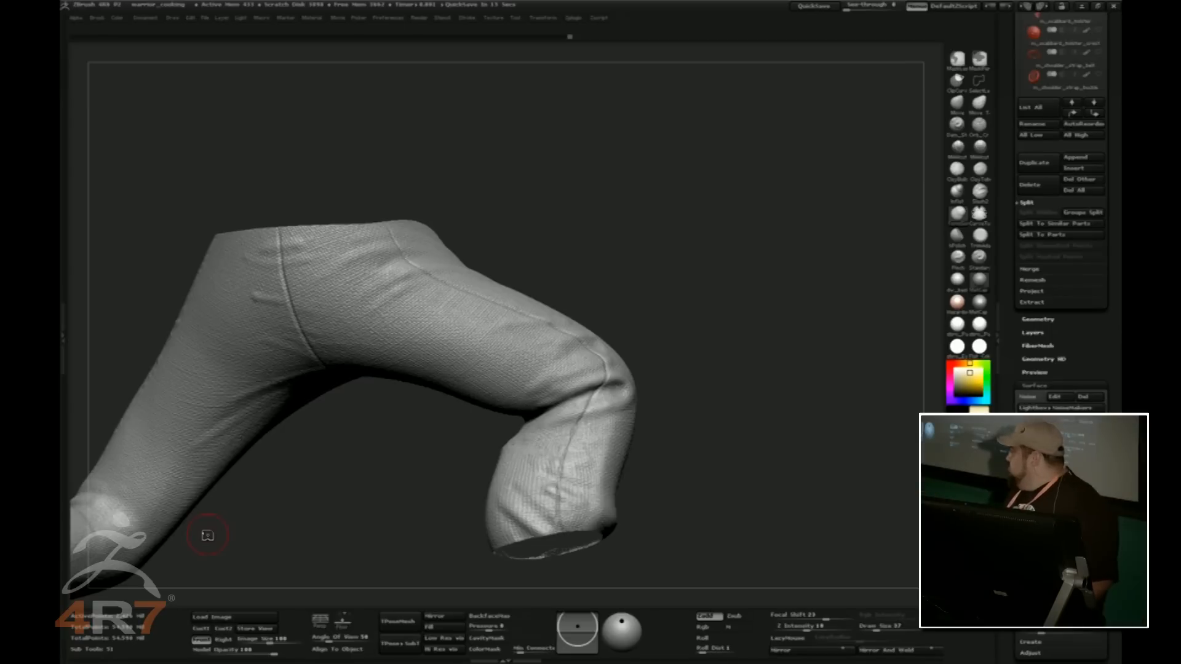
Make the warrior's body the active subtool and raise its subdivision for a smooth surface
{"action": "left_click_drag", "start_coordinate": [1009, 227], "coordinate": [1009, 606]}
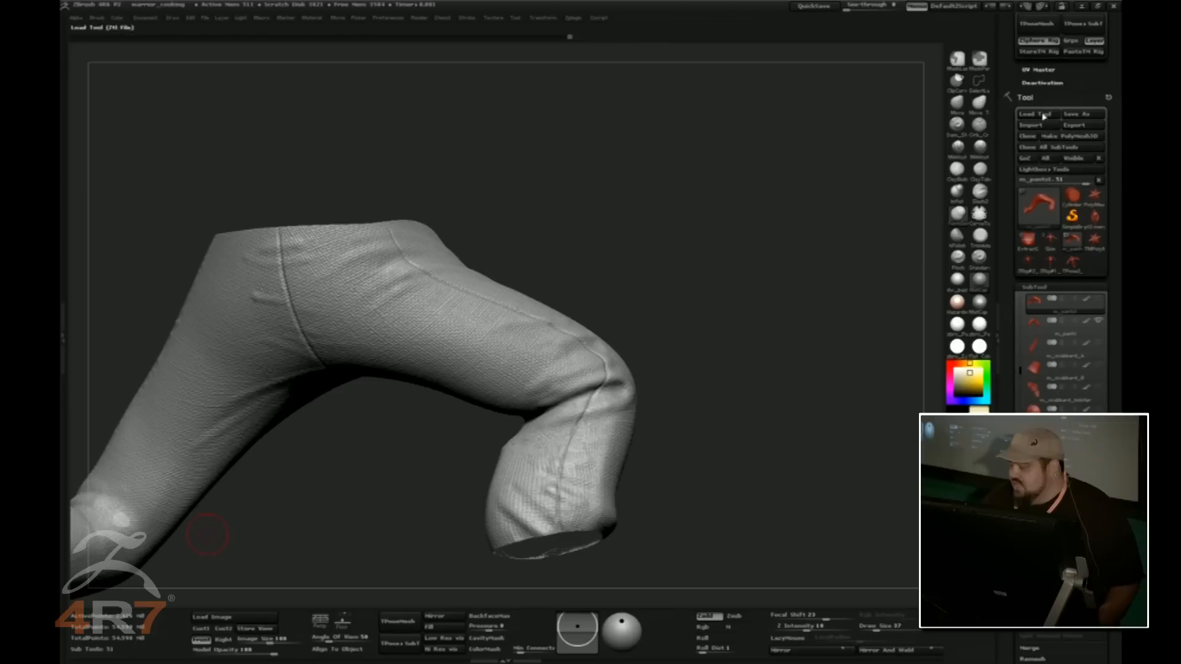
{"action": "left_click_drag", "start_coordinate": [1021, 369], "coordinate": [1022, 296]}
{"action": "left_click", "coordinate": [1069, 309]}
{"action": "left_click_drag", "start_coordinate": [813, 409], "coordinate": [786, 427]}
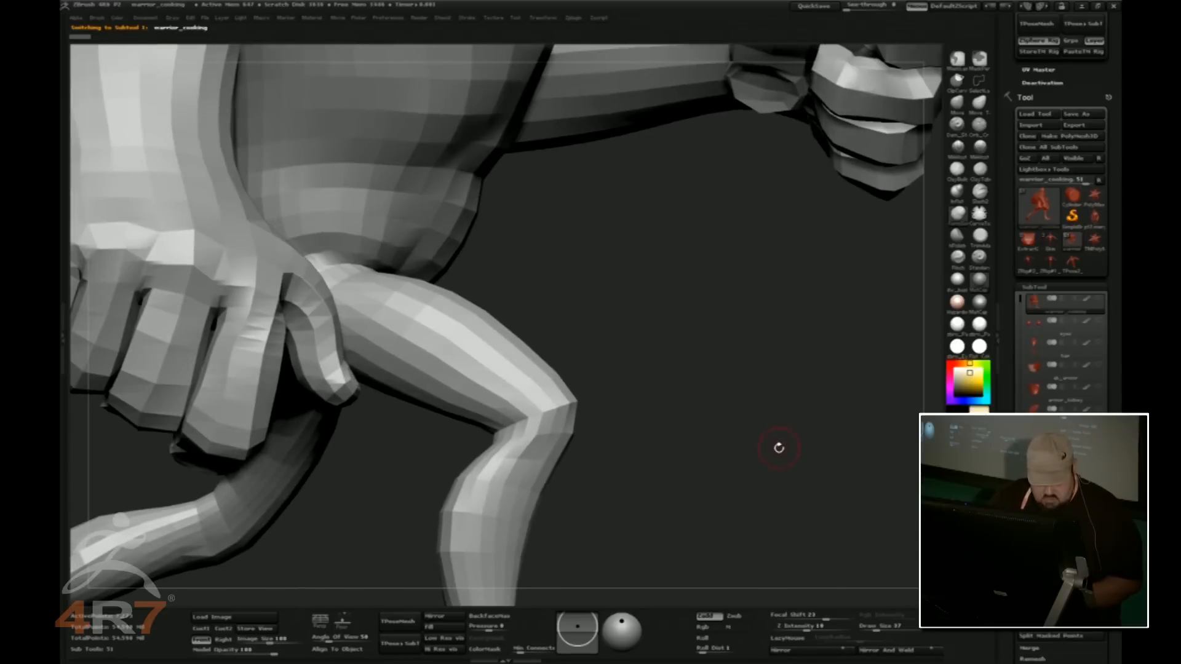
{"action": "key", "text": "ctrl+d"}
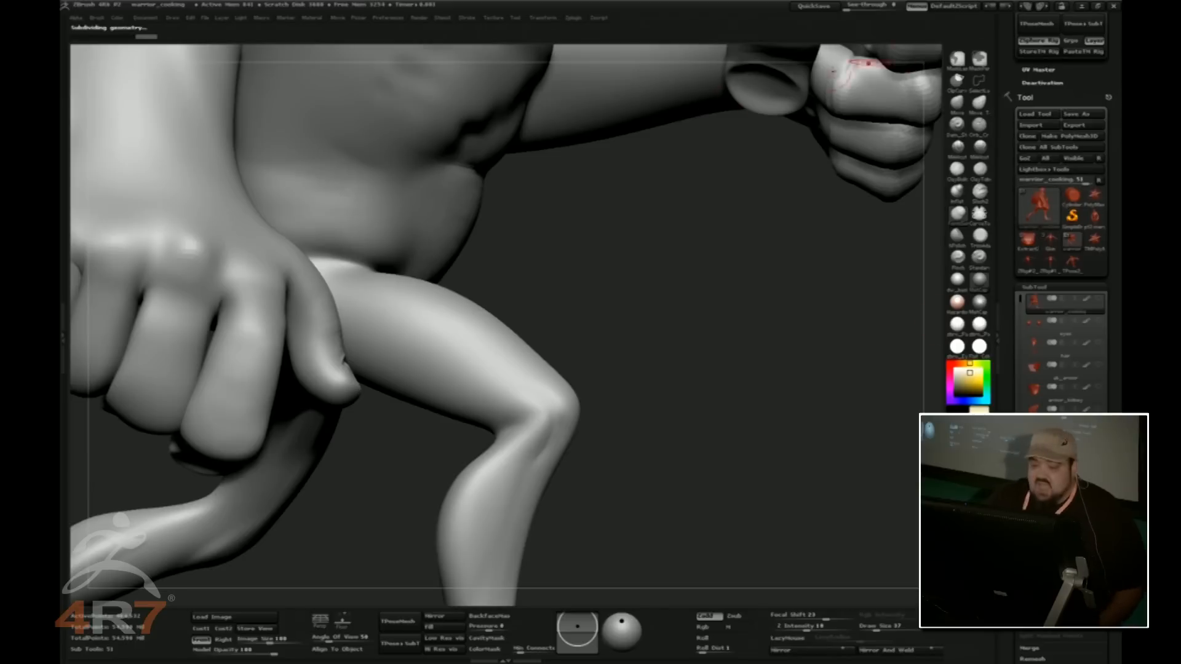
Open the warrior.ZPR project from the dw_summit folder
{"action": "left_click", "coordinate": [206, 19]}
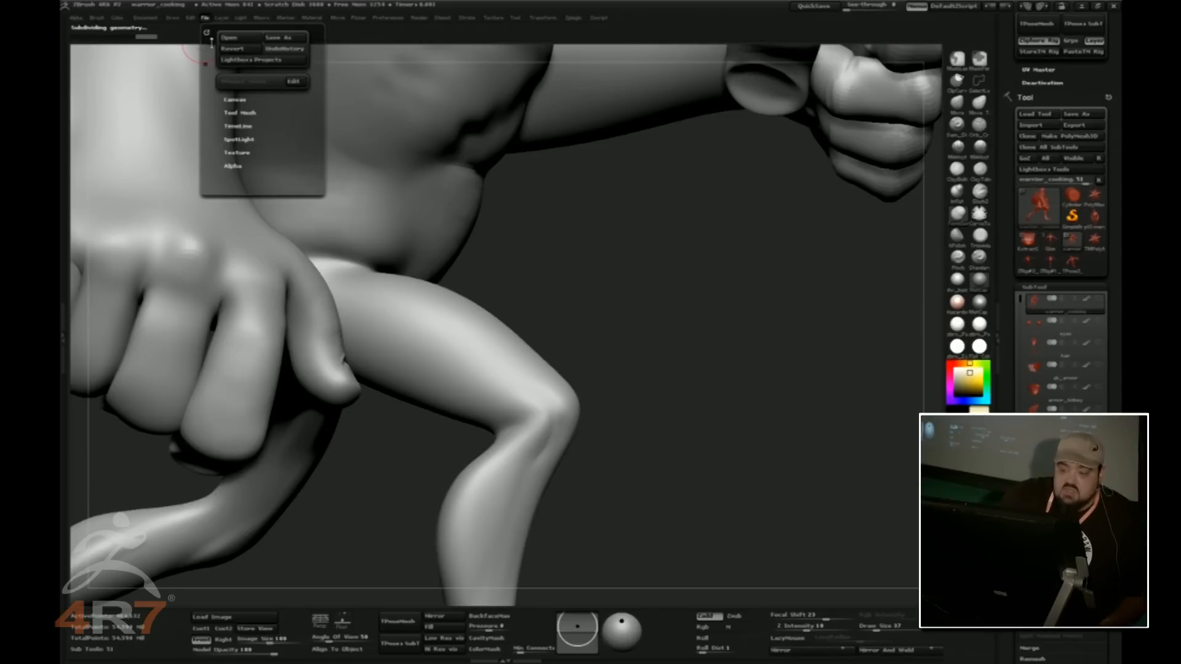
{"action": "left_click", "coordinate": [229, 39]}
{"action": "left_click", "coordinate": [623, 362]}
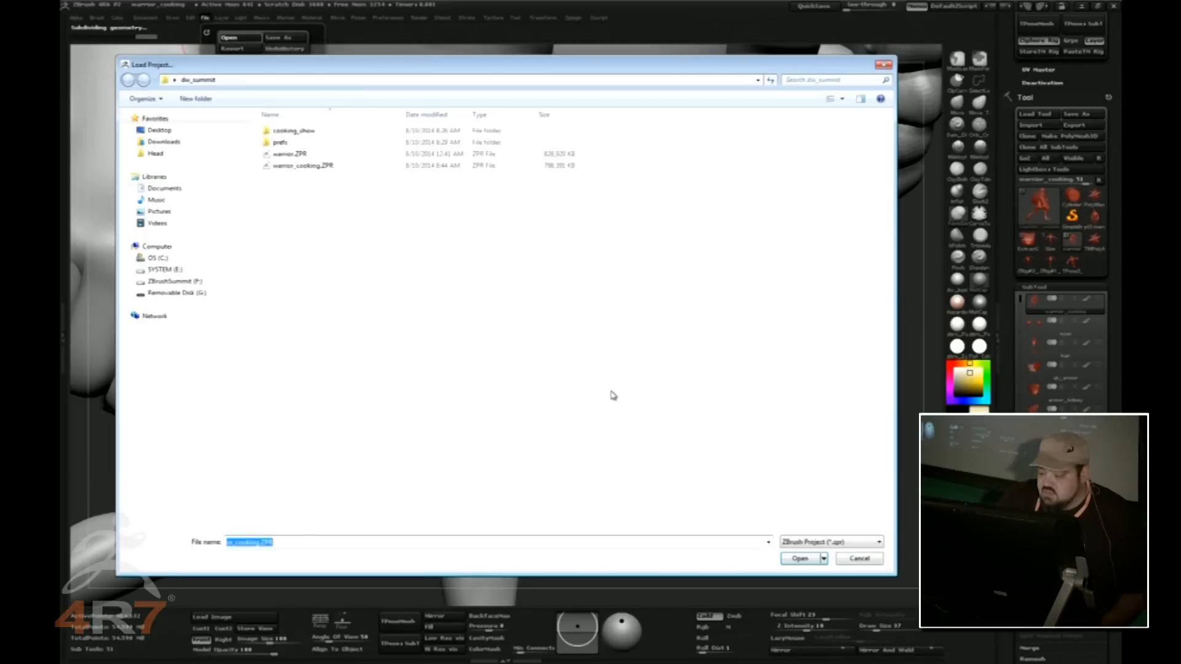
{"action": "left_click", "coordinate": [293, 155]}
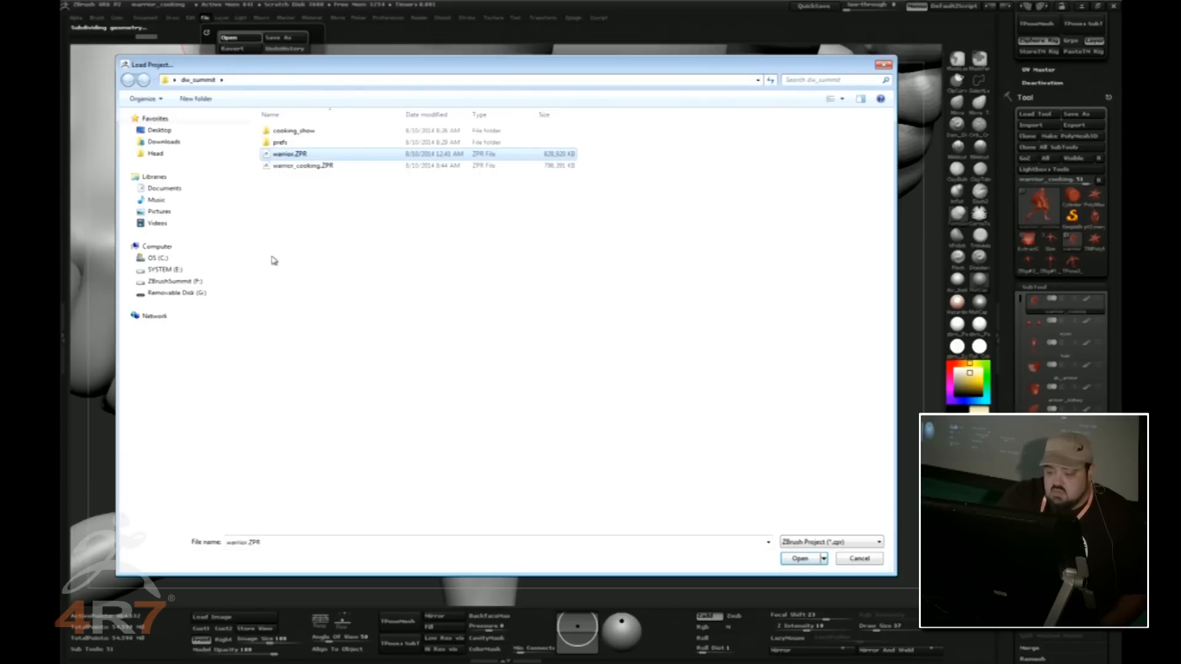
{"action": "left_click", "coordinate": [794, 560]}
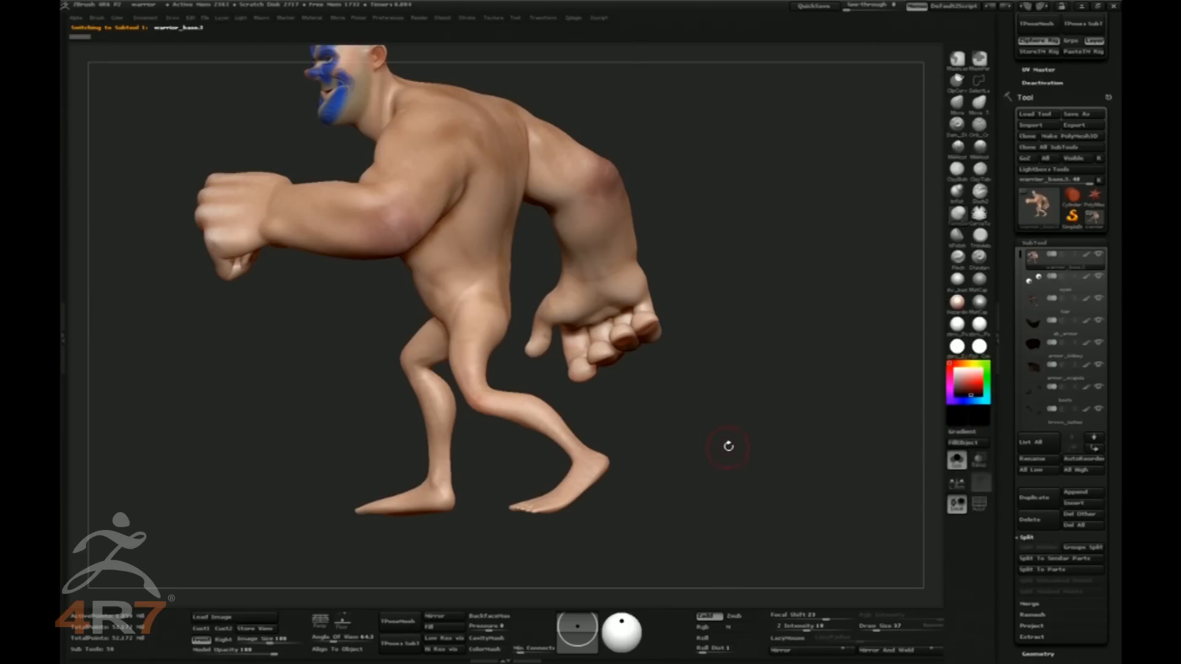
Add a new layer to the painted warrior's body subtool and turn on Rgb for the current brush
{"action": "left_click_drag", "start_coordinate": [760, 430], "coordinate": [764, 449]}
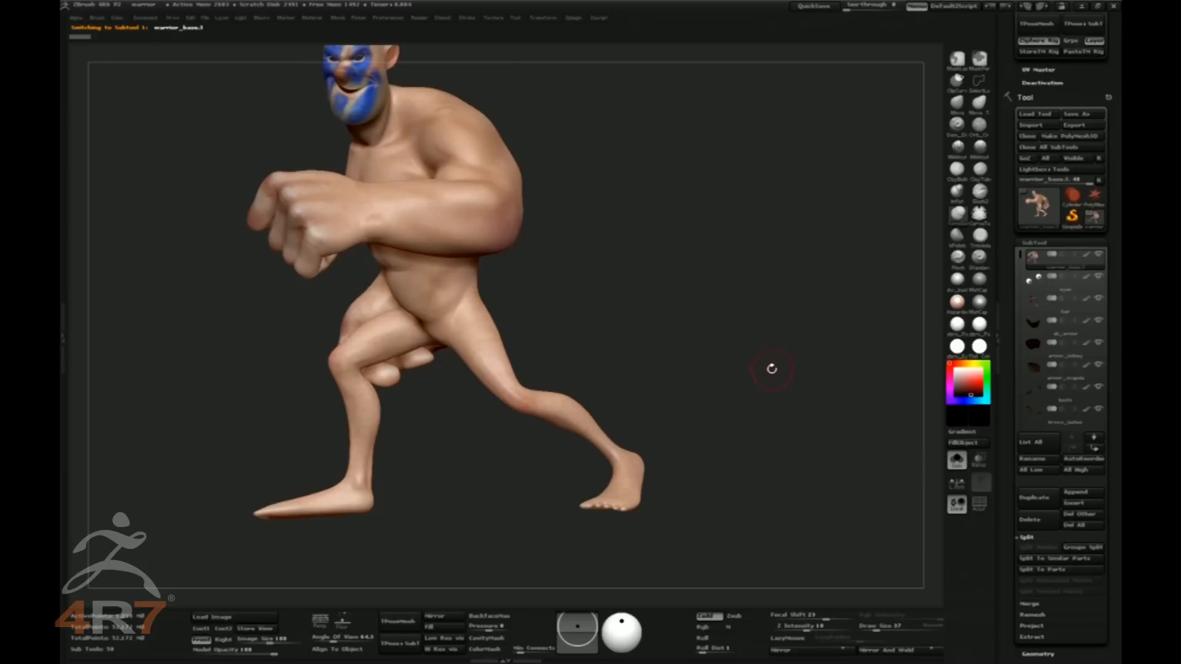
{"action": "left_click_drag", "start_coordinate": [778, 369], "coordinate": [810, 381]}
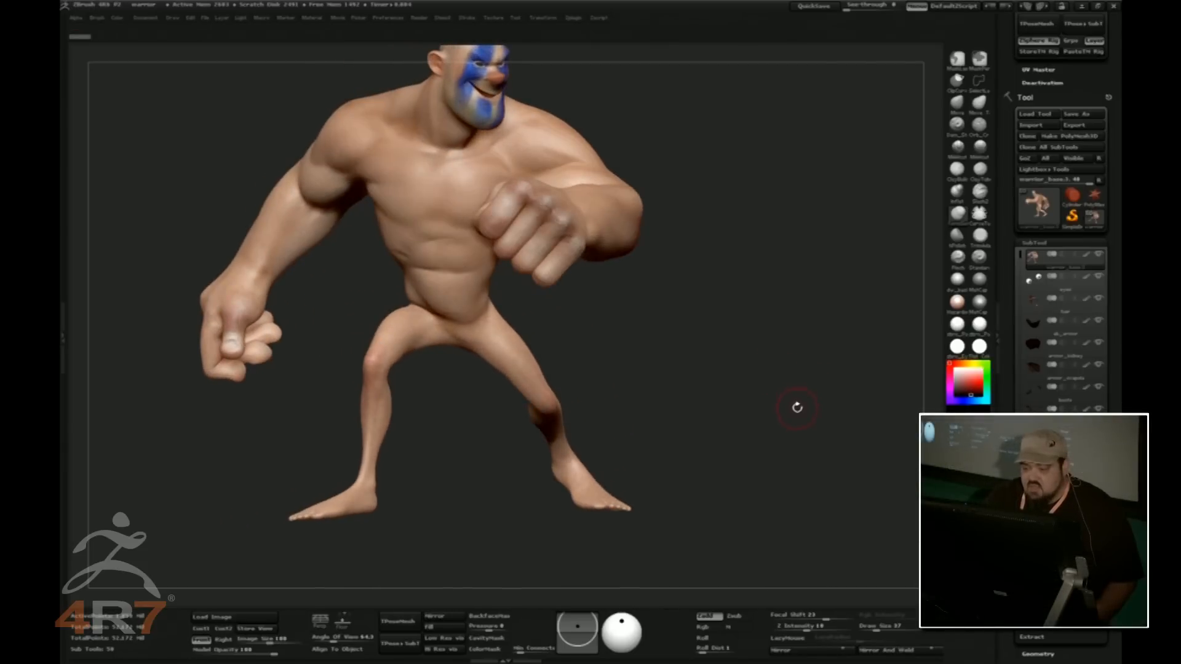
{"action": "key", "text": "space"}
{"action": "left_click_drag", "start_coordinate": [838, 512], "coordinate": [888, 572]}
{"action": "left_click_drag", "start_coordinate": [841, 460], "coordinate": [844, 462]}
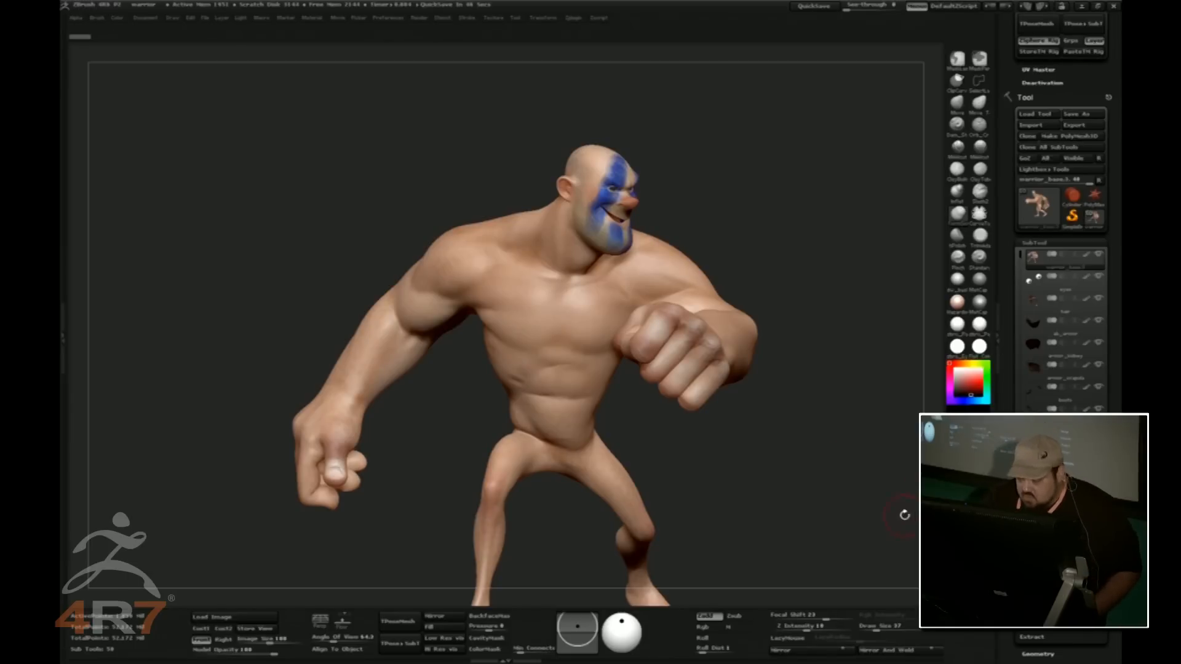
{"action": "left_click_drag", "start_coordinate": [1011, 480], "coordinate": [1026, 347]}
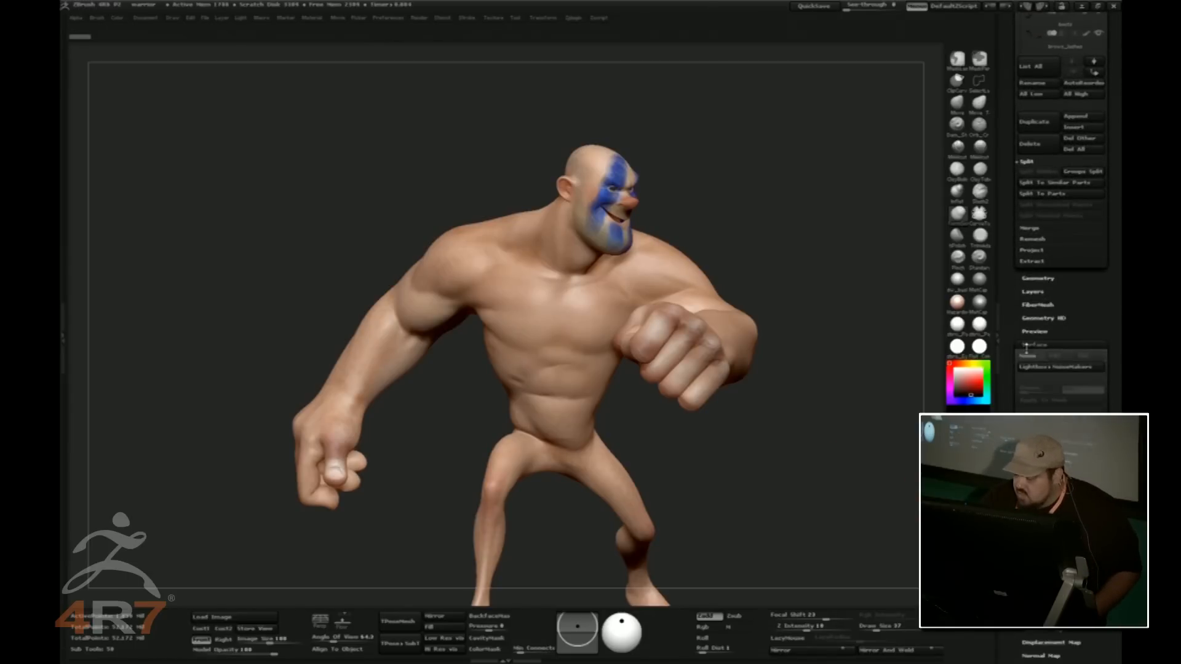
{"action": "left_click", "coordinate": [1033, 292]}
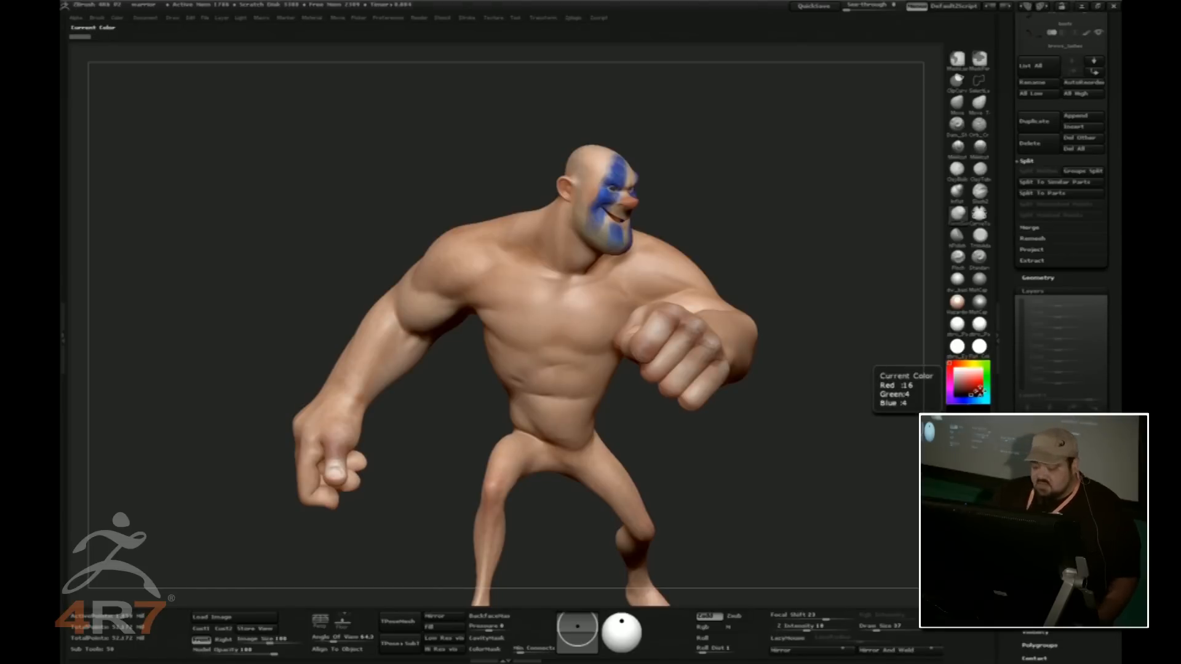
{"action": "left_click", "coordinate": [712, 627]}
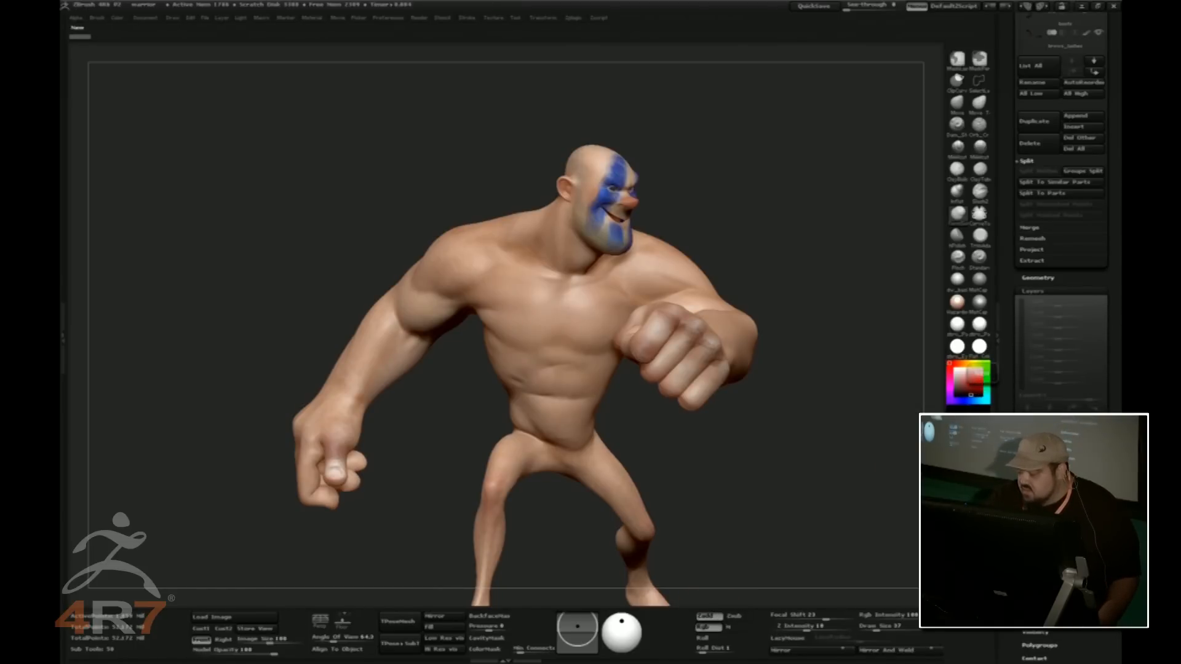
{"action": "left_click_drag", "start_coordinate": [850, 500], "coordinate": [777, 511]}
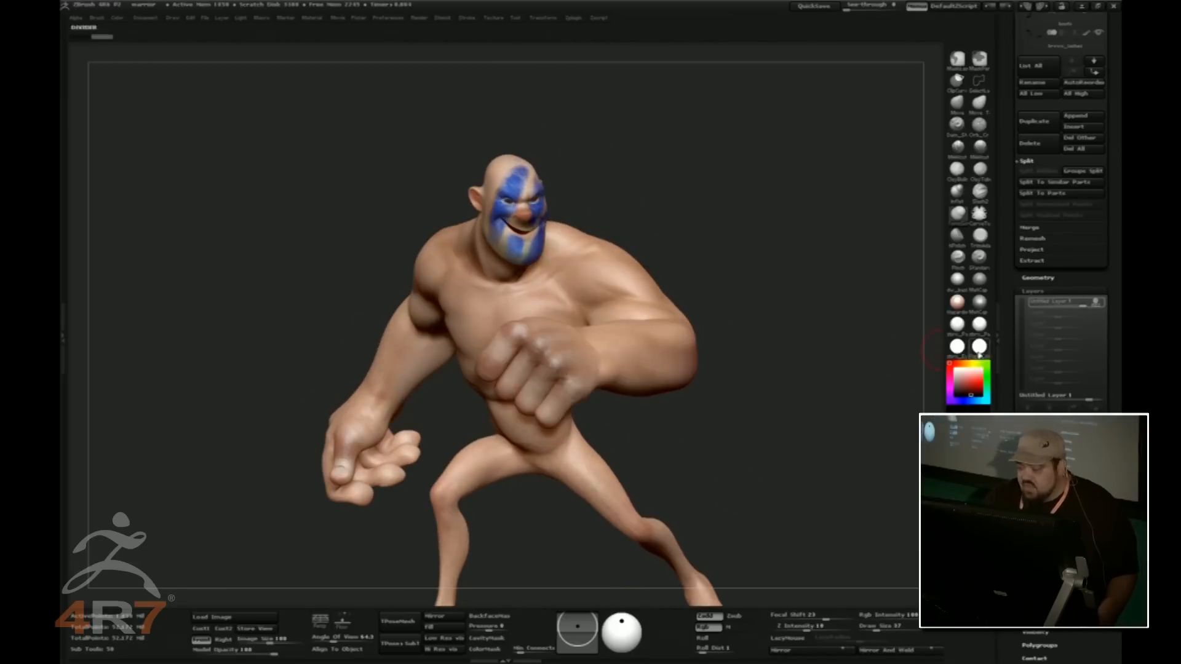
Set up the Standard brush for colour-only painting with Rgb on and Zadd off
{"action": "mouse_move", "coordinate": [757, 513]}
{"action": "left_mouse_down"}
{"action": "mouse_move", "coordinate": [787, 514]}
{"action": "mouse_move", "coordinate": [727, 480]}
{"action": "left_mouse_up"}
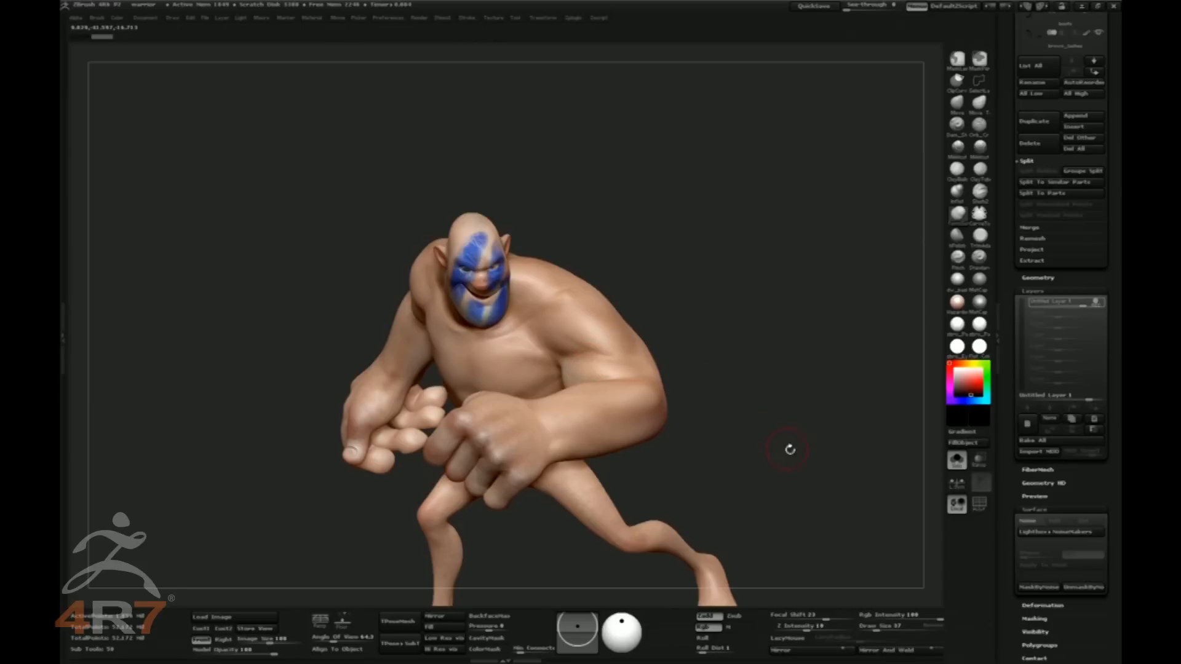
{"action": "left_click", "coordinate": [979, 256]}
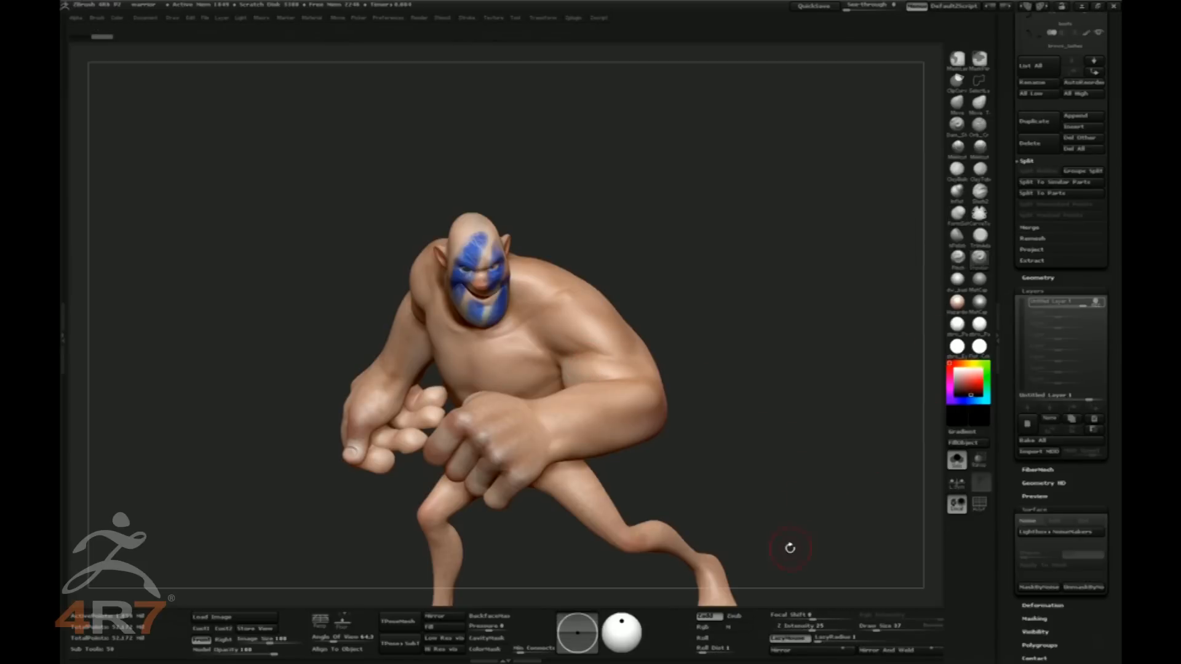
{"action": "left_click", "coordinate": [703, 627]}
{"action": "left_click", "coordinate": [705, 615]}
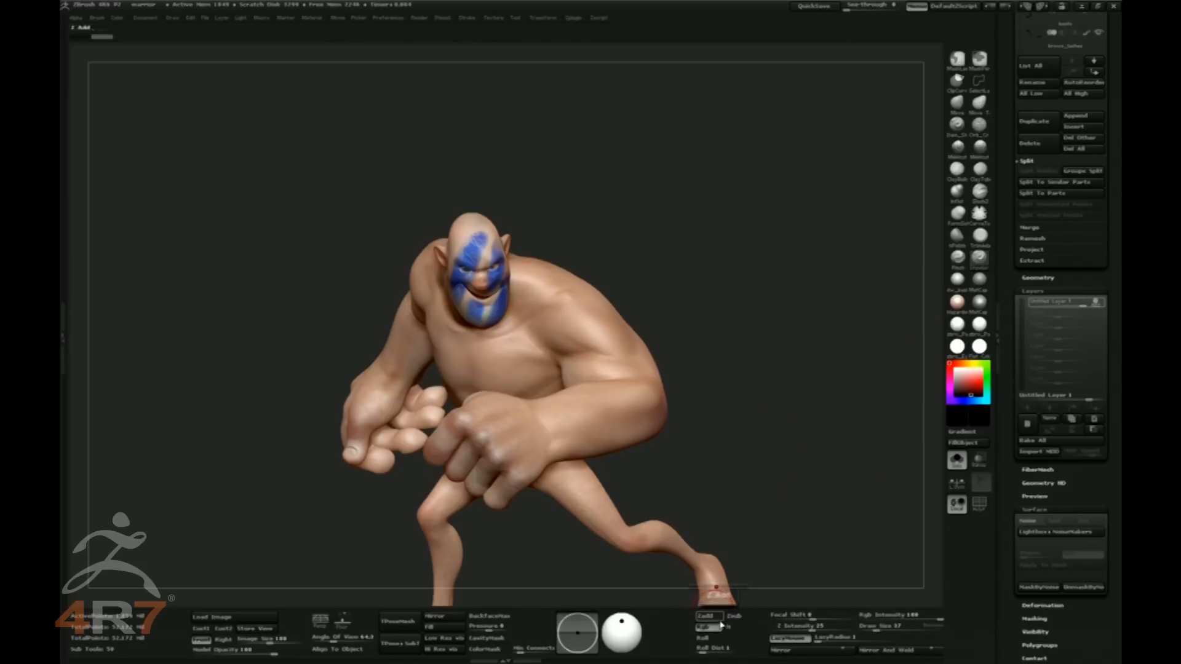
Choose a saturated blue and paint a solid round patch on the warrior's upper arm below the shoulder
{"action": "left_click", "coordinate": [979, 385]}
{"action": "left_click", "coordinate": [972, 400]}
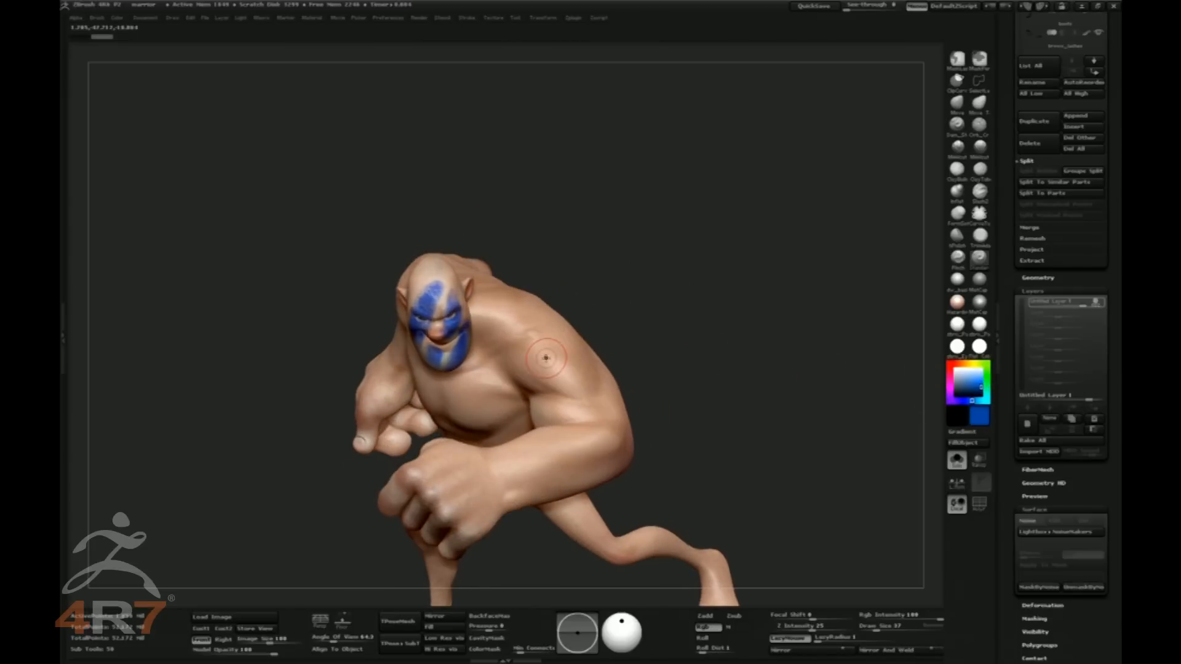
{"action": "mouse_move", "coordinate": [544, 348]}
{"action": "left_mouse_down"}
{"action": "mouse_move", "coordinate": [578, 375]}
{"action": "mouse_move", "coordinate": [541, 351]}
{"action": "mouse_move", "coordinate": [556, 335]}
{"action": "mouse_move", "coordinate": [538, 369]}
{"action": "left_mouse_up"}
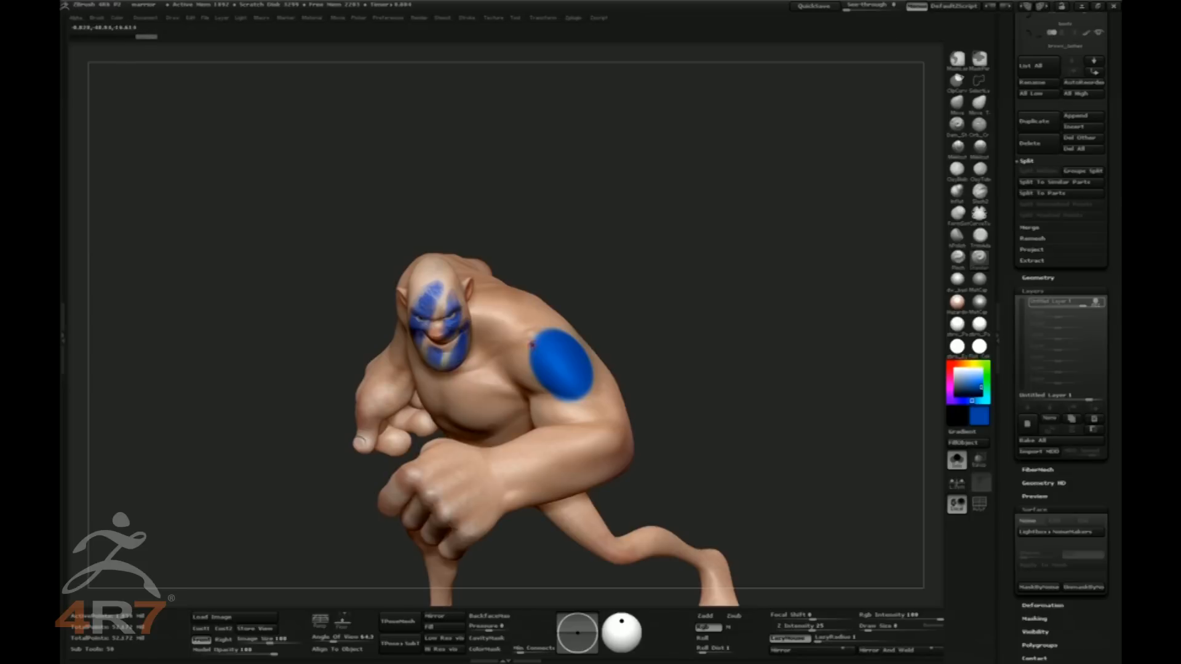
Paint a diagonal stripe in the sampled skin colour through the blue arm patch, and lower the layer's intensity to fade the paint
{"action": "key", "text": "c"}
{"action": "key", "text": "c"}
{"action": "left_click_drag", "start_coordinate": [540, 324], "coordinate": [556, 362]}
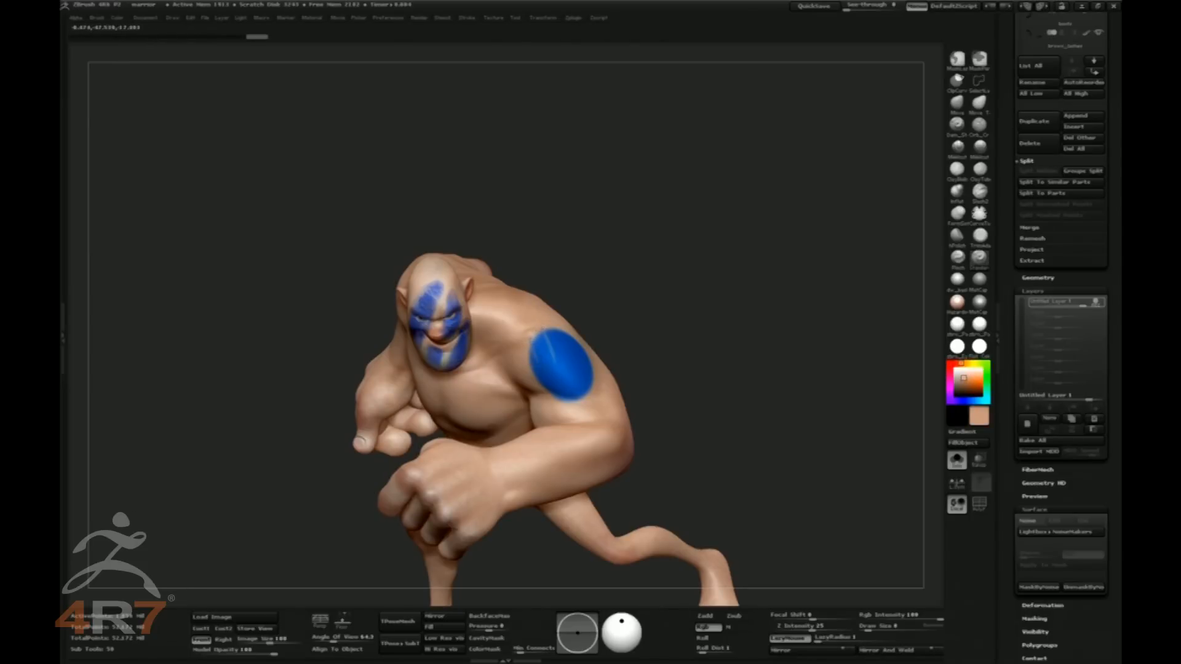
{"action": "left_click_drag", "start_coordinate": [561, 395], "coordinate": [589, 395]}
{"action": "left_click_drag", "start_coordinate": [536, 335], "coordinate": [593, 406]}
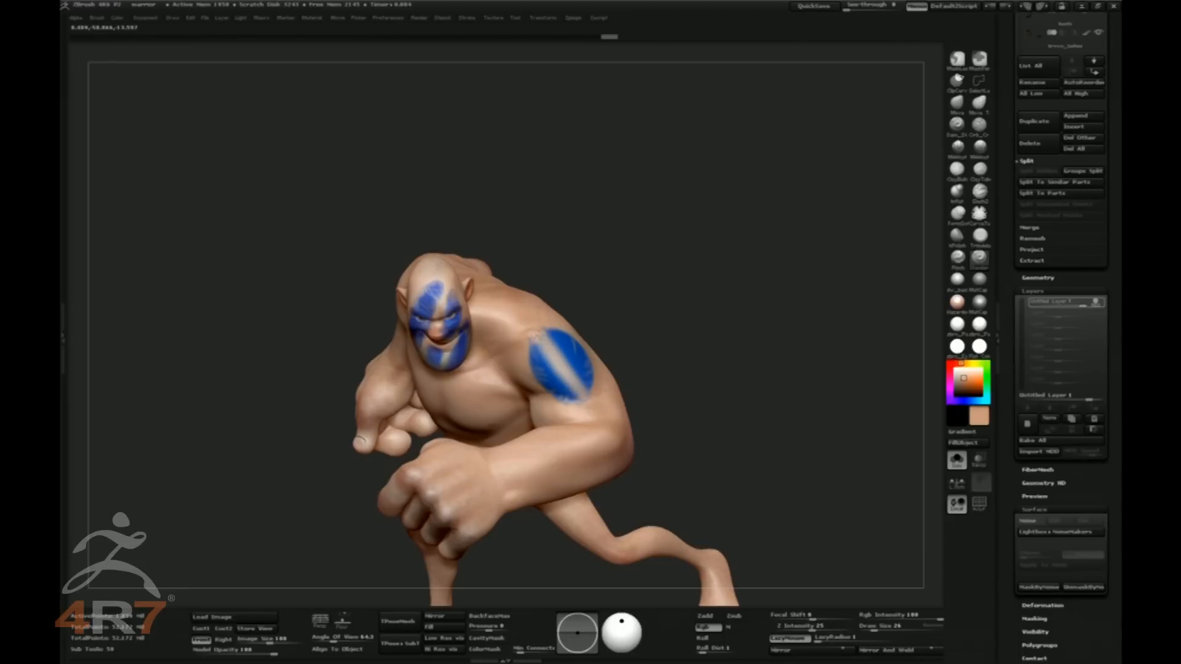
{"action": "mouse_move", "coordinate": [541, 333]}
{"action": "left_mouse_down"}
{"action": "mouse_move", "coordinate": [583, 389]}
{"action": "mouse_move", "coordinate": [569, 370]}
{"action": "left_mouse_up"}
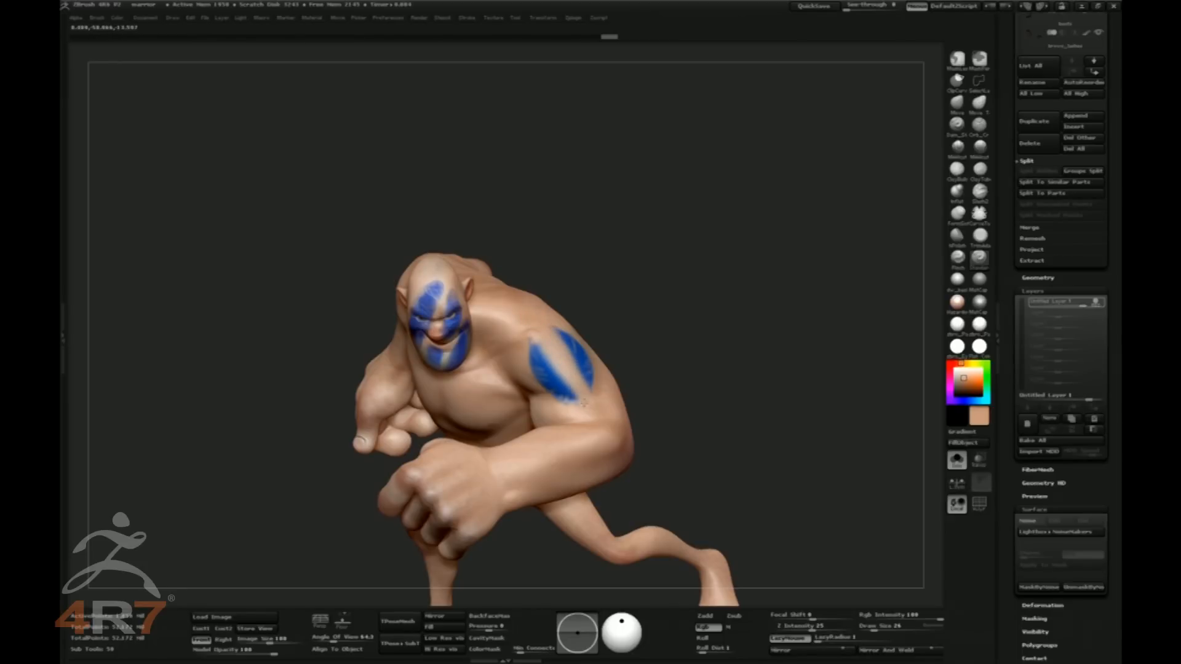
{"action": "left_click_drag", "start_coordinate": [1082, 302], "coordinate": [1073, 303]}
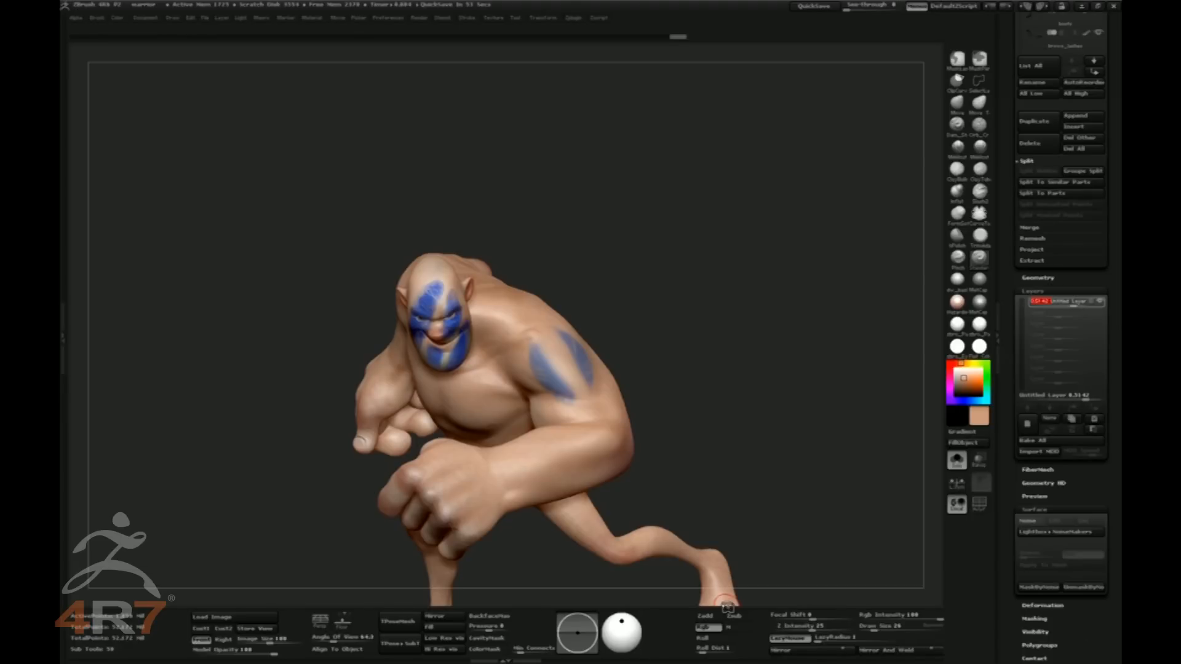
Display the complete warrior with all its subtools in a framed front view and minimize the program window
{"action": "left_click_drag", "start_coordinate": [1010, 273], "coordinate": [1026, 484]}
{"action": "mouse_move", "coordinate": [1106, 299]}
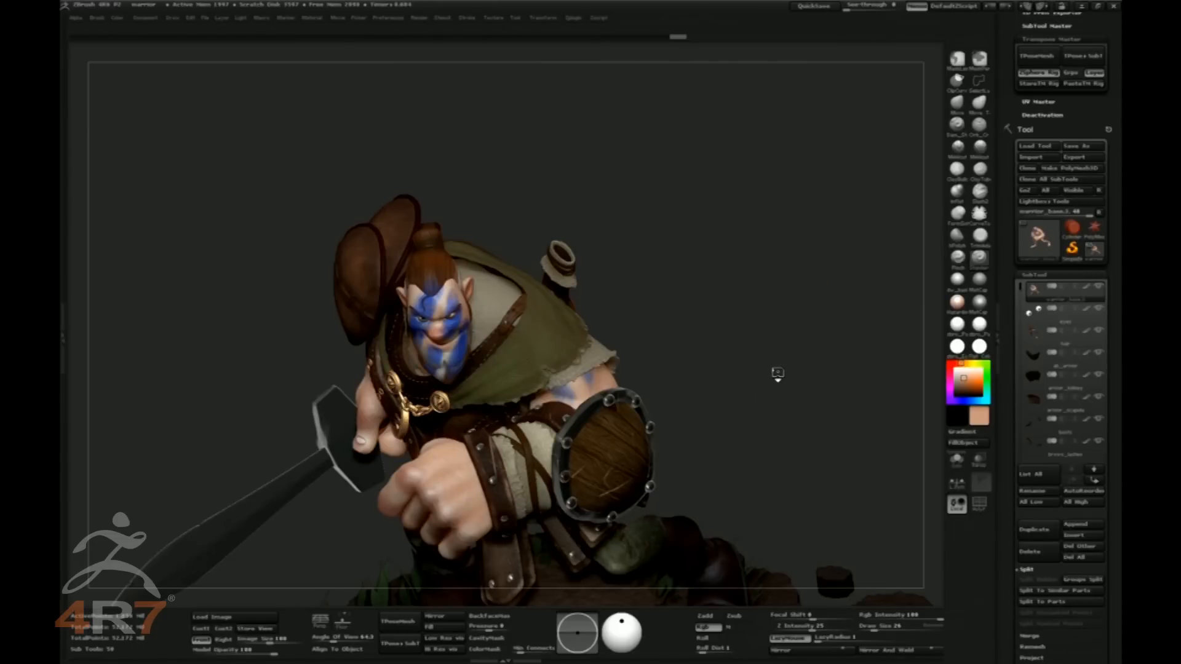
{"action": "left_click_drag", "start_coordinate": [777, 373], "coordinate": [777, 370]}
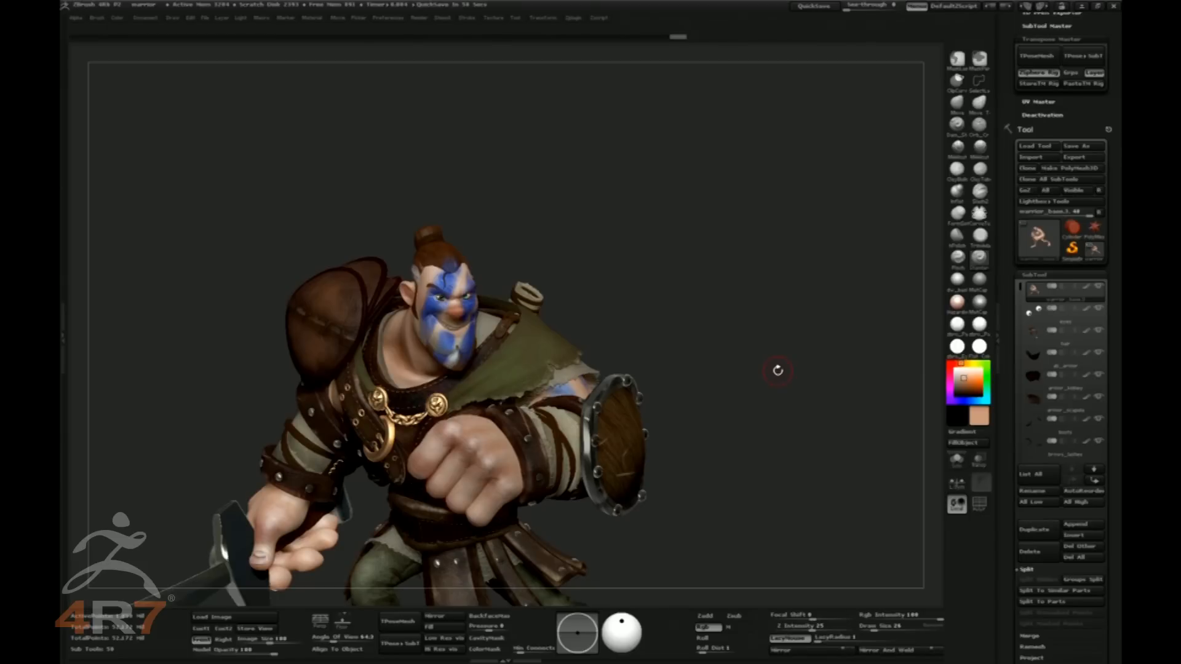
{"action": "key", "text": "f"}
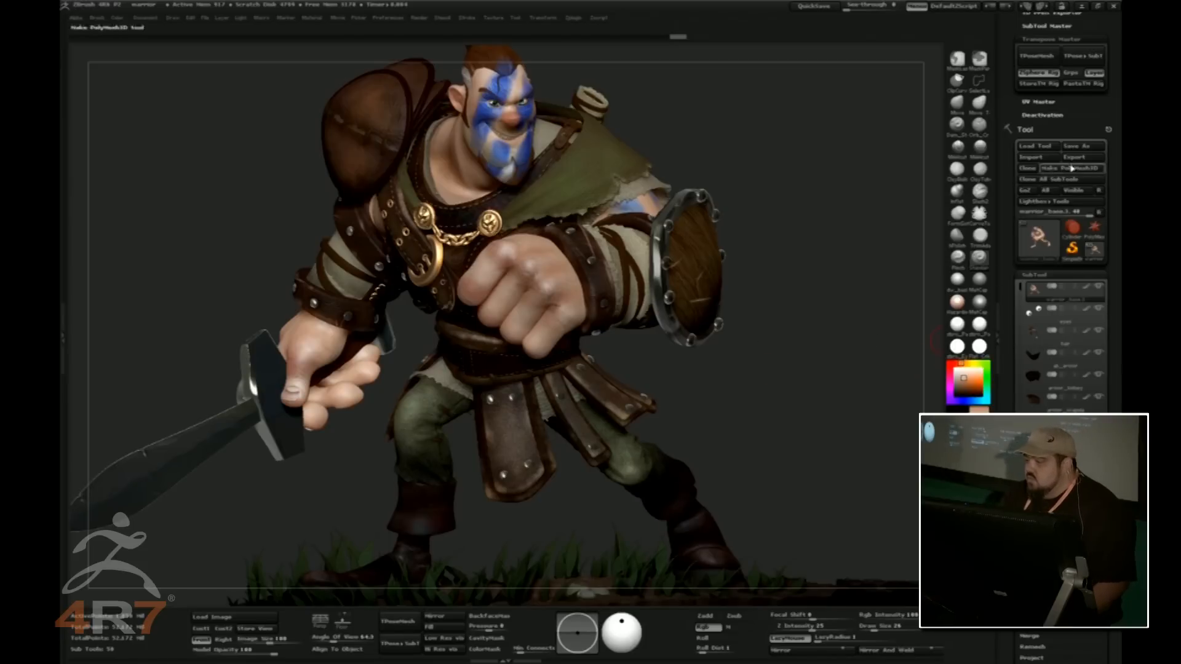
{"action": "left_click", "coordinate": [1078, 6]}
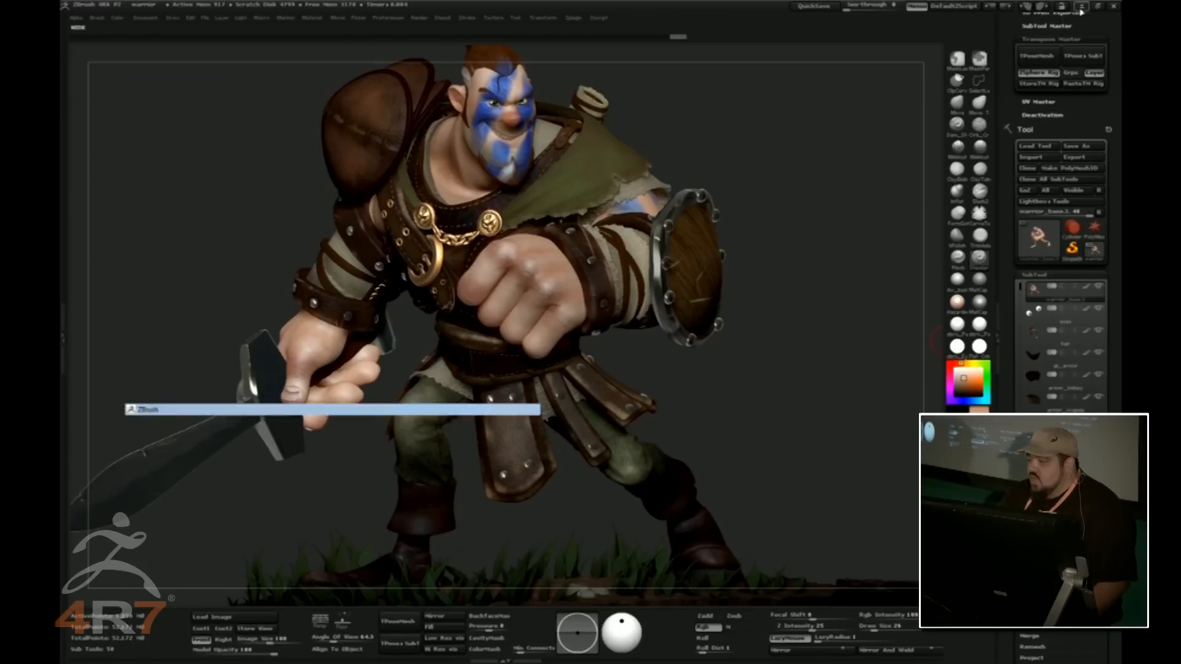